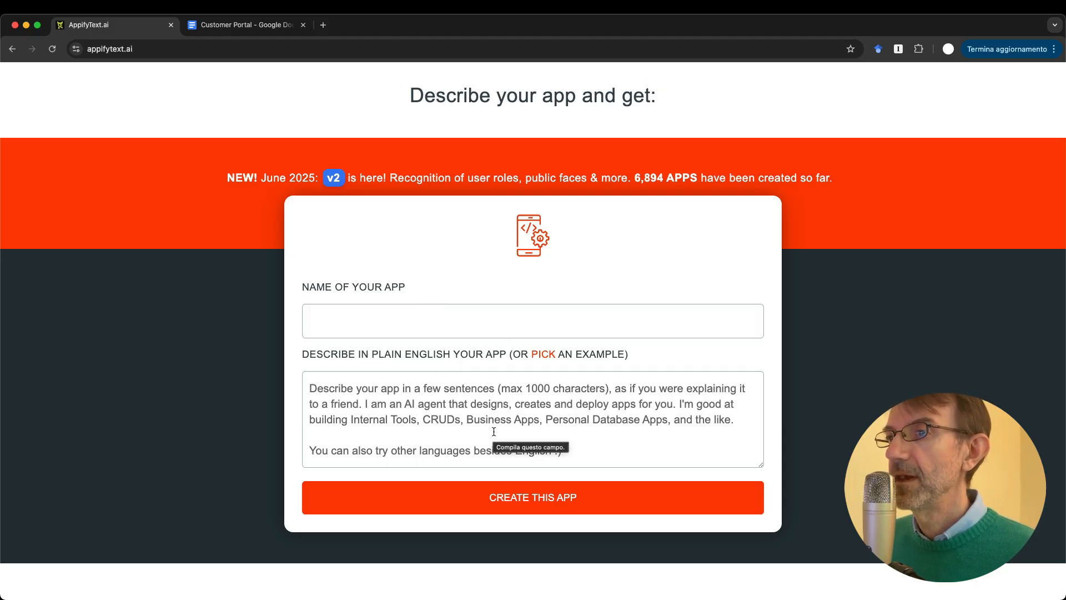
Step: Enter 'Customer Portal' as the app name and put the cursor in the empty description box
click(365, 415)
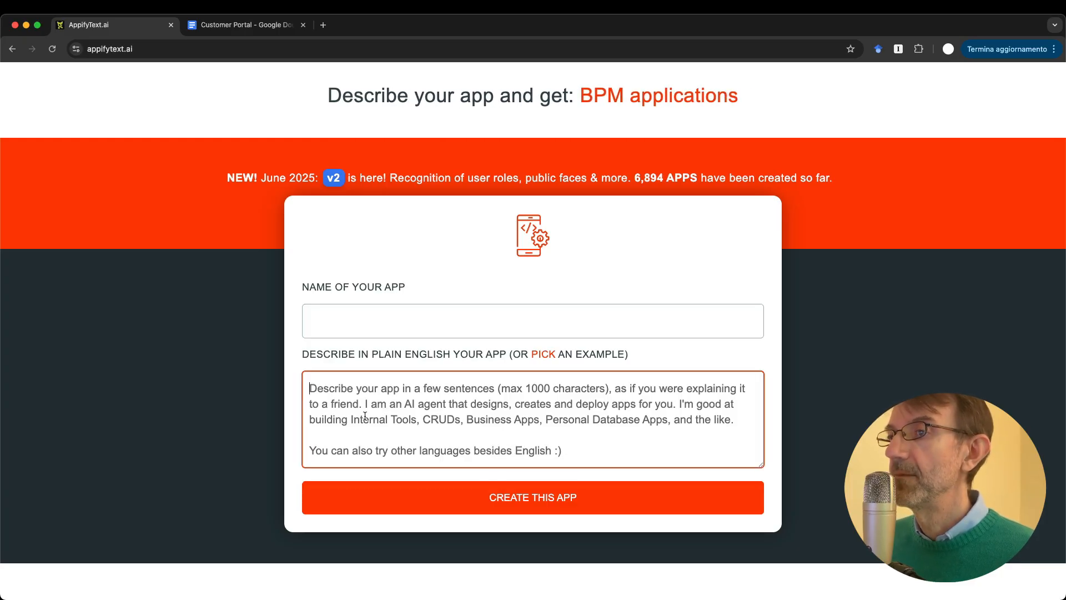
click(344, 321)
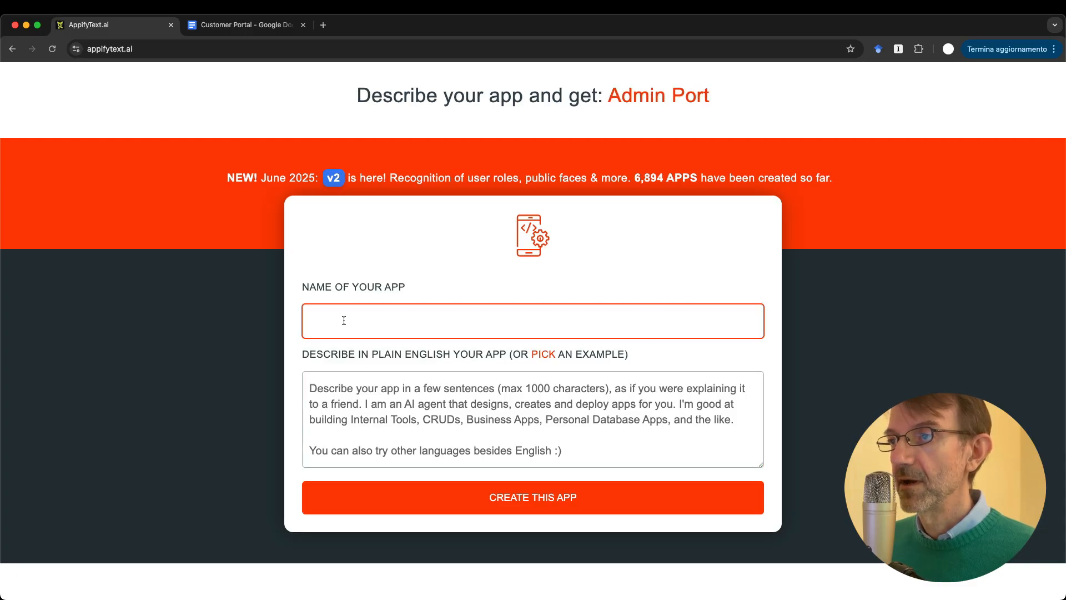
text(Cust)
key(BackSpace)
key(BackSpace)
key(BackSpace)
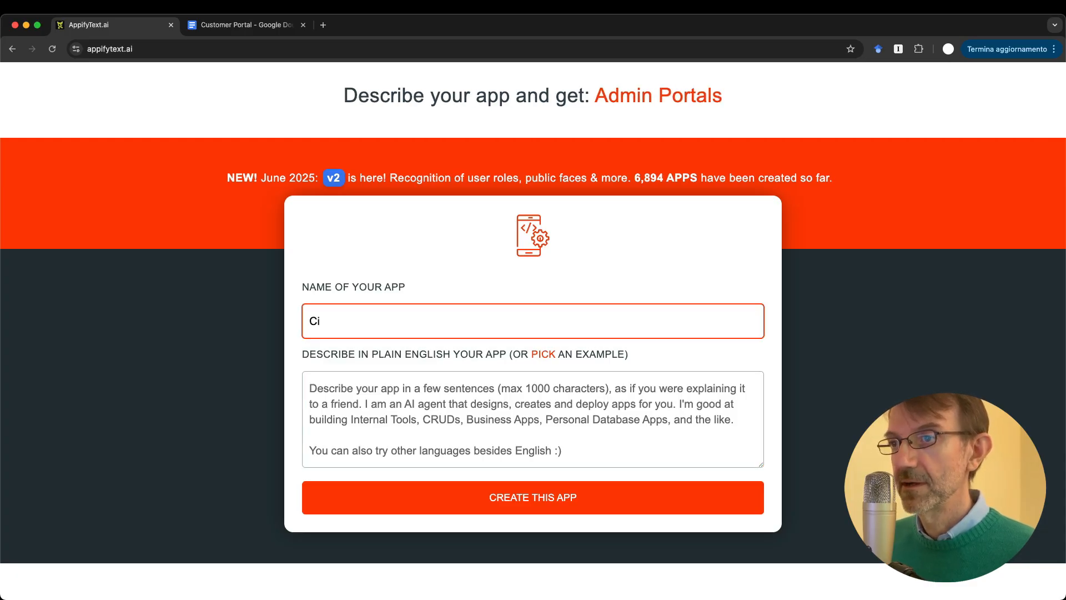
text(ustomer Portal)
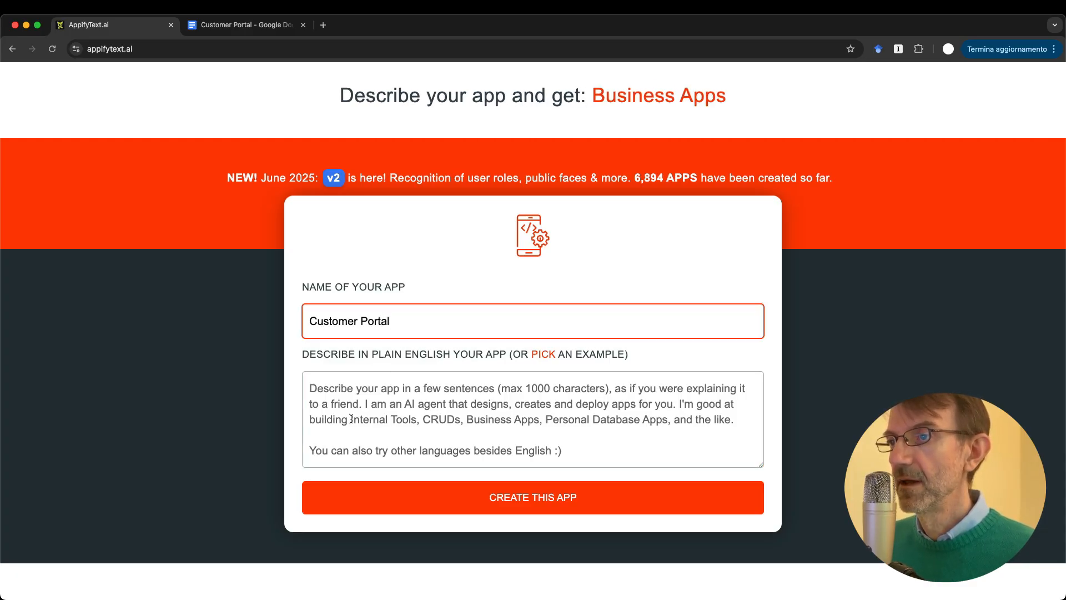
click(351, 419)
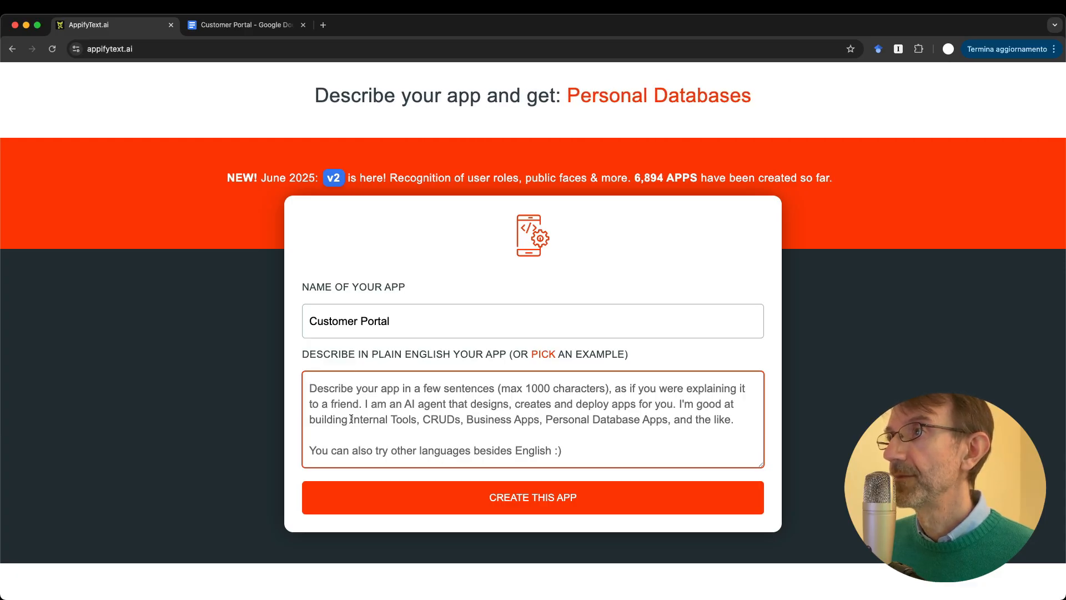
click(363, 387)
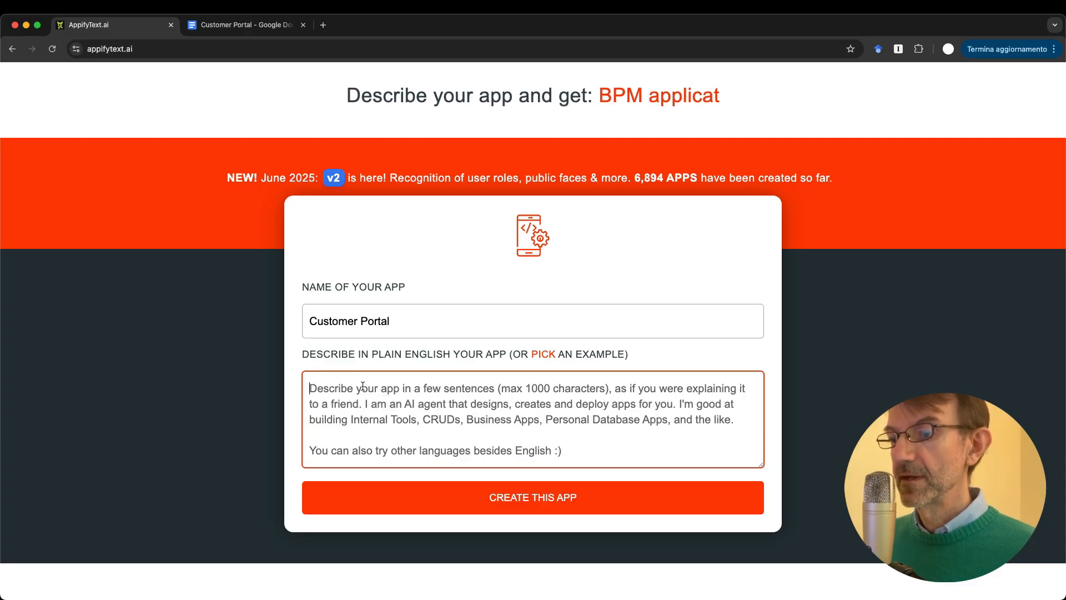
Step: Describe a Web agency needing a customer portal that both employees and customers can access
text(We are )
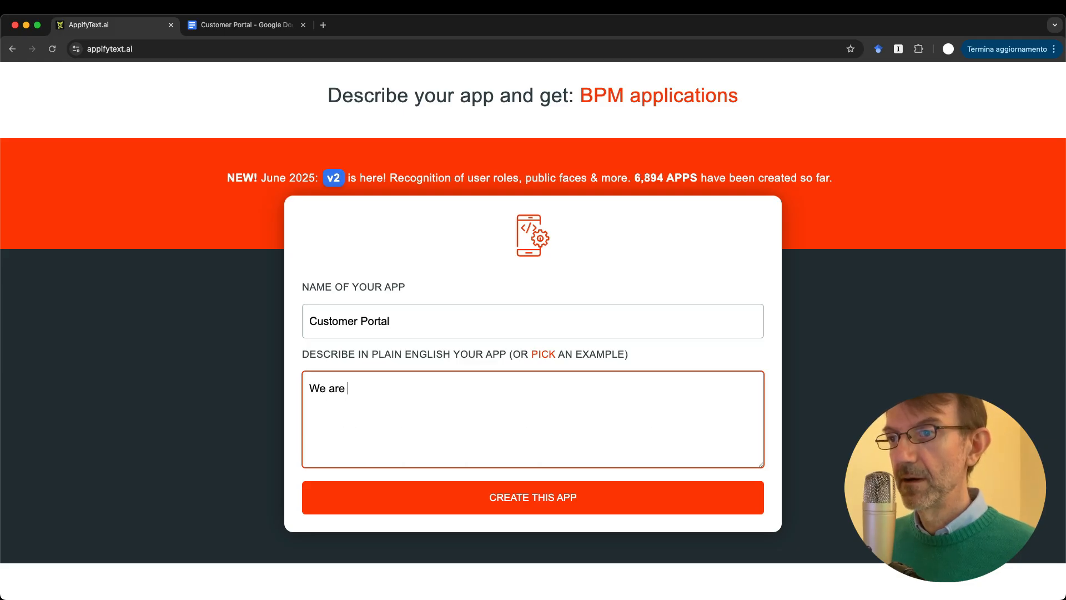
text(a Web age)
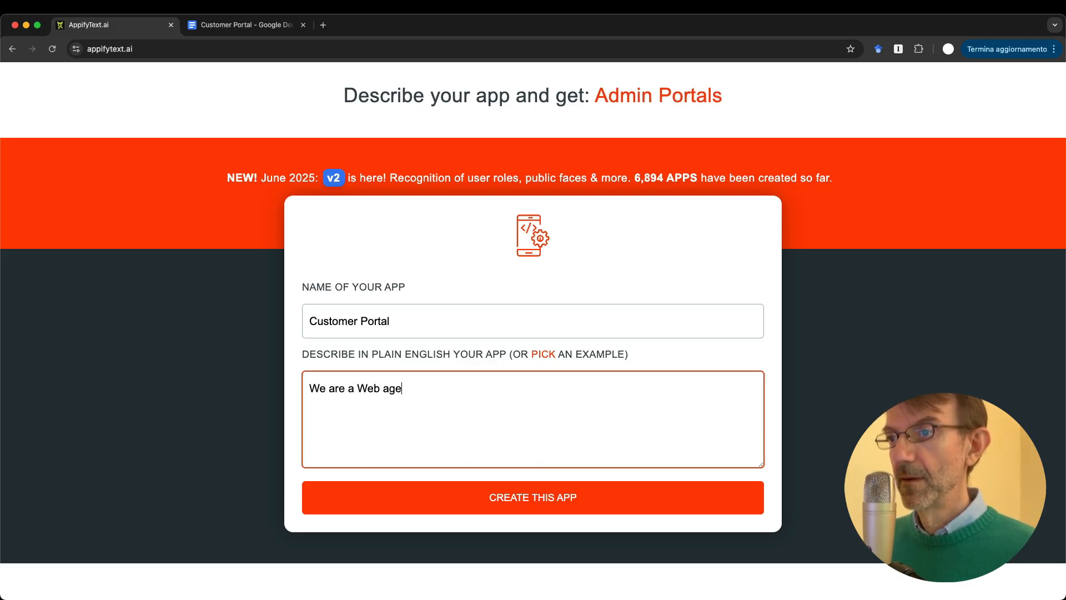
text(ncy and wedb)
key(BackSpace)
key(BackSpace)
text(need a customer portal.)
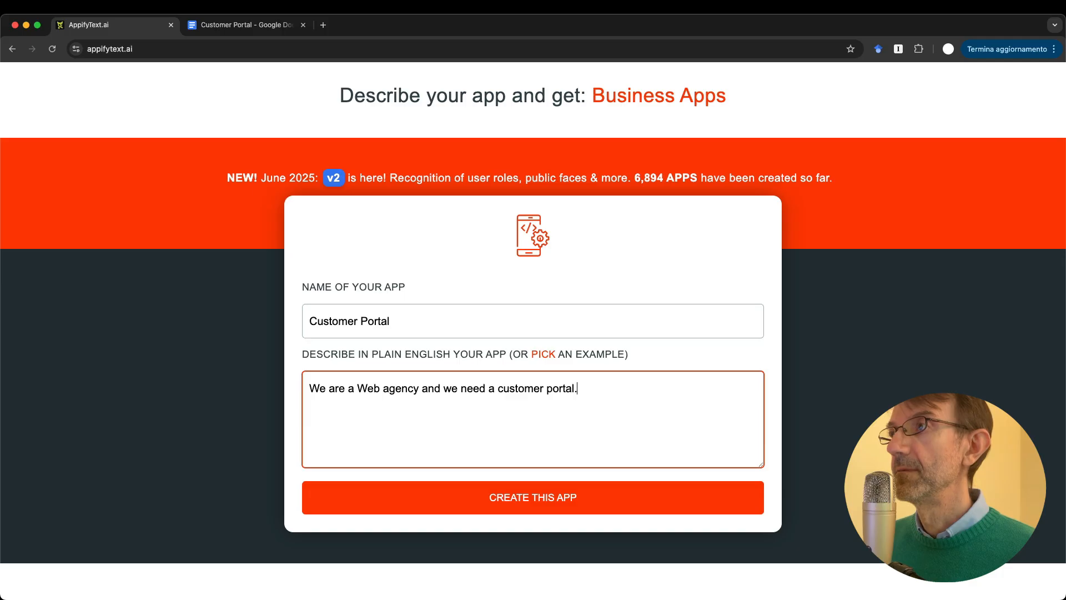
key(Return)
key(Return)
text(Both the employees and the customers can access the pr)
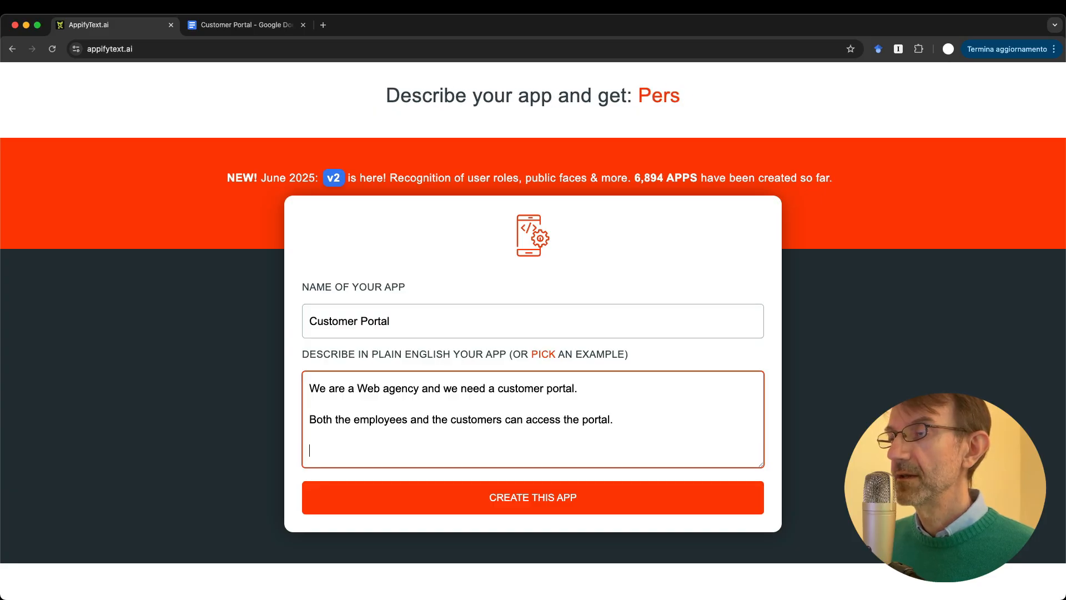
Step: List what customers see: projects and related tasks, a knowledge base, and billing history with invoice PDFs
key(Return)
key(Return)
text(When customers ac)
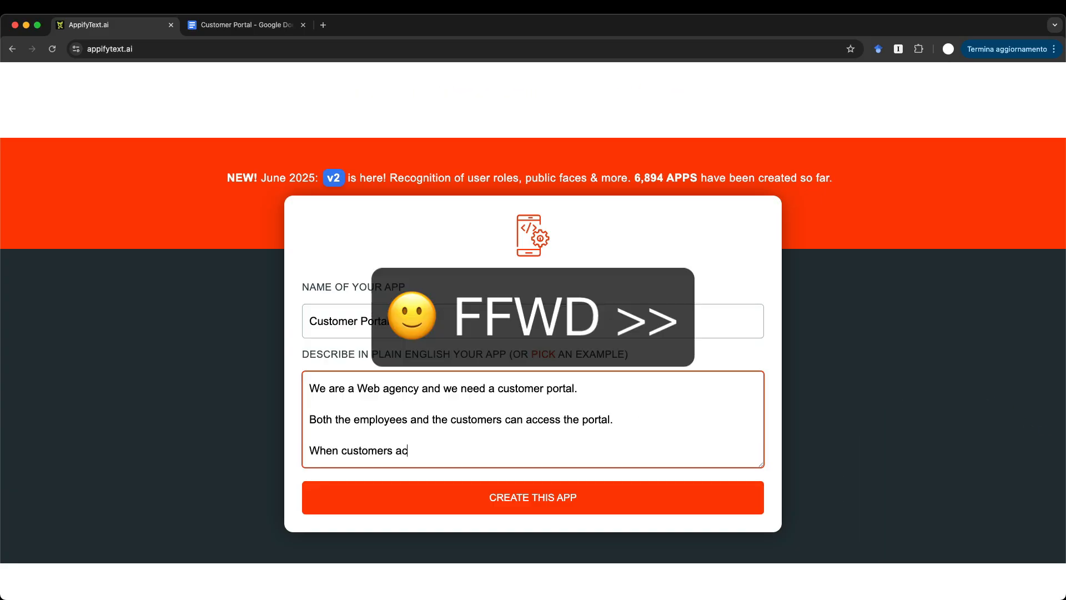
text(cess it, they can see:)
key(Return)
key(Return)
text(- their projects )
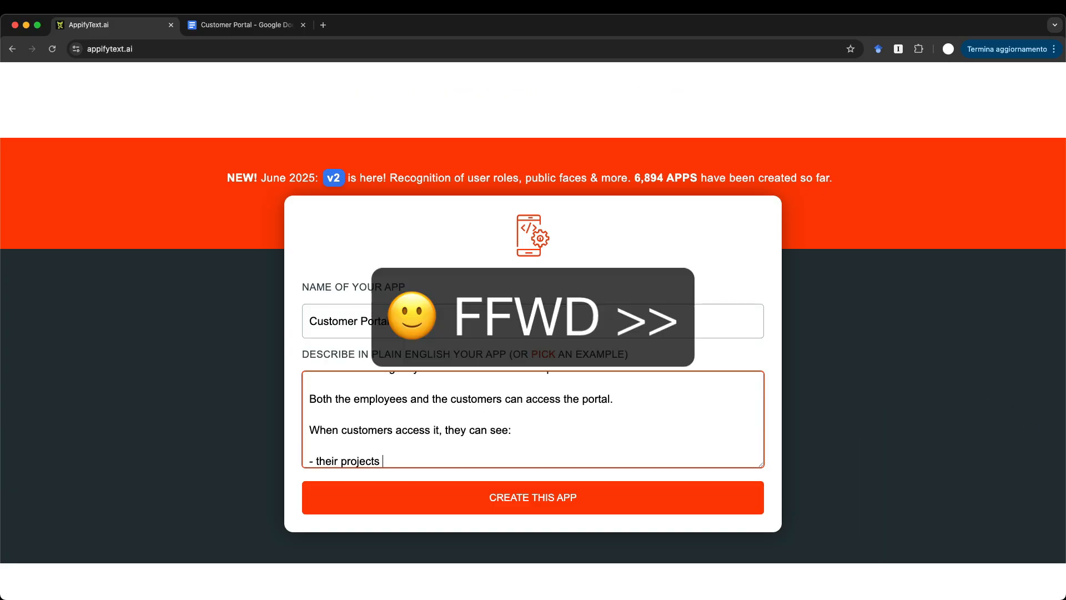
text(and related tasks)
key(Return)
text(- knowledge base:)
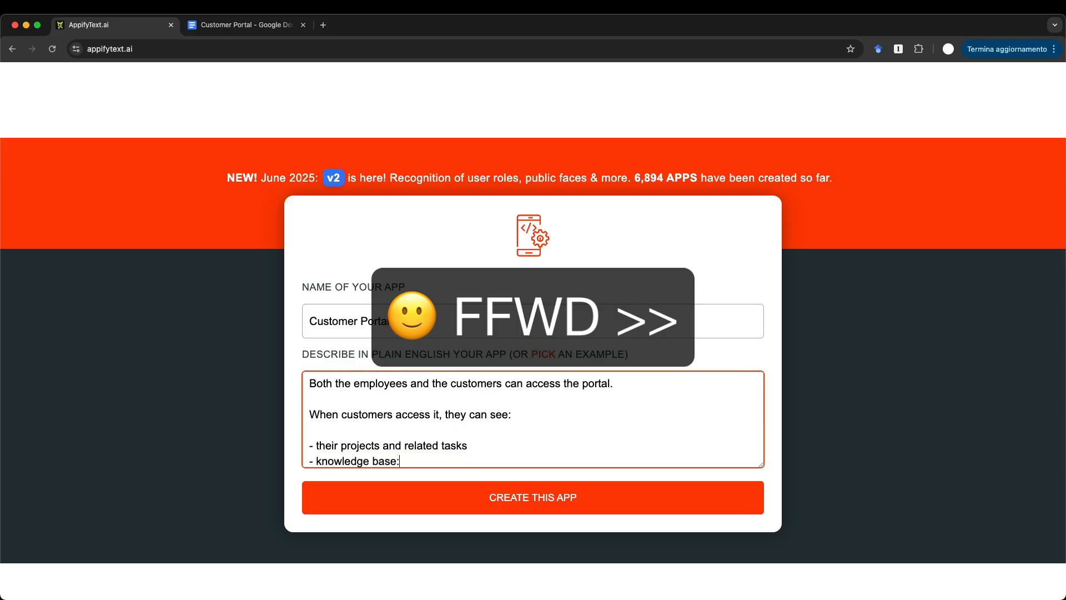
text( documents or video tutorials we want to share with them)
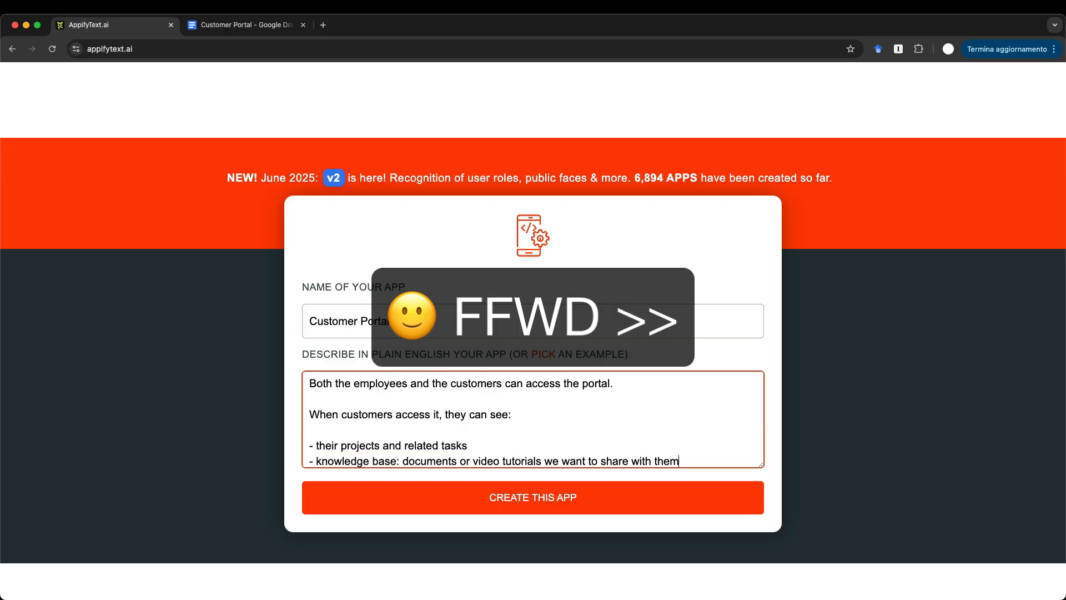
key(Return)
text(- their billing history: each invoi)
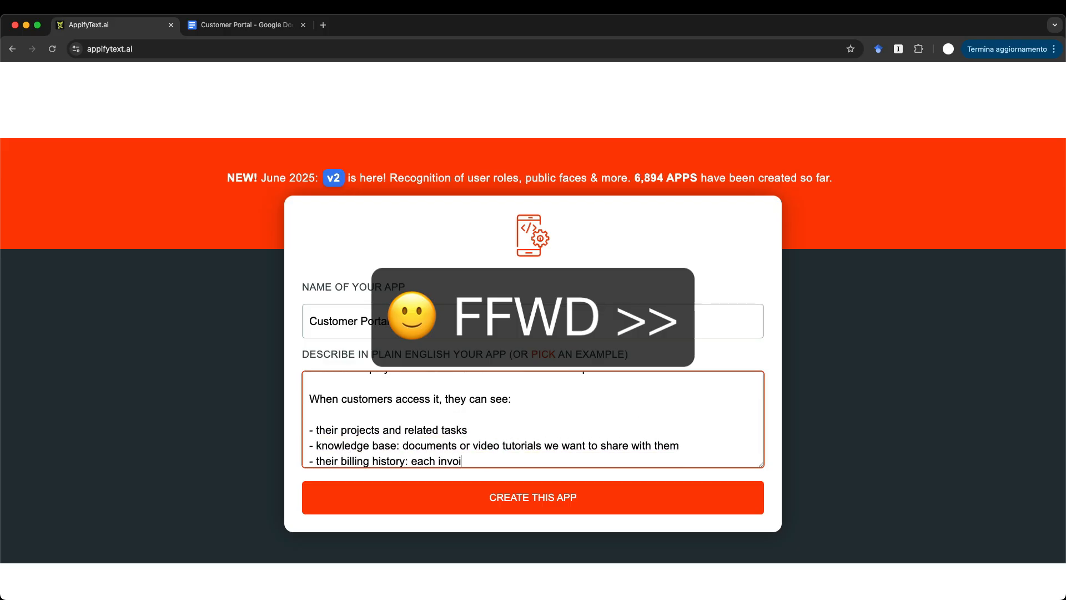
text(ce has its PDF file attachment)
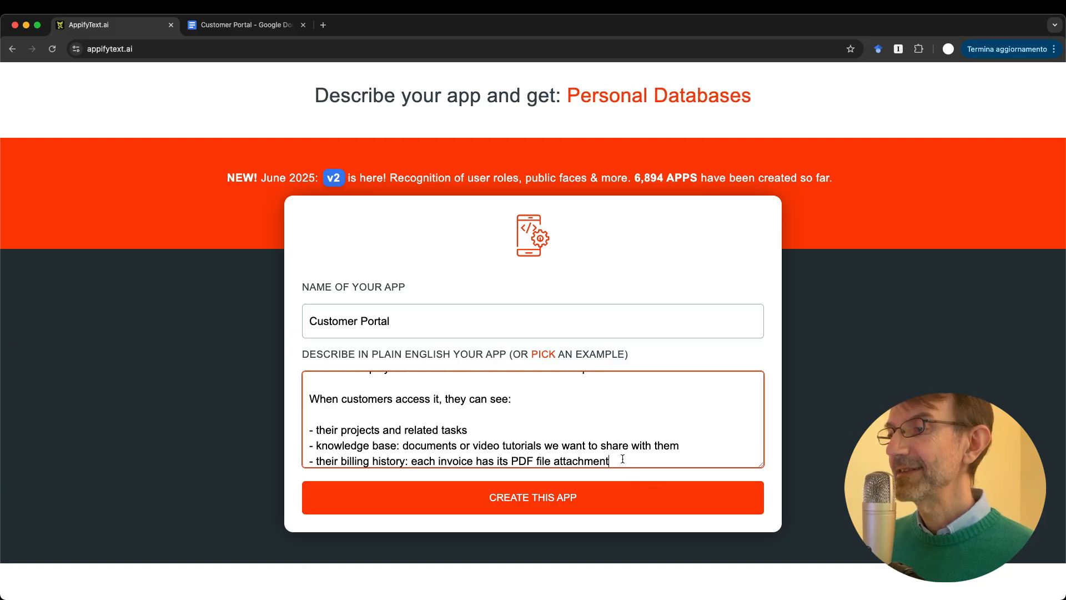
key(Return)
key(Return)
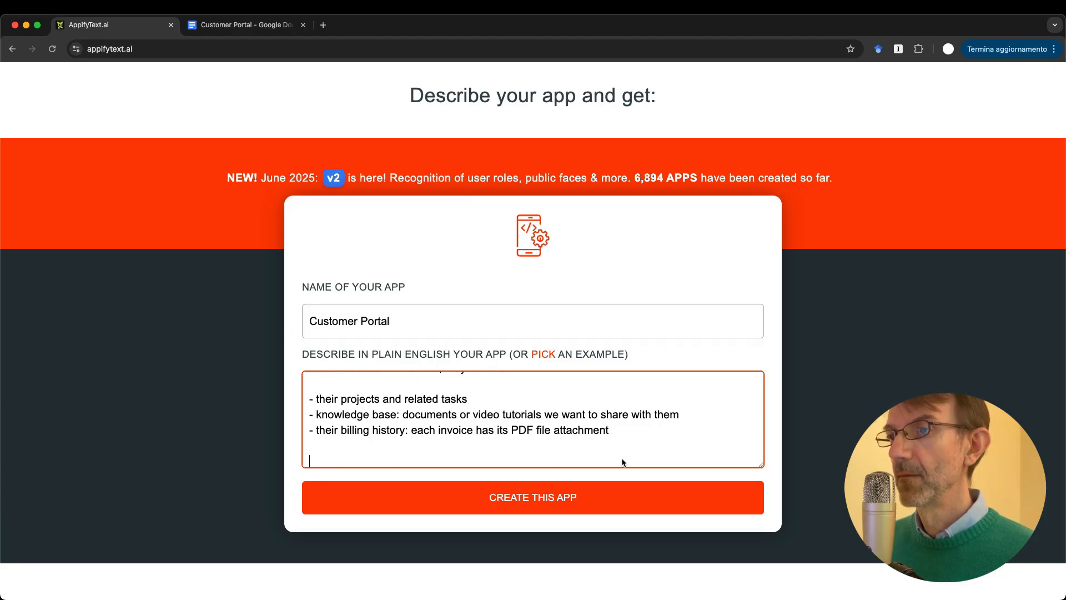
Step: Add notes on storing customer usernames for filtering and using blue and gray UI colours
text(For projects, kb items an)
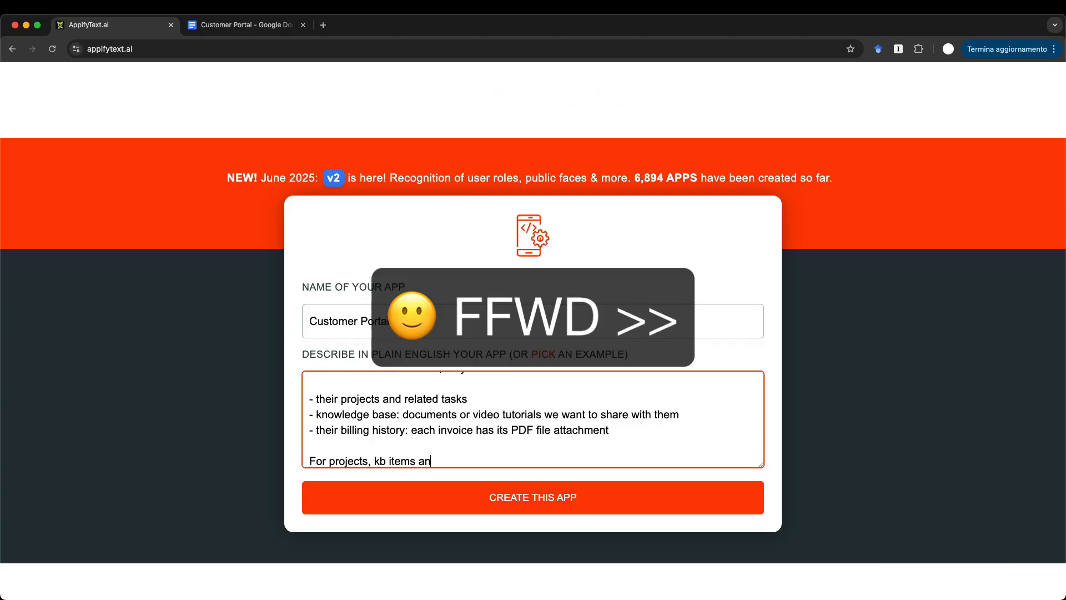
text(d invoices we store teh username of the related c)
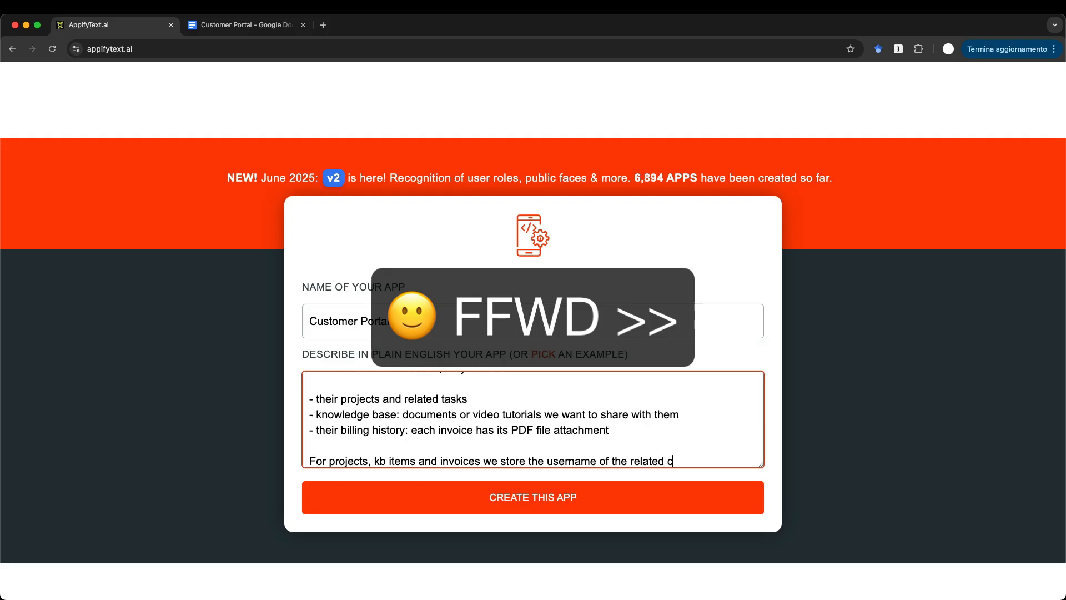
text(ustomer, for easy filtering.)
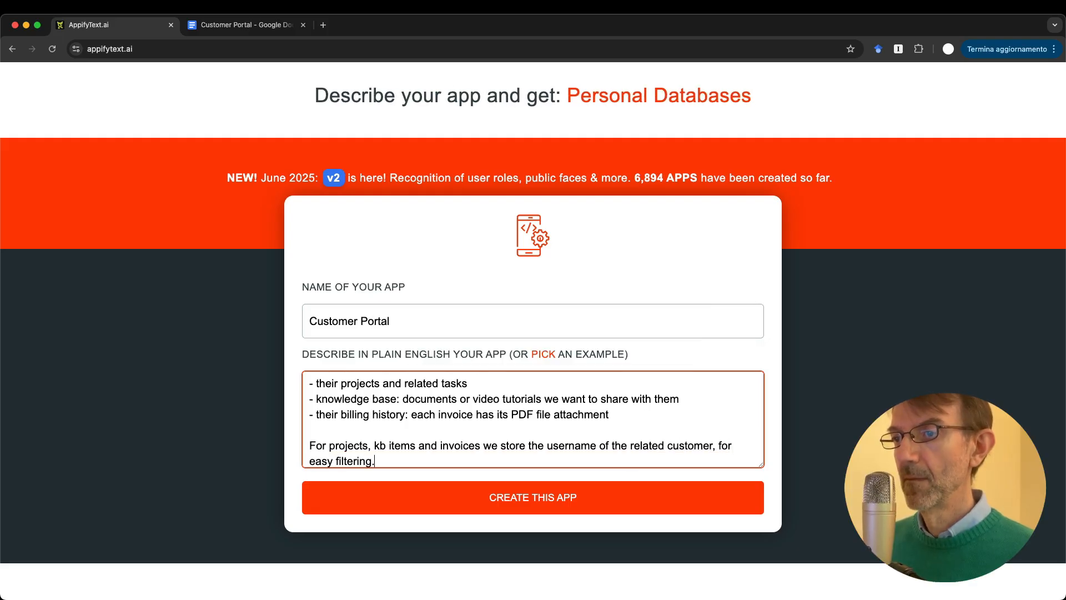
key(Return)
key(Return)
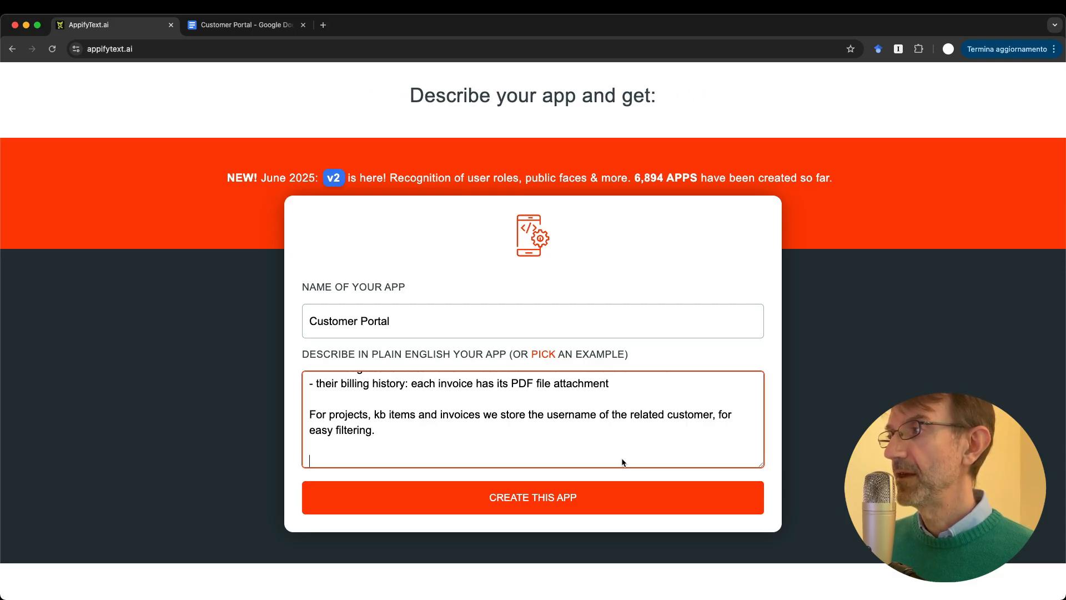
text(F)
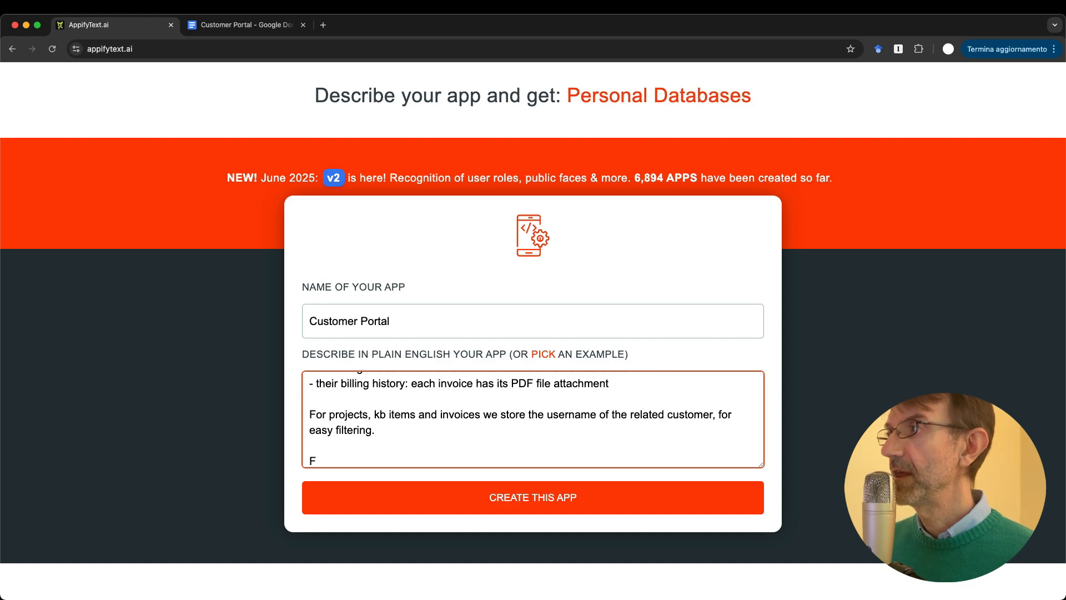
text(or the )
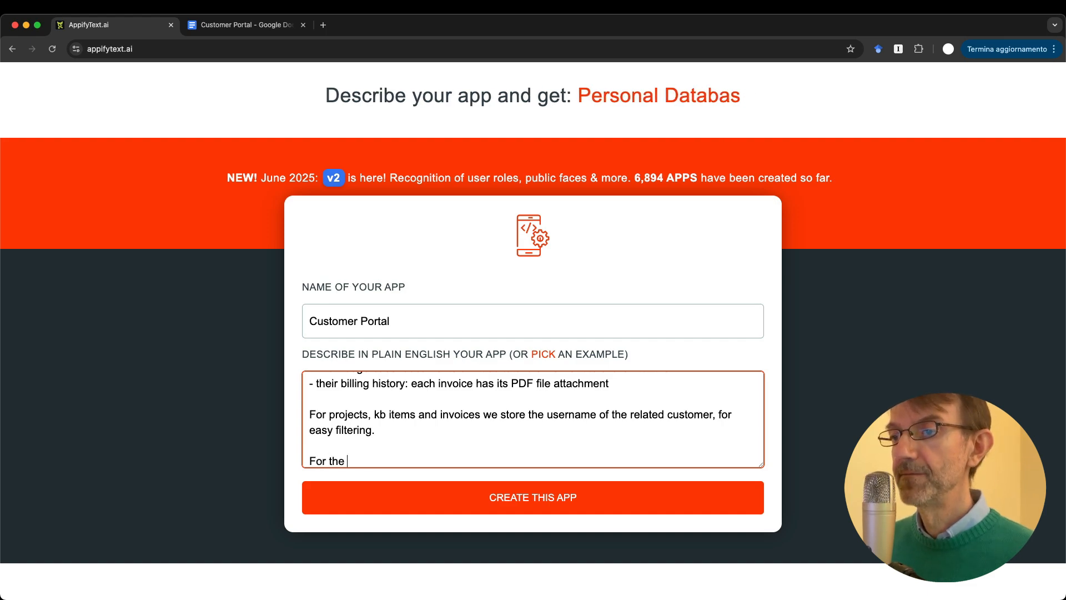
text(UI, use blue and gray as main)
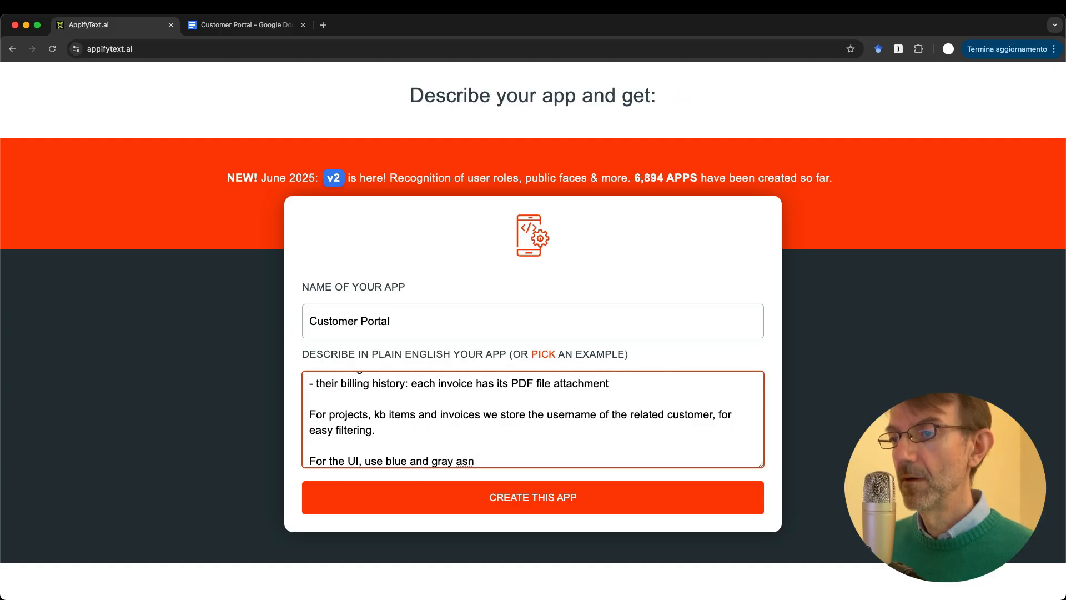
text( colors.)
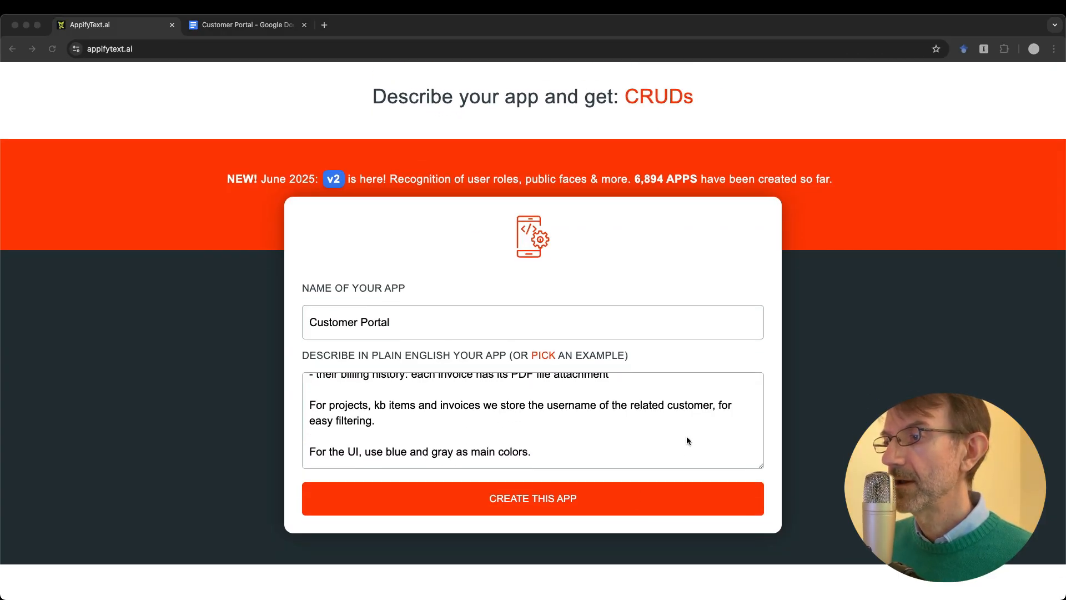
Step: Paste the rest of the colour instruction and submit the description with CREATE THIS APP
click(686, 436)
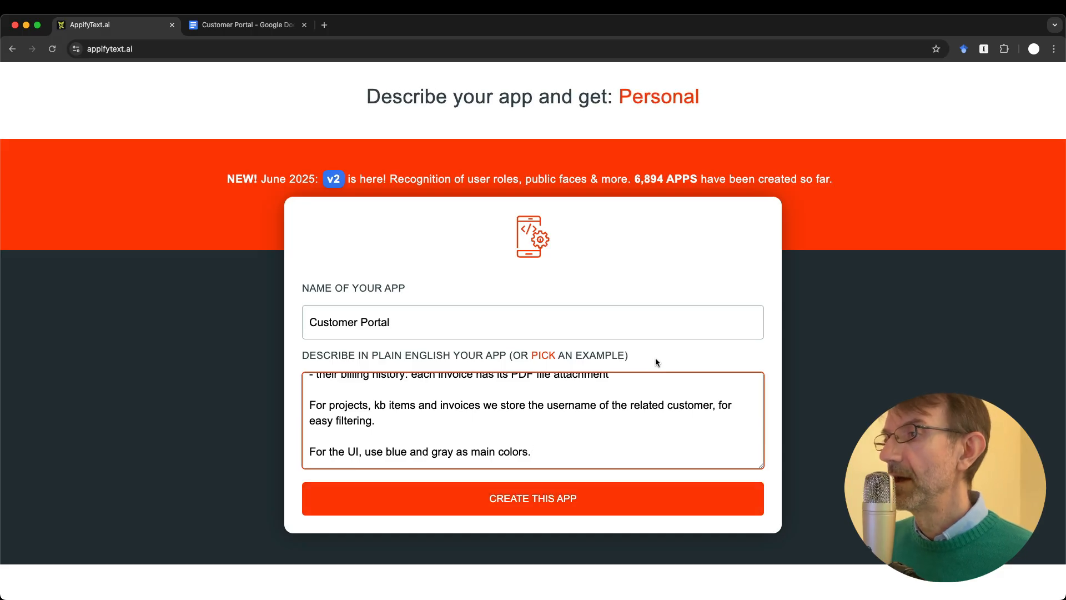
scroll(656, 362, up, 3)
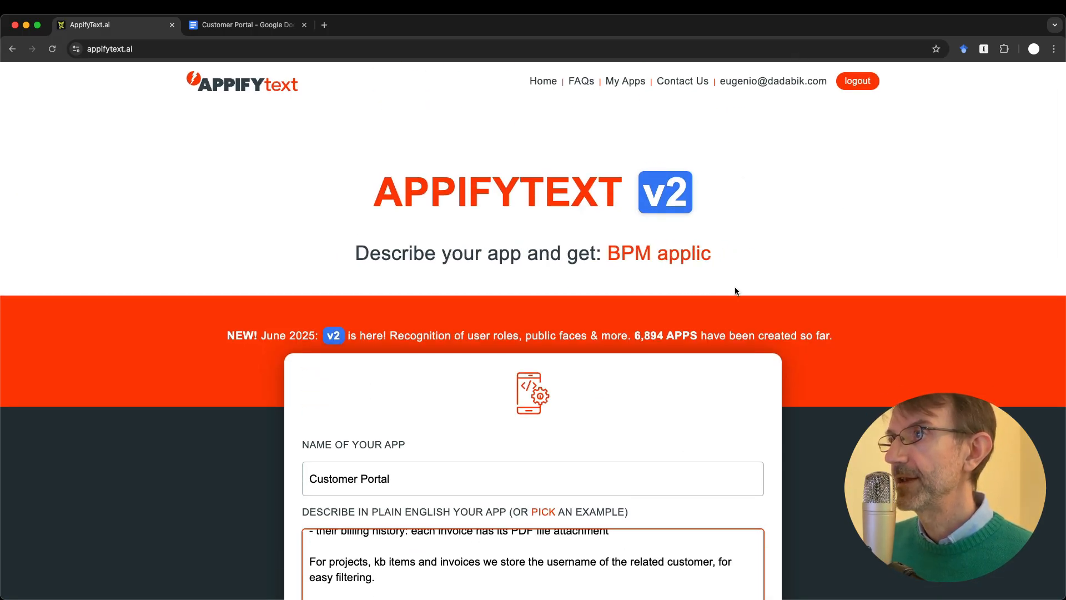
scroll(734, 291, down, 3)
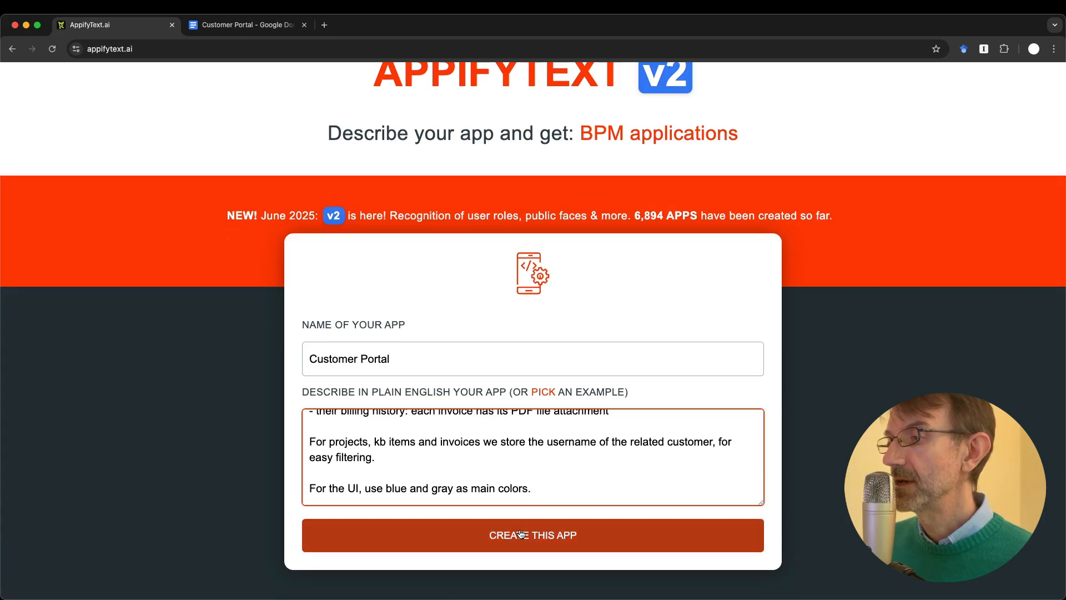
scroll(652, 396, up, 3)
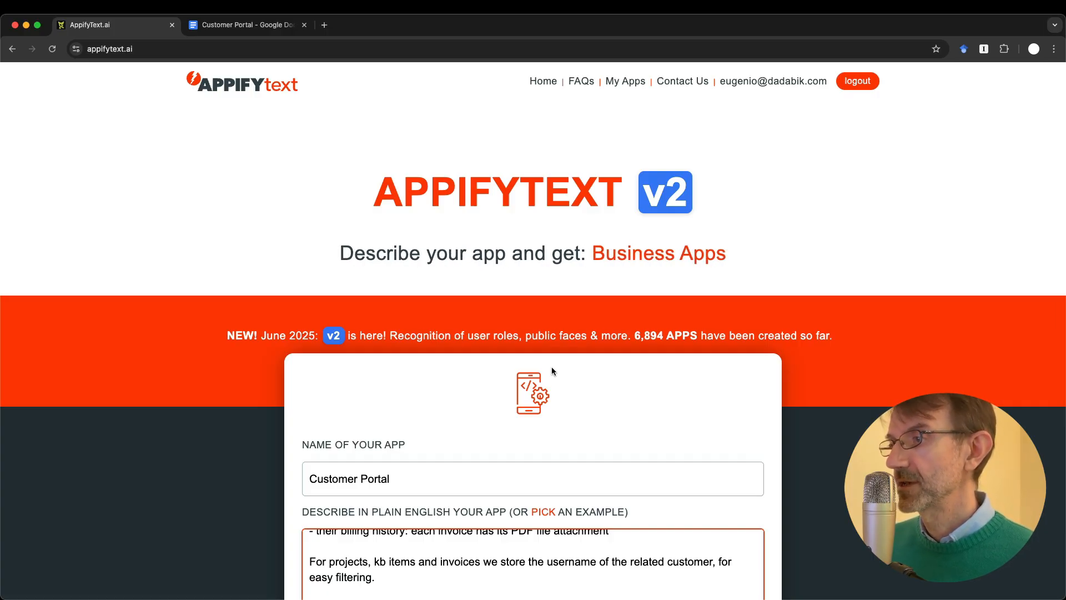
text(For the UI, use blue and gray as main colors.)
scroll(551, 367, down, 3)
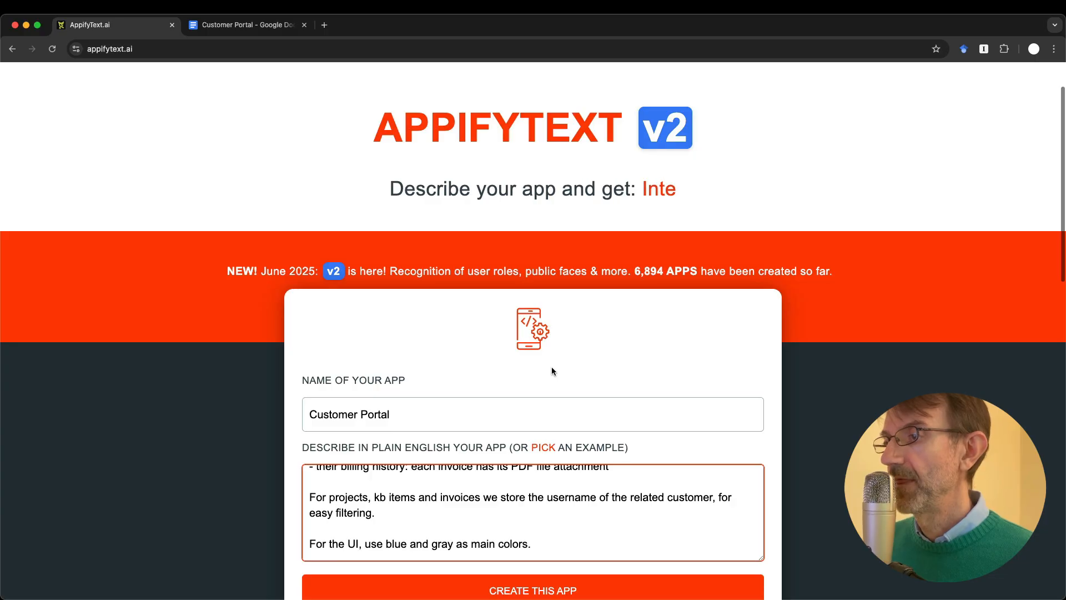
scroll(797, 466, down, 1)
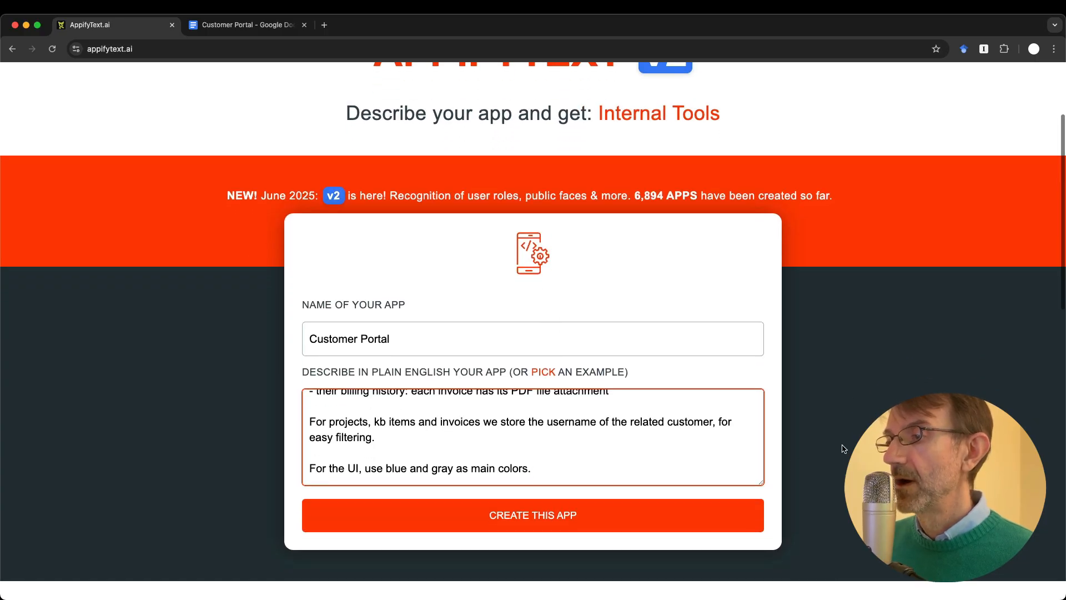
click(560, 516)
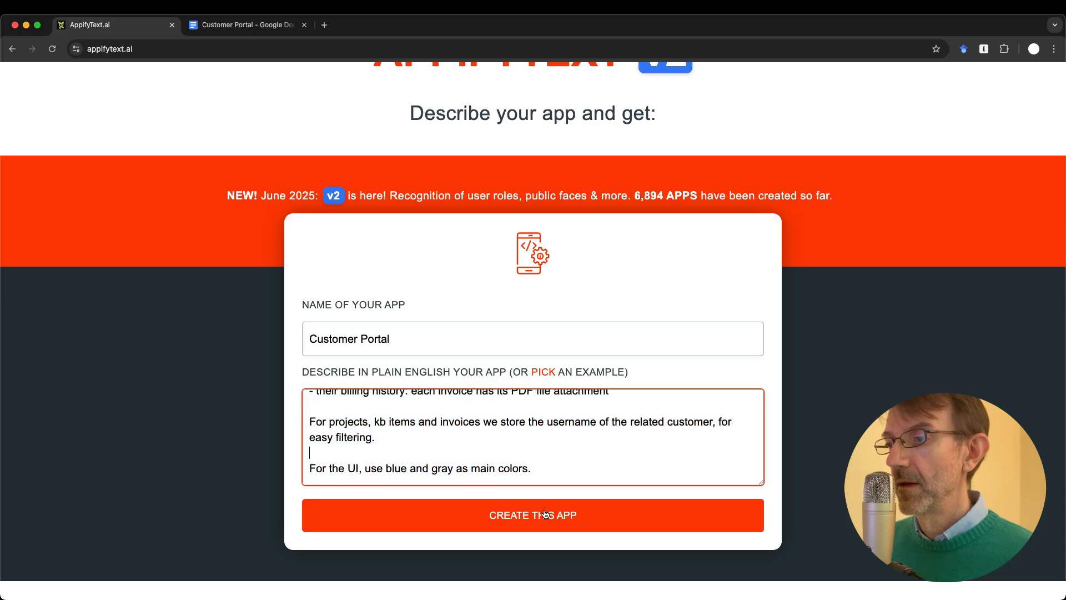
click(565, 517)
Step: Scroll the generation log until the DONE message reports the app created and deployed
scroll(648, 456, down, 2)
scroll(647, 456, up, 1)
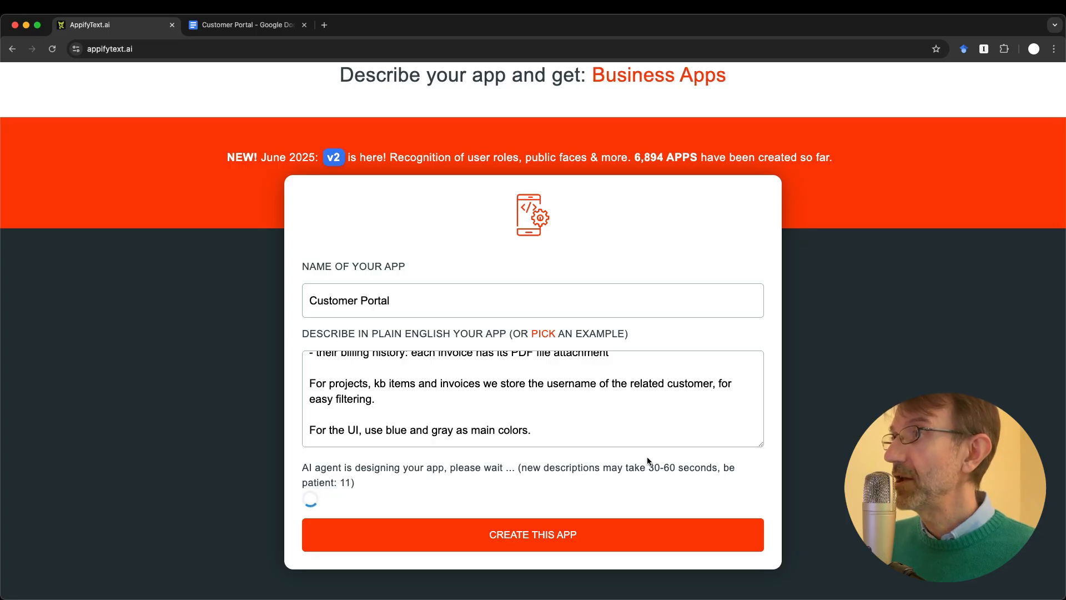
scroll(669, 232, up, 2)
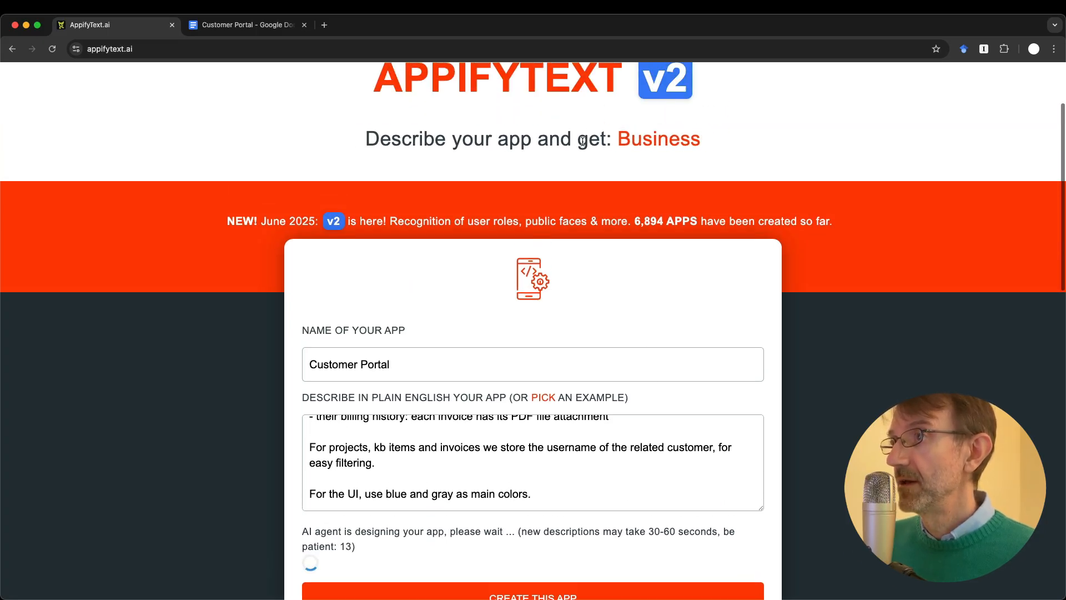
scroll(669, 233, down, 2)
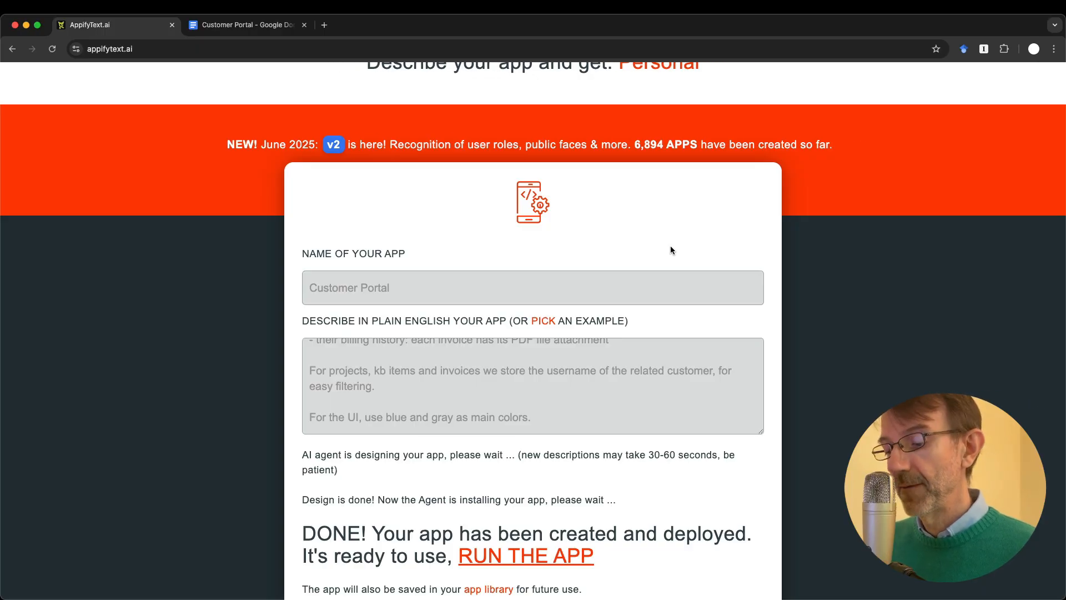
scroll(685, 468, down, 2)
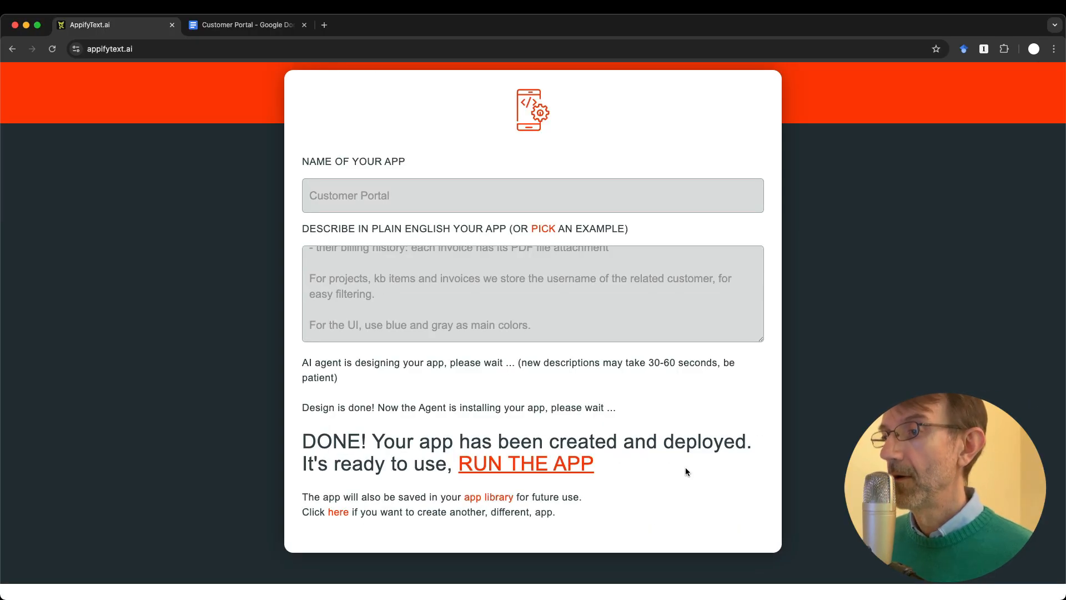
Step: Run the app and browse its Dashboard, Customers, Employees, Invoices and Projects pages
click(533, 467)
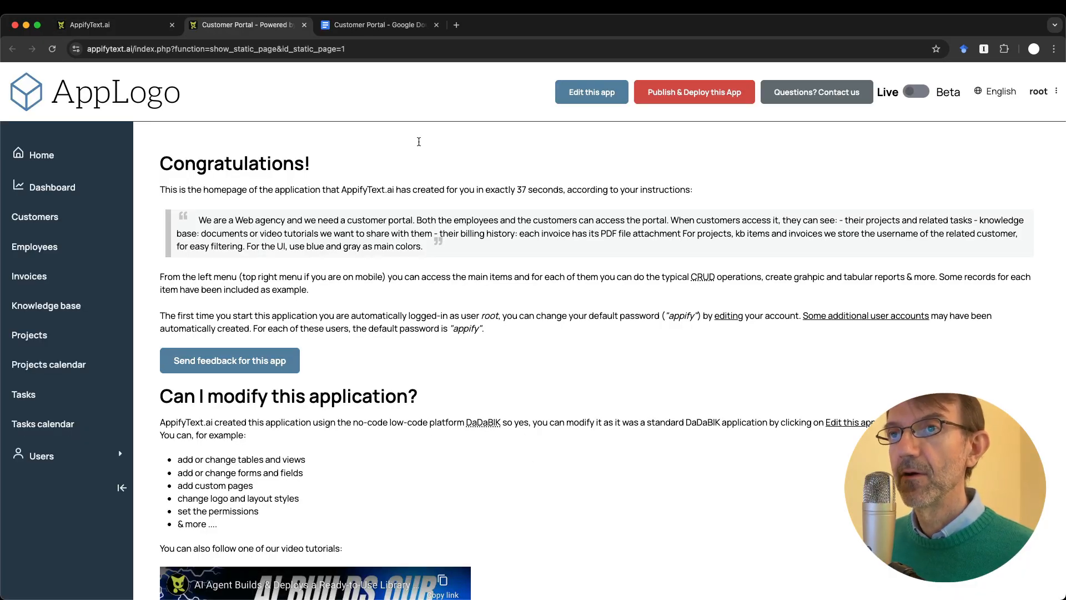
click(53, 189)
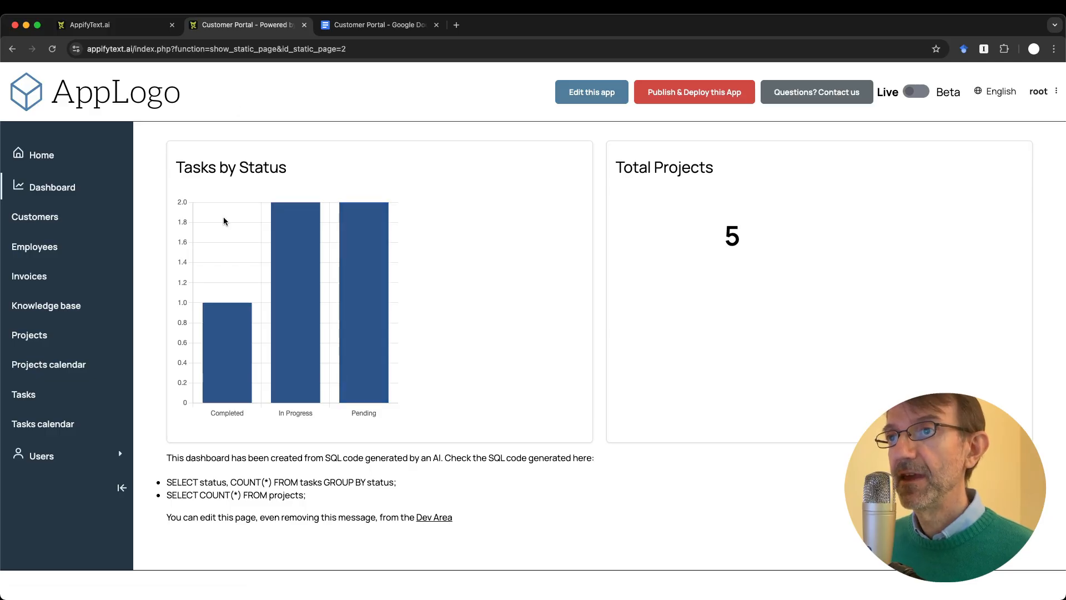
mouse_move(211, 373)
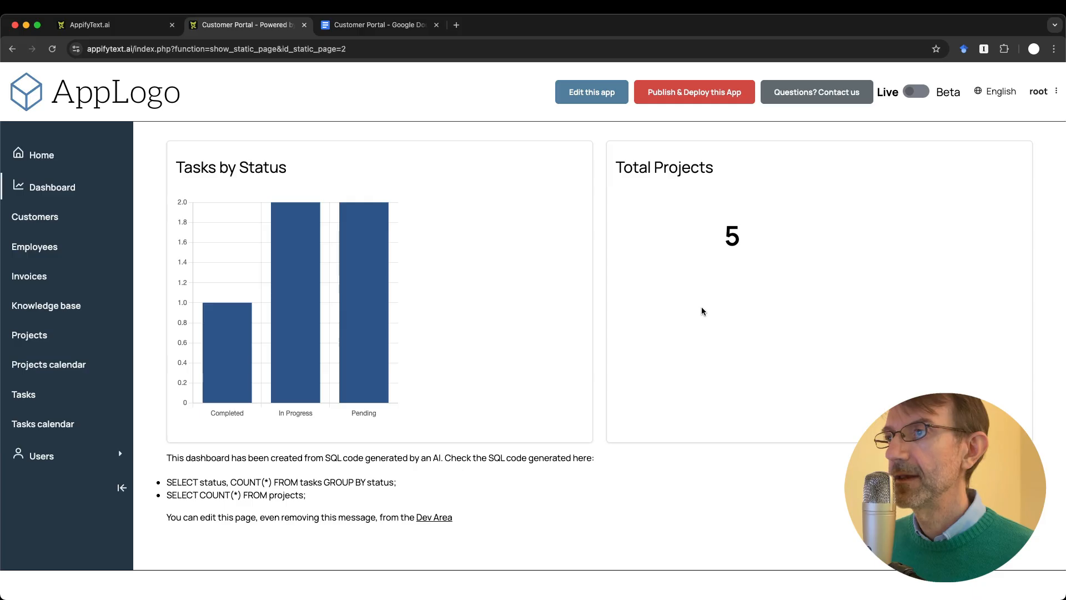
click(20, 226)
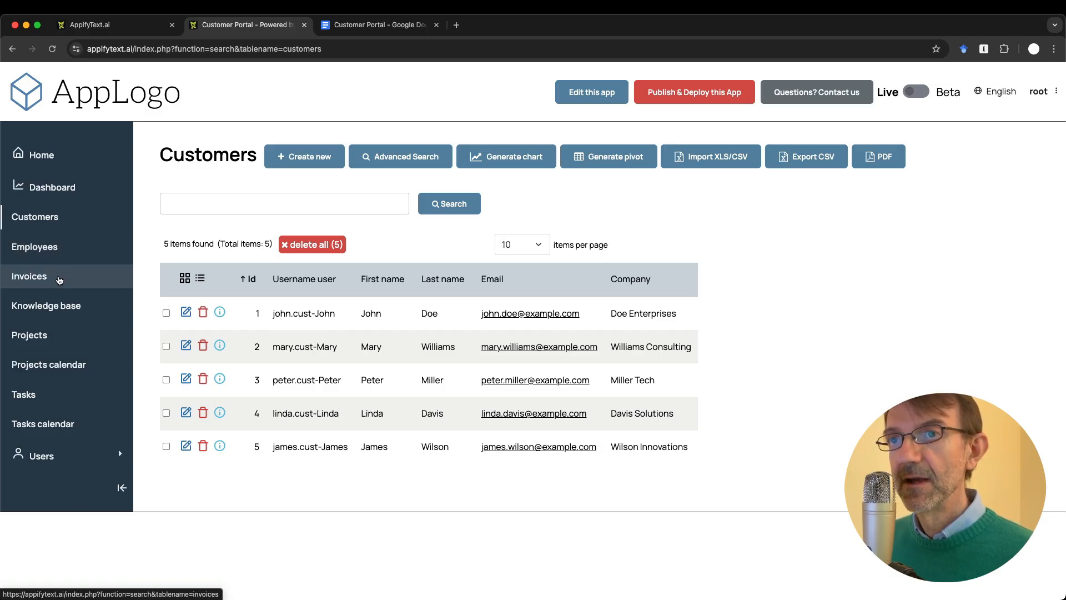
click(49, 252)
click(46, 284)
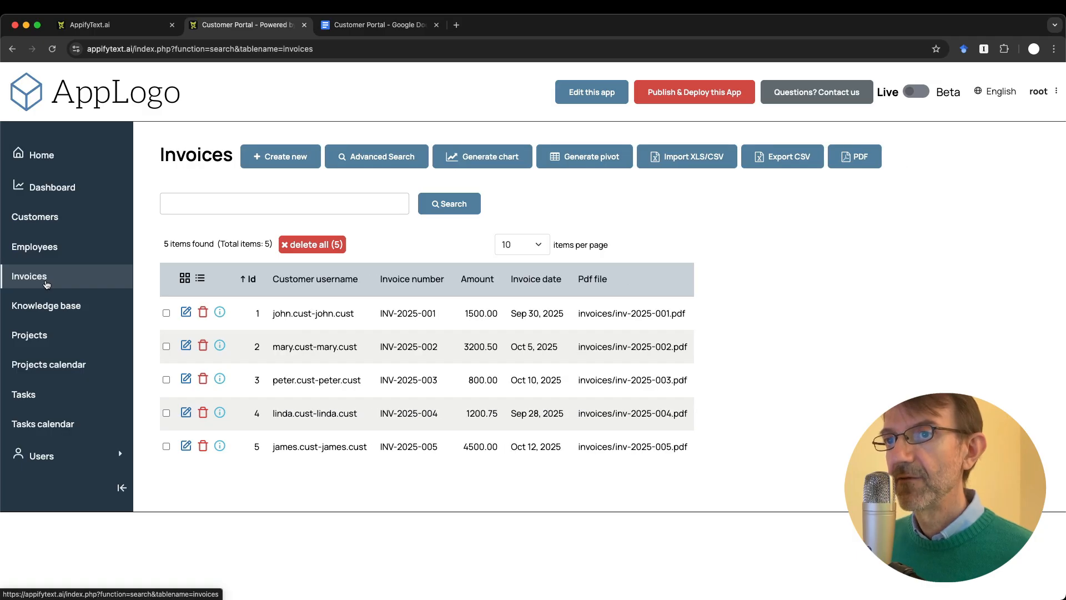
click(46, 335)
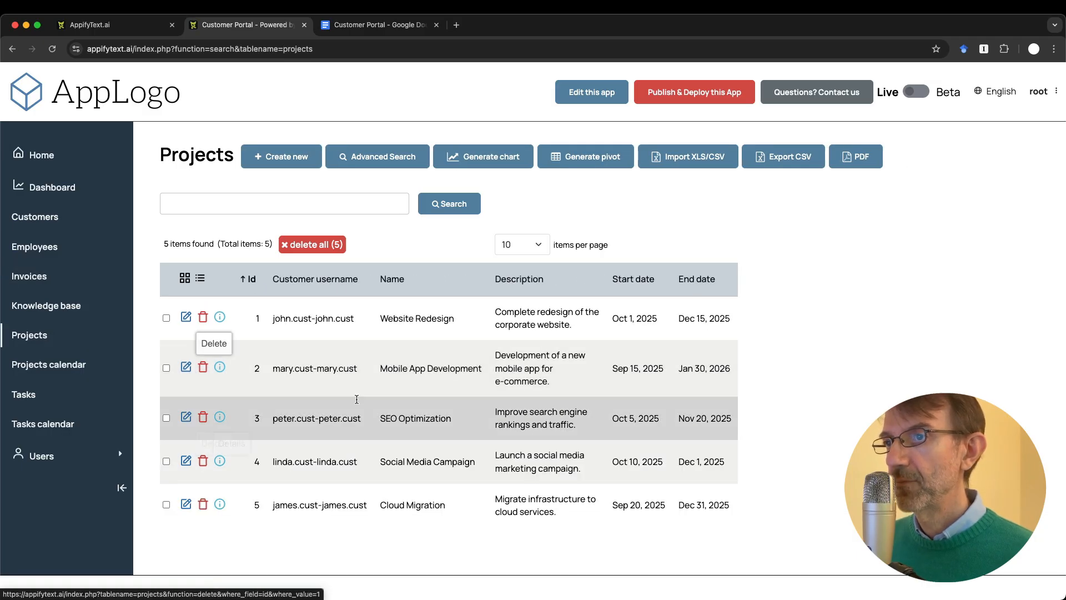
Step: Open the Website Redesign project form, leave without saving, and cancel an inline description edit
click(186, 317)
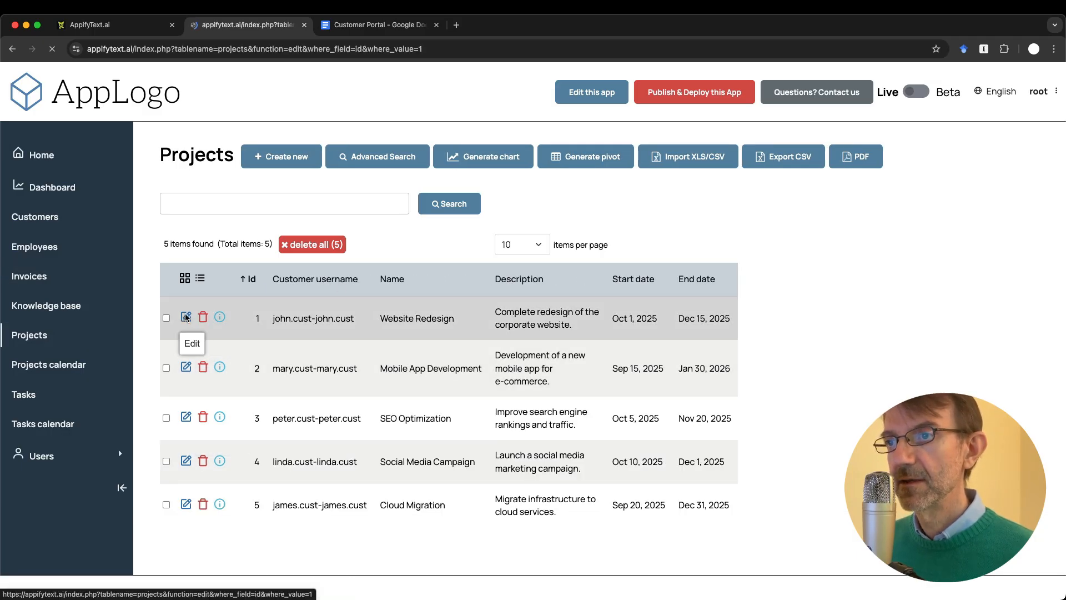
scroll(388, 454, down, 5)
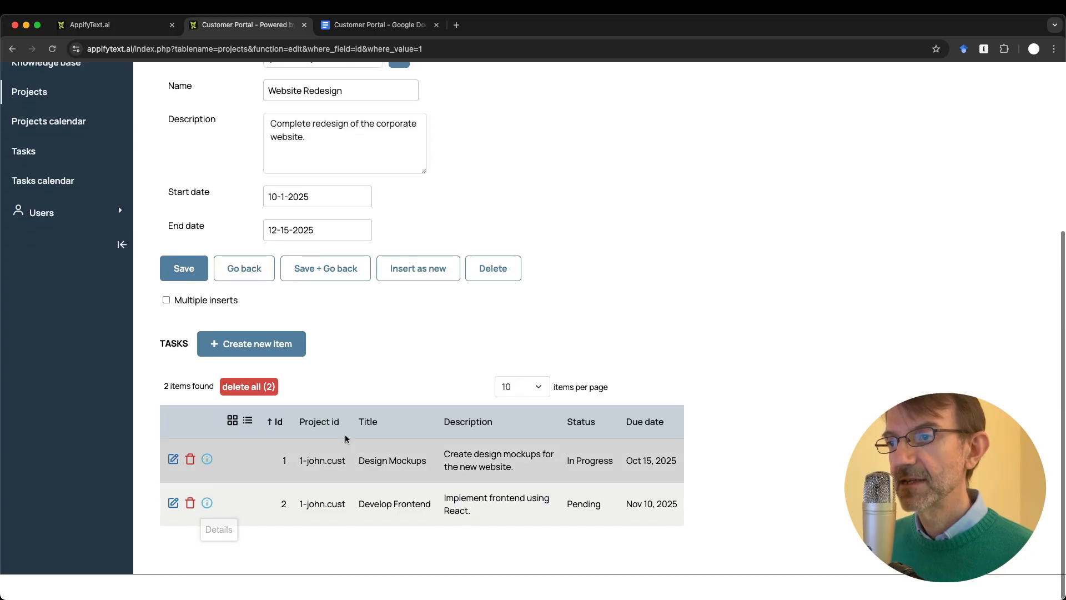
scroll(333, 445, up, 5)
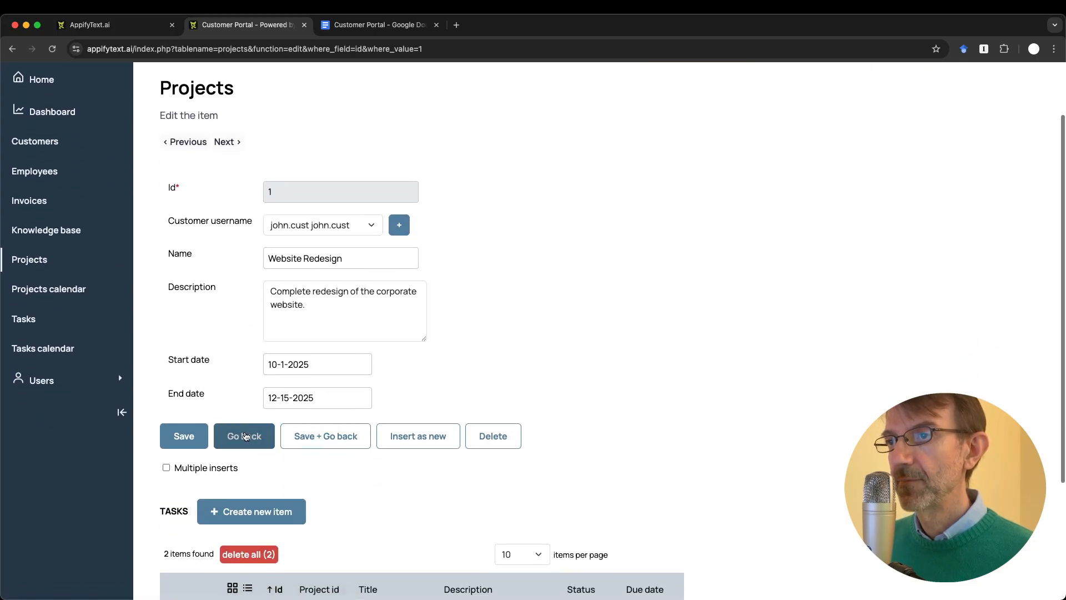
click(246, 436)
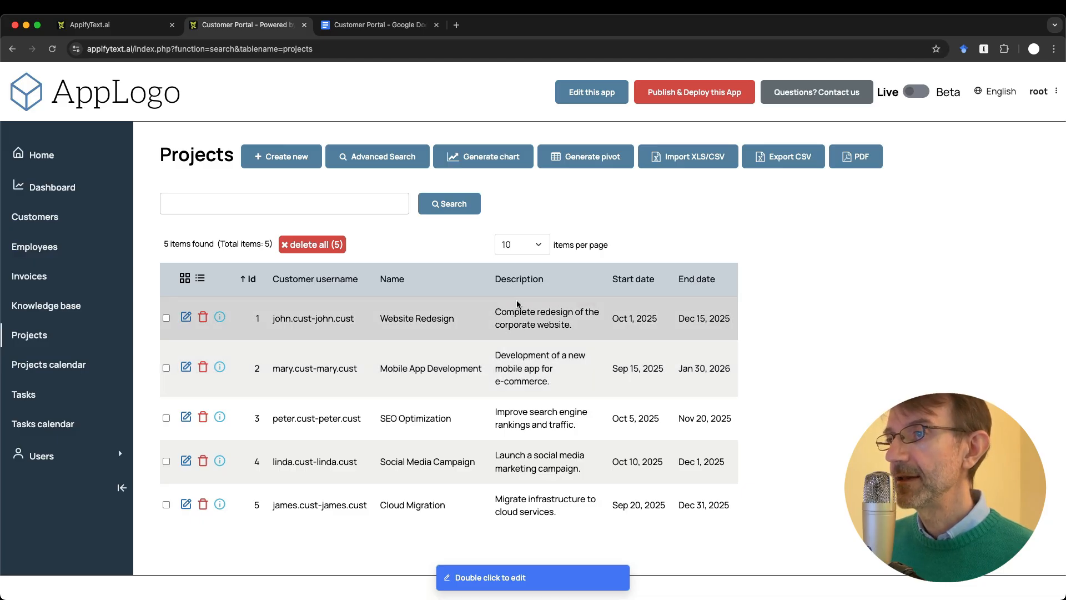
double_click(553, 320)
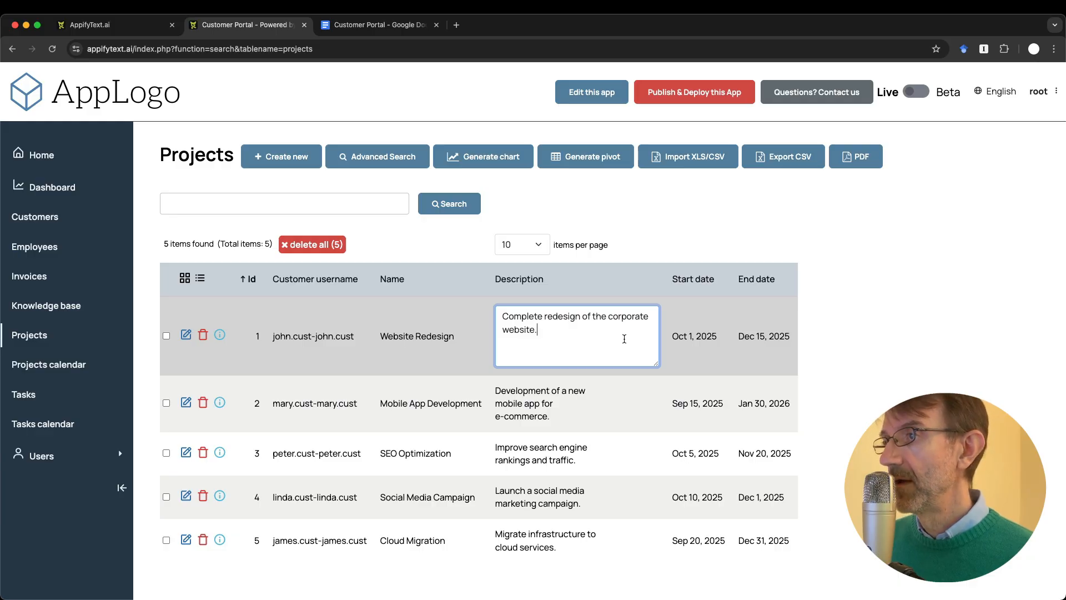
key(Escape)
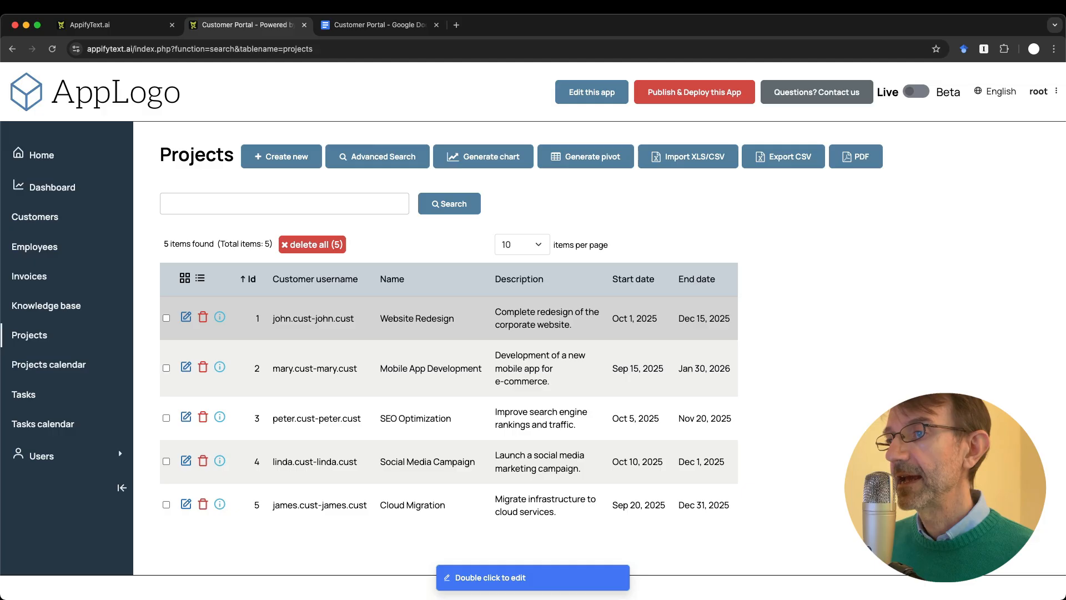
click(43, 454)
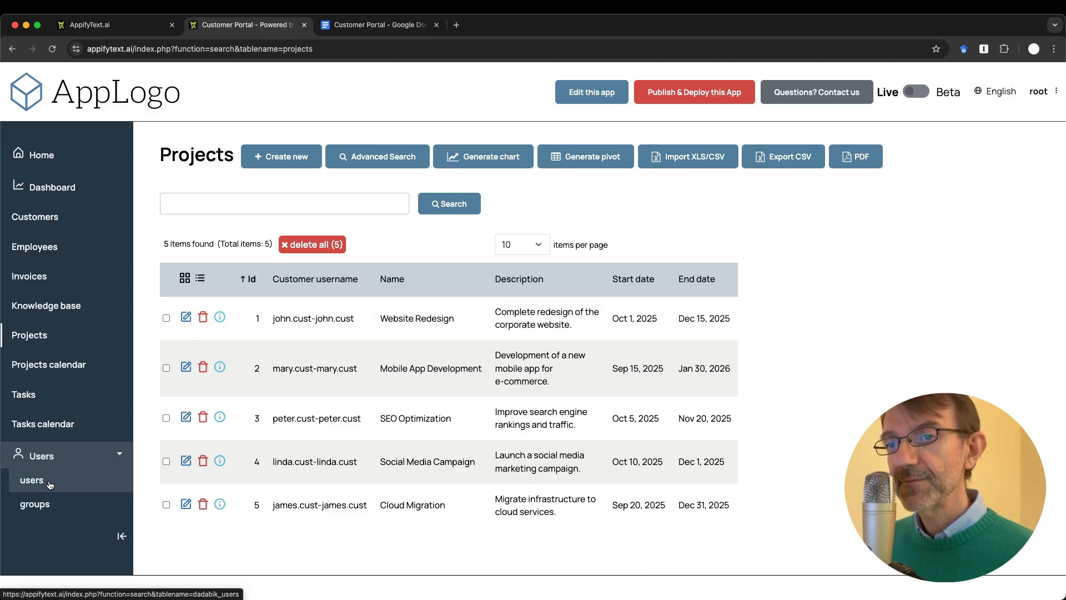
Step: Check the three user groups, return to Projects, then bring up the Customer Portal Google Doc
click(48, 511)
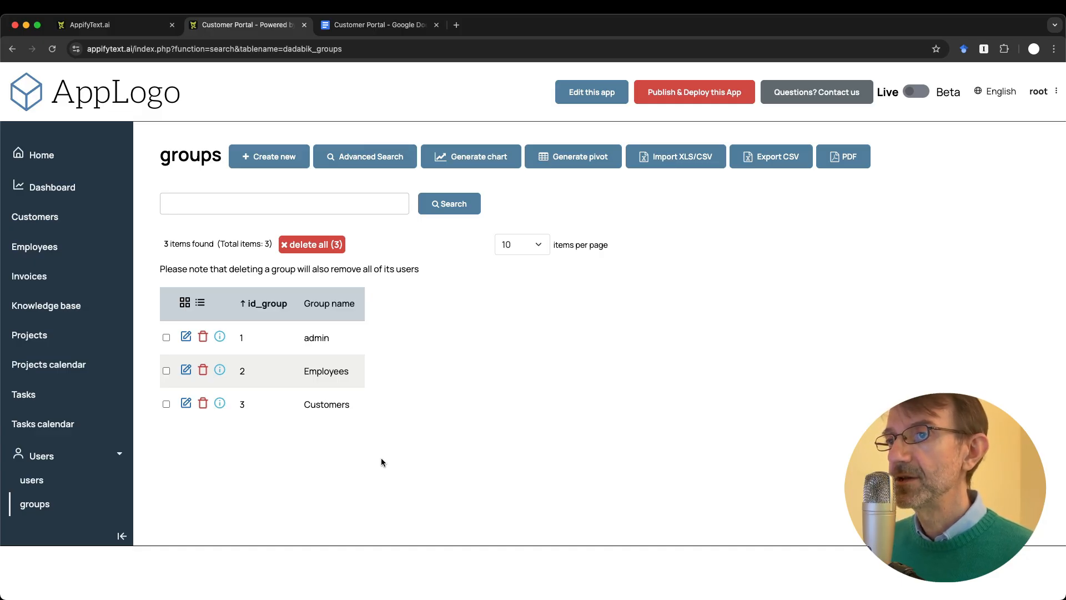
click(38, 335)
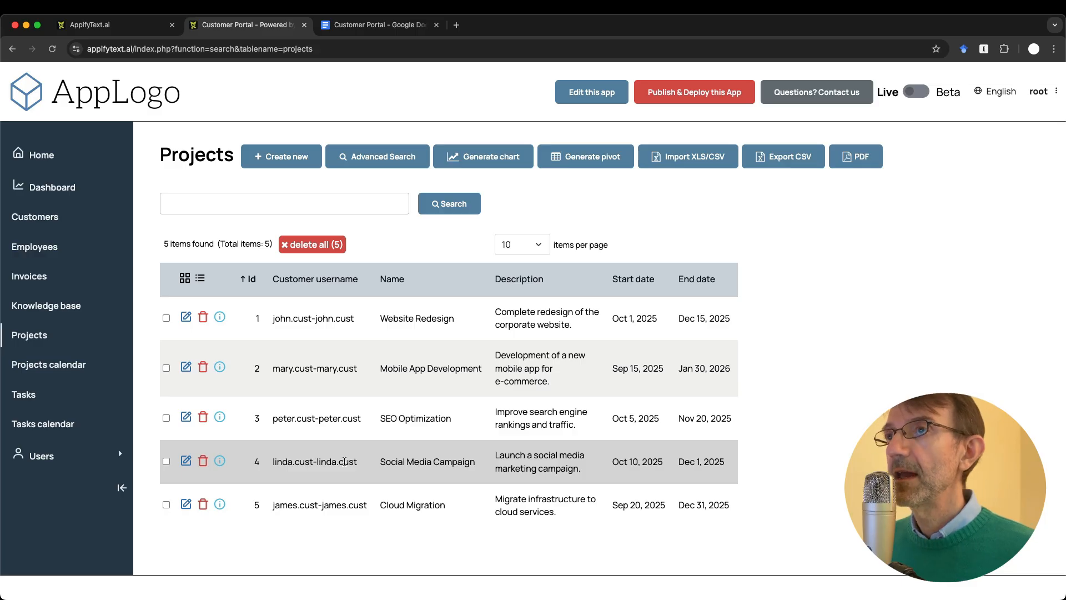
click(378, 24)
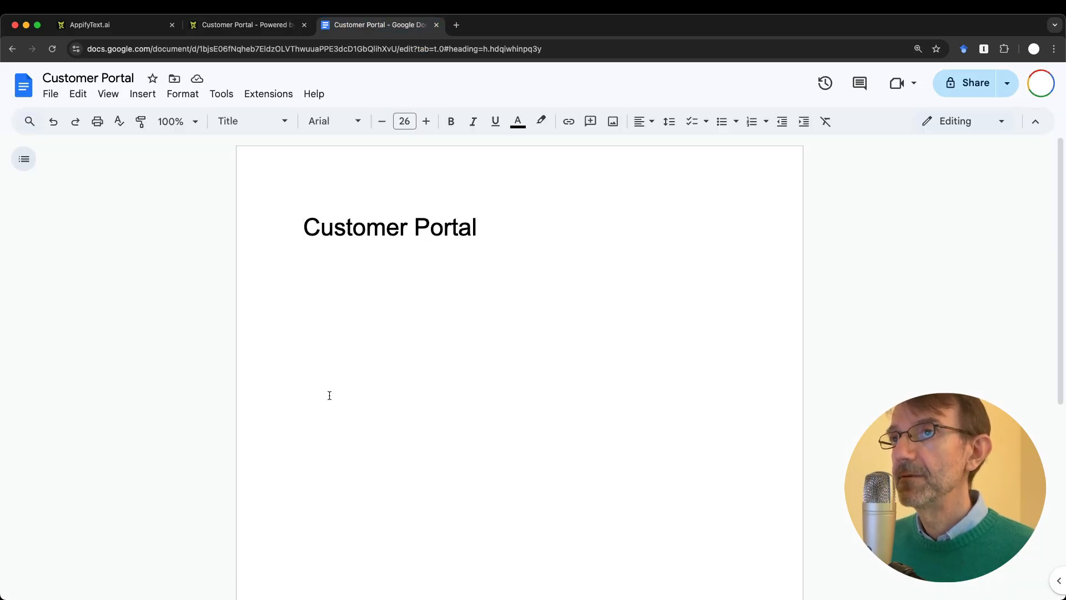
Step: Switch back to the Customer Portal app tab showing the Projects list
key(ctrl+shift+Tab)
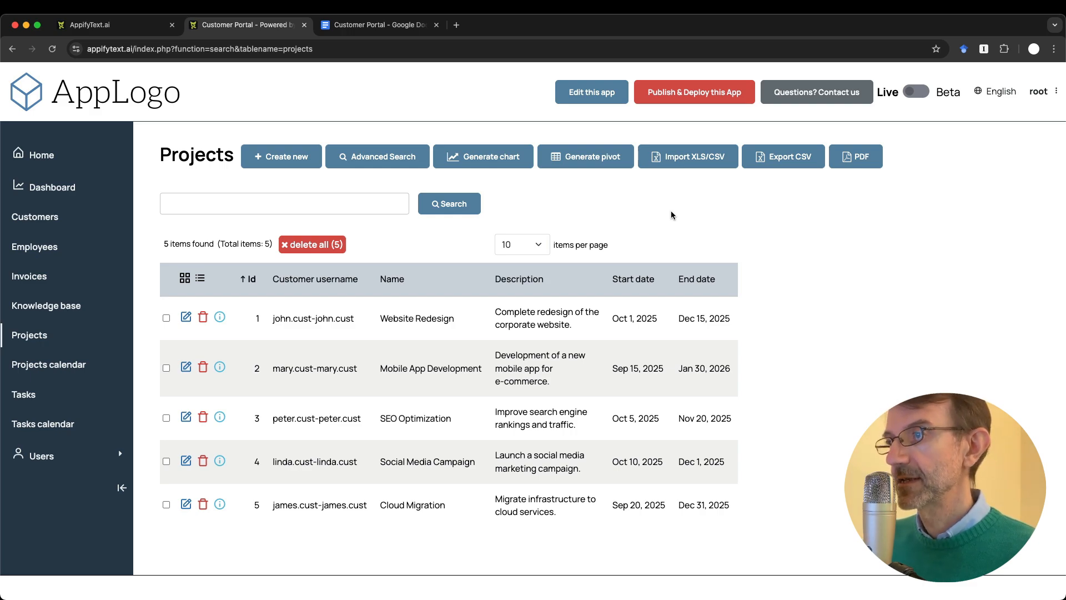
Step: Open a new-project insert form and choose the fourth customer username from the dropdown
click(278, 156)
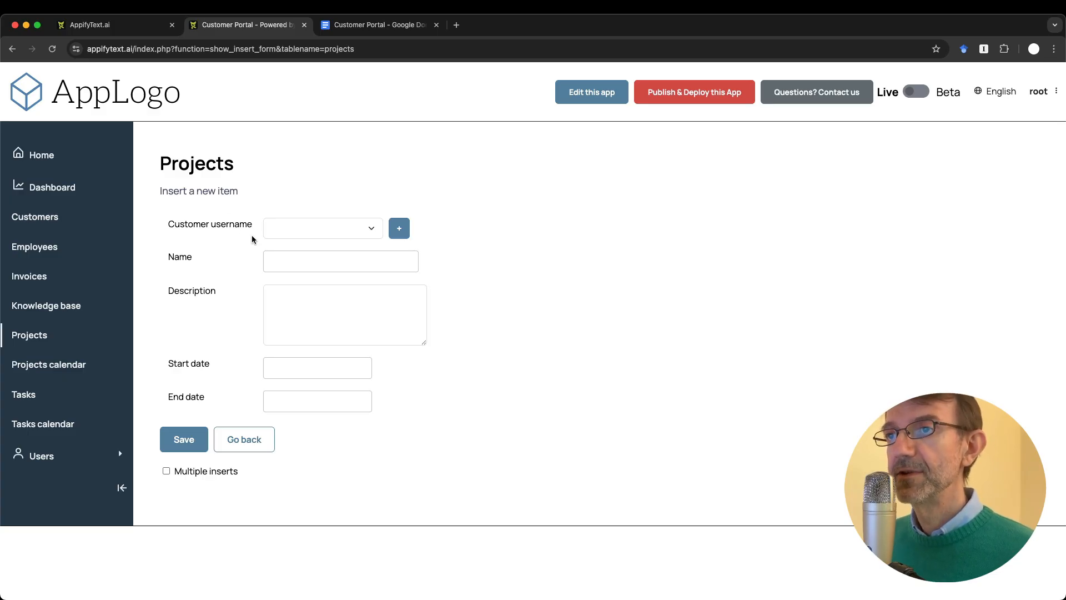
click(303, 229)
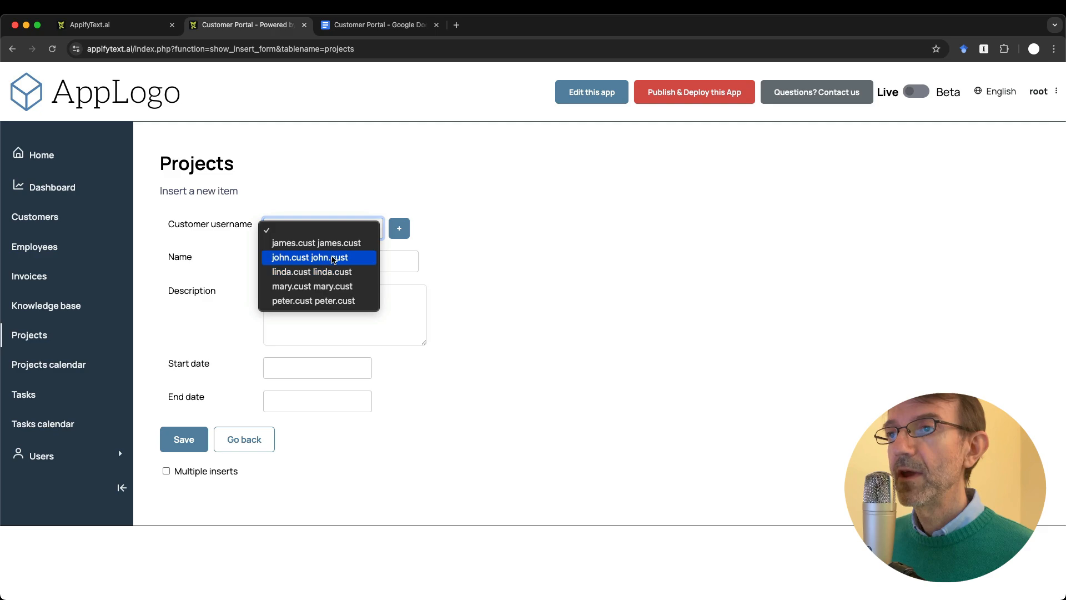
click(437, 278)
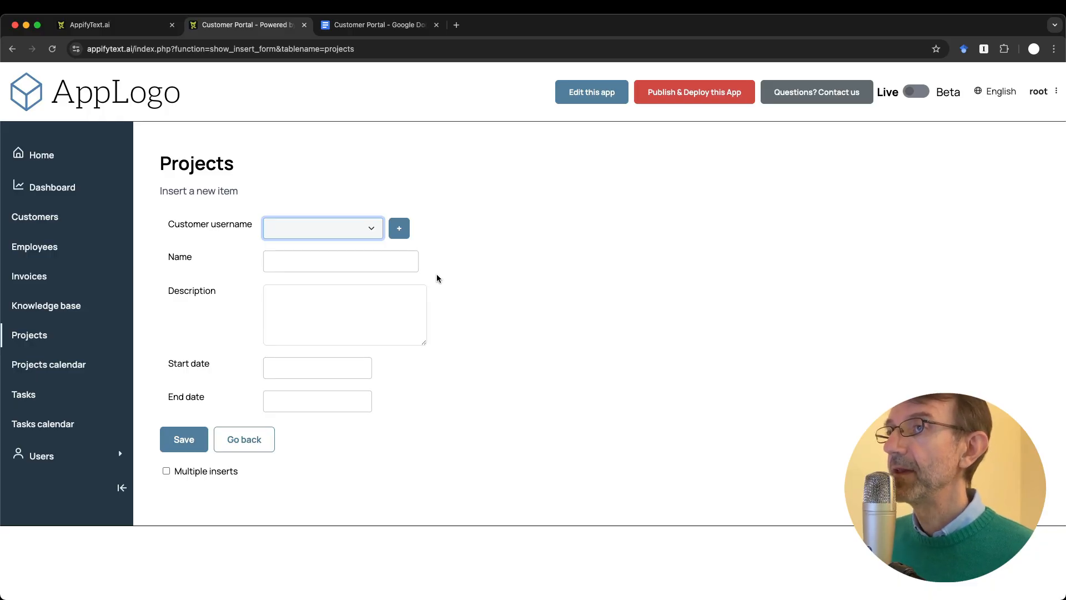
click(471, 246)
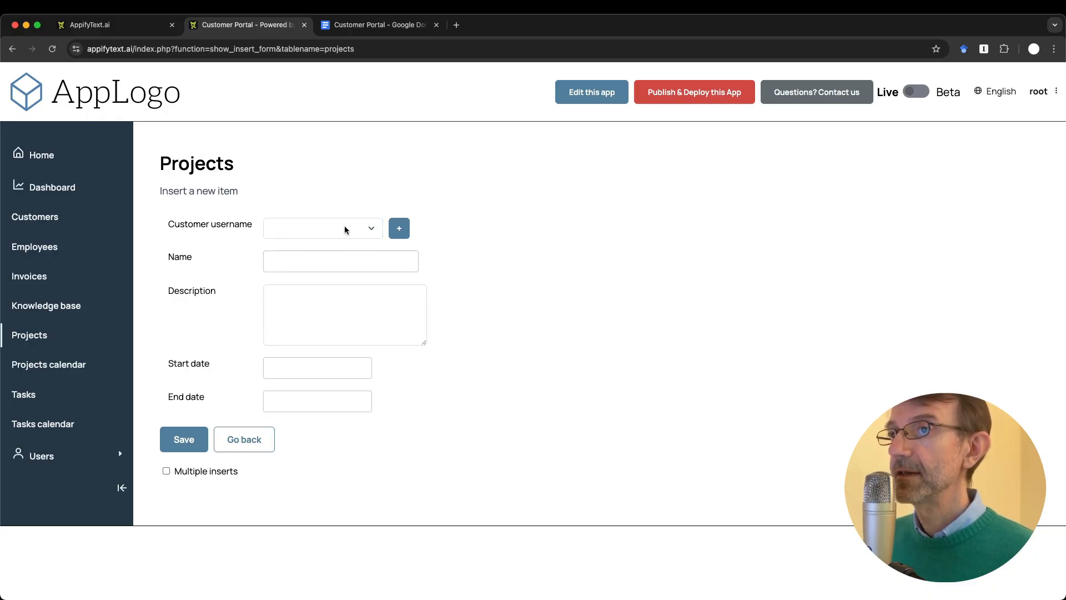
click(321, 233)
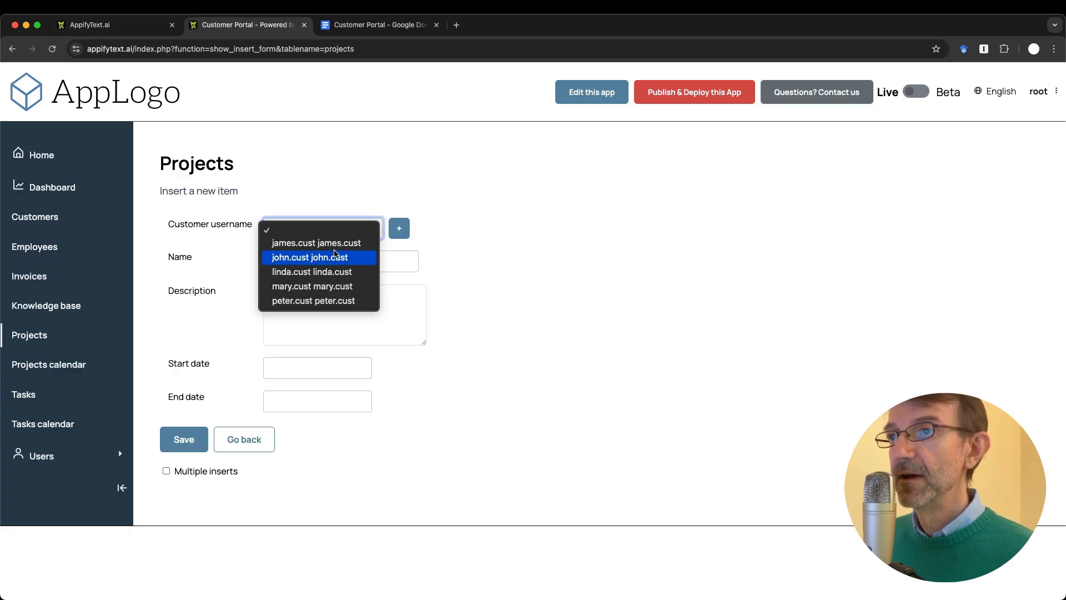
click(312, 276)
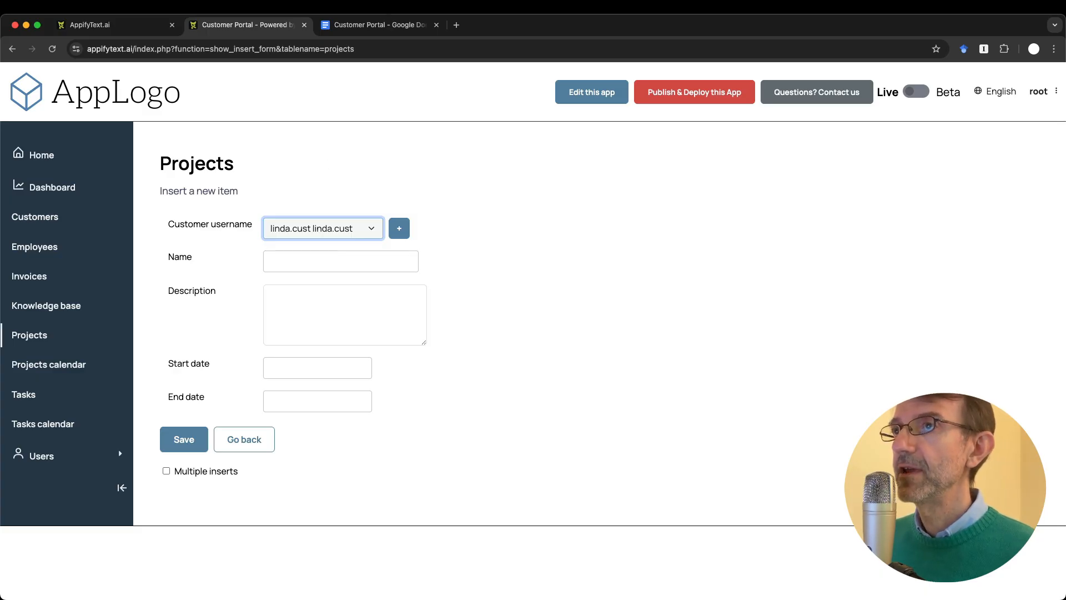
key(ctrl+Tab)
Step: Add a 'Projects' bullet below the Customer Portal title with an indented sub-bullet
click(347, 286)
key(Return)
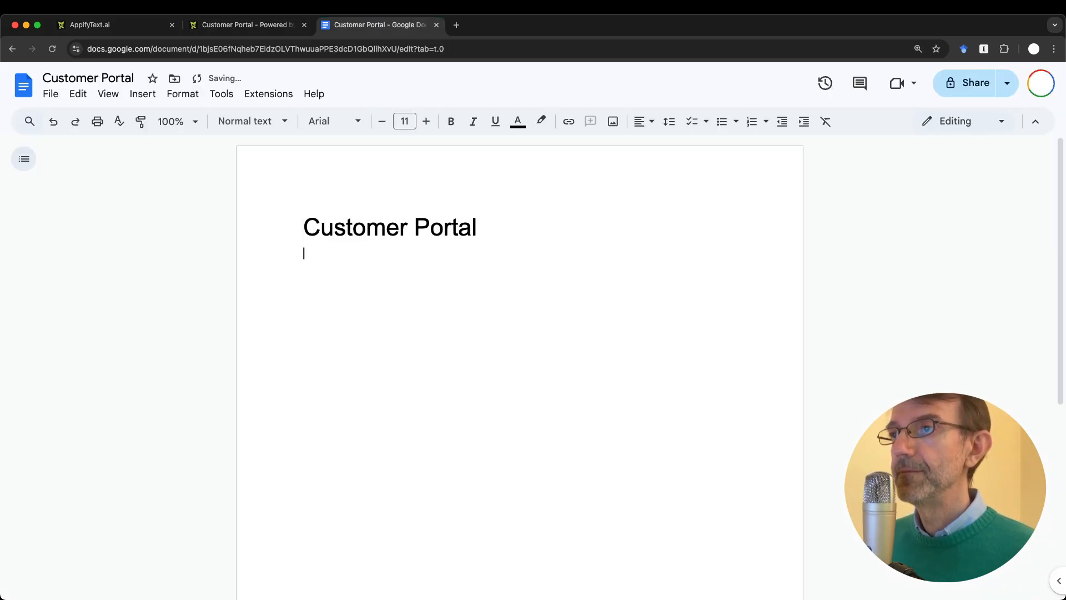
text(* )
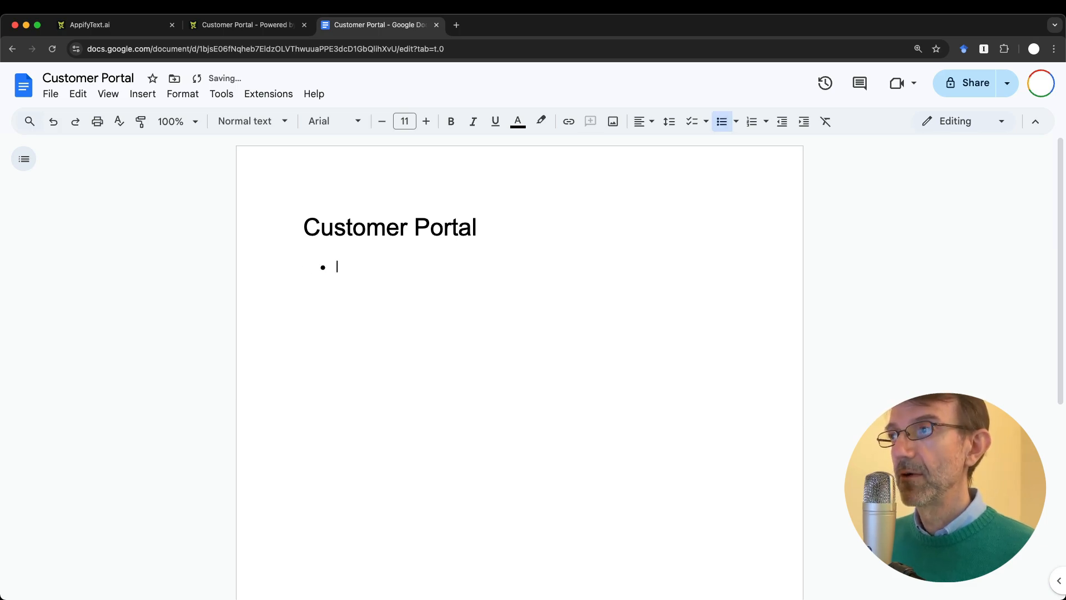
text(Projects)
key(Return)
key(Tab)
Step: Write the sub-note 'Label: customer and change how the list is displayed' under Projects
key(ctrl+shift+Tab)
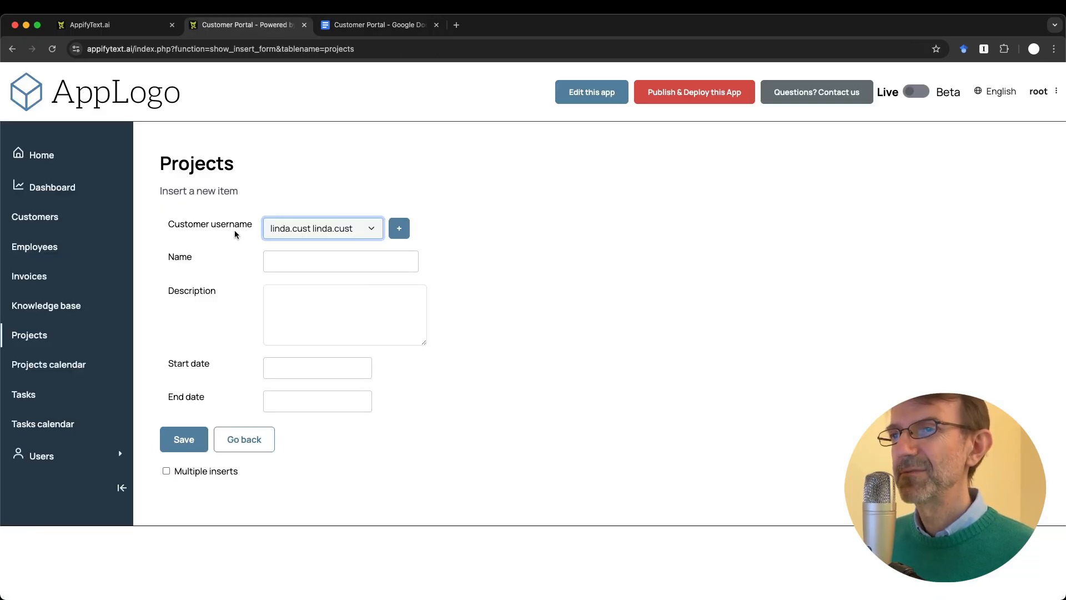
key(ctrl+Tab)
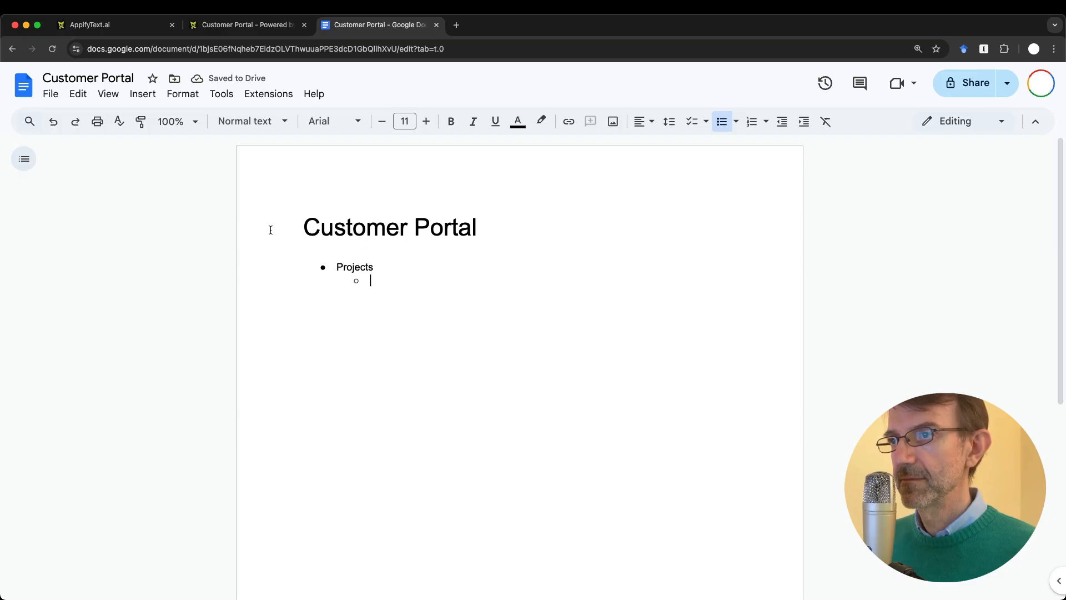
text(label: cu)
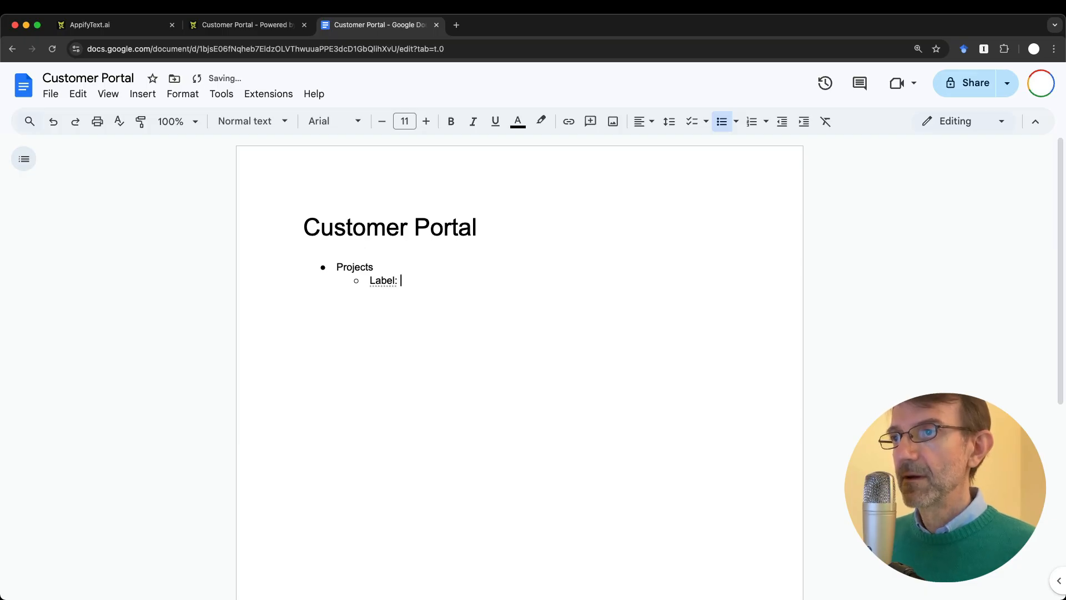
text(stomer)
key(ctrl+shift+Tab)
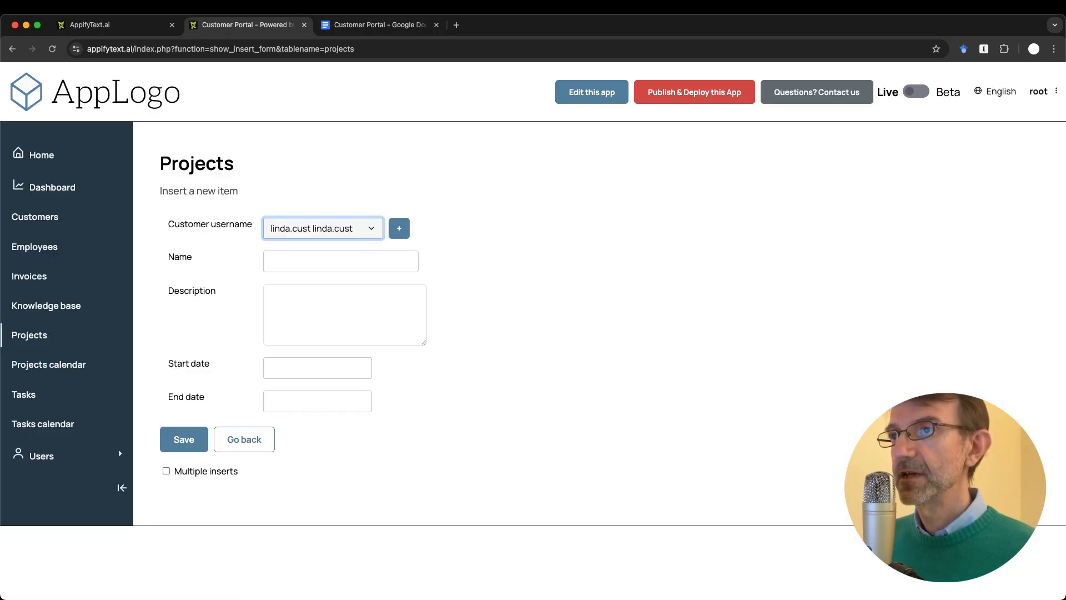
key(ctrl+Tab)
text(and)
key(BackSpace)
key(BackSpace)
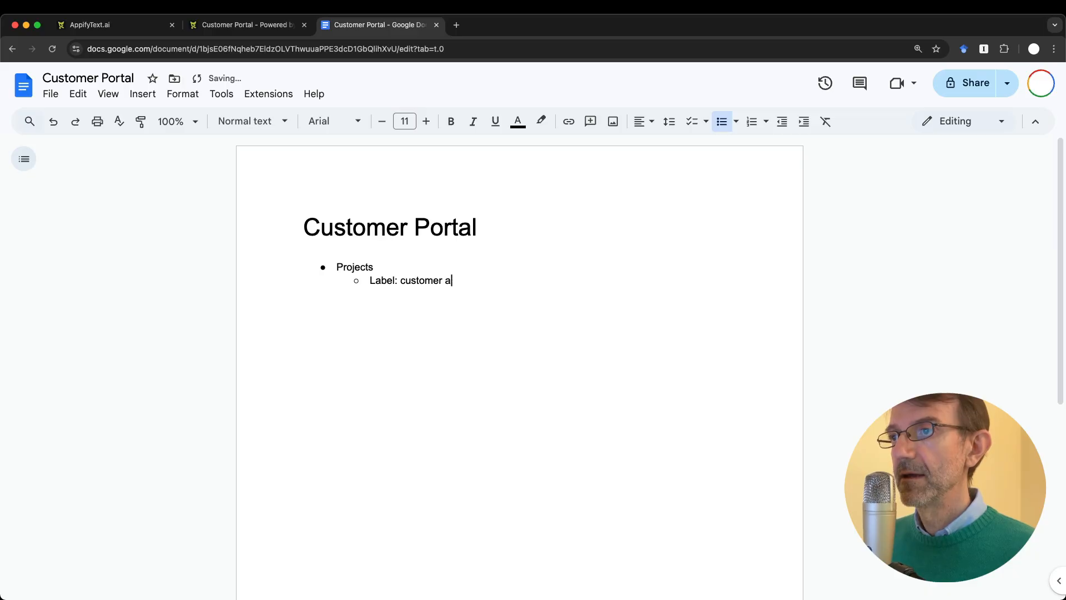
text(nd improve read)
key(BackSpace)
key(BackSpace)
key(BackSpace)
key(BackSpace)
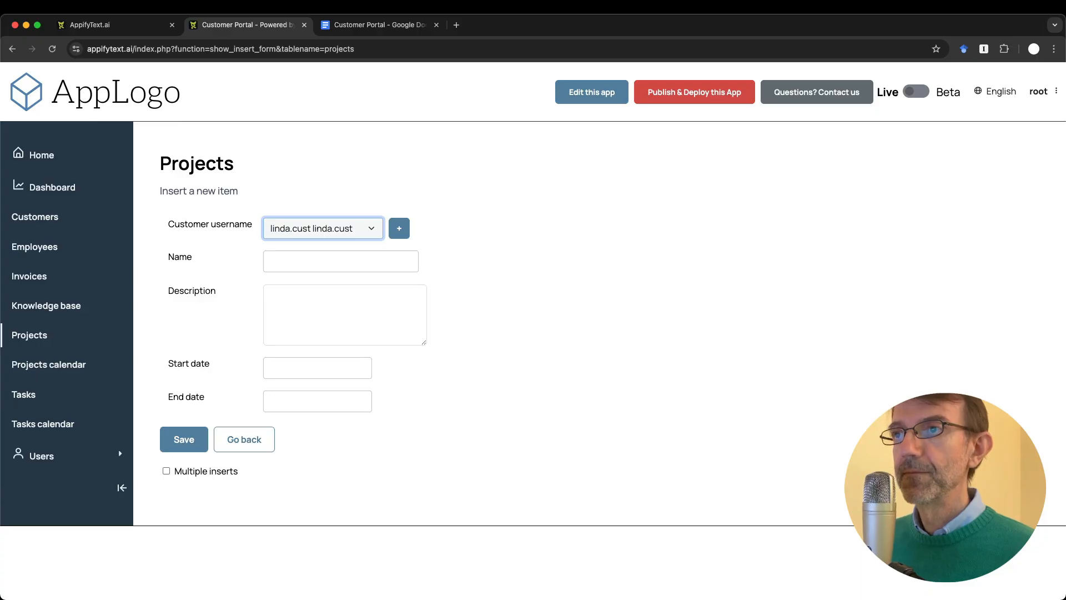
key(ctrl+Tab)
key(BackSpace)
key(BackSpace)
key(BackSpace)
key(BackSpace)
key(BackSpace)
key(BackSpace)
key(BackSpace)
text(change )
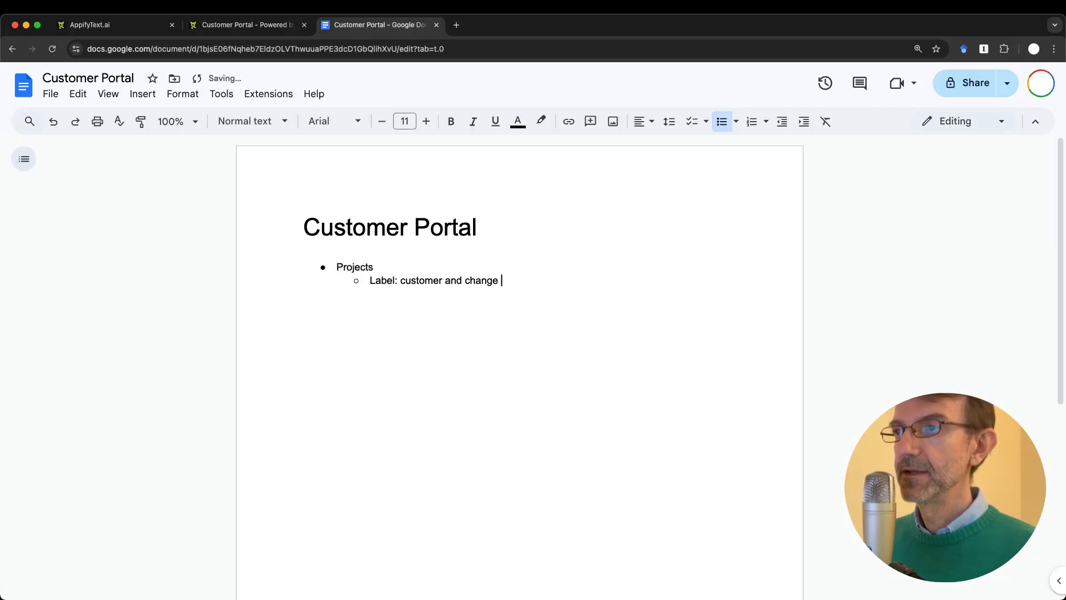
text(how the list )
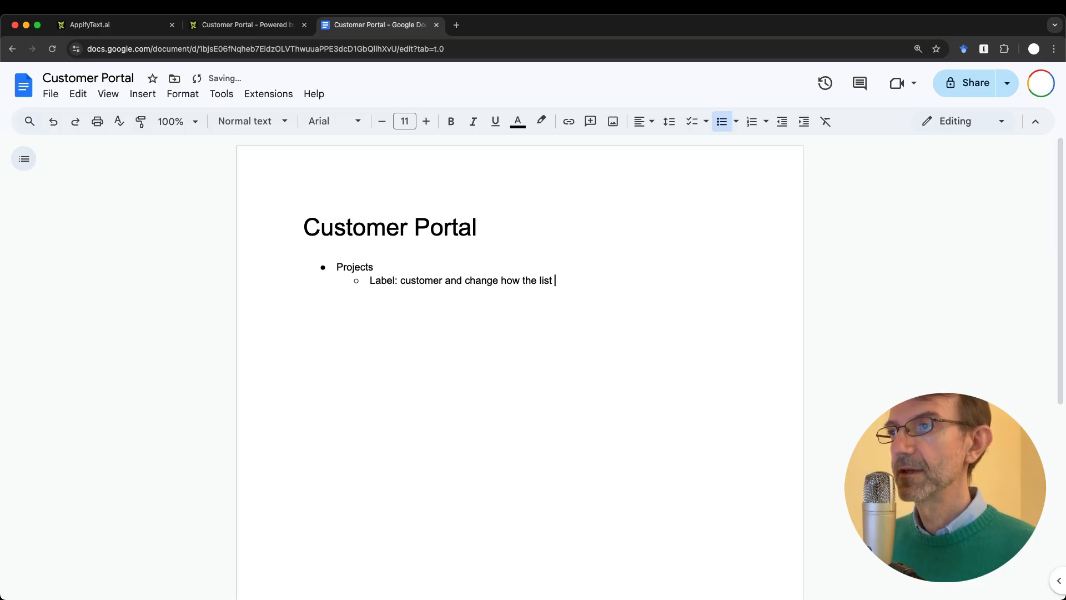
text(is displayed)
key(ctrl+shift+Tab)
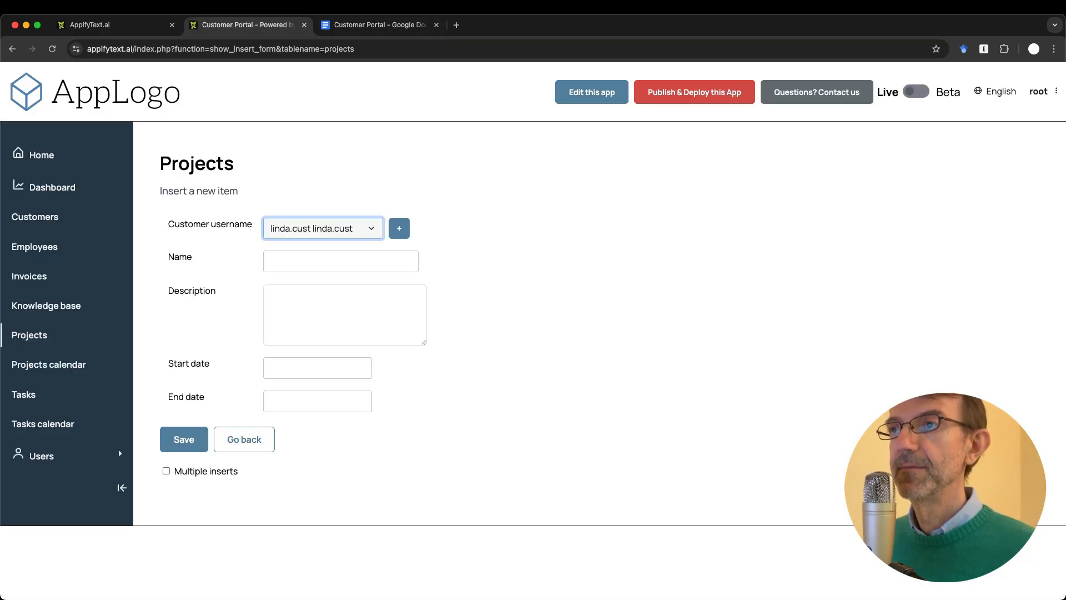
Step: Enter 'Website design' as the new project's name
click(303, 263)
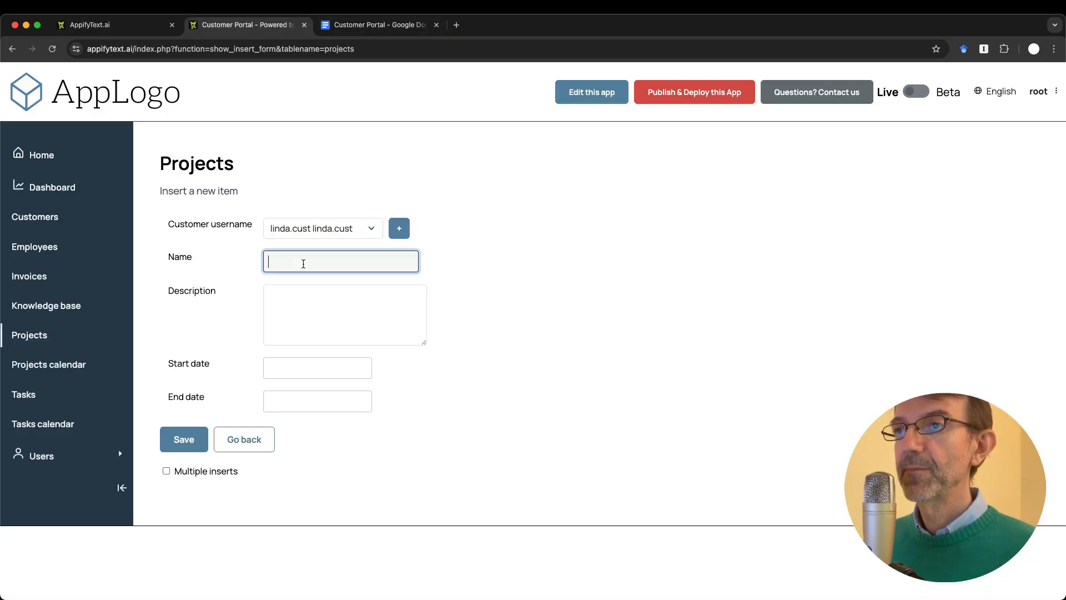
text(Website)
key(BackSpace)
key(BackSpace)
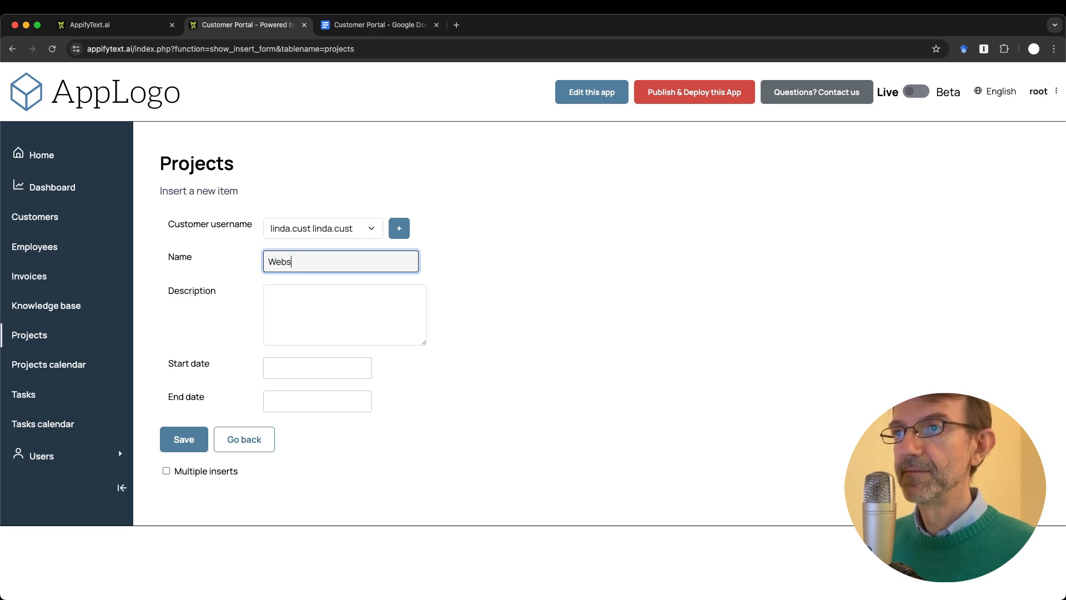
text(et)
key(BackSpace)
key(BackSpace)
key(BackSpace)
text(te)
key(BackSpace)
key(BackSpace)
text(ite design)
Step: Give the project description 'blah blah blah' and start date October 6, 2025
click(311, 304)
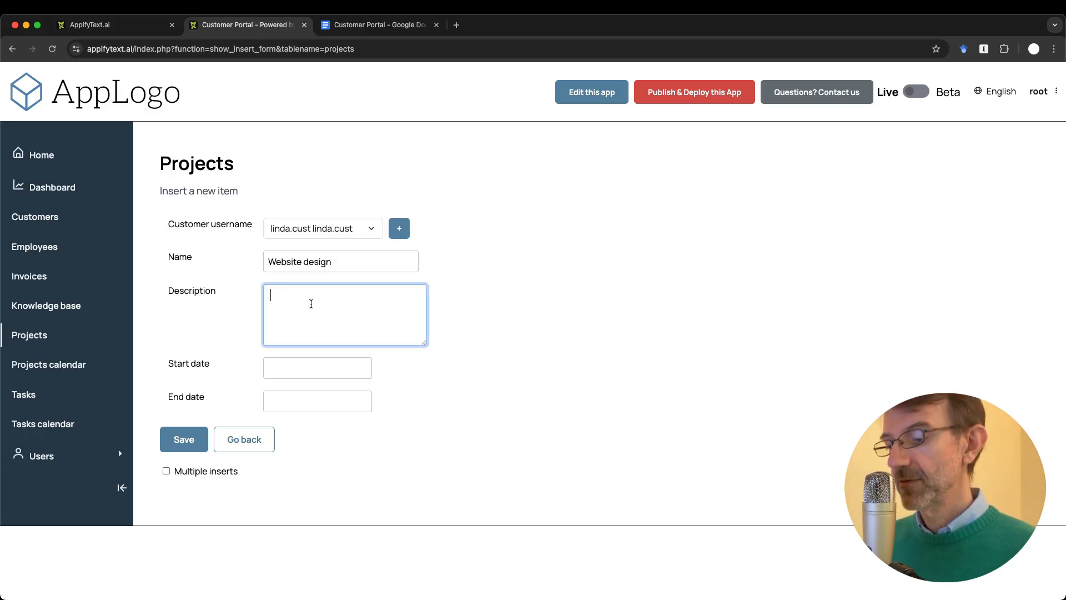
text(blah bla)
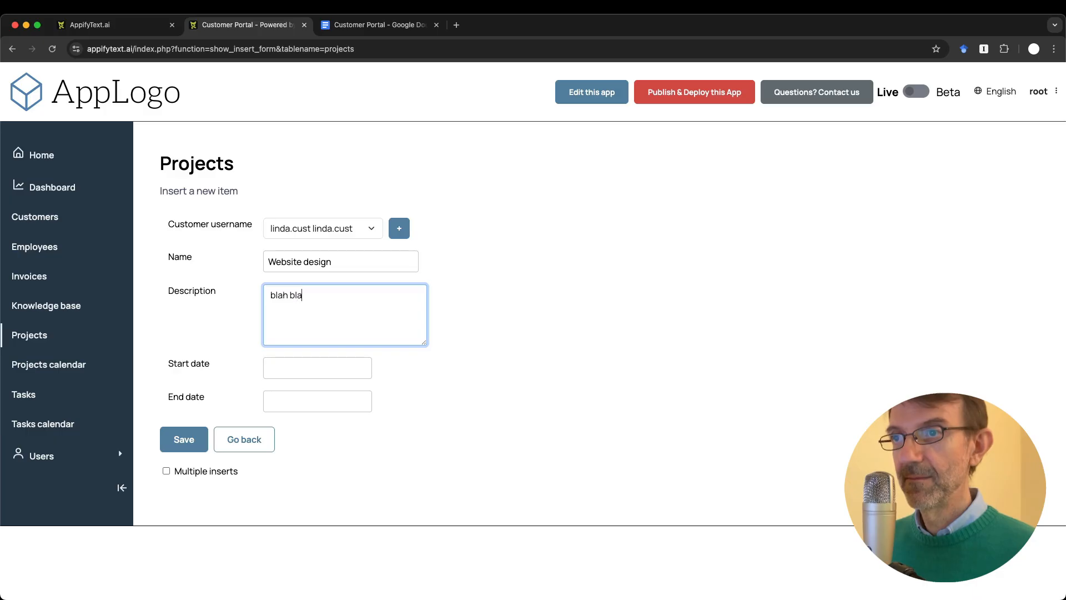
text(h blah)
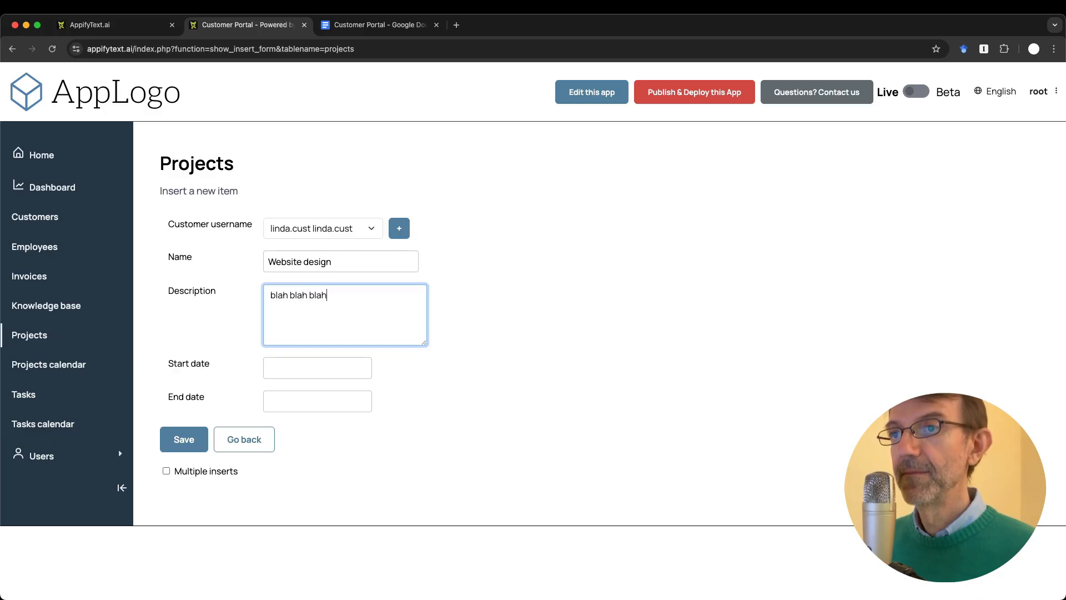
click(349, 366)
click(322, 445)
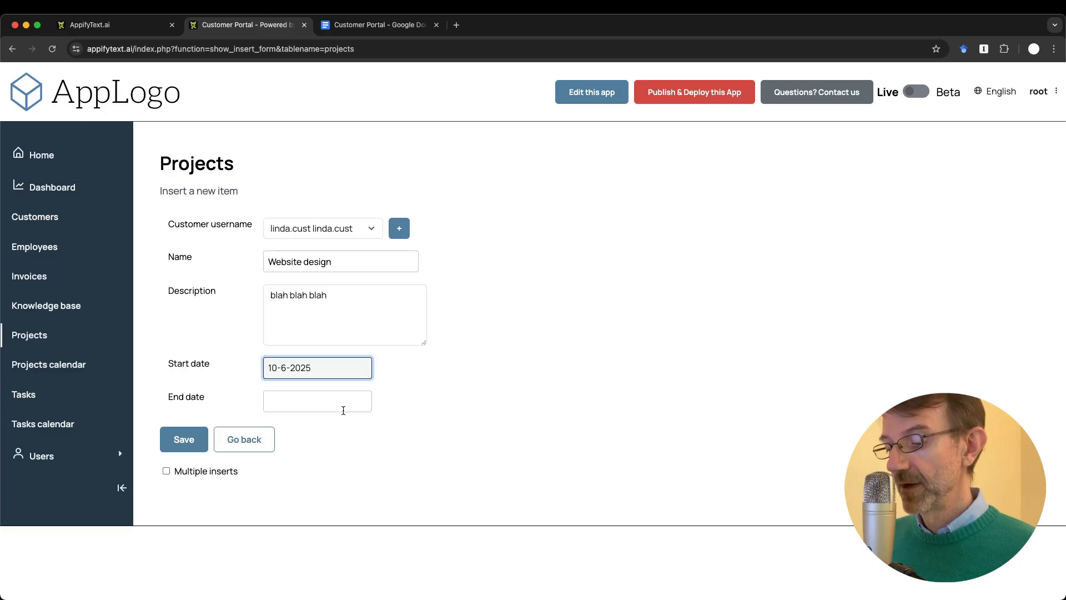
click(540, 348)
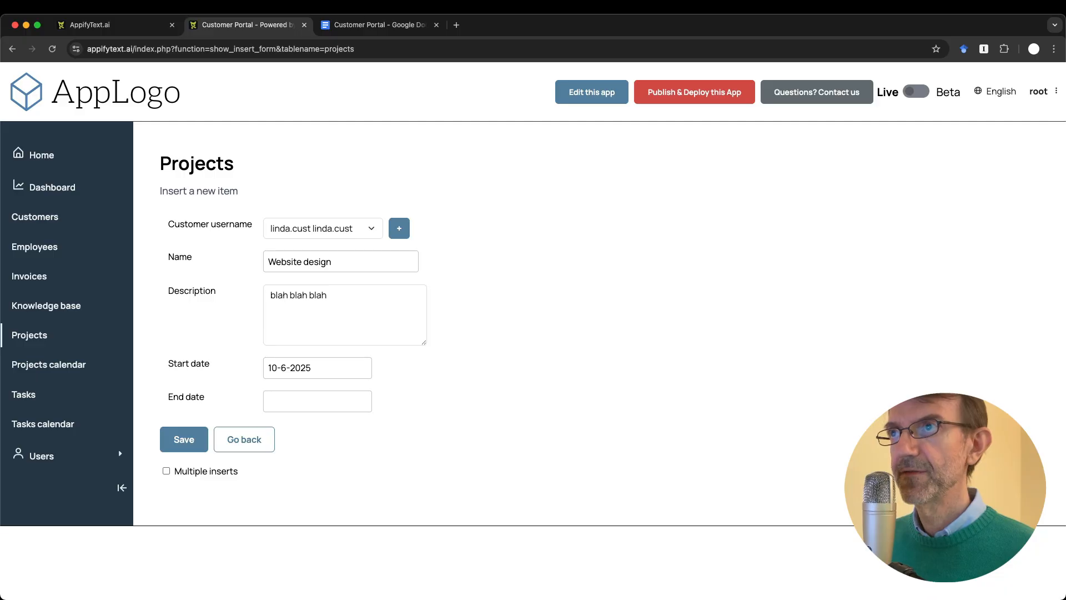
Step: Below the label note, add the Projects note 'Add status field: completed, in progress, not started'
click(369, 25)
key(Return)
text(St)
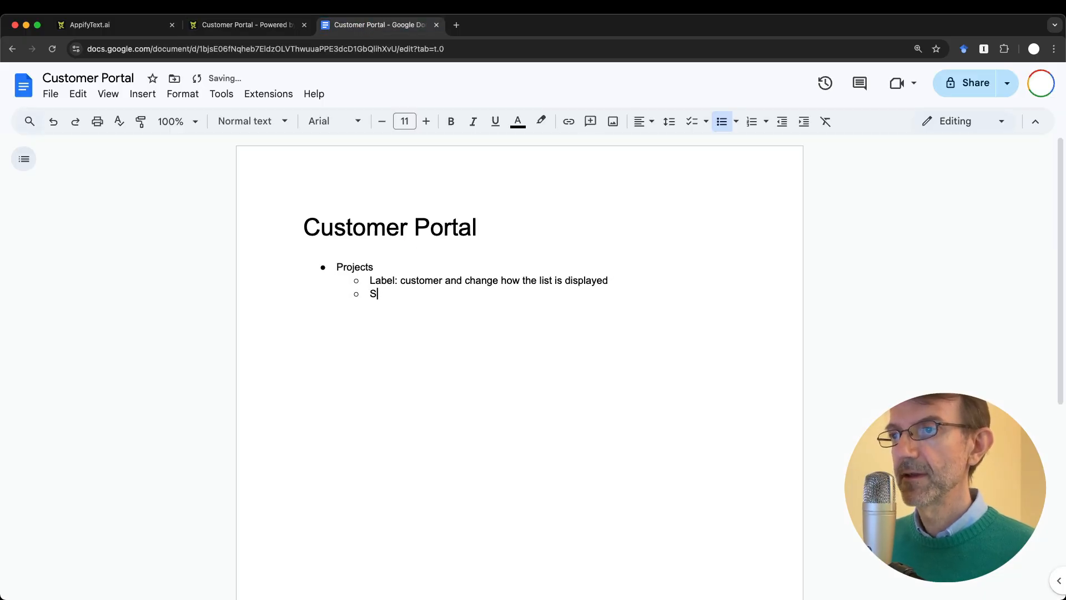
key(BackSpace)
key(BackSpace)
text(Add sta)
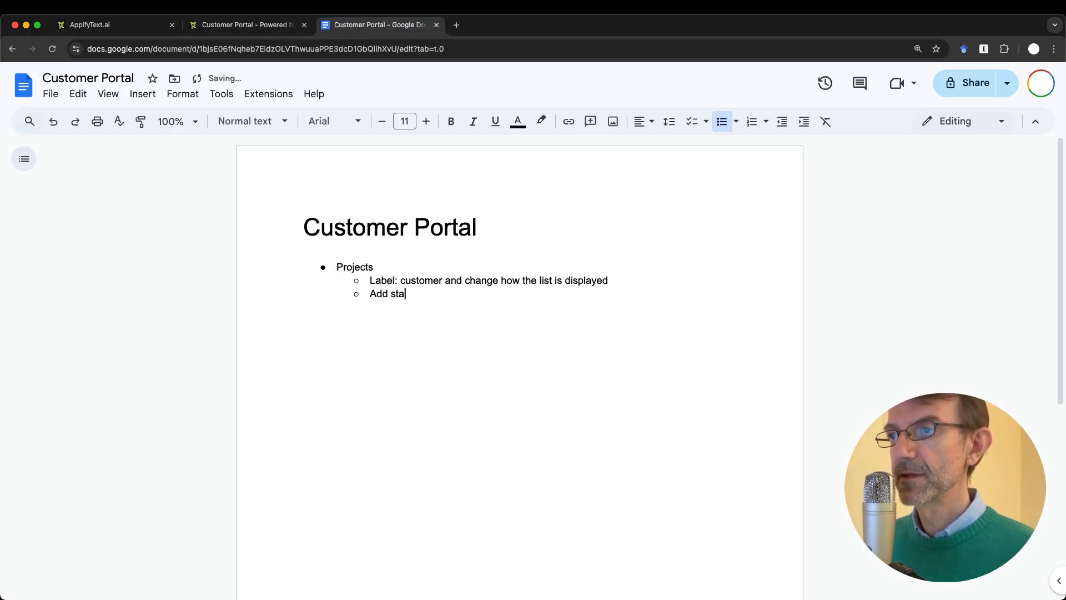
text(tus field: )
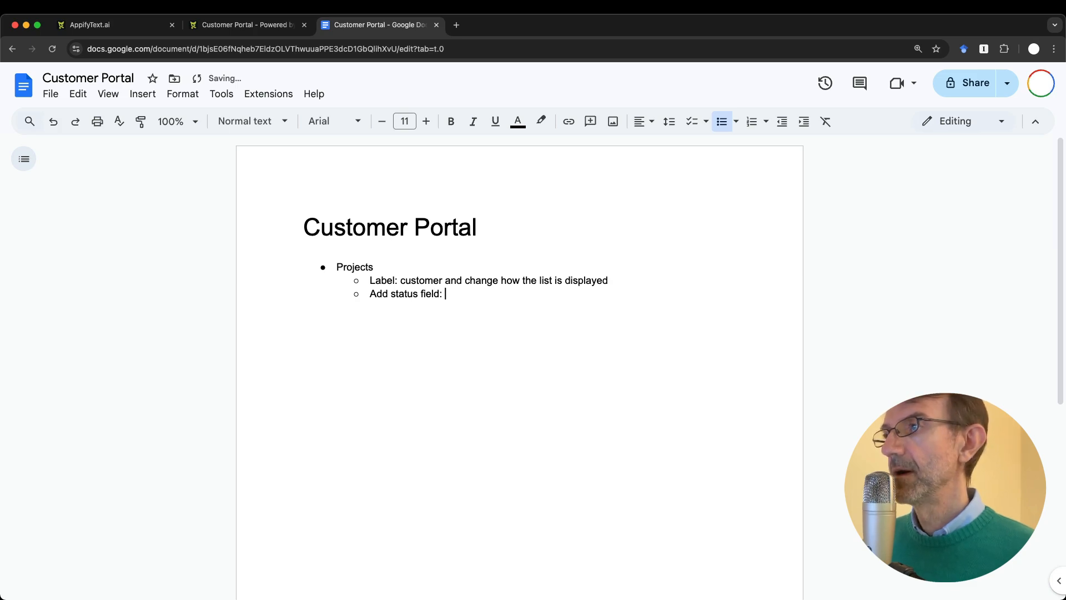
text(completed, )
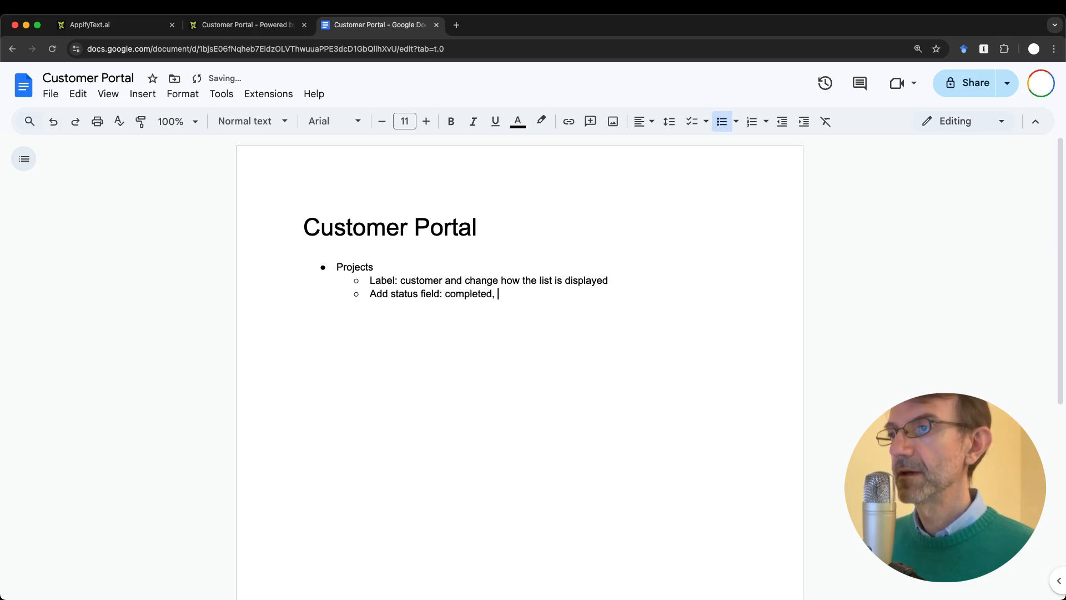
text(in proje)
key(BackSpace)
key(BackSpace)
text(gress, )
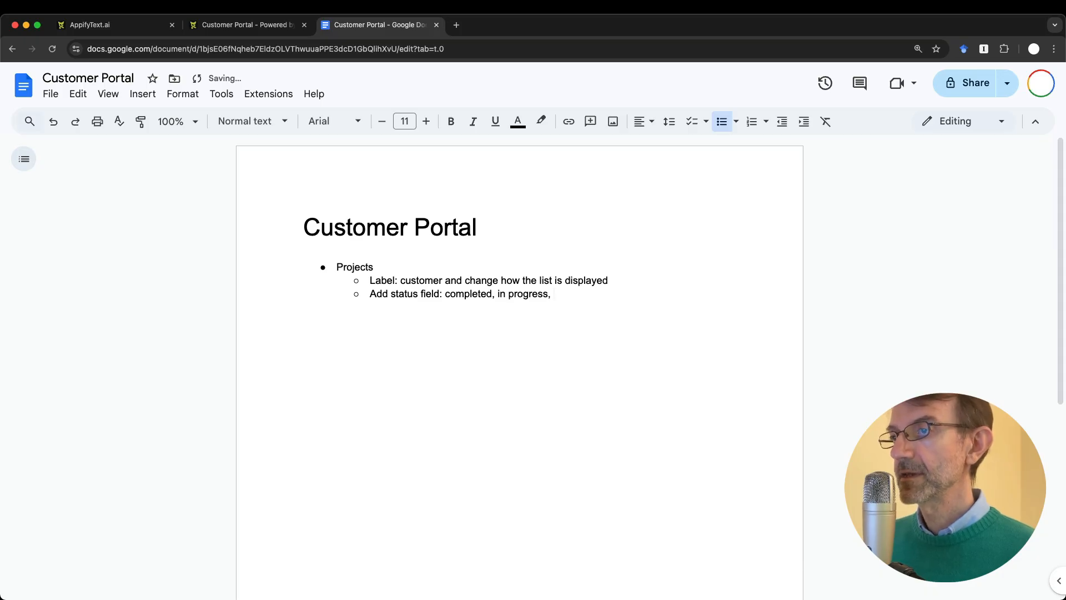
text(no)
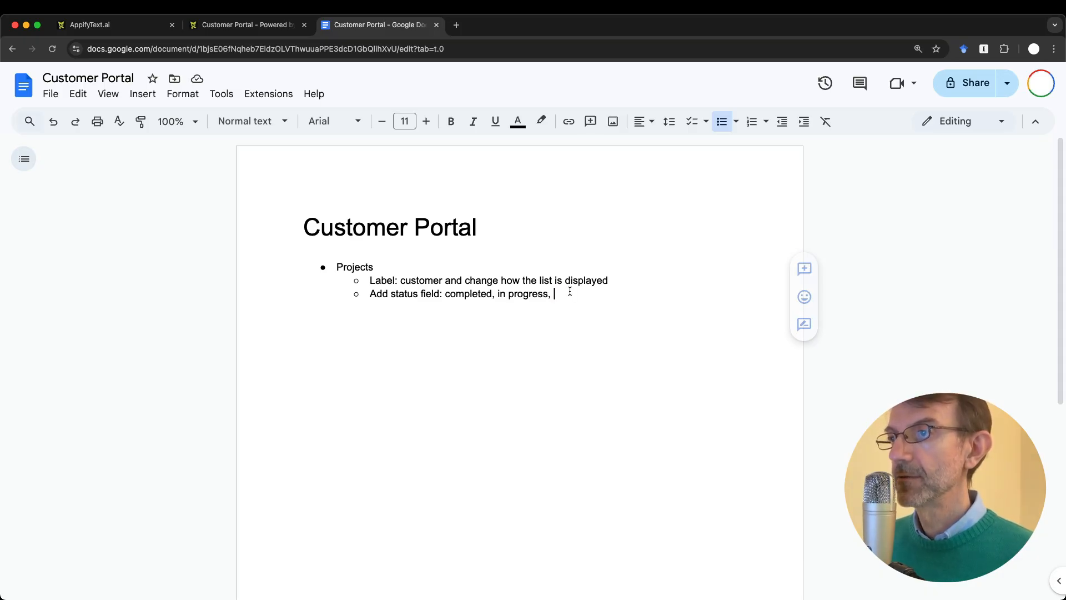
text(t started)
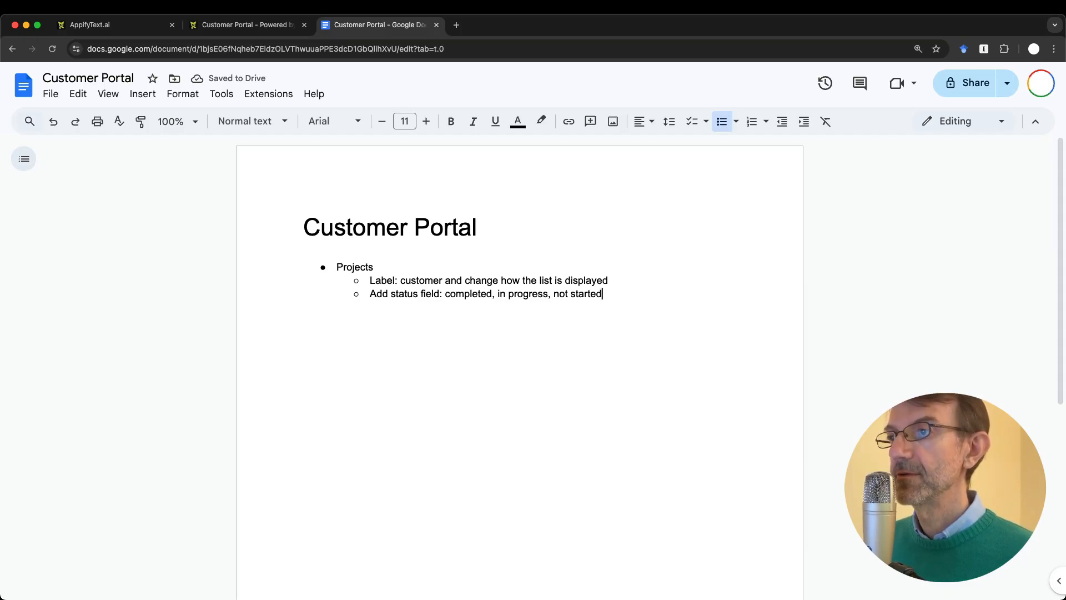
key(ctrl+shift+Tab)
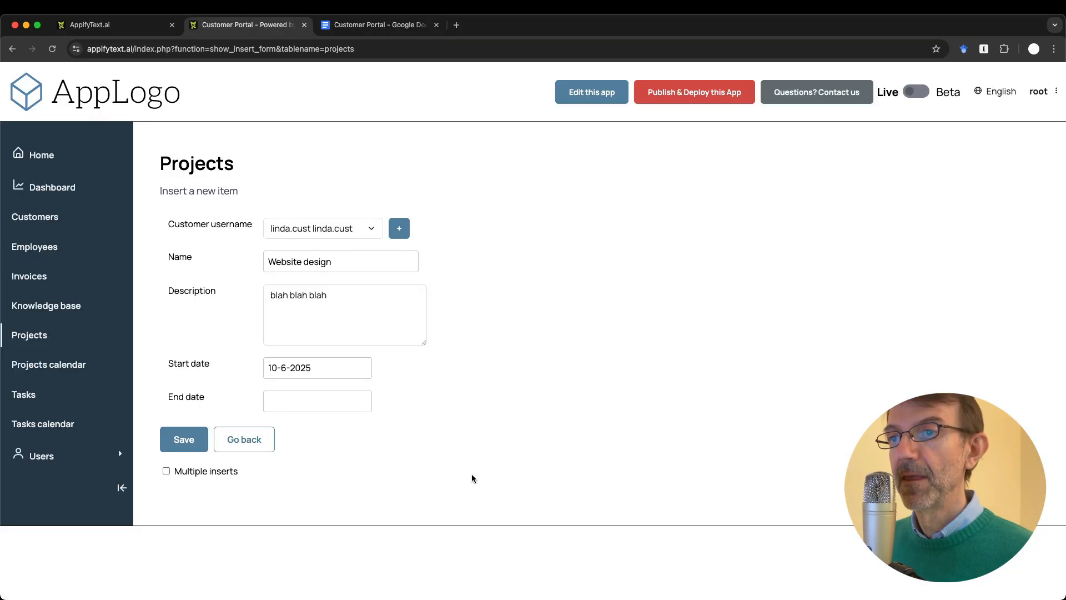
Step: Save the Website design project, then open row 6's edit form and scroll down it
click(180, 439)
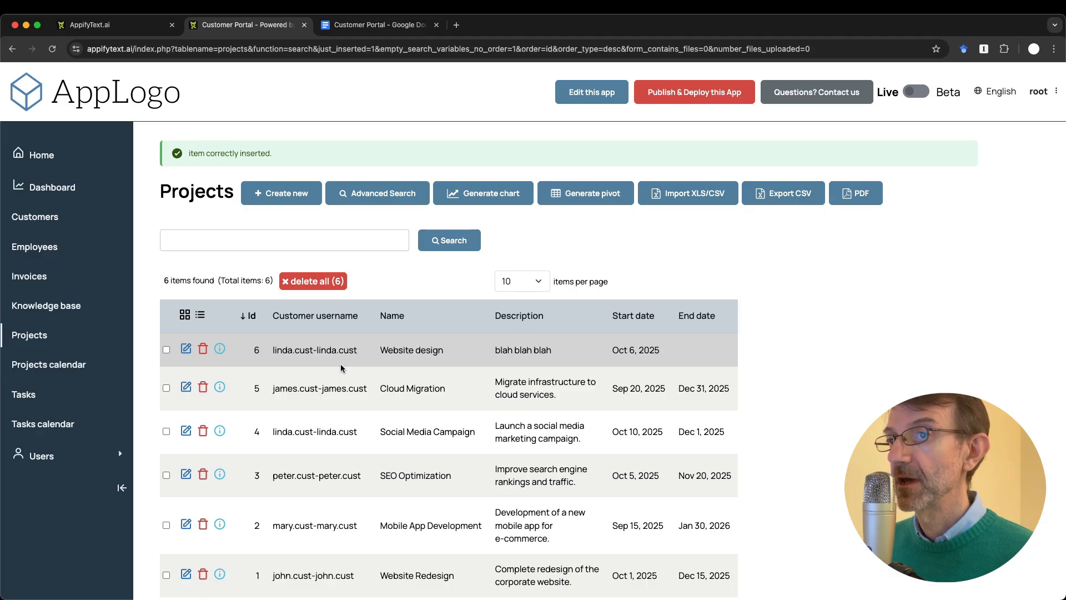
click(185, 354)
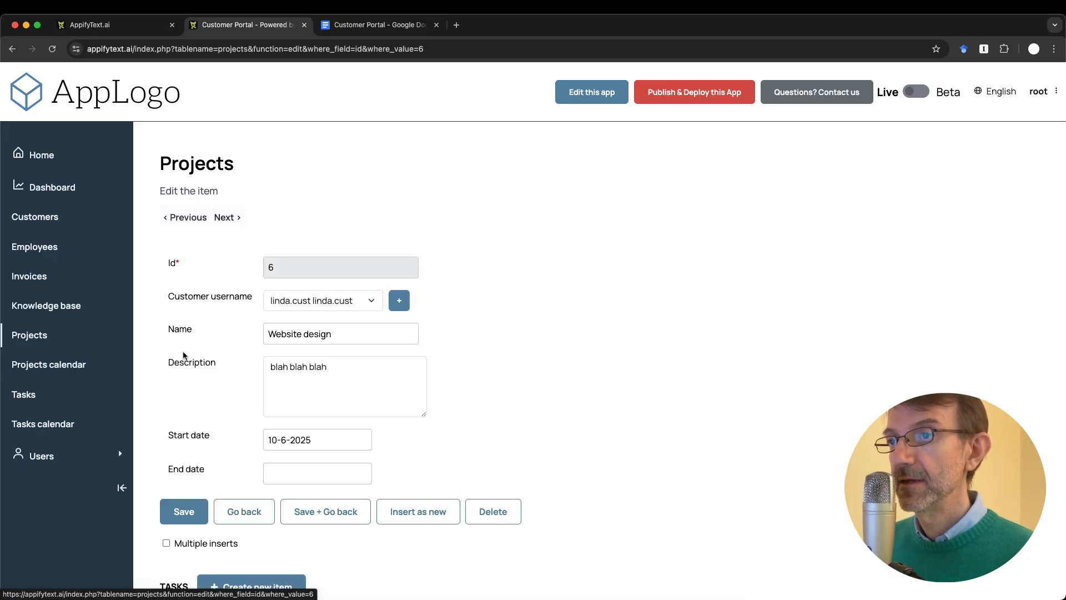
scroll(253, 350, down, 2)
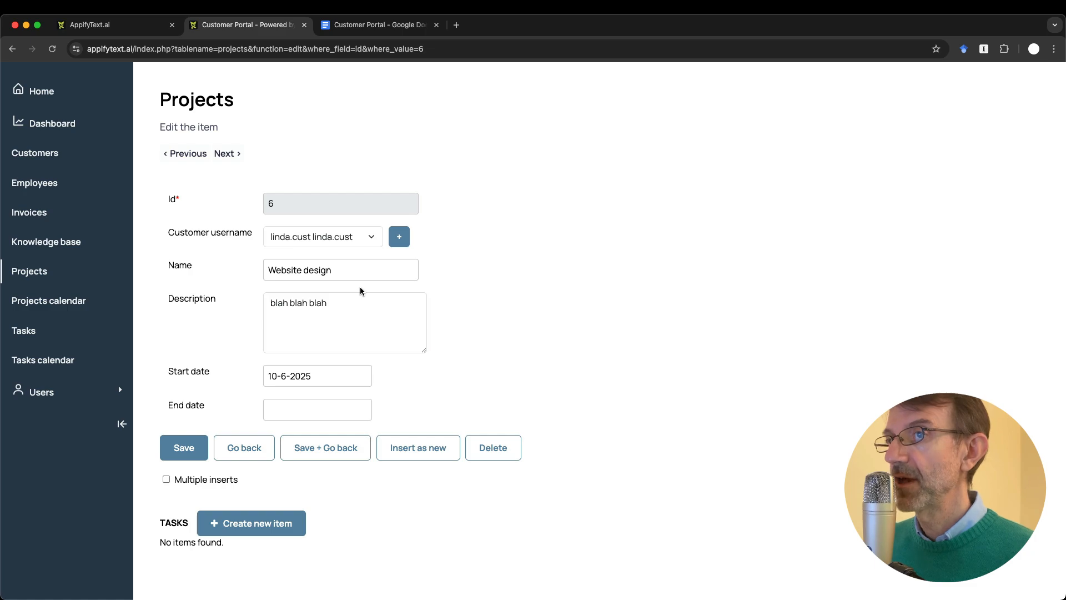
scroll(359, 286, down, 1)
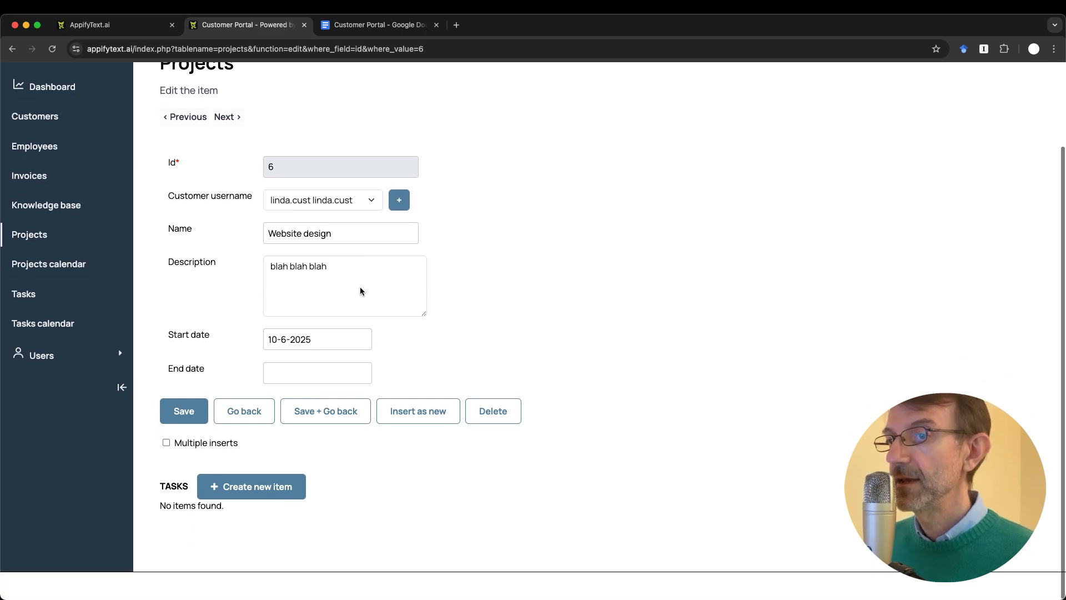
Step: Start a new task for project 6 titled 'Font & logo selection' with placeholder description
click(281, 494)
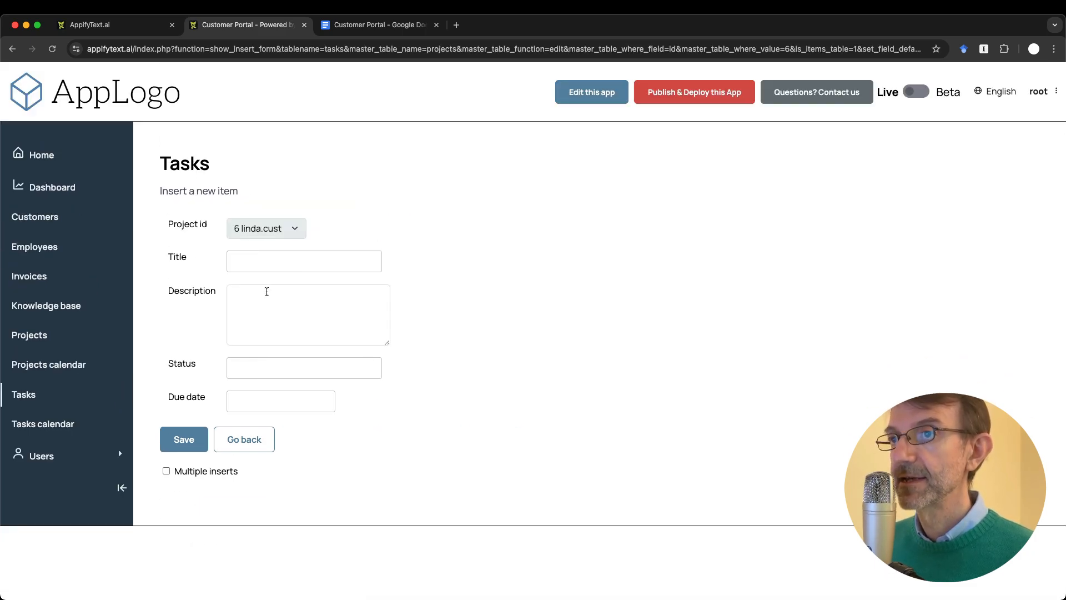
click(280, 265)
text(F)
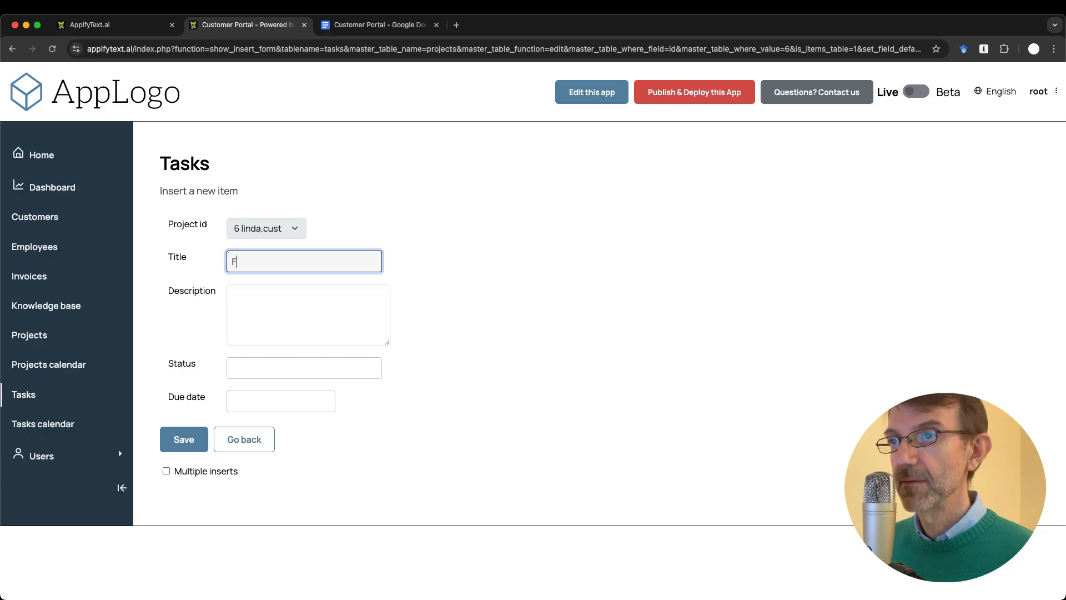
text(ont & logo selection)
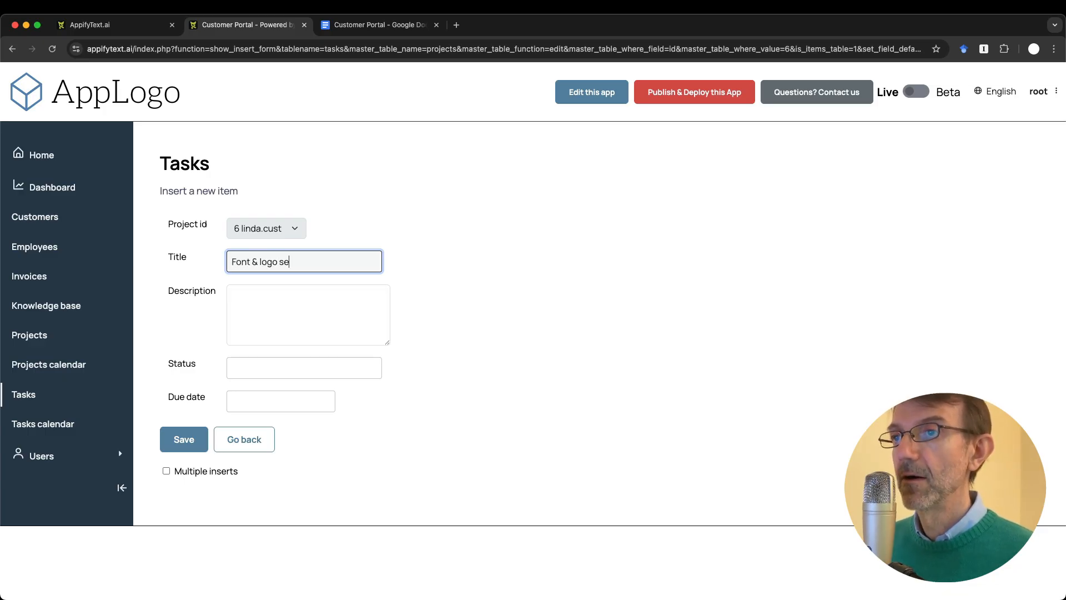
click(287, 306)
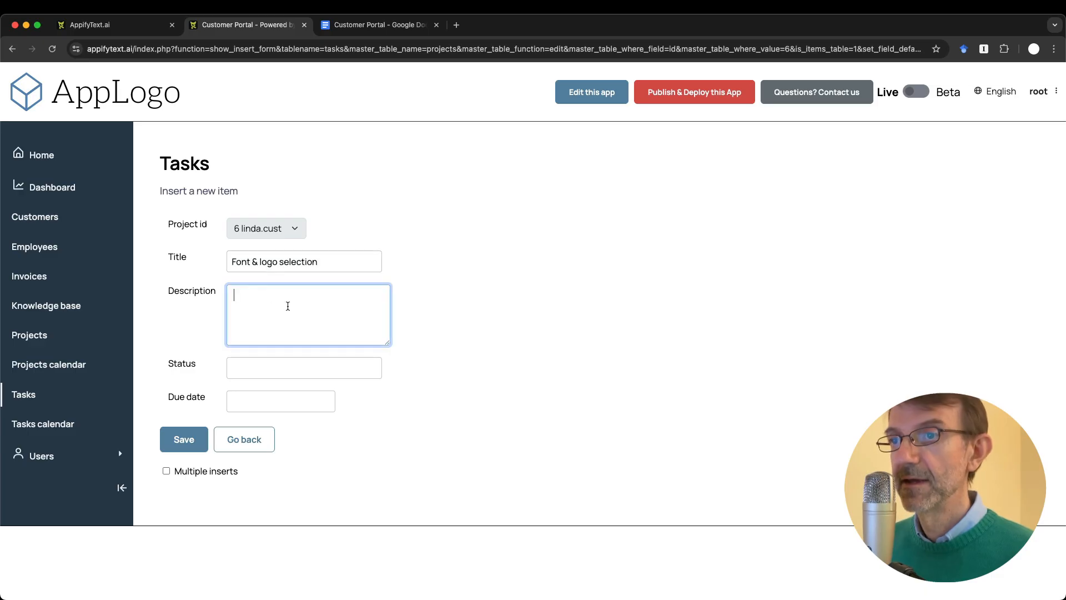
text(xxxxxxxxx)
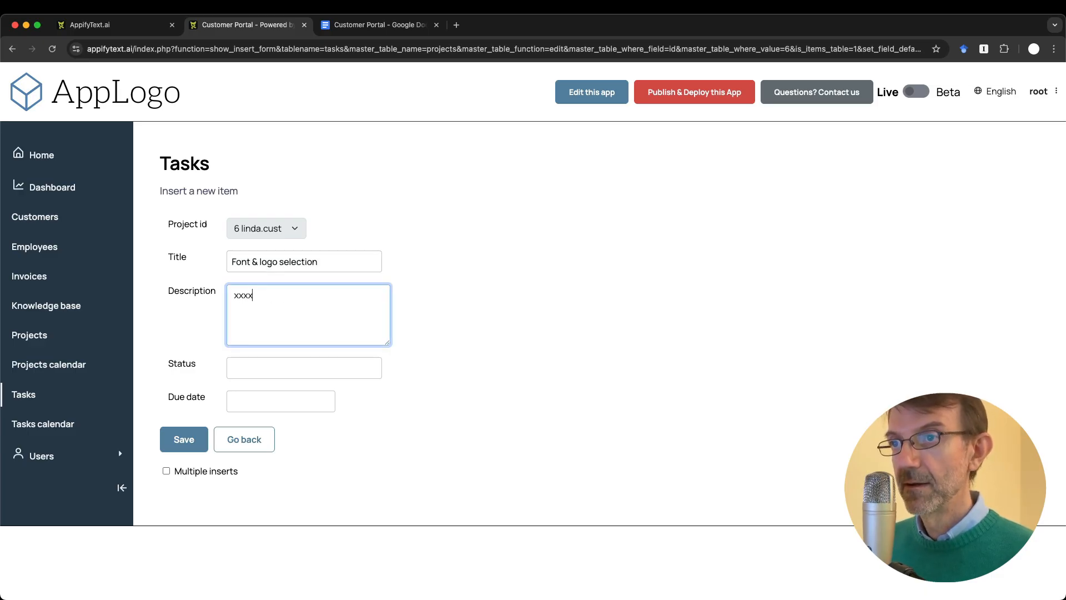
Step: Set the task status to 'not started' and the due date to October 13, 2025
click(300, 367)
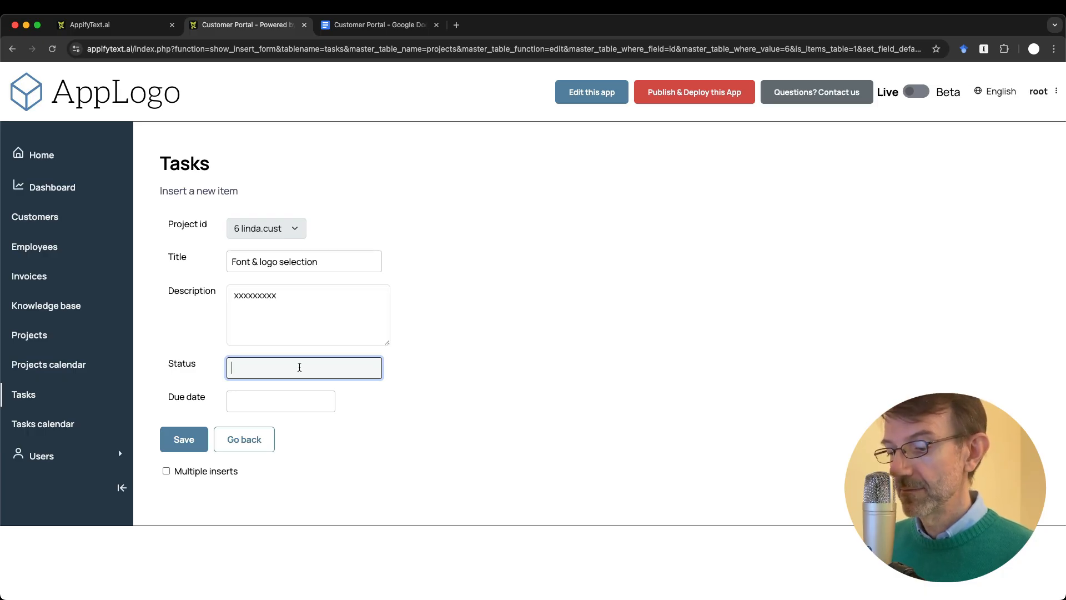
text(not started)
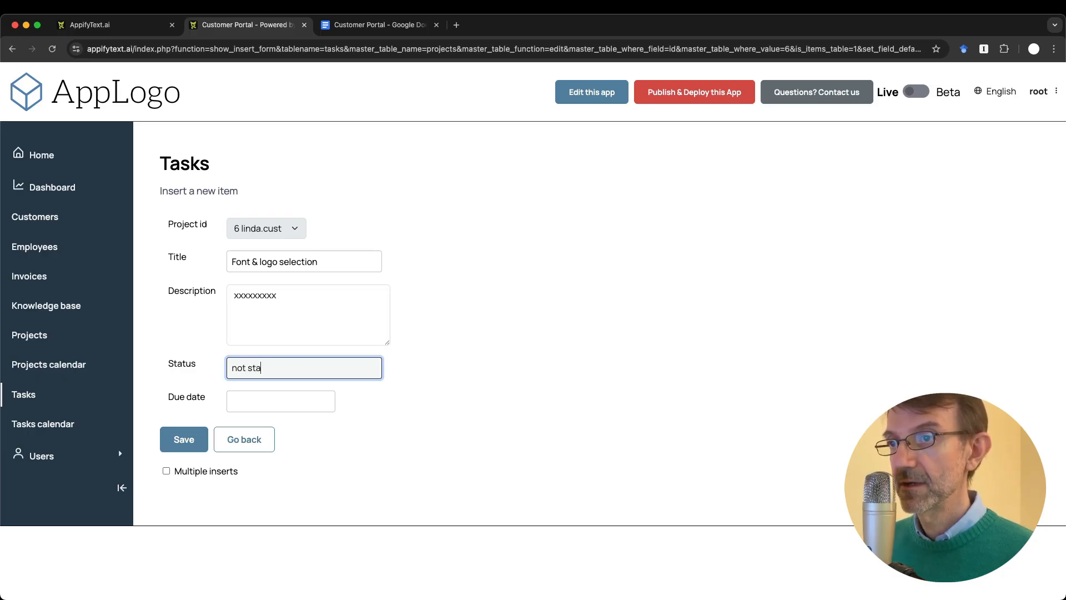
click(301, 399)
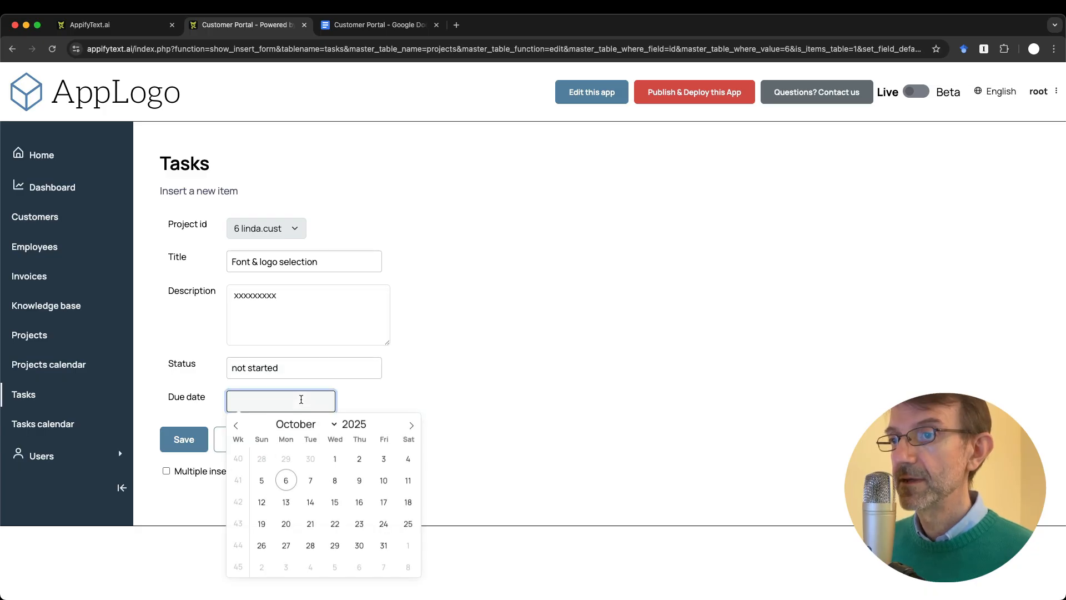
click(286, 502)
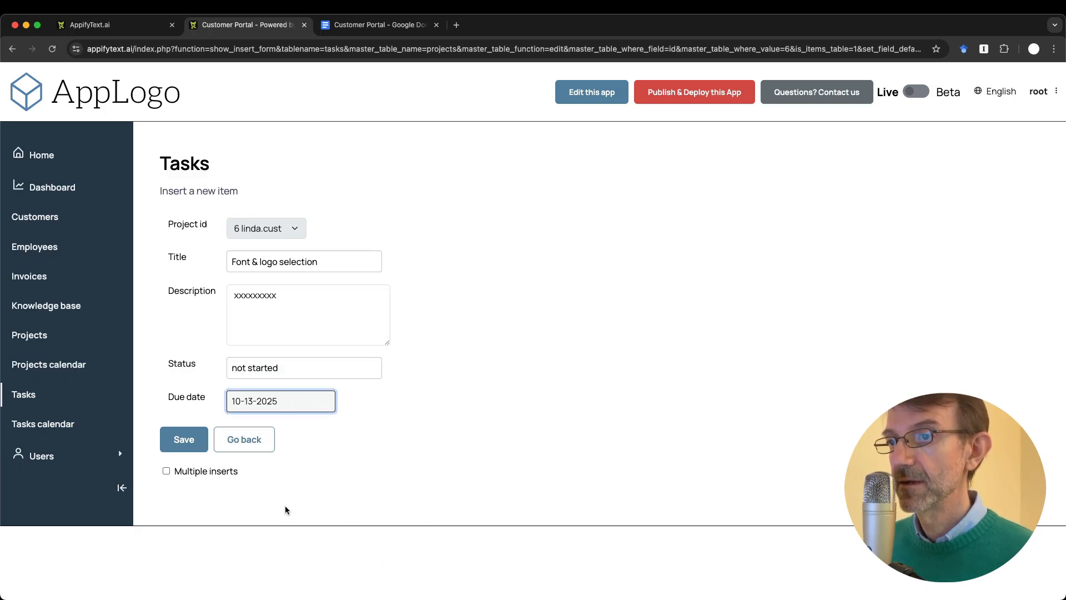
click(411, 391)
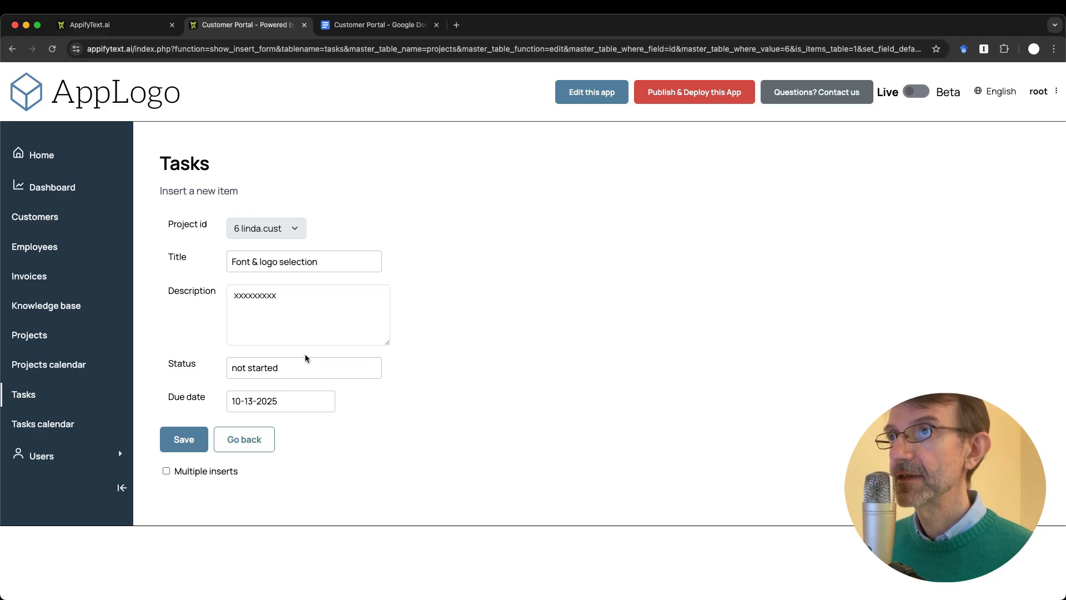
key(ctrl+Tab)
Step: Add a 'Tasks' bullet with the sub-point 'Satus: from textbox to menu' and a fresh sub-line
click(562, 364)
key(Return)
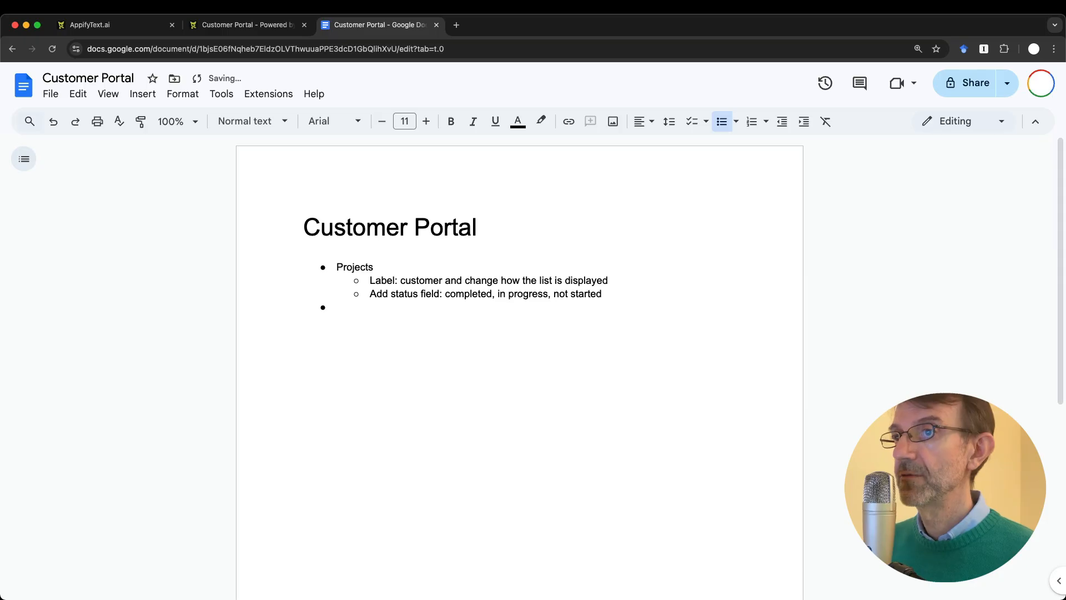
text(tasks)
key(Return)
key(Tab)
text(St)
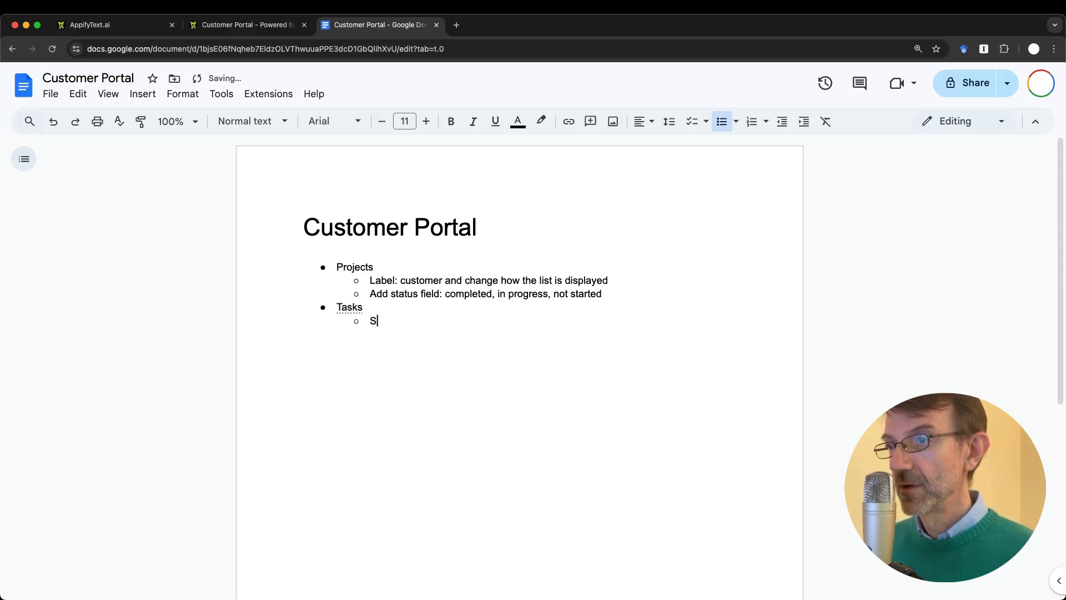
key(BackSpace)
text(atus: )
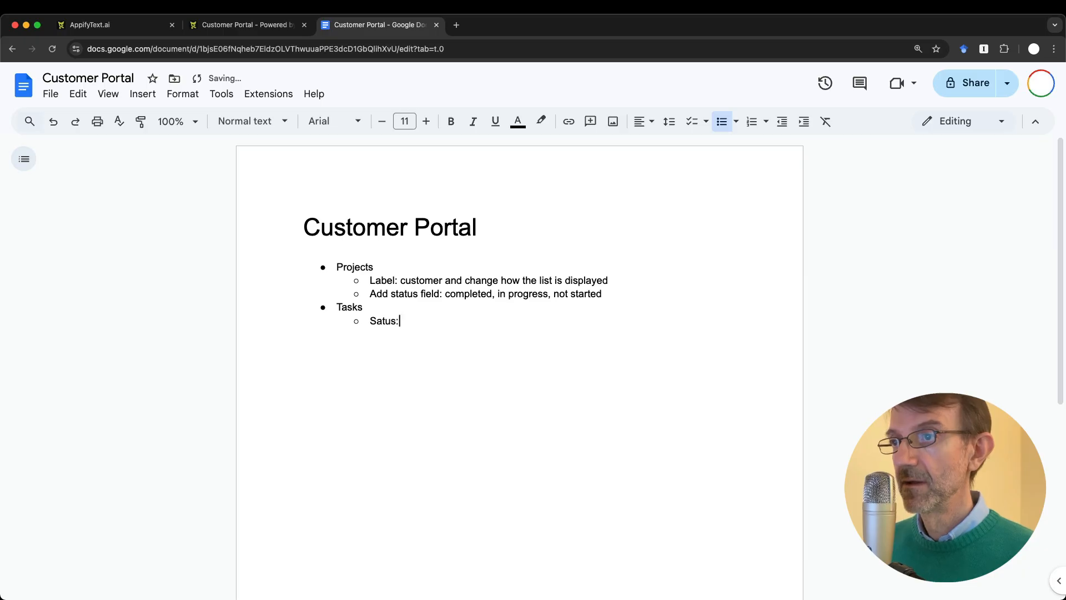
text(from te)
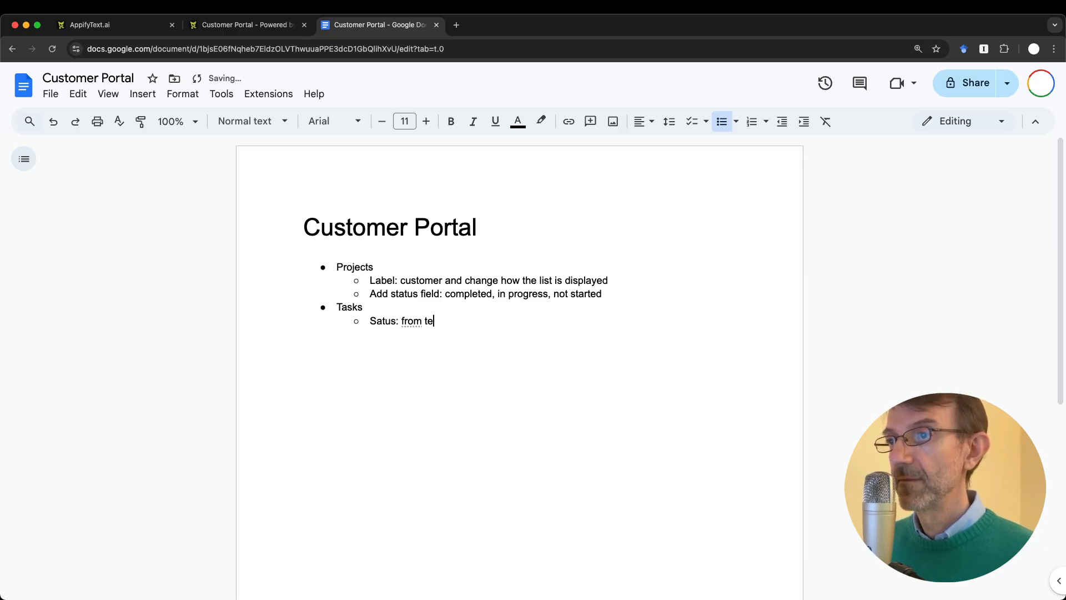
text(xtbox to )
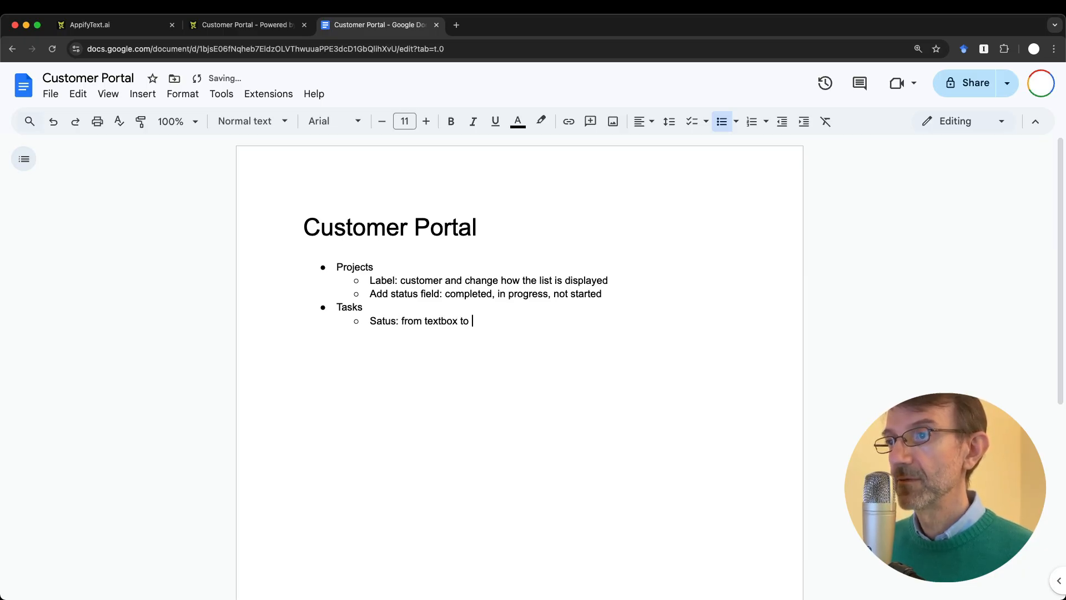
text(menu)
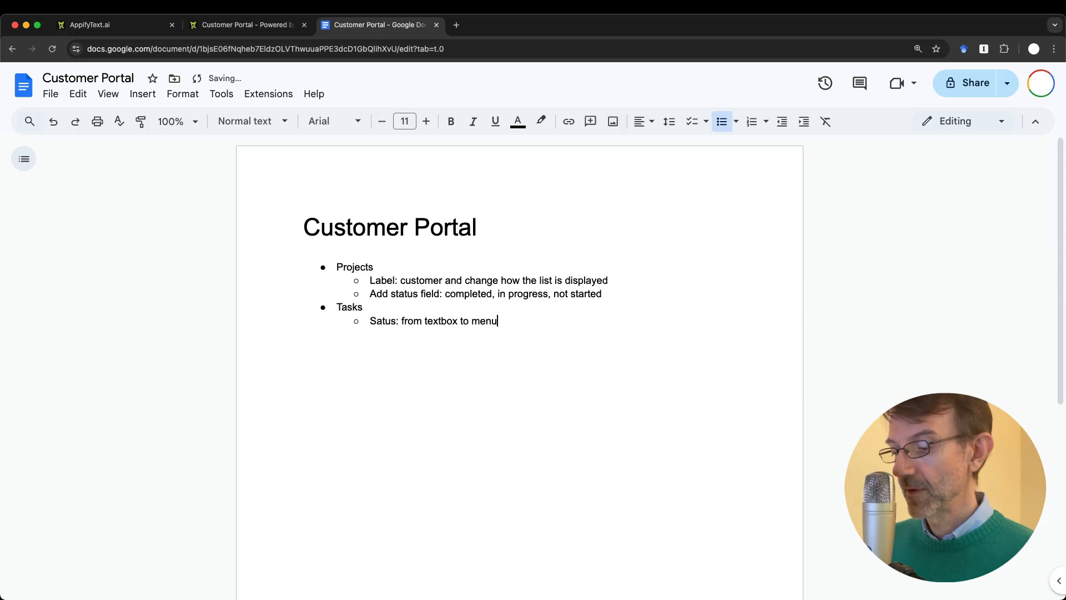
key(Return)
key(ctrl+shift+Tab)
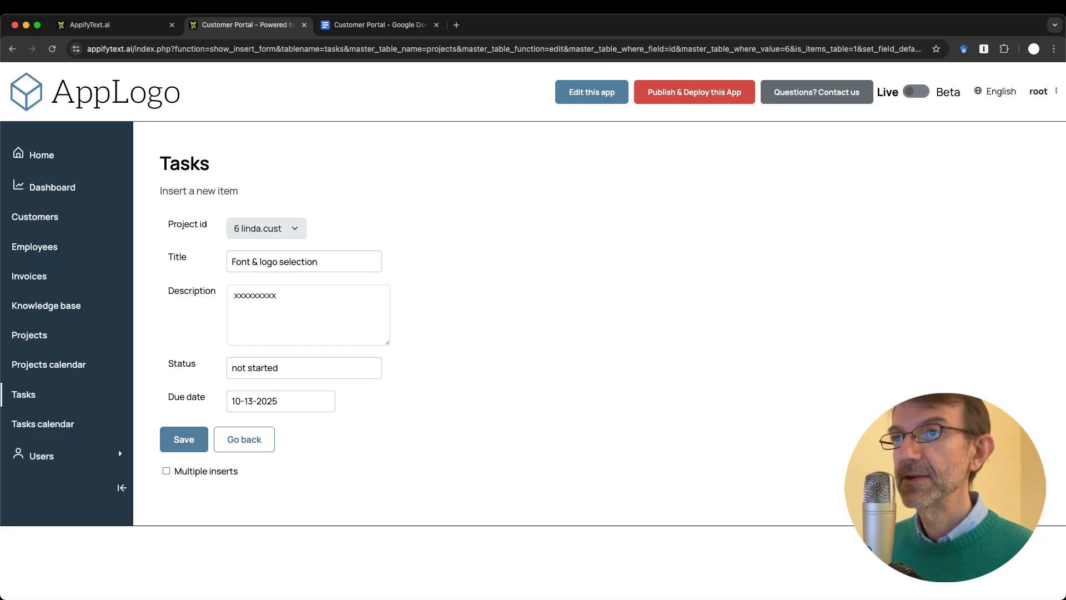
key(ctrl+Tab)
key(ctrl+shift+Tab)
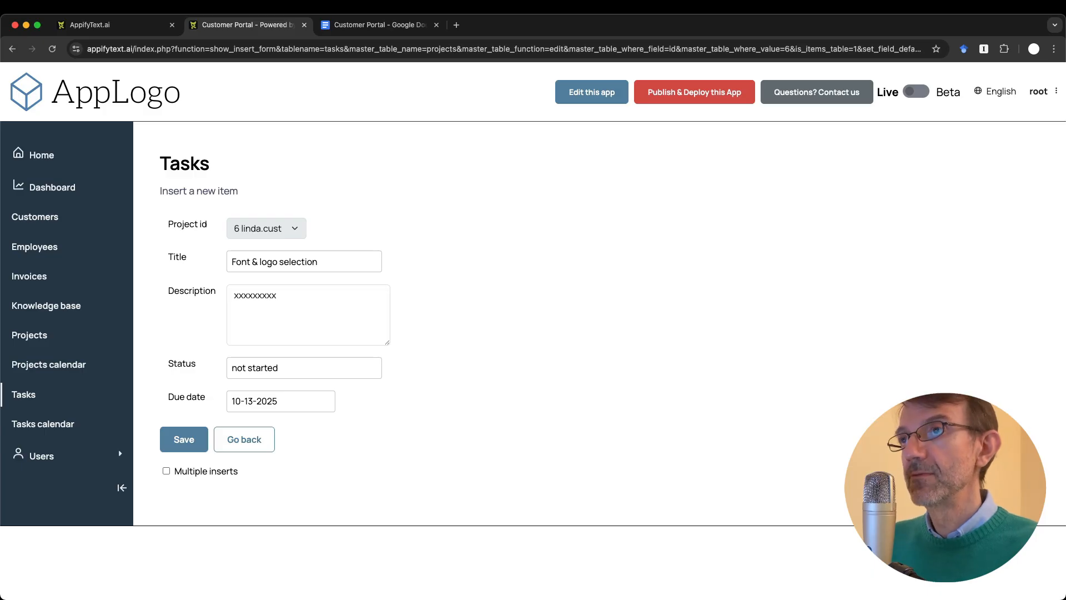
click(370, 24)
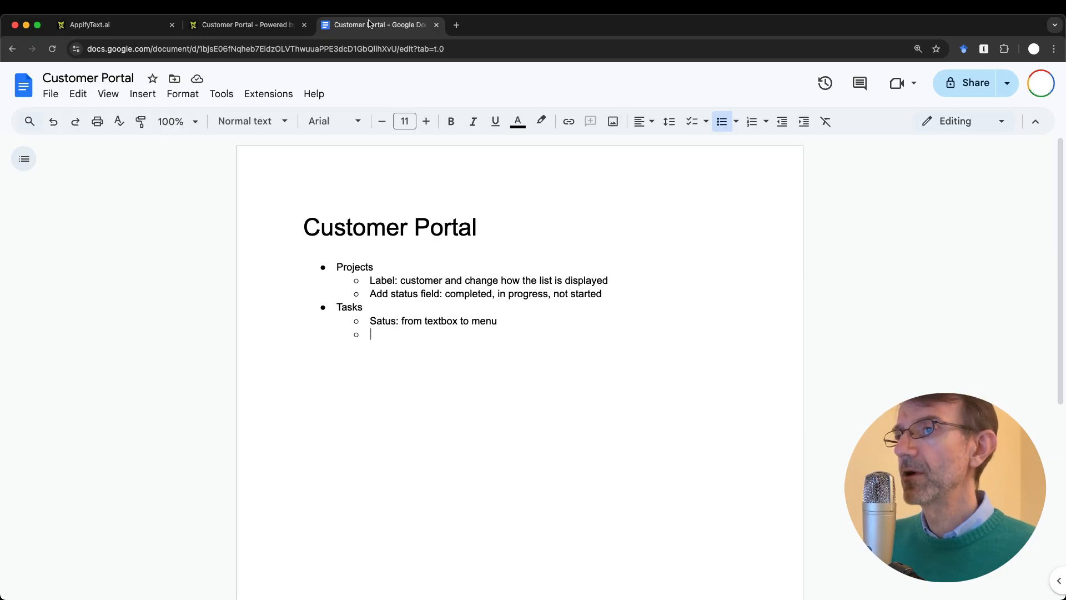
Step: Type 'Assigned to field' as the second Tasks sub-point, then return to the app
text(Assigne)
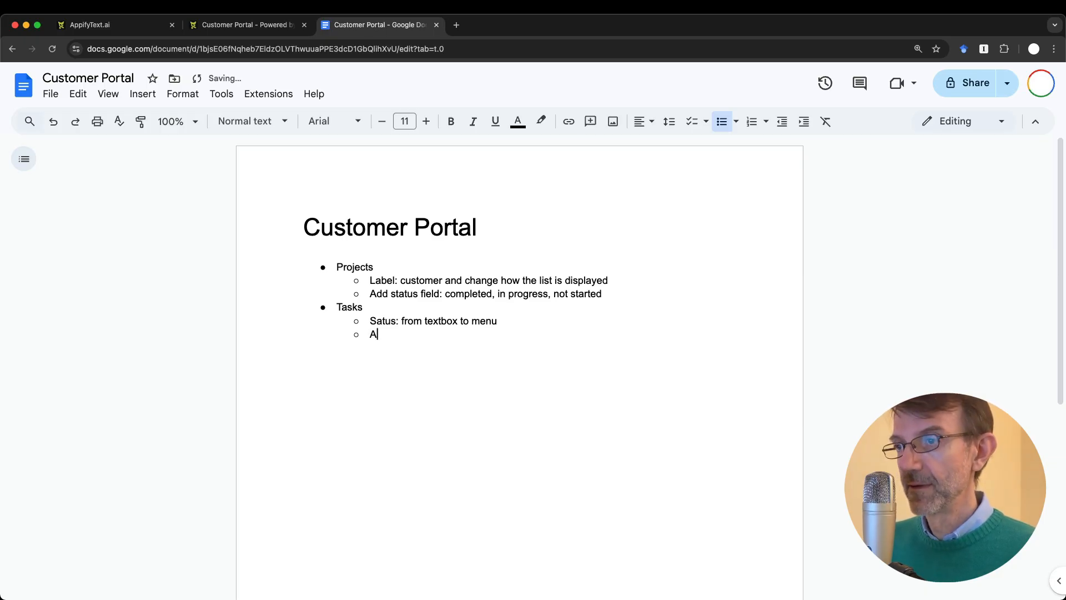
text(to field)
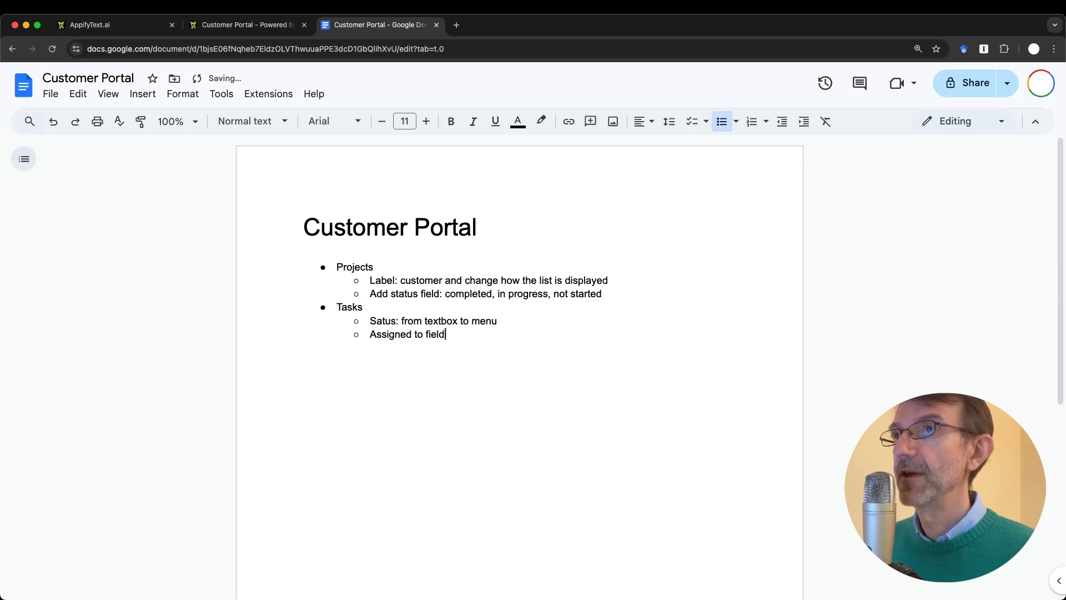
key(ctrl+shift+Tab)
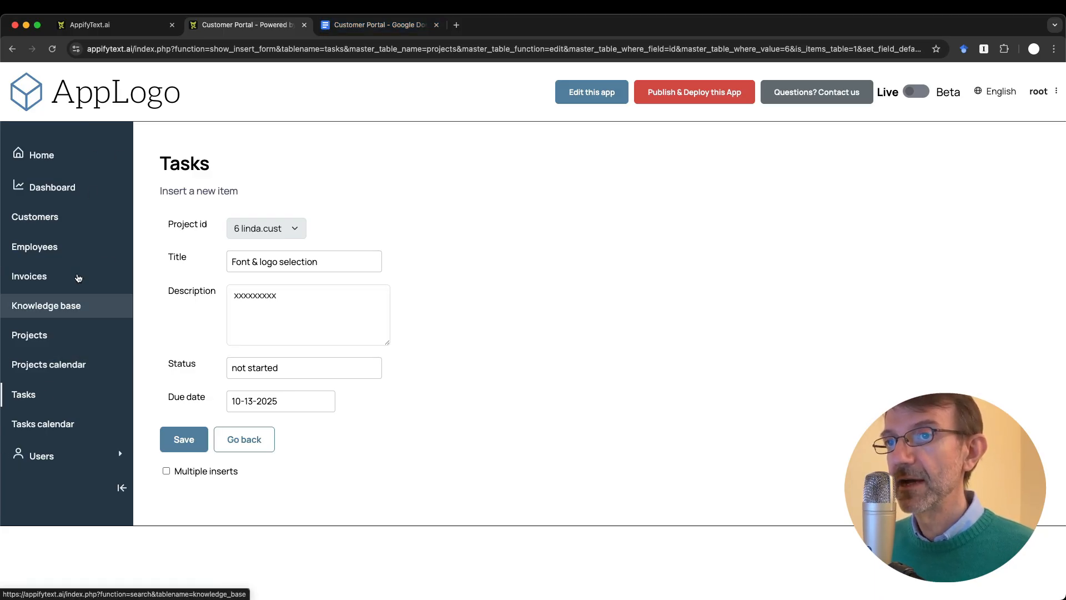
Step: Go from Tasks to project 6's edit form and back to the five-task Tasks list
click(19, 402)
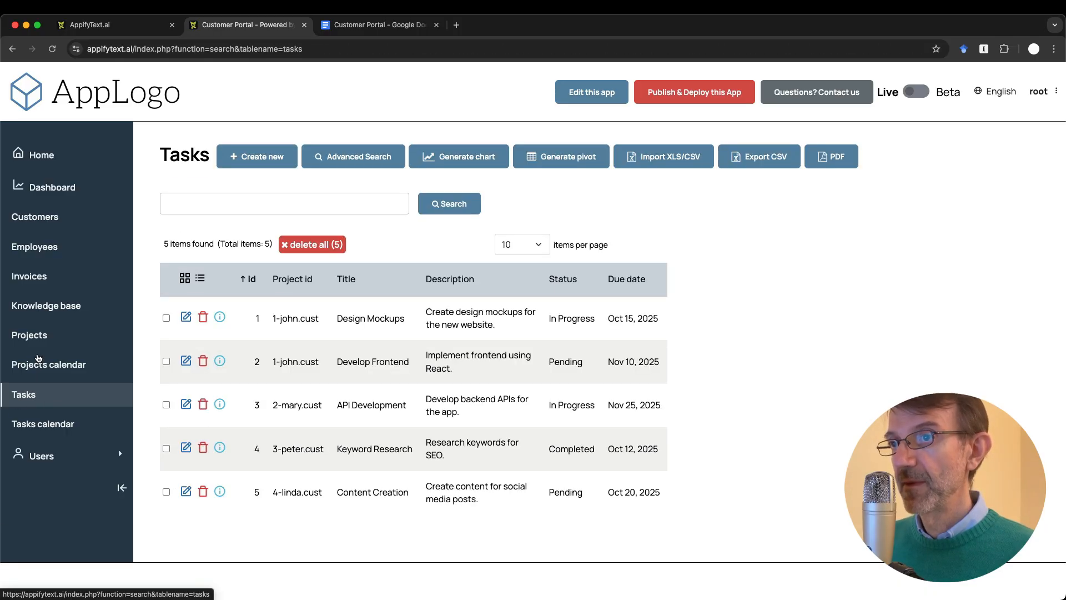
click(34, 392)
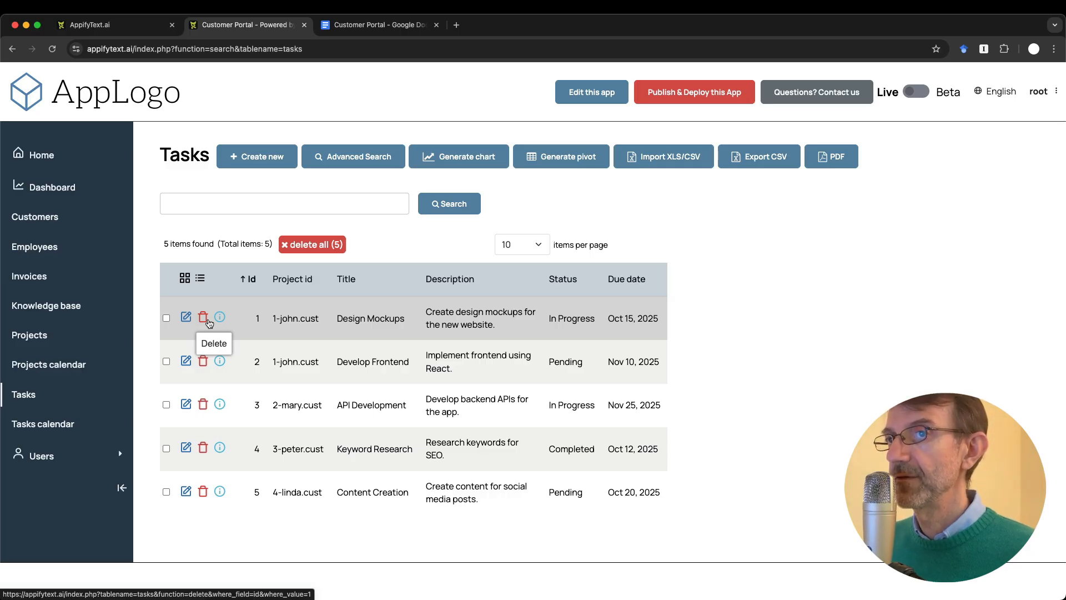
click(33, 335)
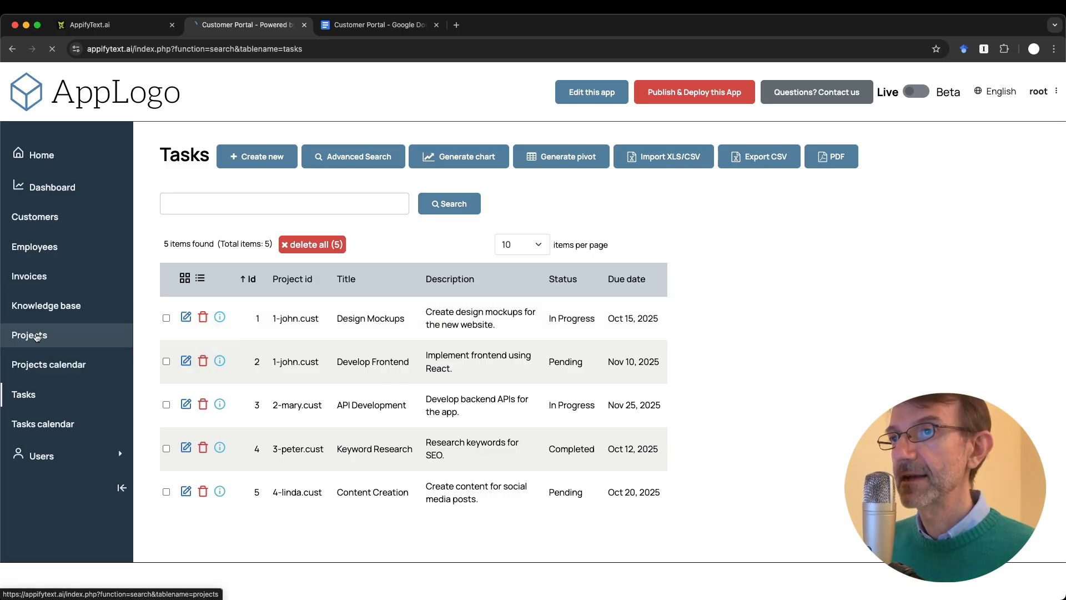
click(185, 312)
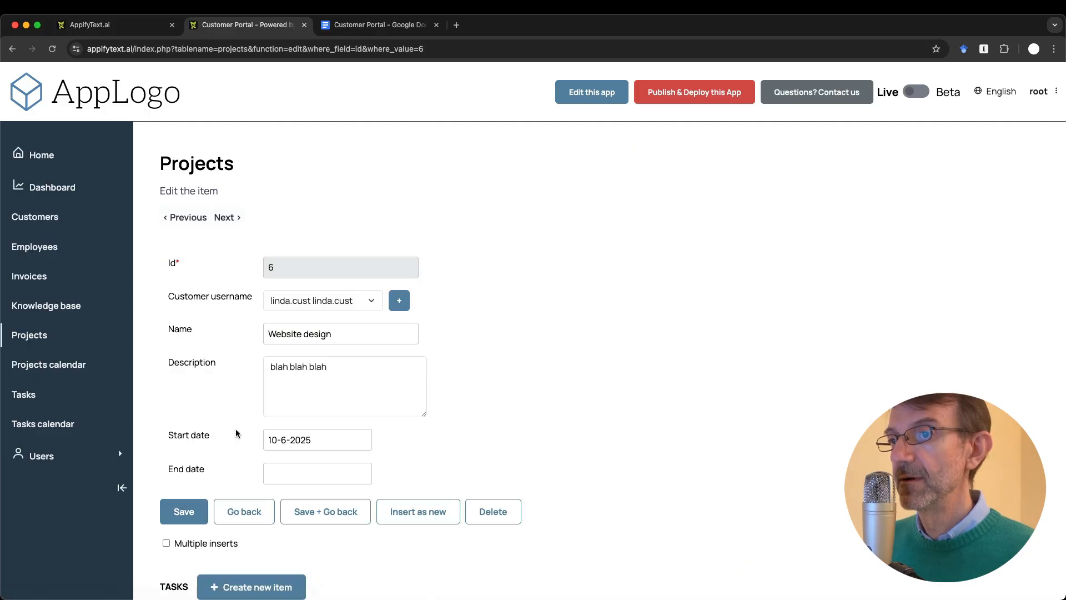
scroll(256, 397, down, 3)
scroll(256, 396, up, 3)
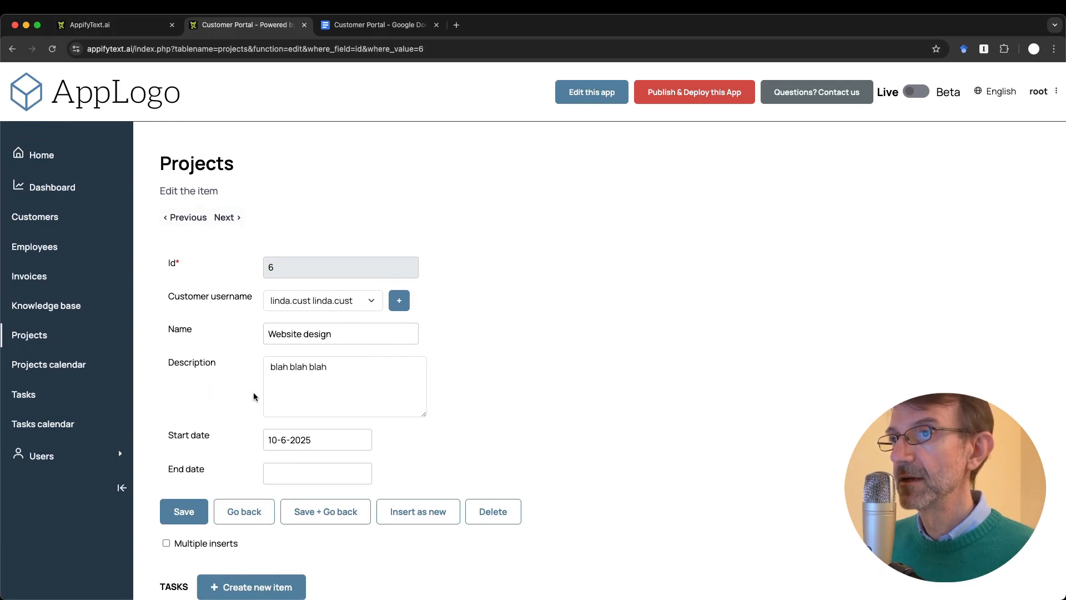
click(32, 401)
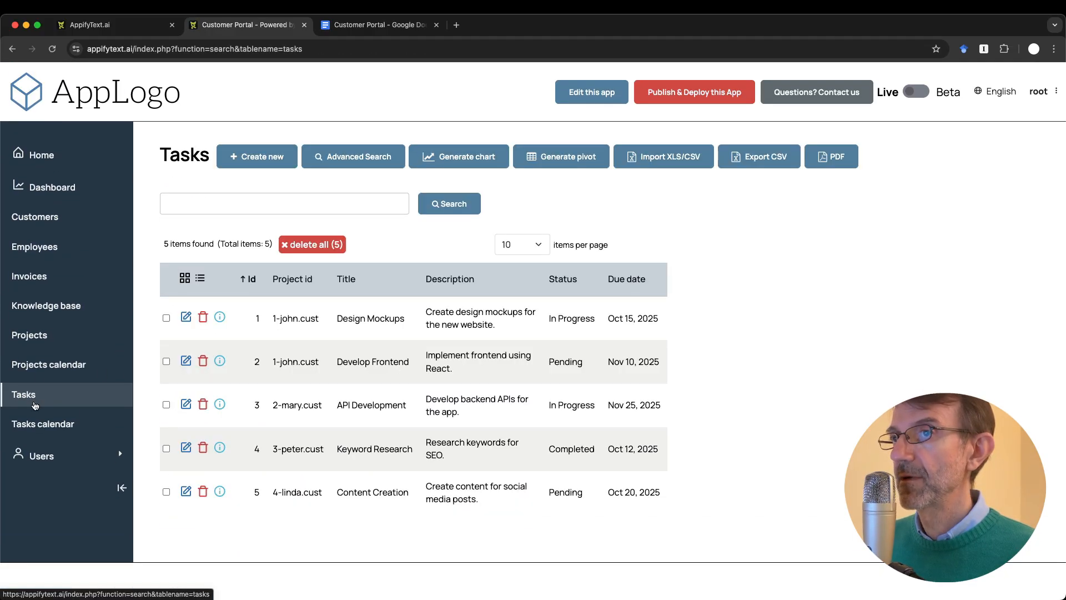
click(364, 28)
Step: Add 'Remove from left menu' as a third sub-point under Tasks
click(533, 360)
key(Return)
text(REm)
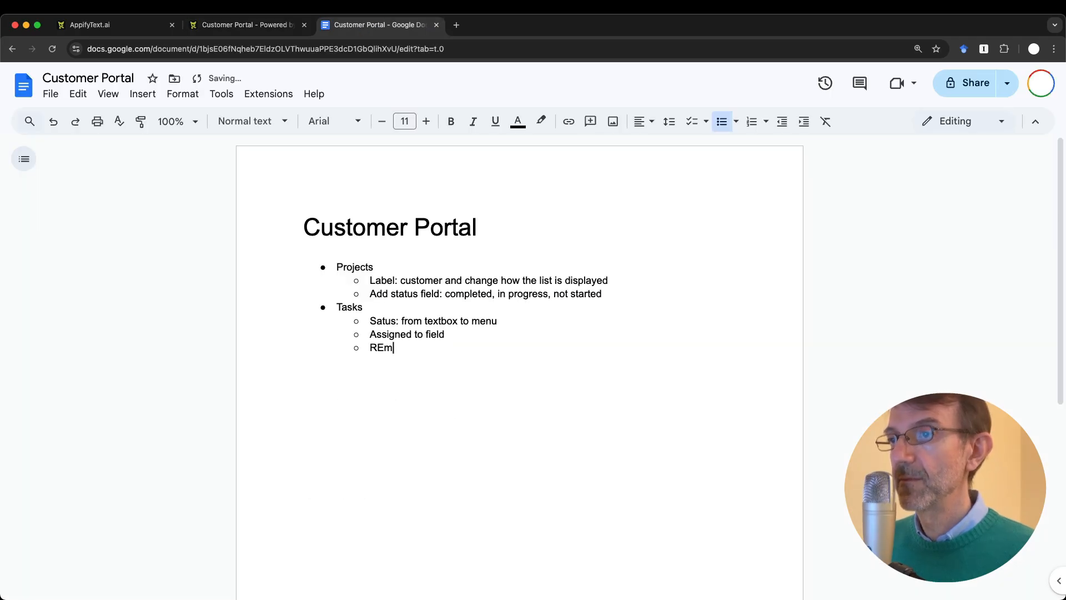
key(BackSpace)
key(BackSpace)
text(emove t)
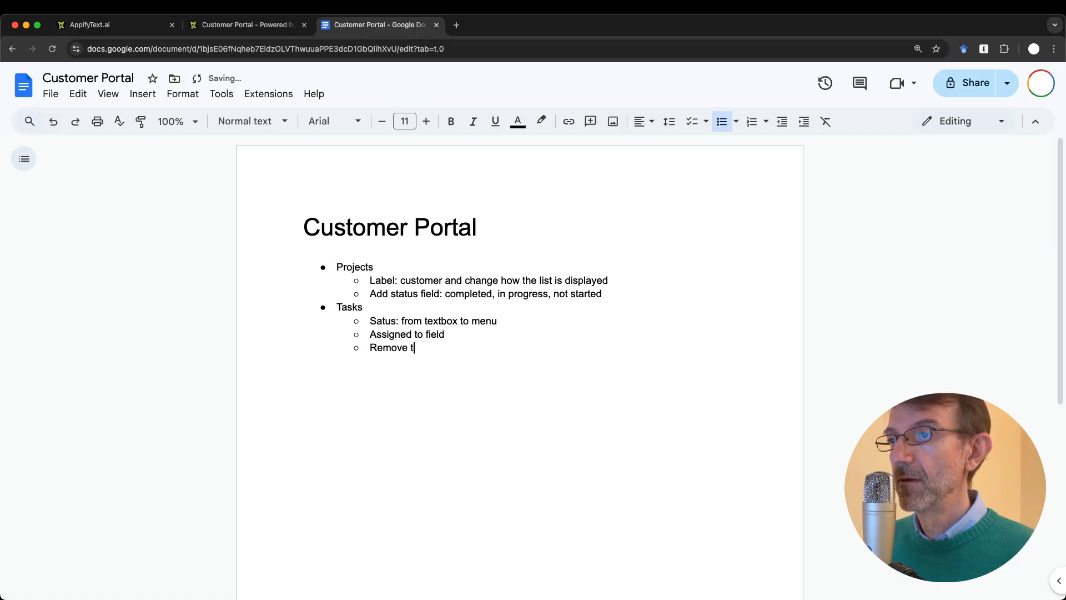
key(BackSpace)
text(from le)
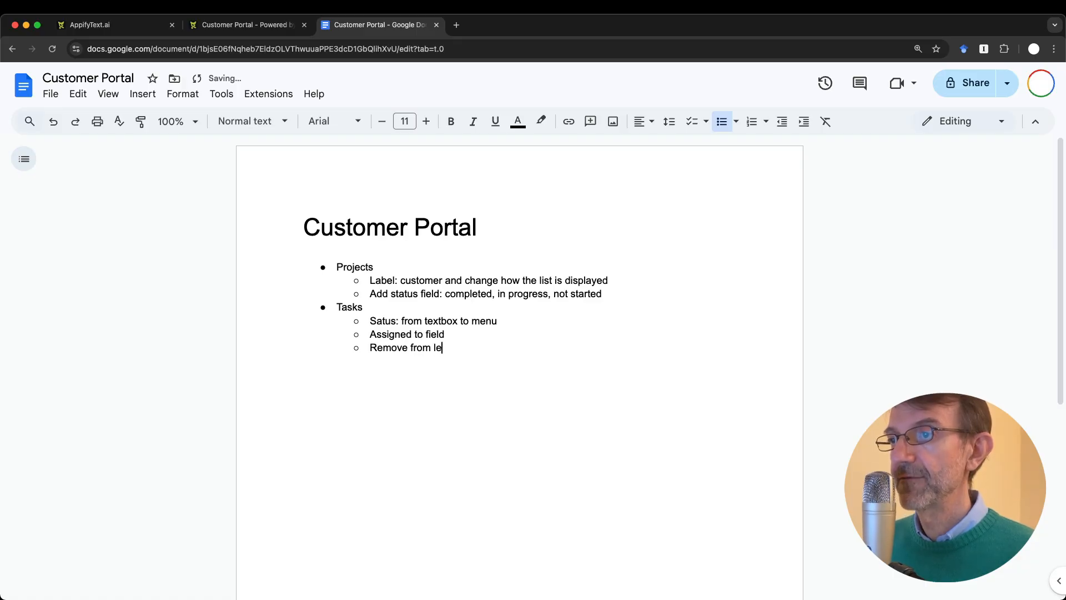
text(ft menu)
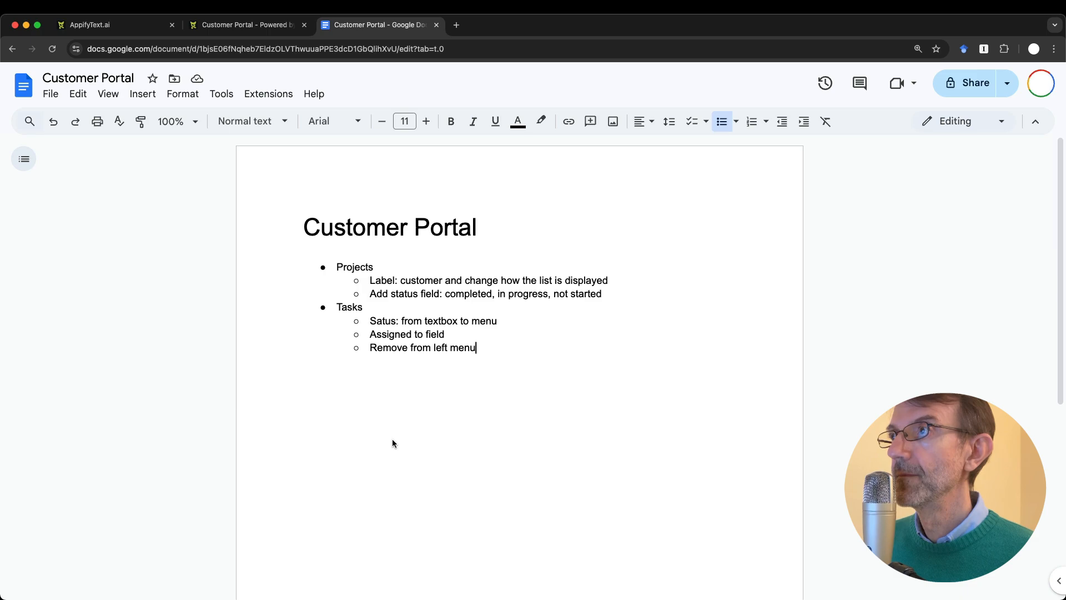
Step: Add a top-level bullet 'Logo, improve UI' at the end of the notes
key(Return)
key(shift+Tab)
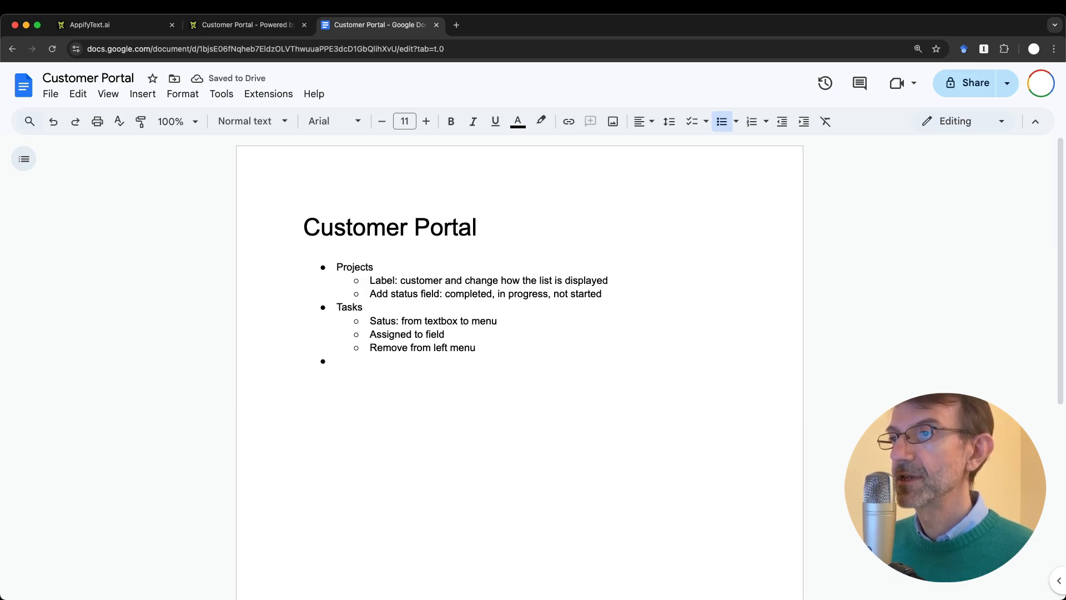
text(Icon)
key(BackSpace)
key(BackSpace)
key(BackSpace)
key(BackSpace)
text(Loi)
key(BackSpace)
text(go, )
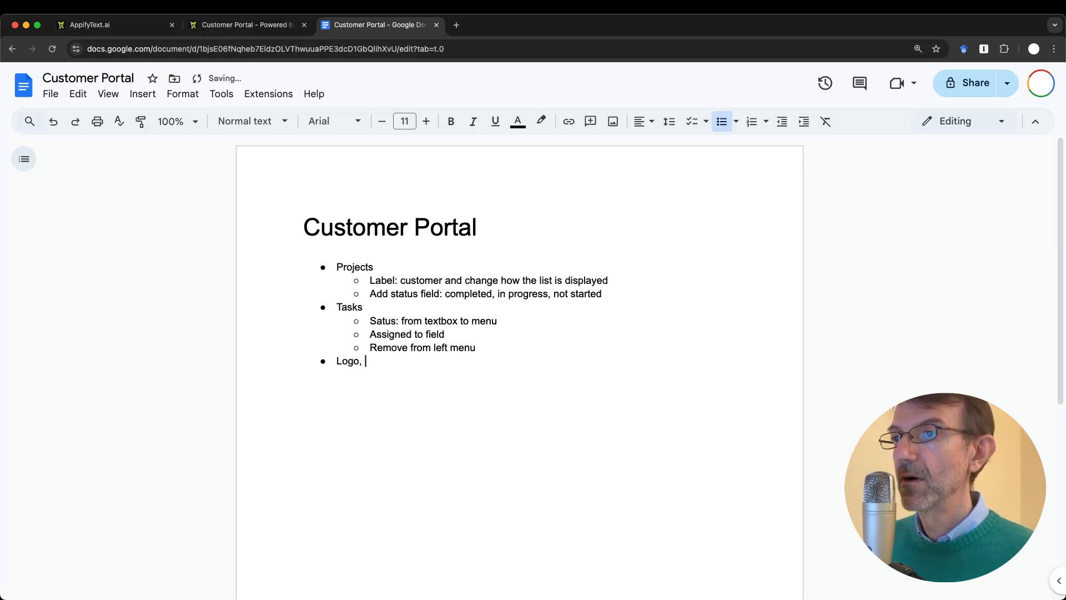
text(improve UI)
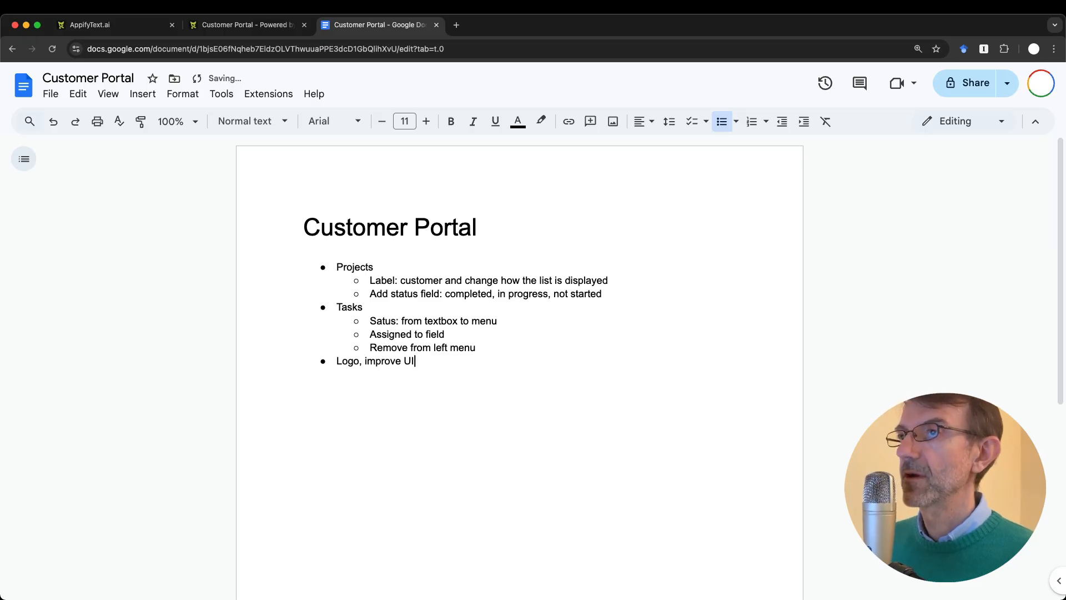
key(ctrl+shift+Tab)
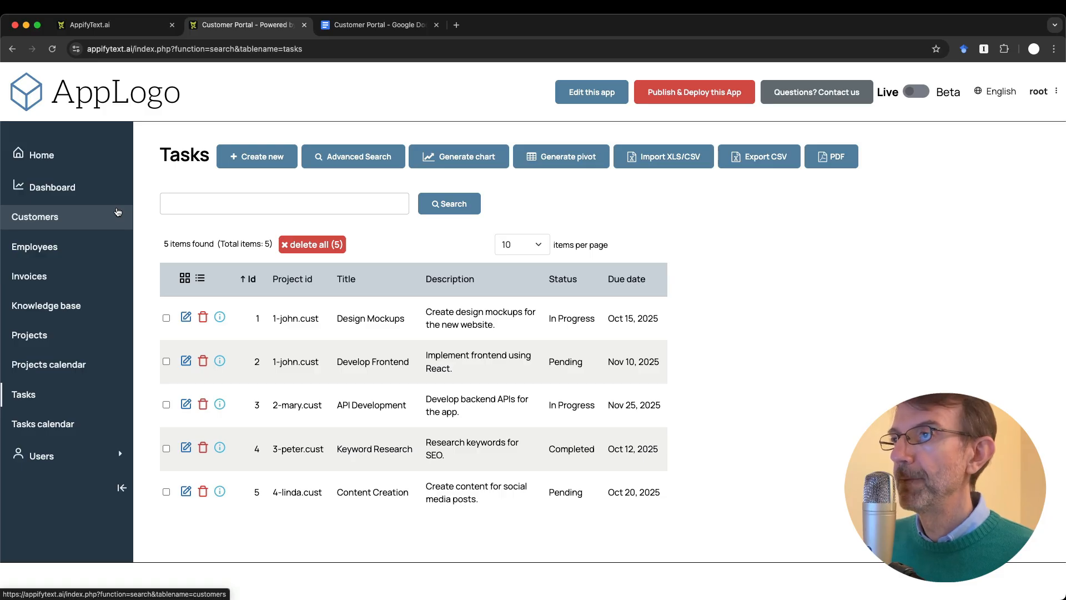
Step: Add an empty bullet after 'Logo, improve UI', then open a new Knowledge base item form
key(ctrl+Tab)
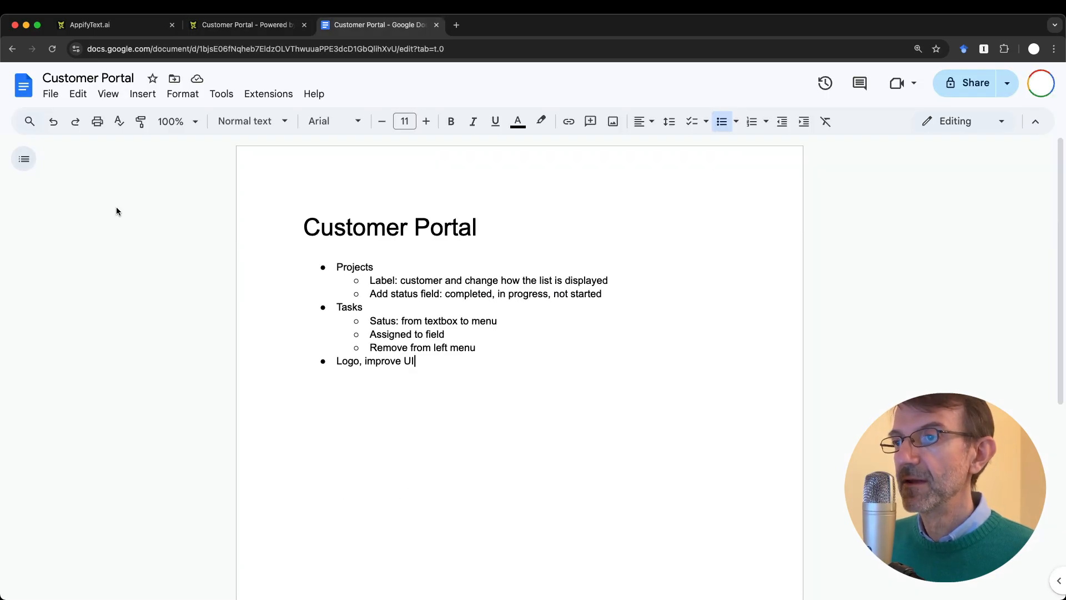
key(Return)
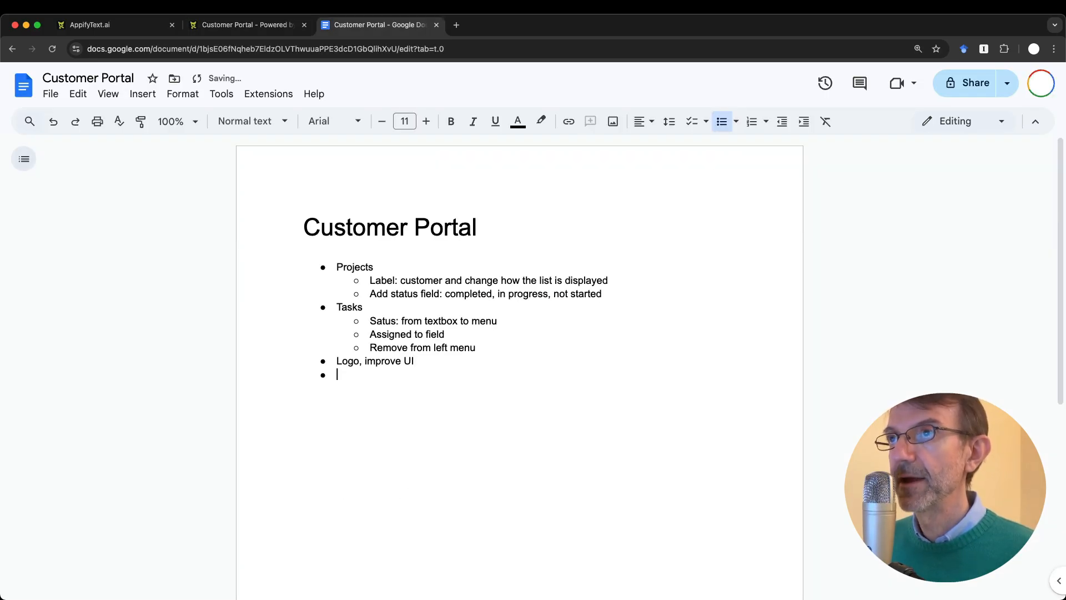
key(ctrl+shift+Tab)
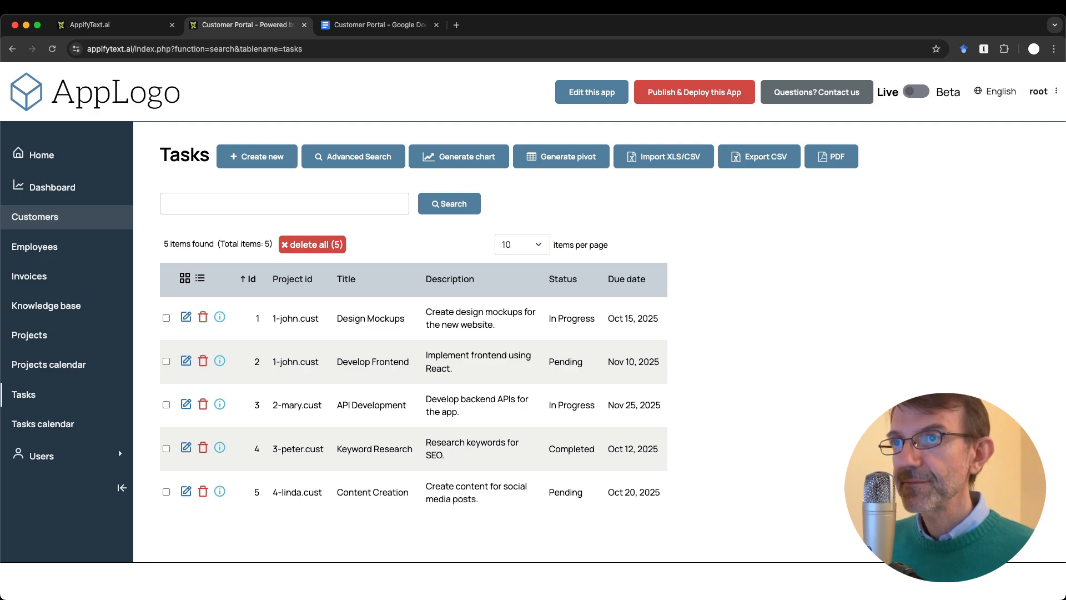
click(32, 315)
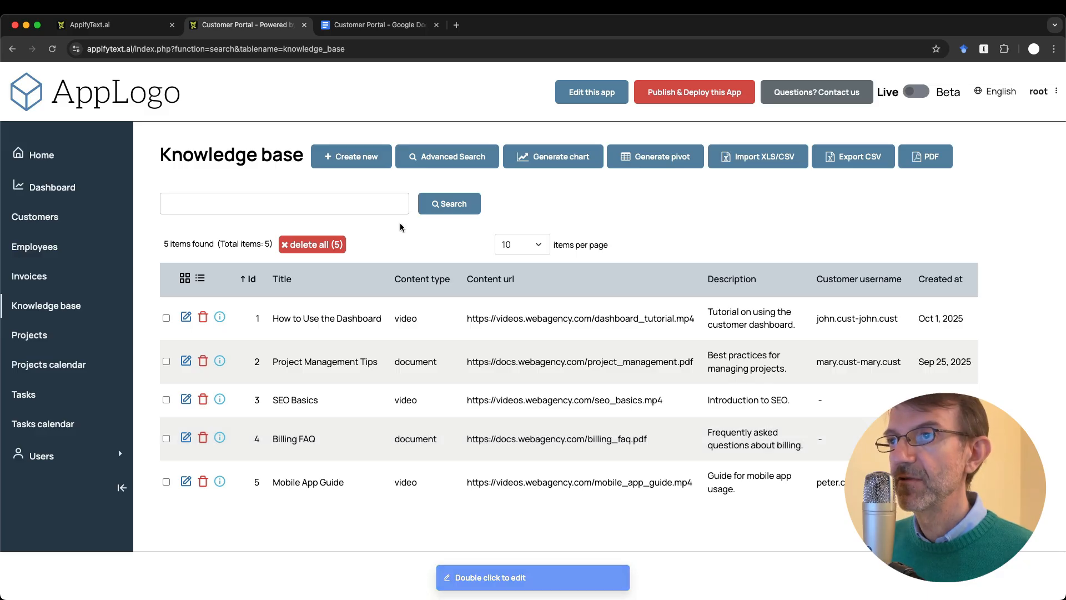
click(338, 158)
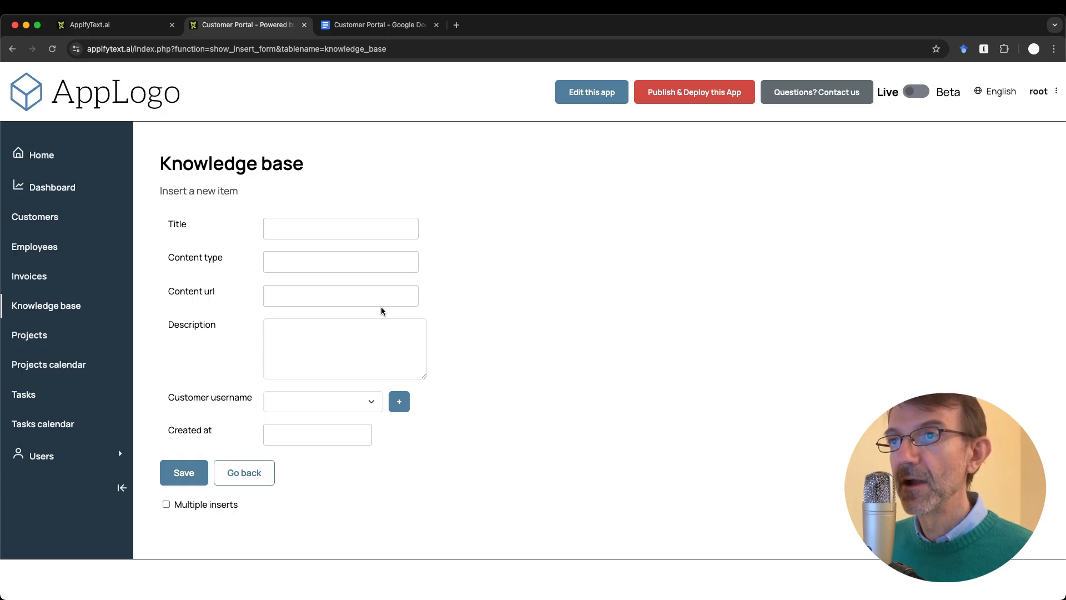
Step: Enter Title 'Manual' and Content type 'Document' in the new Knowledge base entry form
click(294, 228)
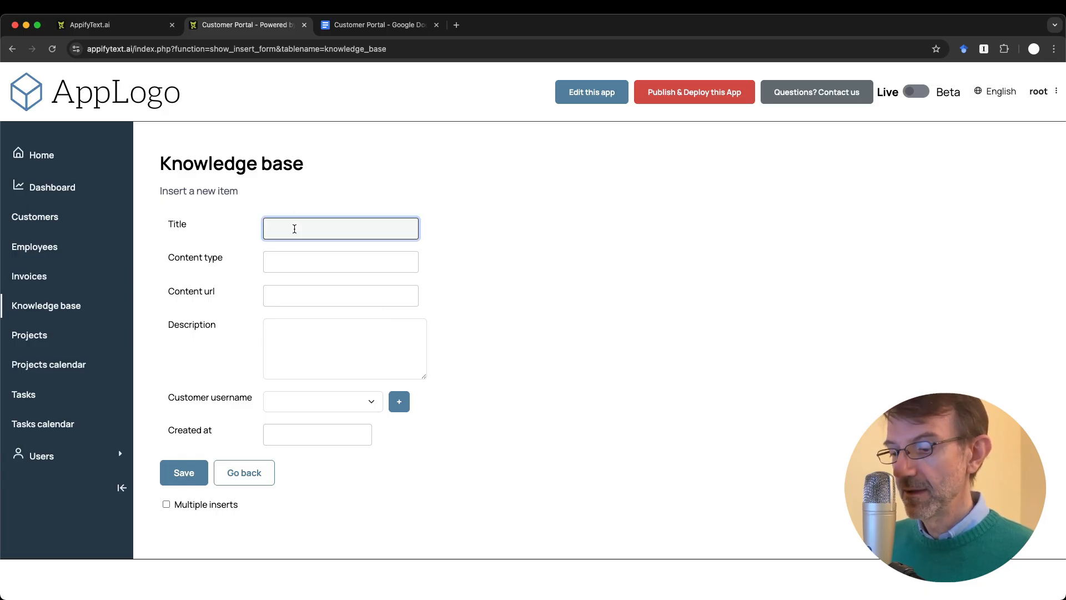
text(Manual)
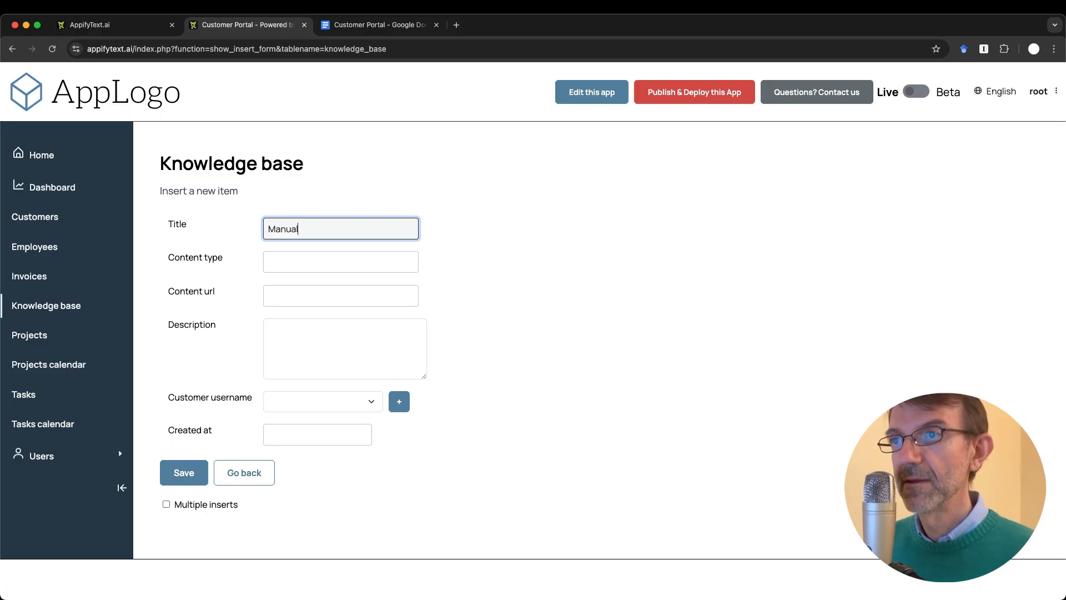
click(289, 259)
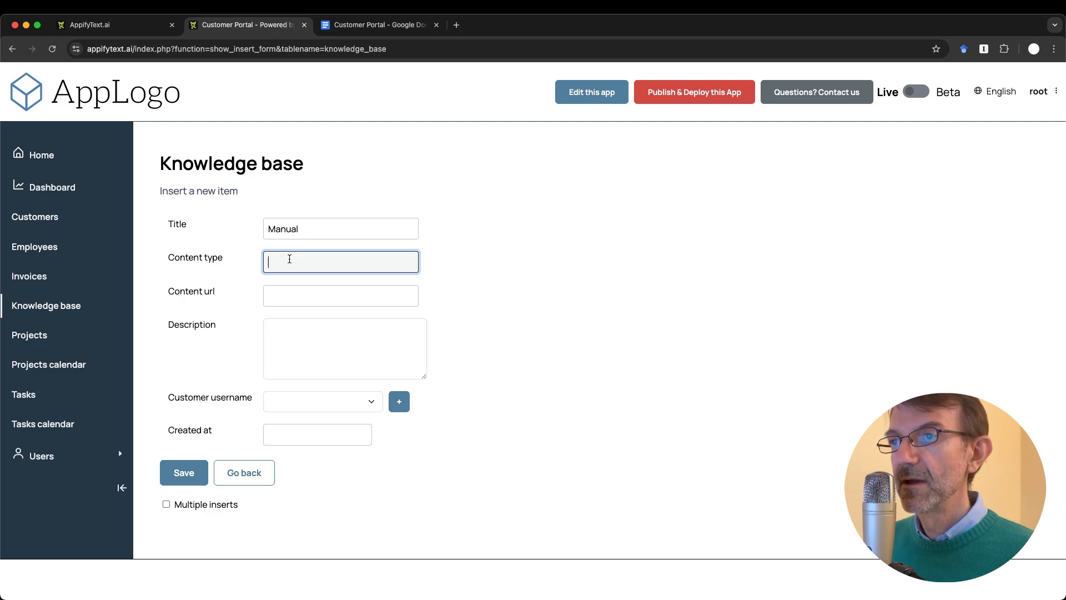
text(Document)
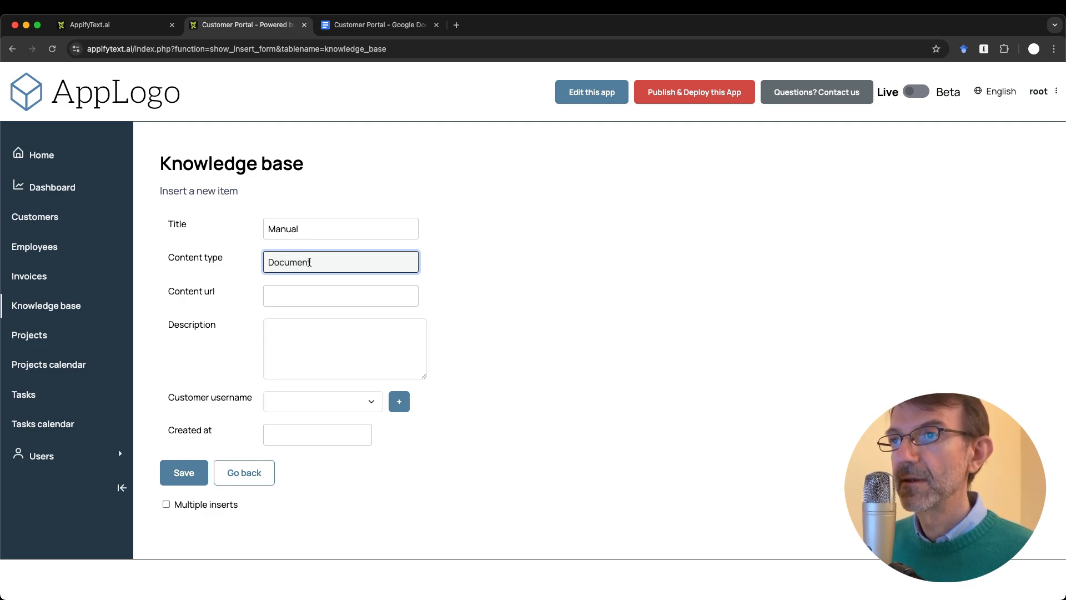
Step: Add a 'KB' bullet to the notes with sub-point 'Content type must be a radio button'
click(373, 25)
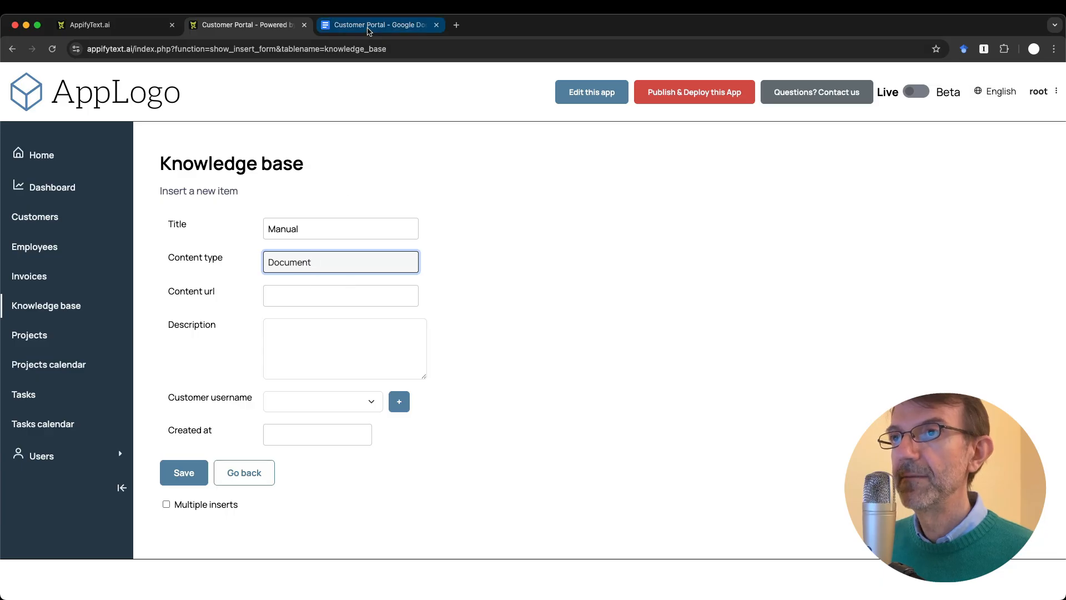
text(D)
key(BackSpace)
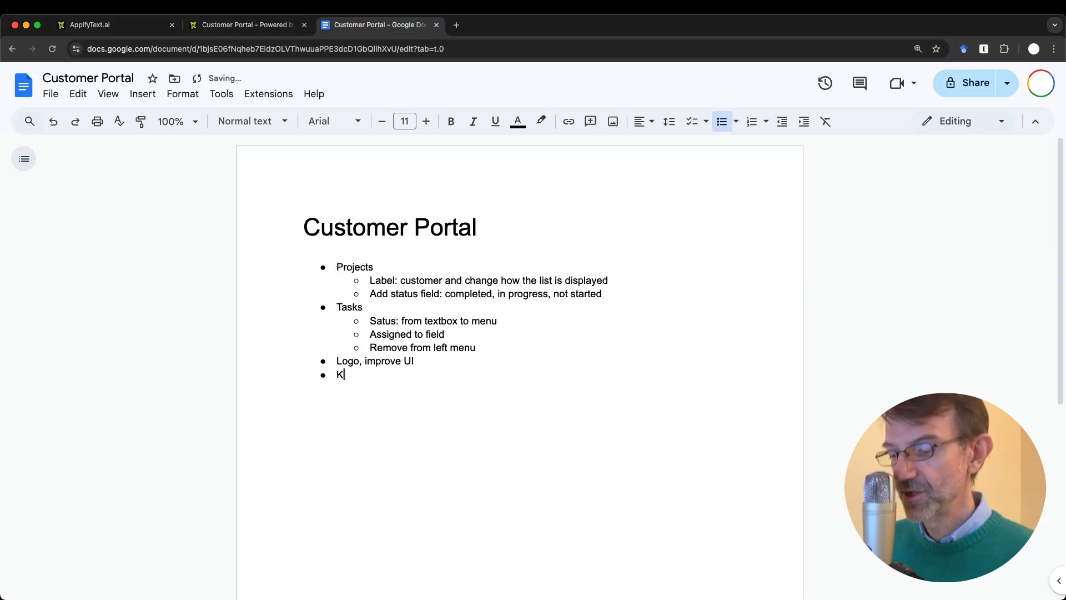
text(KB)
key(Return)
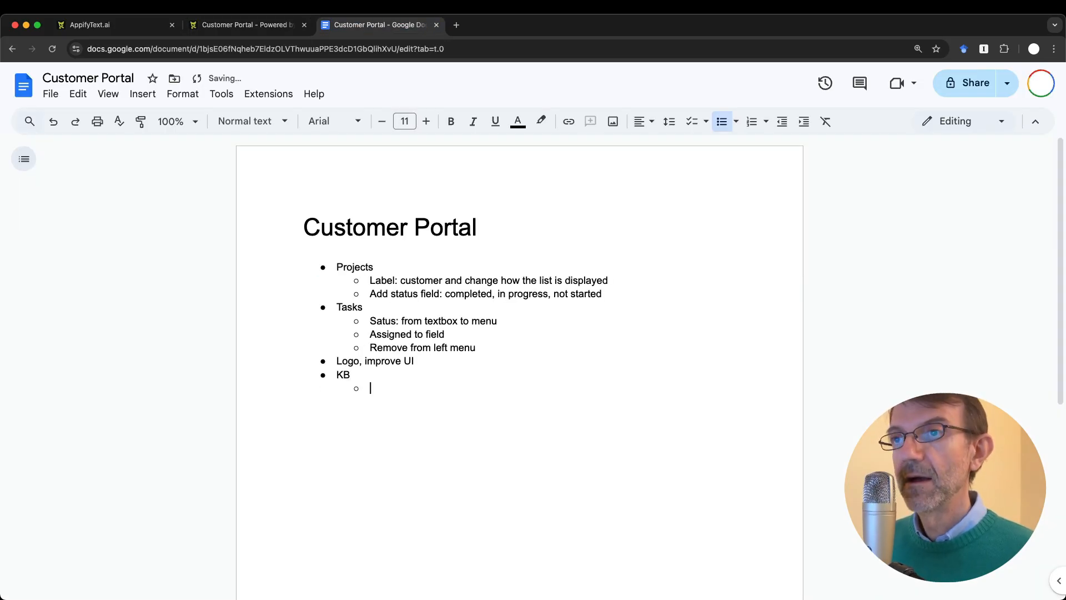
click(253, 25)
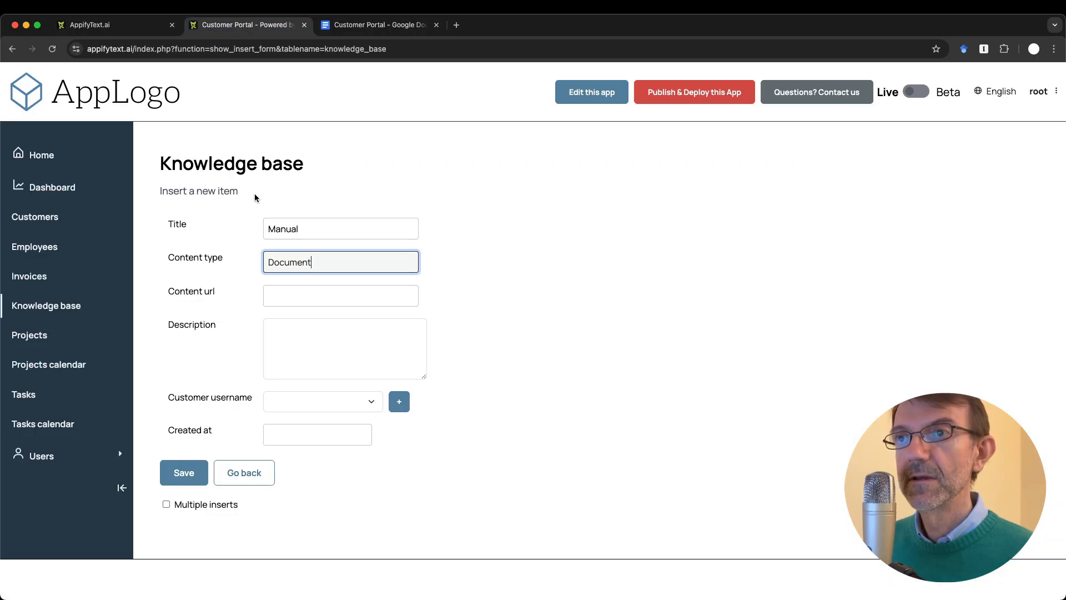
key(ctrl+Tab)
text(Content type must )
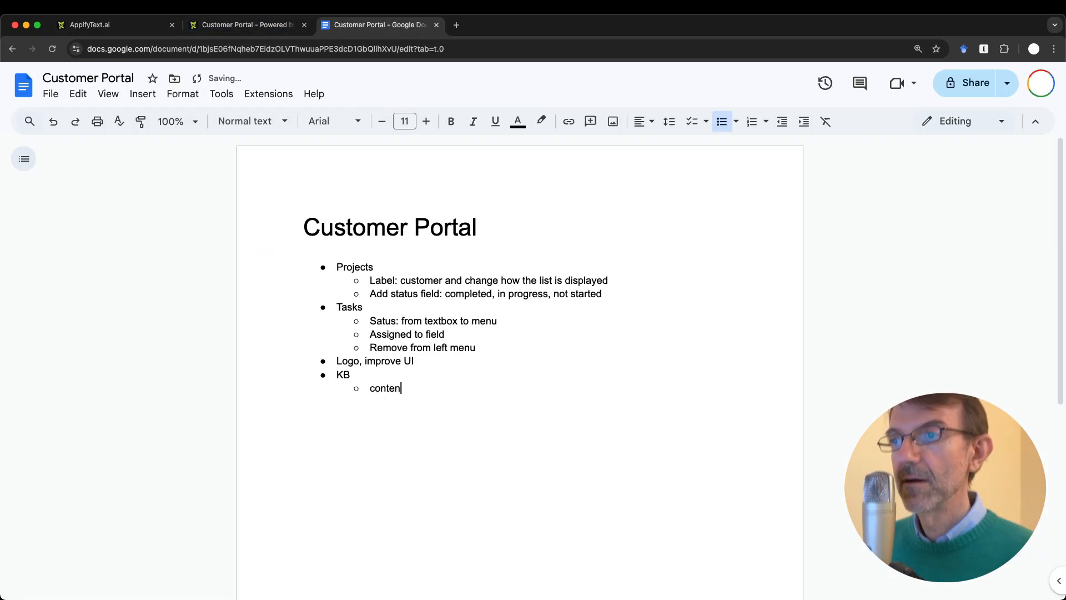
text(be a radio button)
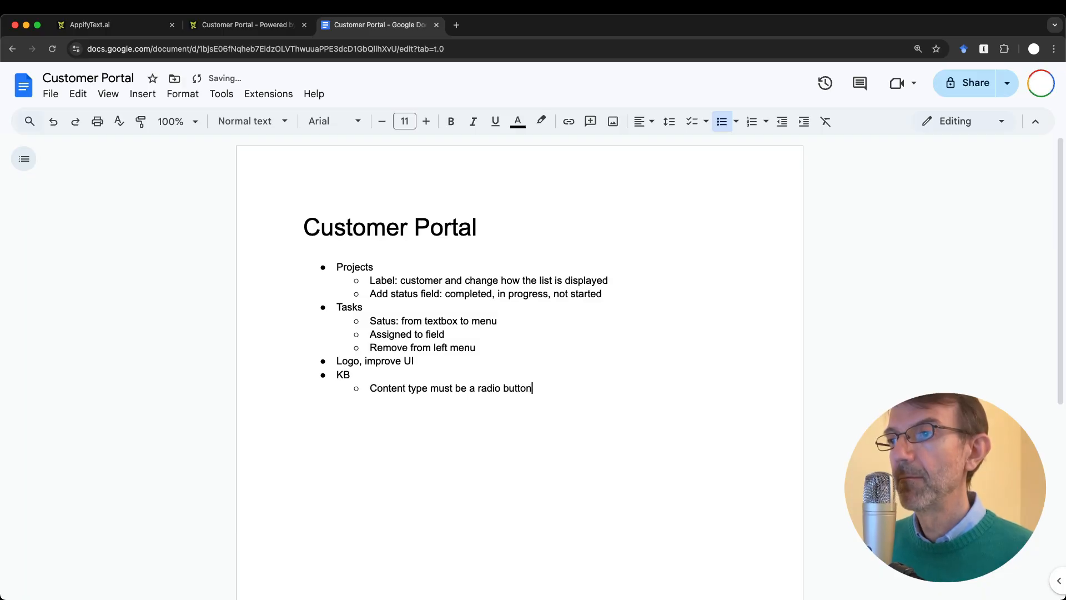
key(ctrl+shift+Tab)
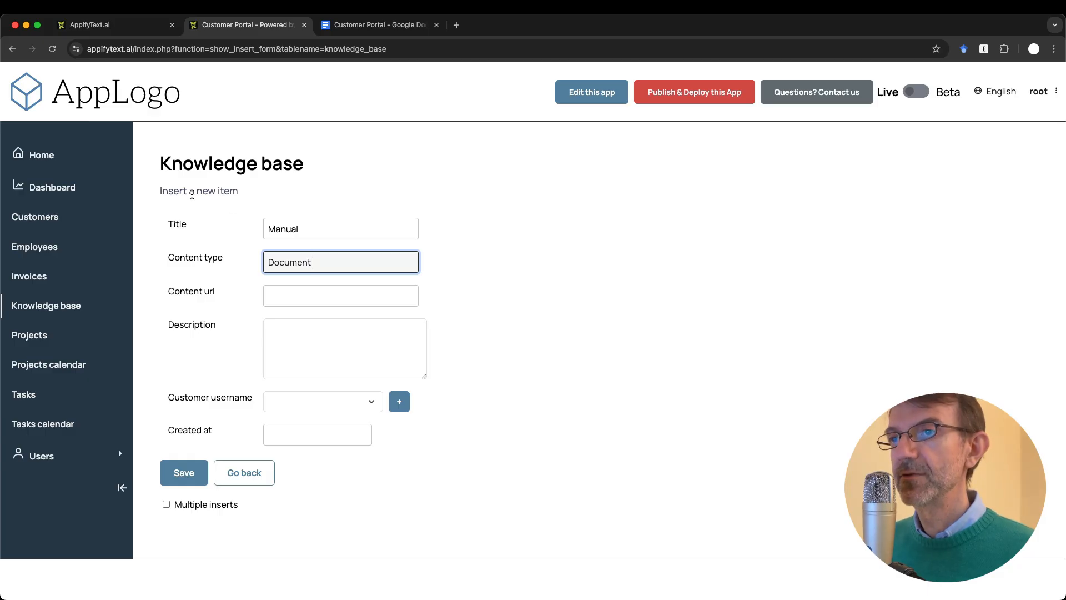
click(304, 300)
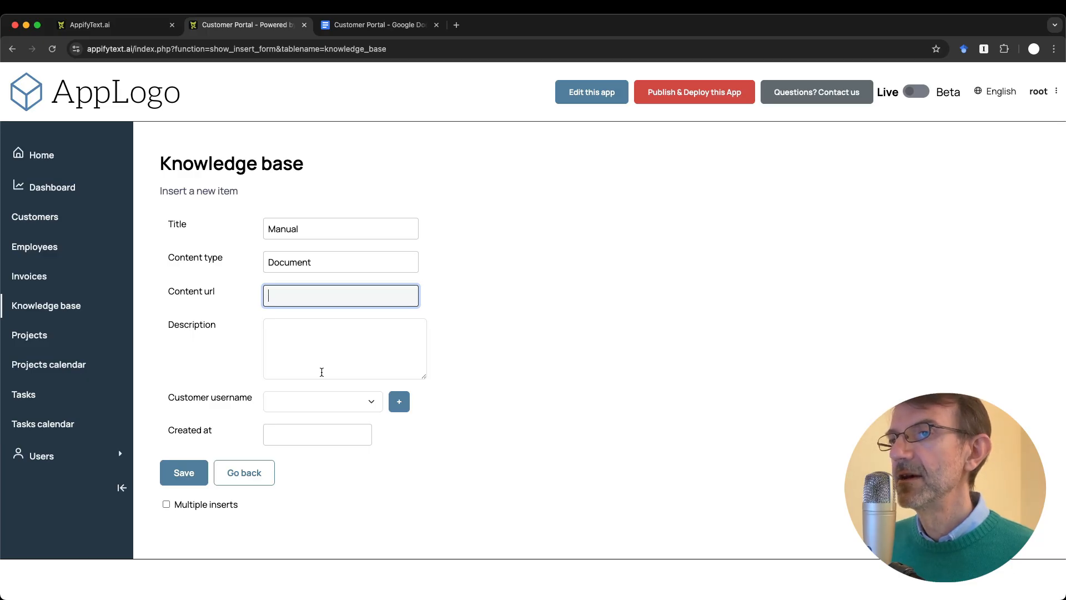
key(ctrl+Tab)
Step: Add the KB sub-point 'Add file attachment field' in the notes
key(Return)
text(Add file )
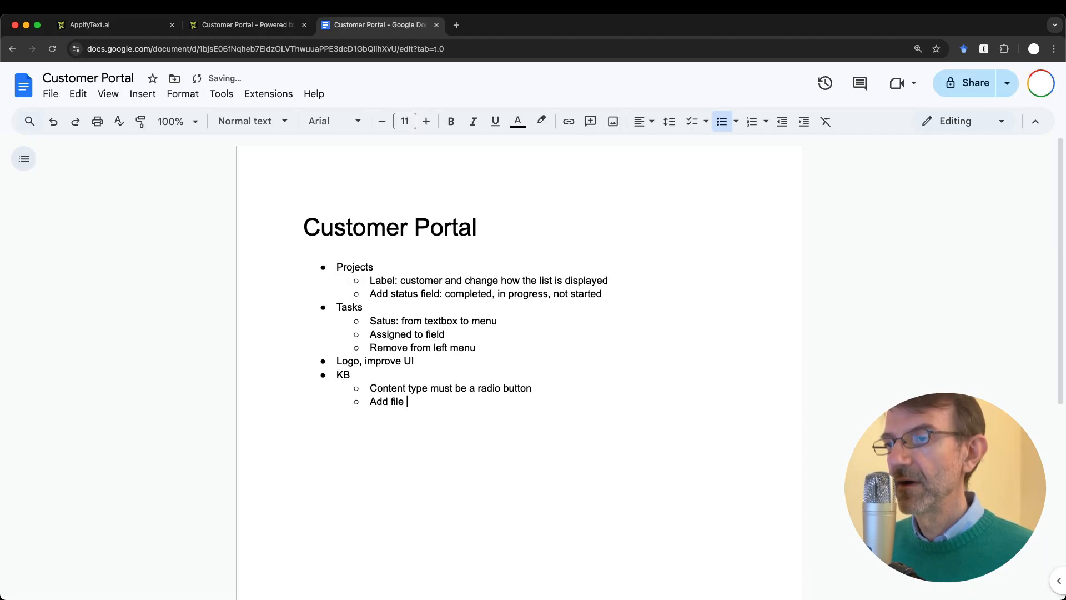
text(attachment field)
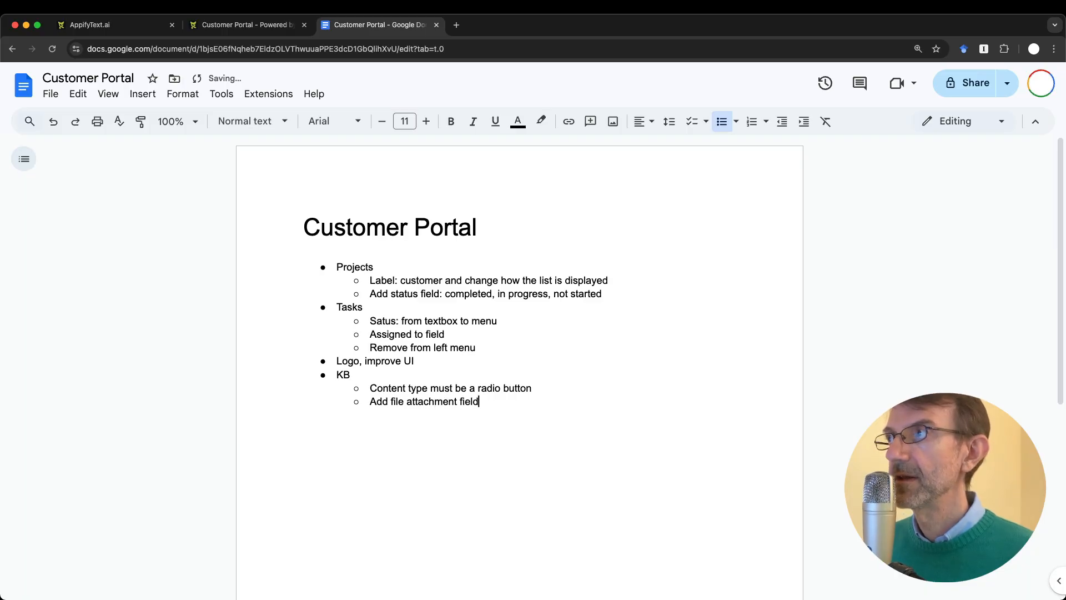
key(ctrl+shift+Tab)
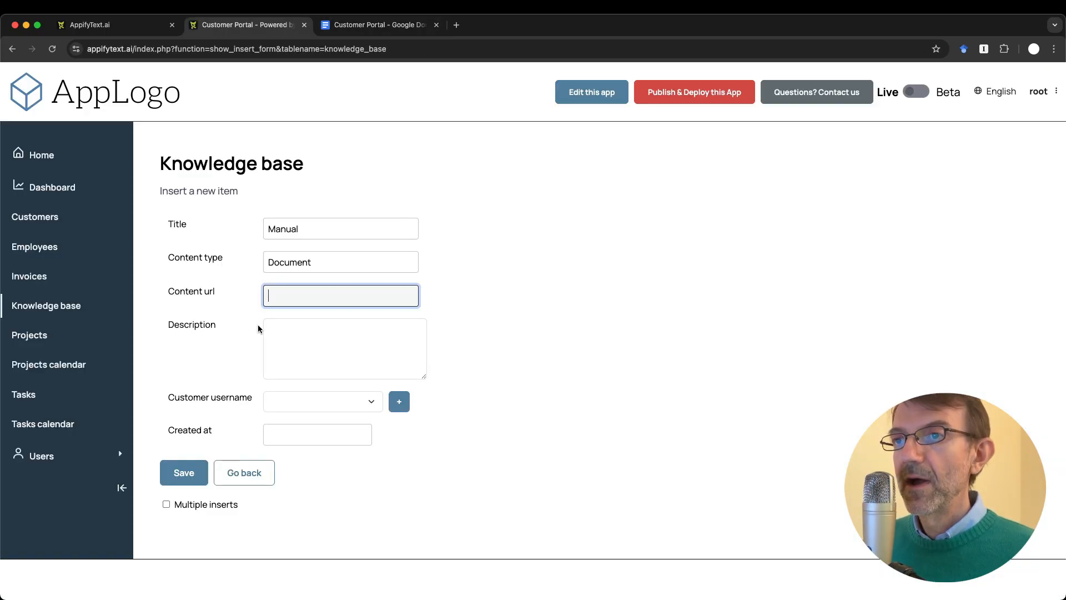
Step: Fill the Description with 'xxxx' and open the customer username list
click(320, 341)
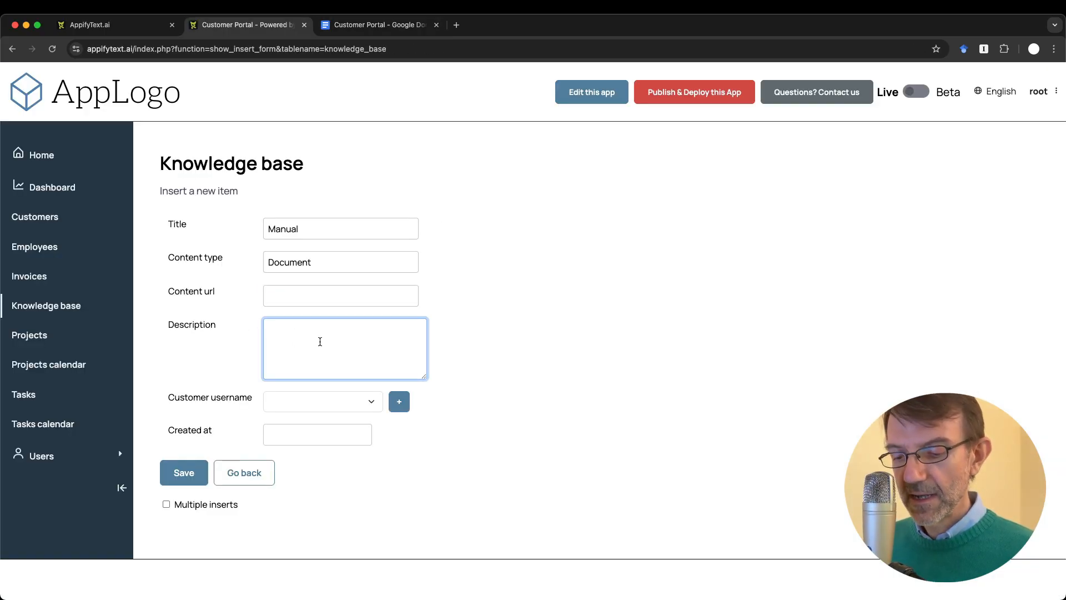
text(xxxx)
click(349, 404)
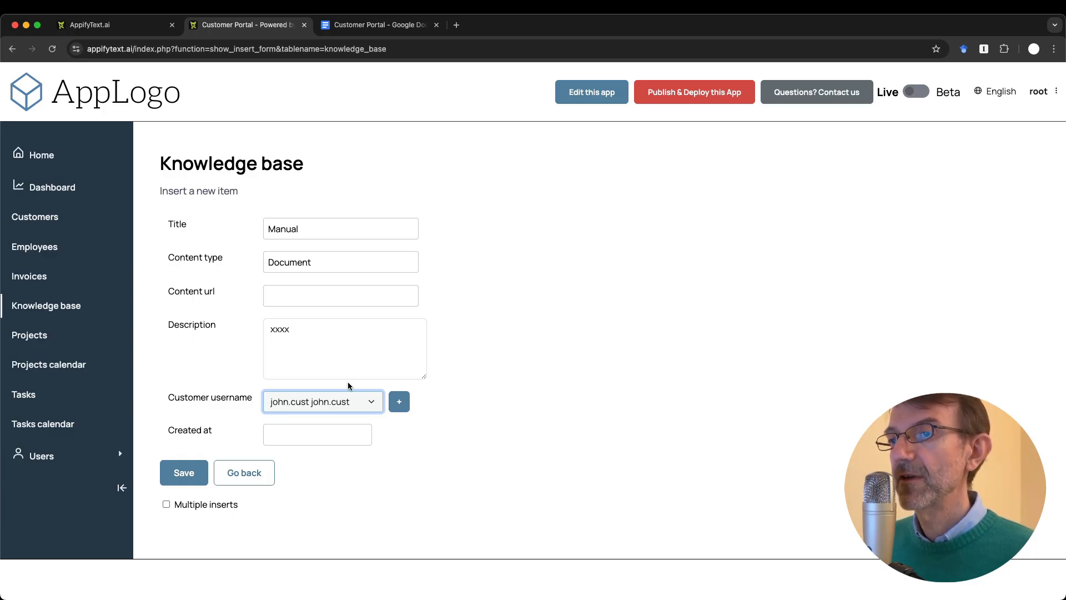
Step: Copy the Projects 'Label' line and paste it as a new KB sub-point
key(ctrl+Tab)
double_click(383, 281)
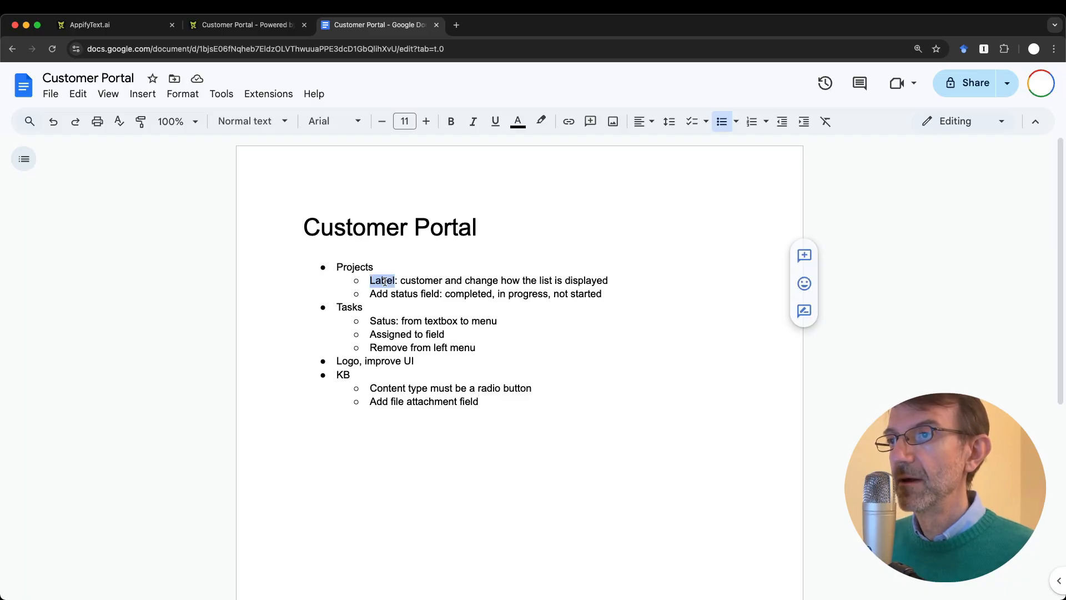
shift+click(630, 283)
key(ctrl+c)
click(495, 402)
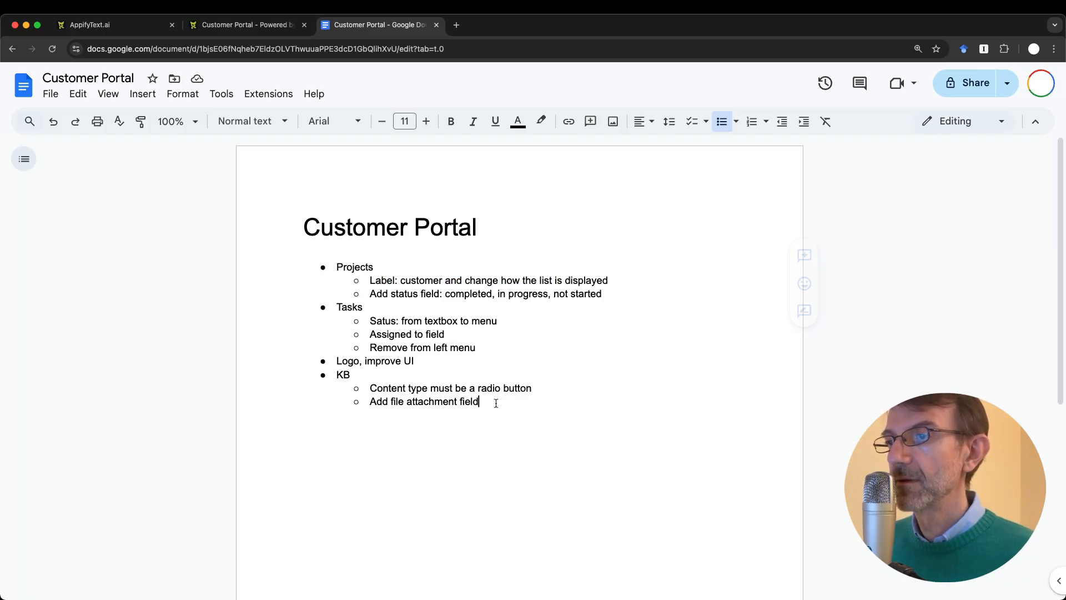
key(Return)
key(ctrl+v)
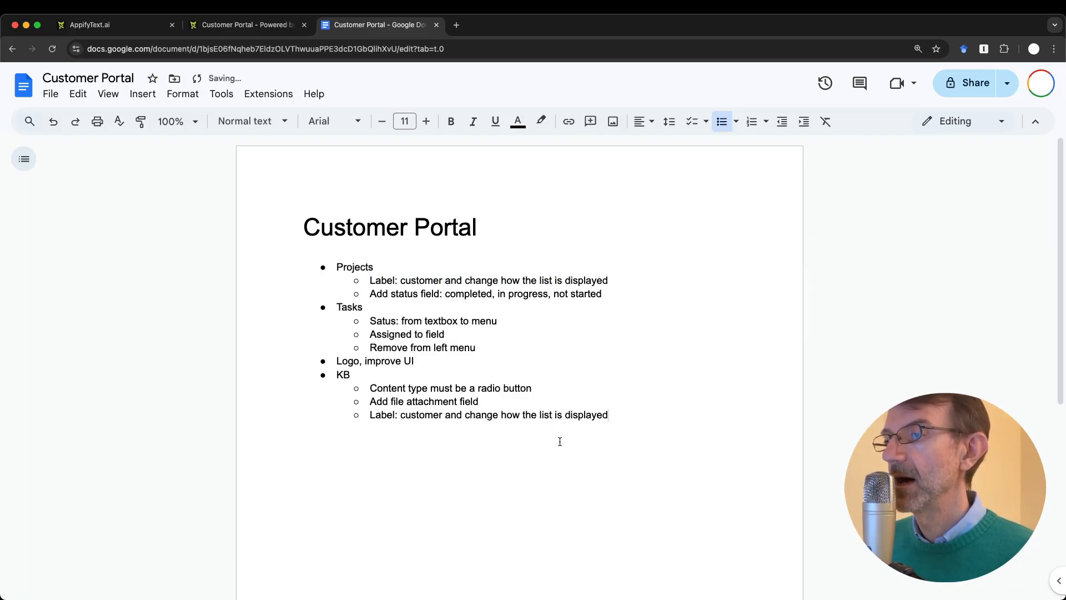
key(ctrl+shift+Tab)
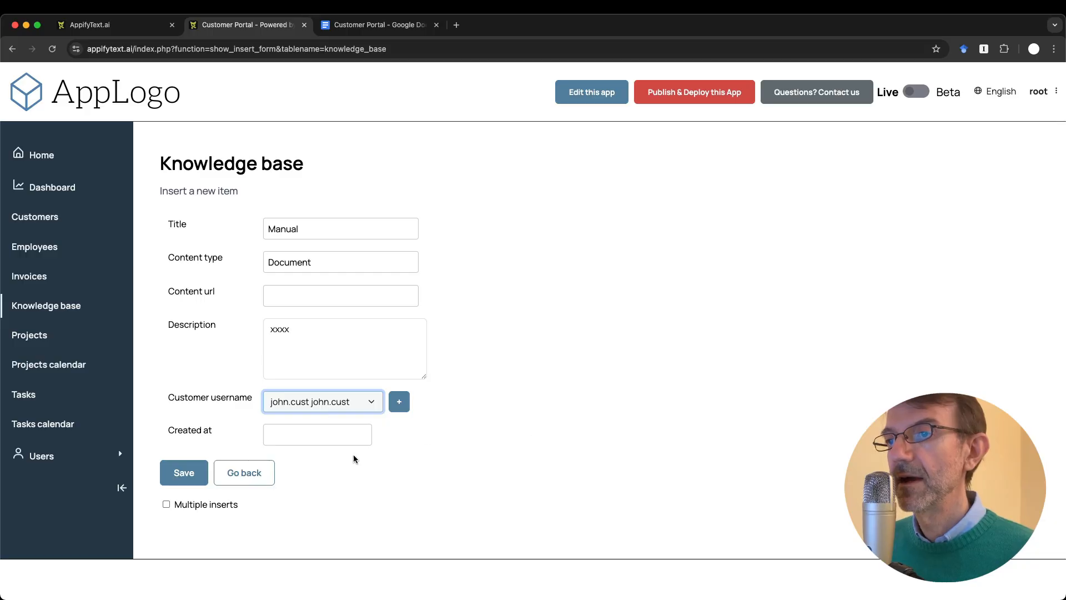
Step: Set the form's Created at date to 6 October 2025
click(336, 435)
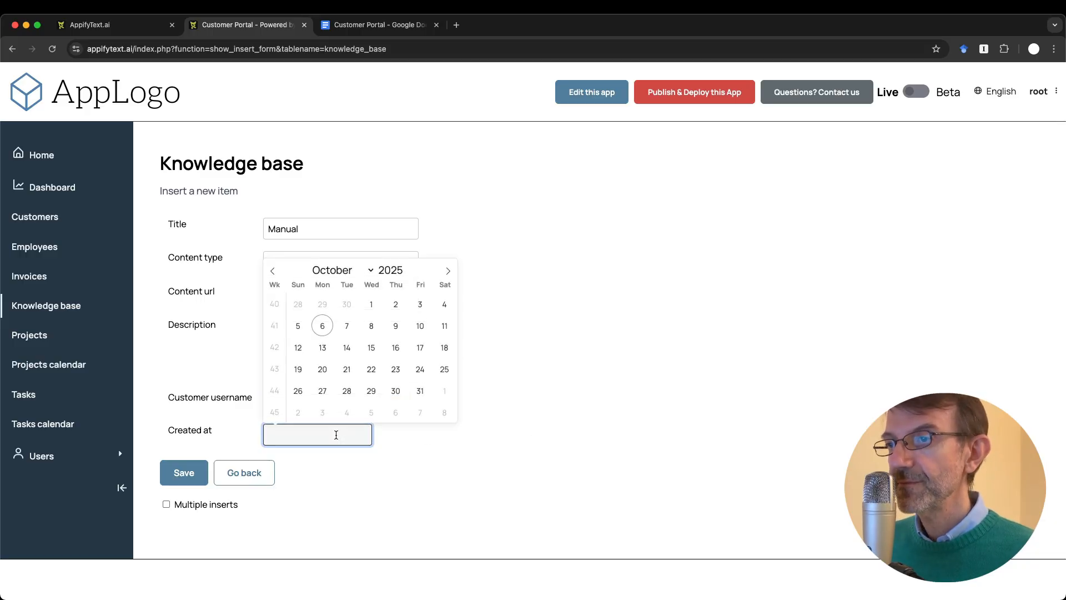
click(322, 325)
click(349, 476)
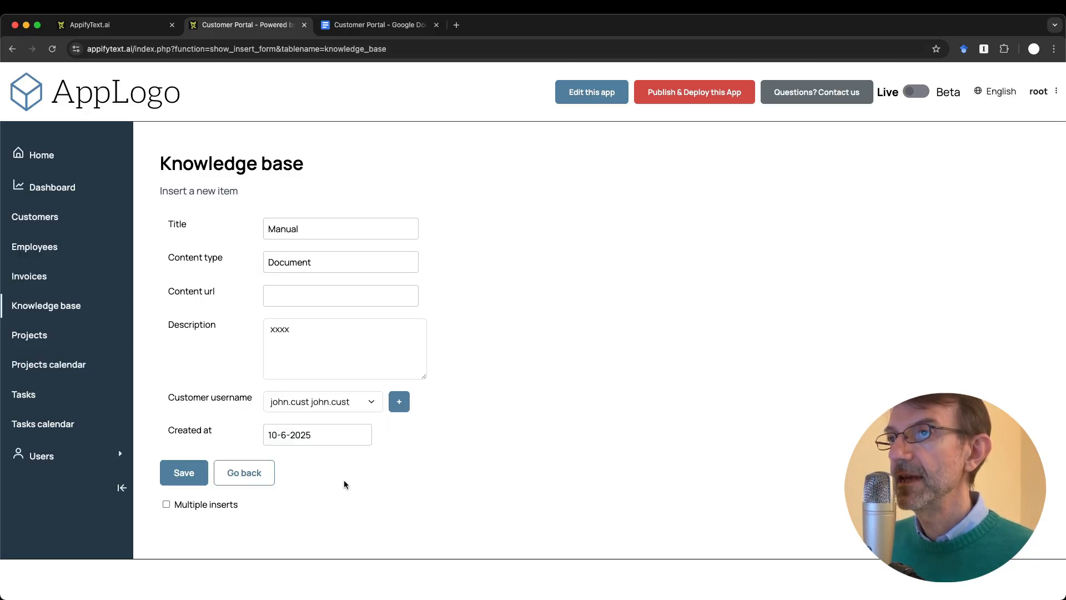
Step: Add the KB note 'created at must be automatic'
key(ctrl+Tab)
key(Return)
text(created at must be automatic)
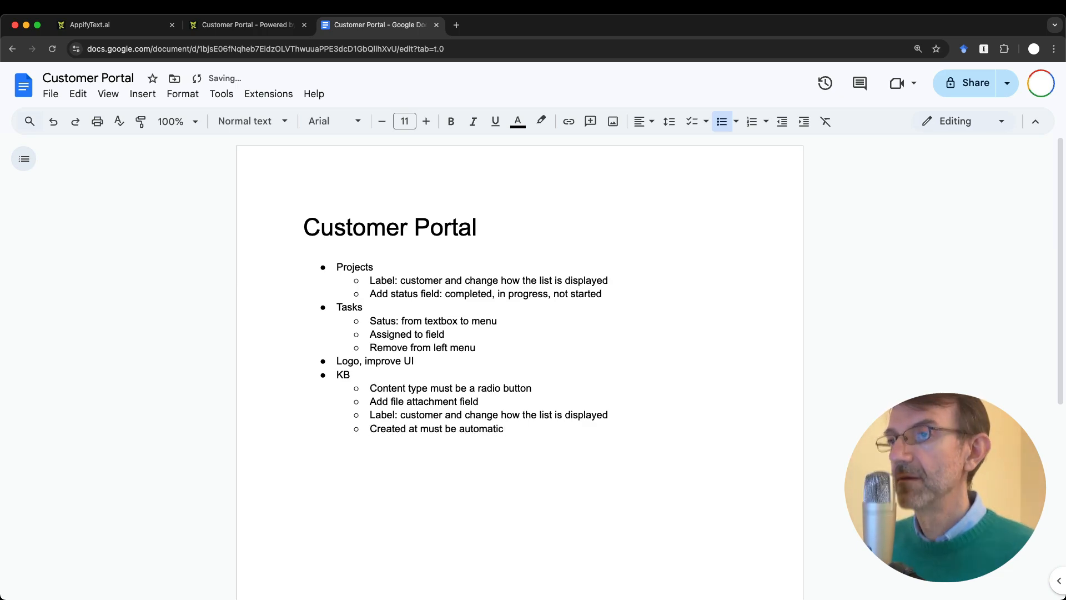
key(ctrl+shift+Tab)
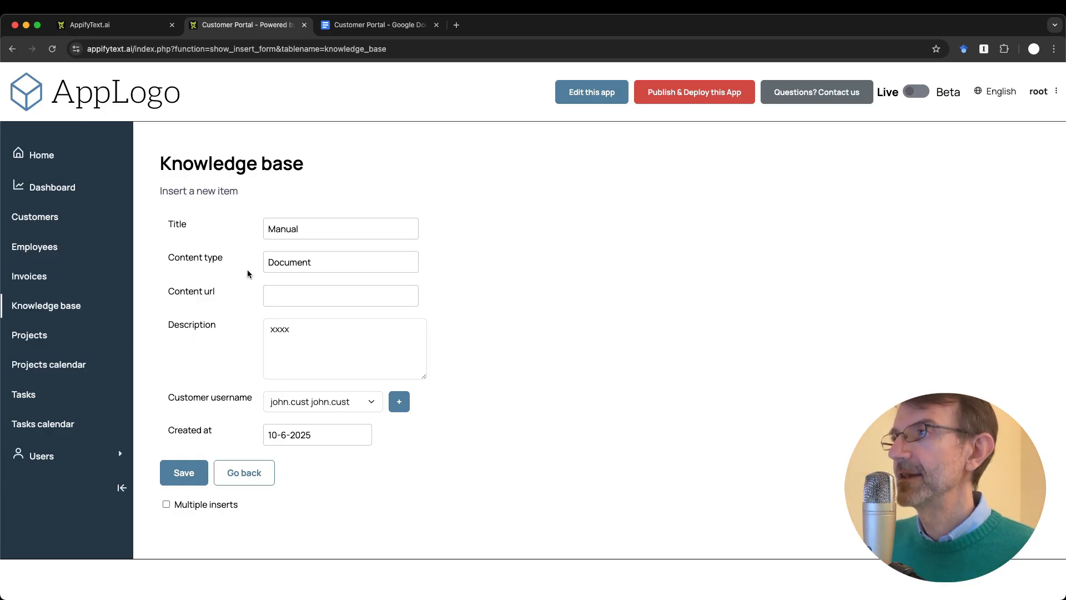
Step: Add the KB note 'Uploaded date, automatic, additional field'
key(ctrl+Tab)
key(Return)
text(Uploaded date, automatic, additional fields)
key(Return)
key(BackSpace)
key(BackSpace)
key(BackSpace)
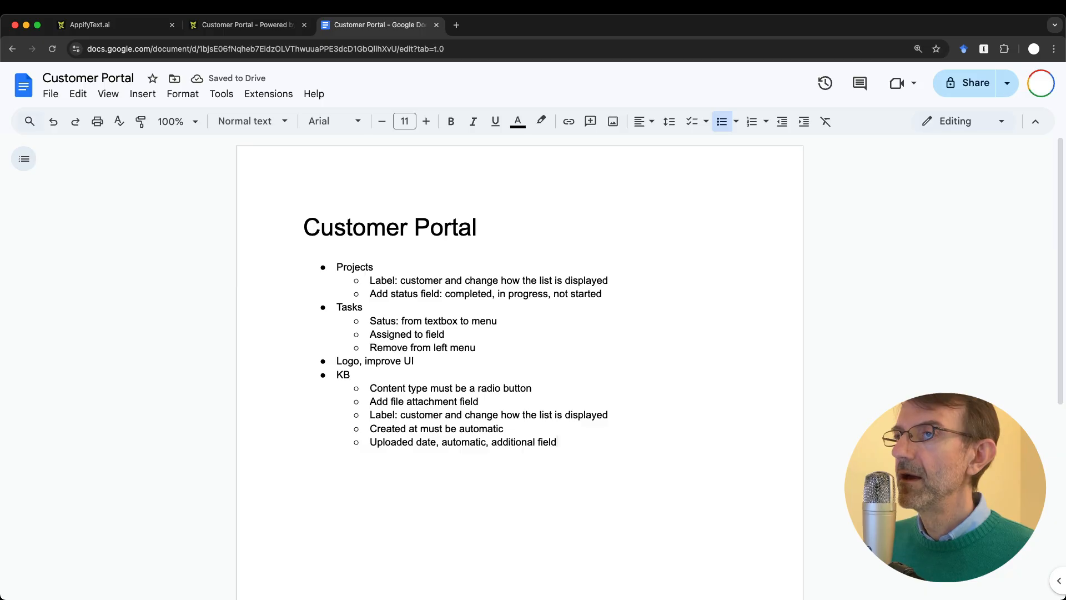
Step: Save the new Manual knowledge base item
key(ctrl+shift+Tab)
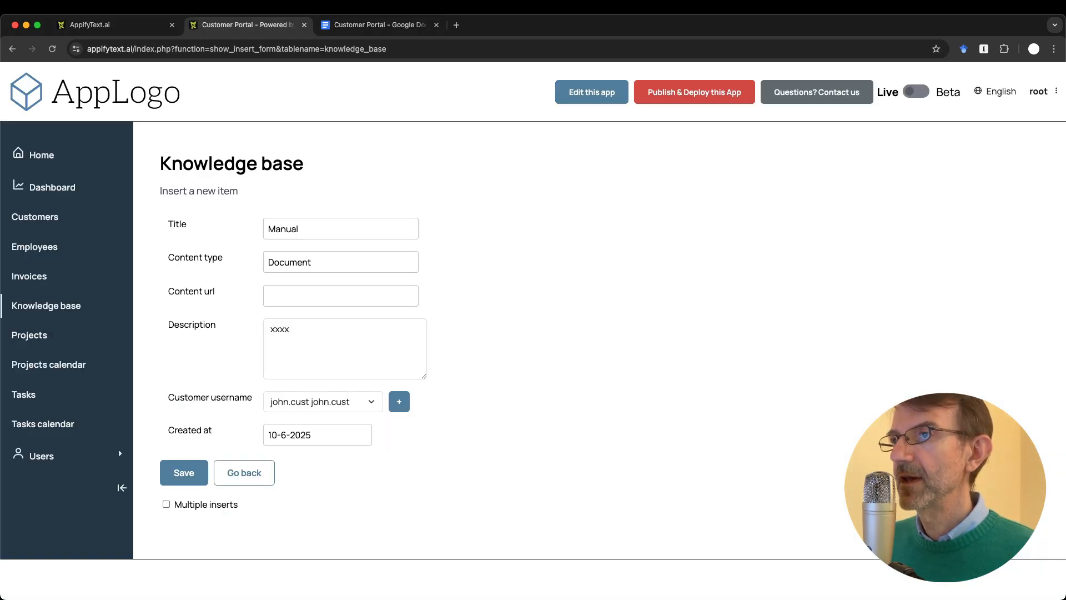
key(ctrl+Tab)
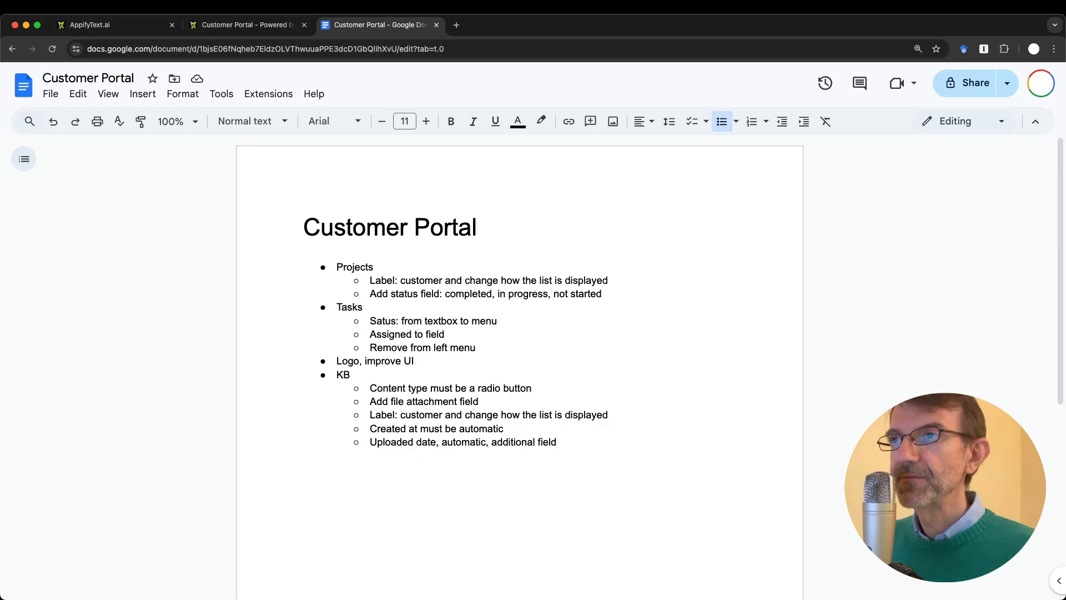
key(ctrl+shift+Tab)
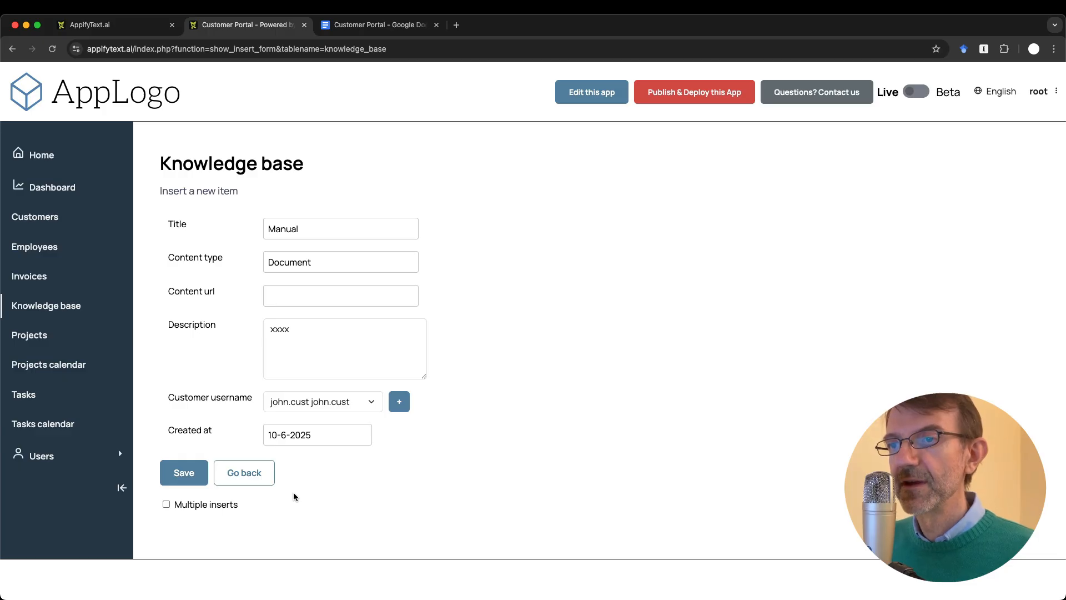
click(170, 472)
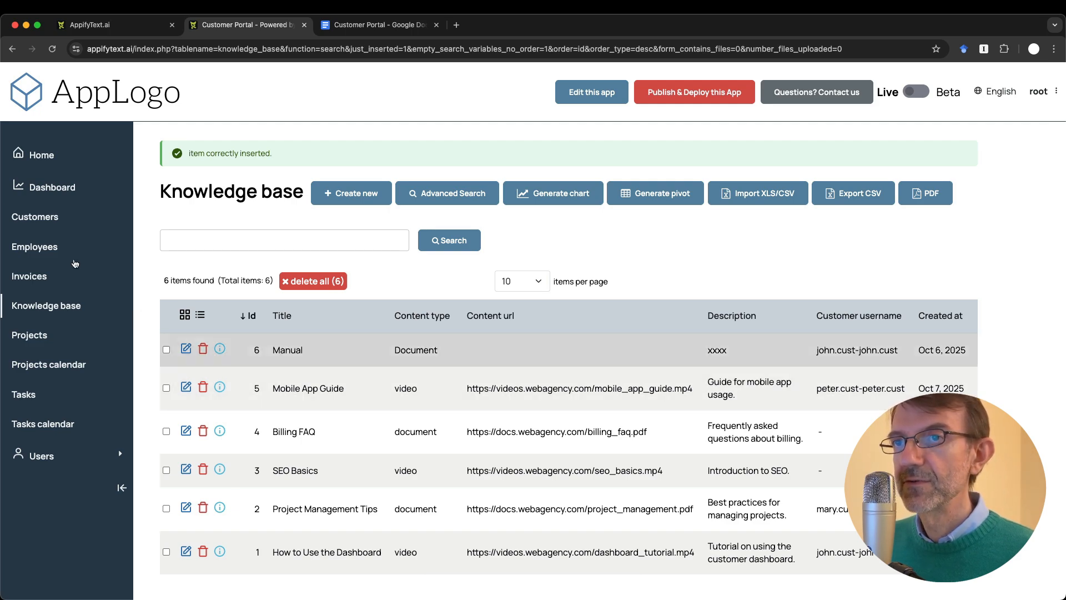
Step: Open the Invoices list from the sidebar
click(29, 276)
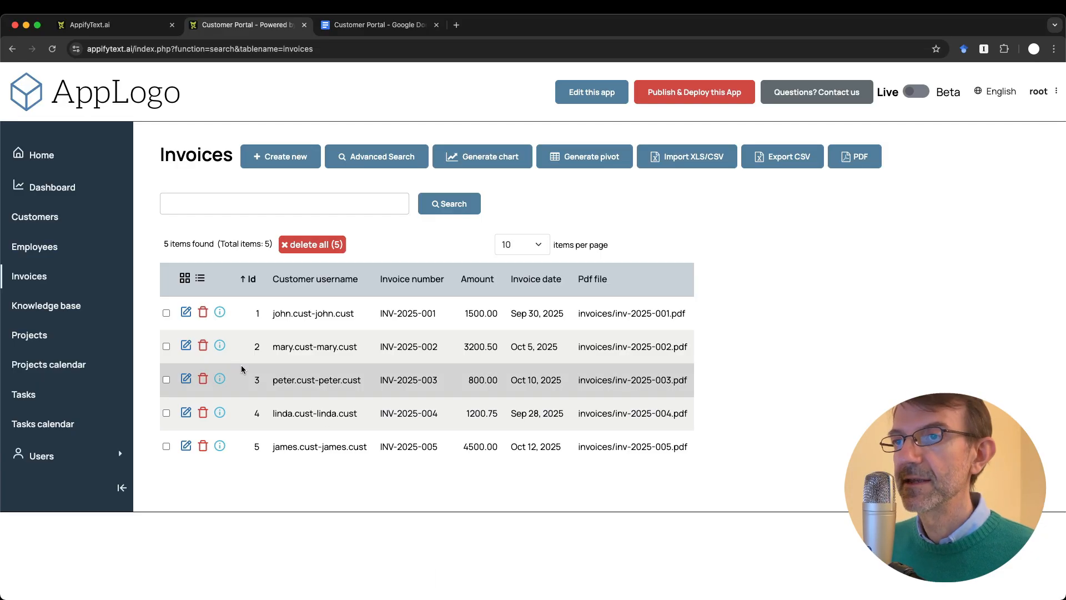
Step: Open invoice INV-2025-001 for editing and start an Invoice section in the notes
click(186, 312)
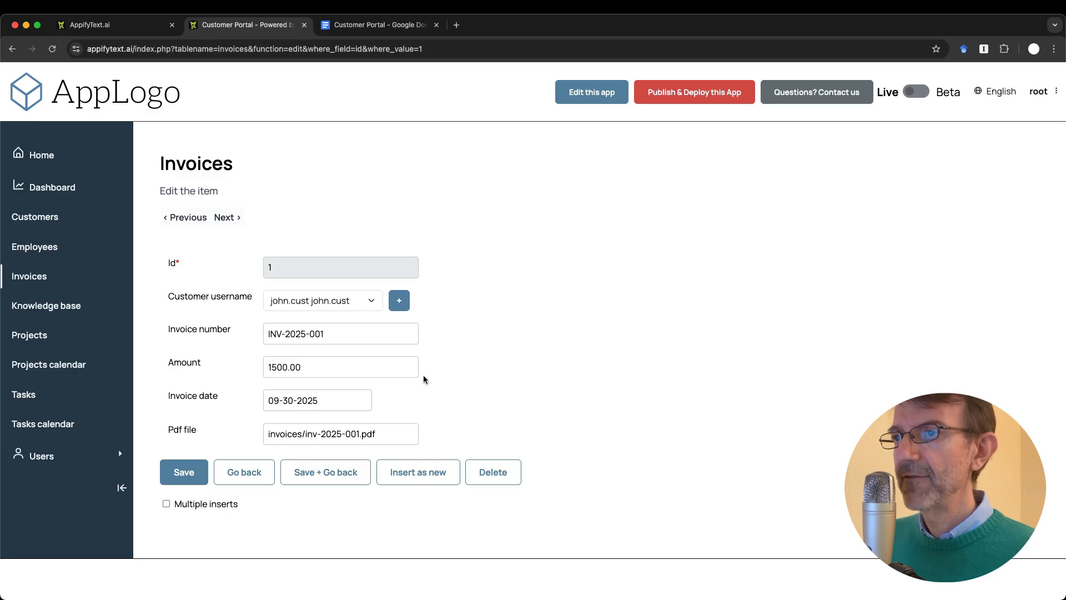
click(350, 436)
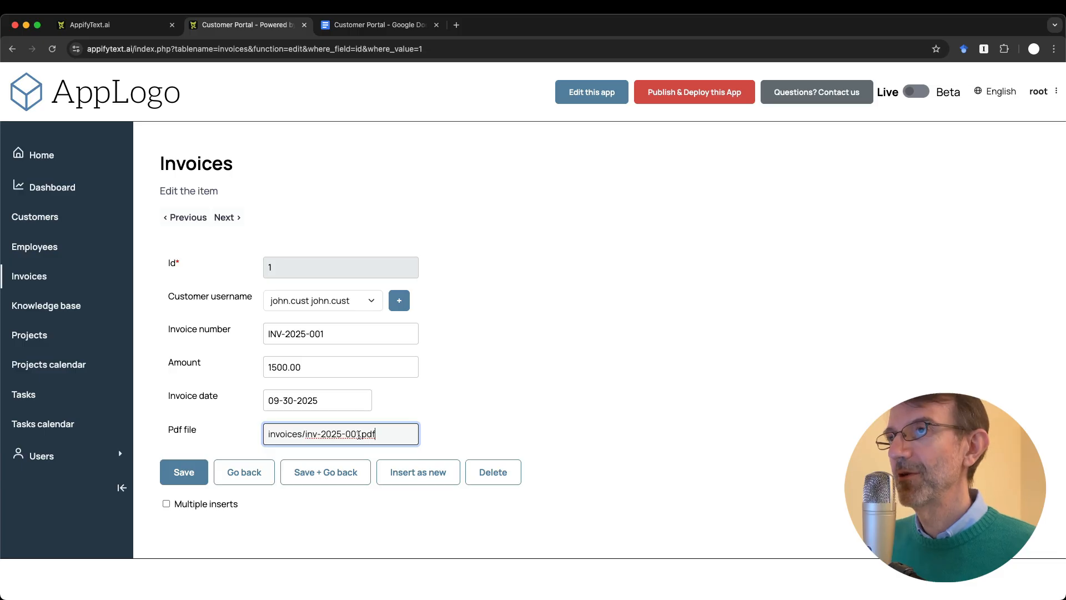
key(ctrl+Tab)
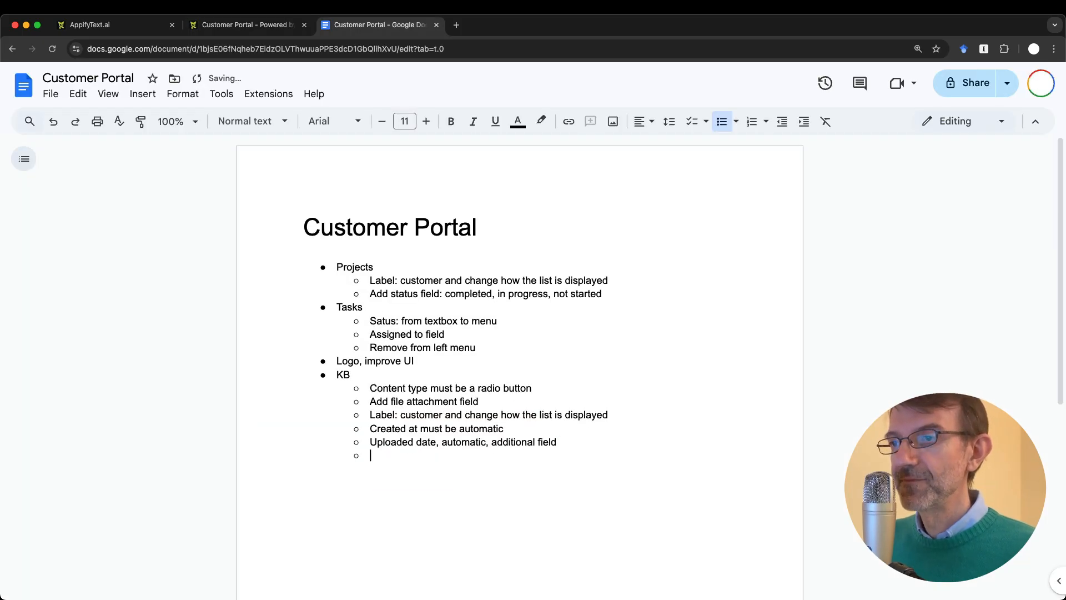
text(Invoice)
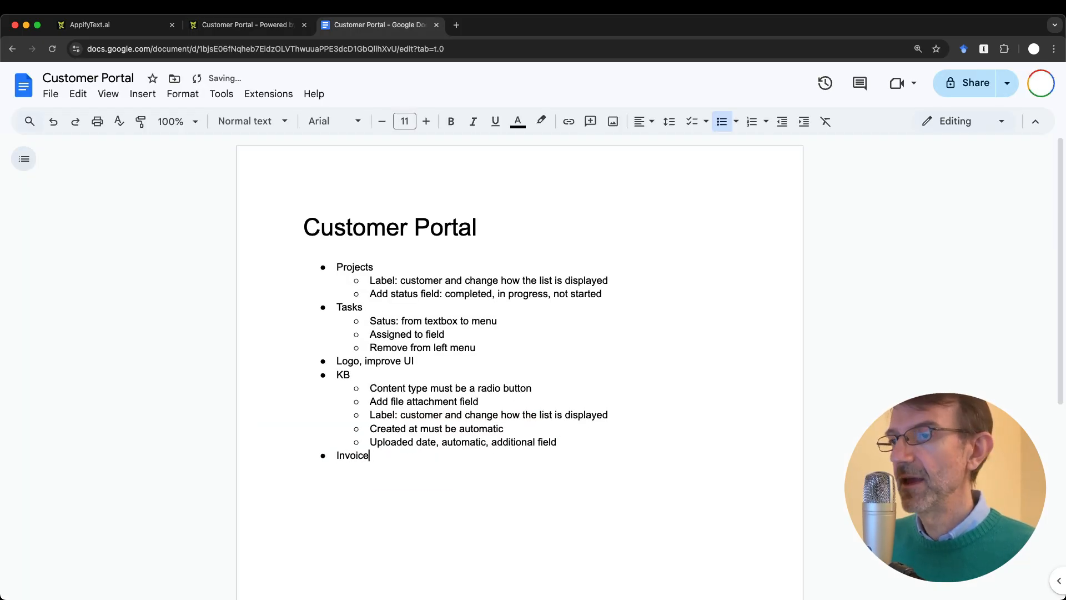
key(Return)
key(Tab)
key(ctrl+shift+Tab)
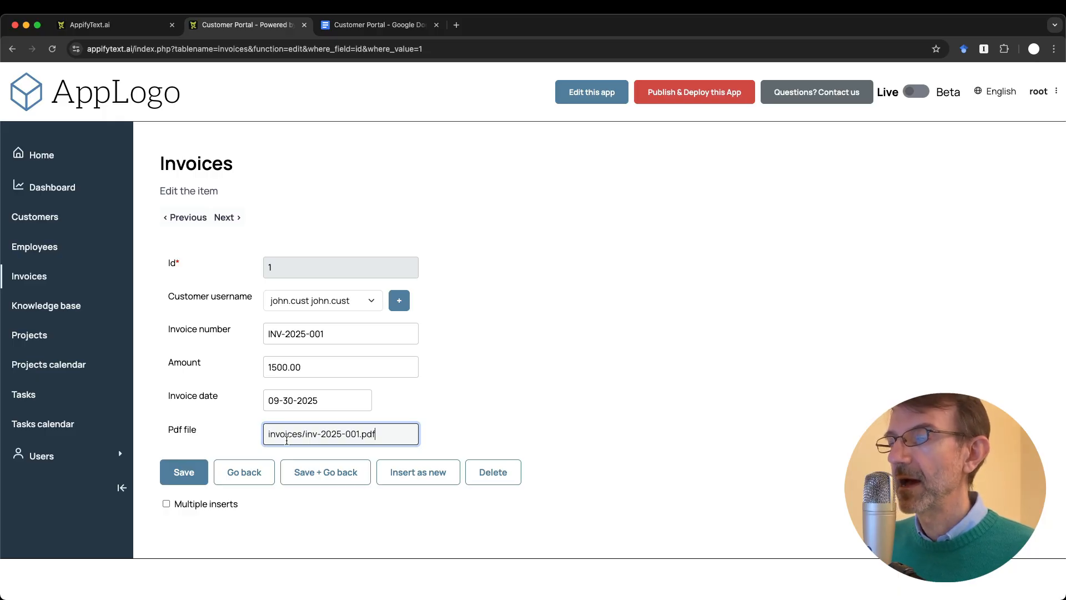
Step: Rename the heading 'Invoices' and add sub-item 'File must be attachment'
key(ctrl+Tab)
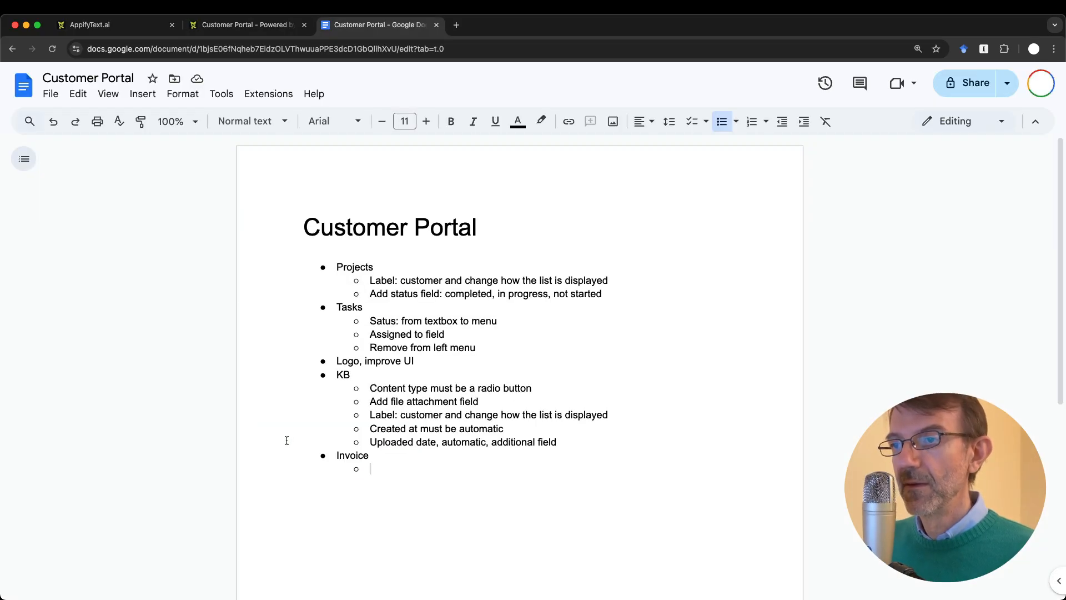
key(Up)
text(s)
key(Down)
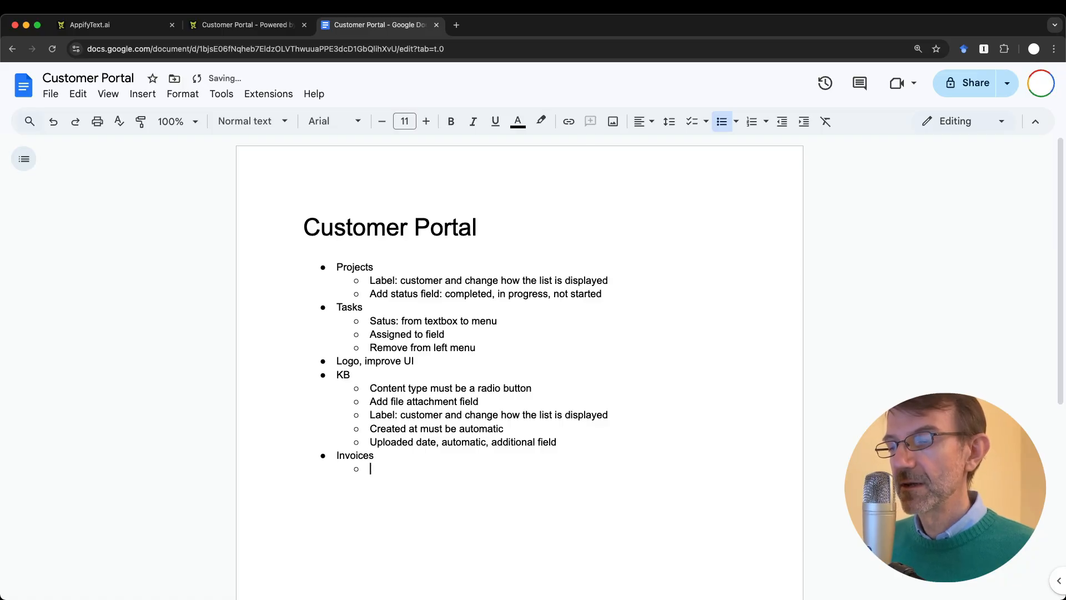
text(File must be attachment)
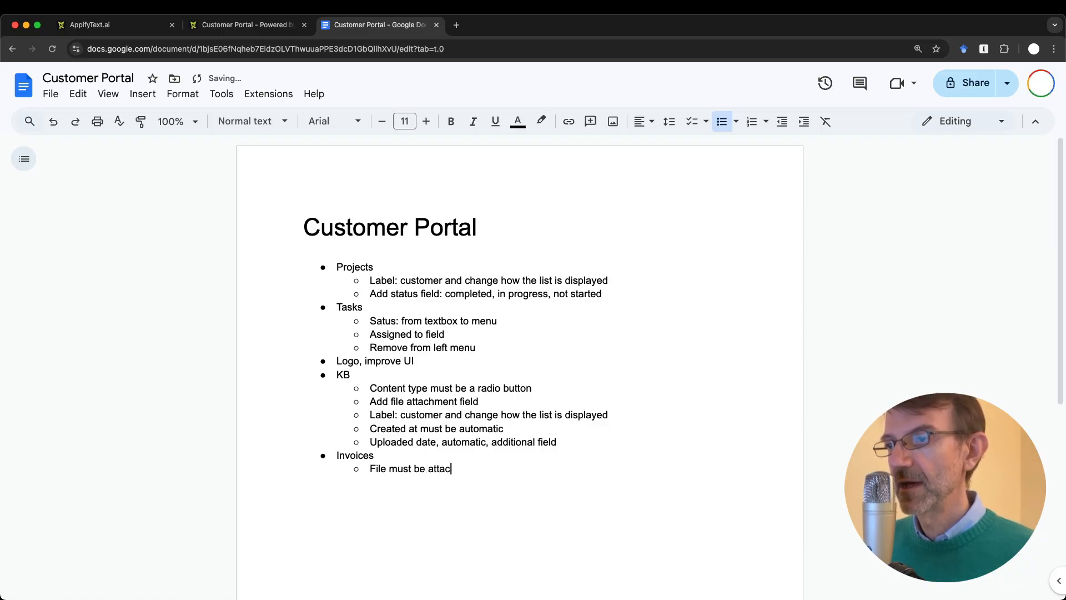
key(Return)
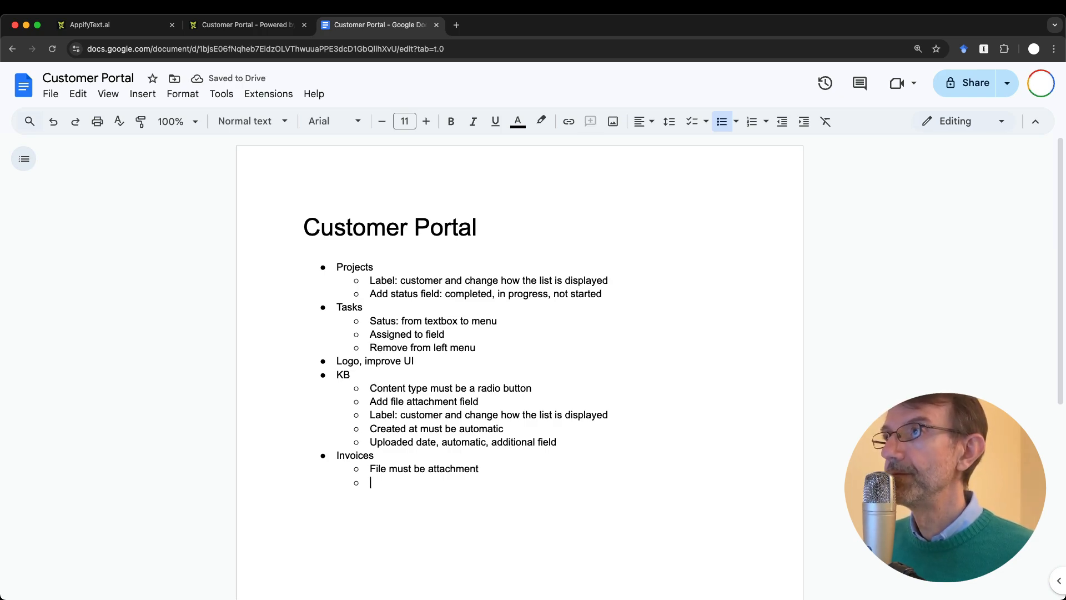
Step: Add the Invoices sub-item 'payment status: paid, pending, partial'
click(378, 442)
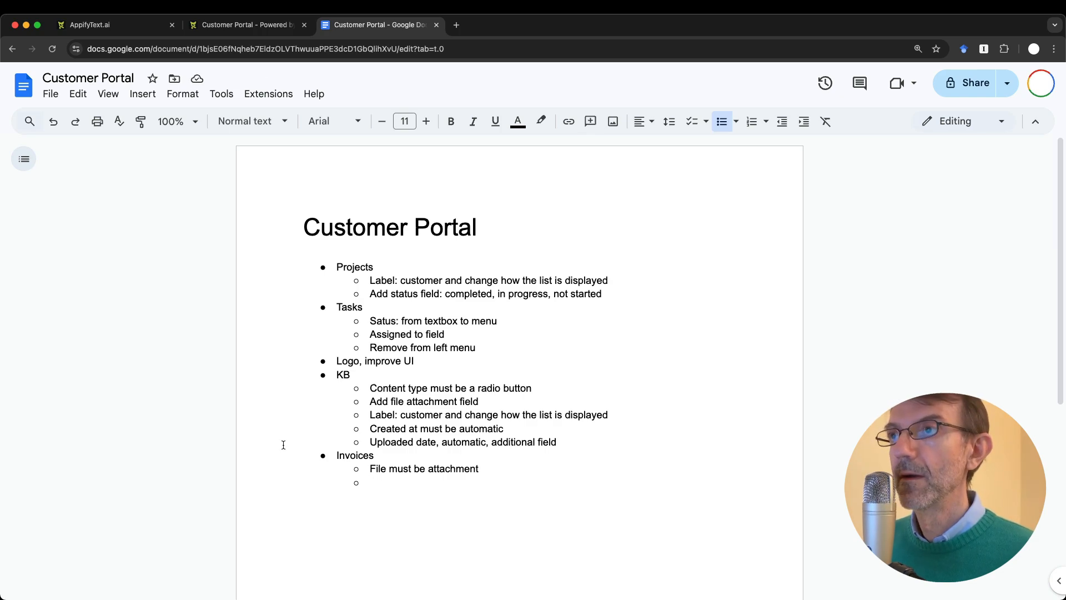
key(ctrl+shift+Tab)
click(438, 421)
key(ctrl+Tab)
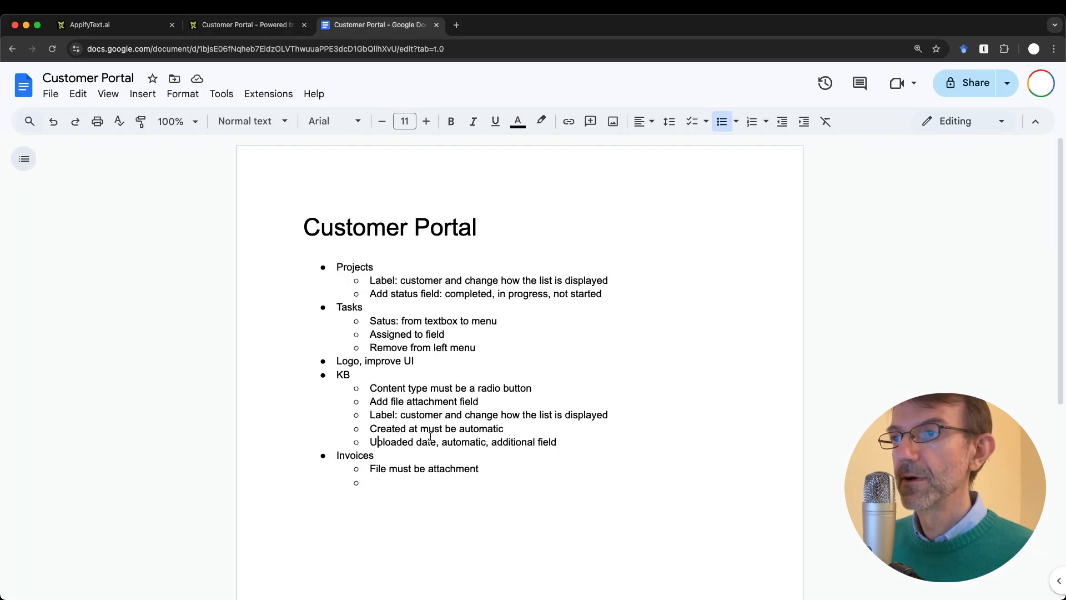
click(411, 484)
scroll(411, 483, down, 2)
text(payment statu)
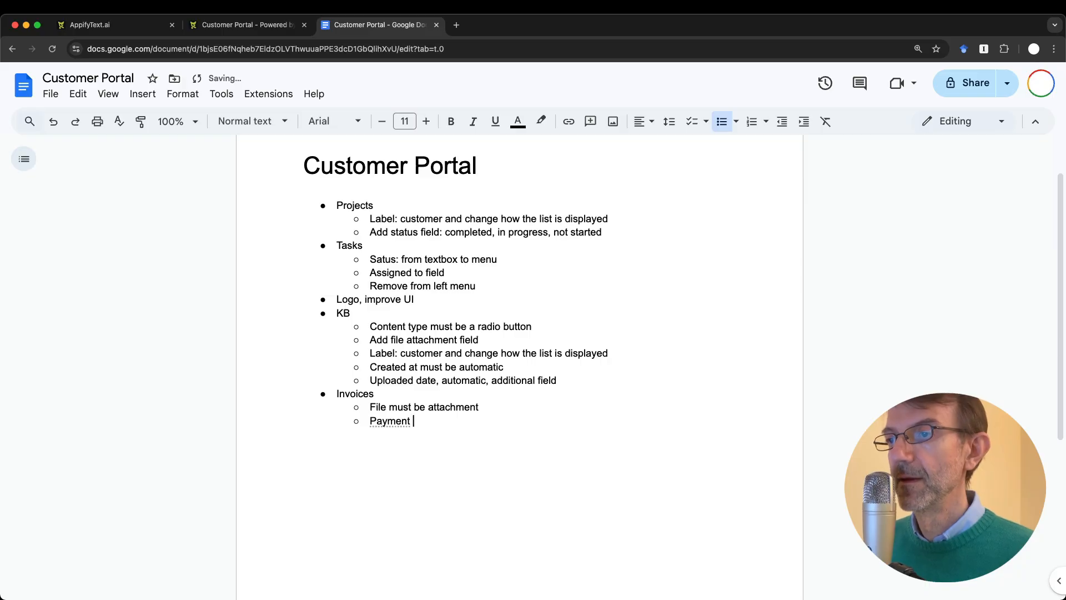
text(s: paid, pending)
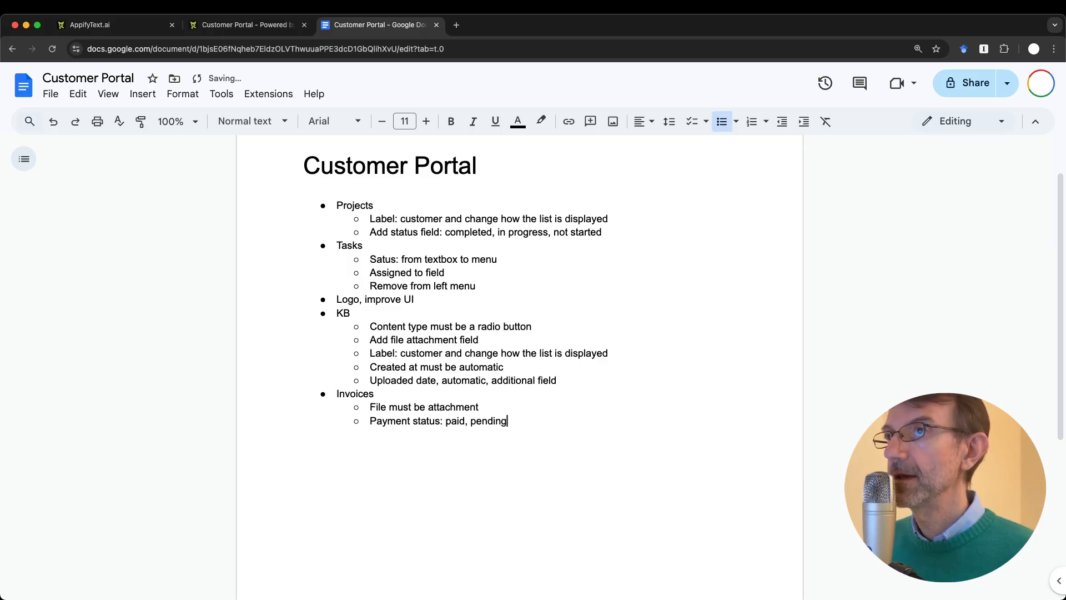
text(, parti)
key(BackSpace)
key(BackSpace)
text(tial)
key(Return)
Step: Add the Invoices sub-item 'Amount + TAXES, formula field'
key(ctrl+shift+Tab)
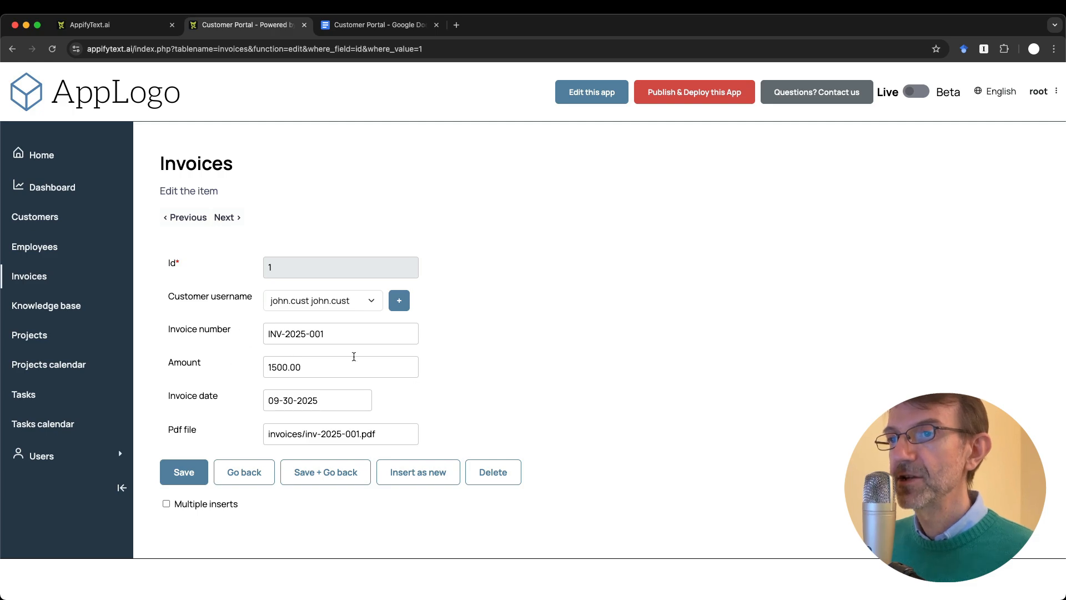
key(ctrl+Tab)
text(Amount +)
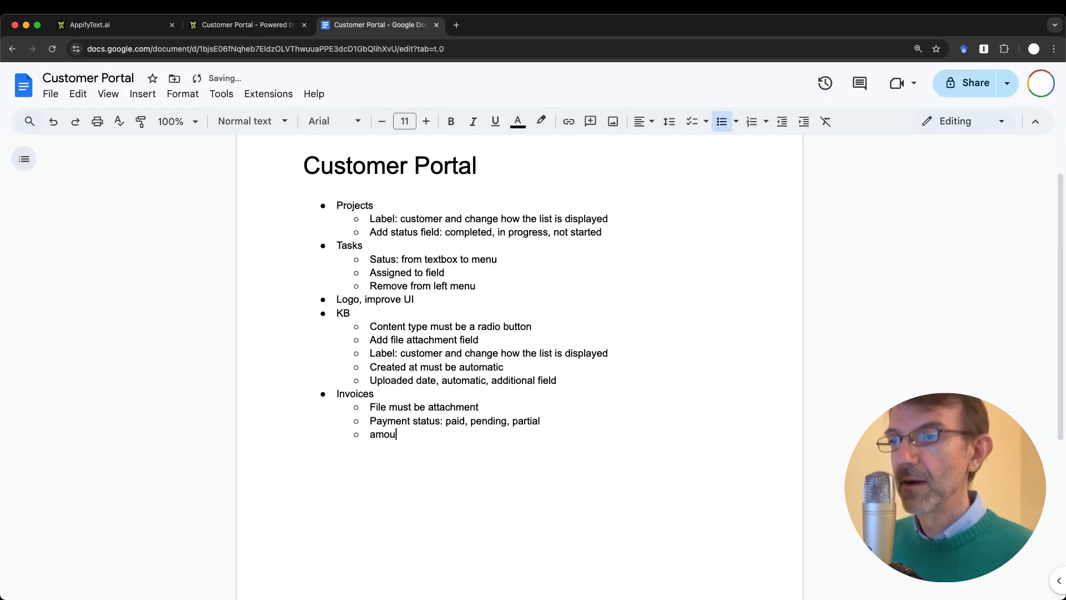
text( TAXES)
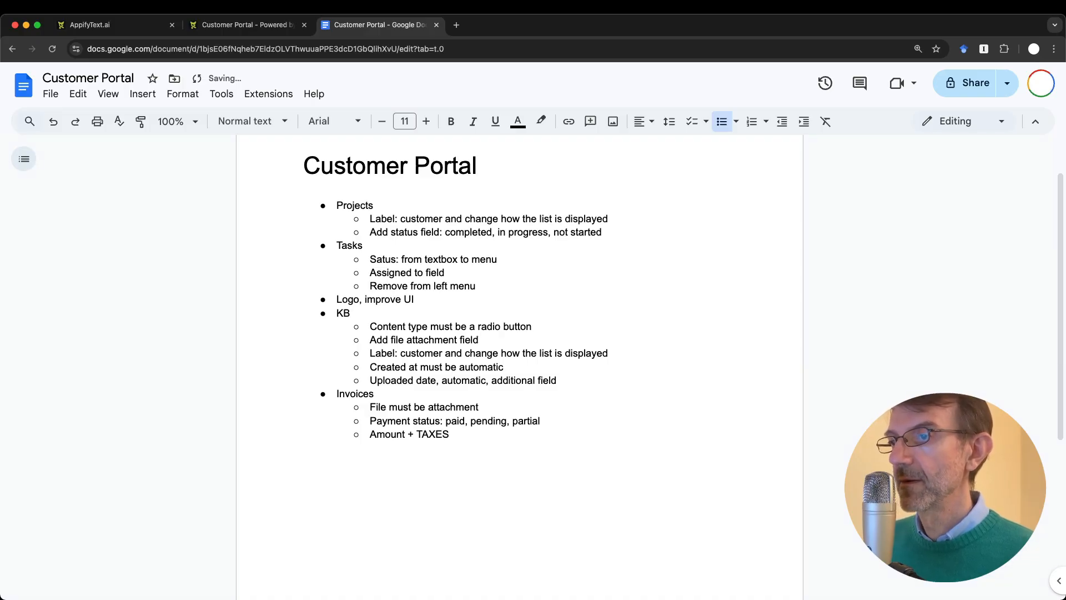
text(, formula field)
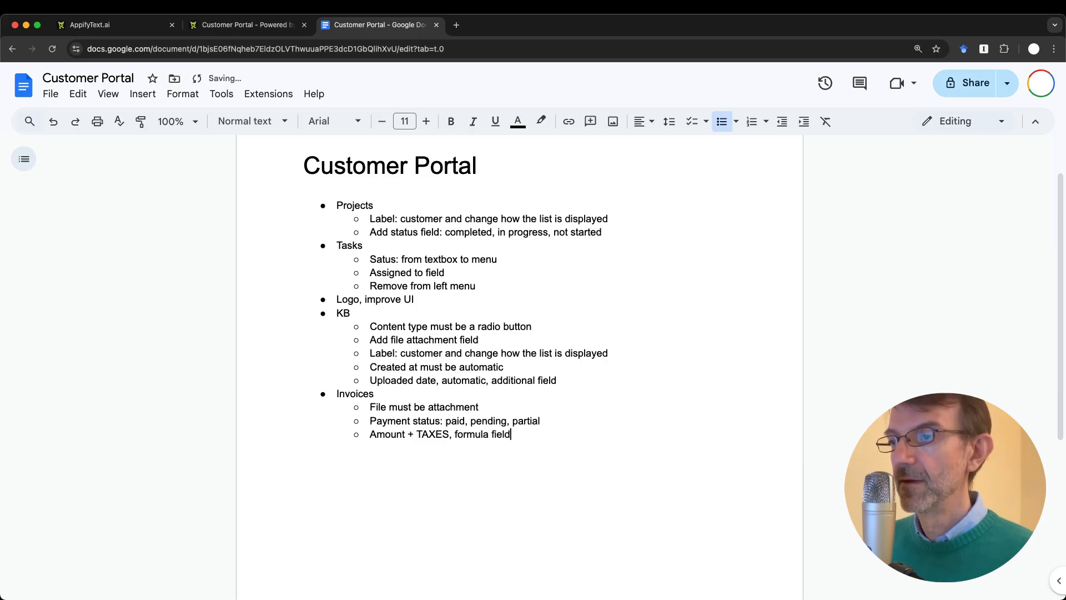
key(ctrl+shift+Tab)
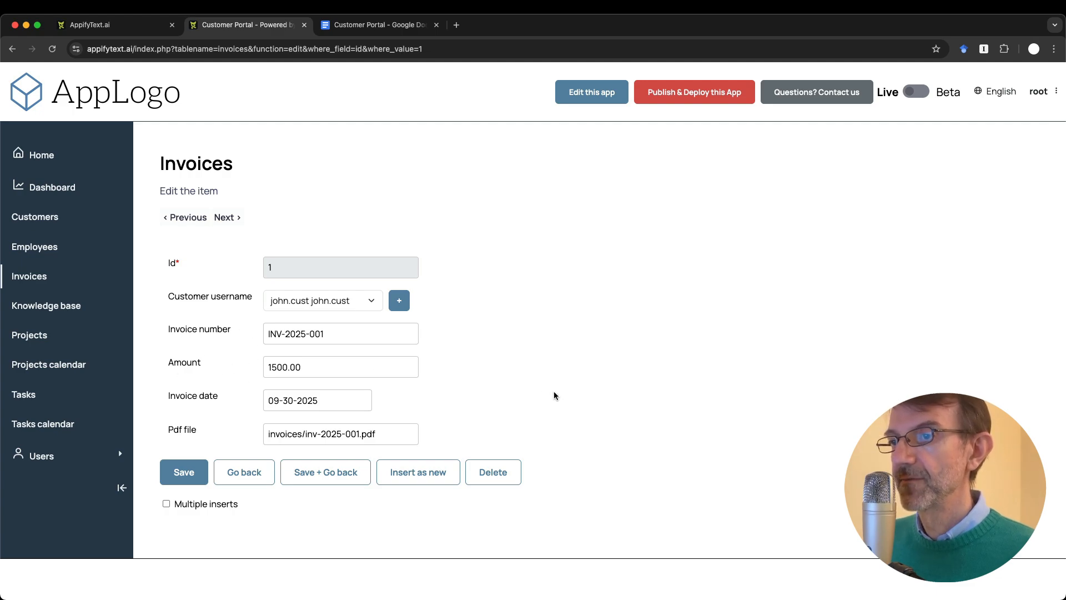
Step: Add a top-level notes bullet 'User roles and permissions'
click(361, 25)
click(557, 435)
key(Return)
key(shift+Tab)
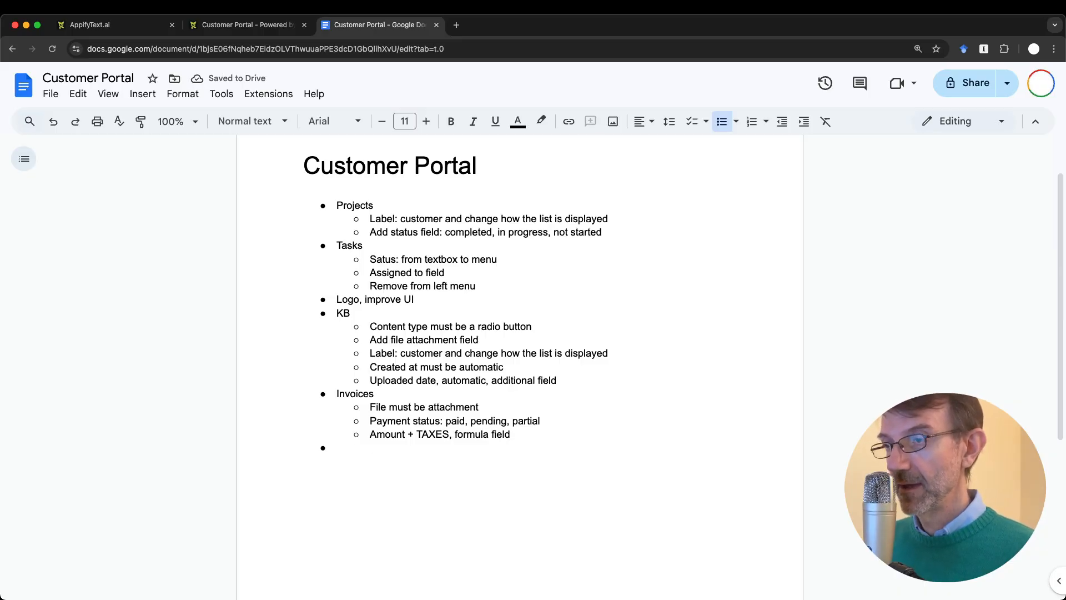
text(Users)
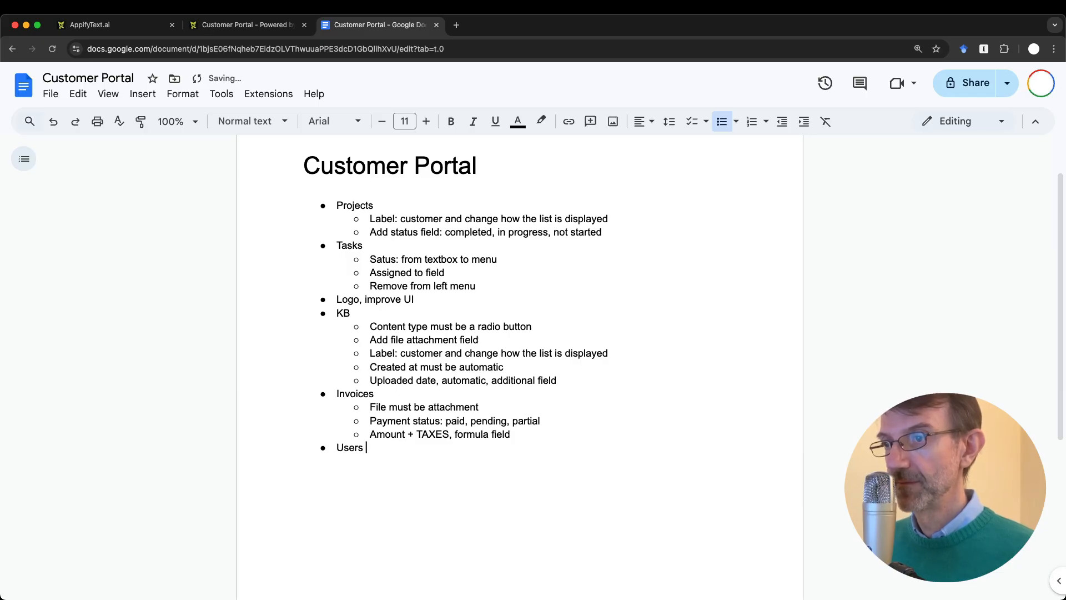
key(BackSpace)
text(roles an)
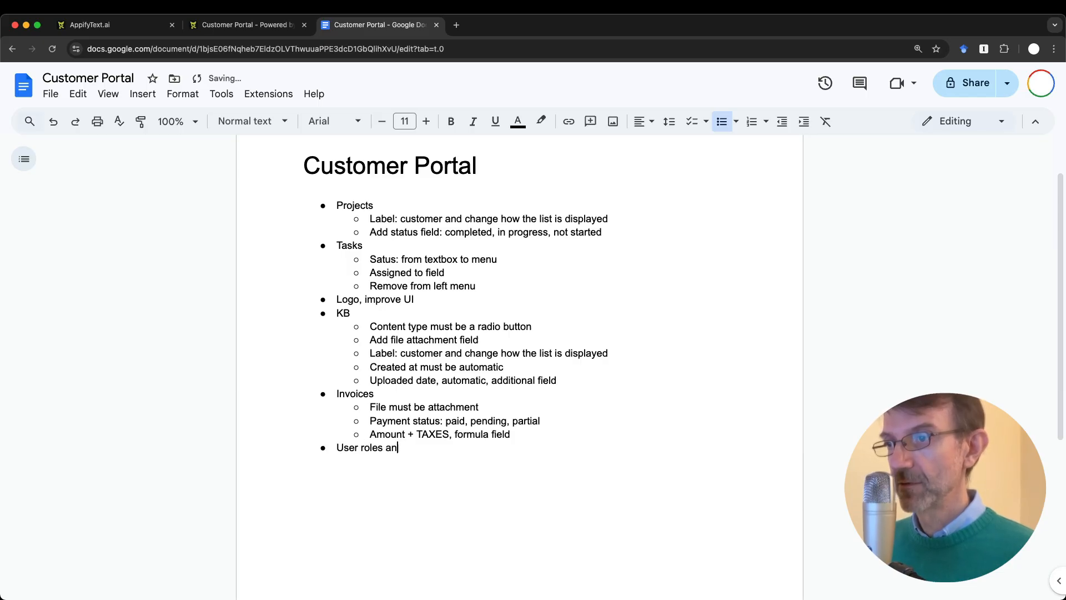
text(d permissions)
key(ctrl+shift+Tab)
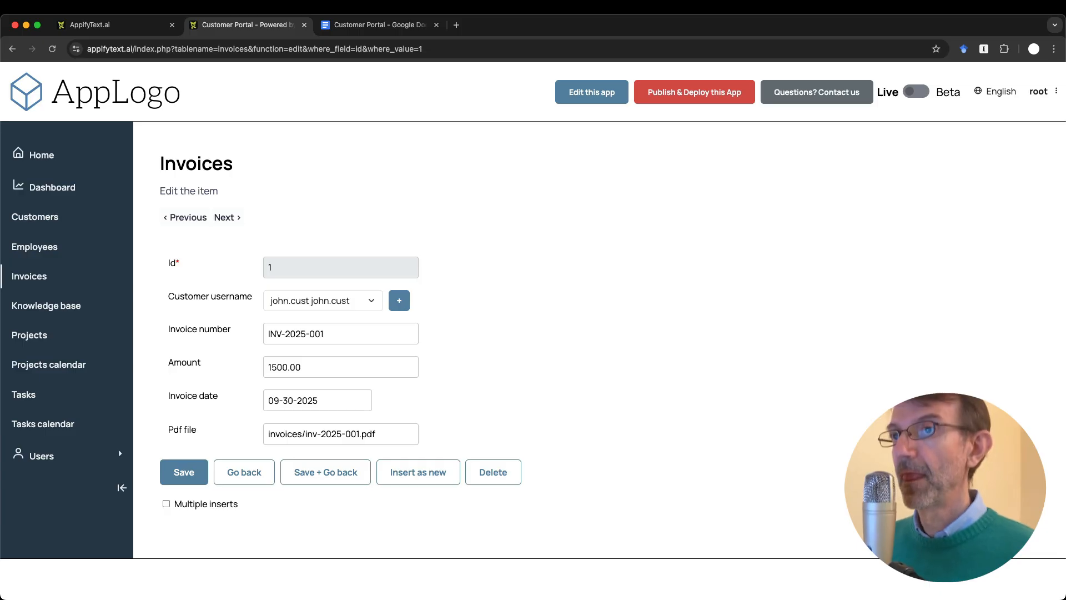
click(50, 454)
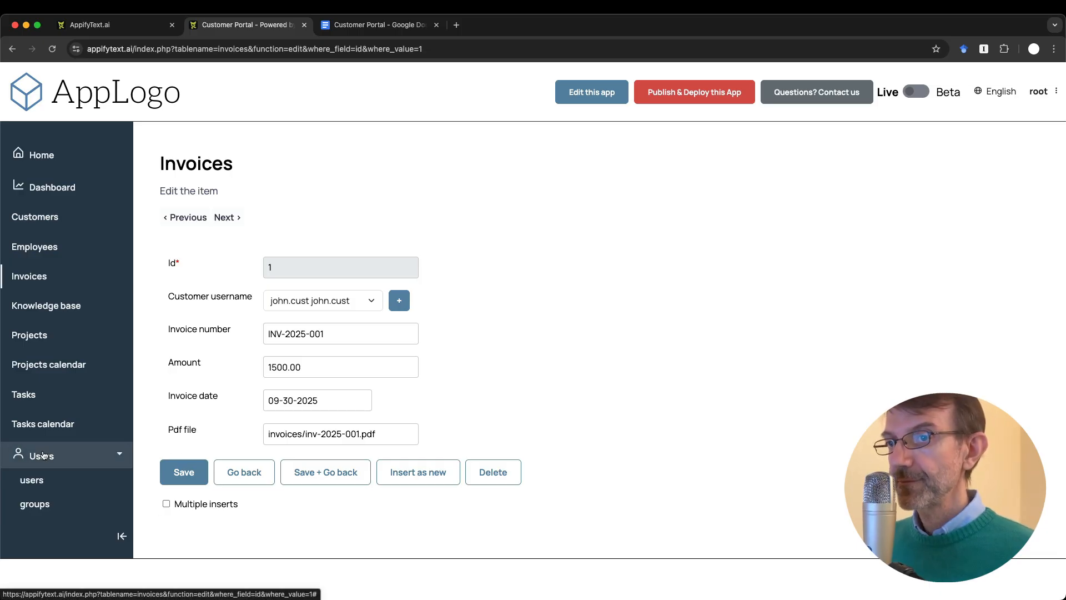
click(40, 509)
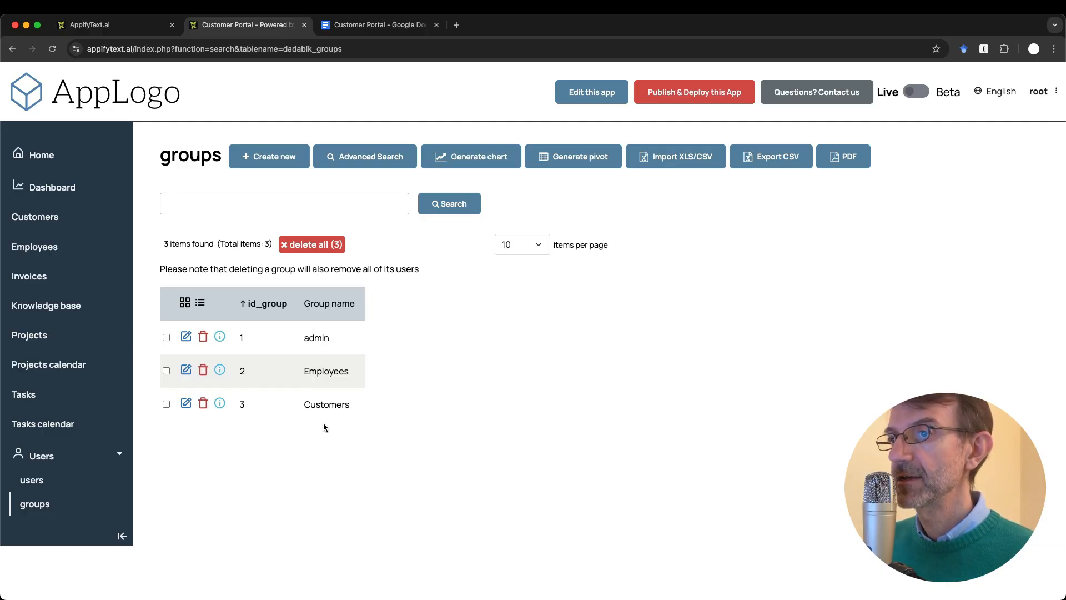
click(31, 481)
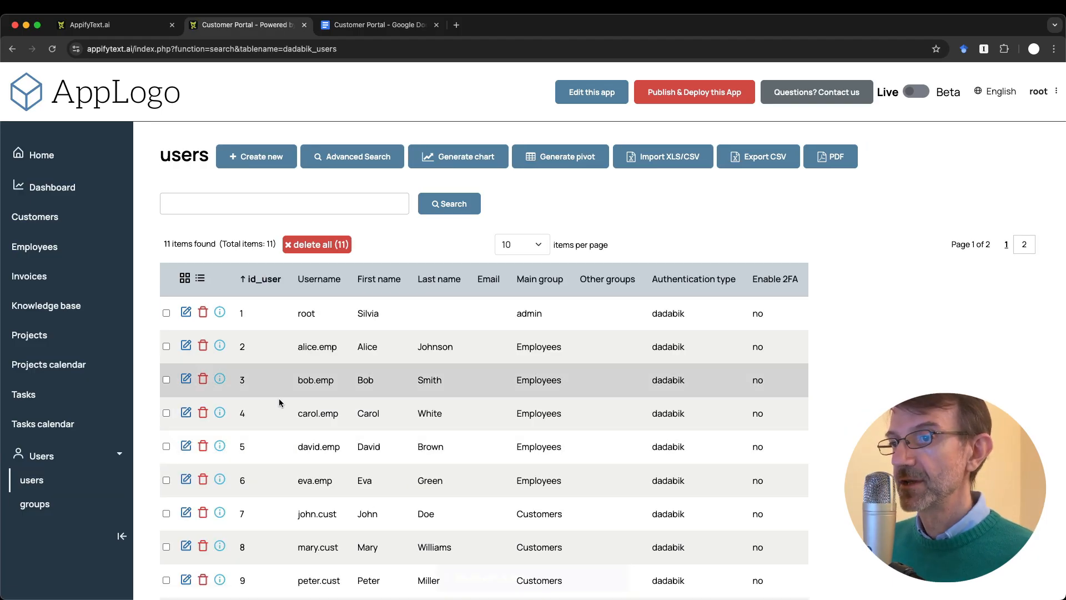
scroll(383, 450, down, 3)
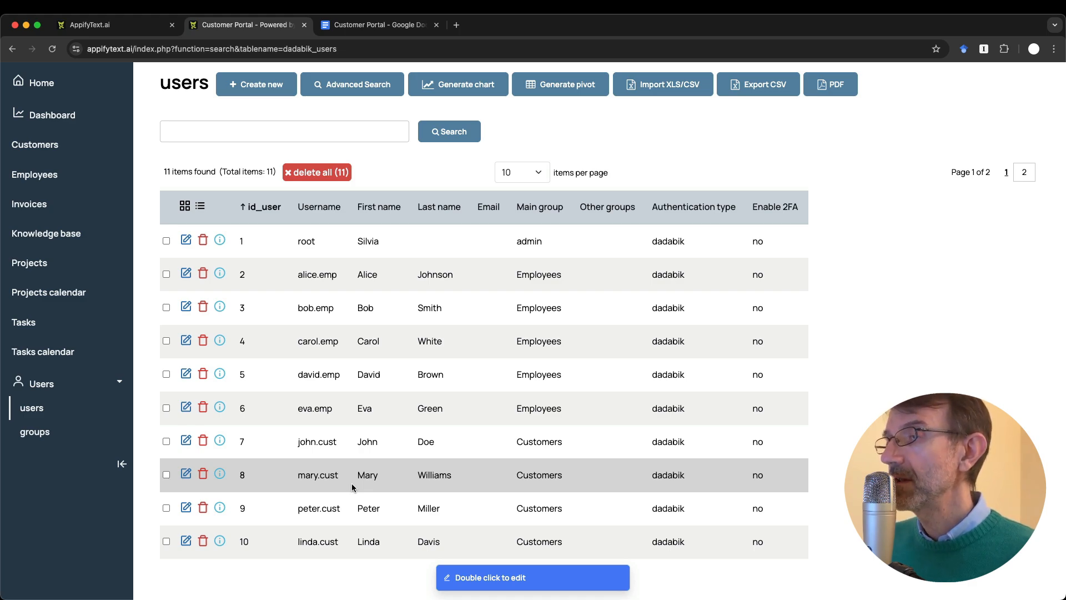
scroll(352, 487, up, 3)
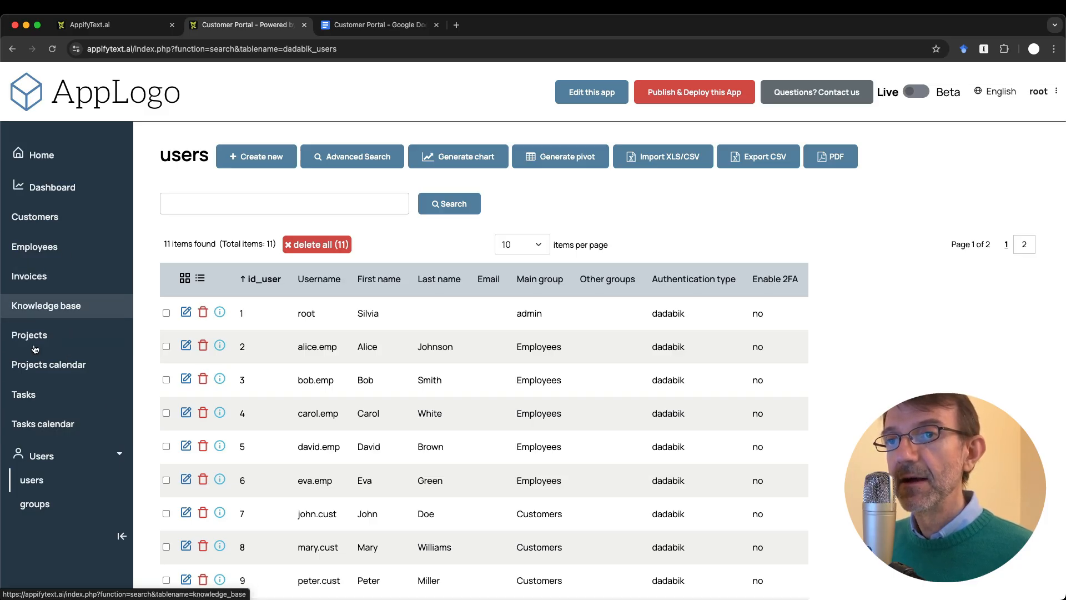
Step: Browse the Projects calendar and the Projects list
click(87, 368)
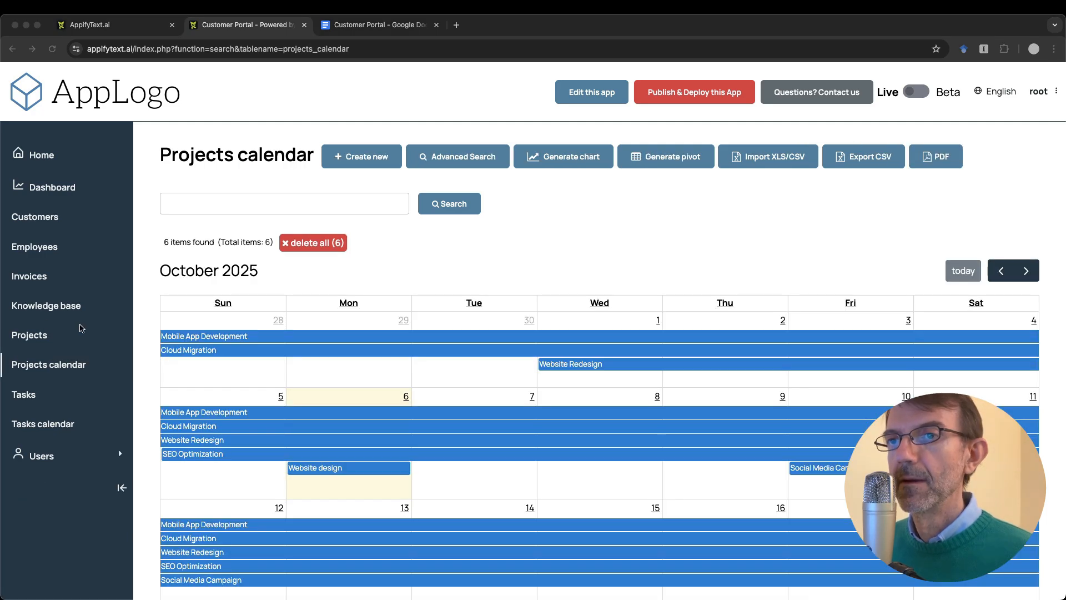
click(30, 335)
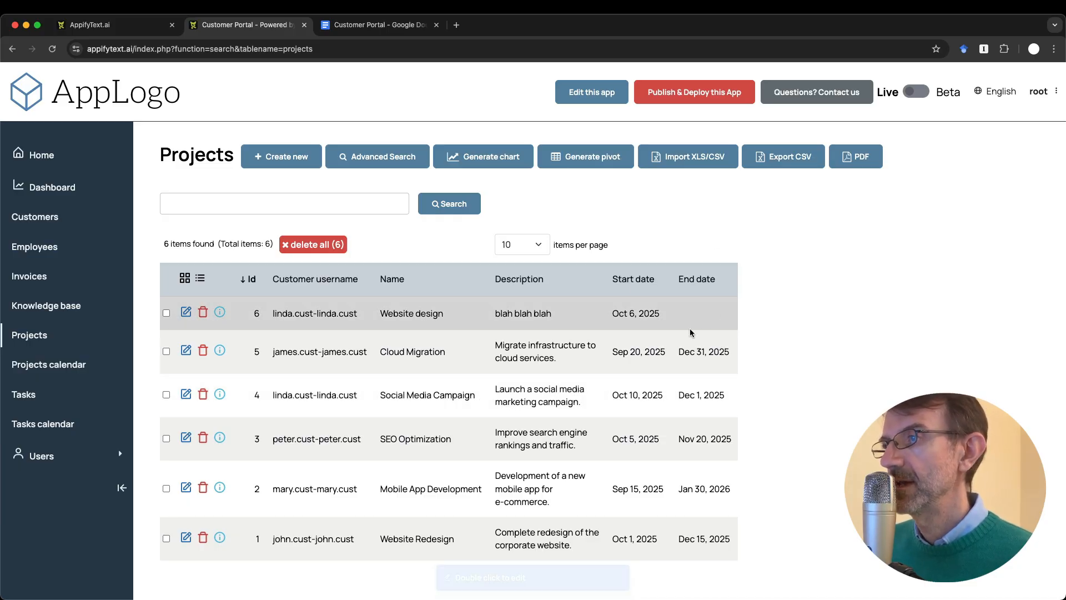
click(62, 369)
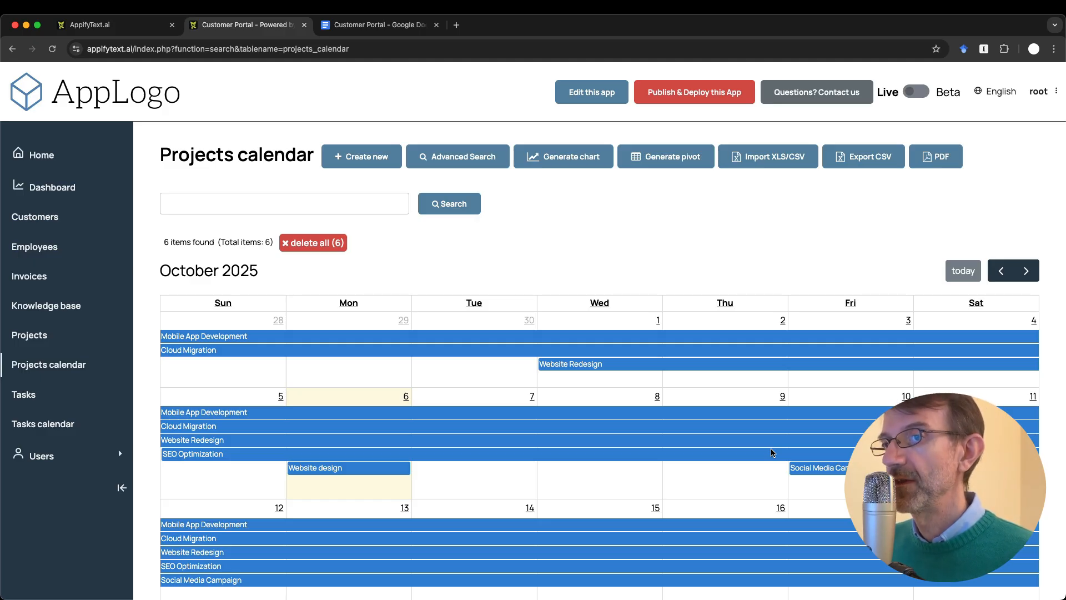
Step: Open the Tasks calendar, view the Design Mockups task, and briefly check the notes
click(24, 397)
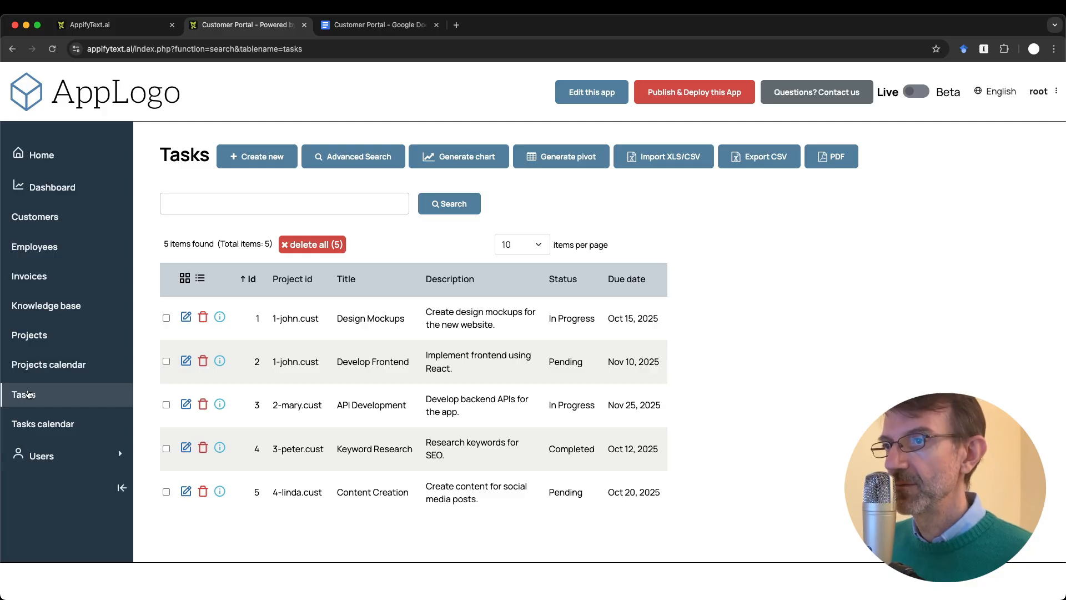
click(68, 423)
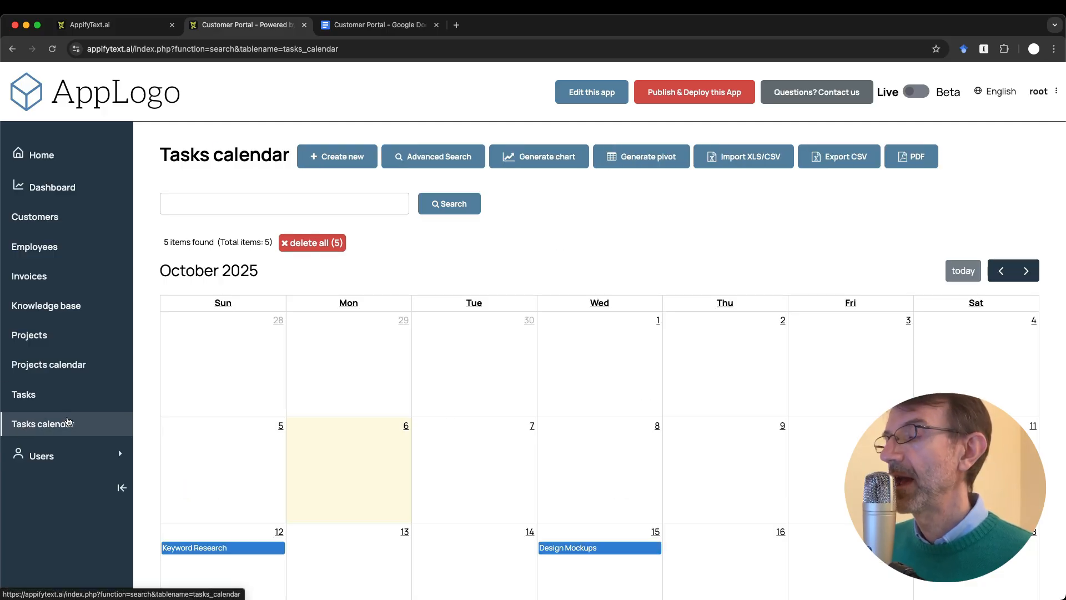
scroll(225, 434, down, 3)
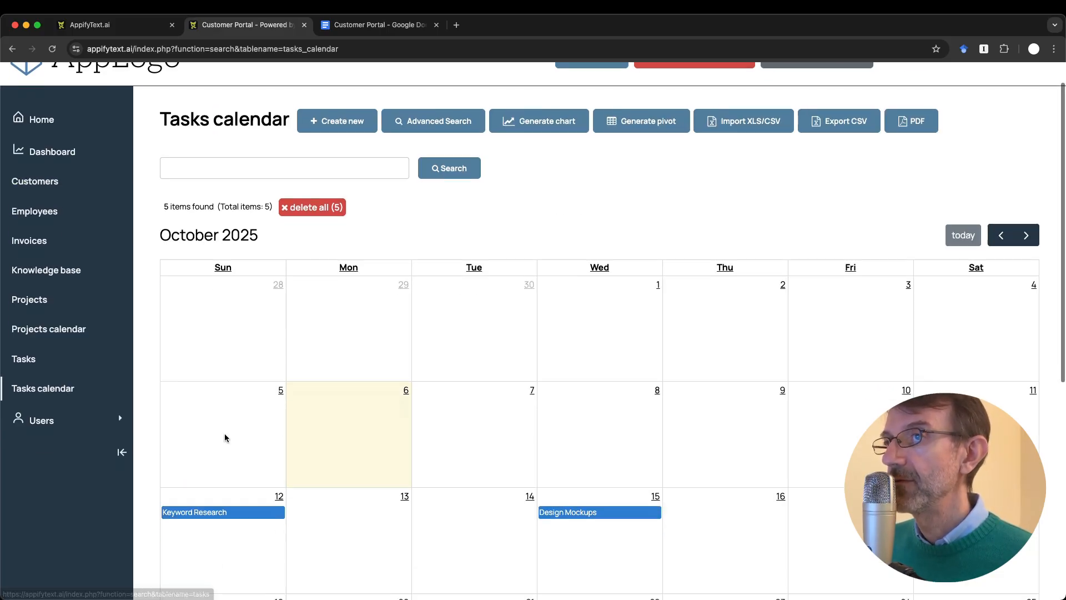
scroll(500, 528, down, 3)
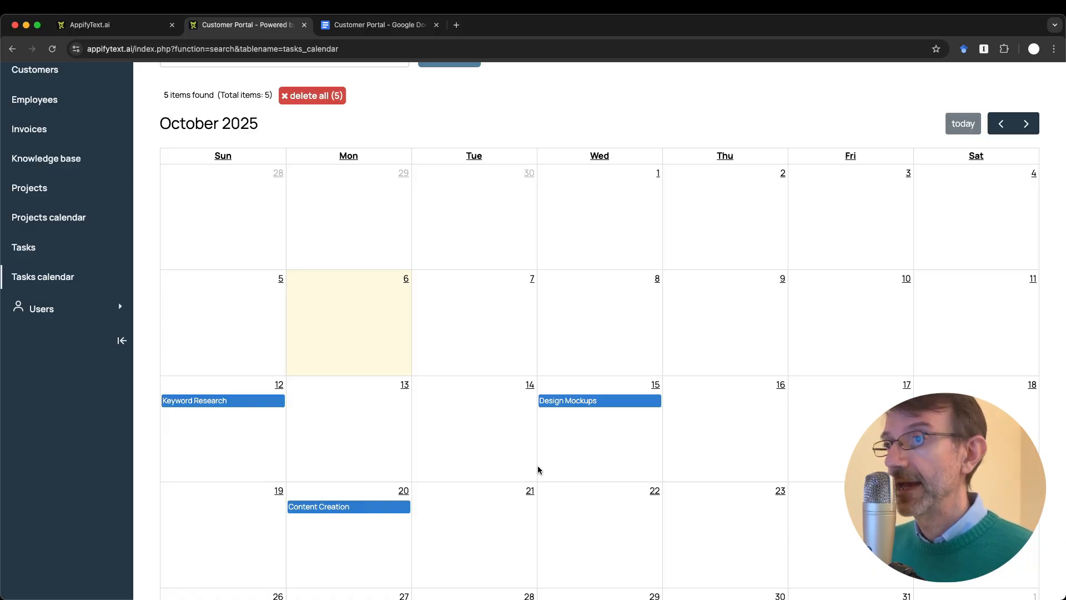
click(573, 400)
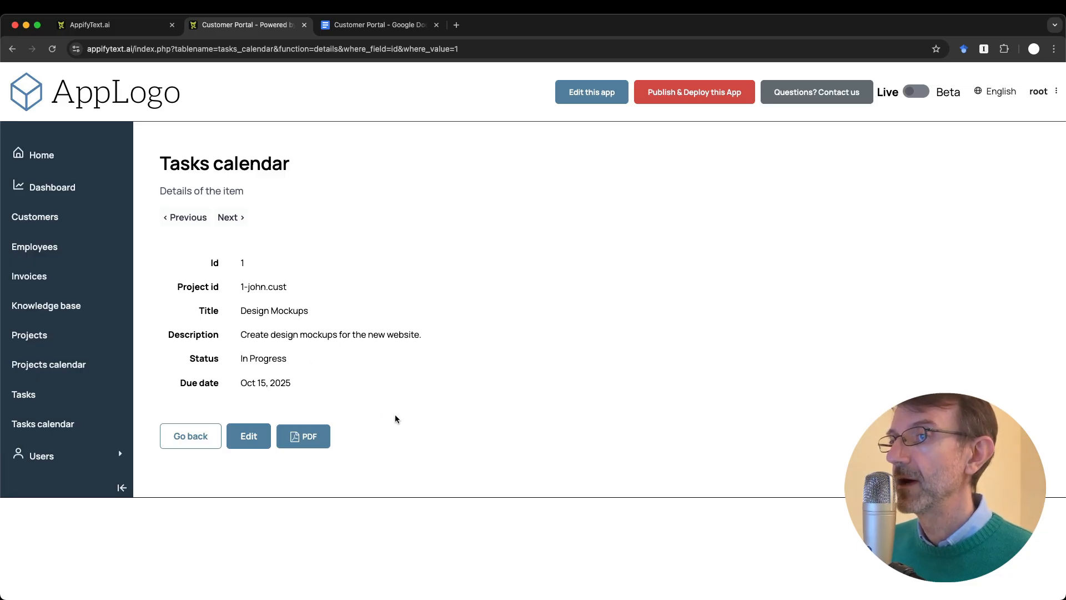
click(191, 436)
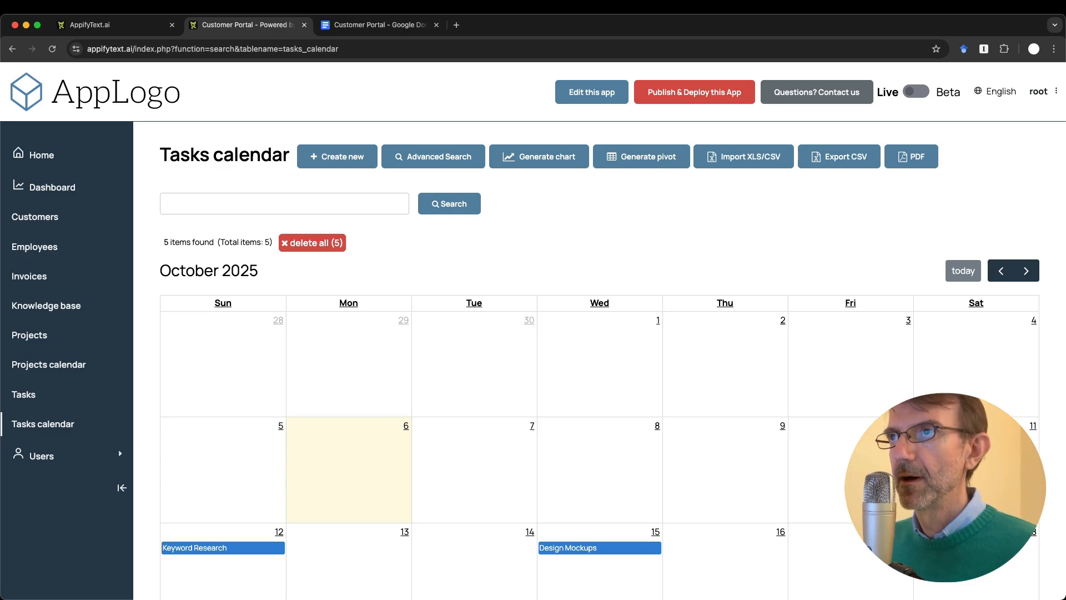
click(377, 24)
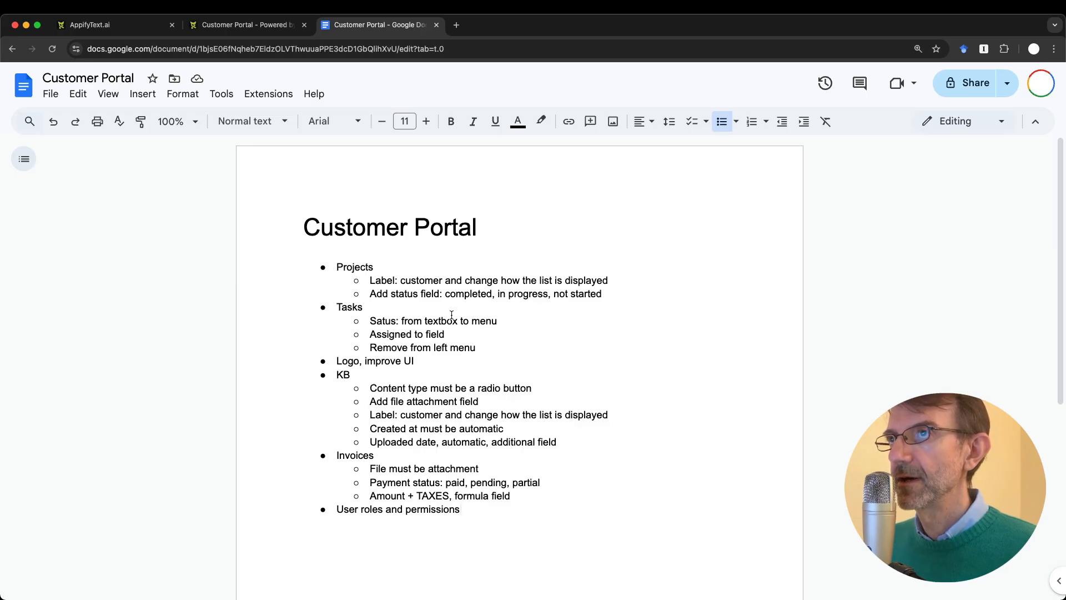
key(ctrl+shift+Tab)
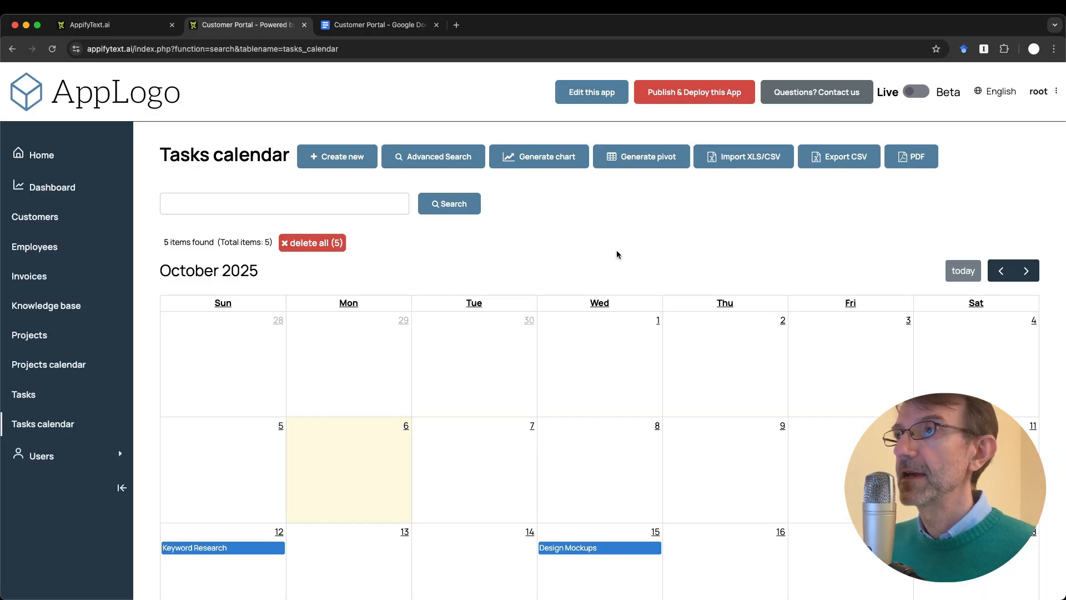
Step: Open the app's DEV AREA in a new tab via Edit this app
super+click(594, 99)
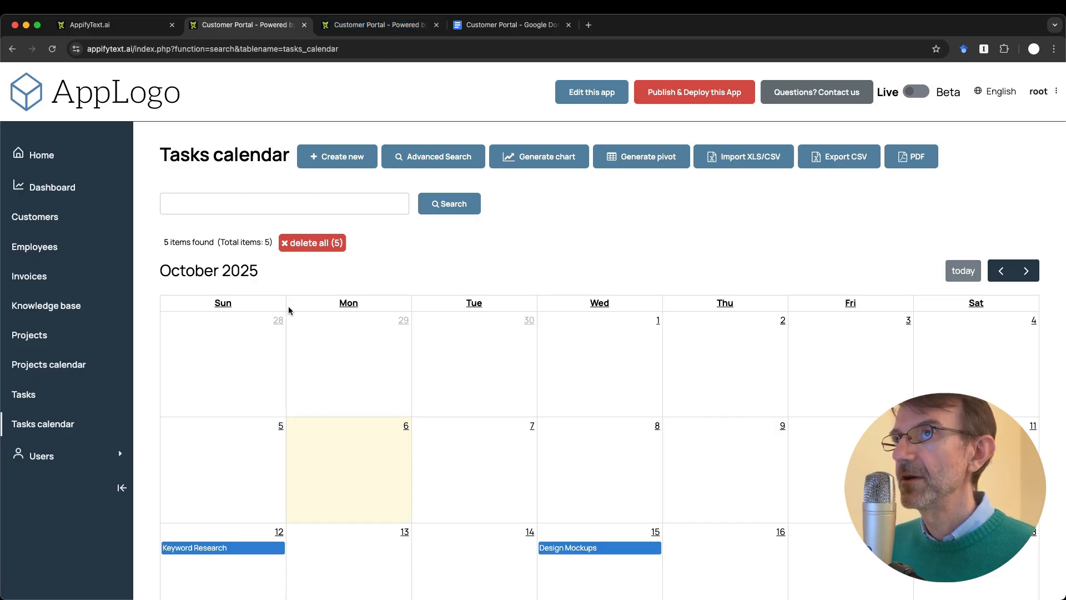
key(ctrl+Tab)
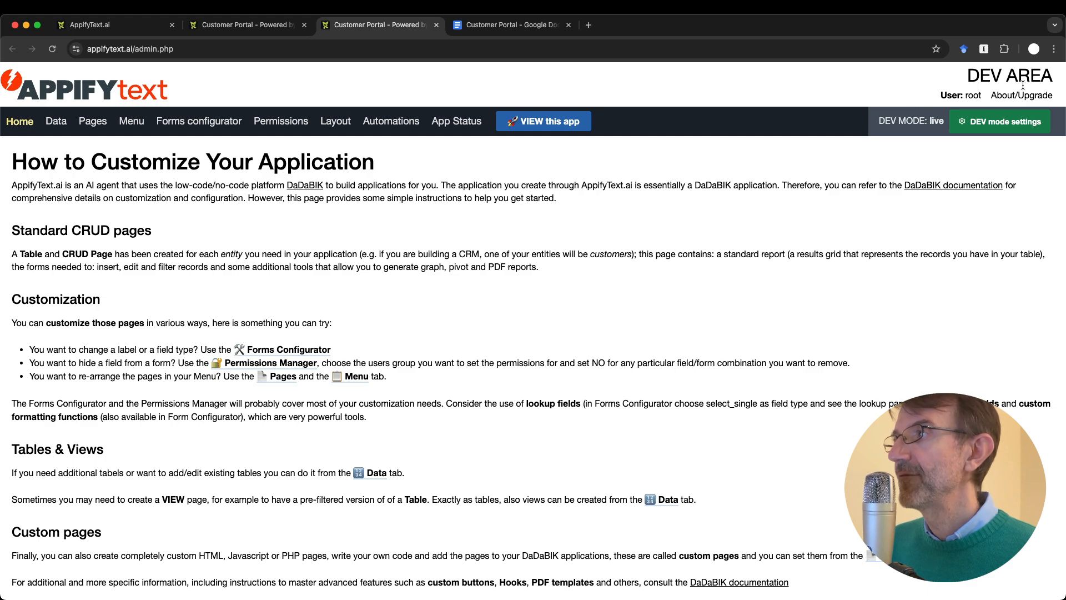
key(ctrl+shift+Tab)
key(ctrl+Tab)
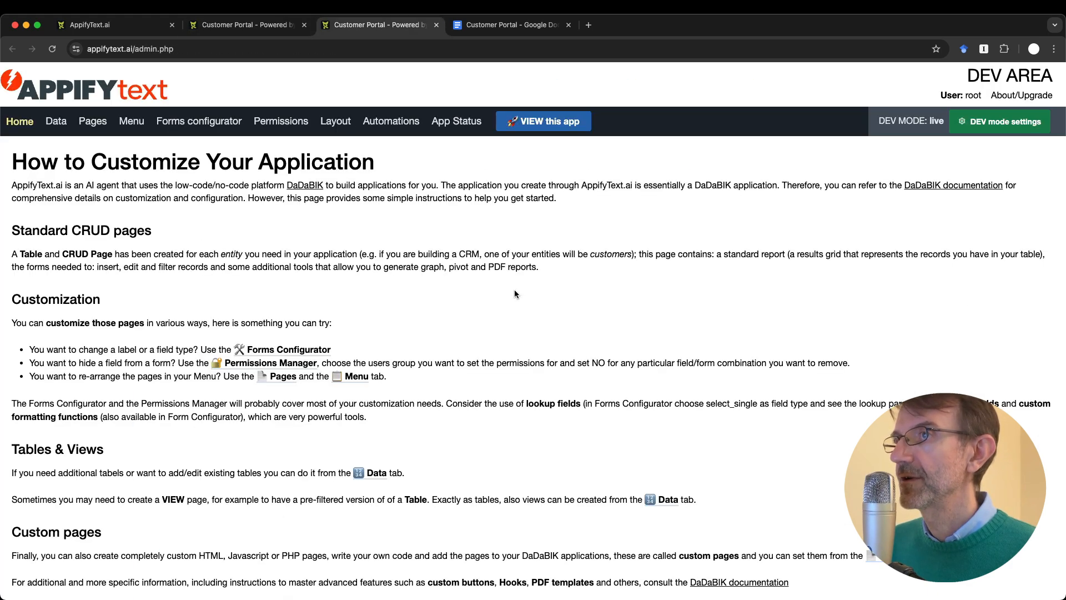
Step: Browse Data and Pages, then open the Forms configurator for the customers table
click(56, 121)
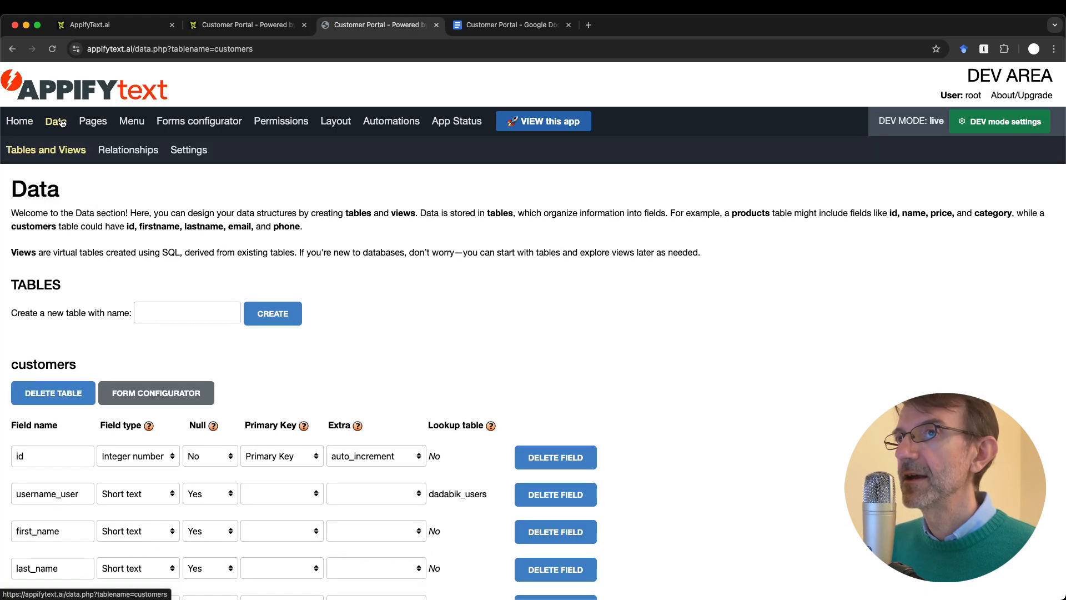
click(100, 120)
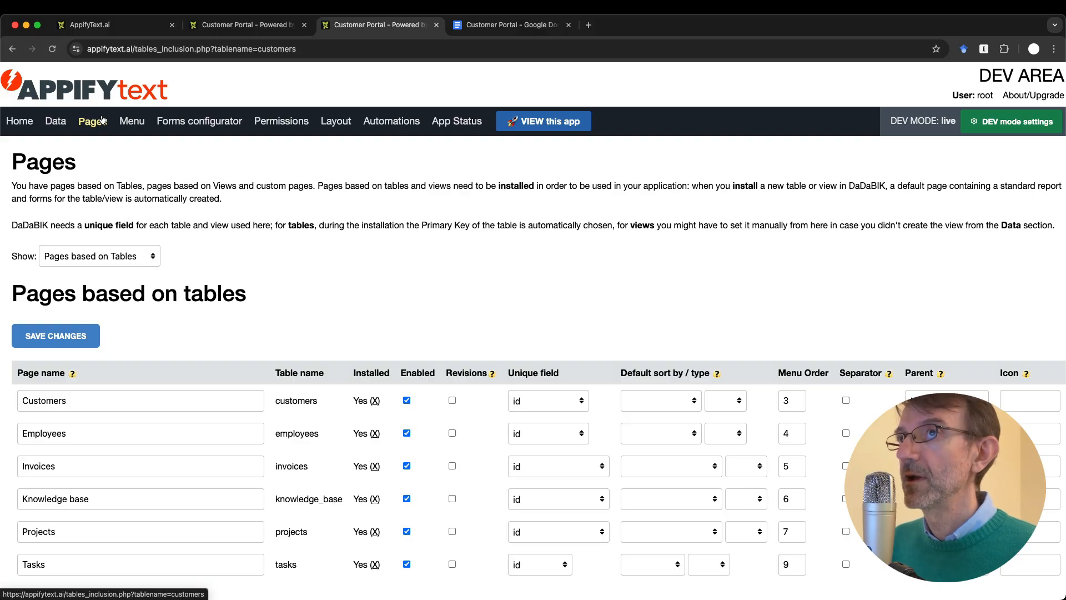
key(ctrl+shift+Tab)
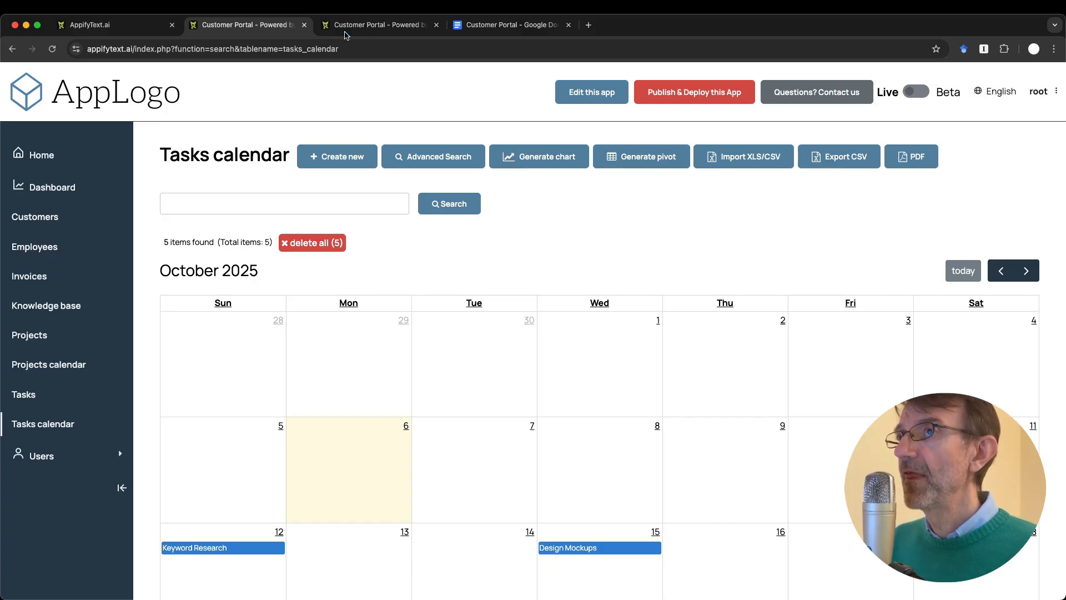
click(362, 26)
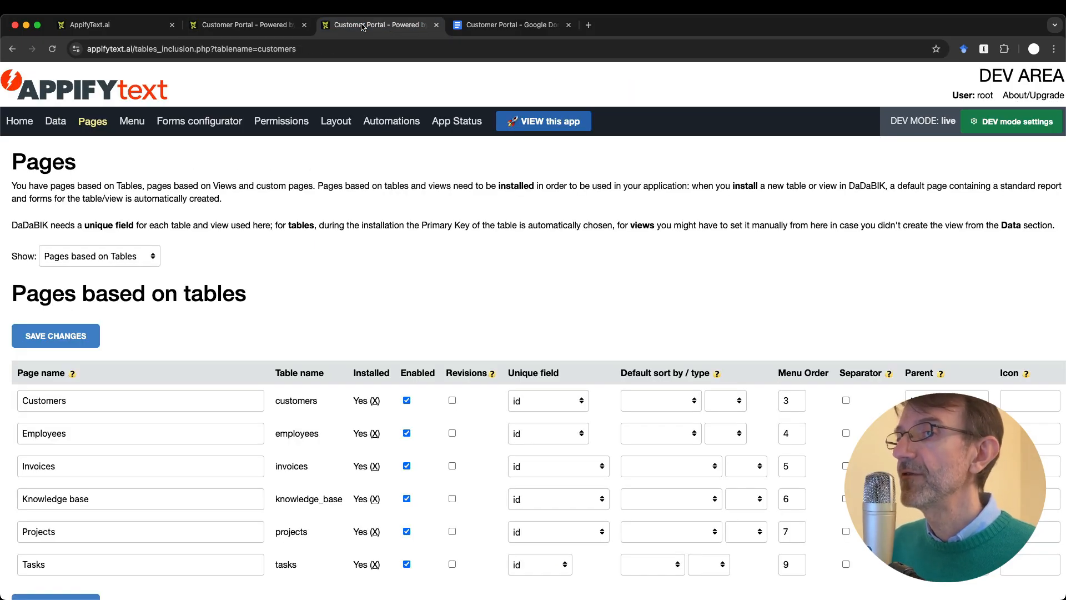
click(188, 126)
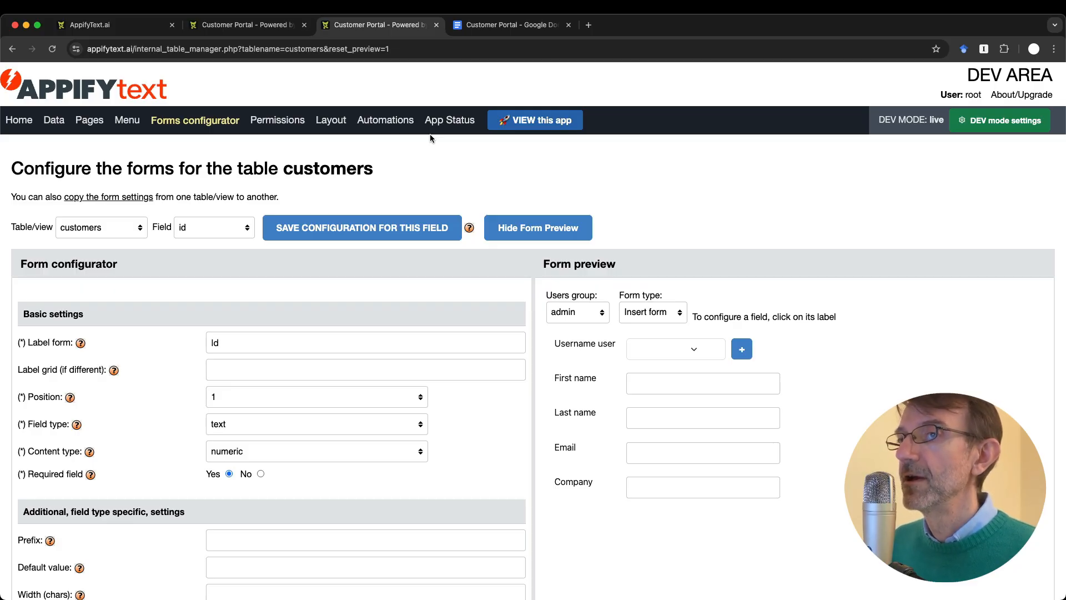
Step: Switch the forms configurator to the projects table, then check the notes
click(94, 225)
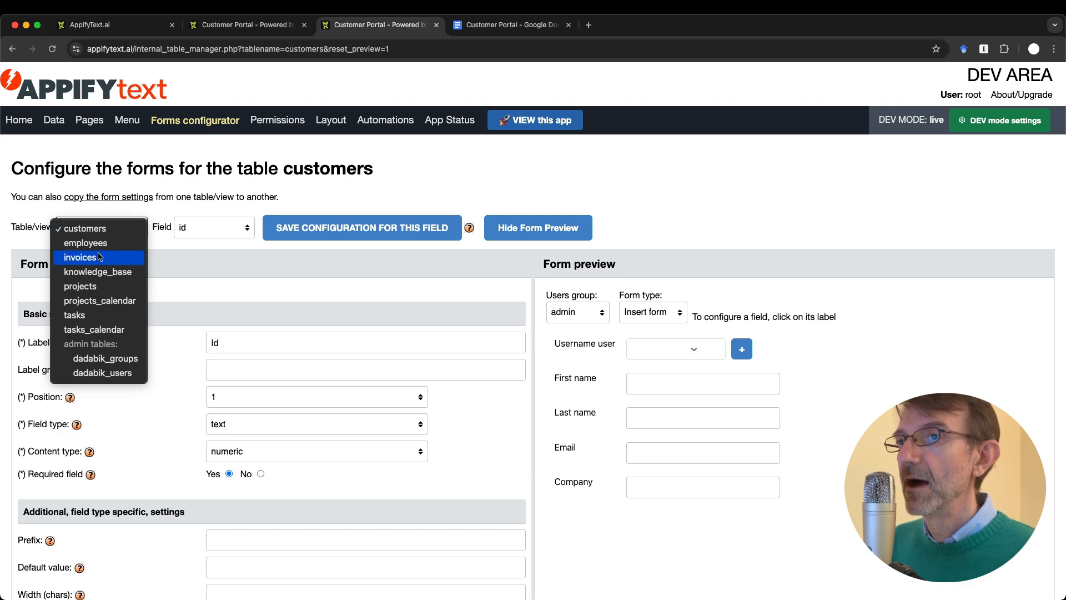
click(81, 286)
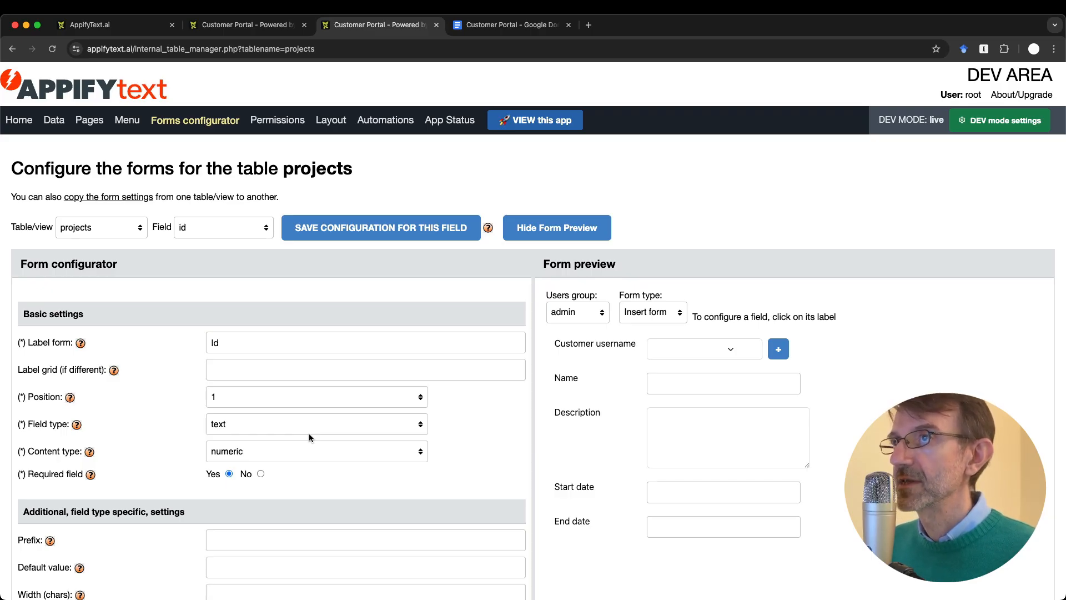
key(ctrl+Tab)
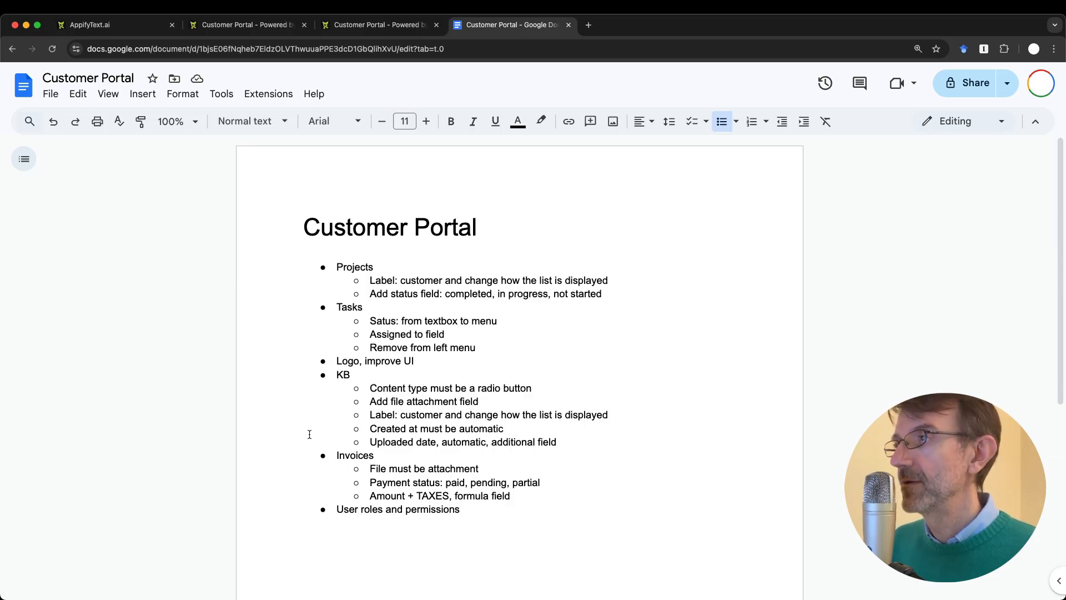
Step: Cycle through the configurator and summary tabs, ending on the Customer Portal Tasks calendar
key(ctrl+shift+Tab)
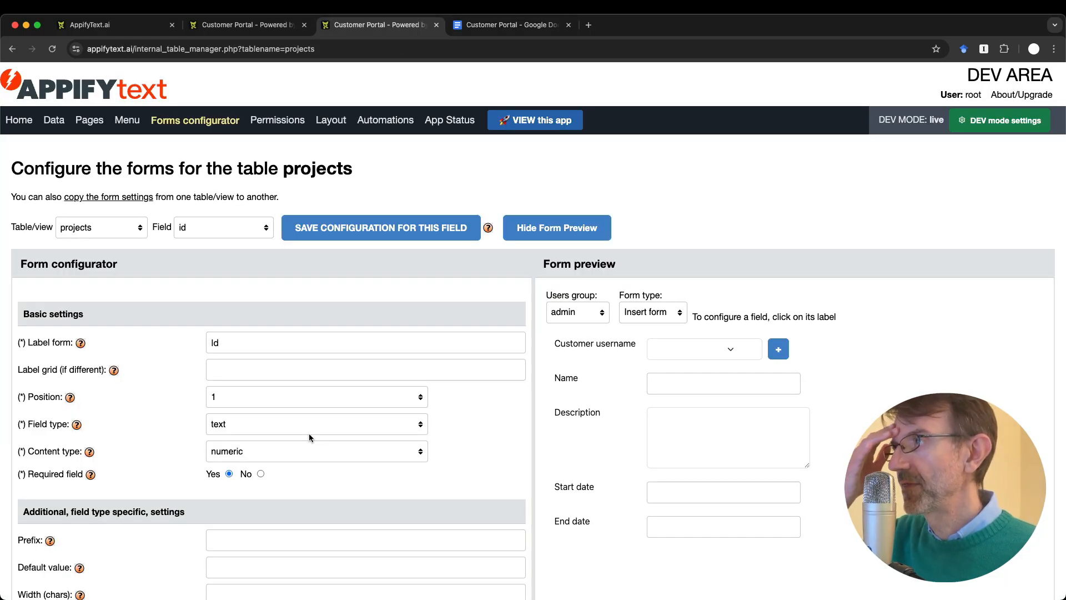
key(ctrl+shift+Tab)
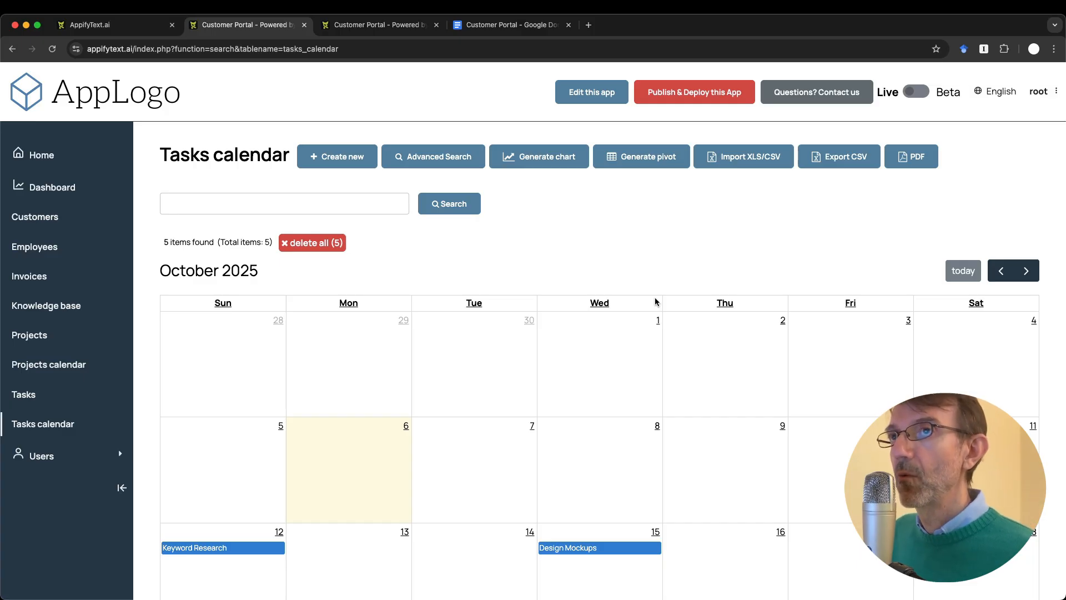
key(ctrl+shift+Tab)
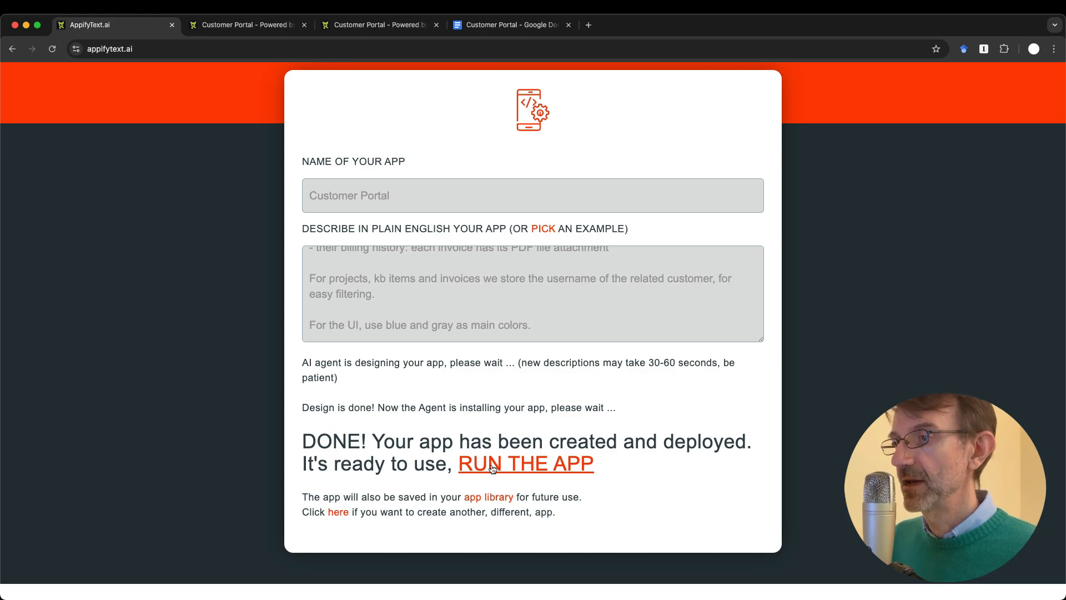
key(ctrl+Tab)
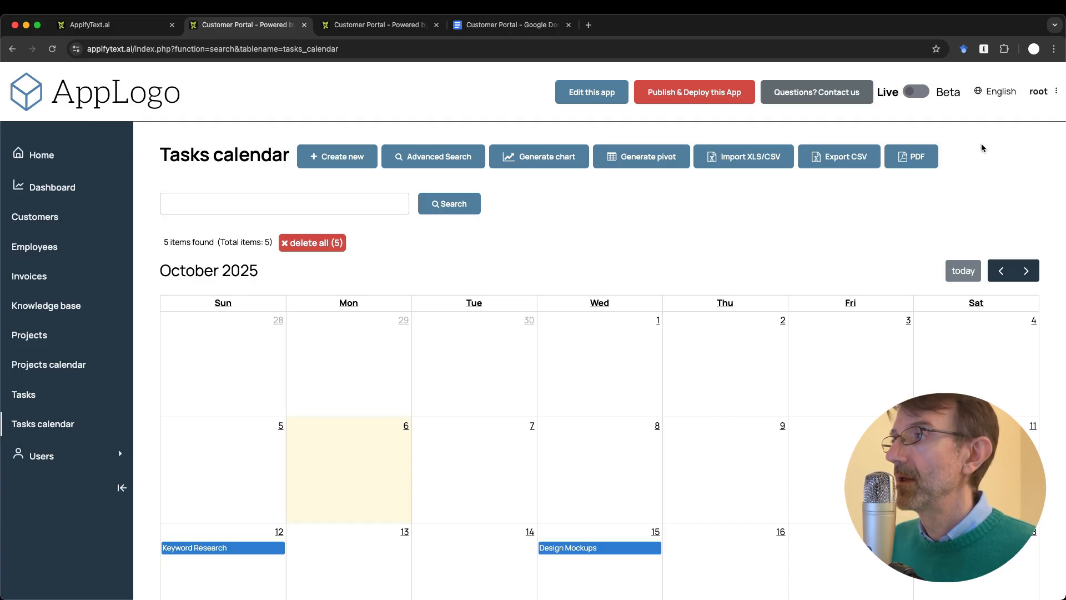
Step: Log out and log back in as 'root' using the default password from the hint
click(1037, 94)
click(1013, 134)
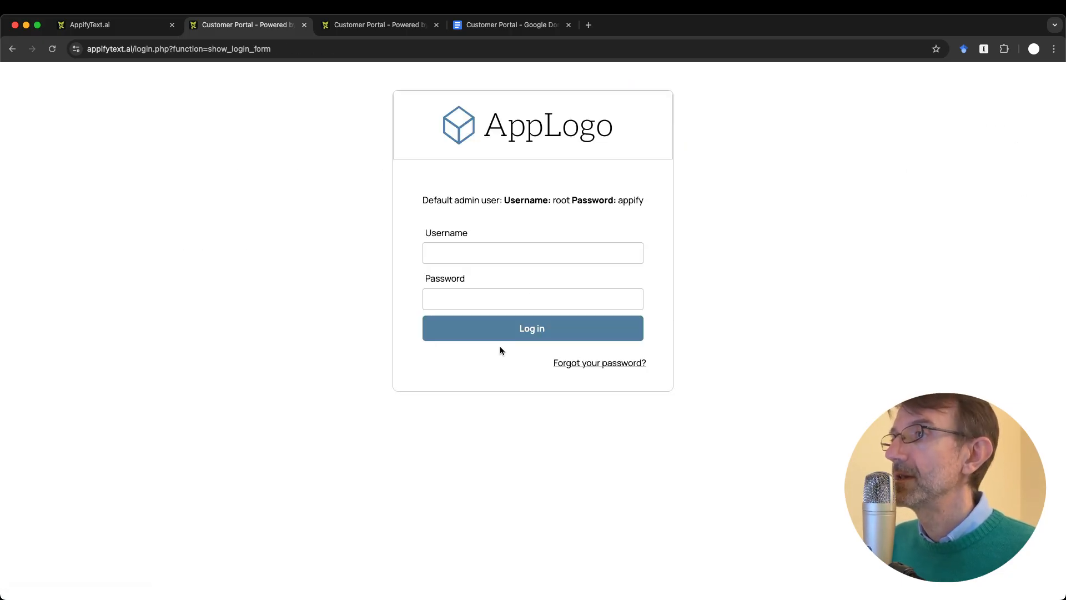
click(474, 254)
text(root)
key(Tab)
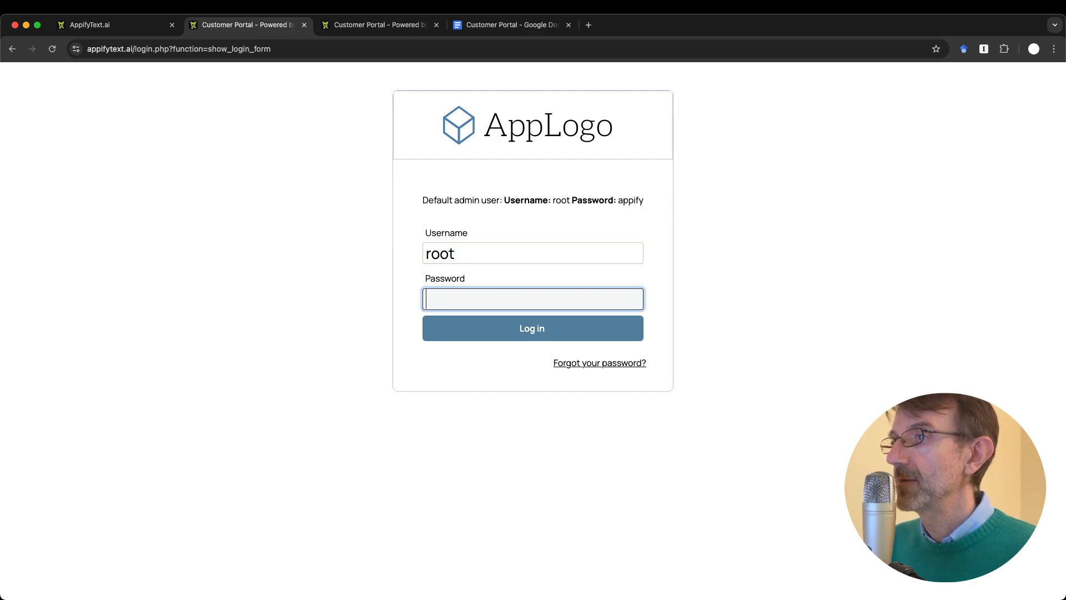
double_click(631, 201)
click(463, 301)
key(super+v)
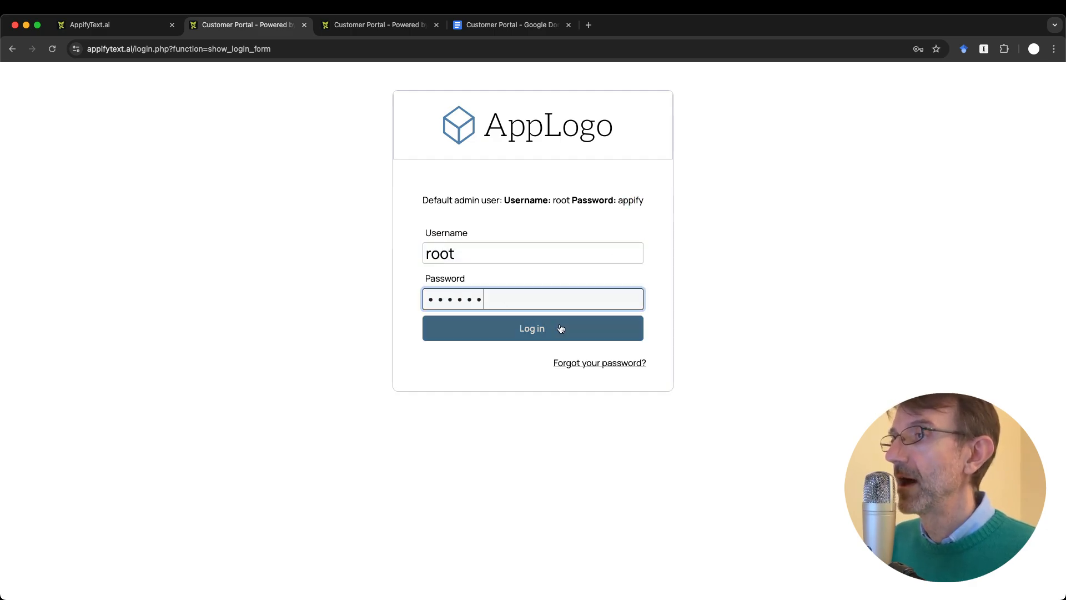
click(567, 331)
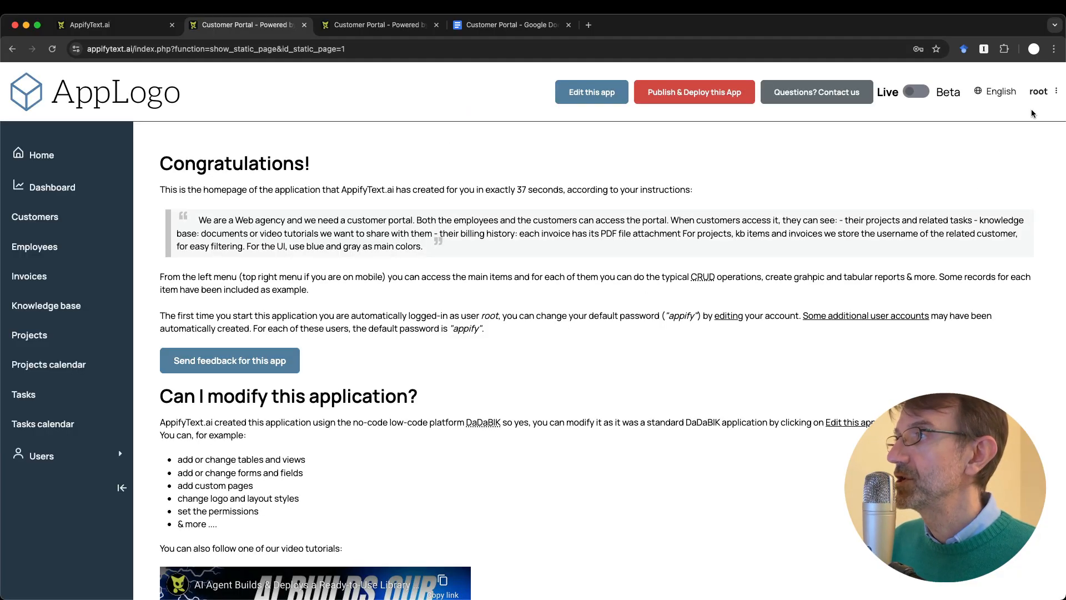
Step: Visit the root user's account page, go back to the homepage, and expand the Users section
click(1053, 97)
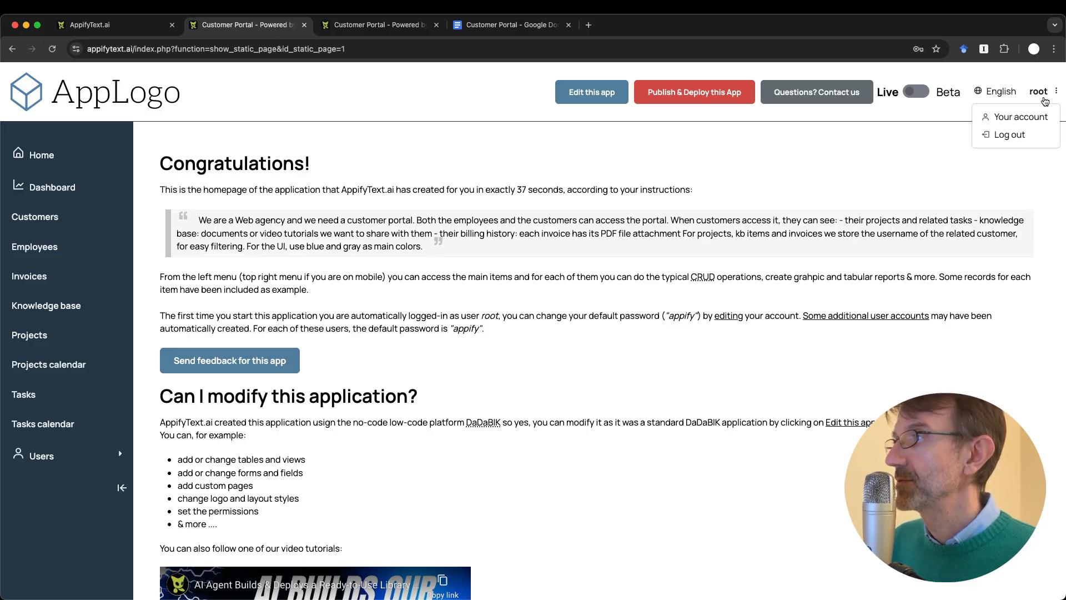
click(1010, 118)
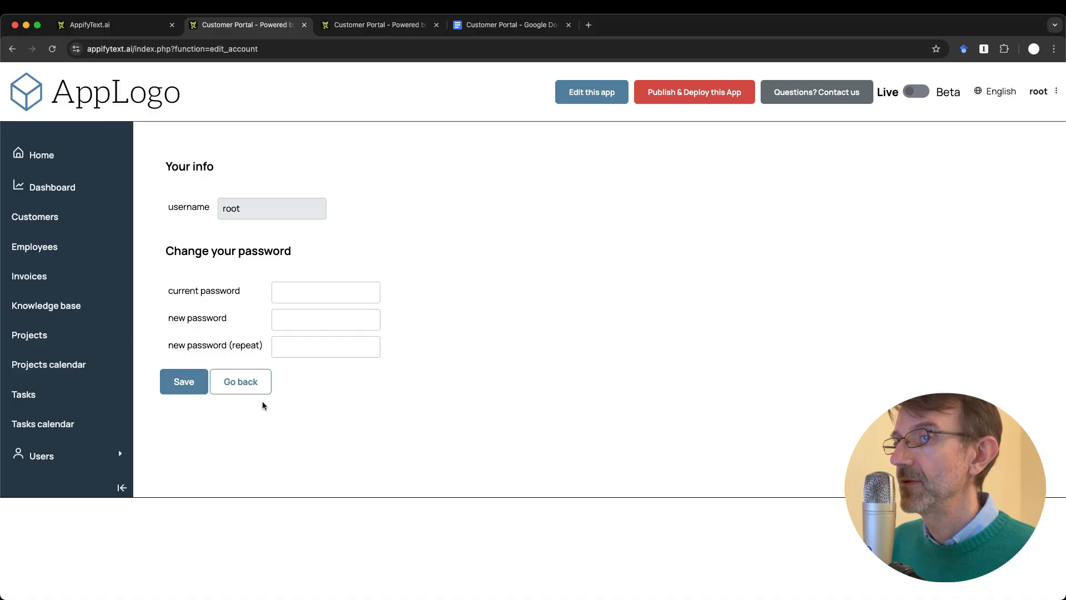
click(243, 389)
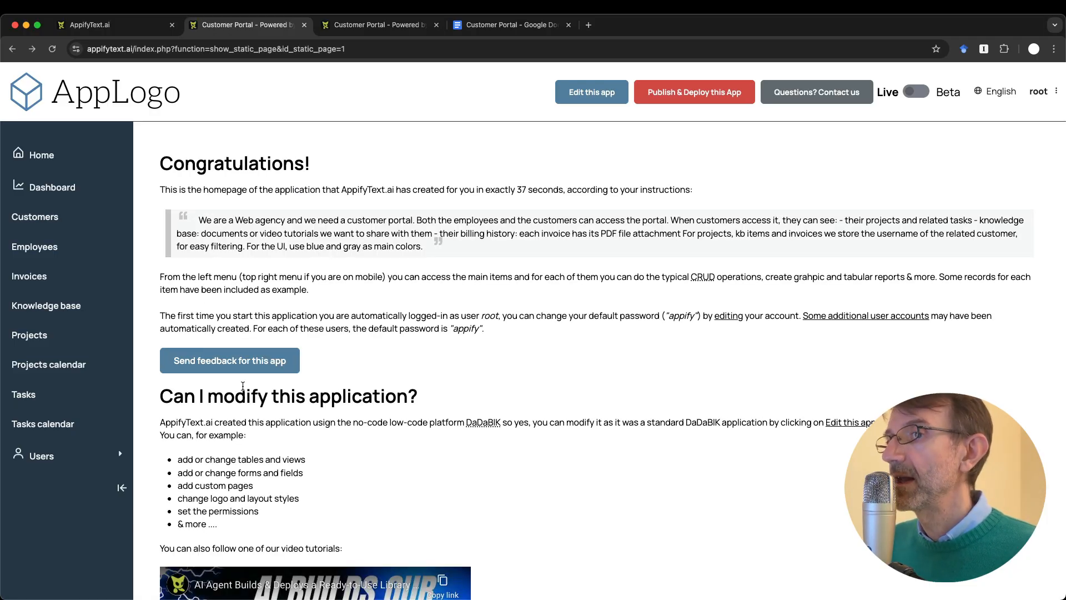
click(42, 455)
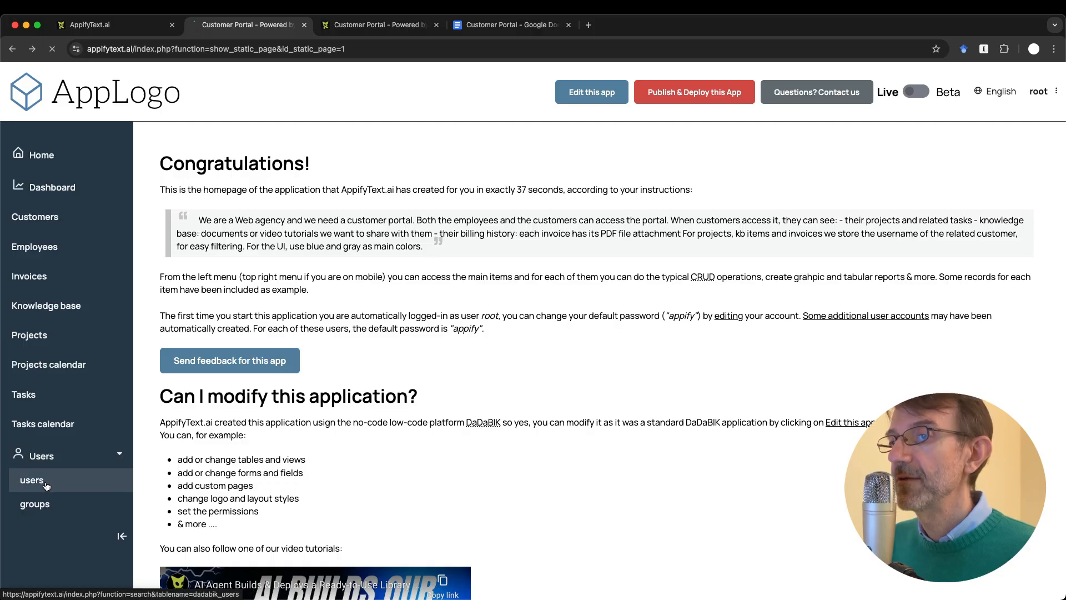
Step: Review the users list, the second user's edit record and the Tasks list, then return to the forms configurator
click(32, 478)
scroll(276, 435, down, 2)
scroll(311, 422, up, 2)
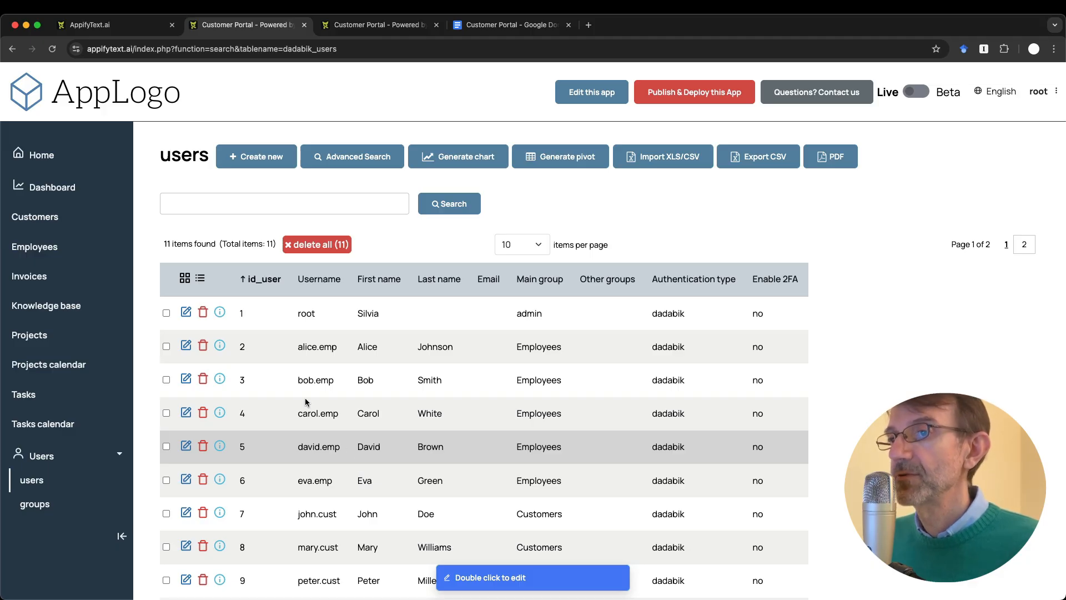
click(186, 347)
scroll(325, 464, down, 2)
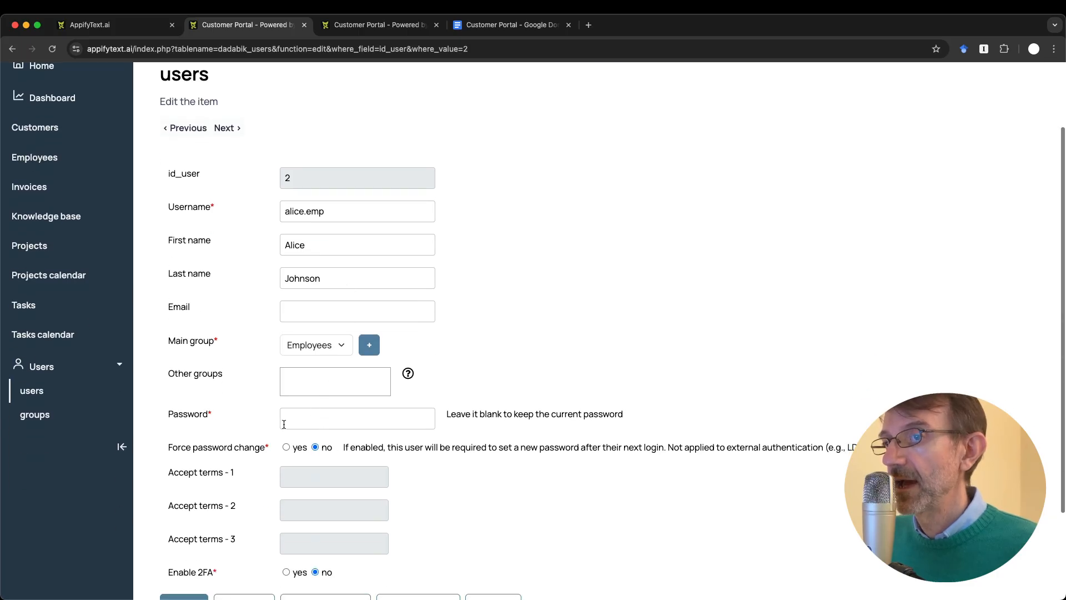
scroll(317, 414, up, 2)
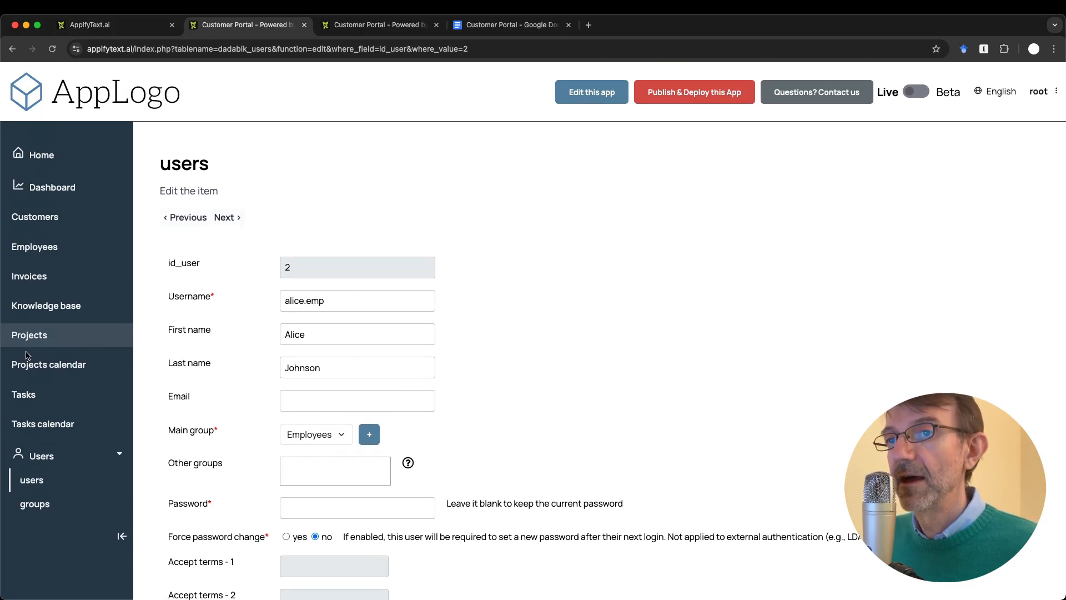
click(41, 399)
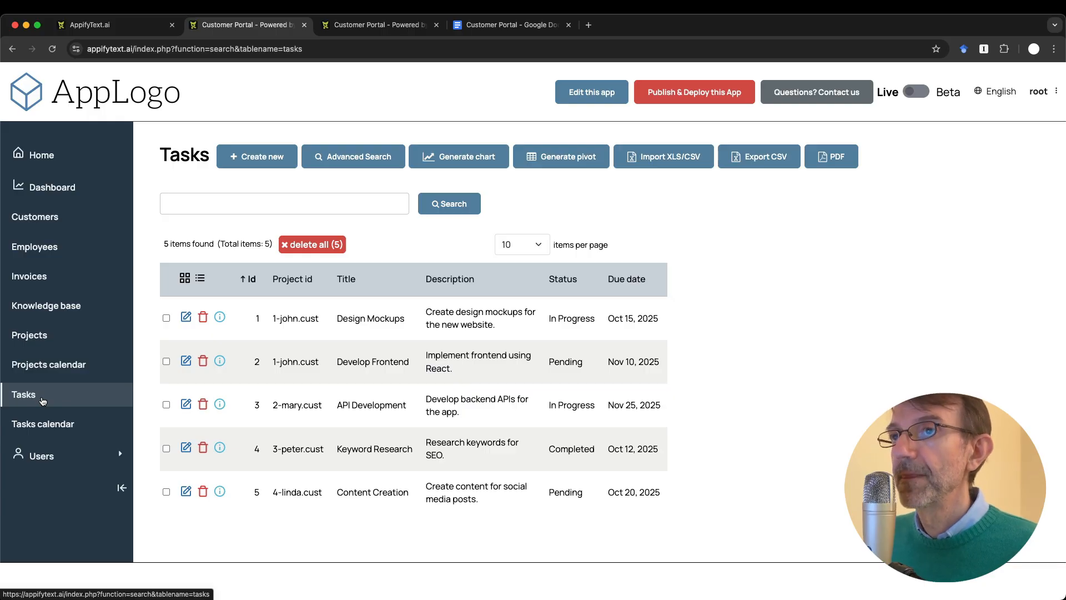
key(ctrl+Tab)
Step: Reload the projects forms configurator and check the to-do notes document
click(191, 125)
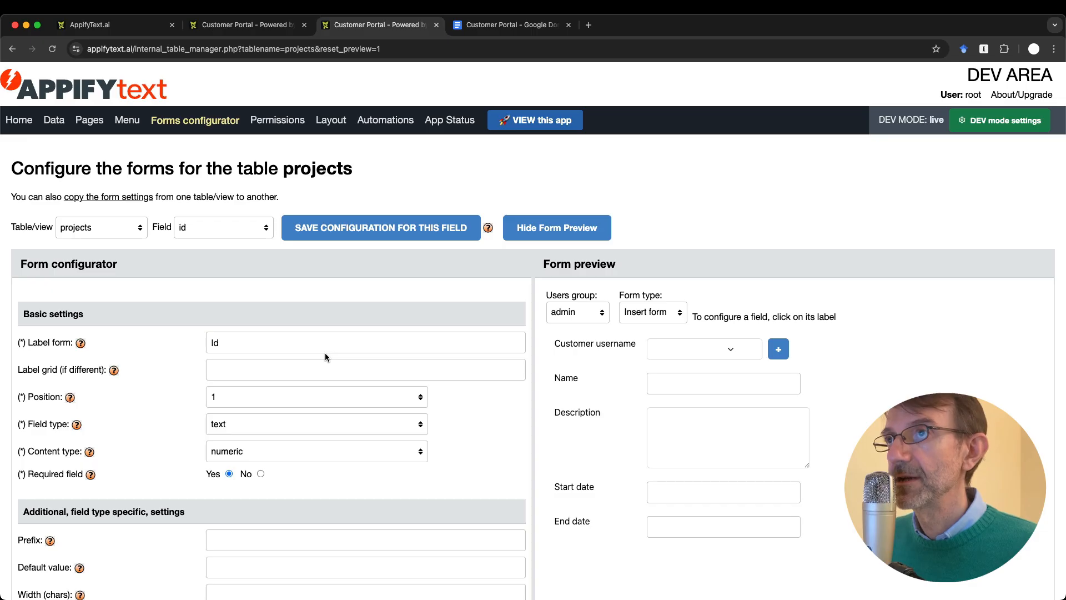
key(ctrl+Tab)
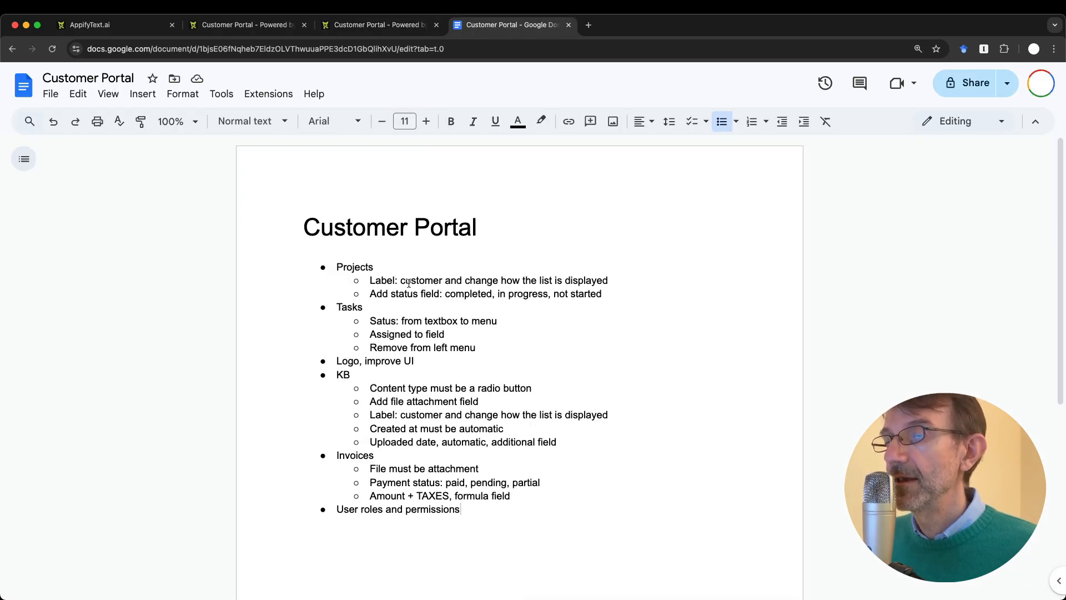
key(ctrl+shift+Tab)
key(ctrl+shift+Tab)
key(ctrl+Tab)
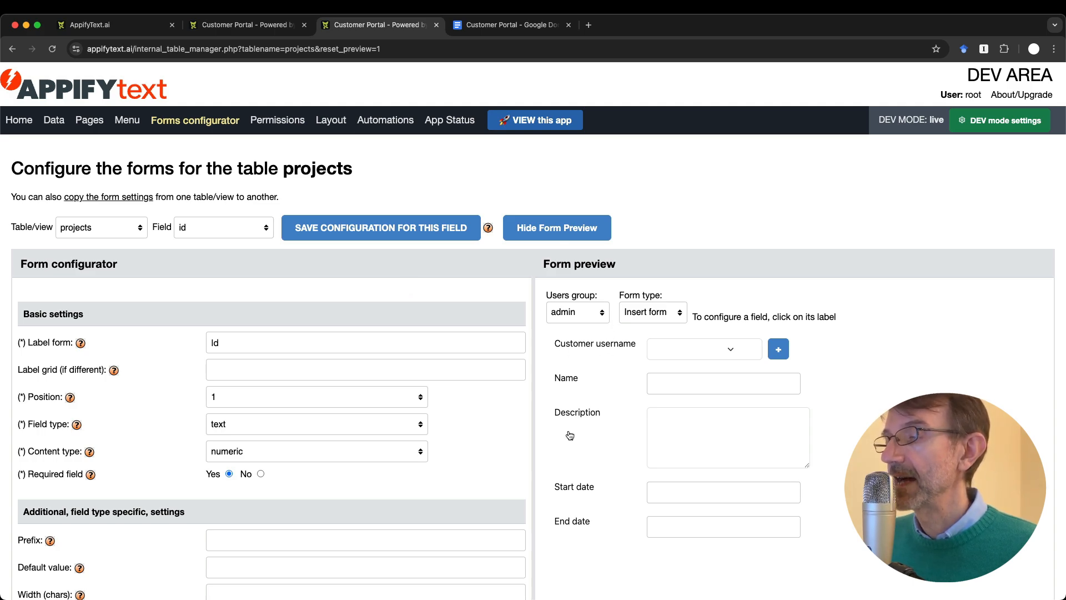
Step: Load the customer_username field settings (select_single, lookup table customers) and list its field types
click(586, 344)
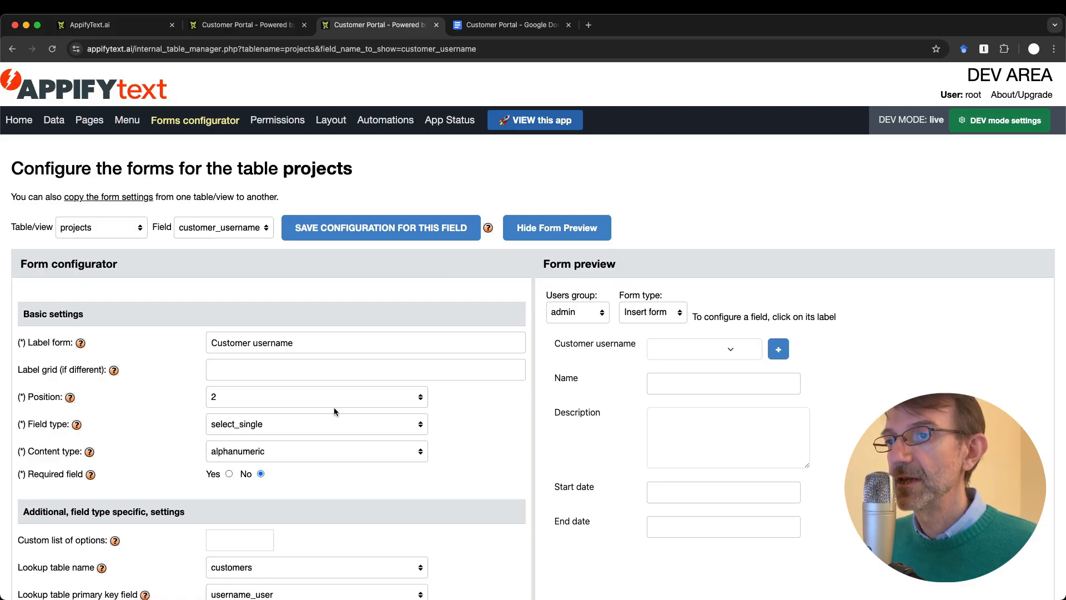
scroll(335, 367, down, 10)
scroll(336, 364, down, 10)
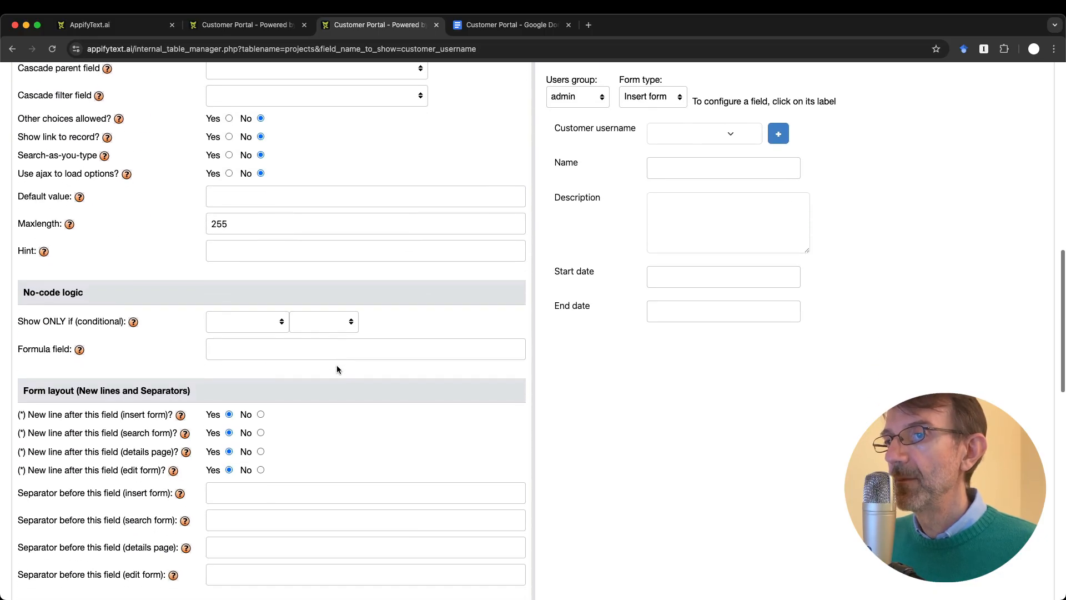
scroll(336, 364, up, 20)
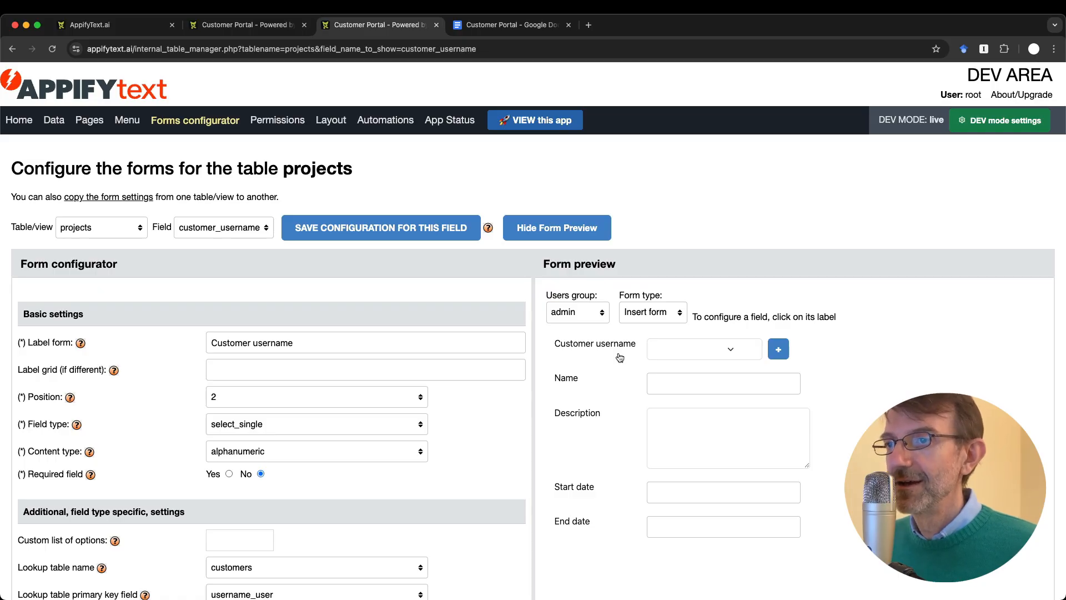
scroll(177, 498, down, 14)
scroll(178, 498, down, 5)
scroll(177, 497, up, 18)
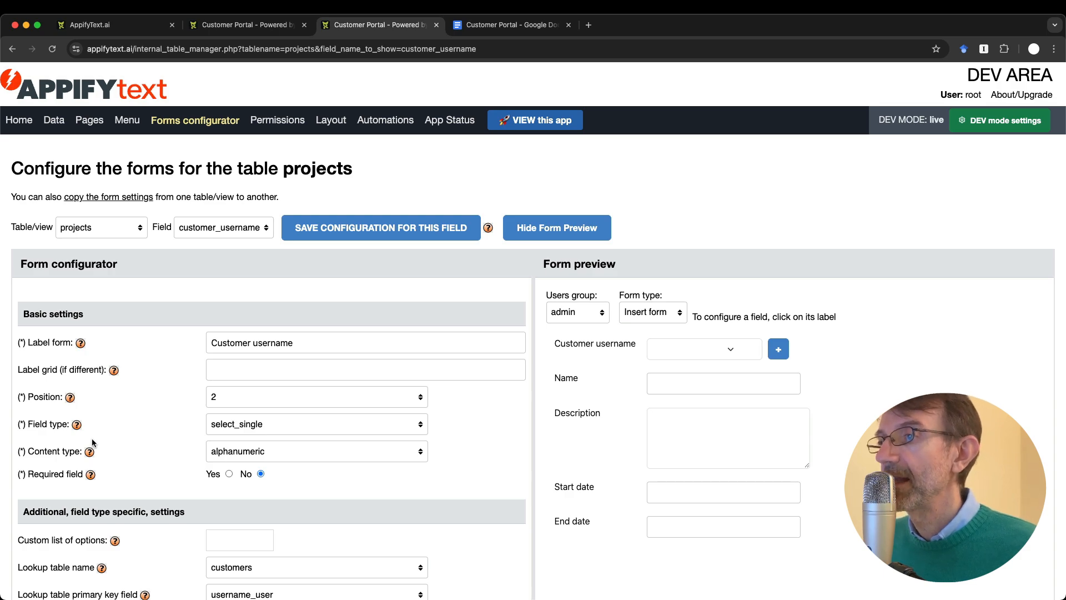
click(255, 424)
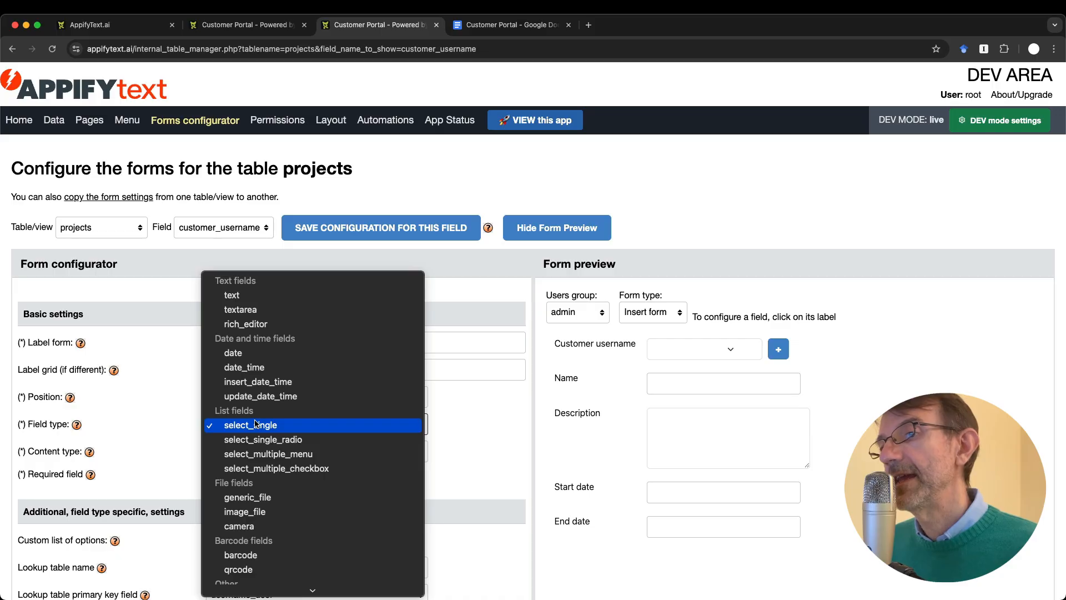
click(500, 286)
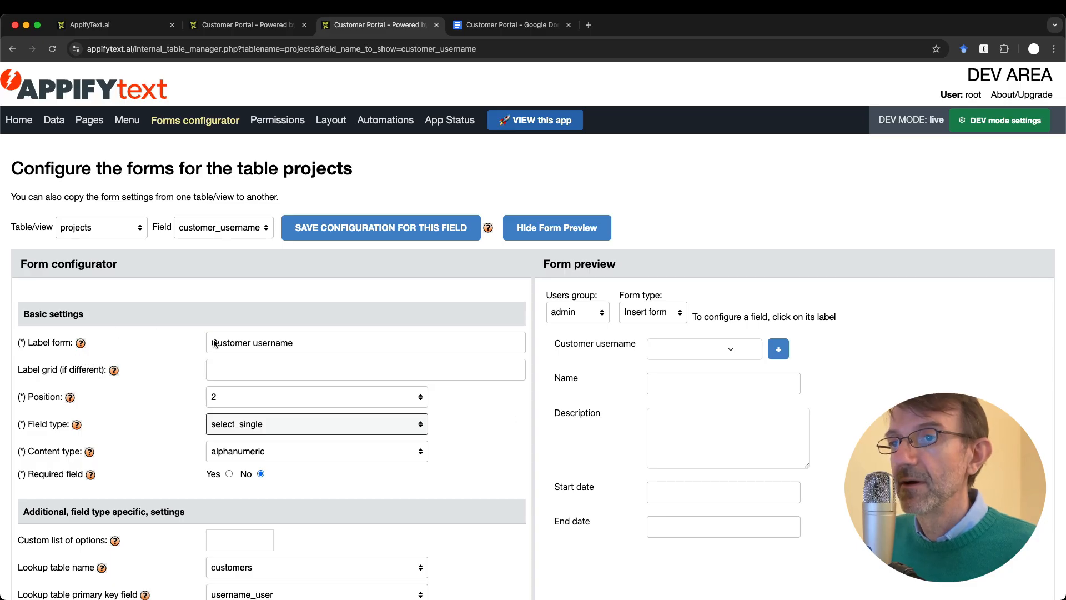
Step: Change the customer_username label from 'Customer username' to 'Customer' and save the field configuration
double_click(277, 343)
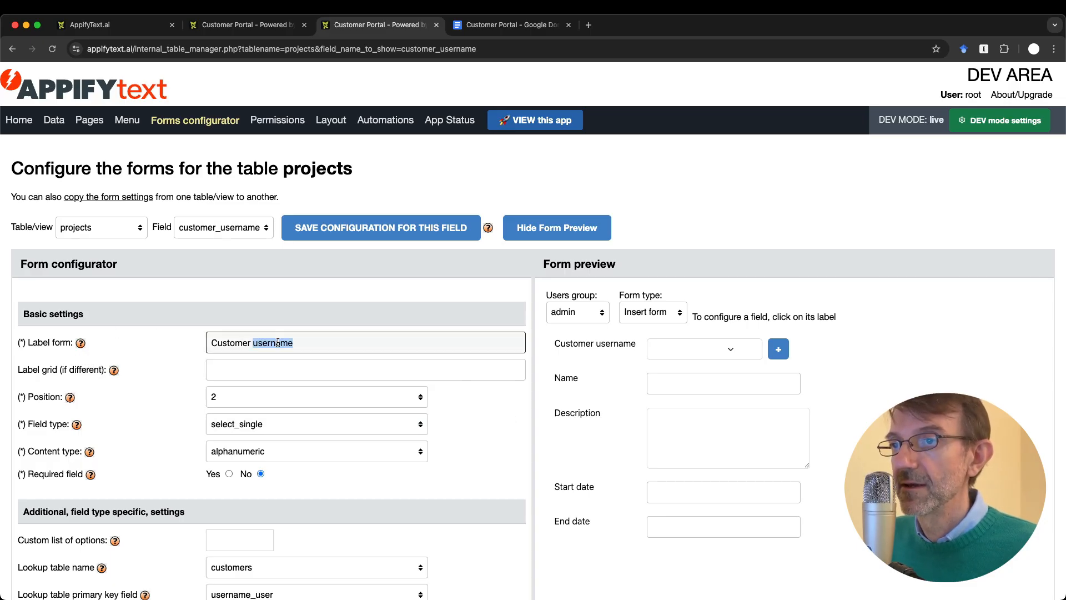
key(BackSpace)
key(BackSpace)
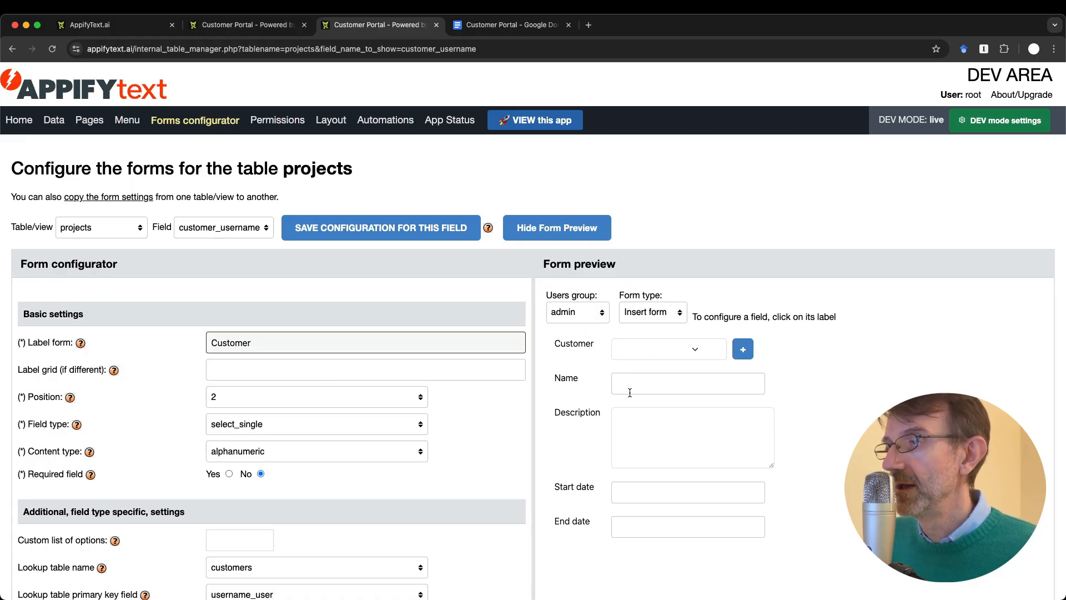
click(333, 230)
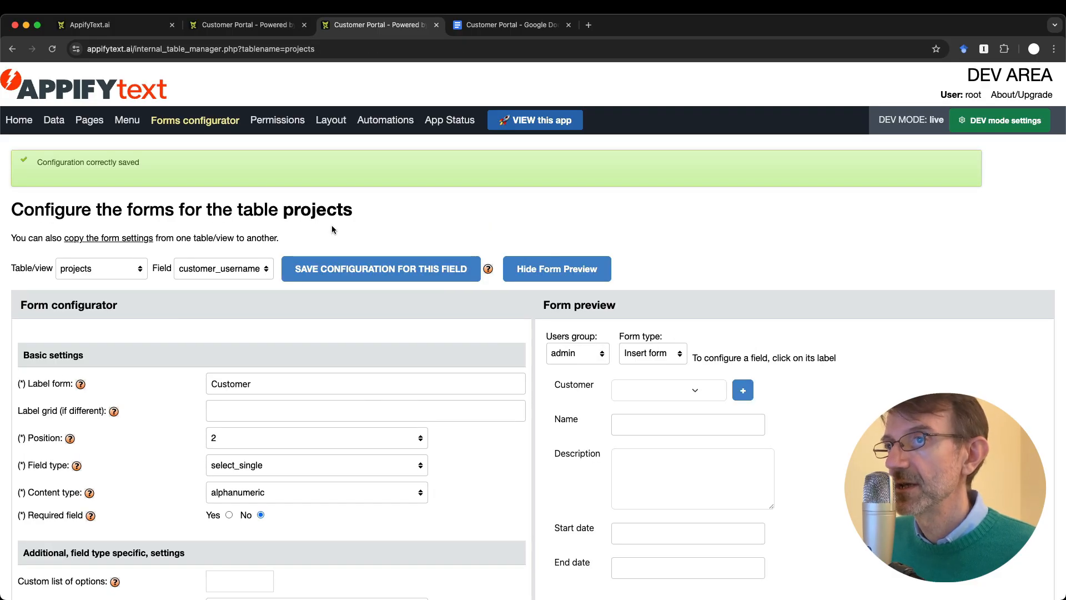
key(ctrl+shift+Tab)
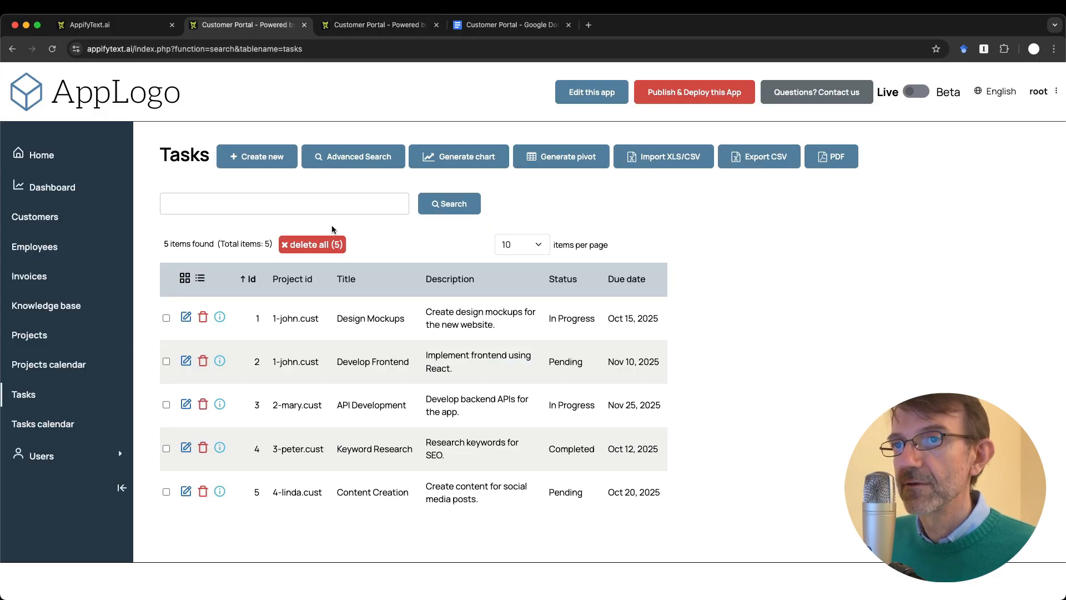
Step: Confirm the Projects new-entry form labels the field 'Customer', still listing customer usernames as choices
click(32, 335)
click(281, 156)
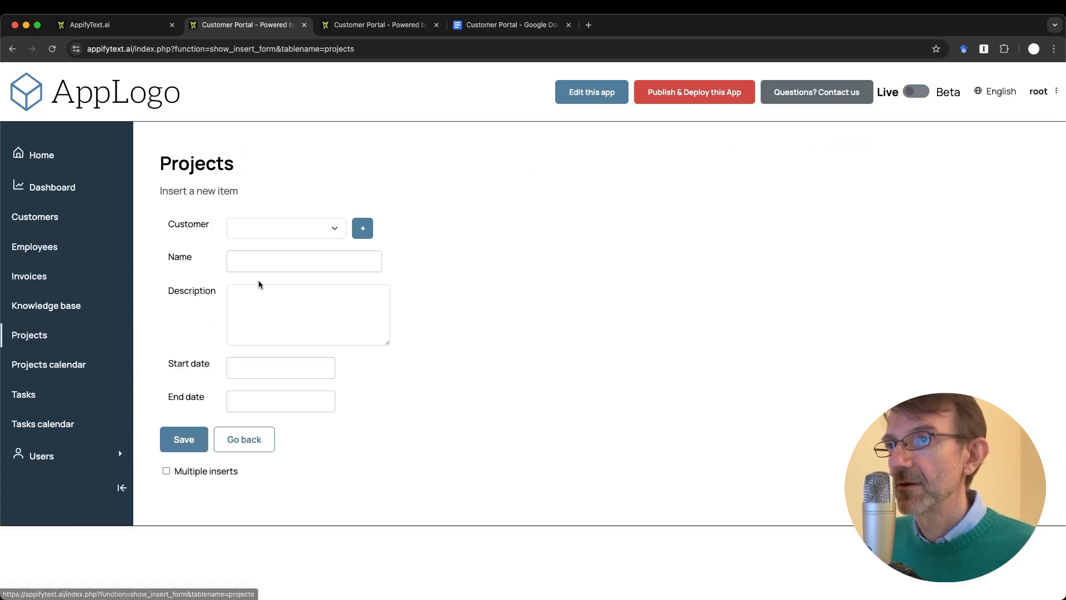
click(292, 227)
click(498, 255)
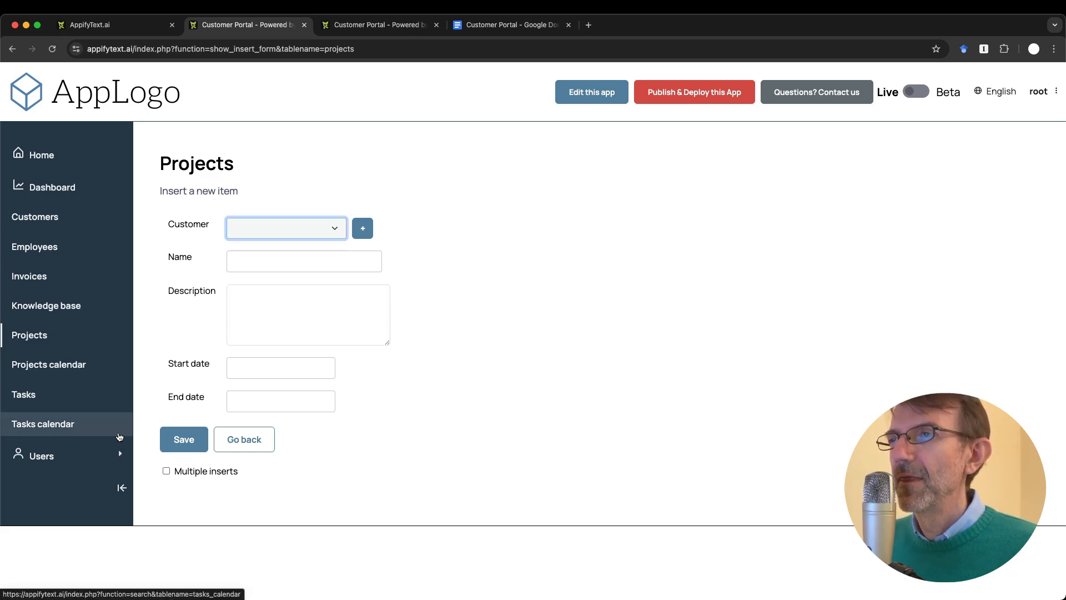
key(ctrl+Tab)
key(ctrl+Tab)
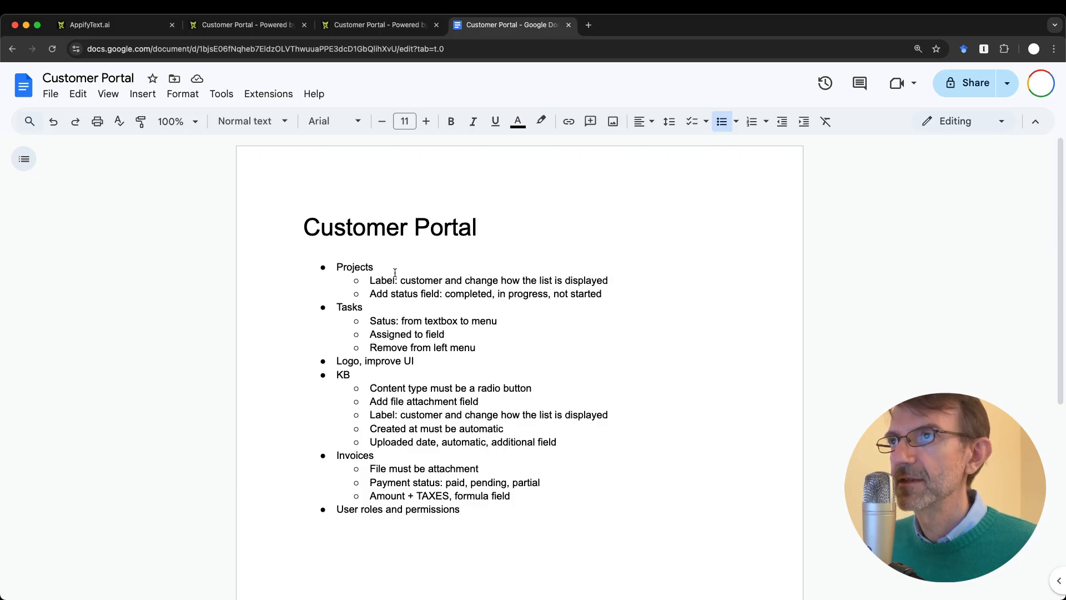
key(ctrl+shift+Tab)
key(ctrl+shift+Tab)
click(275, 229)
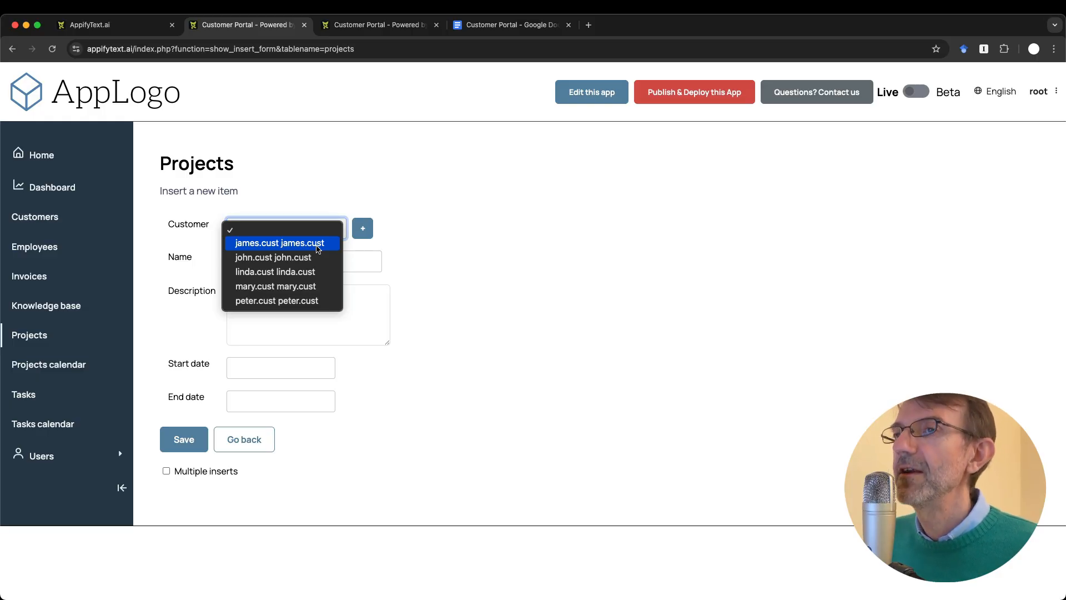
click(359, 26)
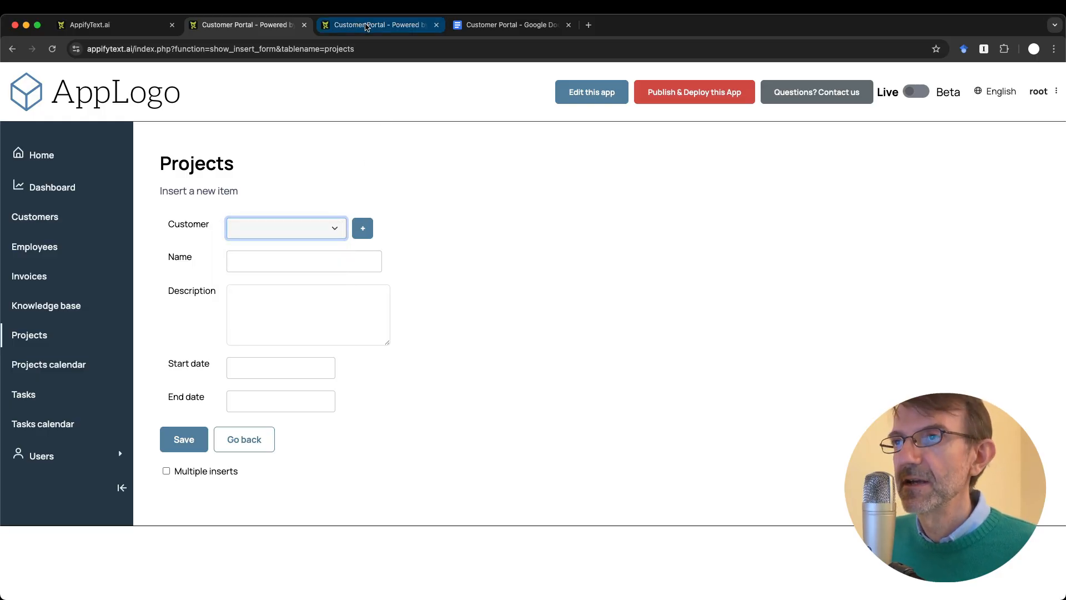
Step: Return to the forms configurator and scroll to the field's customers lookup table settings
click(359, 26)
scroll(444, 406, down, 2)
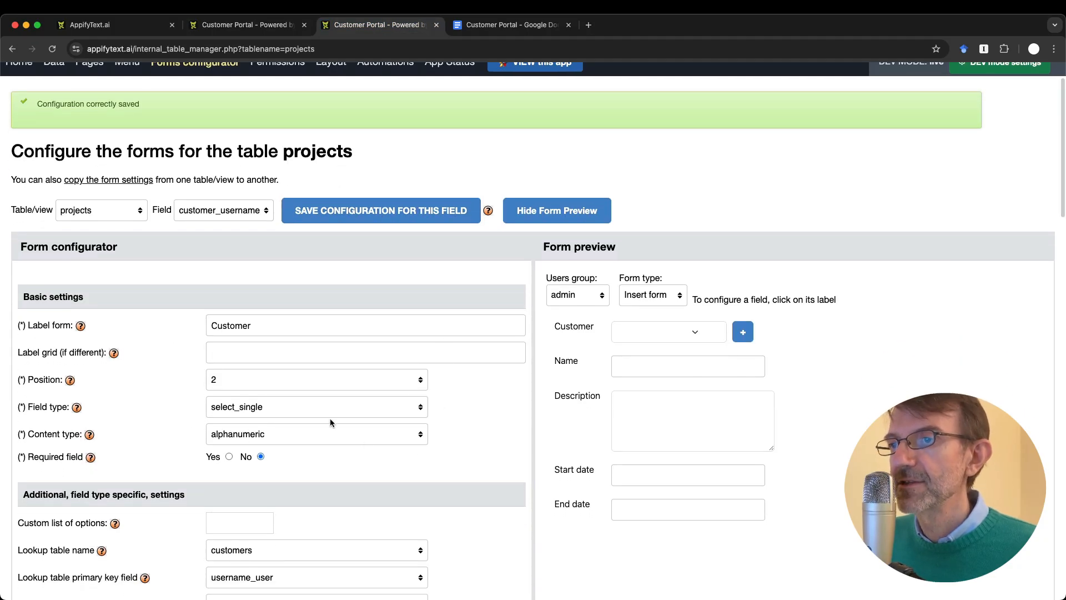
scroll(365, 446, down, 3)
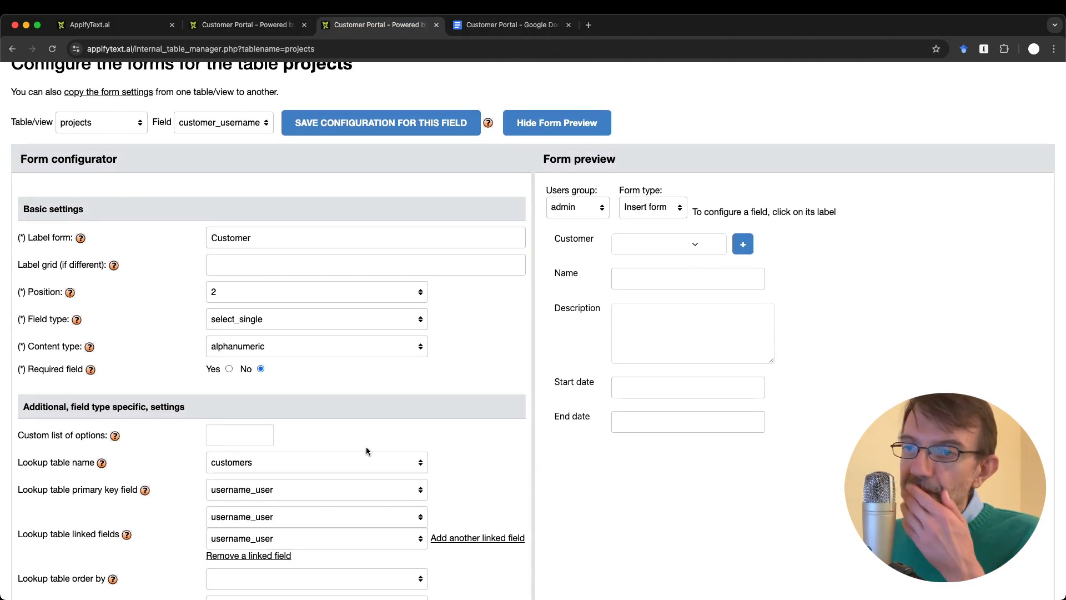
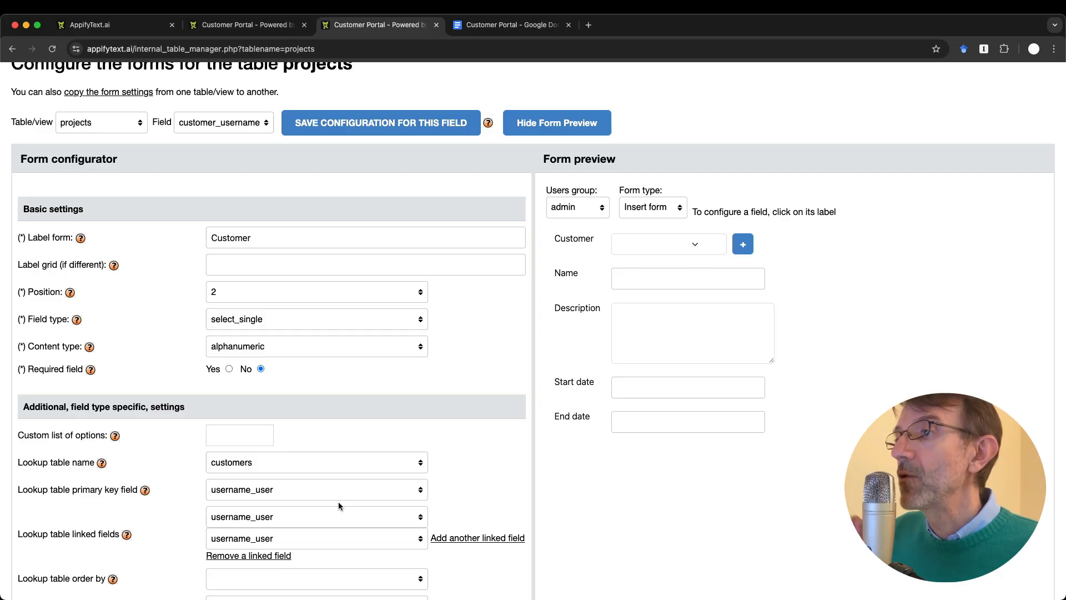
Step: Check the Customer preview list and keep username_user as the lookup primary key
click(668, 239)
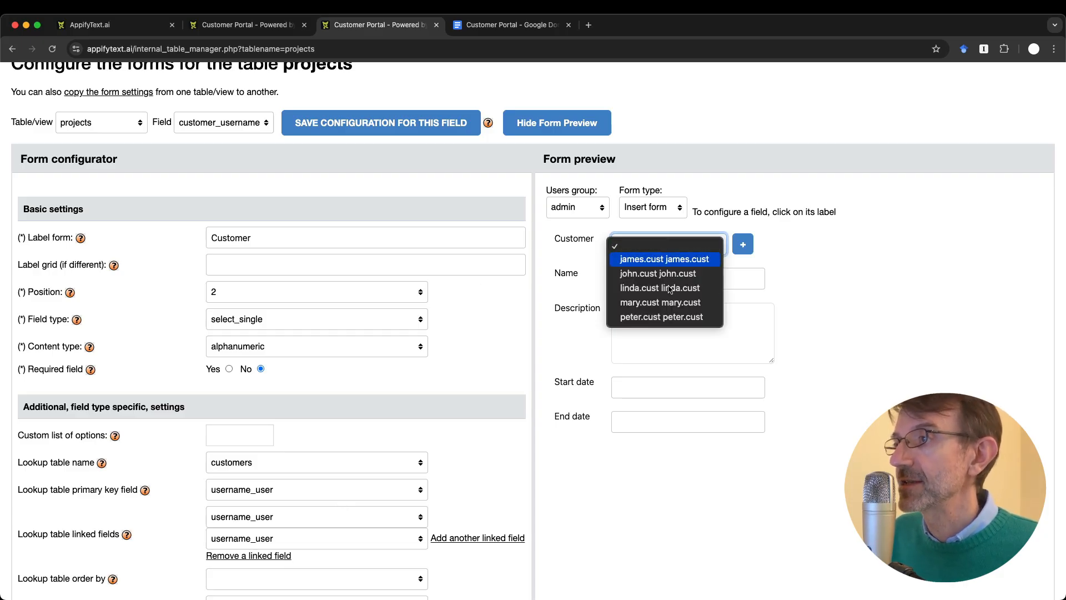
click(837, 305)
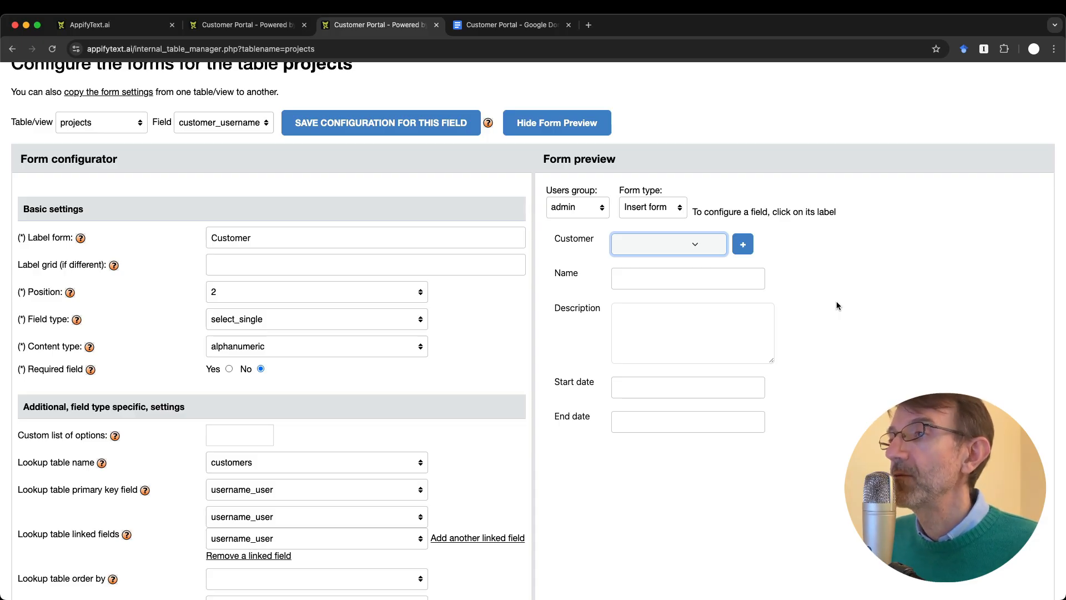
click(673, 242)
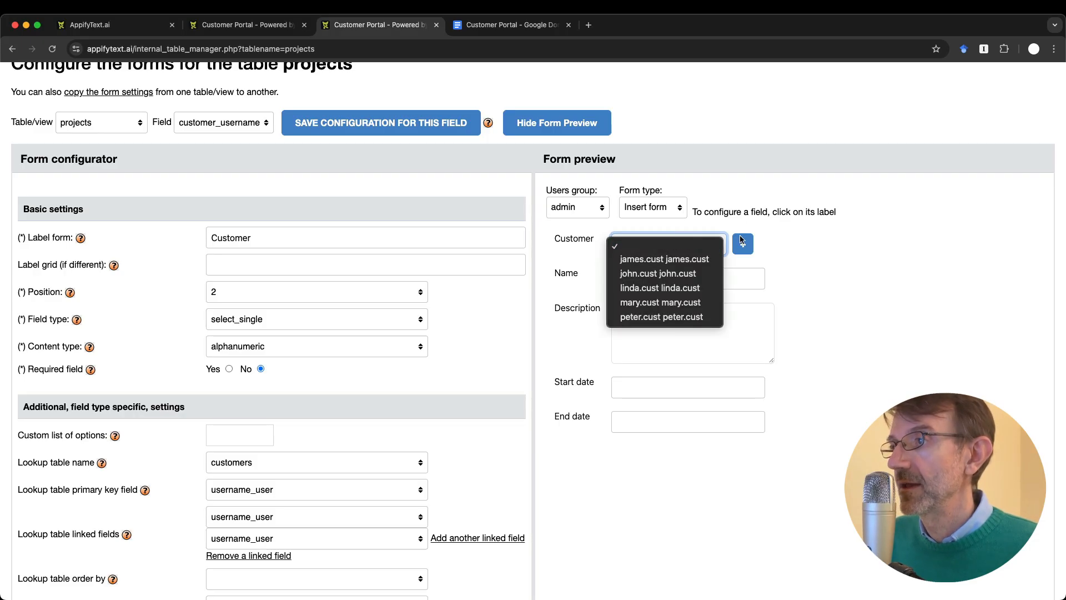
click(862, 247)
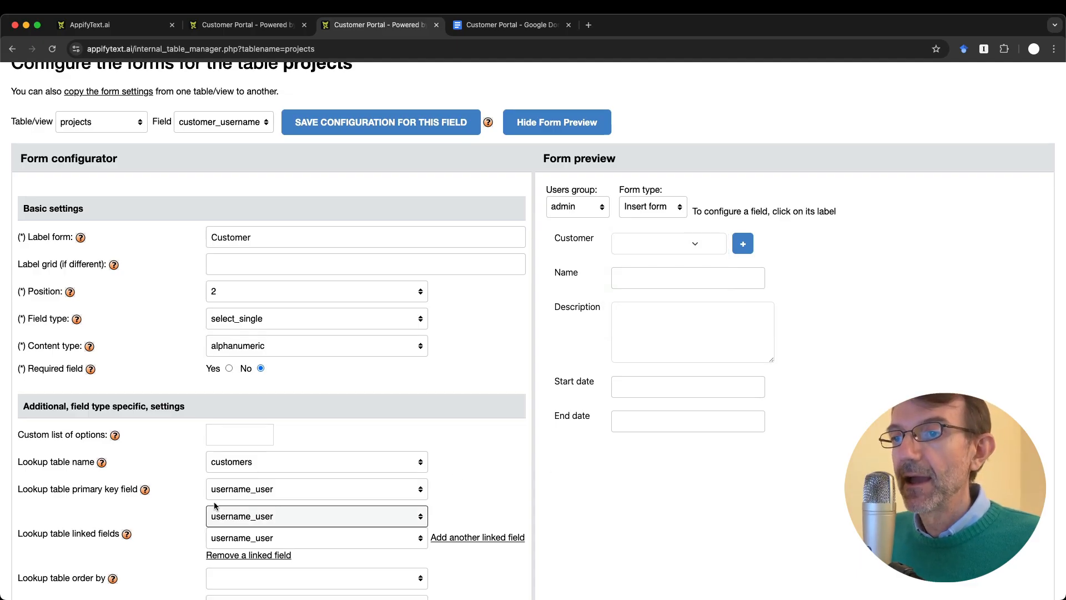
scroll(216, 507, down, 2)
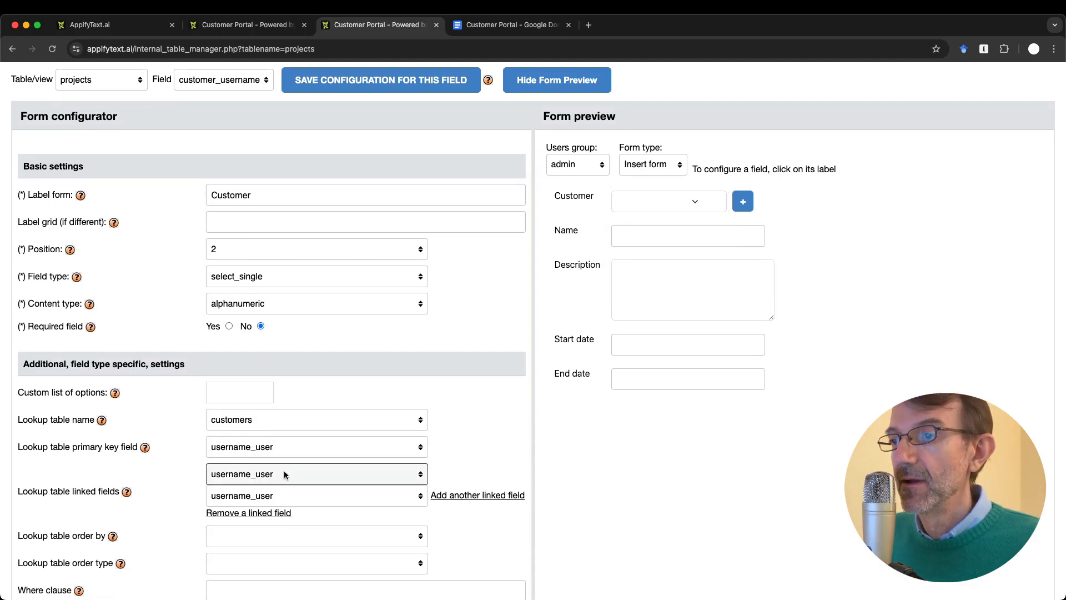
click(258, 448)
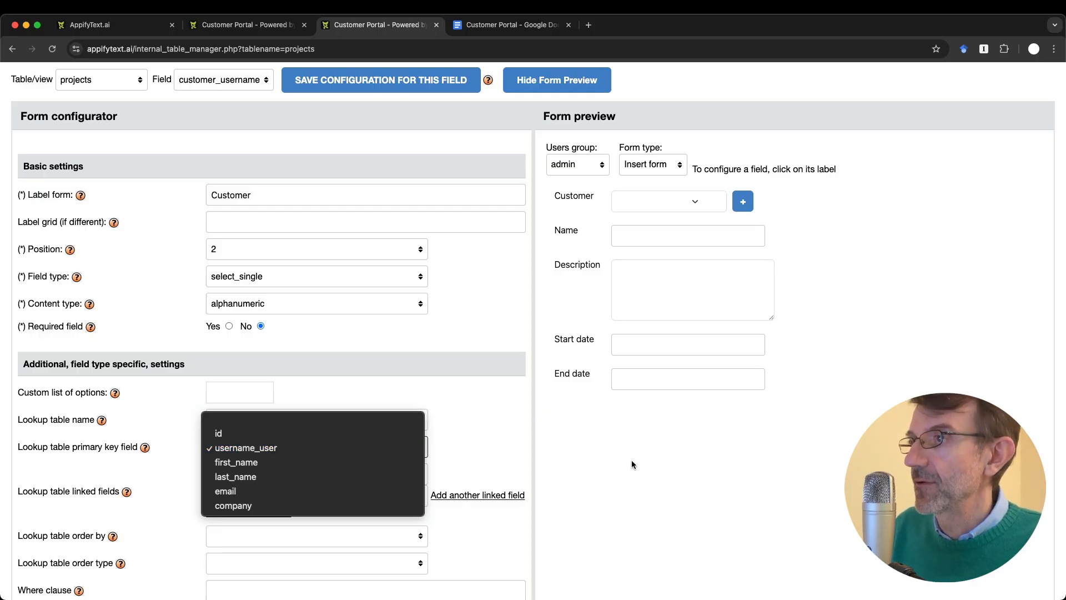
click(626, 442)
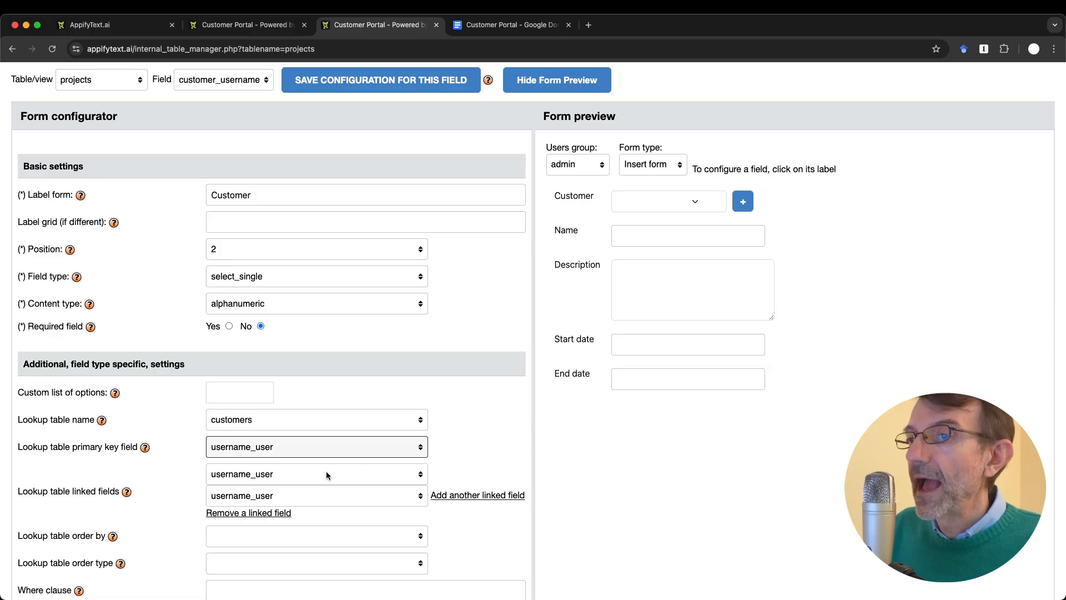
Step: Set the lookup linked fields to first_name and last_name and preview the Customer choices
click(279, 475)
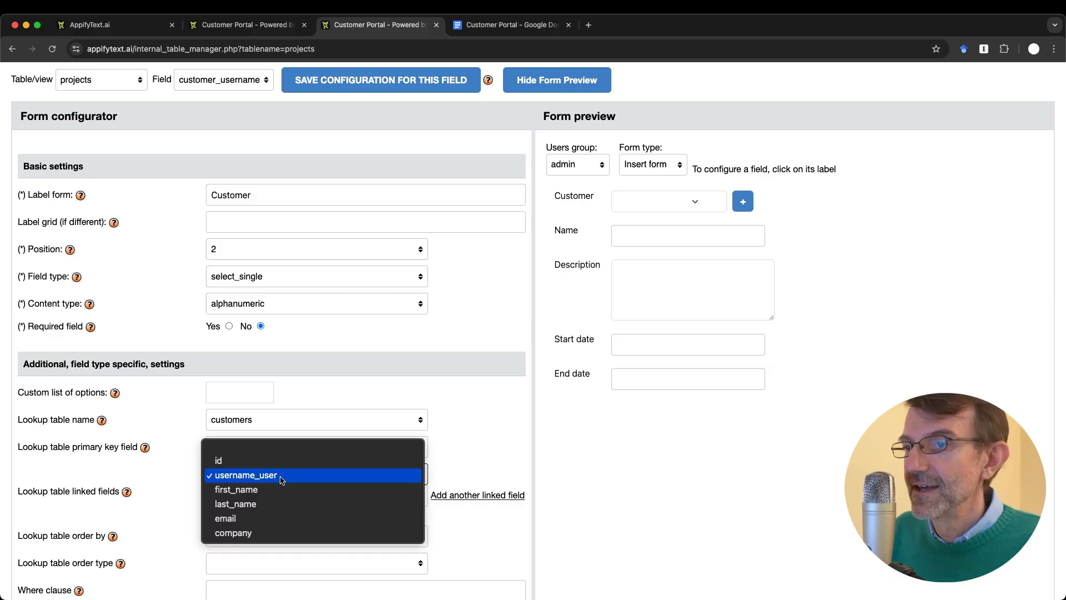
click(283, 477)
click(284, 497)
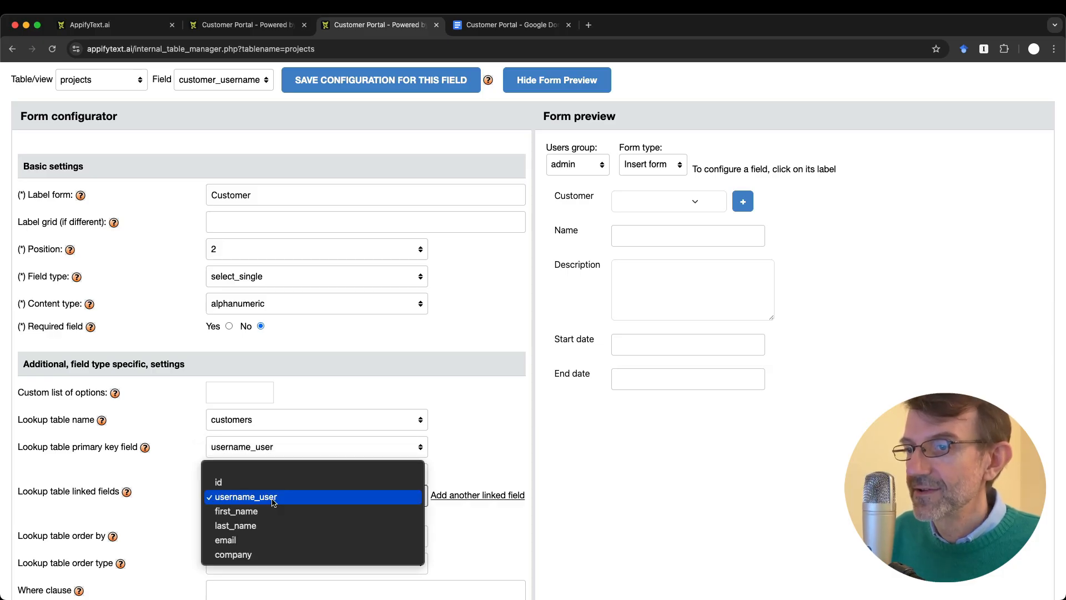
click(327, 497)
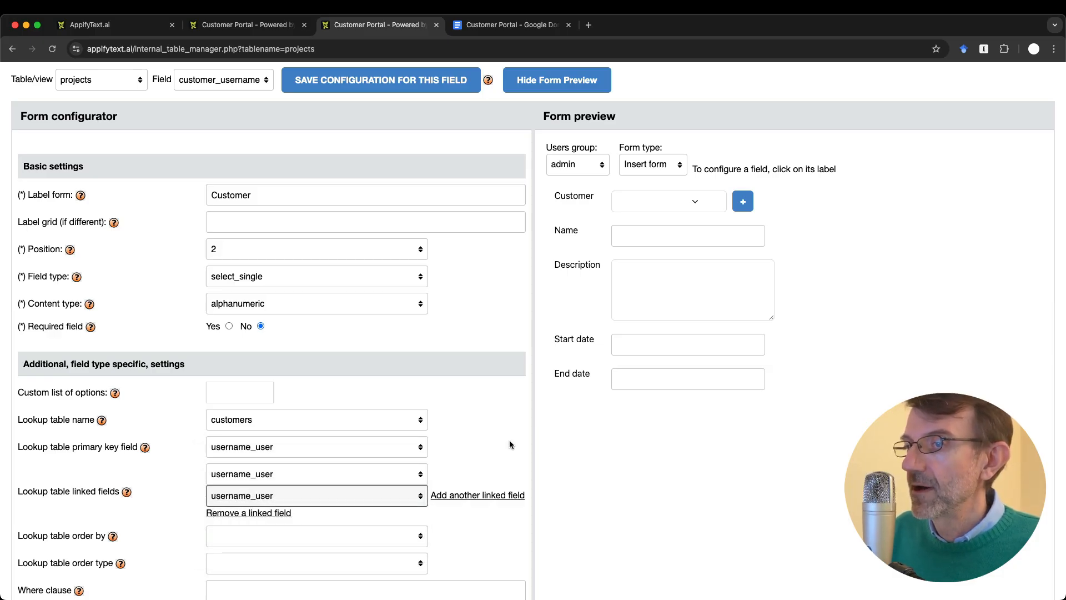
click(284, 479)
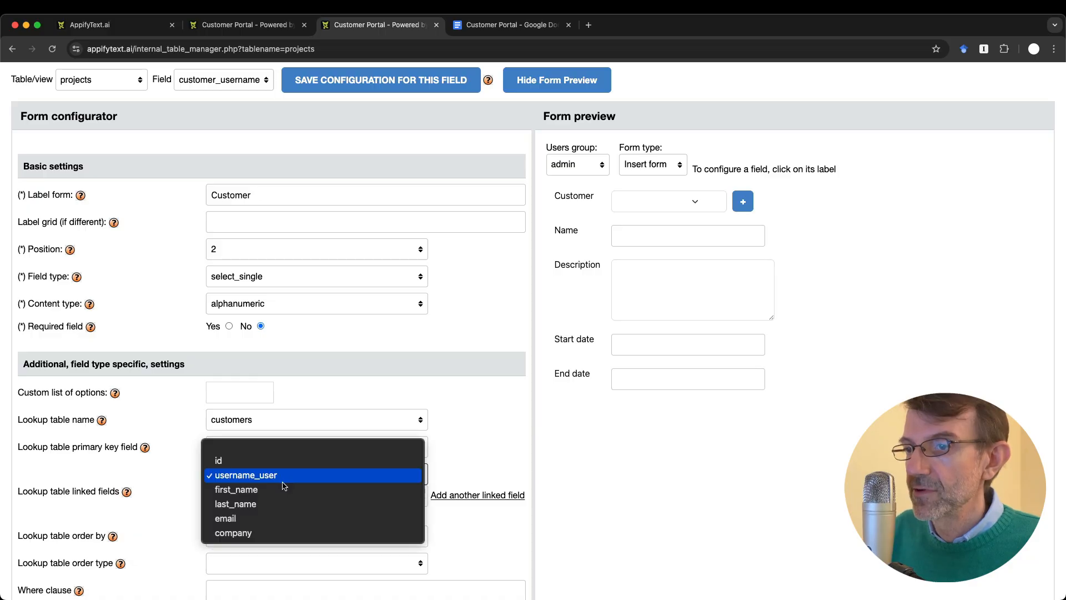
click(283, 489)
click(308, 495)
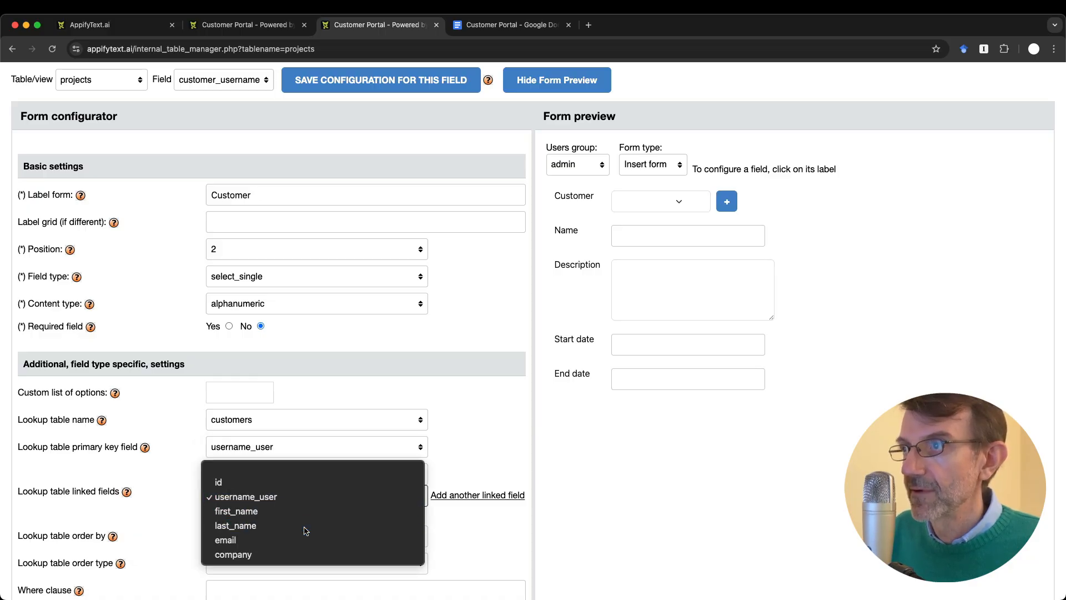
click(305, 528)
click(655, 201)
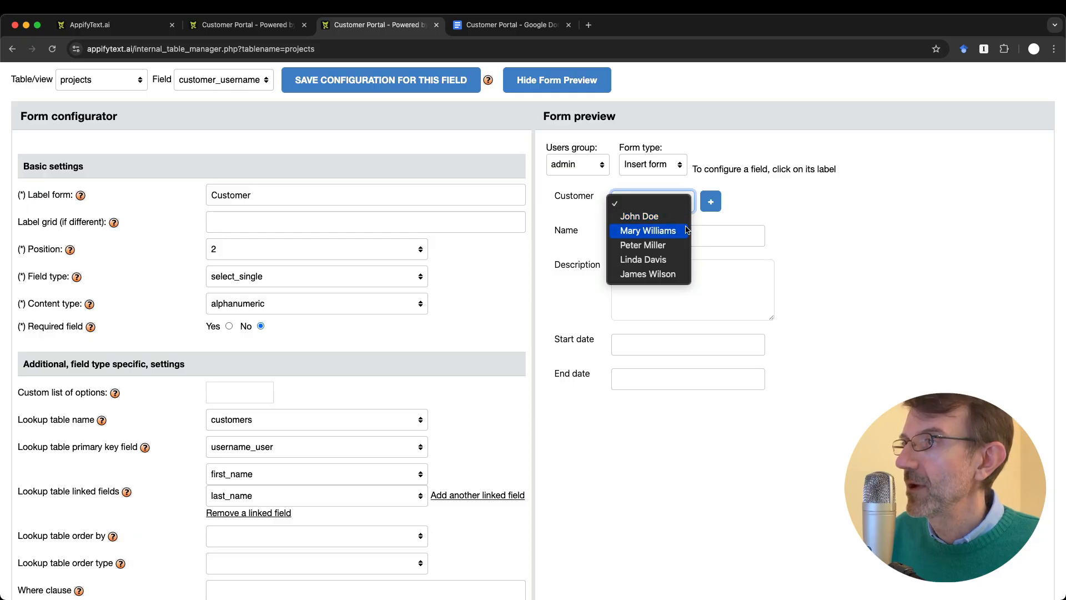
click(638, 514)
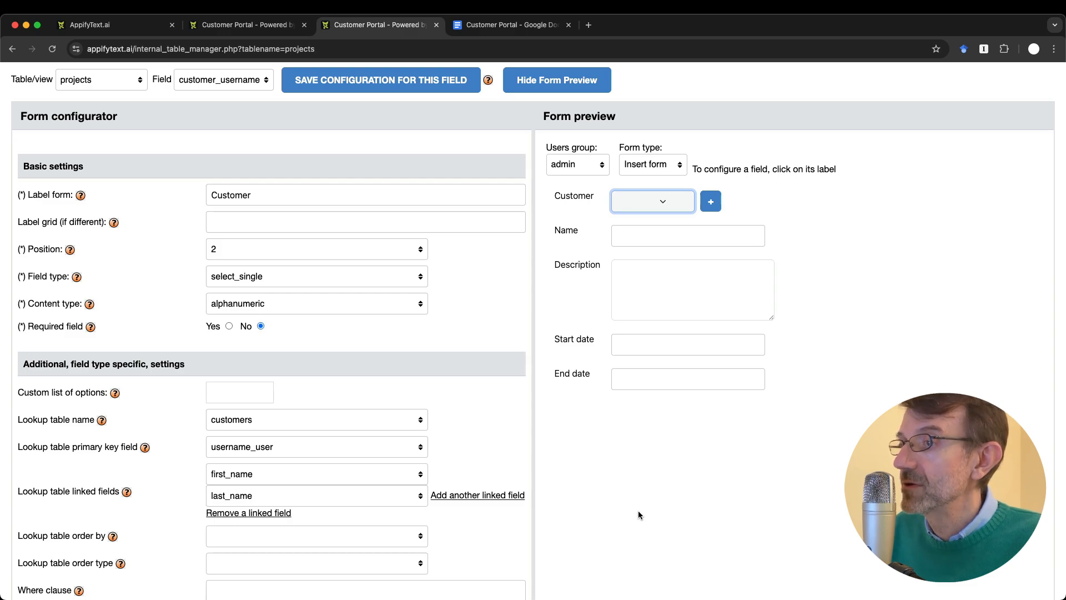
Step: Add username_user as a third linked field, recheck the preview, and save the field configuration
click(457, 495)
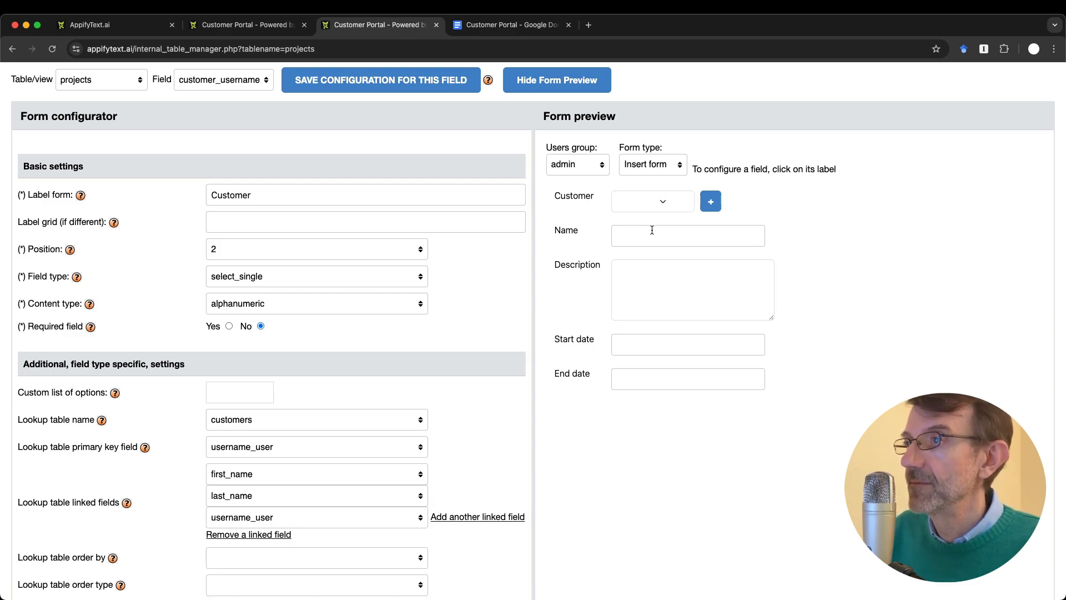
click(654, 205)
click(707, 224)
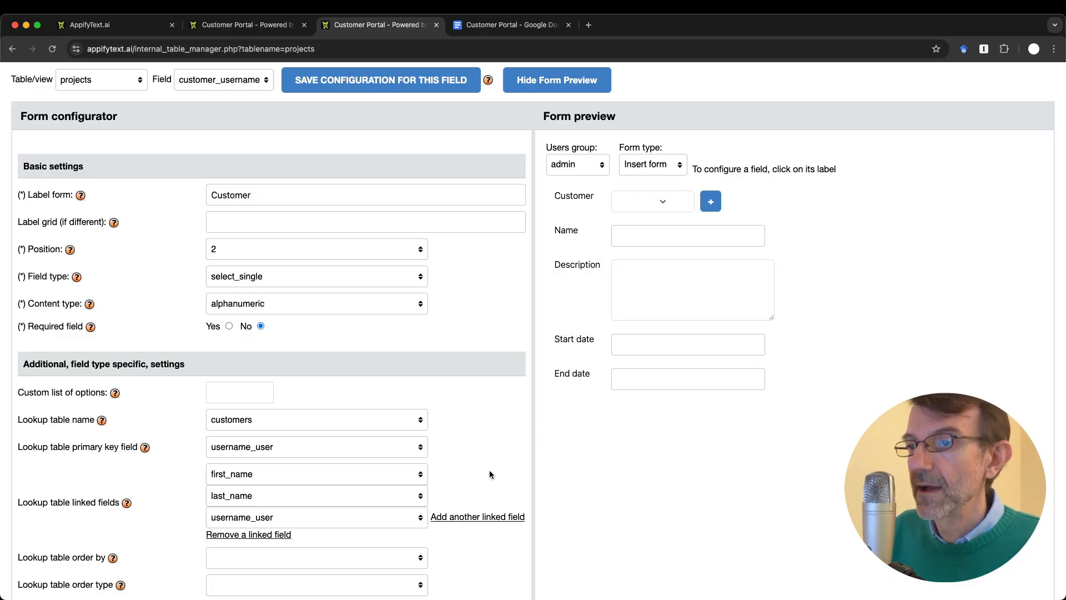
scroll(443, 537, down, 2)
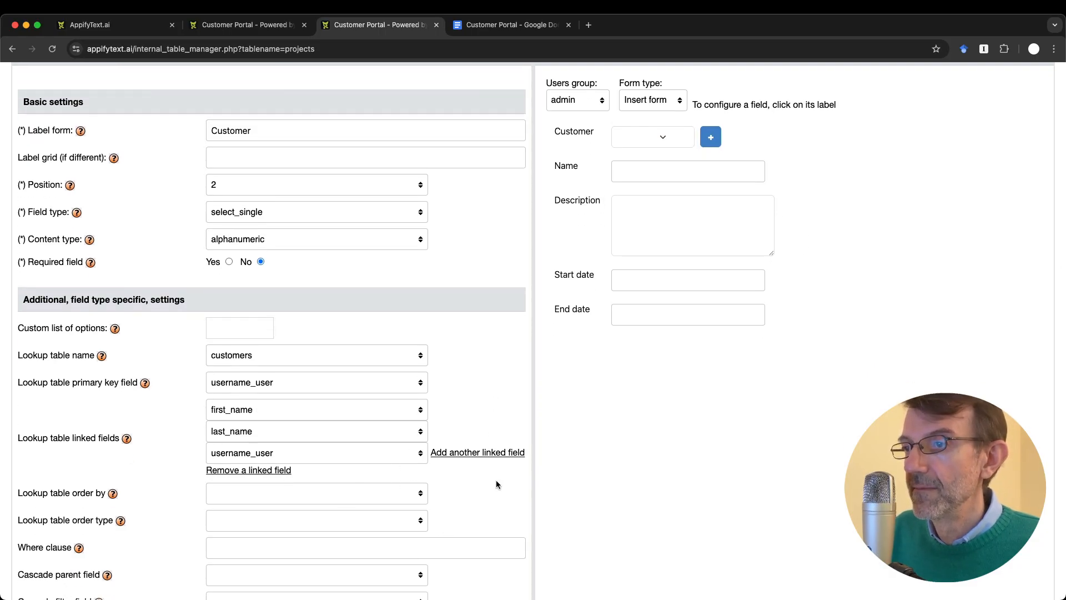
click(672, 139)
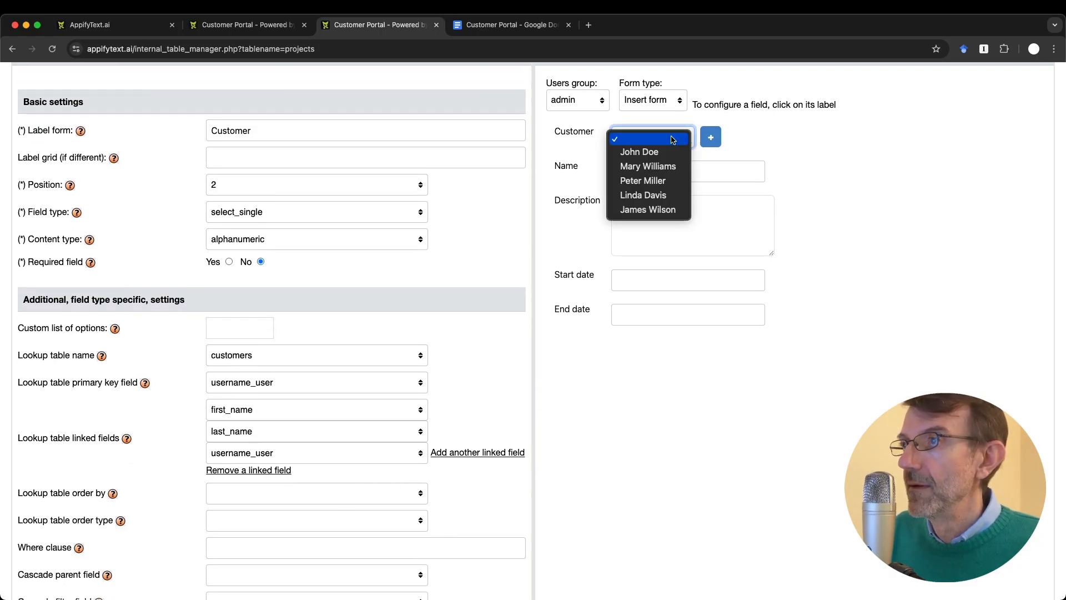
click(634, 434)
scroll(634, 434, up, 5)
click(340, 271)
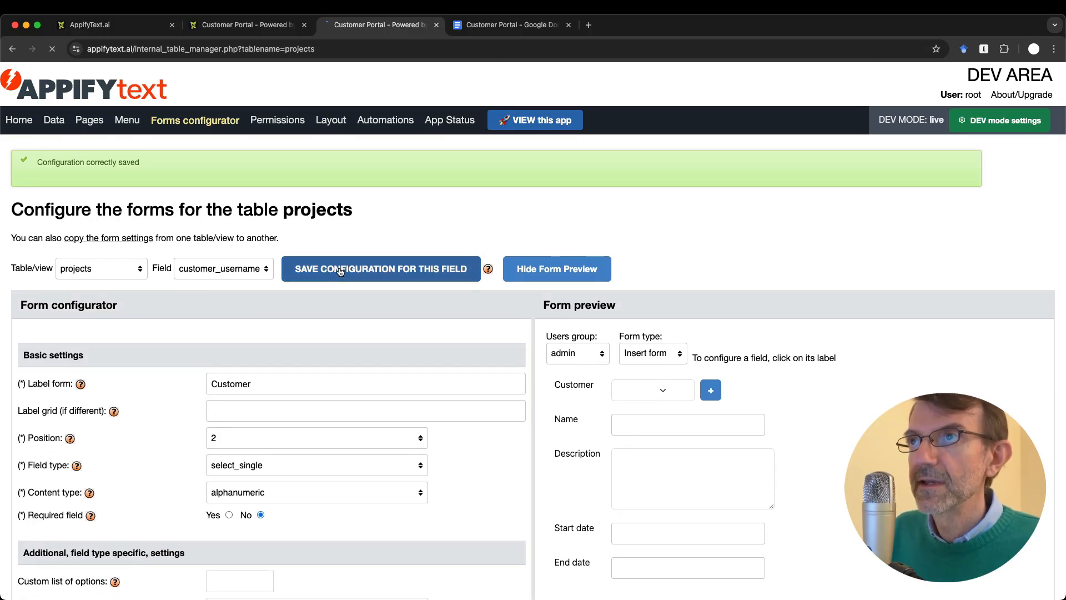
Step: Save the Projects entry, start project 7, and confirm Customer shows full names with usernames
key(ctrl+shift+Tab)
click(189, 441)
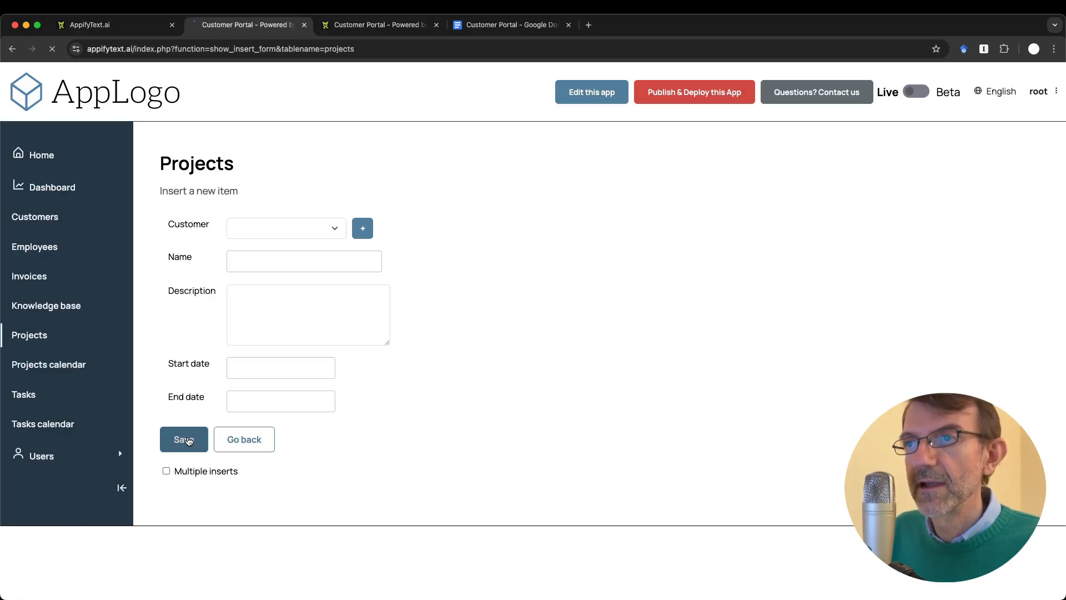
click(292, 204)
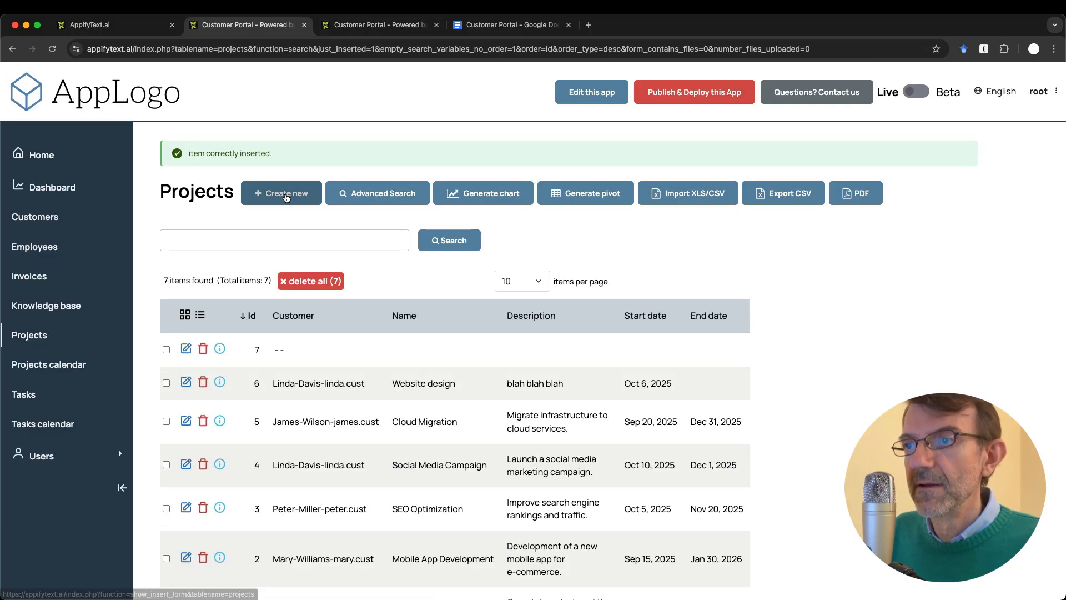
click(310, 223)
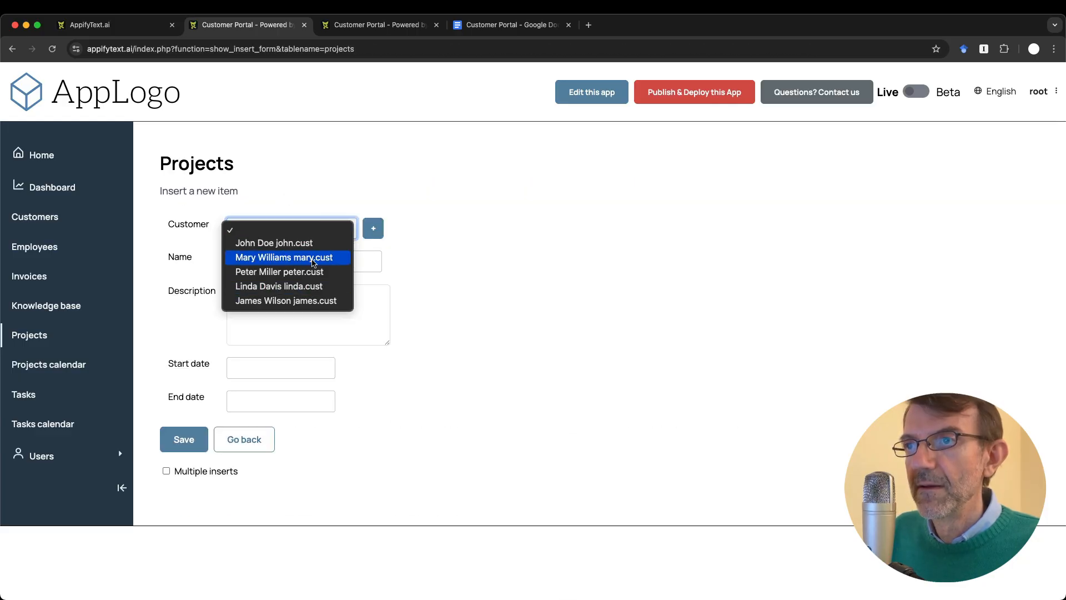
click(481, 334)
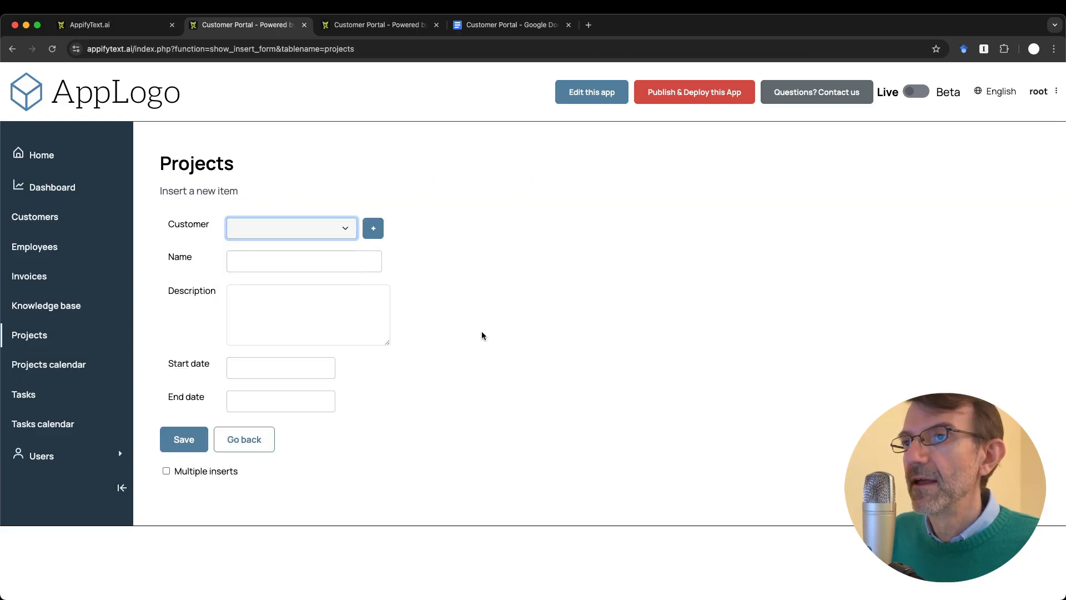
key(ctrl+Tab)
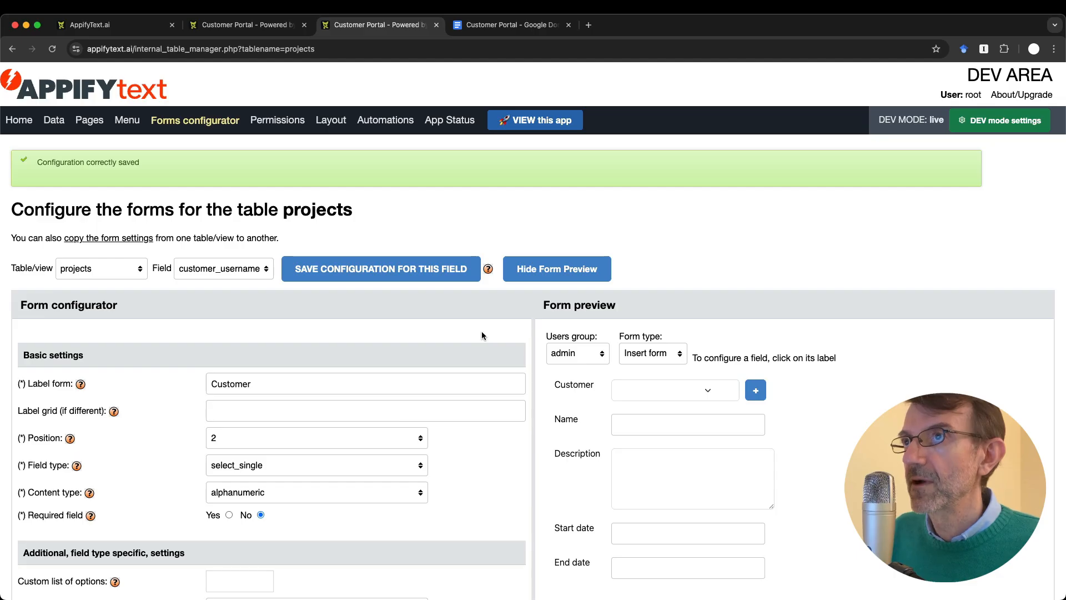
key(ctrl+Tab)
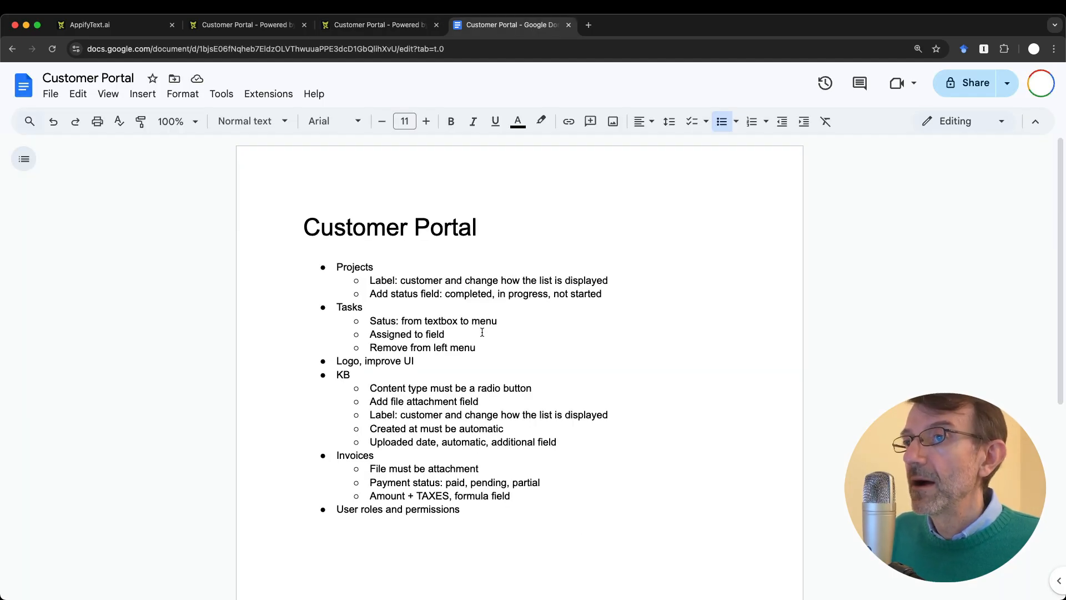
Step: Strike through the 'Label: customer…' Projects line in the Customer Portal doc
drag(370, 280, 631, 284)
key(super+shift+x)
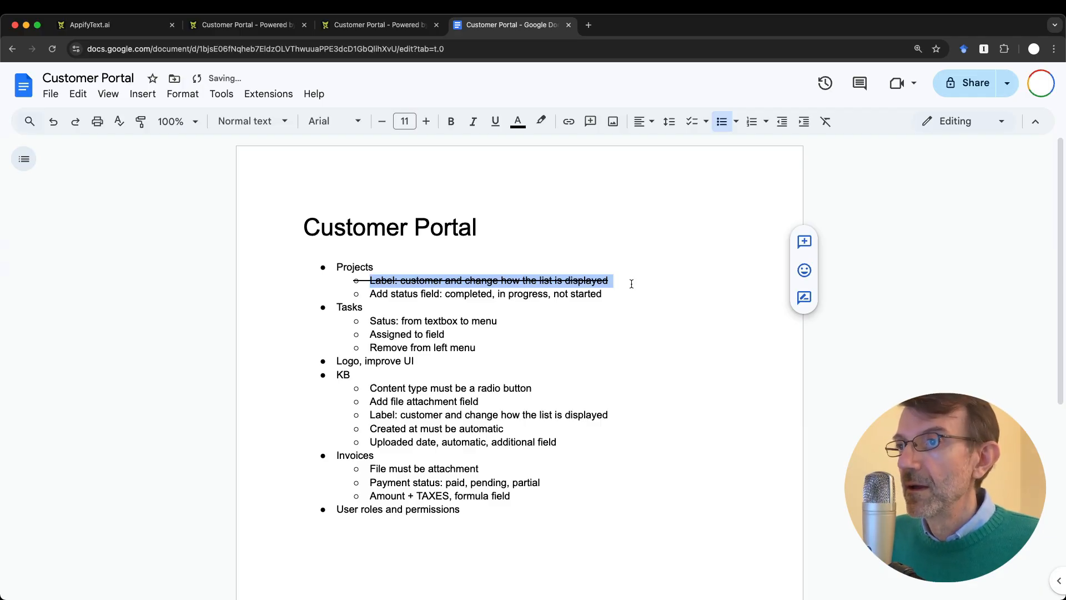
click(382, 306)
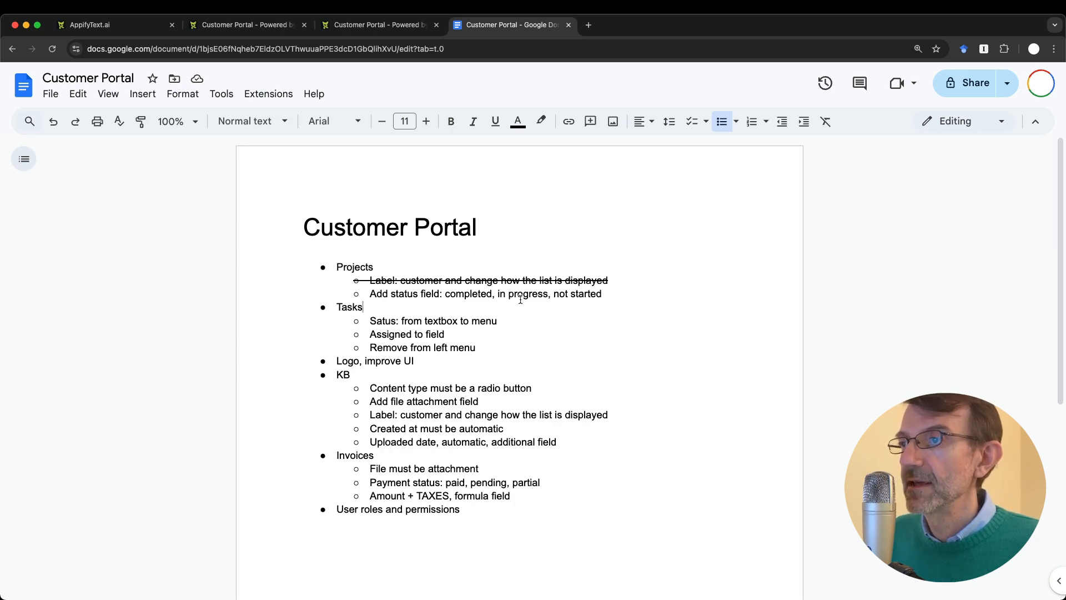
key(ctrl+shift+Tab)
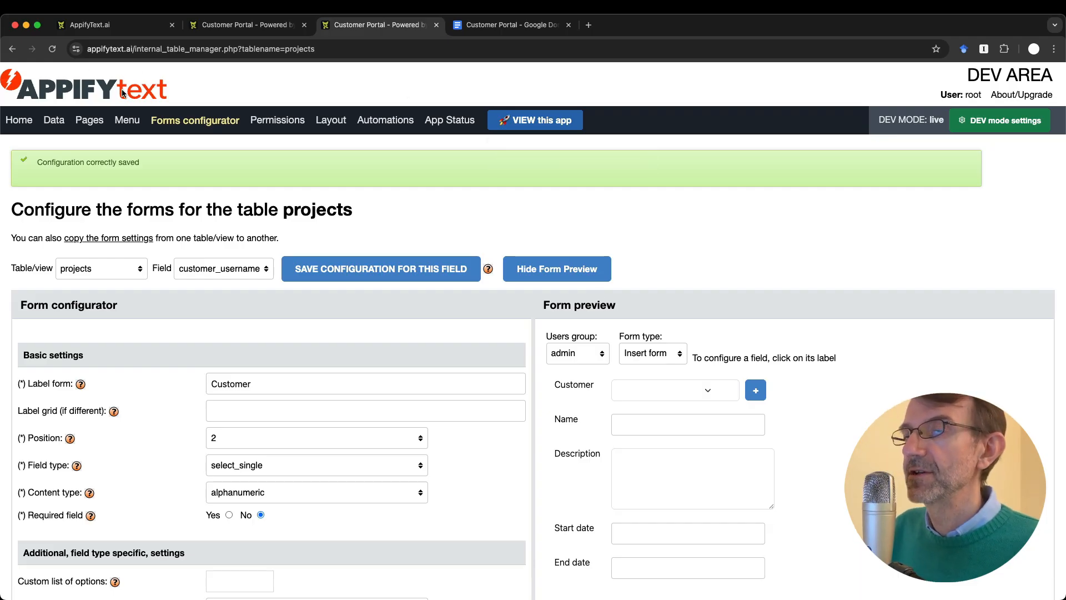
Step: Go to the Data section and scroll down to the projects table's fields
click(54, 120)
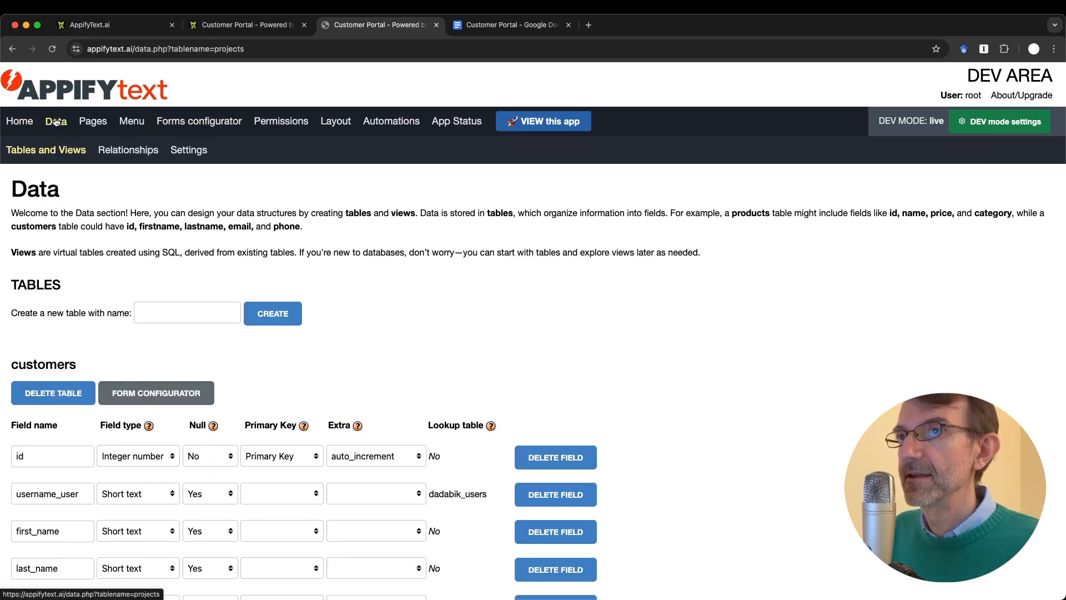
scroll(112, 292, down, 3)
click(111, 292)
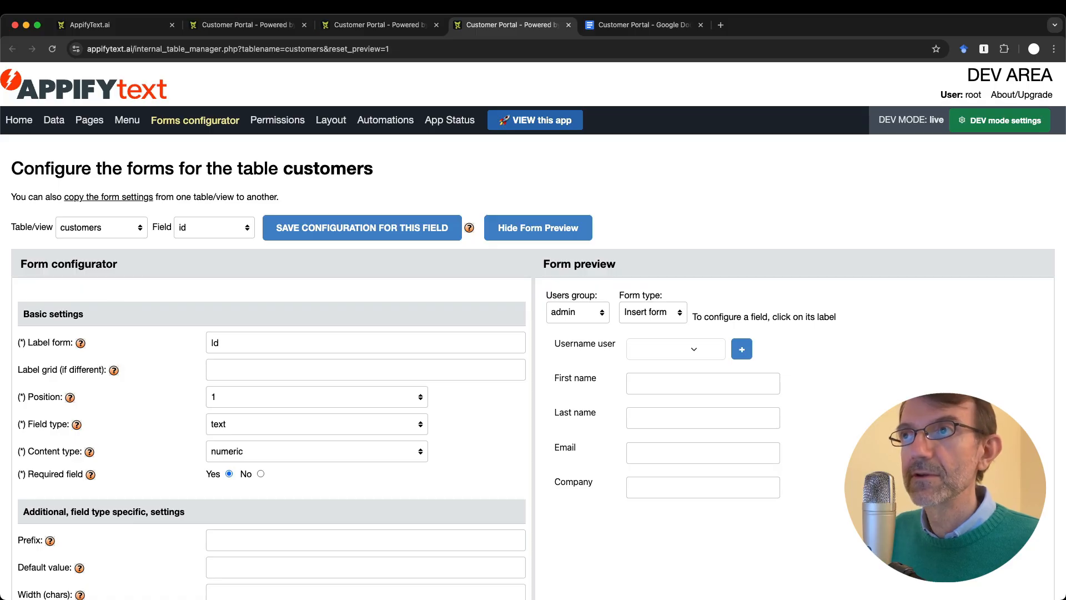
click(59, 125)
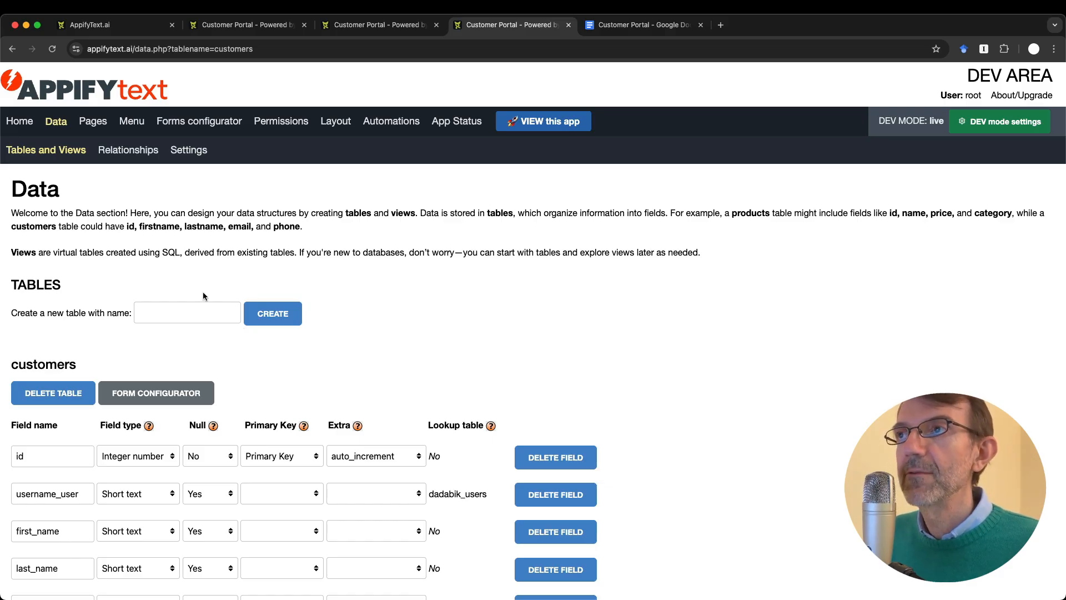
scroll(162, 413, down, 15)
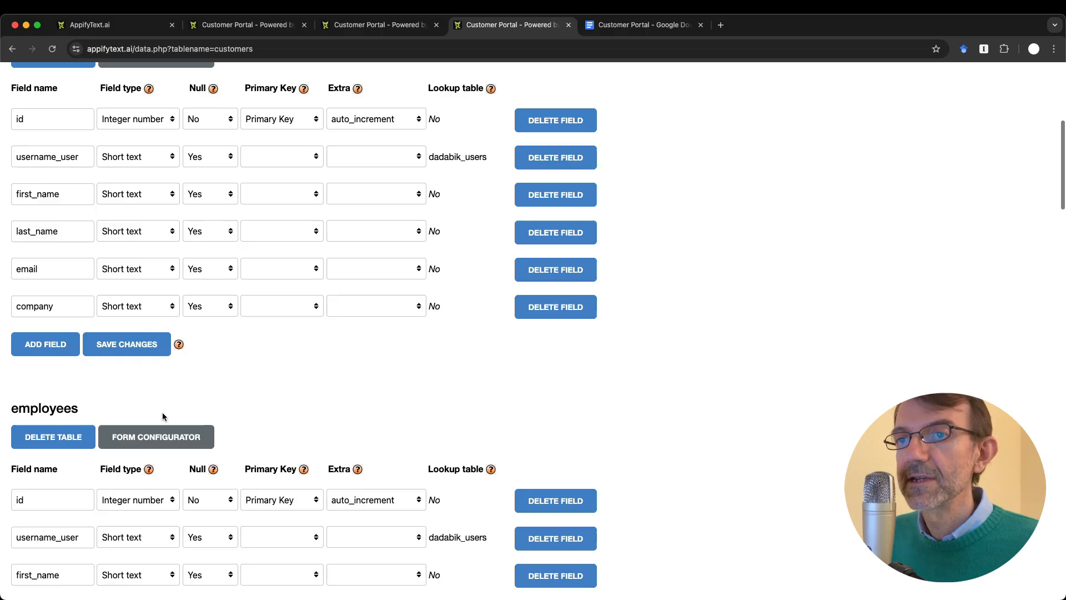
scroll(162, 413, up, 20)
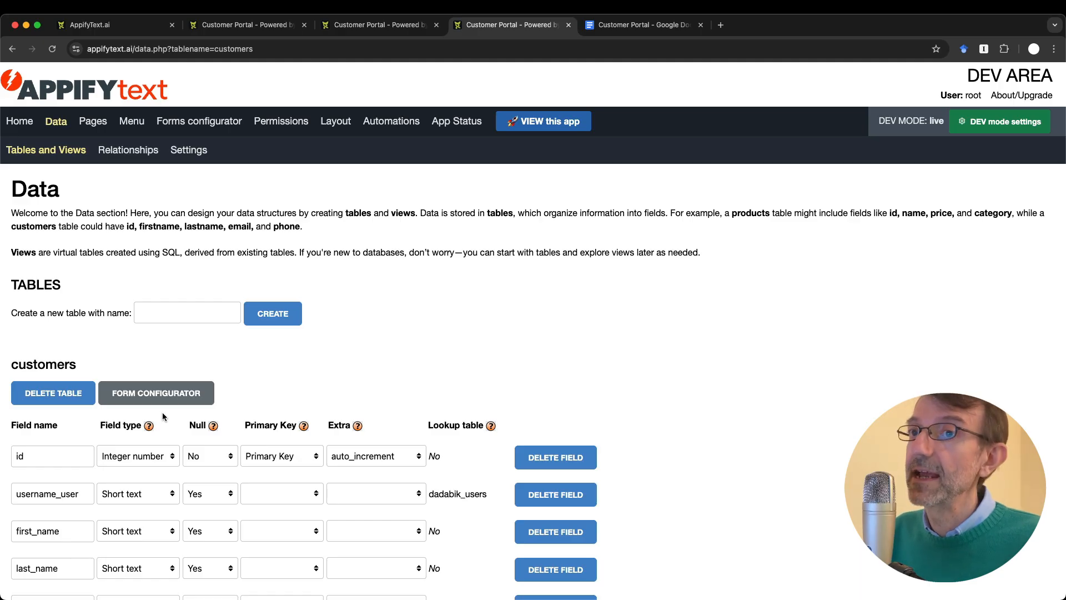
scroll(162, 412, down, 8)
scroll(162, 416, down, 12)
scroll(163, 412, down, 11)
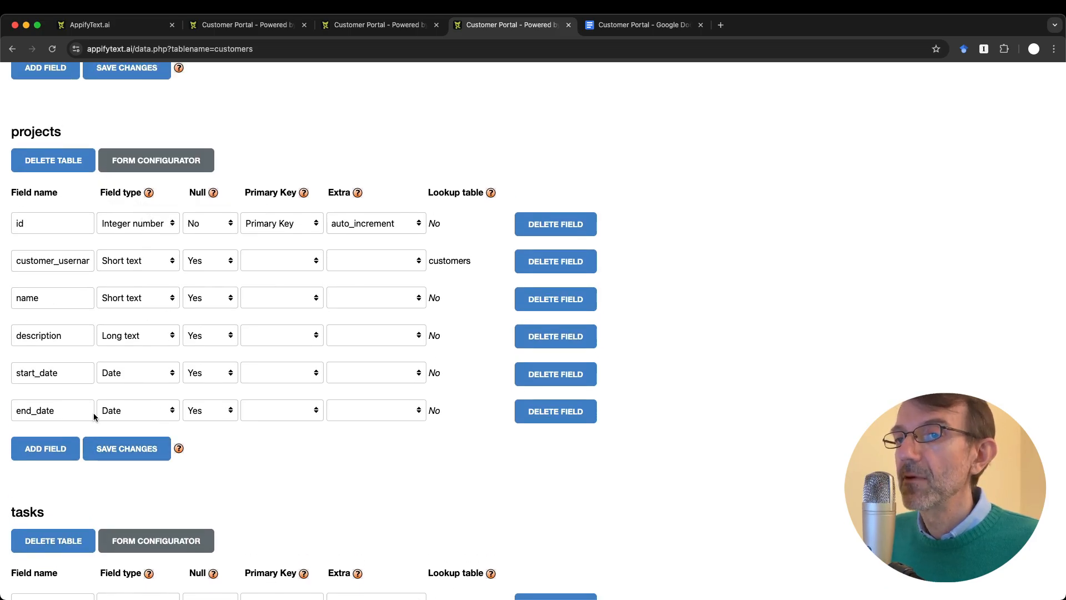
Step: Add a Short text status field to projects, save it, and open its forms configurator
click(54, 444)
text(status)
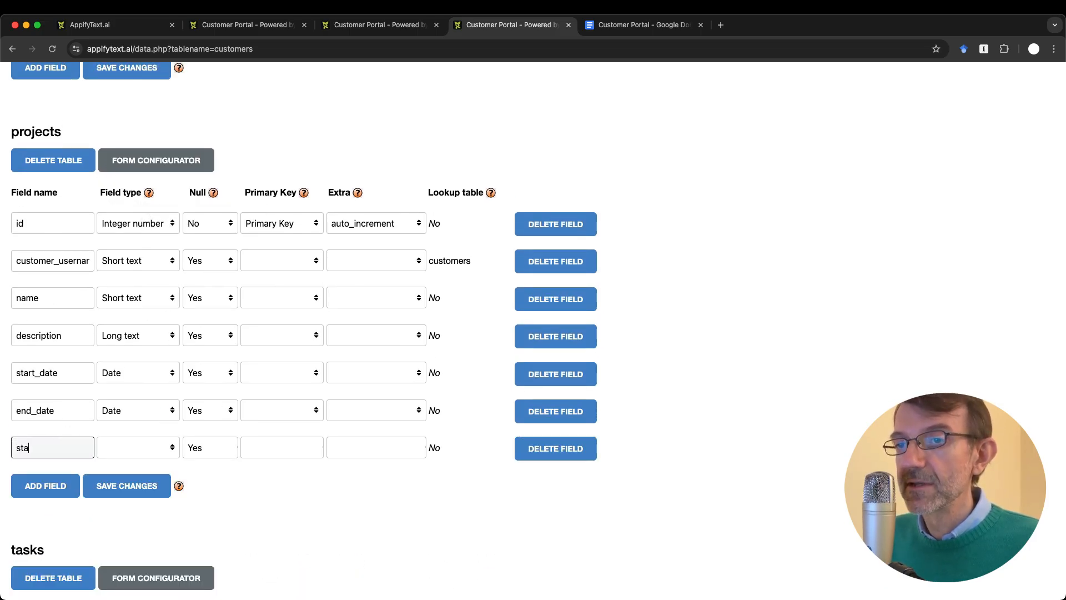
click(137, 448)
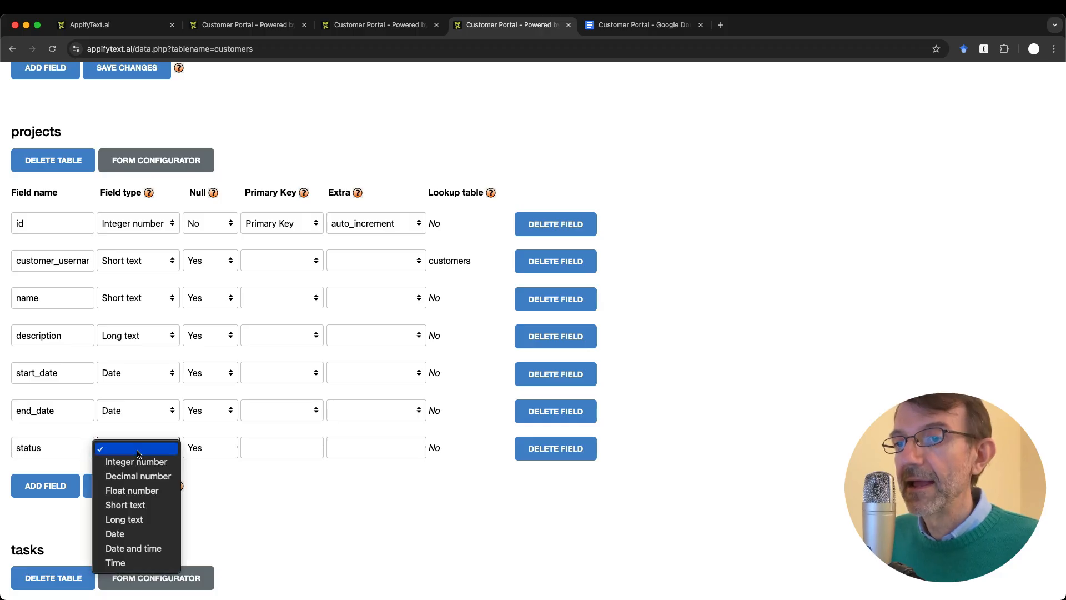
click(126, 504)
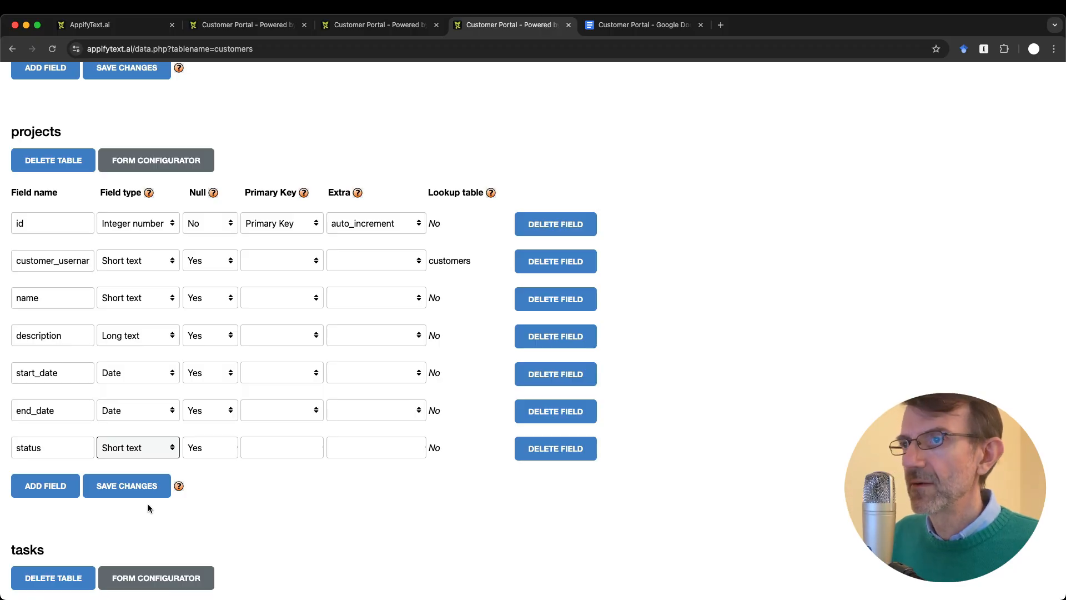
key(ctrl+Tab)
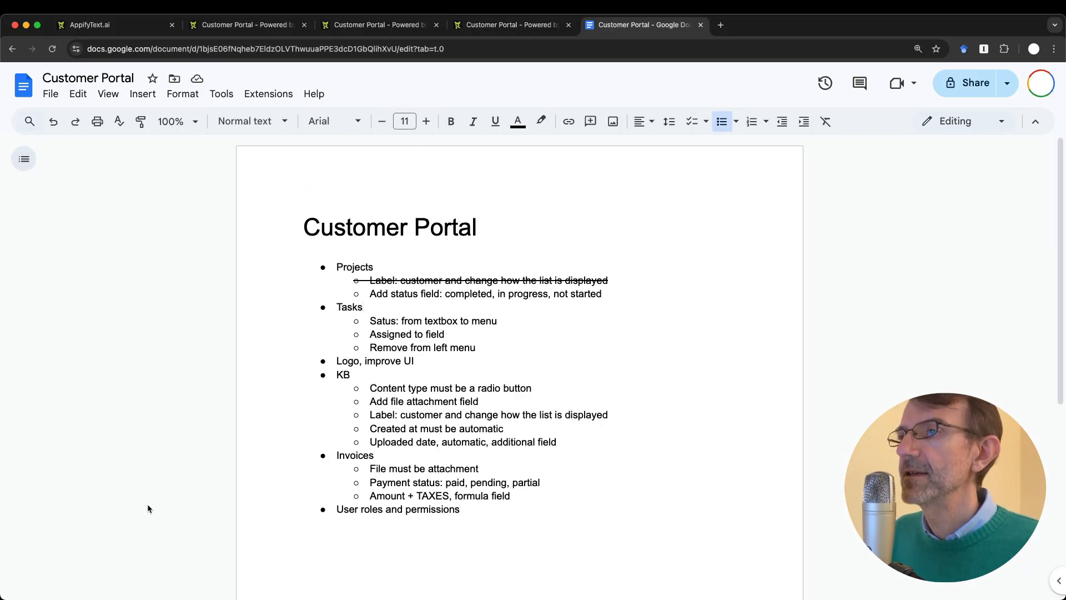
key(ctrl+shift+Tab)
click(132, 492)
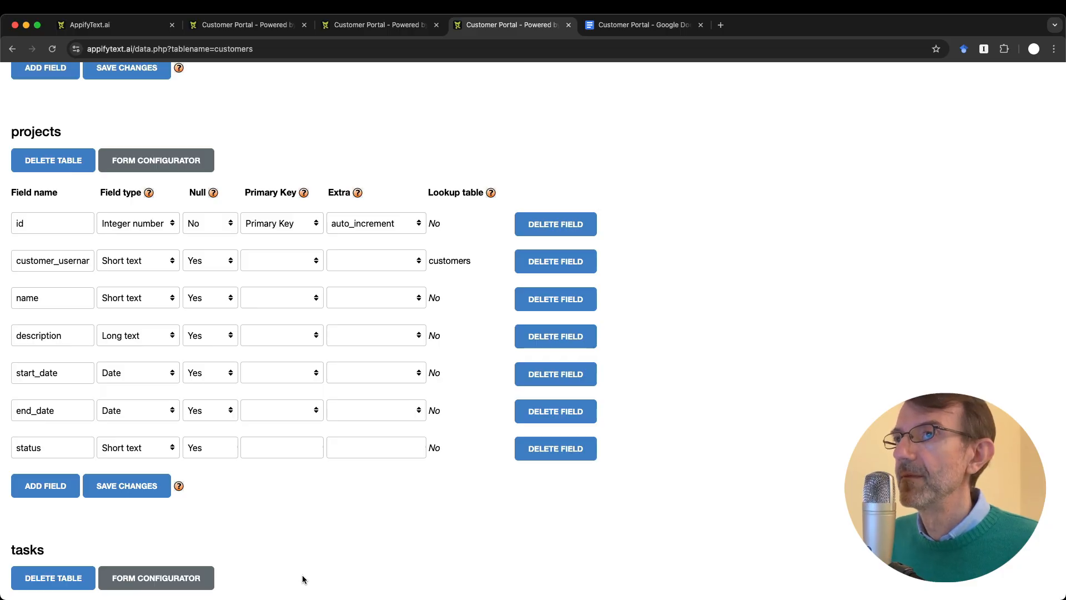
click(144, 160)
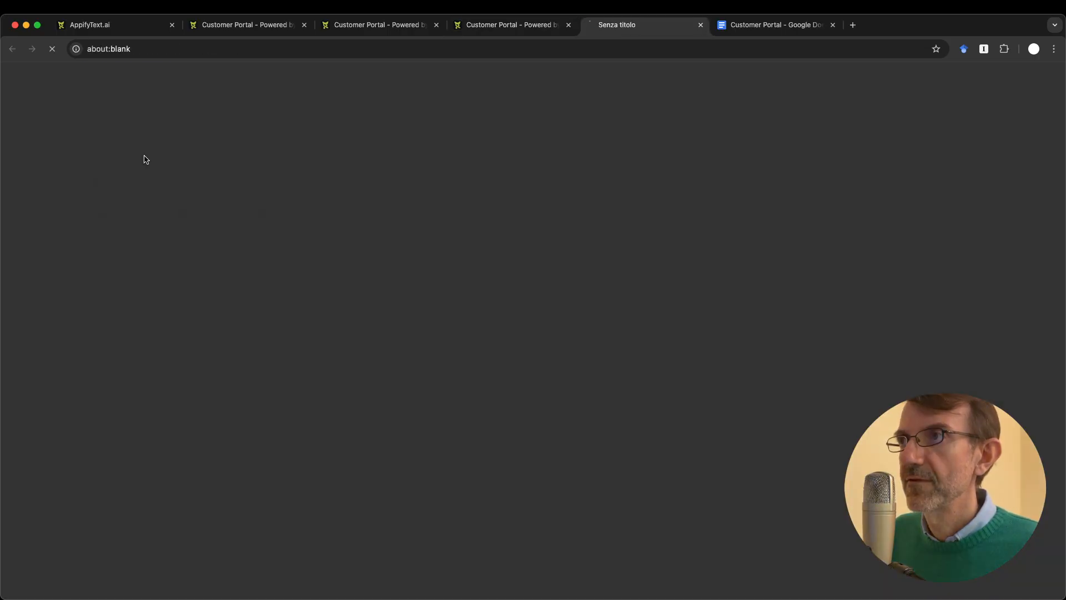
click(203, 233)
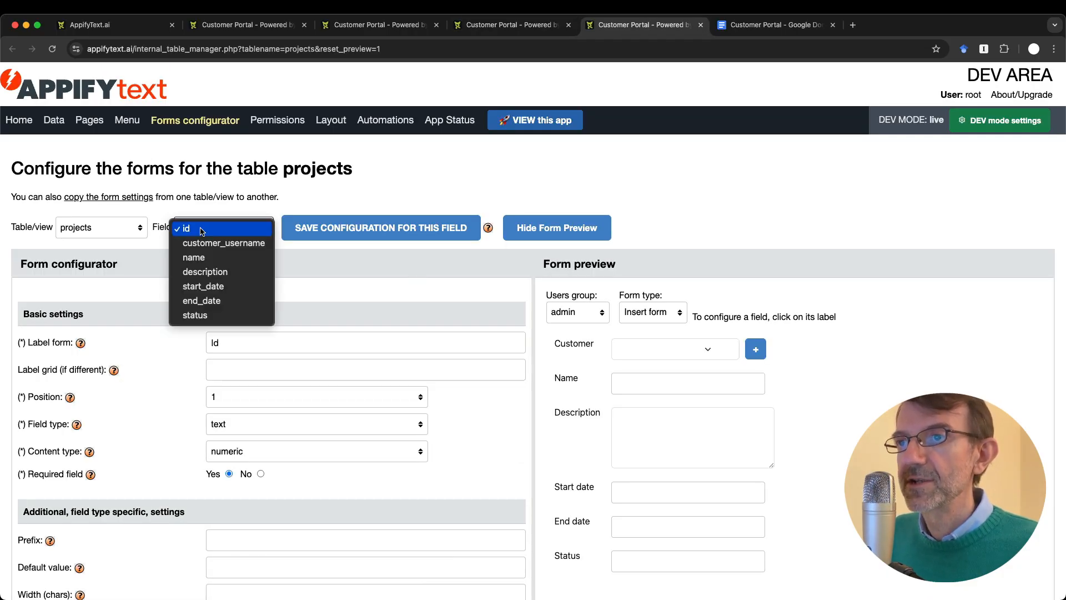
Step: Select the projects status field and change its type to select_single
click(221, 314)
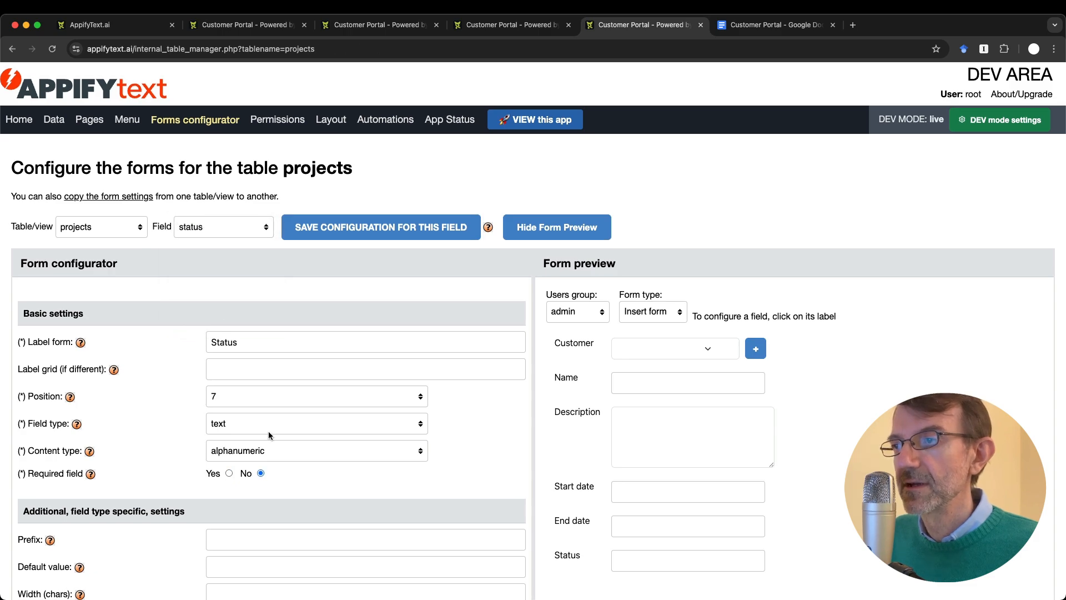
scroll(268, 431, down, 3)
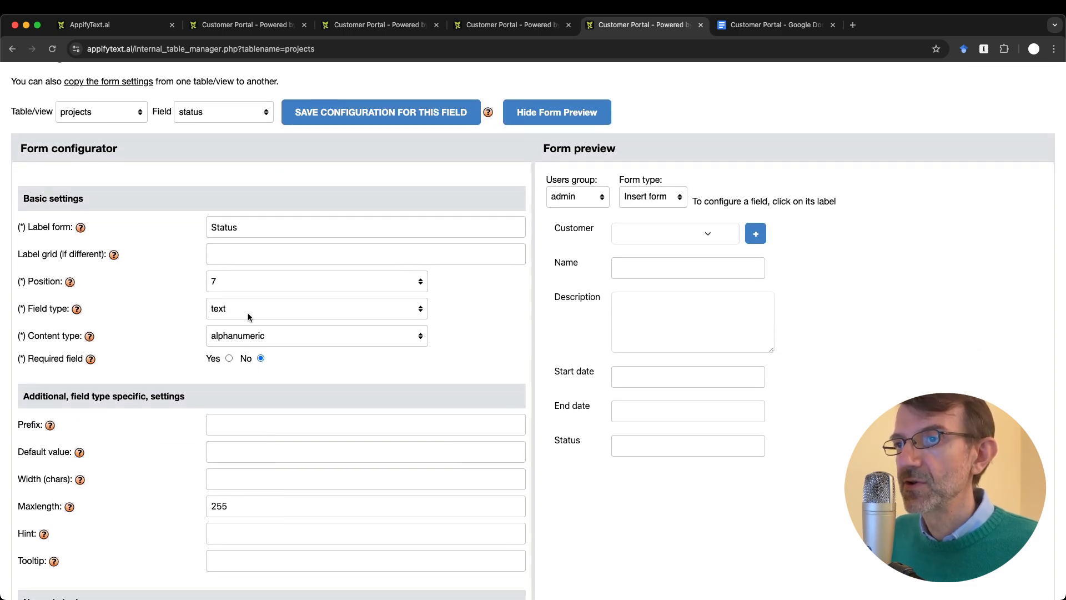
click(265, 309)
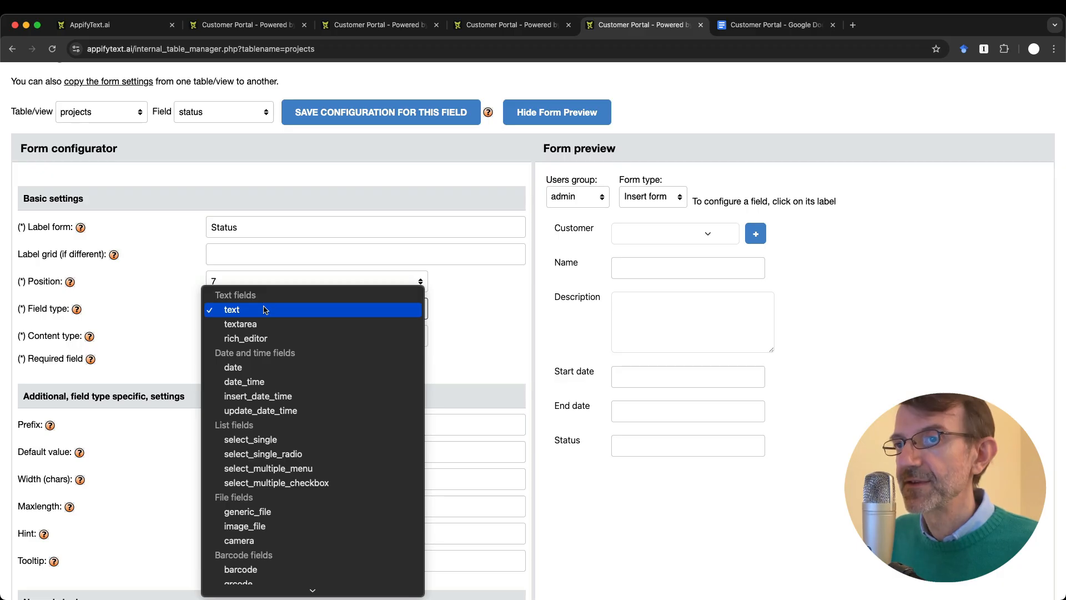
click(288, 439)
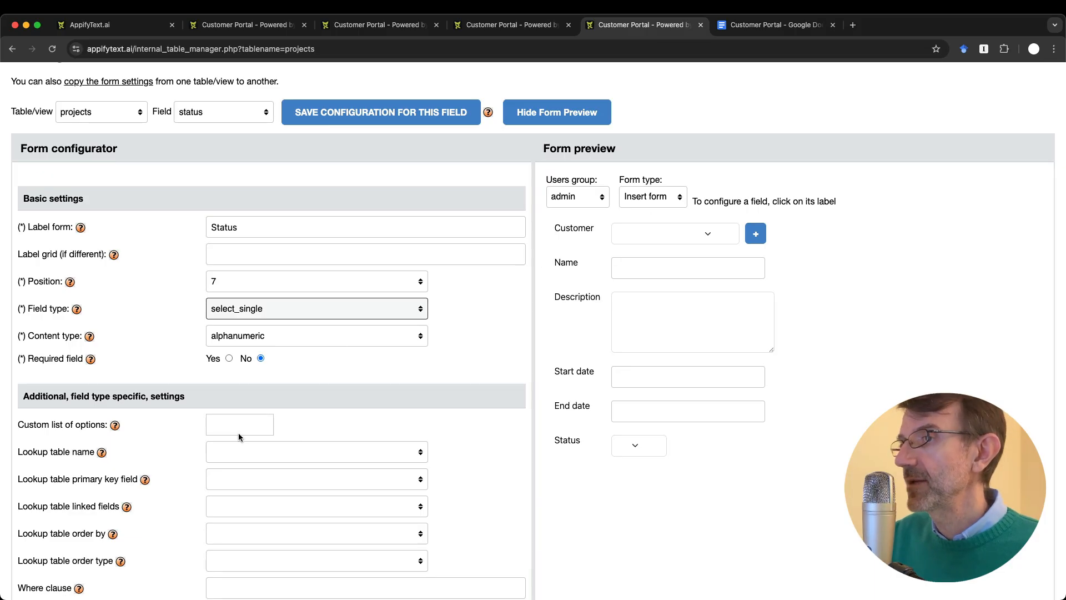
Step: Enter the options not started, completed and in progress, then save the status configuration
click(256, 426)
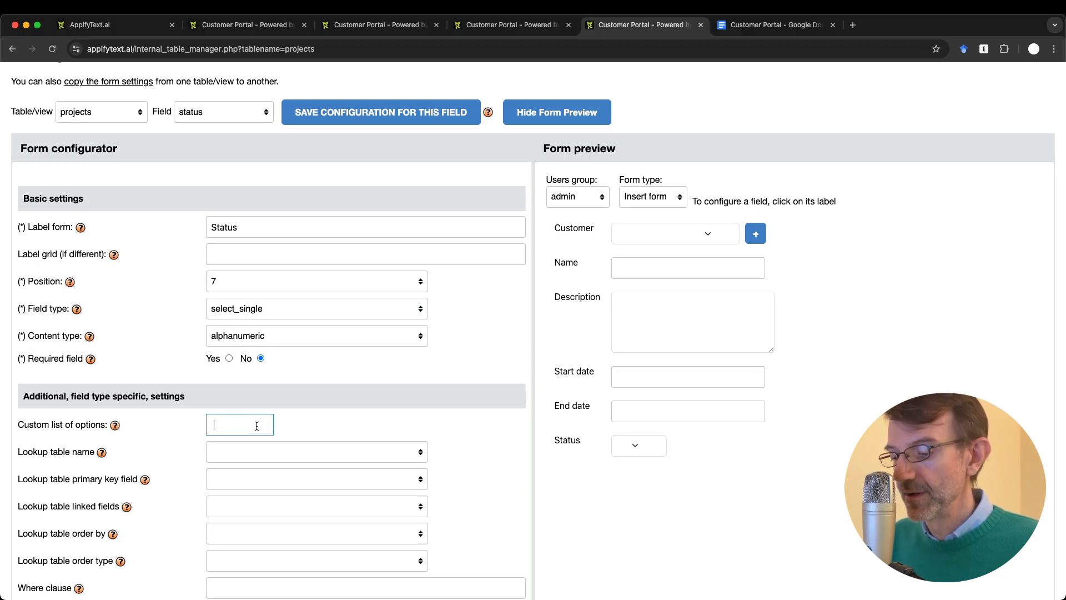
text(not started)
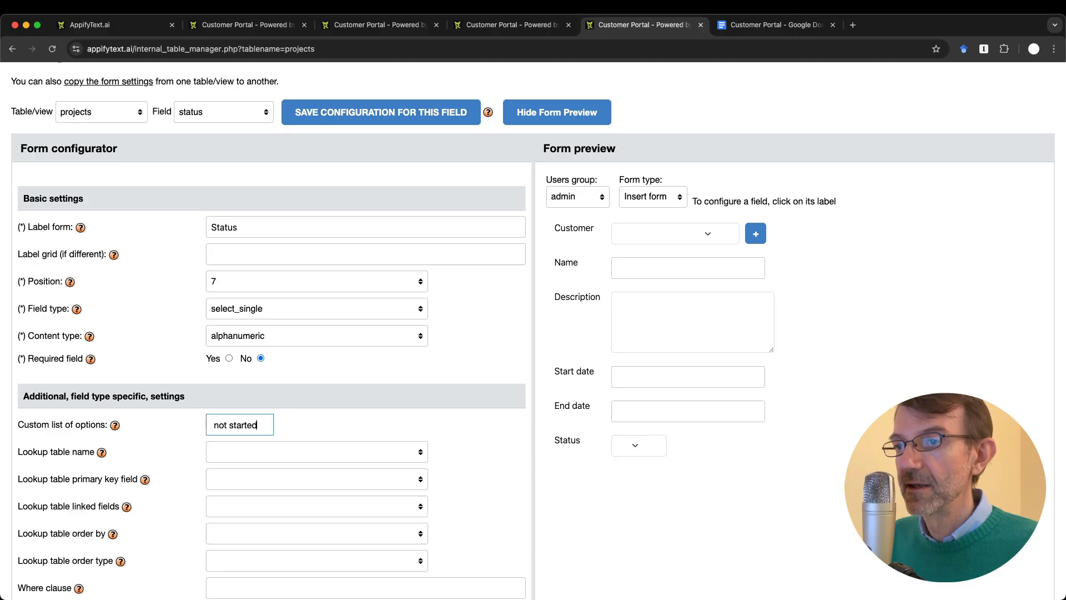
key(Return)
text(completed)
key(Return)
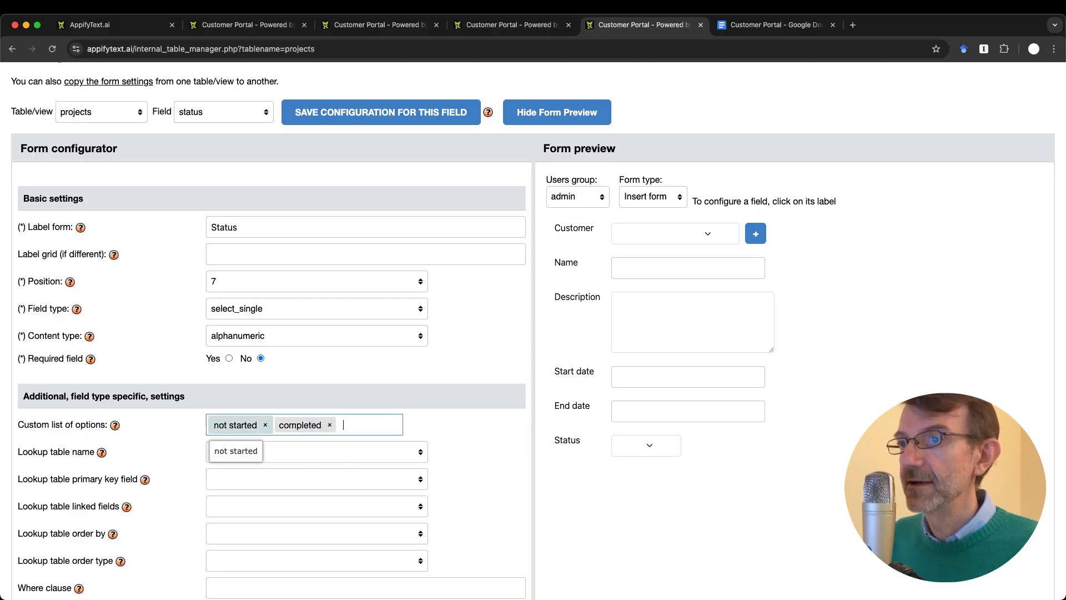
key(ctrl+Tab)
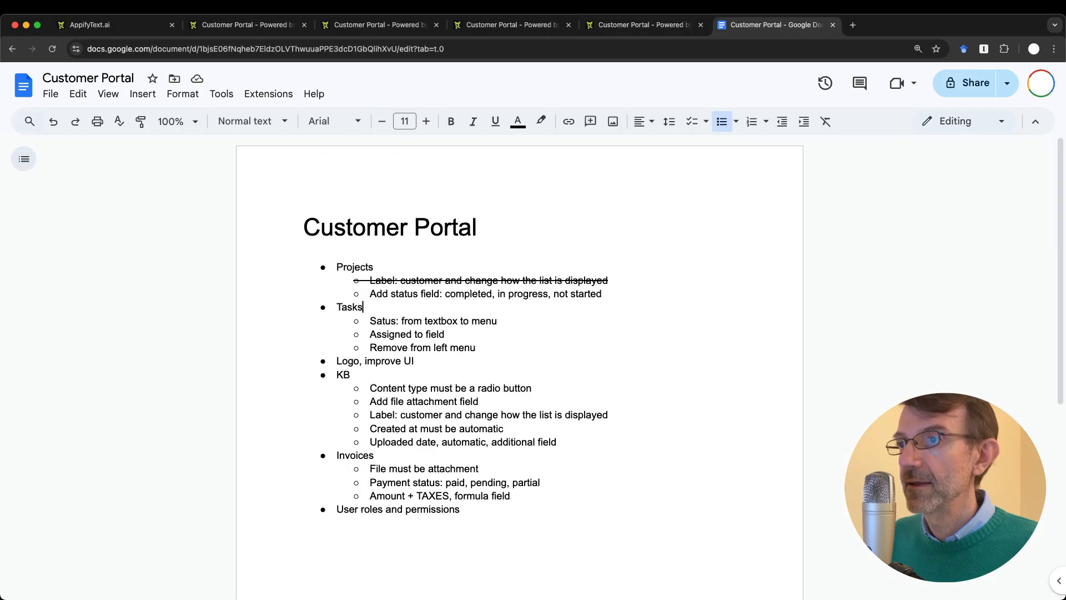
key(ctrl+shift+Tab)
text(in)
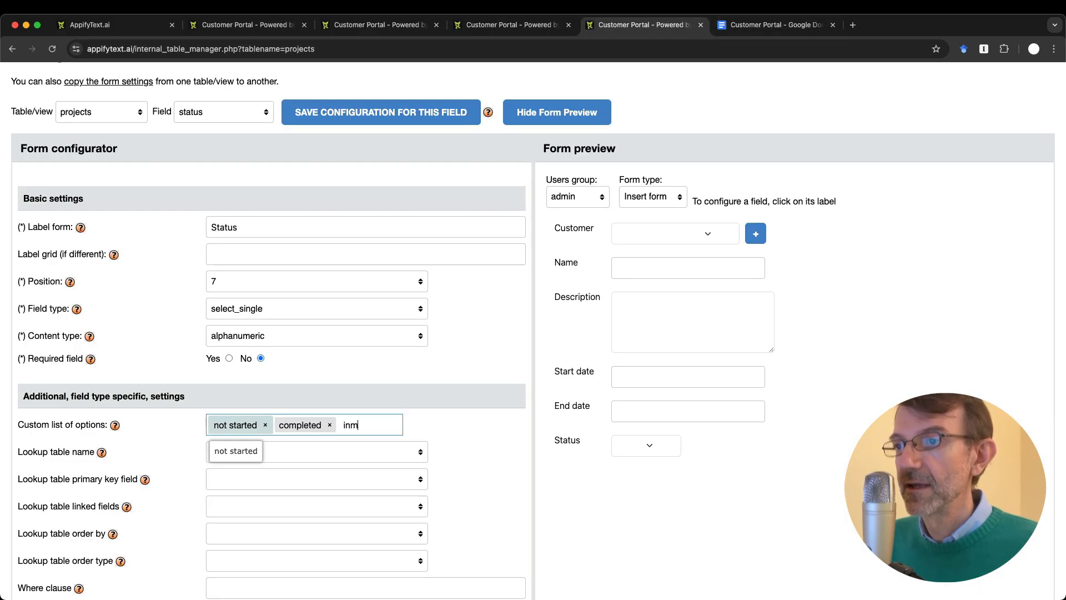
text( progress)
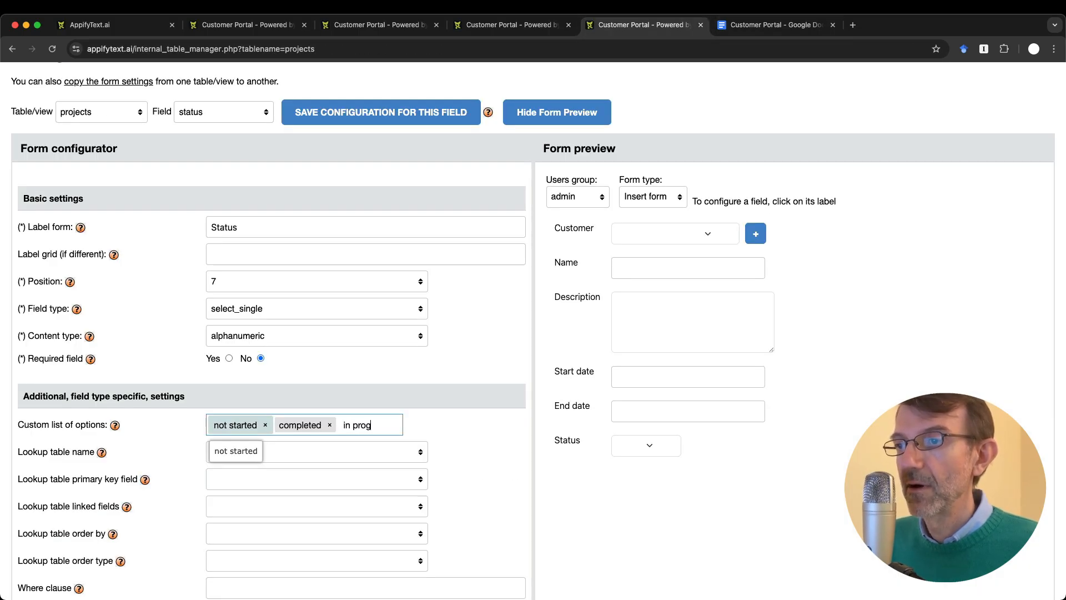
key(Return)
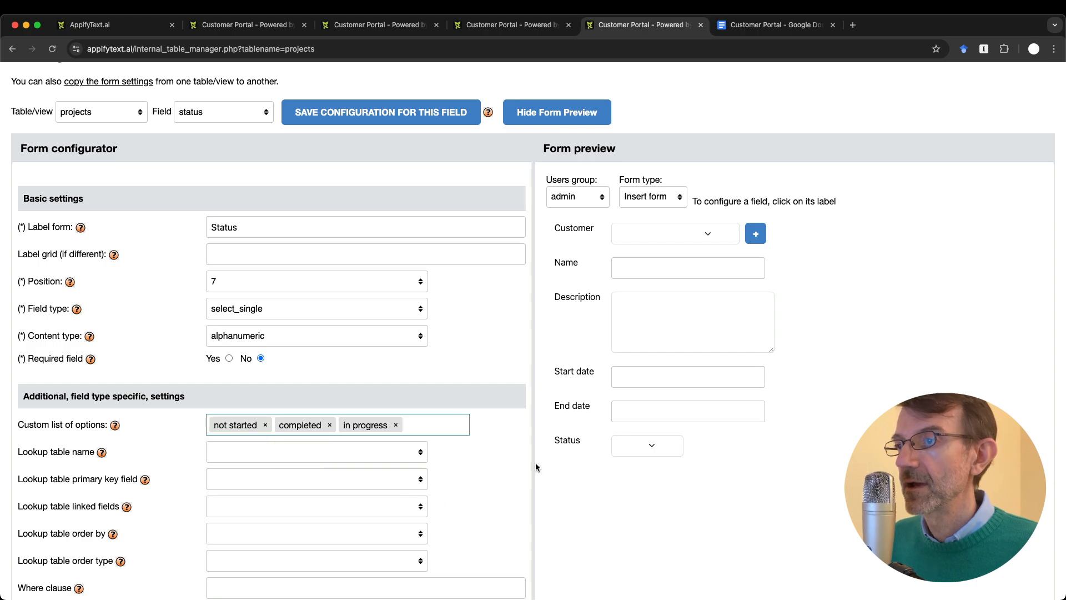
click(645, 449)
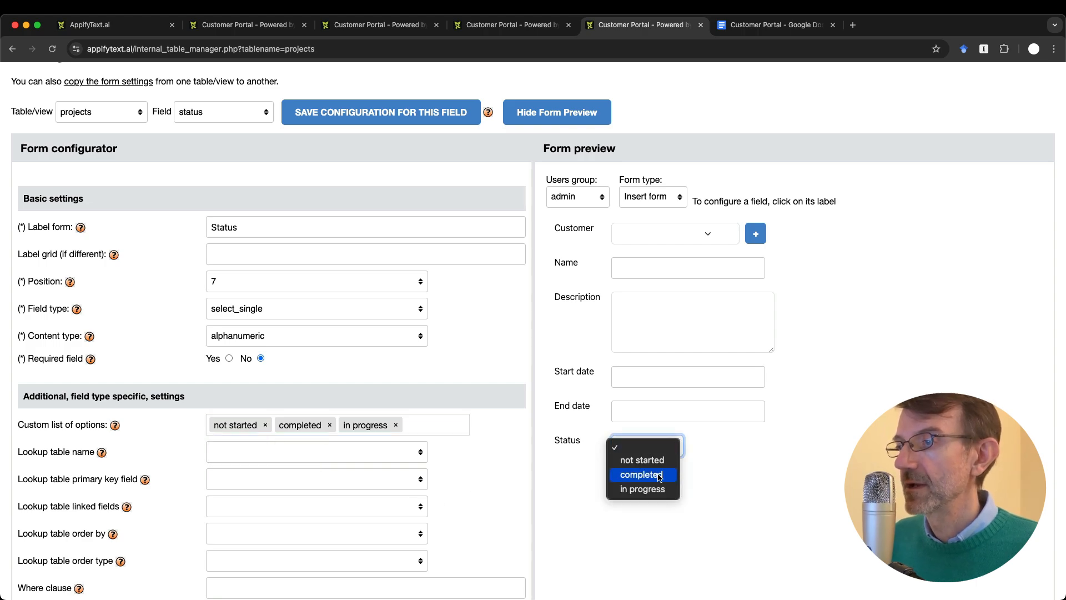
click(369, 112)
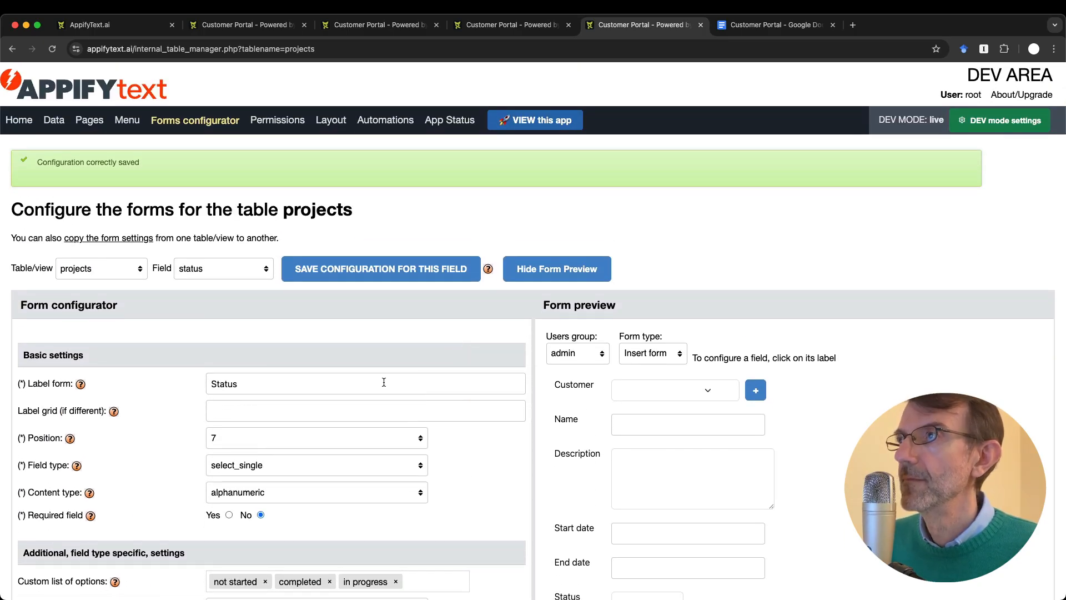
Step: Check the Status options on a new project form in the running app
key(ctrl+shift+Tab)
key(ctrl+shift+Tab)
key(ctrl+shift+Tab)
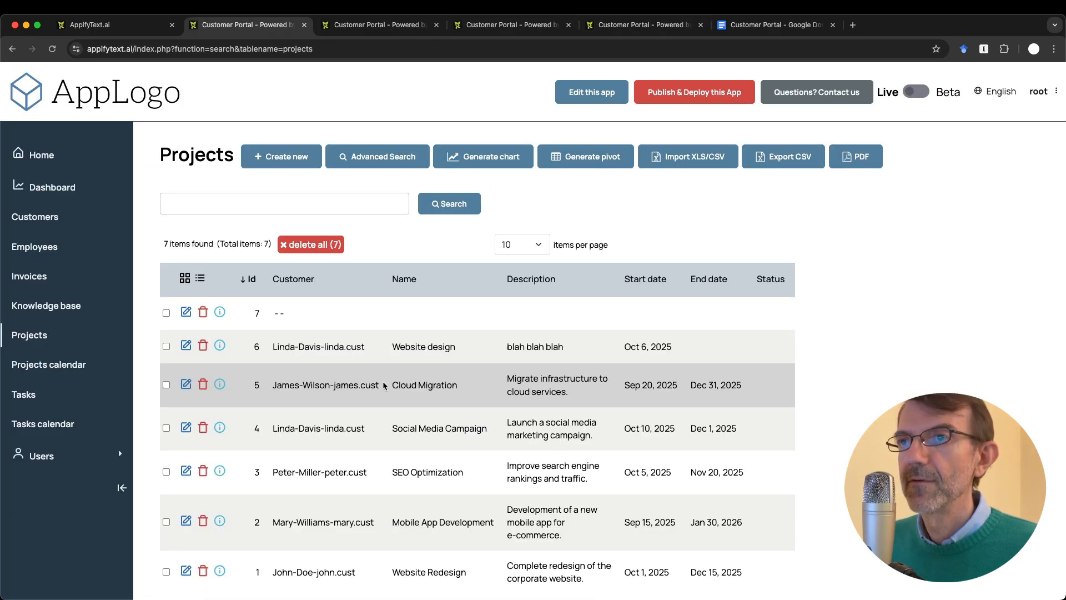
click(260, 157)
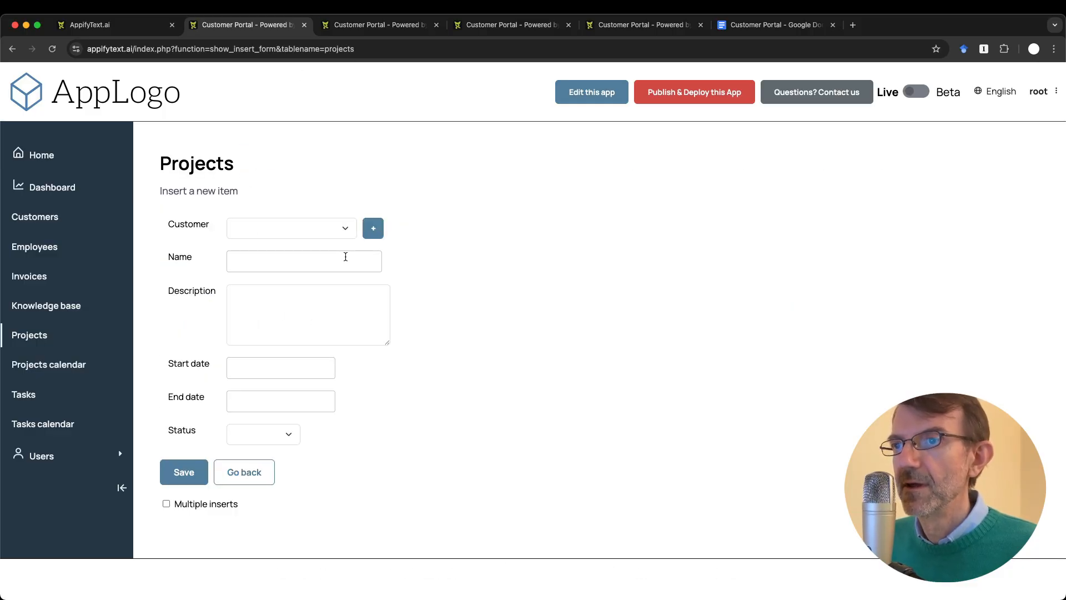
click(275, 438)
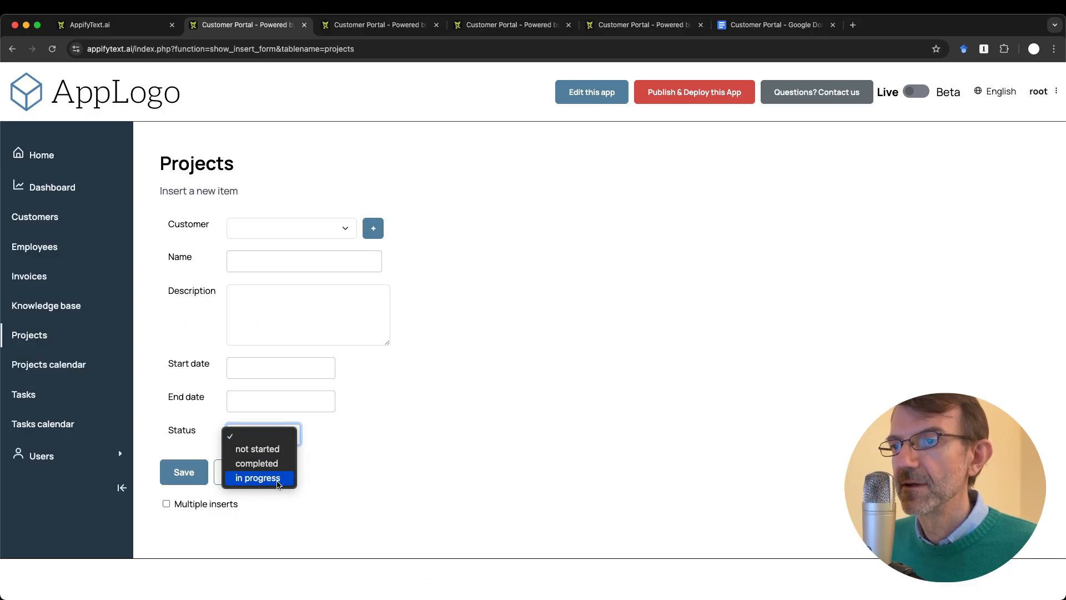
click(390, 449)
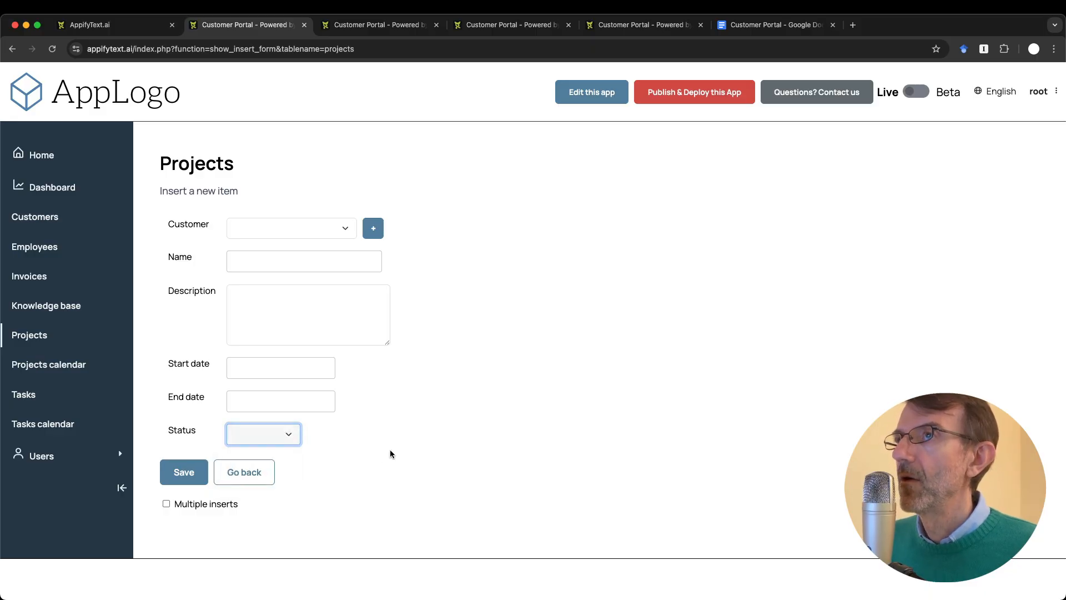
Step: Close the two leftover data tables tabs
key(ctrl+Tab)
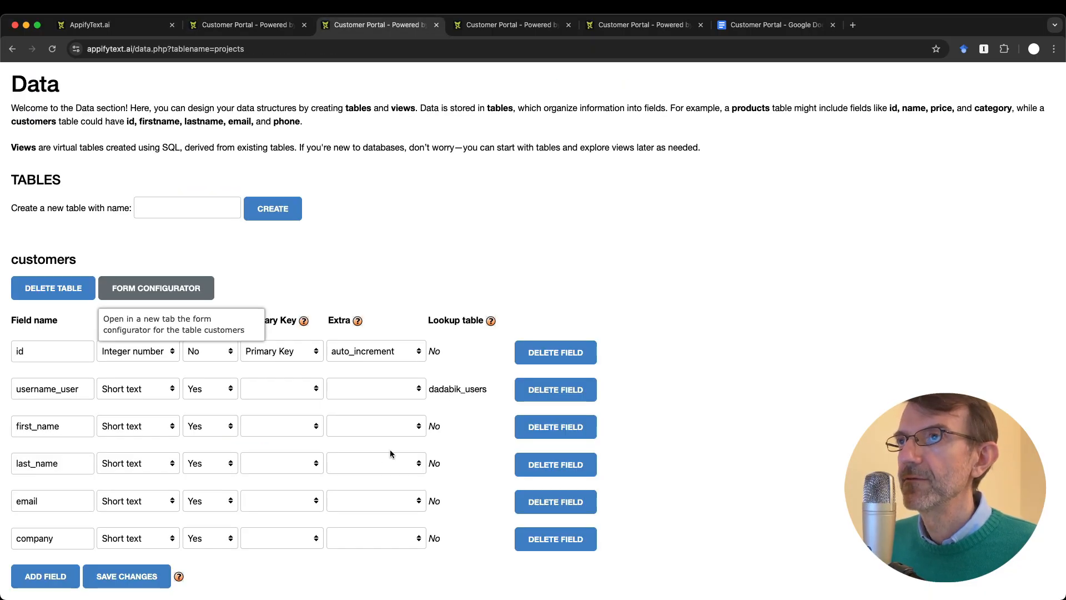
key(ctrl+w)
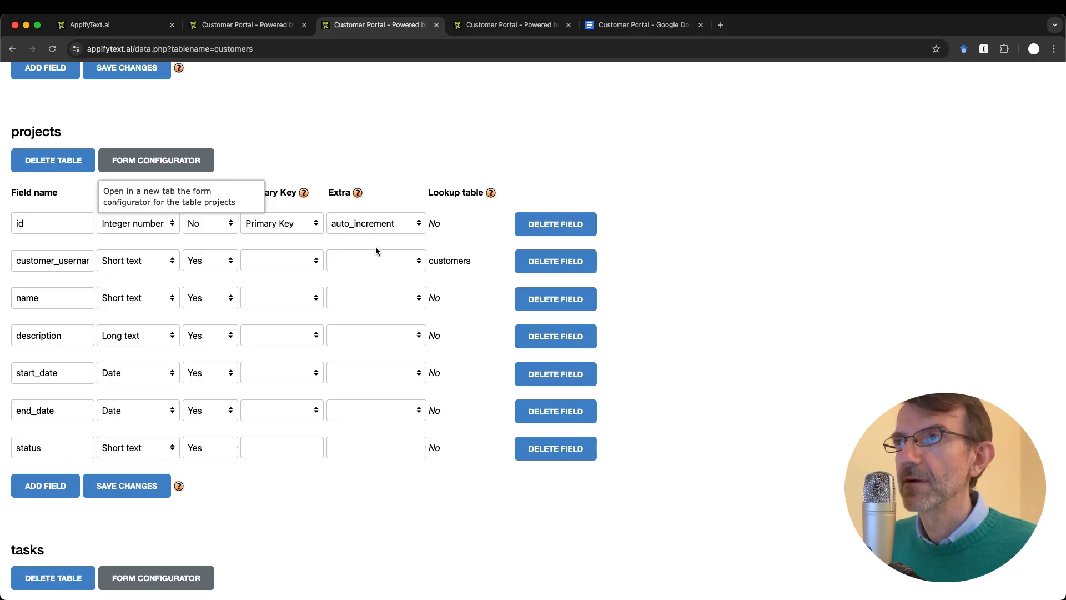
key(ctrl+w)
key(ctrl+shift+Tab)
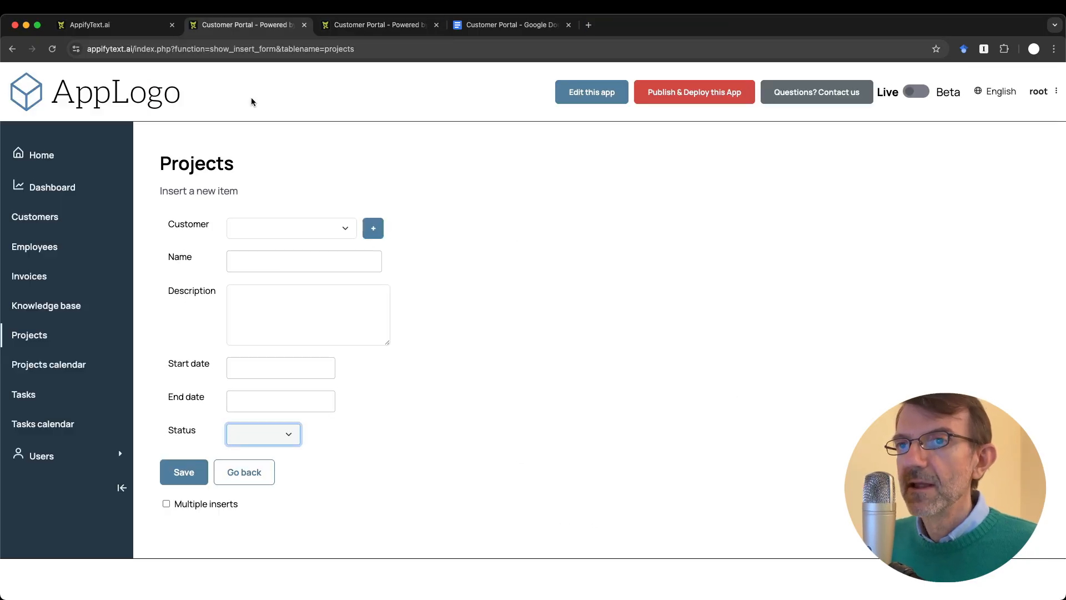
Step: Open a new task form in the app, compare with the notes, and return to the configurator
click(32, 396)
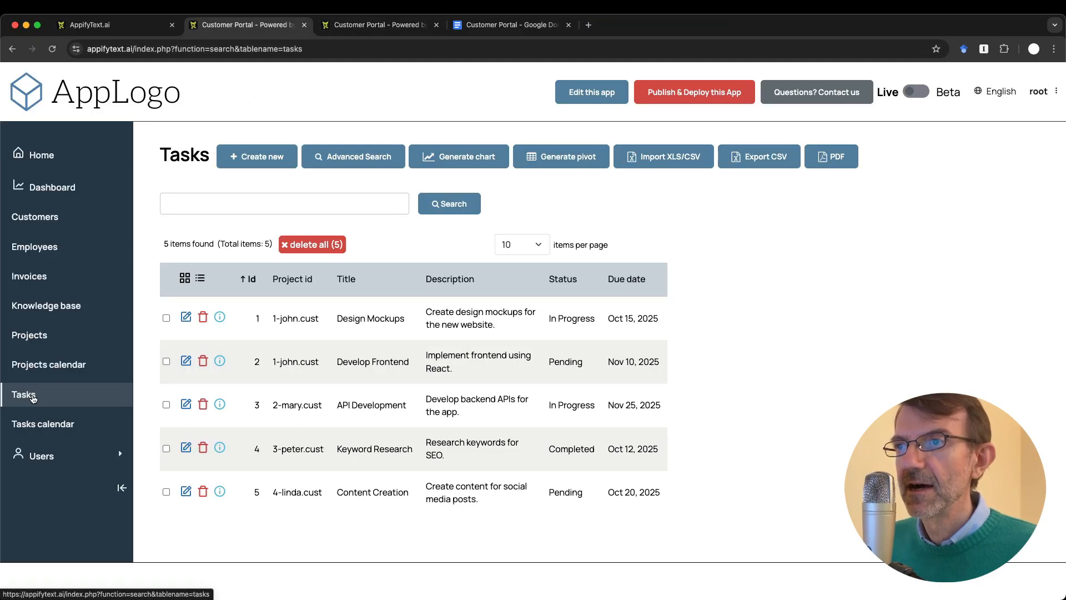
click(254, 157)
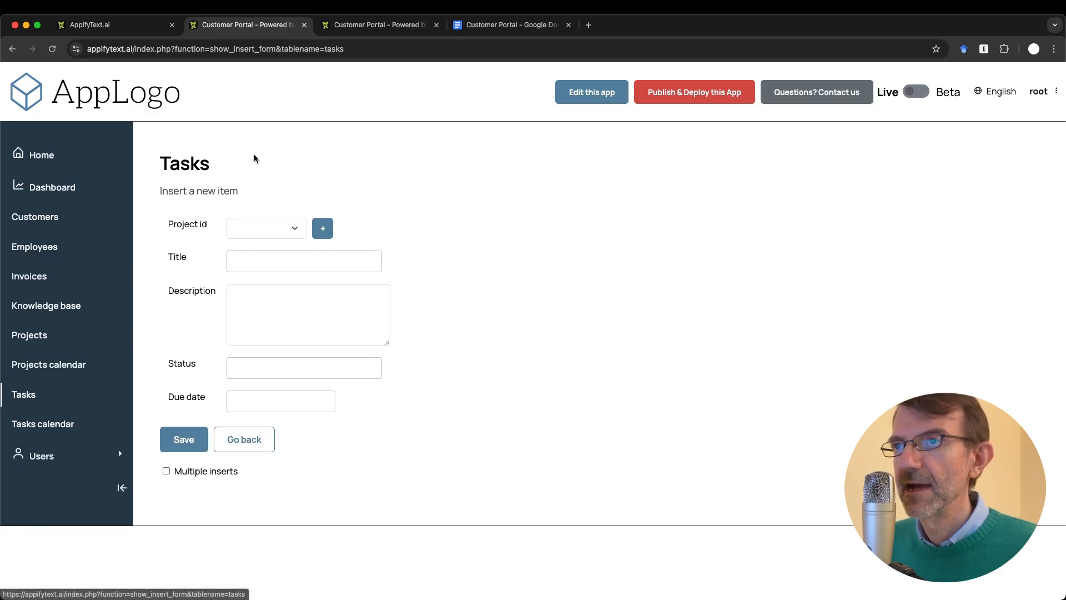
key(ctrl+Tab)
key(ctrl+Tab)
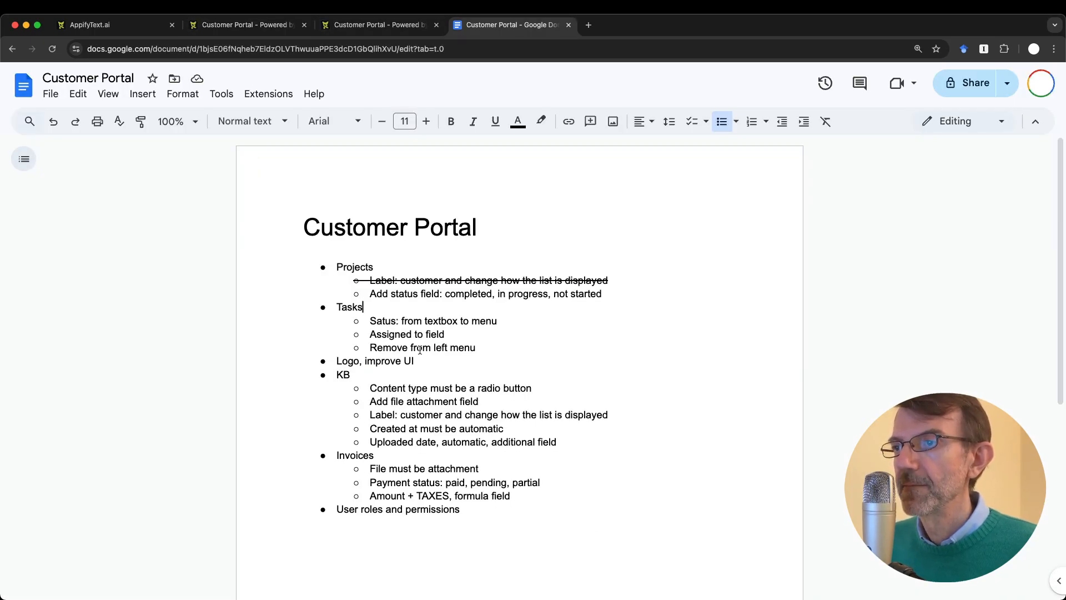
key(ctrl+shift+Tab)
key(ctrl+shift+Tab)
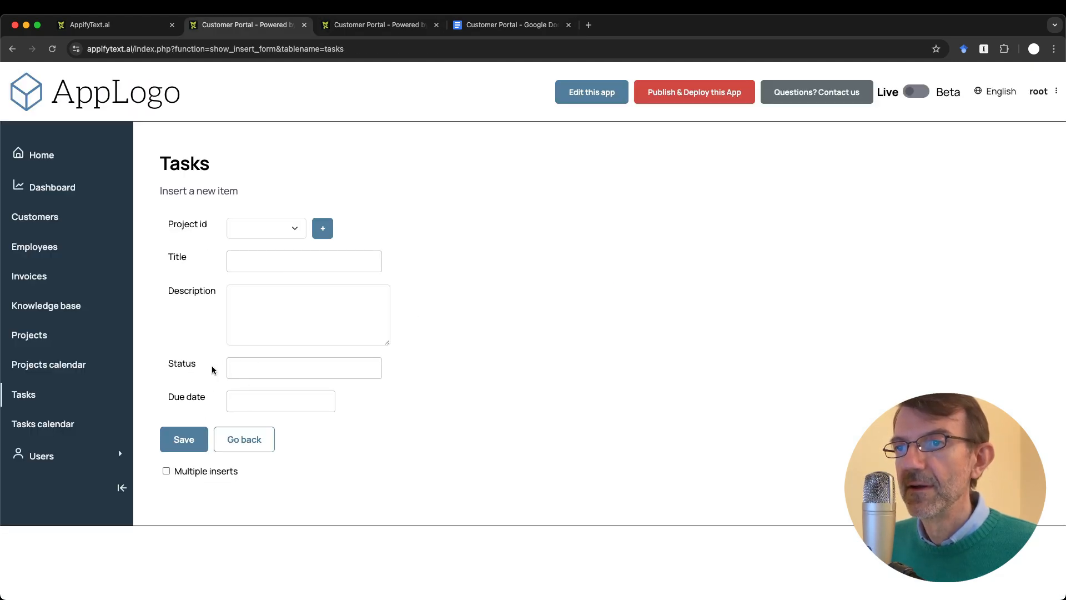
key(ctrl+Tab)
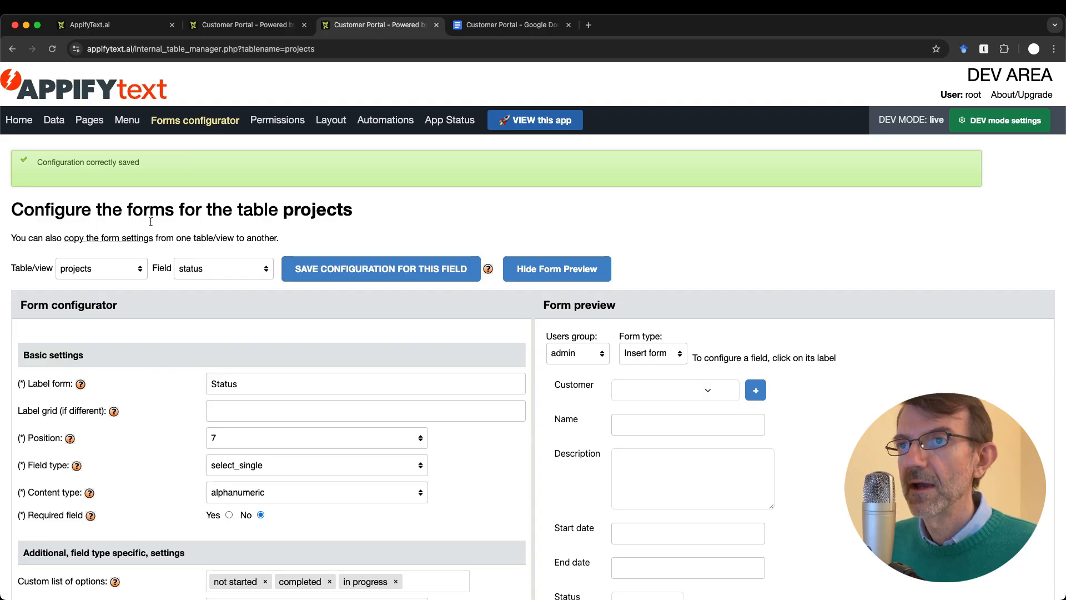
Step: Select the tasks table's status field in the configurator and test its text preview
click(106, 271)
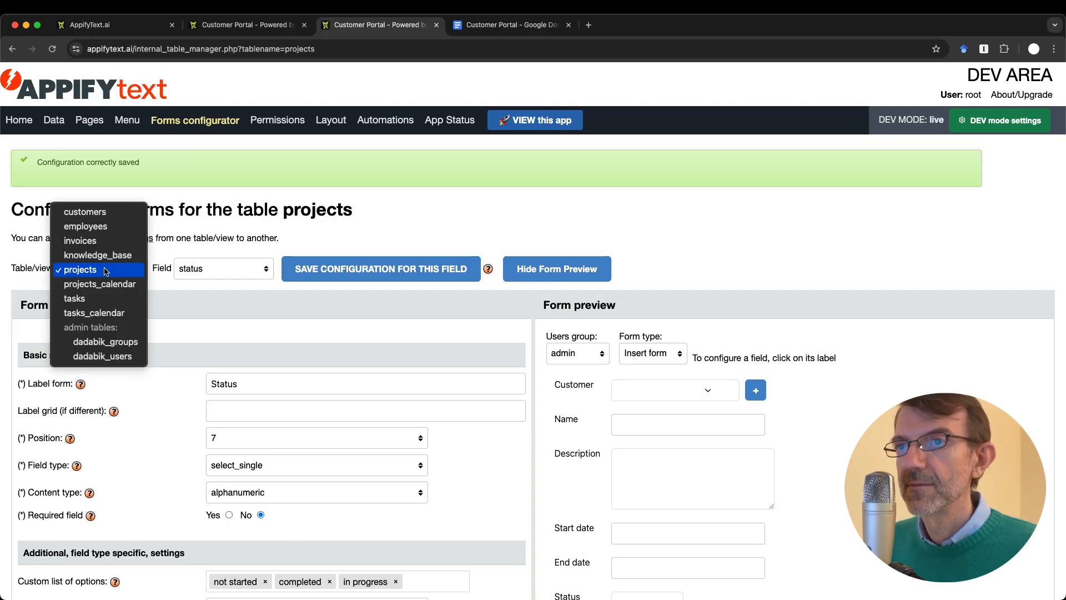
click(103, 299)
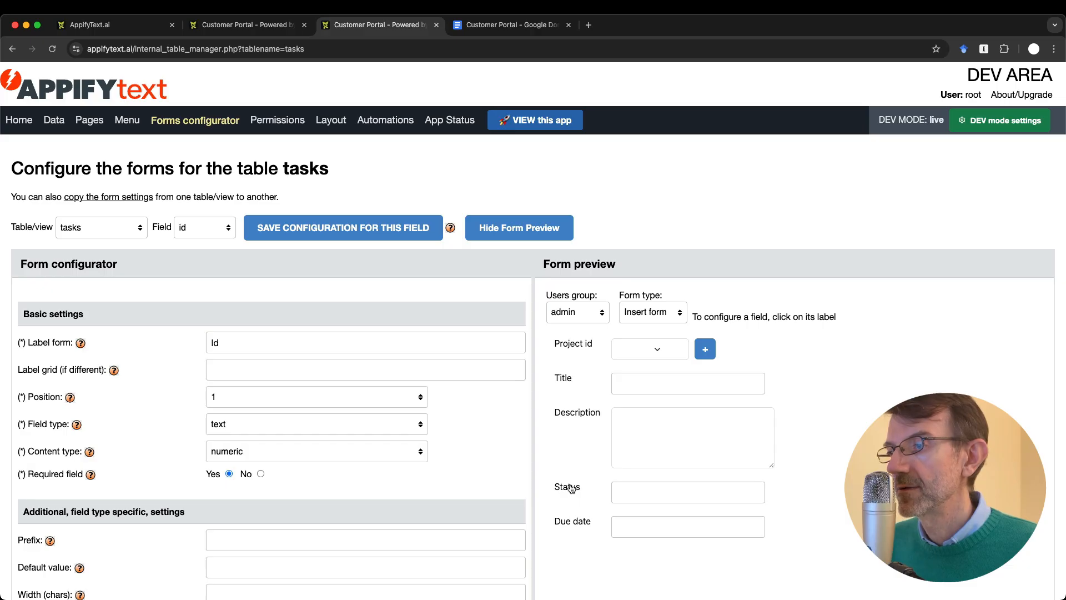
click(181, 230)
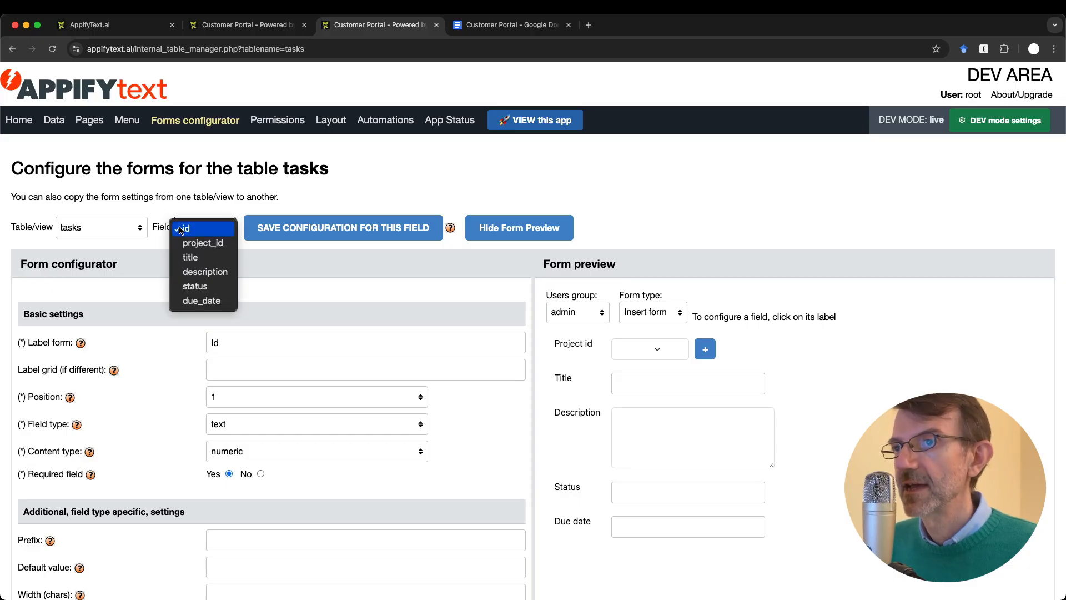
click(197, 286)
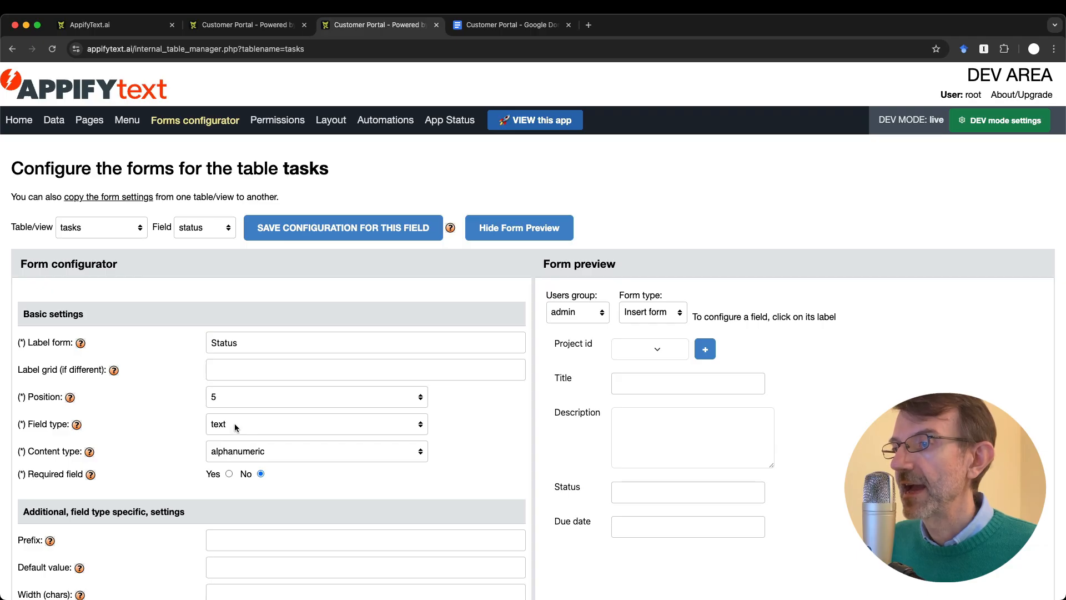
click(642, 492)
text(fsfasdfsfsfds)
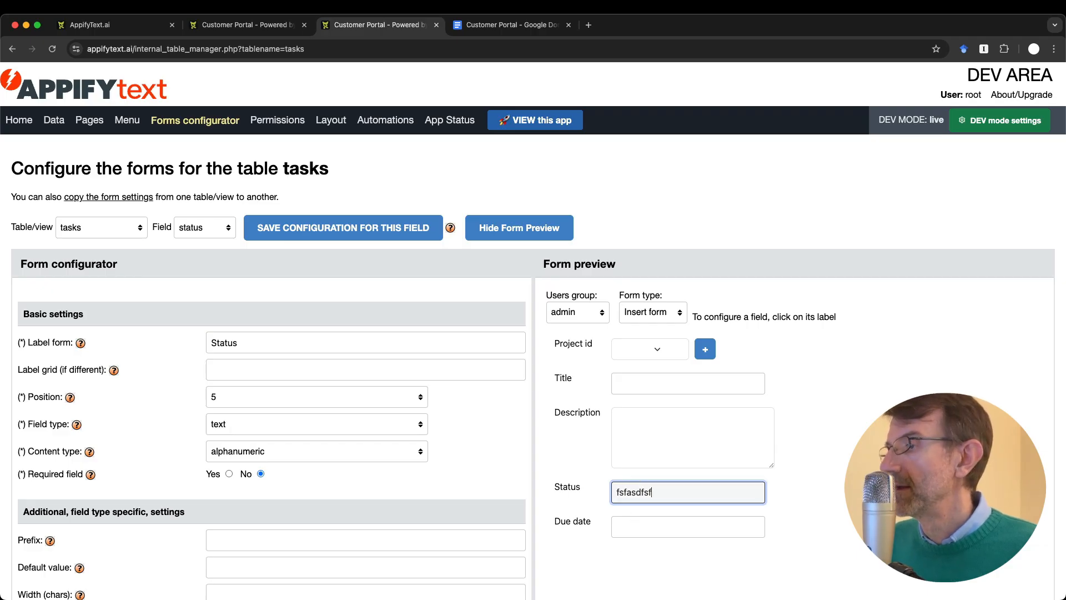
key(BackSpace)
key(BackSpace)
key(BackSpace)
key(BackSpace)
key(BackSpace)
key(BackSpace)
key(BackSpace)
key(BackSpace)
key(BackSpace)
key(BackSpace)
key(BackSpace)
key(BackSpace)
key(BackSpace)
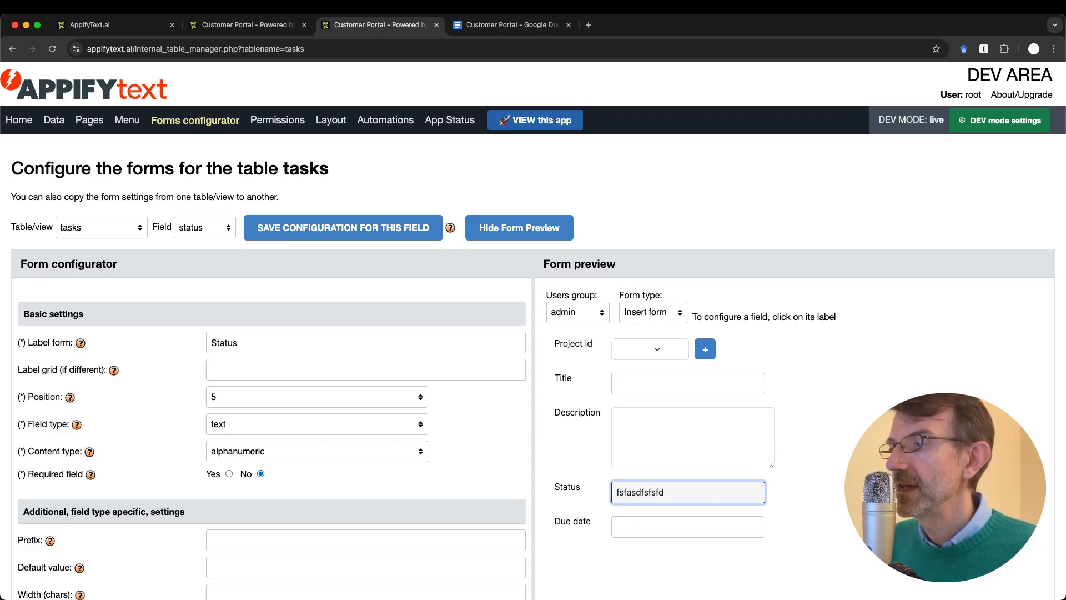
Step: Make tasks Status select_single with options not started, completed and in progress, and save
click(283, 432)
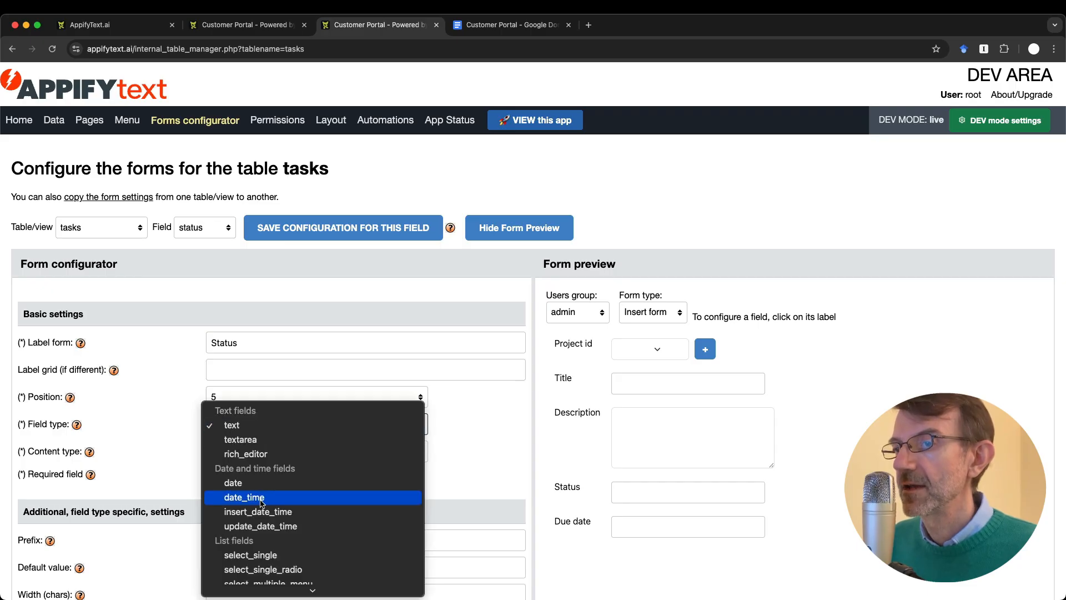
click(272, 556)
scroll(333, 508, down, 3)
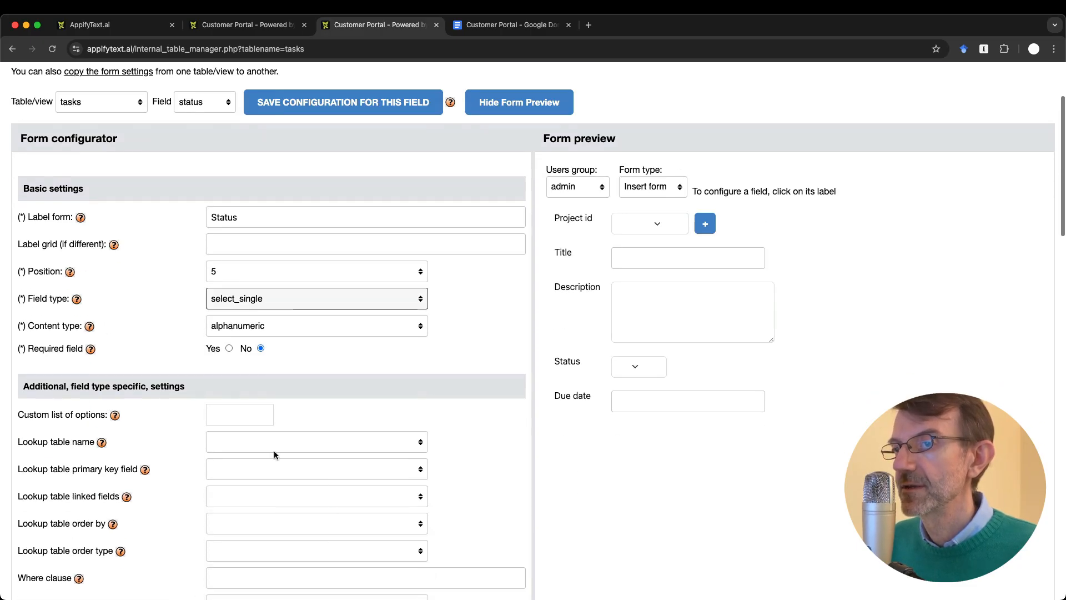
click(216, 413)
text(not started)
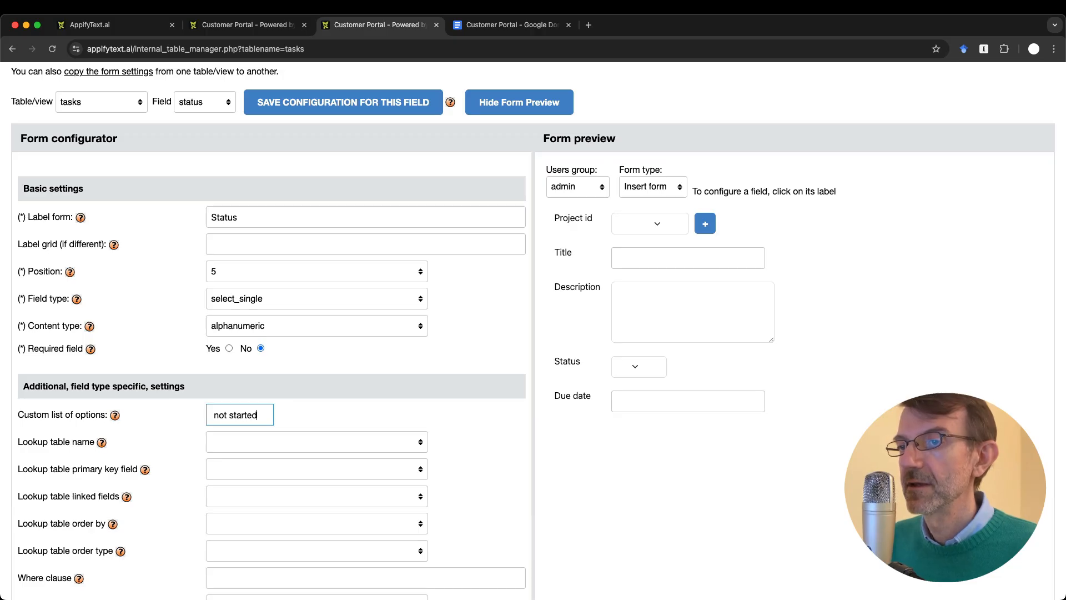
key(Return)
text(compo)
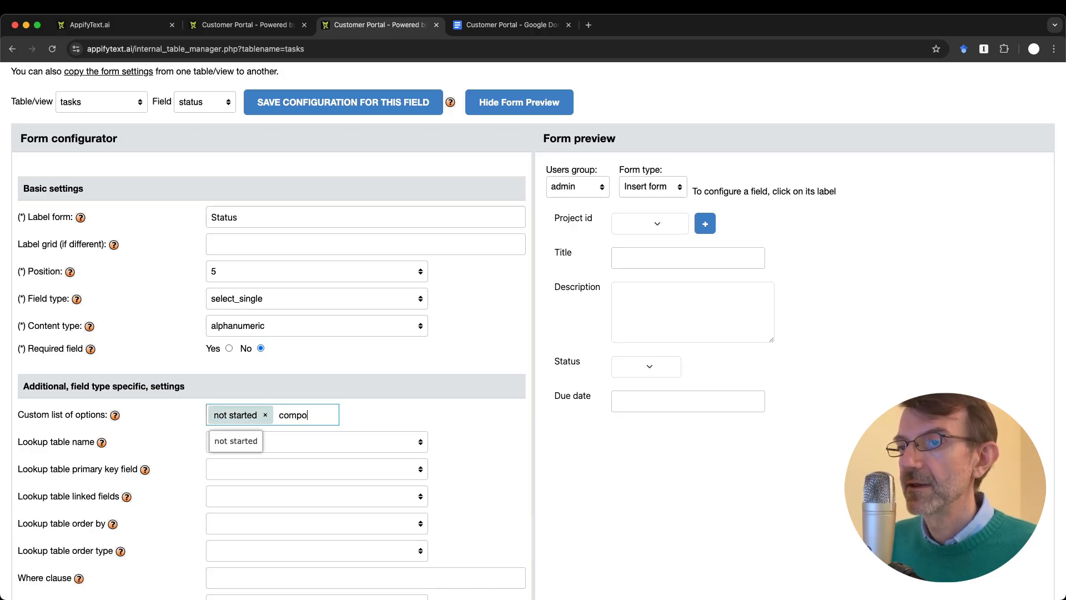
key(BackSpace)
text(leted)
key(Return)
text(in)
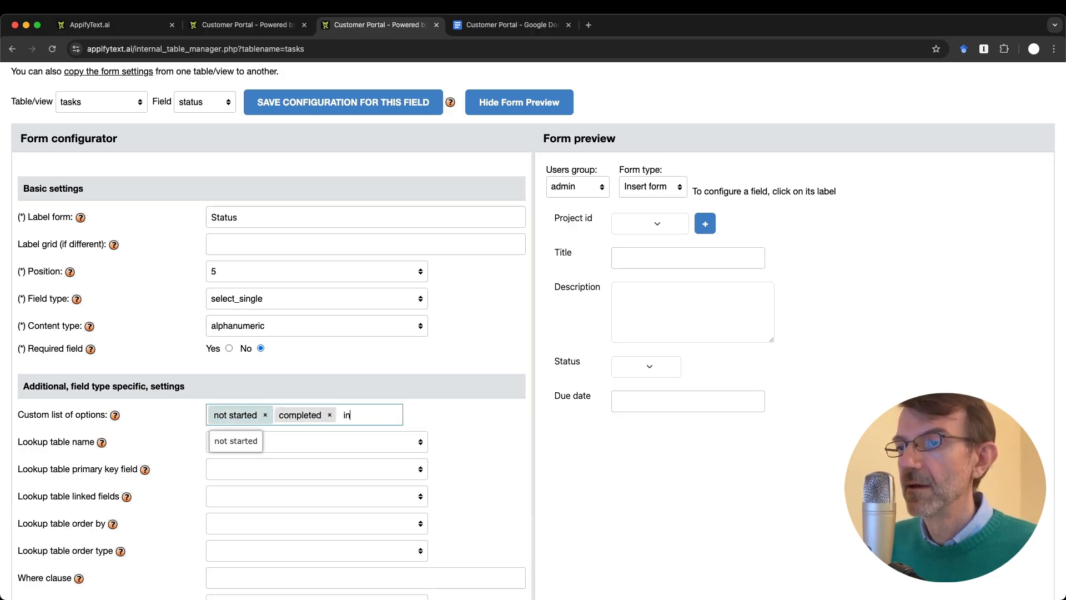
text( progress)
key(Return)
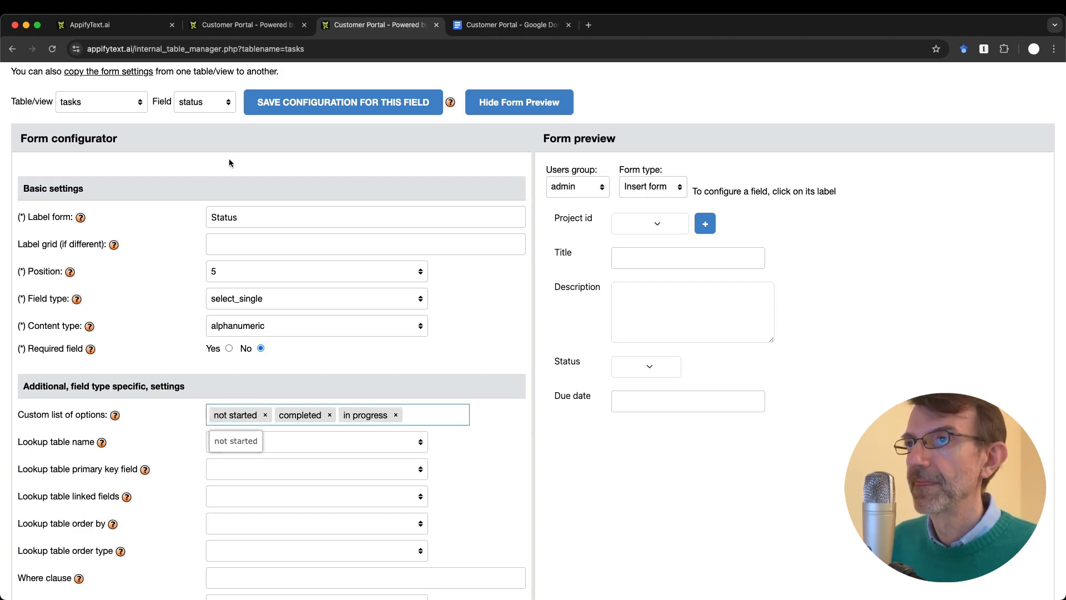
click(315, 109)
key(ctrl+Tab)
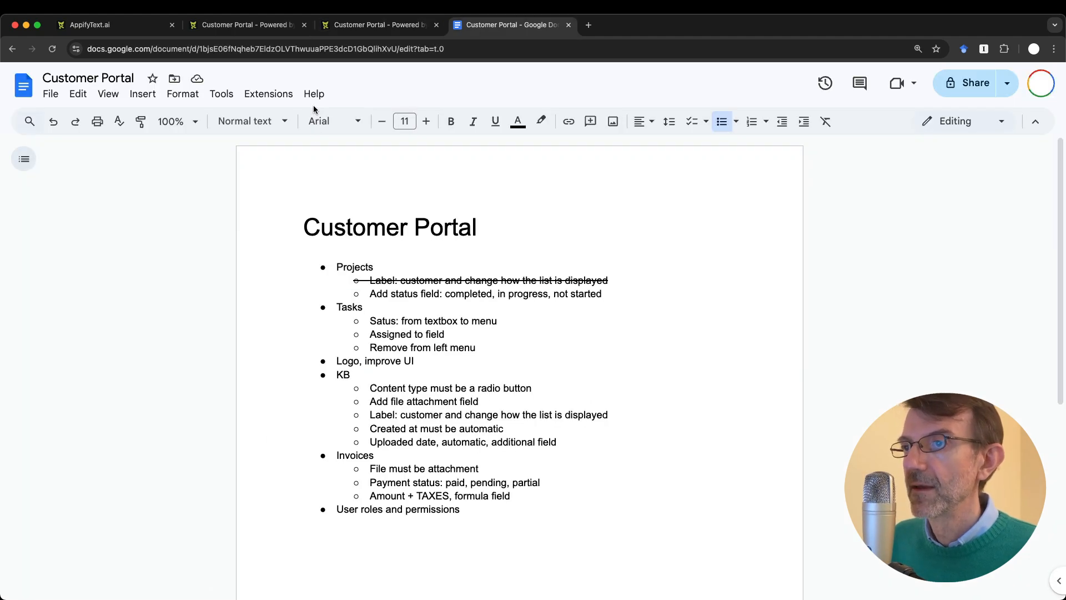
Step: Strike through the Projects status item and the Tasks 'Status: from textbox to menu' item
drag(368, 280, 671, 295)
key(super+shift+x)
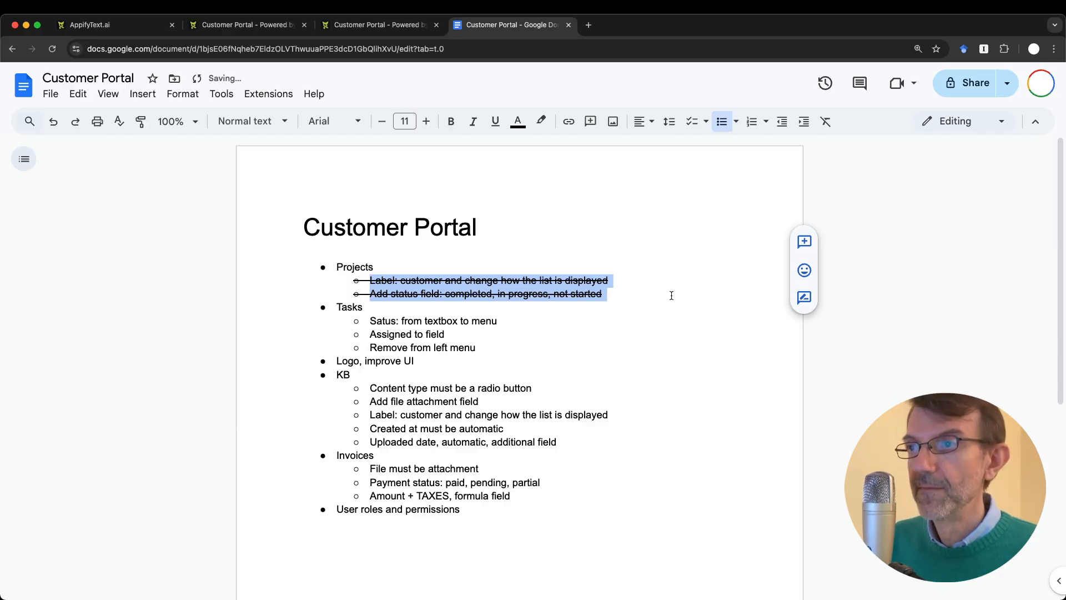
drag(370, 321, 513, 316)
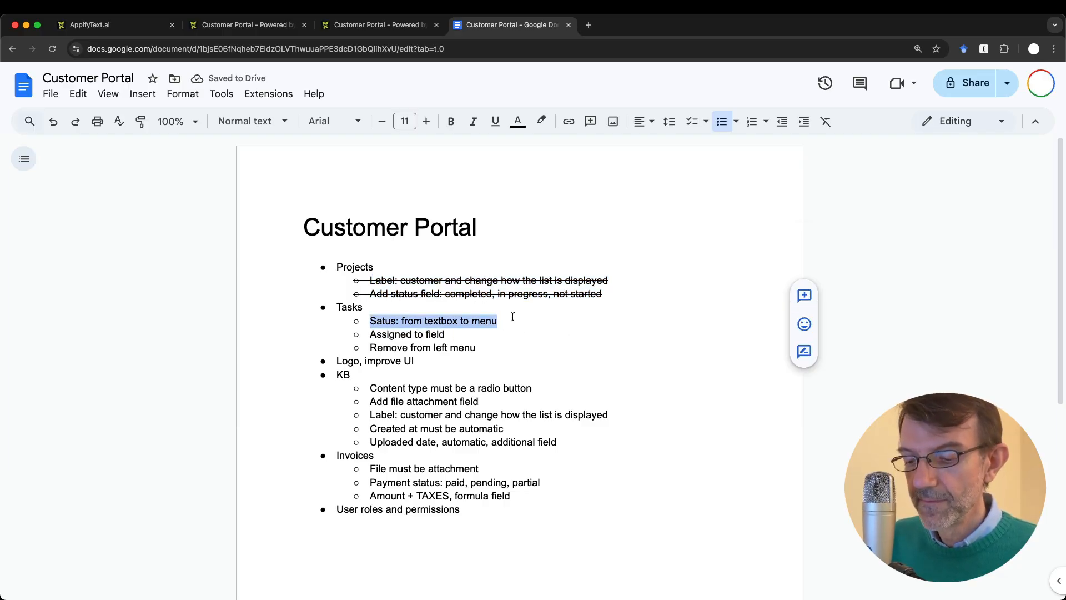
key(super+shift+x)
click(457, 344)
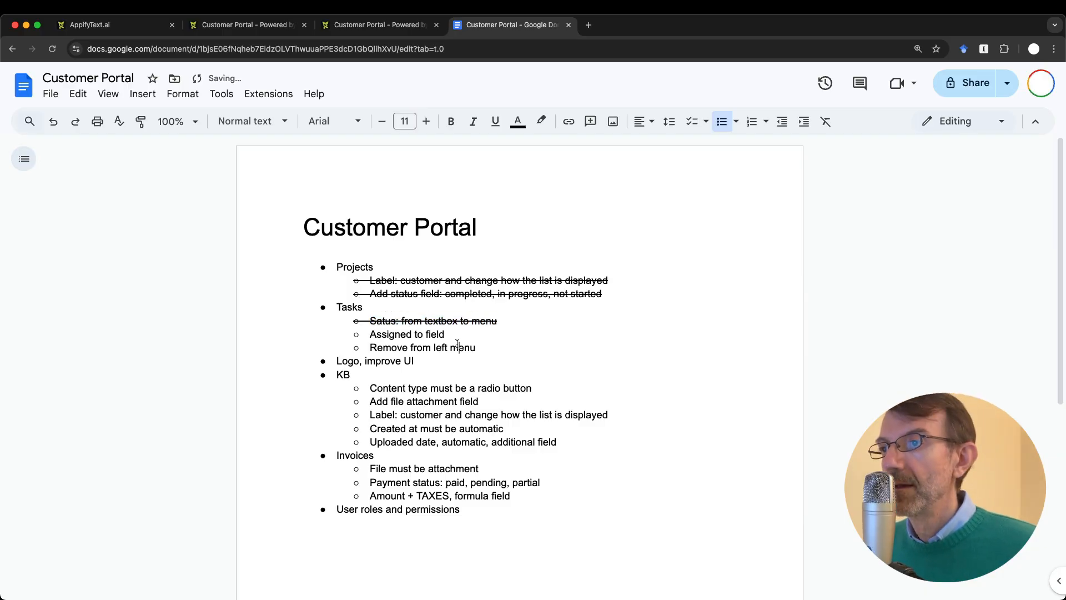
Step: Italicize the words 'Assigned to' in the Tasks list
double_click(392, 335)
key(shift+Right)
key(shift+Right)
key(shift+Right)
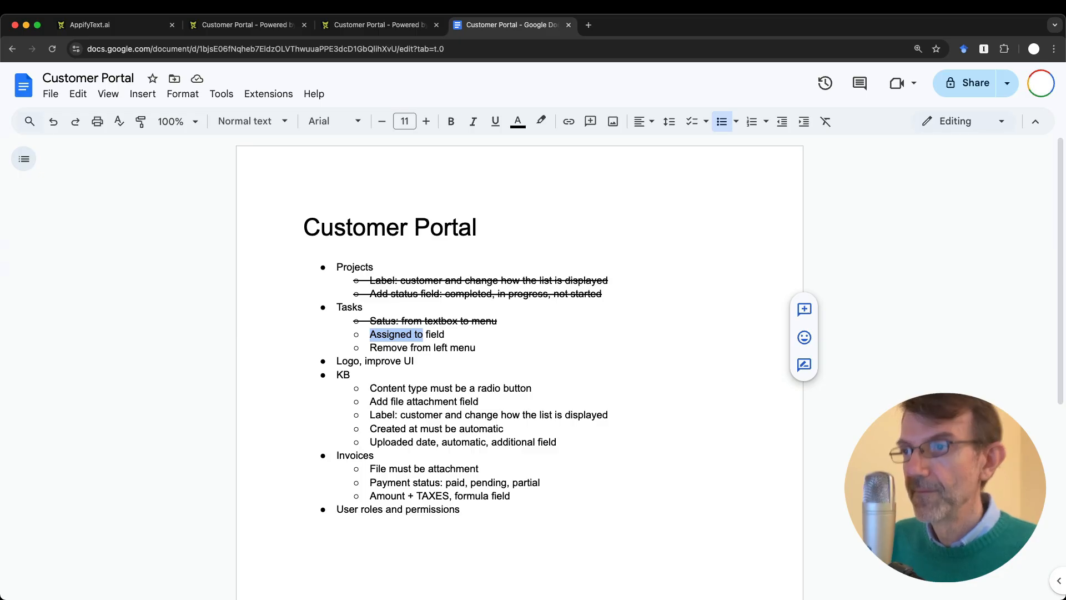
key(super+i)
Step: Add a Short text assigned_to field to the tasks table and save the changes
key(super+alt+Left)
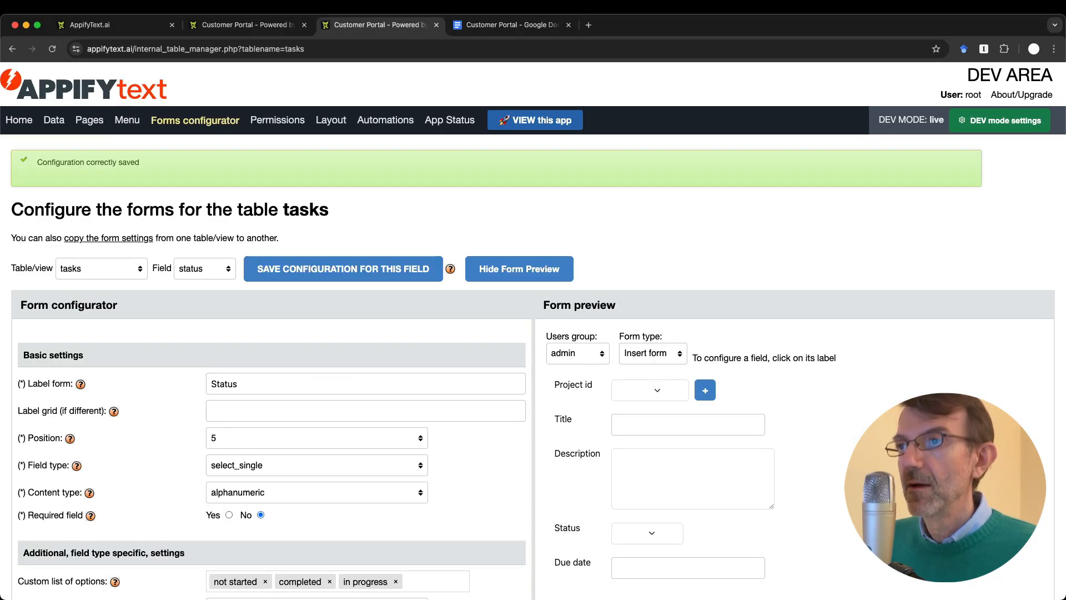
click(56, 123)
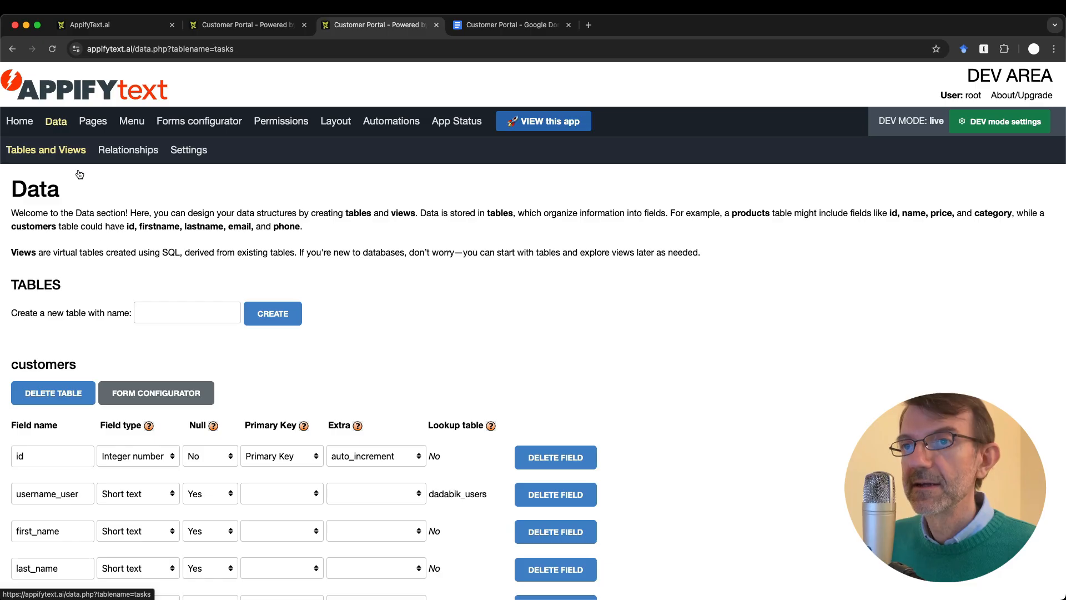
scroll(139, 364, down, 12)
scroll(140, 366, down, 15)
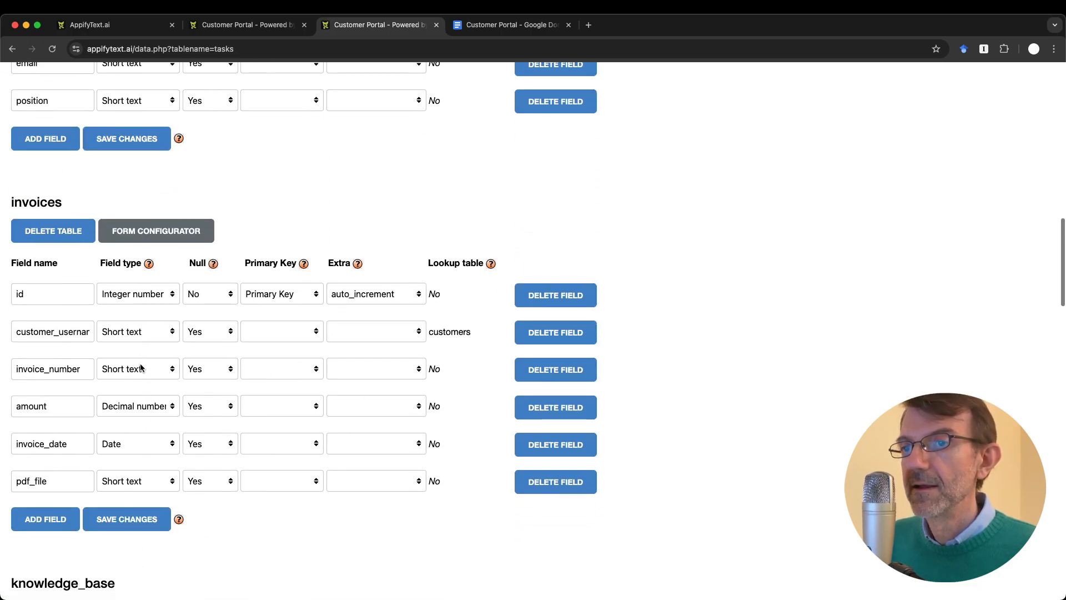
scroll(140, 367, down, 8)
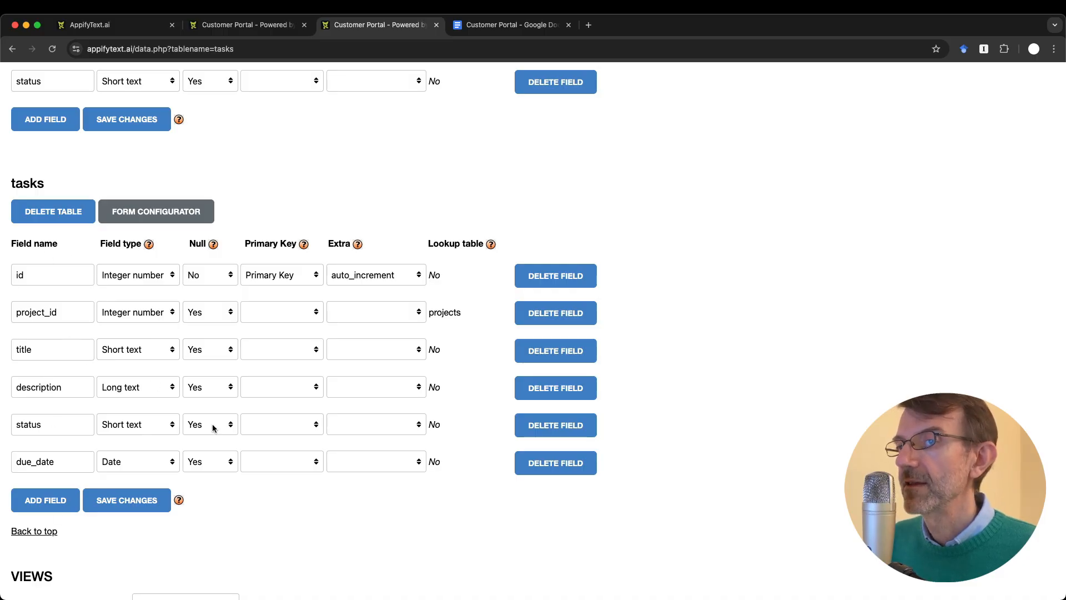
click(51, 502)
click(73, 499)
text(assigned_to)
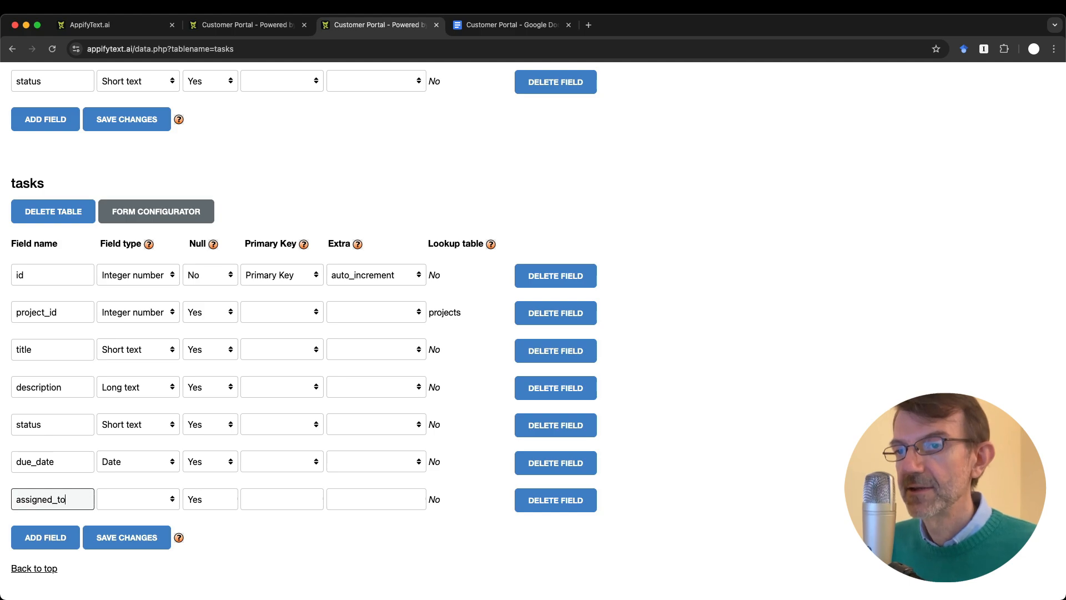
click(131, 503)
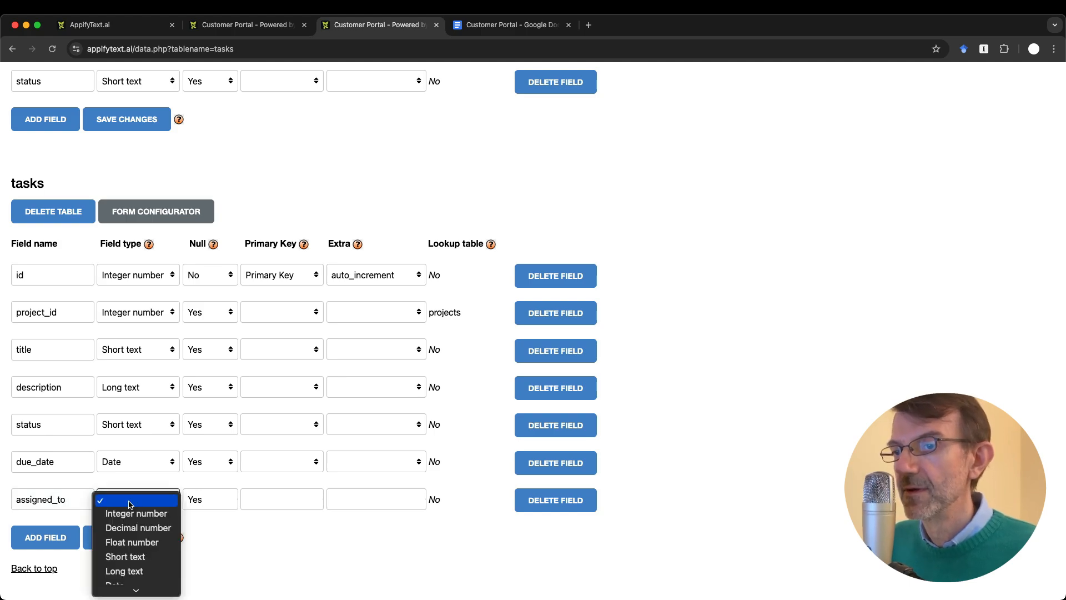
click(125, 556)
click(133, 538)
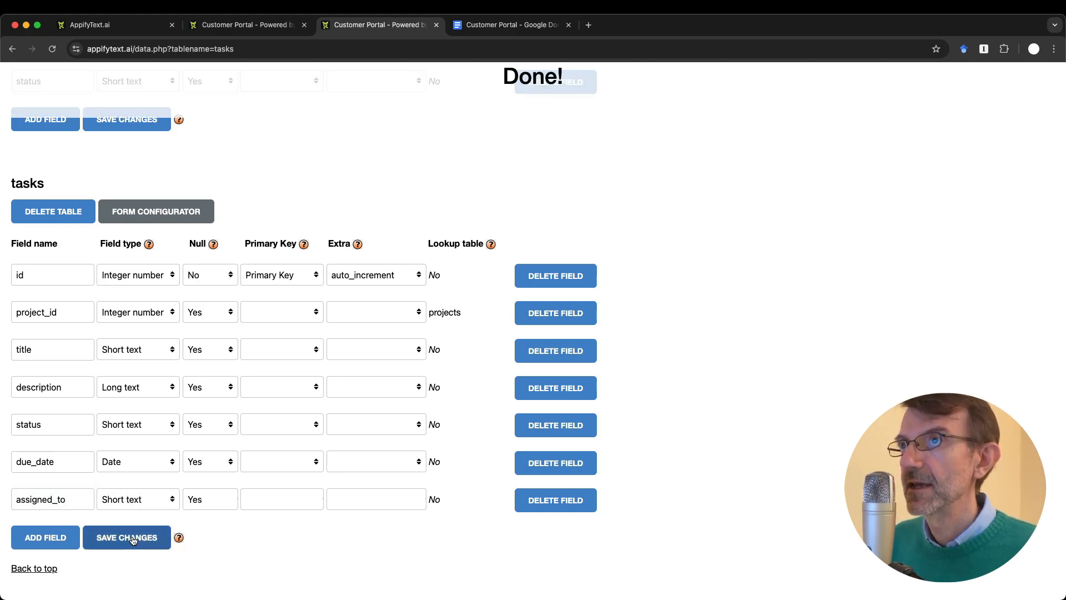
Step: Open the forms configurator for the tasks table
scroll(359, 224, up, 15)
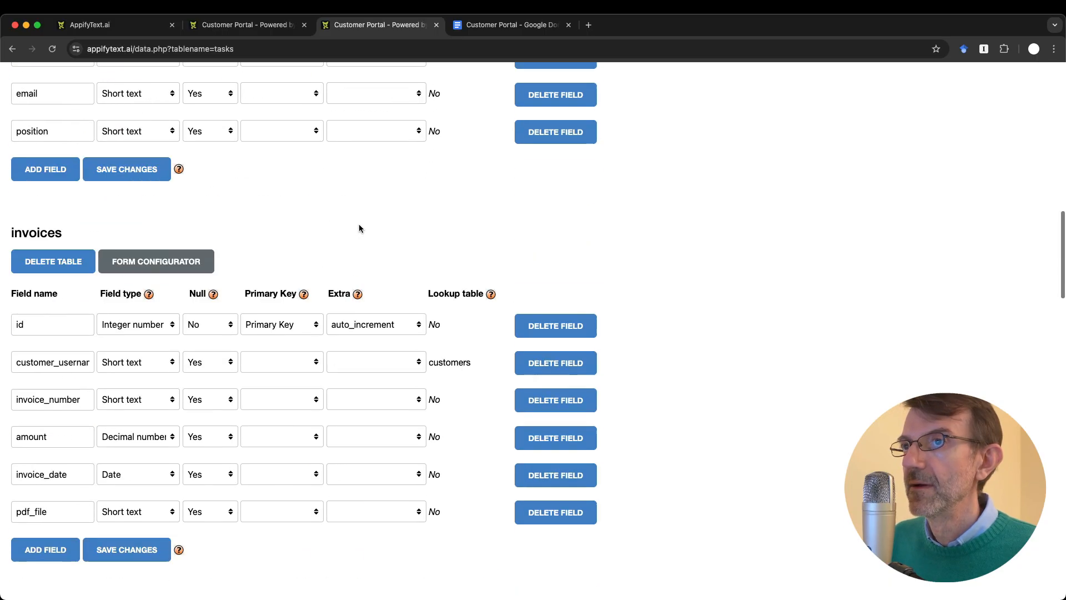
scroll(359, 228, up, 5)
click(195, 120)
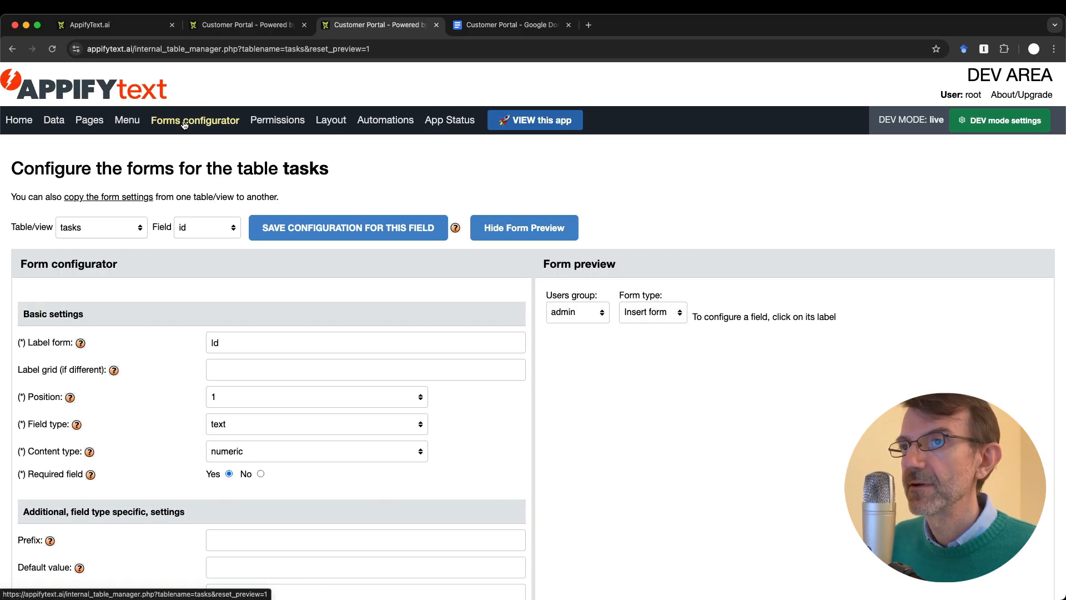
Step: Load the tasks assigned_to field and test its plain text input in the form preview
click(204, 228)
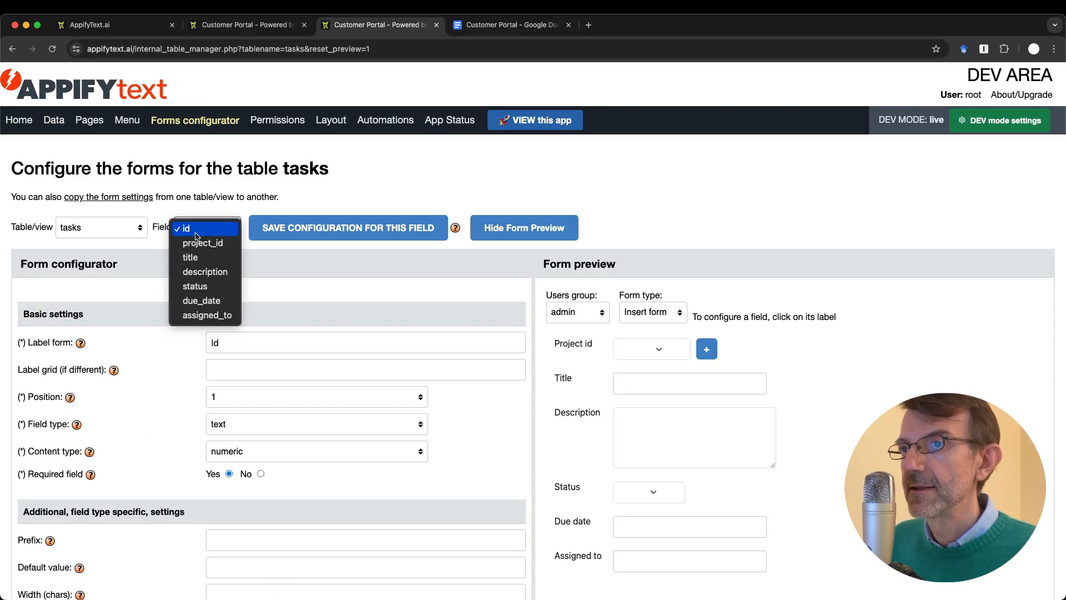
click(202, 314)
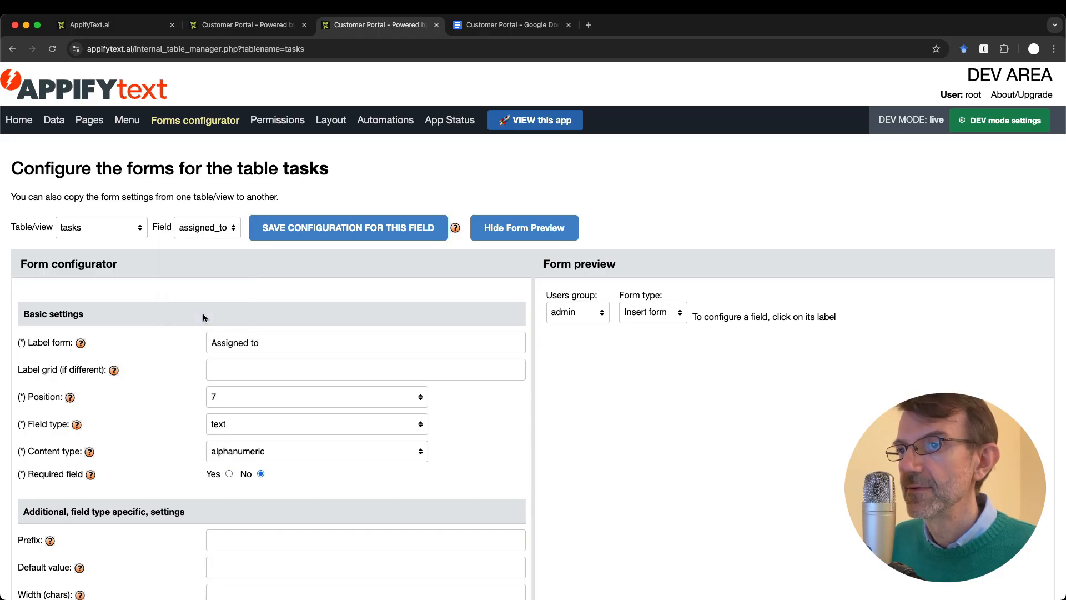
click(652, 562)
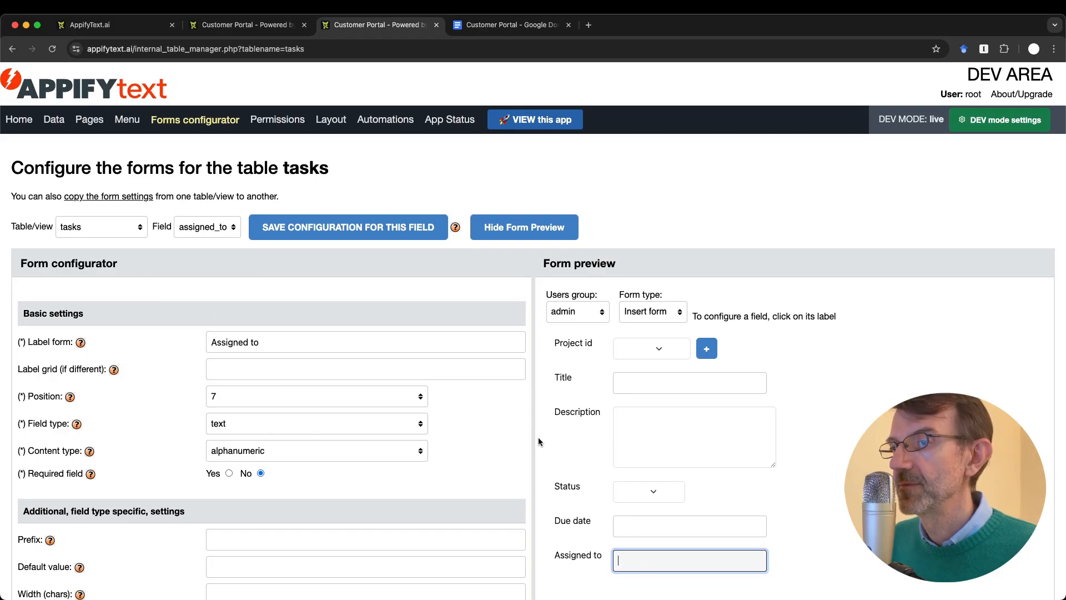
scroll(538, 438, down, 5)
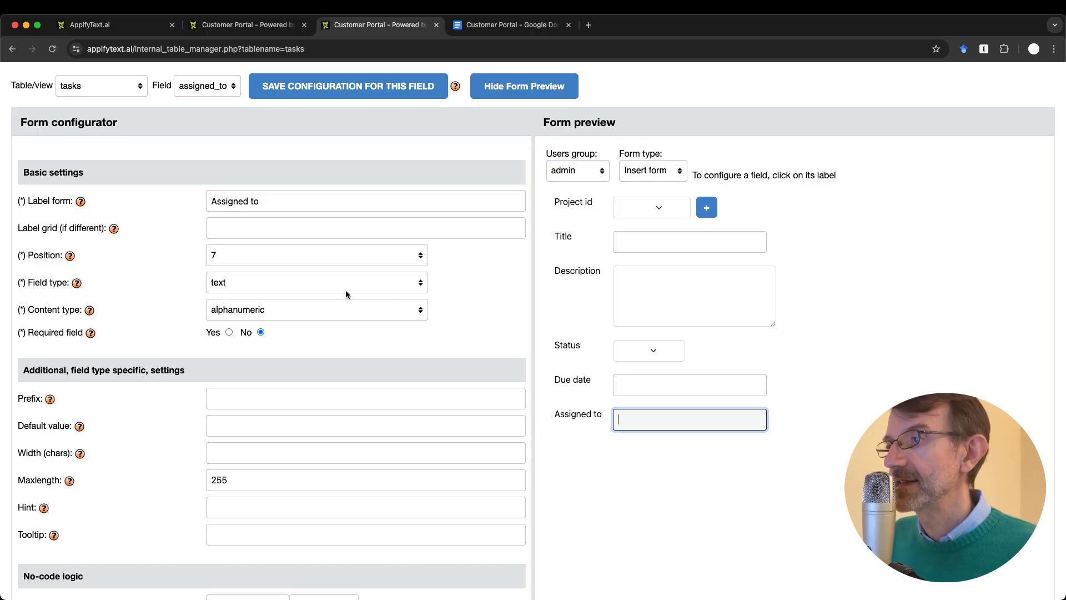
text(fasfsdfds)
key(BackSpace)
key(BackSpace)
key(BackSpace)
key(BackSpace)
key(BackSpace)
key(BackSpace)
key(BackSpace)
key(BackSpace)
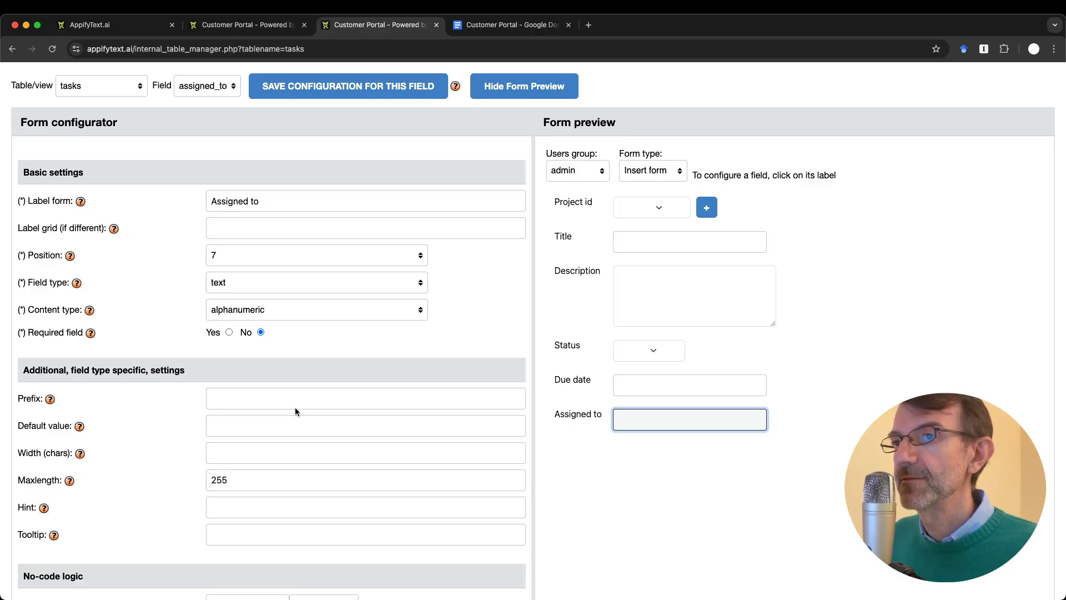
click(228, 279)
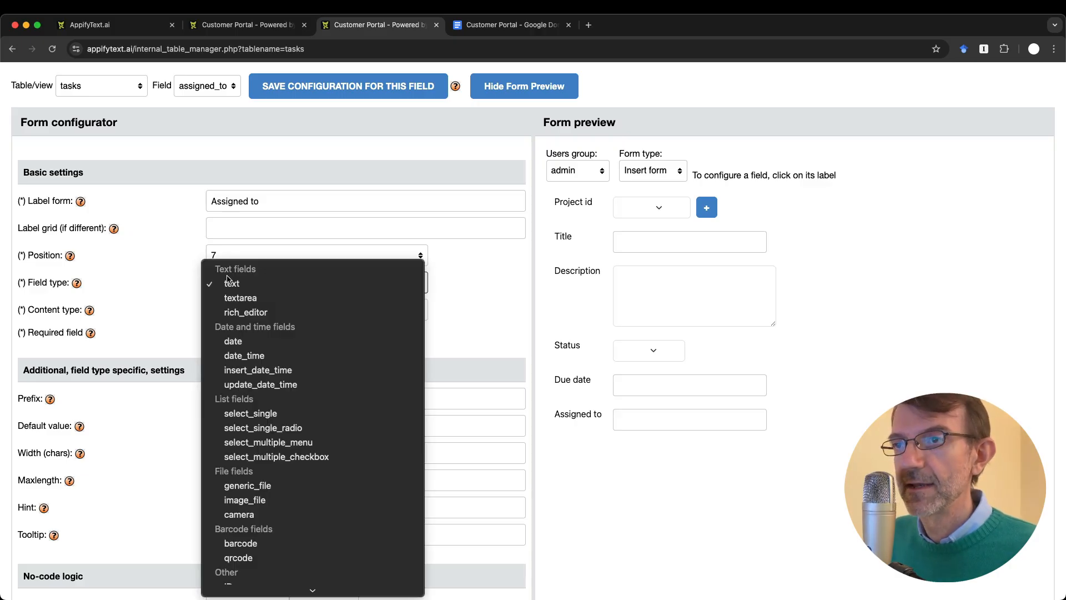
Step: Make Assigned to a select_single lookup on dadabik_users keyed by username_user
click(295, 413)
scroll(100, 322, down, 2)
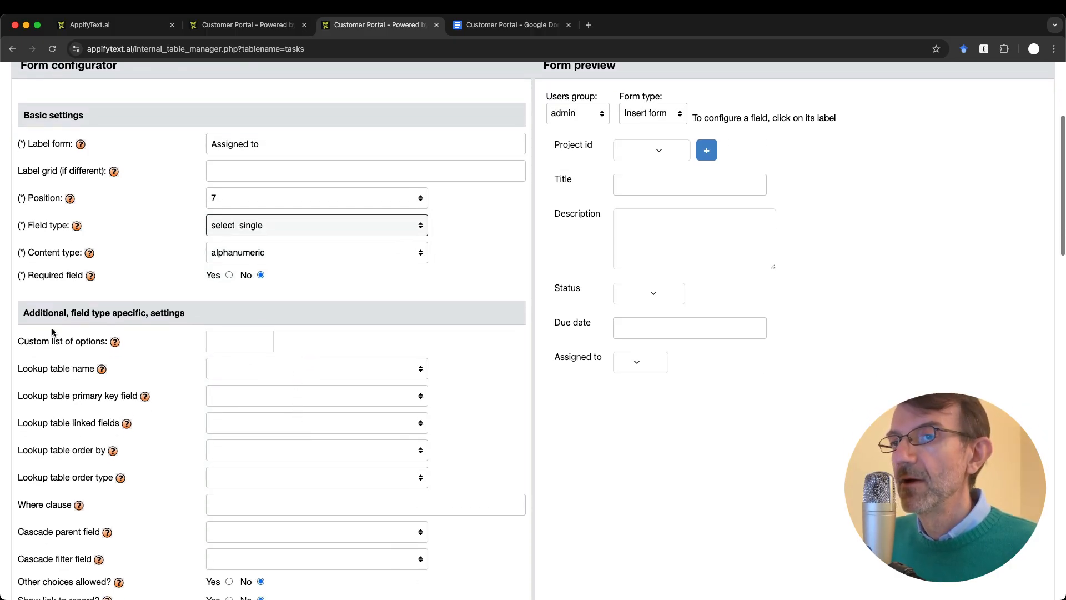
click(251, 371)
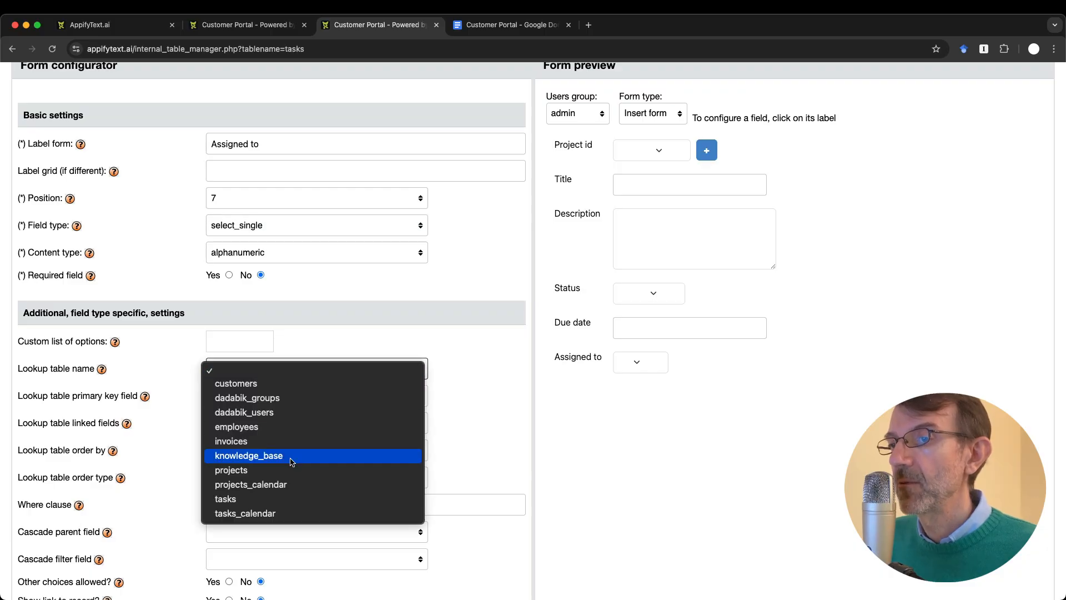
click(258, 412)
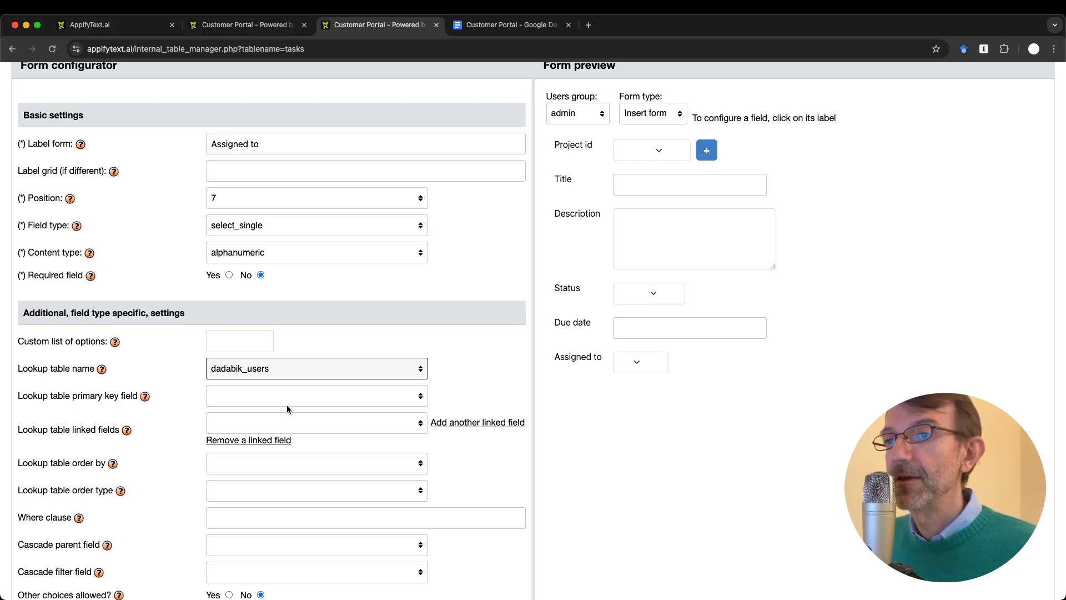
scroll(301, 427, down, 2)
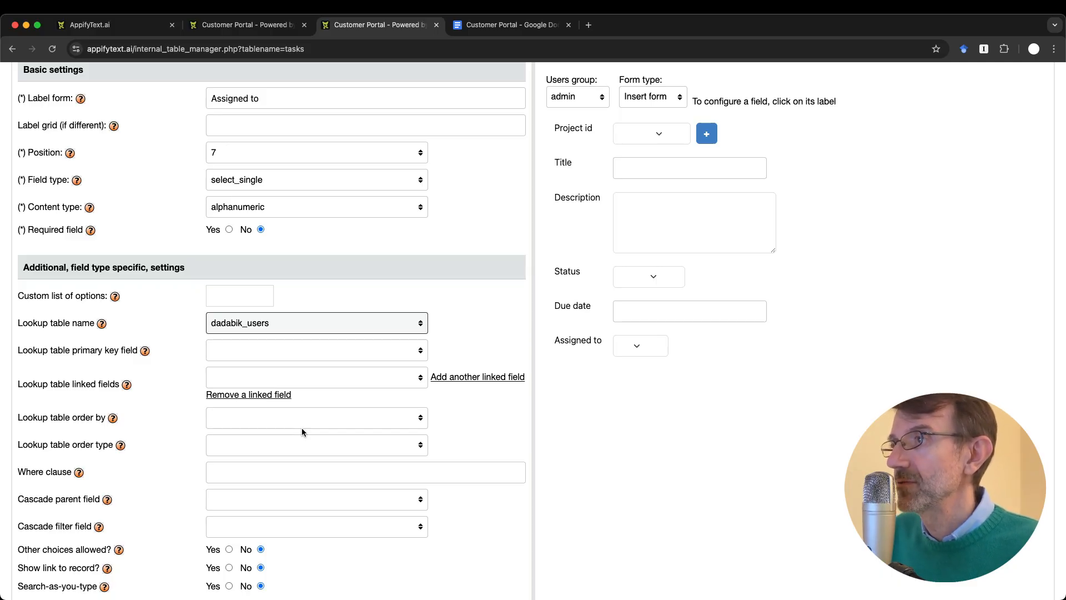
click(307, 349)
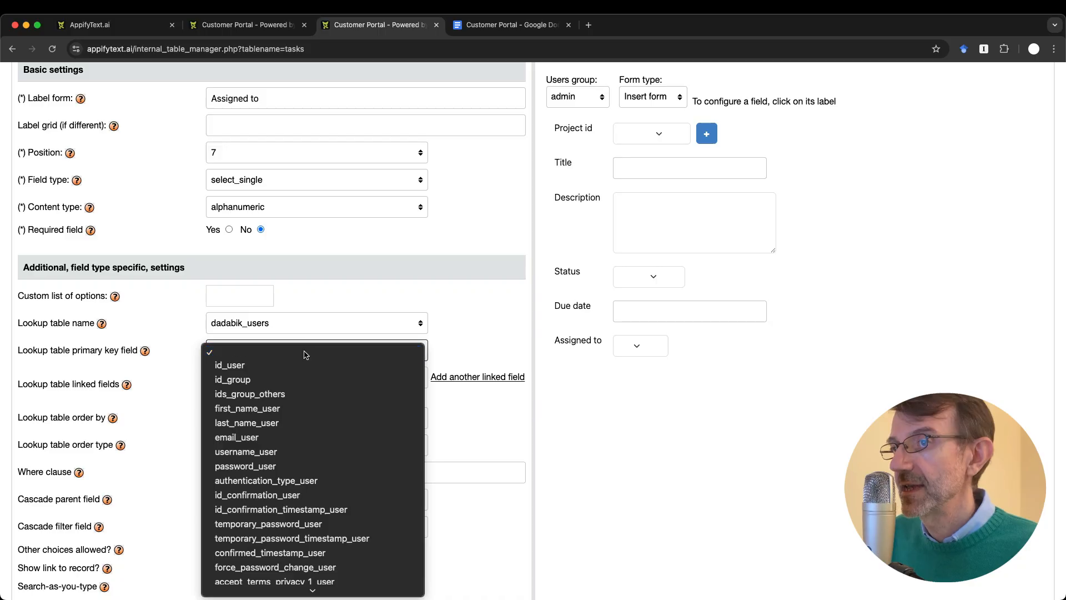
click(288, 451)
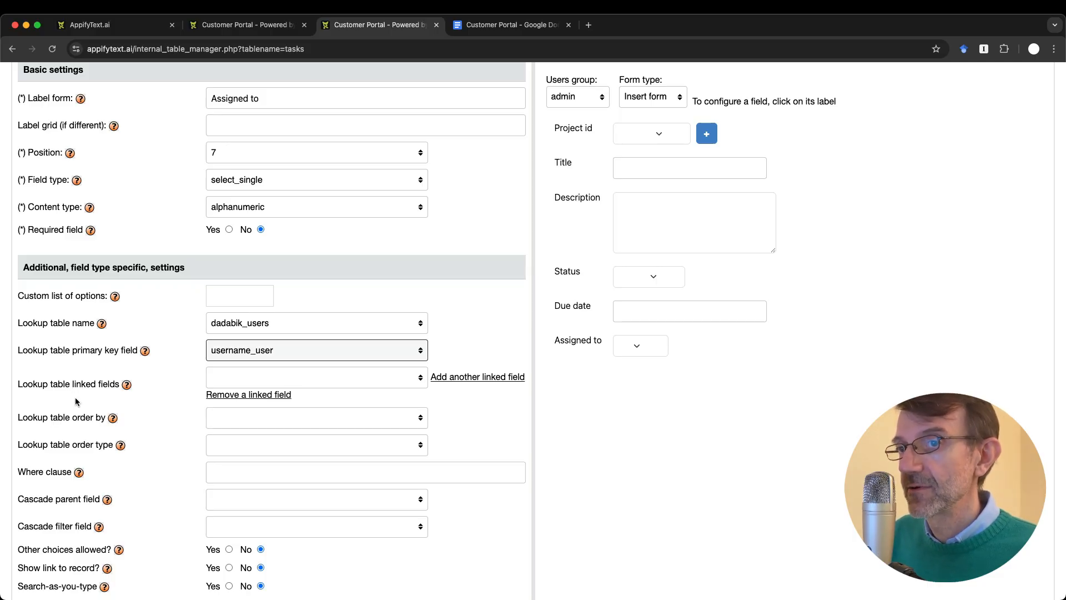
Step: Add first_name_user and last_name_user as linked display fields and save the configuration
click(271, 377)
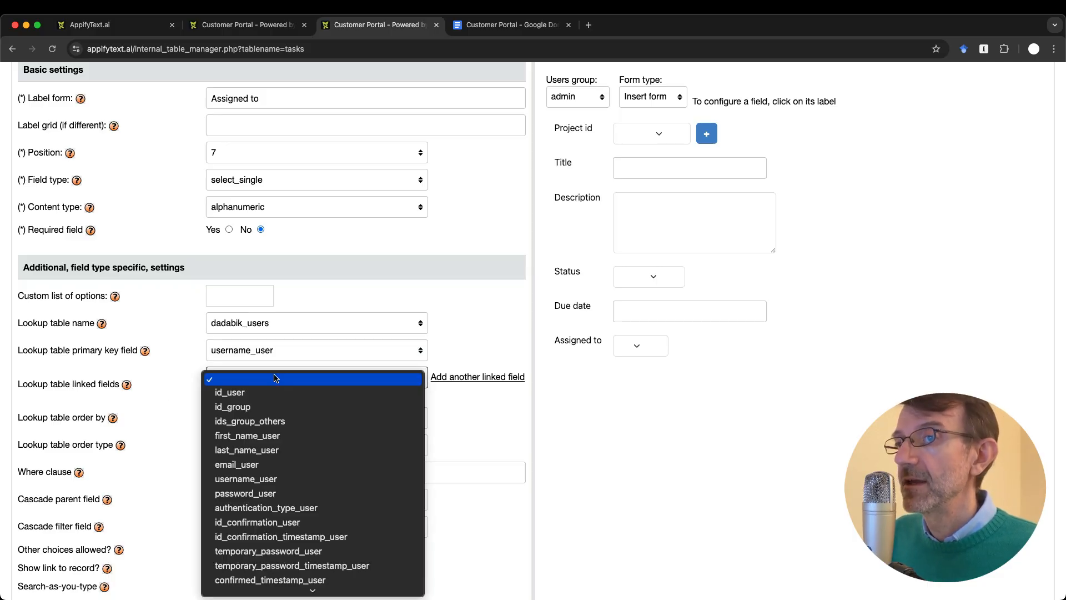
click(278, 435)
click(446, 381)
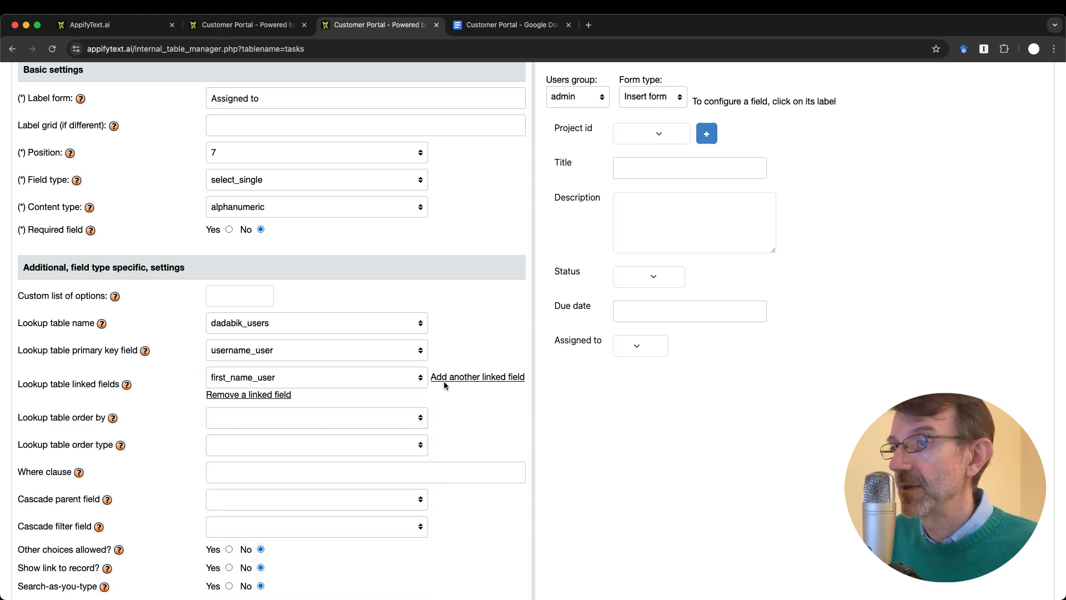
click(282, 402)
click(285, 471)
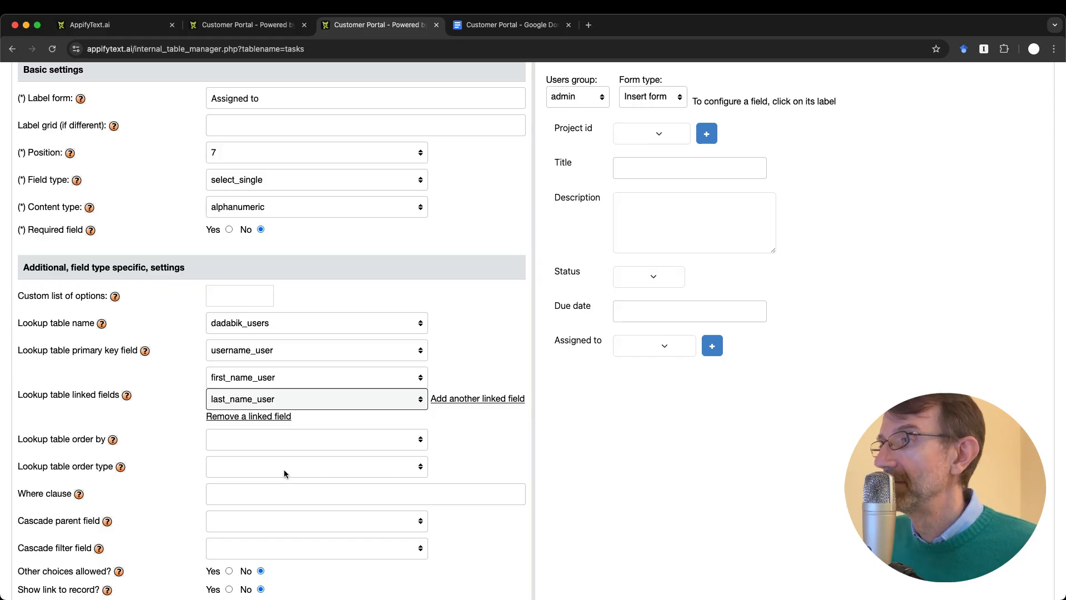
scroll(284, 468, up, 5)
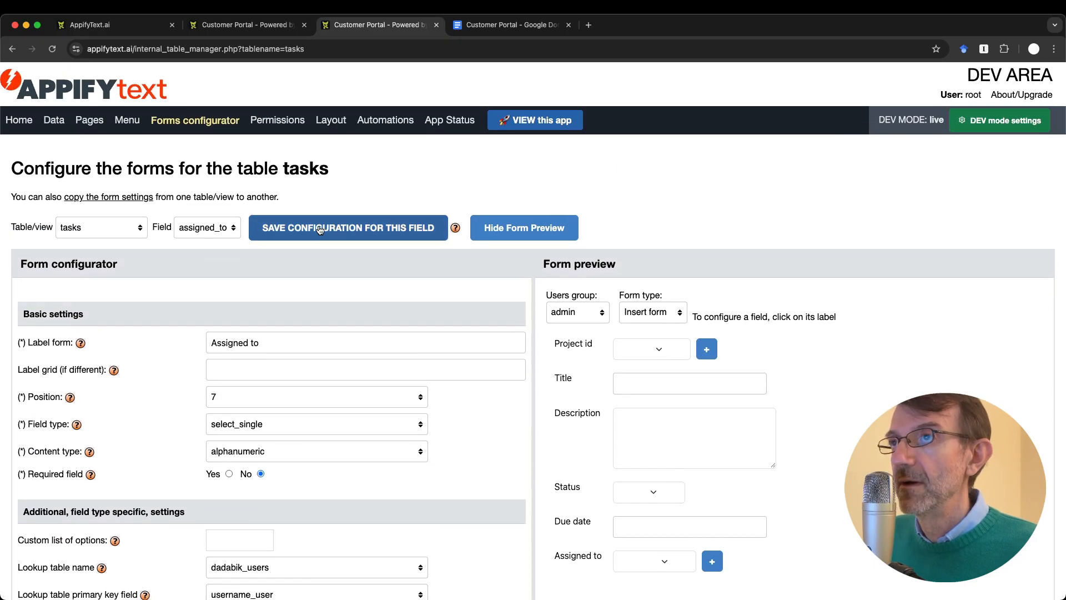
click(318, 225)
key(ctrl+shift+Tab)
Step: Reload the portal's Tasks insert form and check the Assigned to user list without choosing anyone
key(super+r)
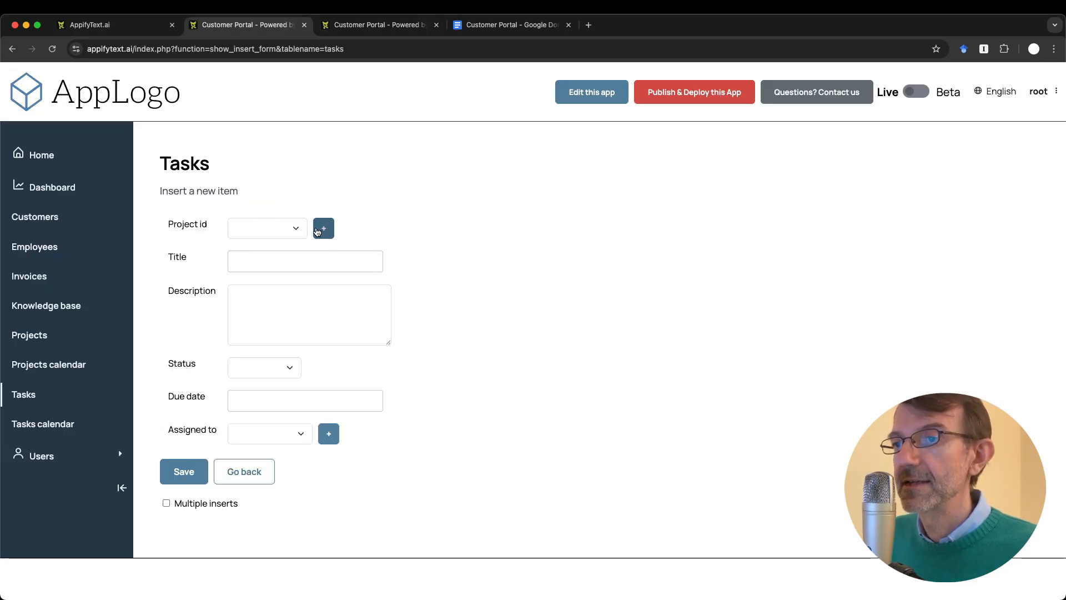
click(286, 433)
scroll(276, 486, down, 1)
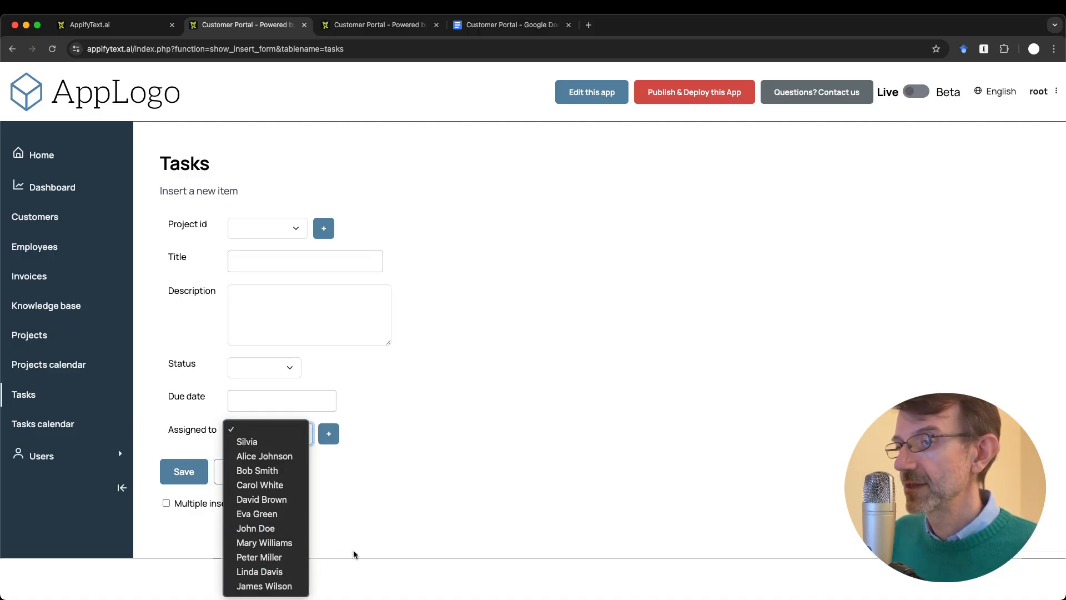
click(402, 492)
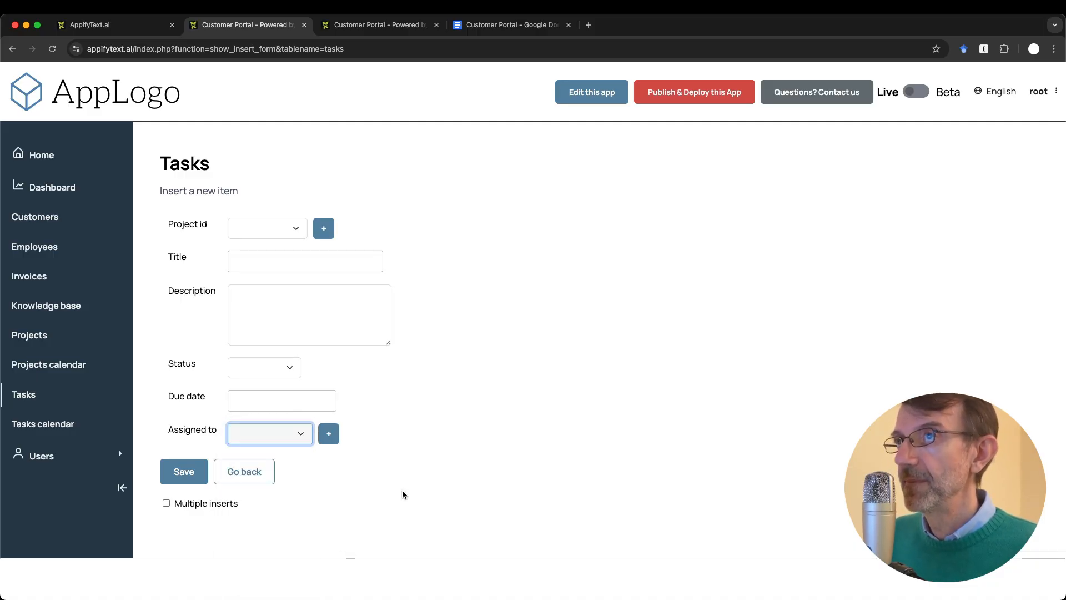
Step: Strike through the 'Assigned to field' line in the Google Docs to-do notes
key(ctrl+Tab)
key(ctrl+Tab)
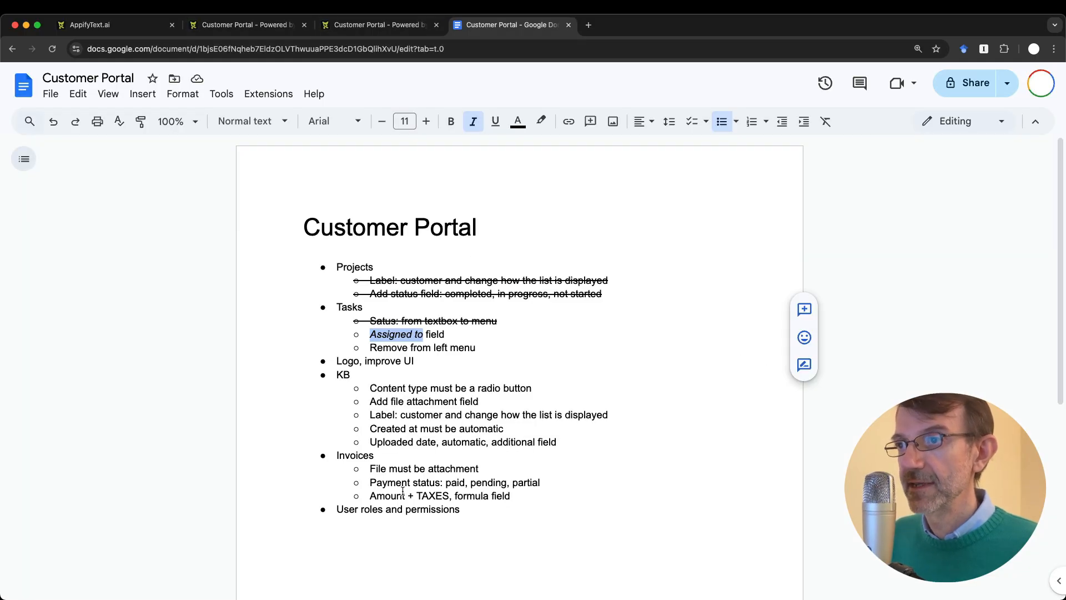
click(370, 334)
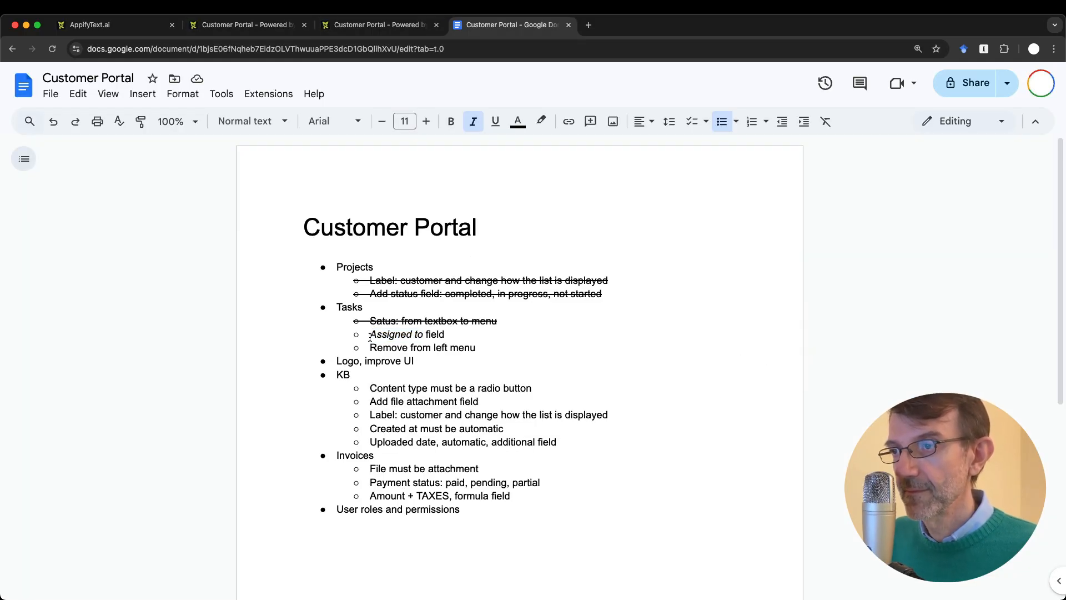
drag(370, 333, 511, 338)
key(super+shift+x)
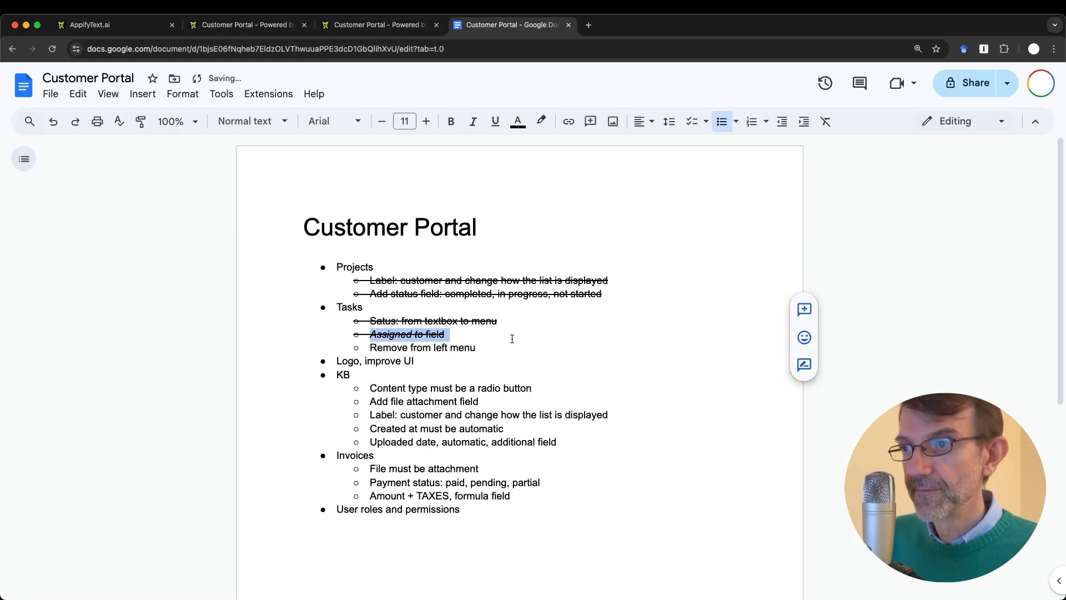
click(505, 351)
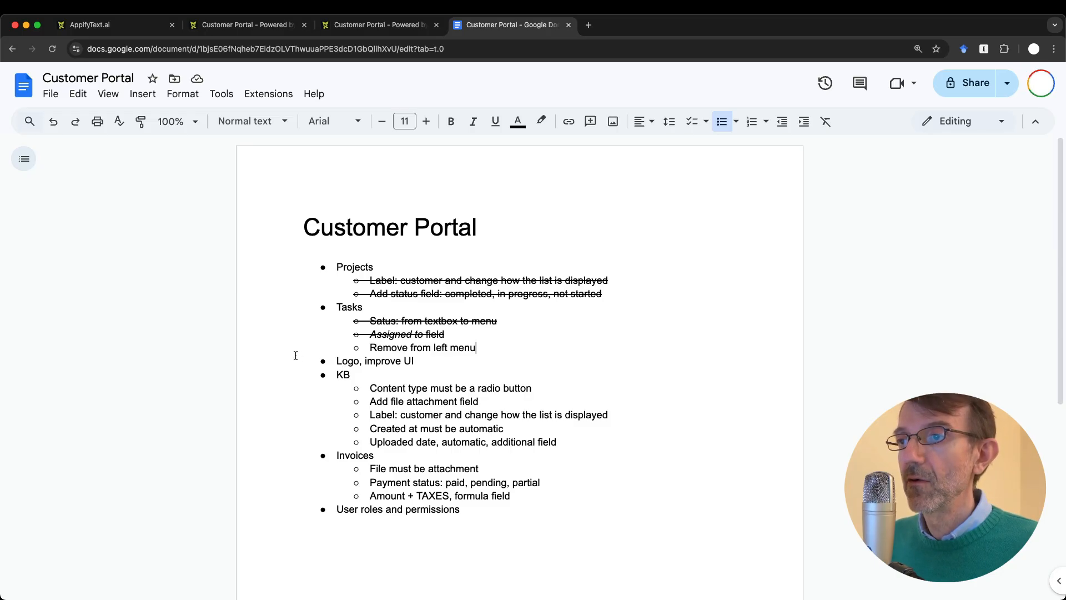
key(ctrl+shift+Tab)
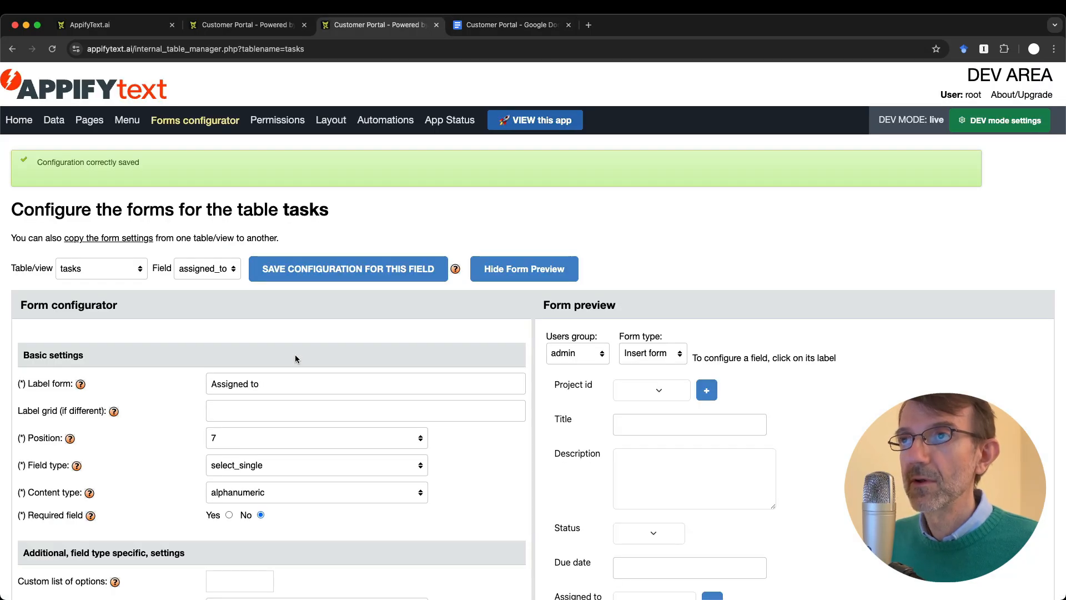
Step: Glance at the portal, then go to the Layout settings in the configurator
key(ctrl+shift+Tab)
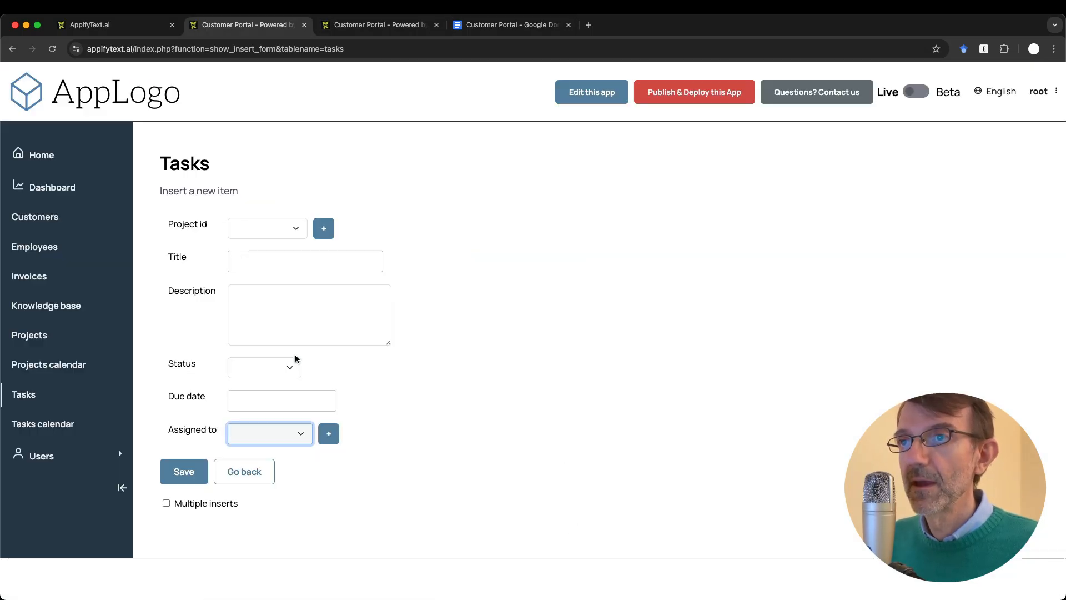
key(ctrl+Tab)
click(331, 121)
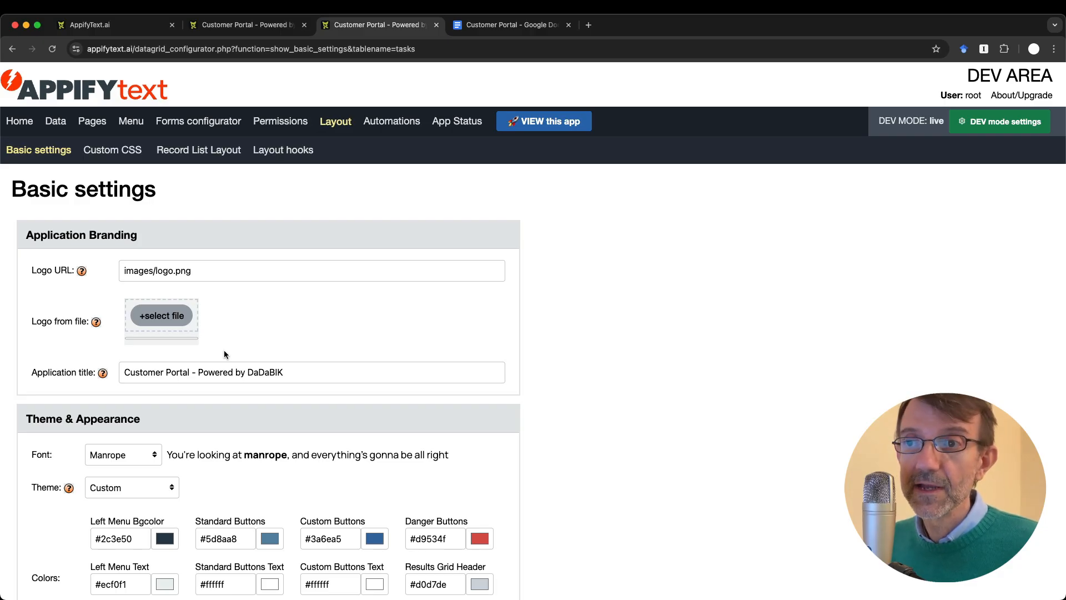
Step: Upload logo_customer_portal.jpg as the portal logo, save, and check it in the reloaded portal
click(165, 323)
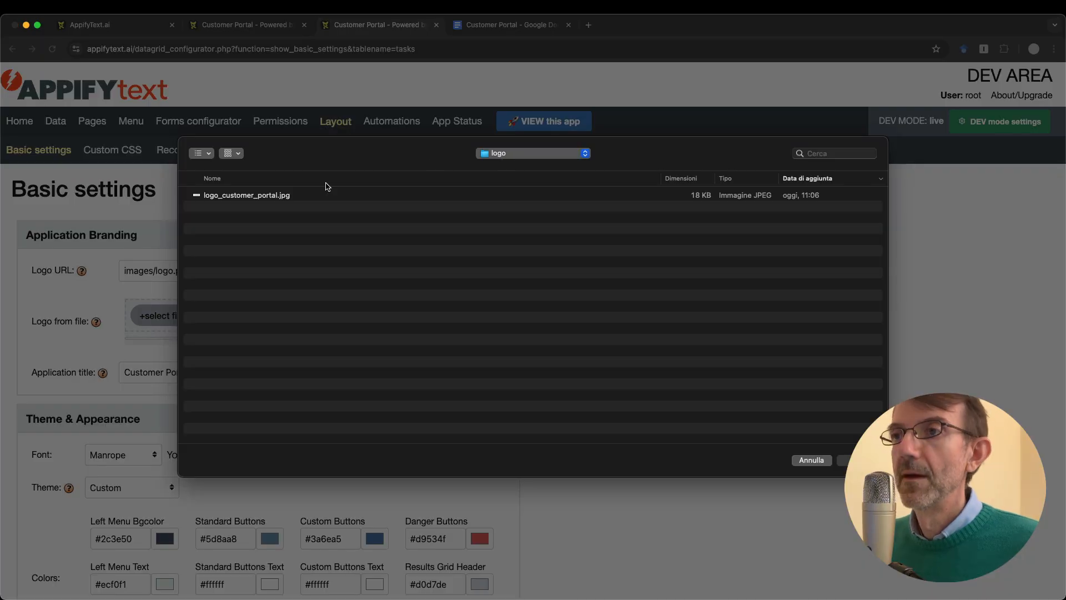
double_click(259, 196)
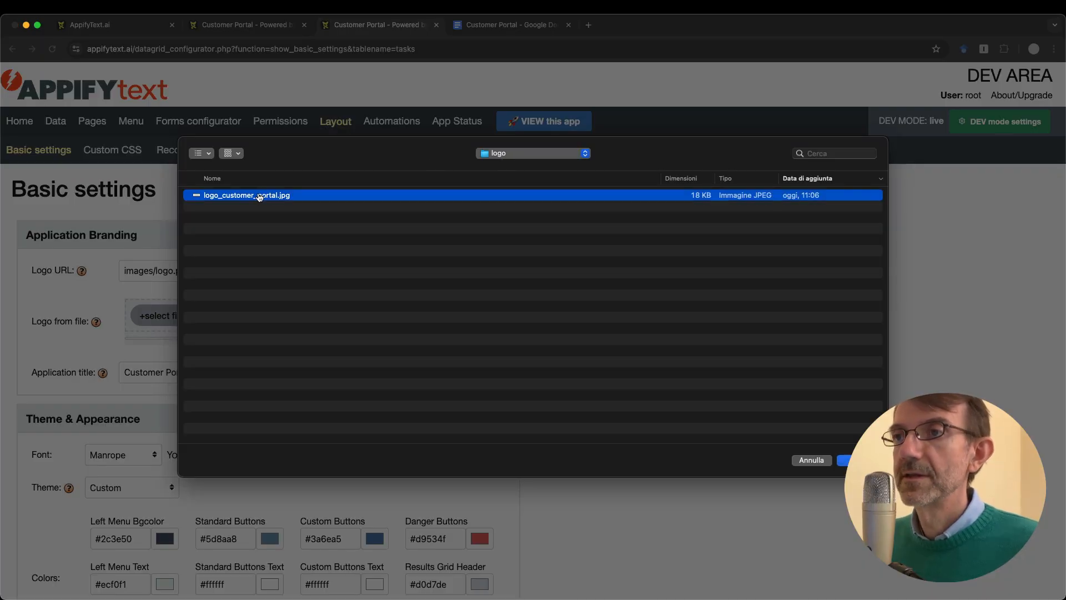
scroll(371, 362, down, 1)
scroll(373, 369, down, 10)
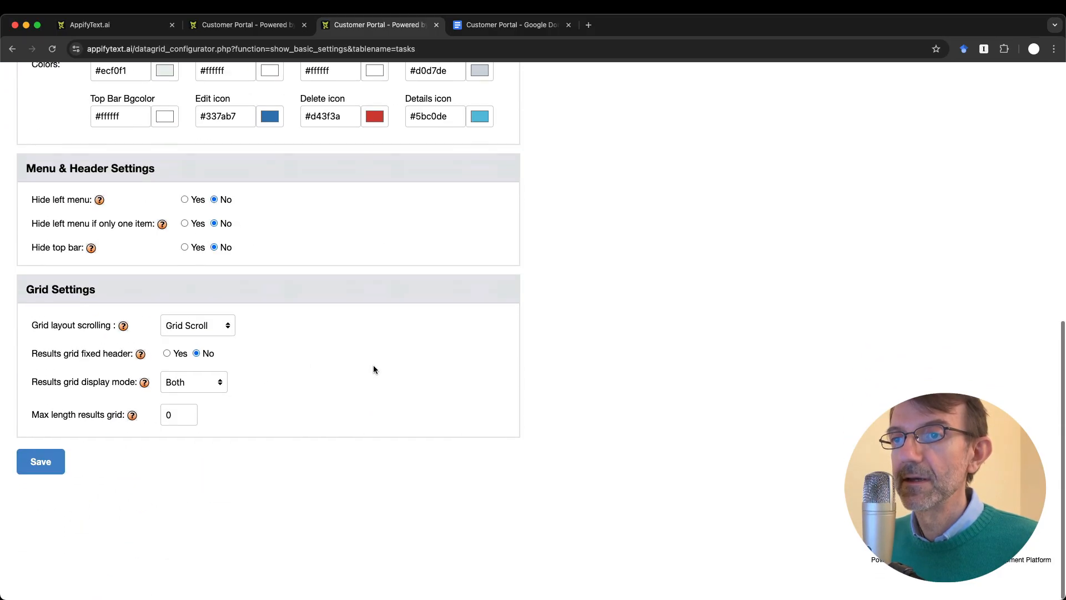
click(32, 496)
key(ctrl+shift+Tab)
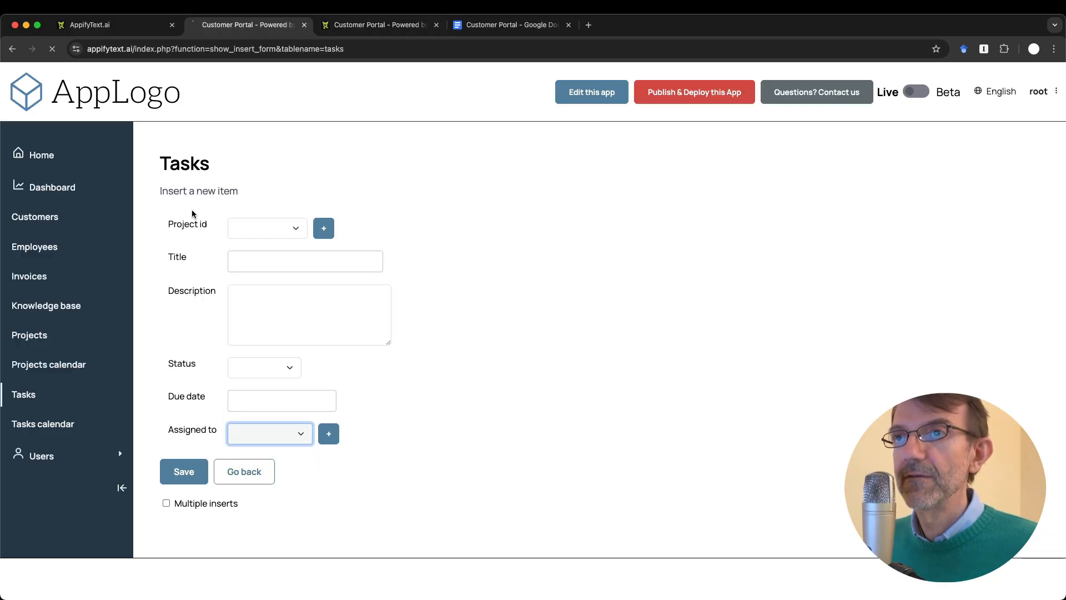
key(super+r)
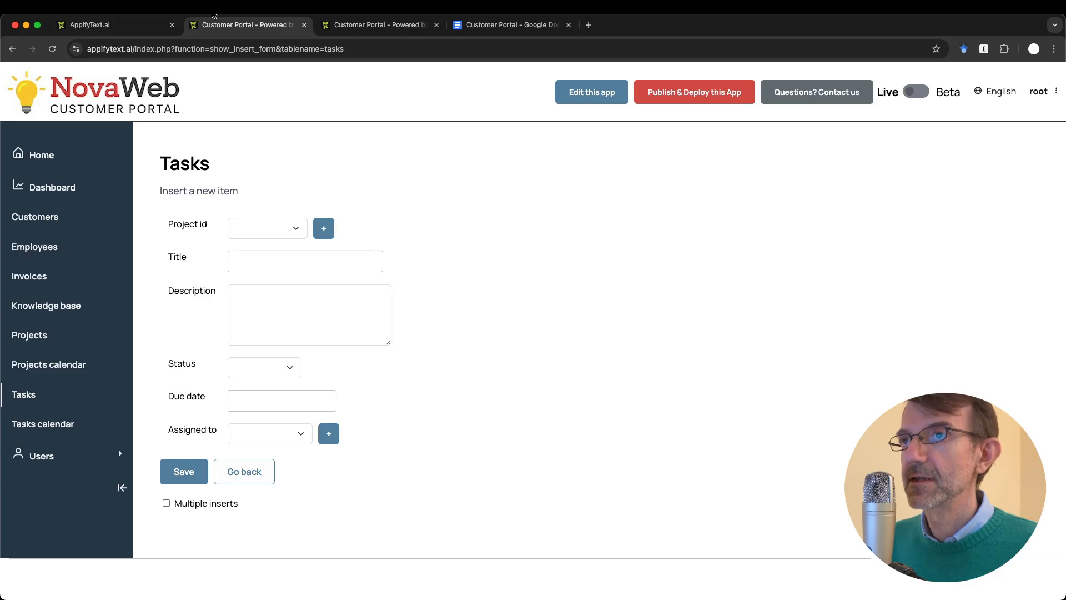
key(ctrl+Tab)
Step: Review the Theme & Appearance colours keeping the Custom theme, then view the Custom CSS page
scroll(362, 284, up, 9)
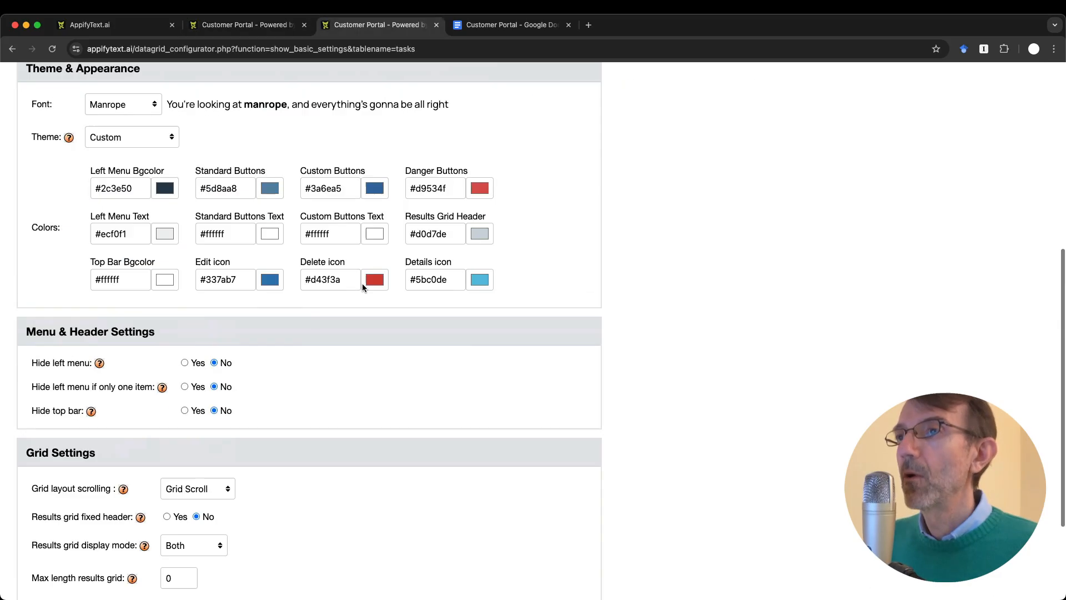
scroll(362, 284, down, 2)
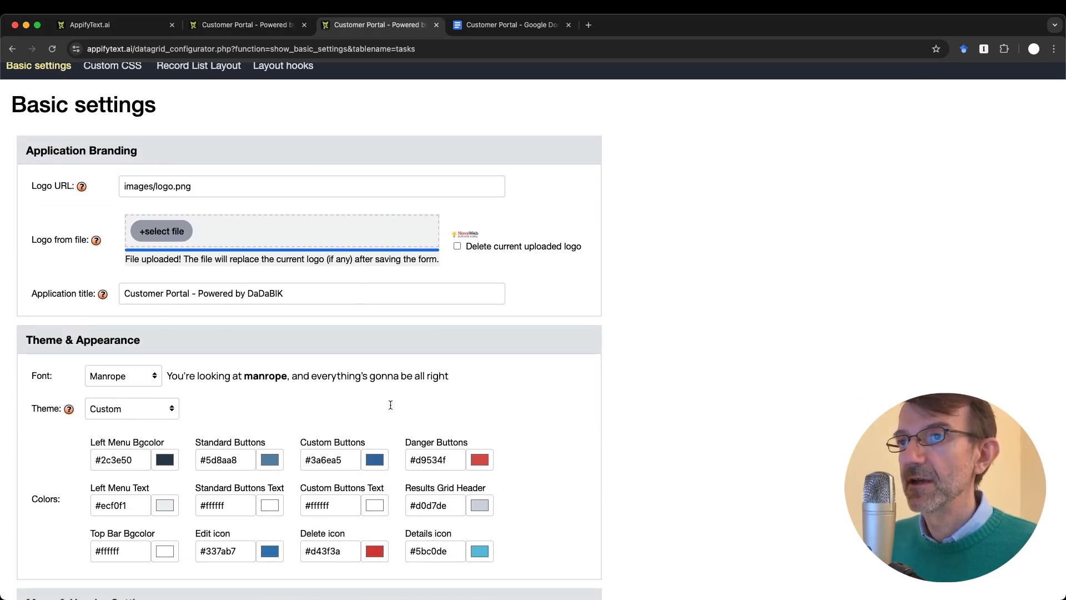
scroll(404, 429, down, 3)
scroll(403, 428, down, 2)
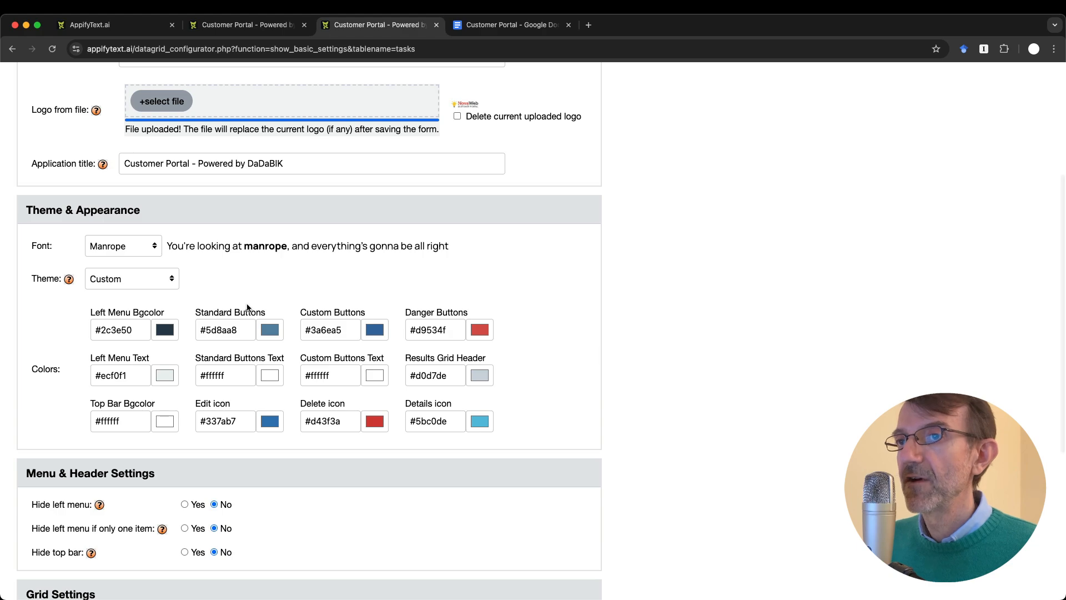
click(130, 279)
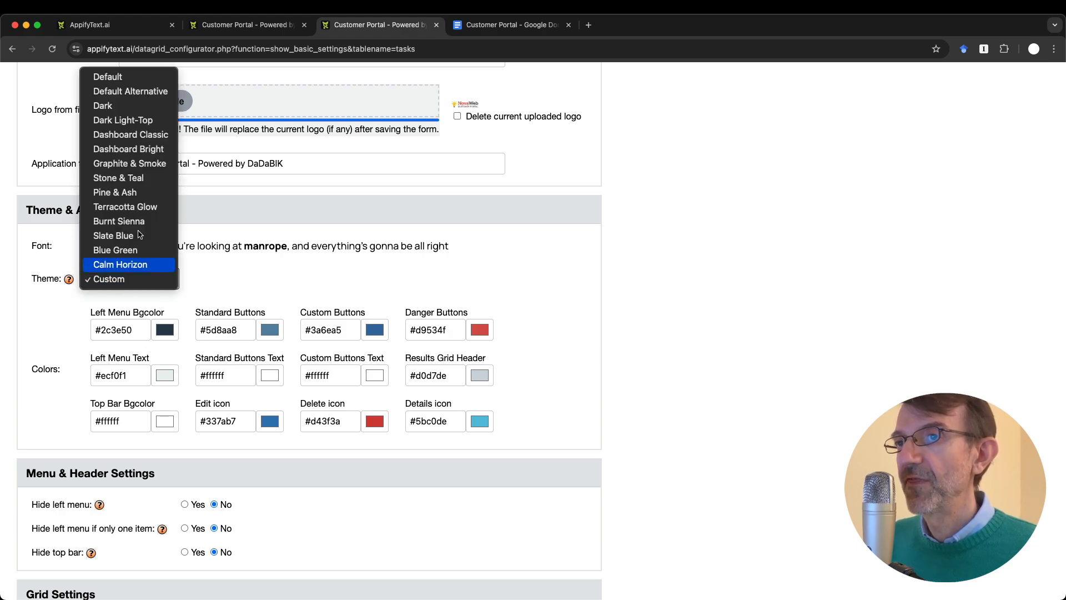
click(268, 275)
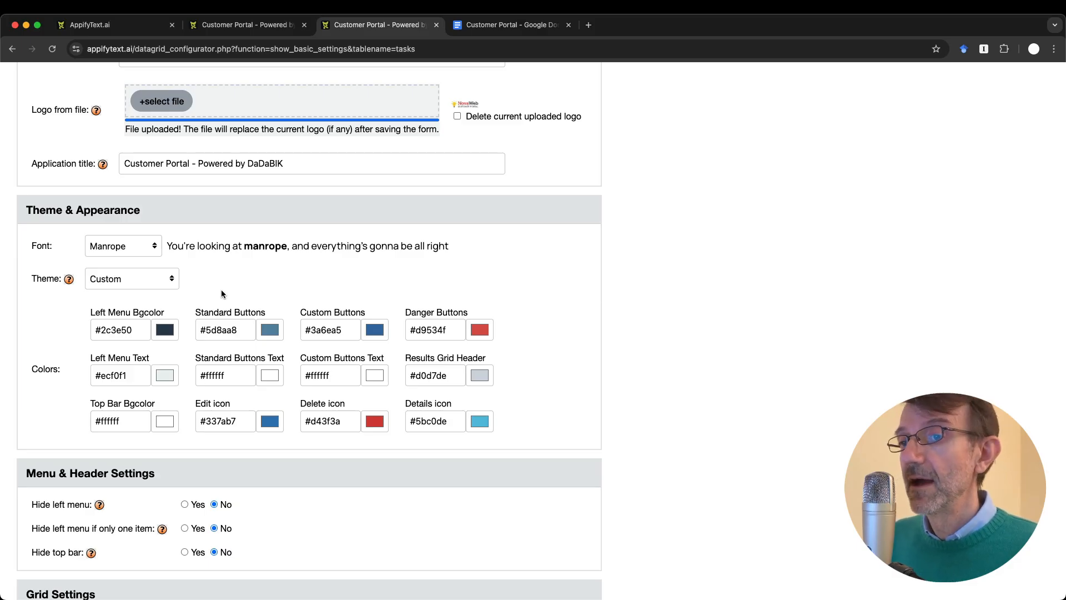
scroll(221, 294, down, 5)
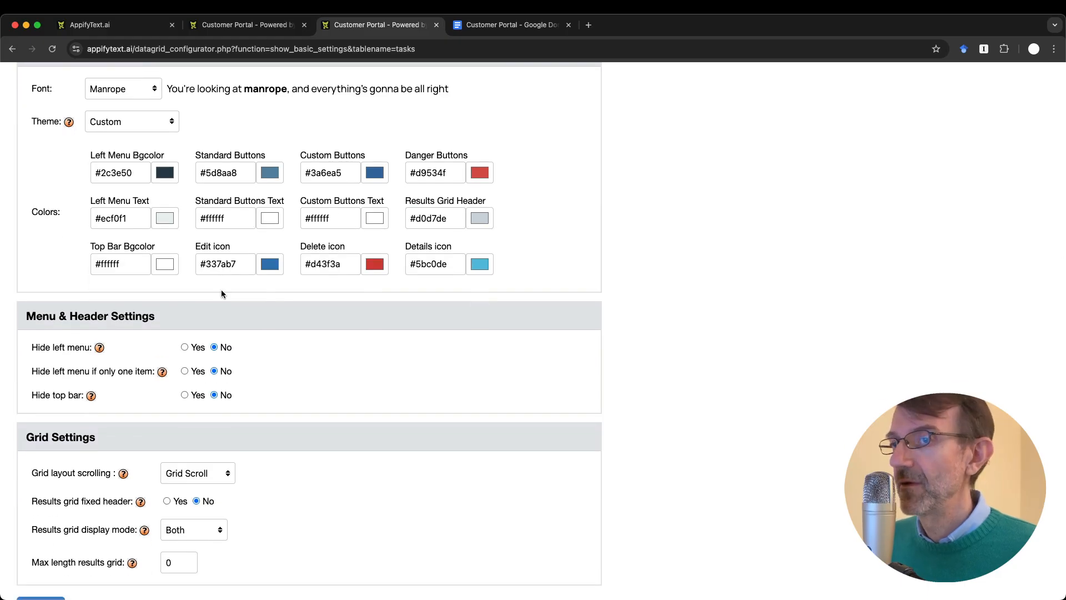
scroll(221, 288, up, 12)
click(113, 151)
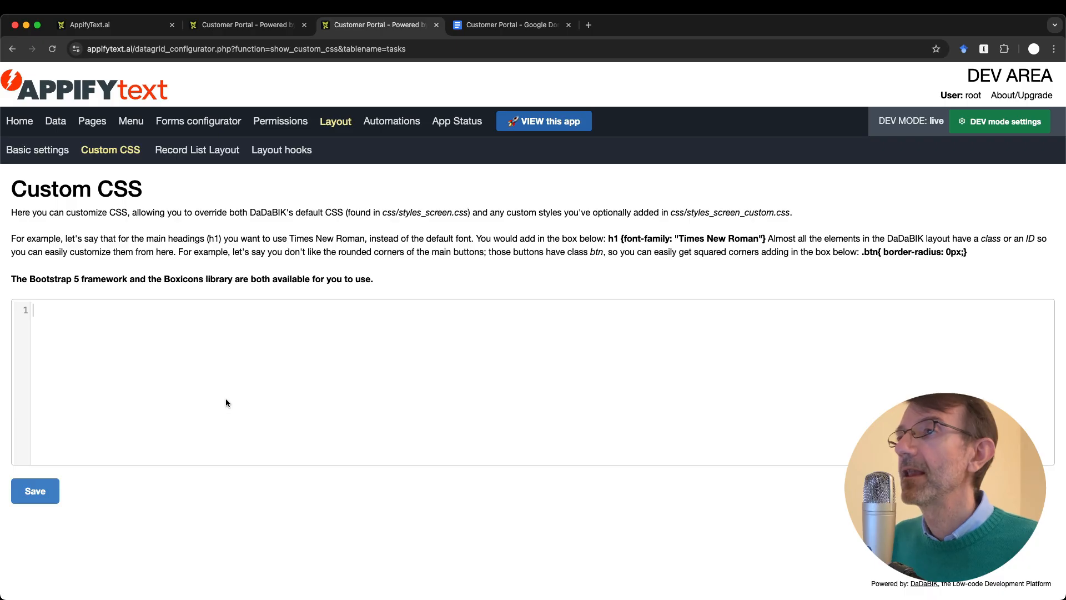
Step: Look over the live portal, move the configuration tab to the Pages list, and return to the portal
click(261, 24)
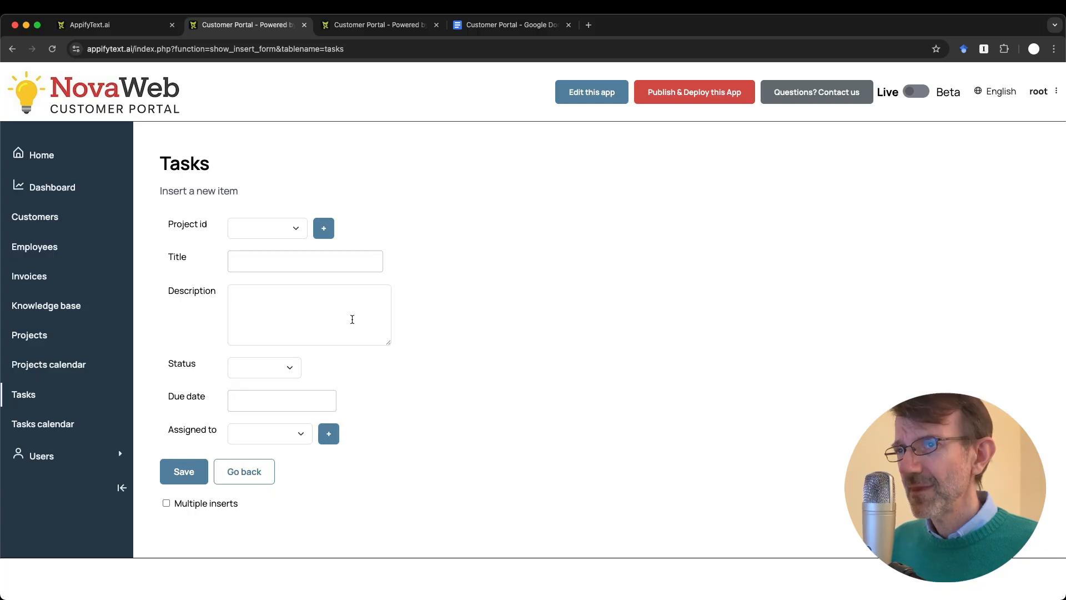
key(ctrl+Tab)
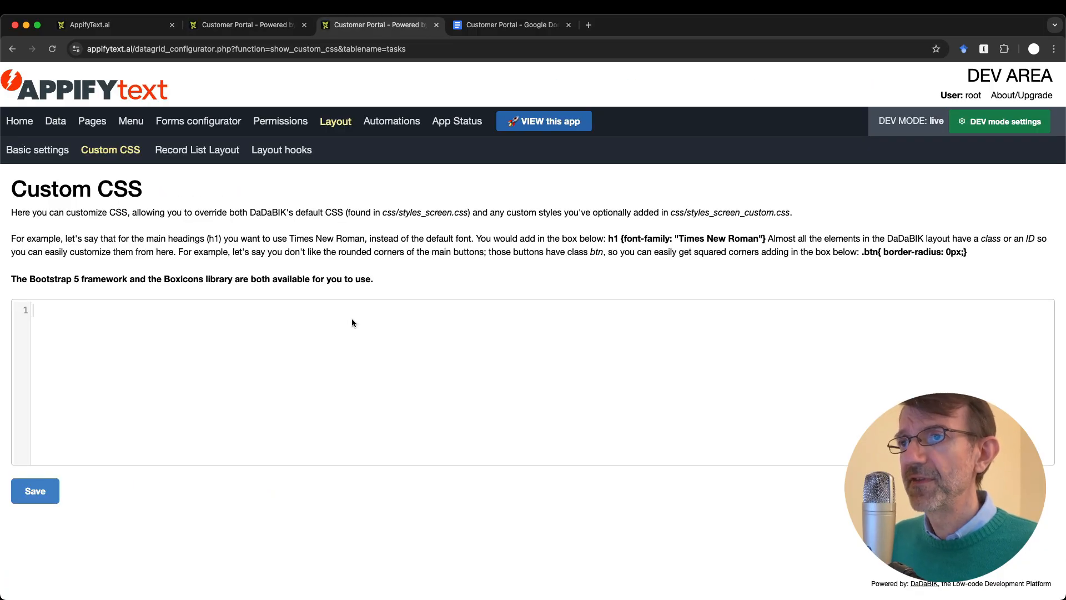
click(92, 122)
key(ctrl+shift+Tab)
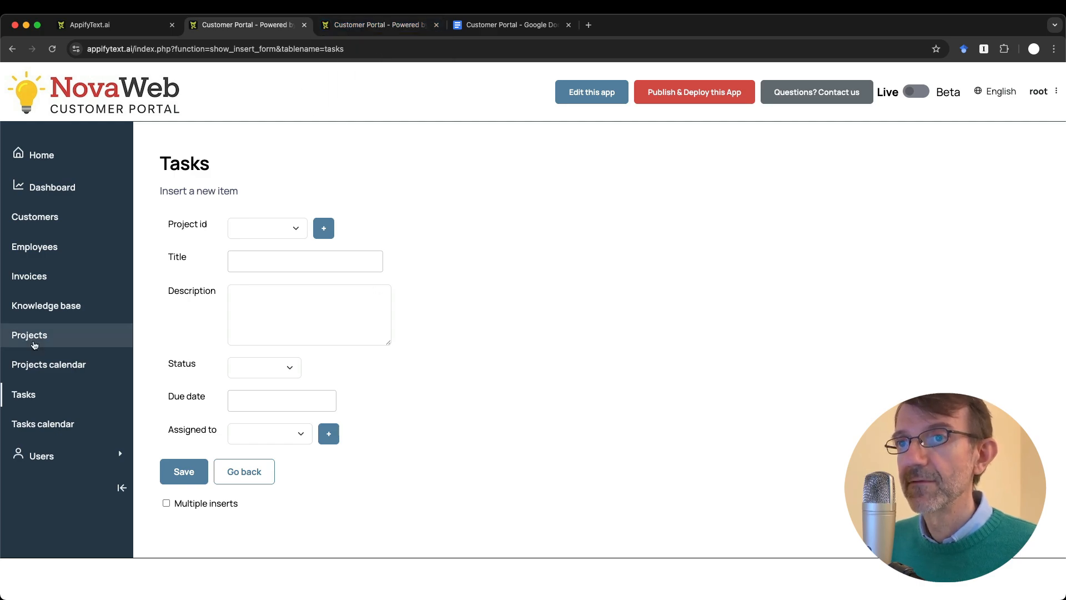
Step: Follow the Pages Icon column help through to the Boxicons icon library
click(377, 25)
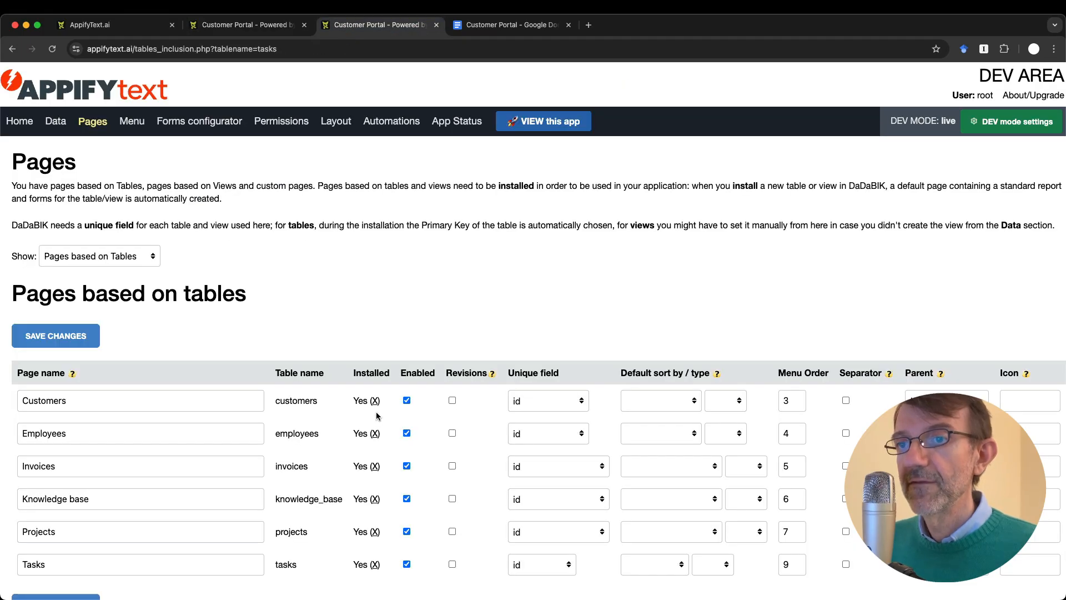
scroll(768, 395, right, 3)
scroll(769, 395, left, 3)
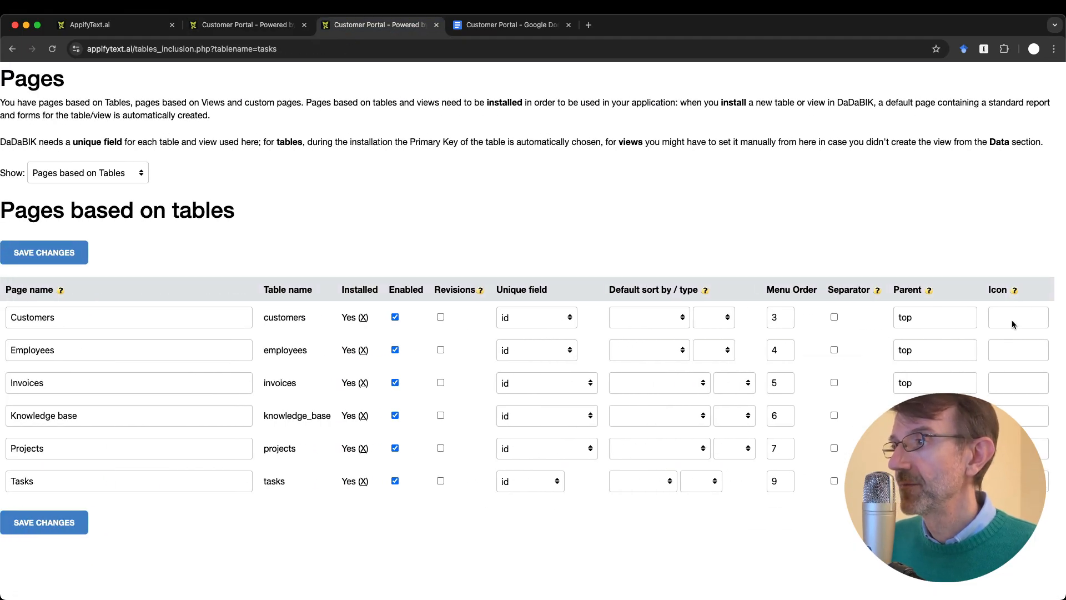
click(1015, 291)
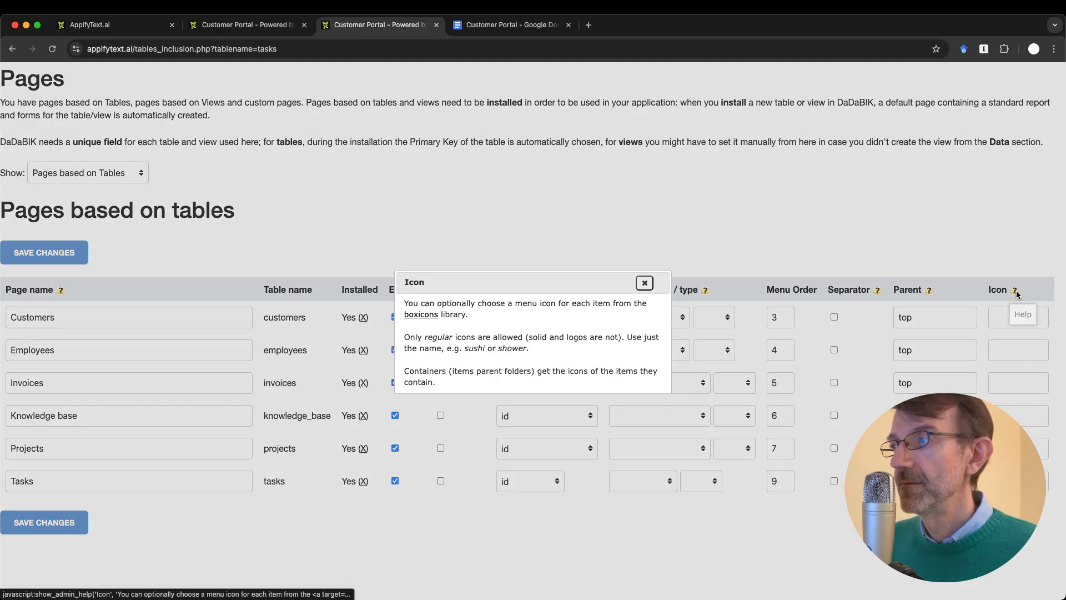
click(420, 315)
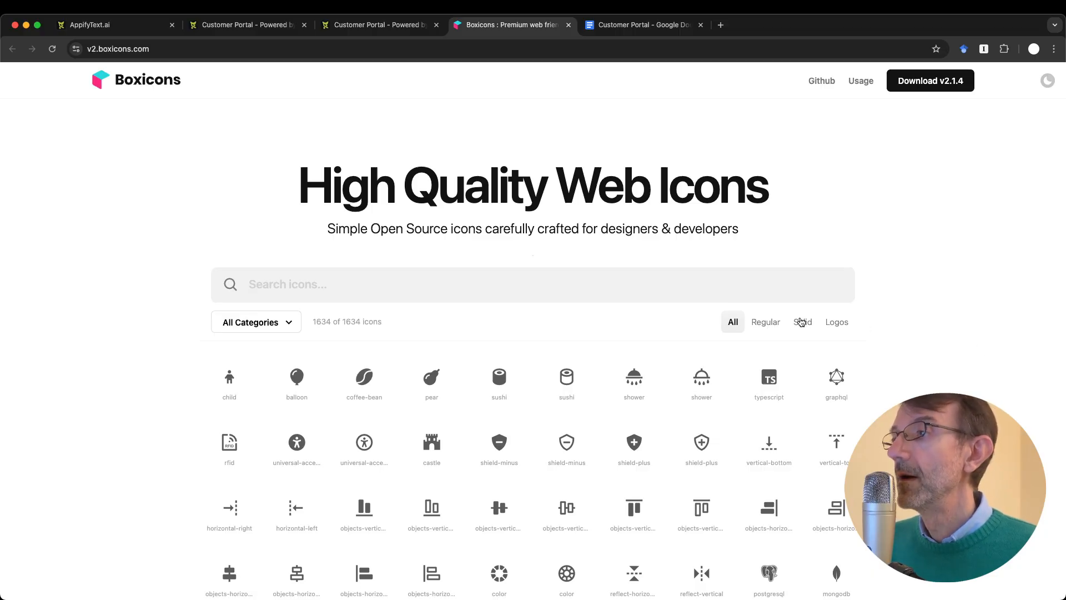
Step: Filter Boxicons to regular icons, close the Icon help, and look up the 'file' icon
click(772, 323)
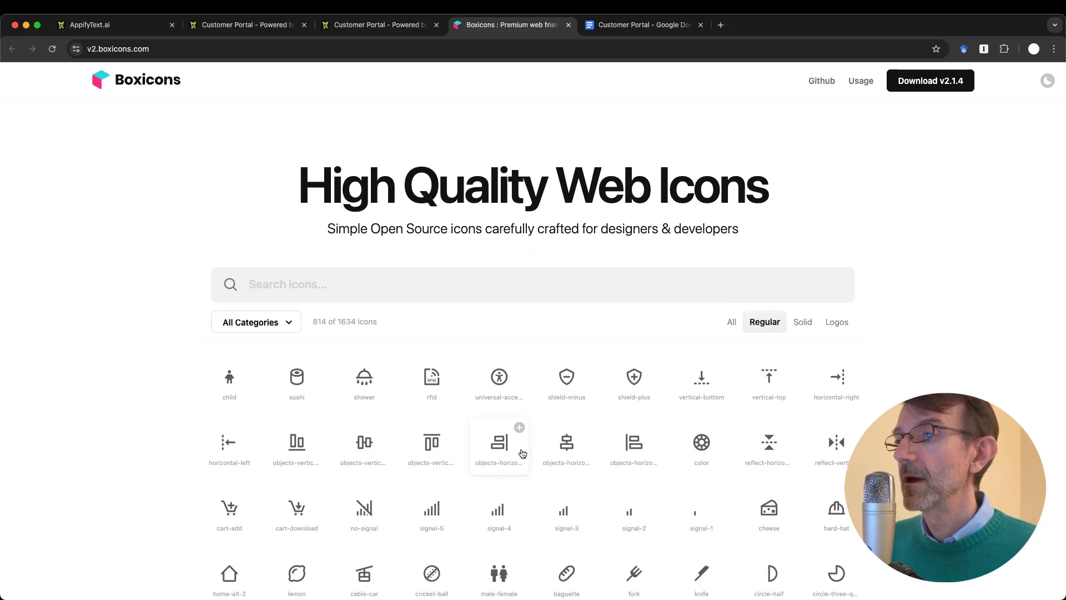
scroll(520, 439, down, 1)
key(ctrl+shift+Tab)
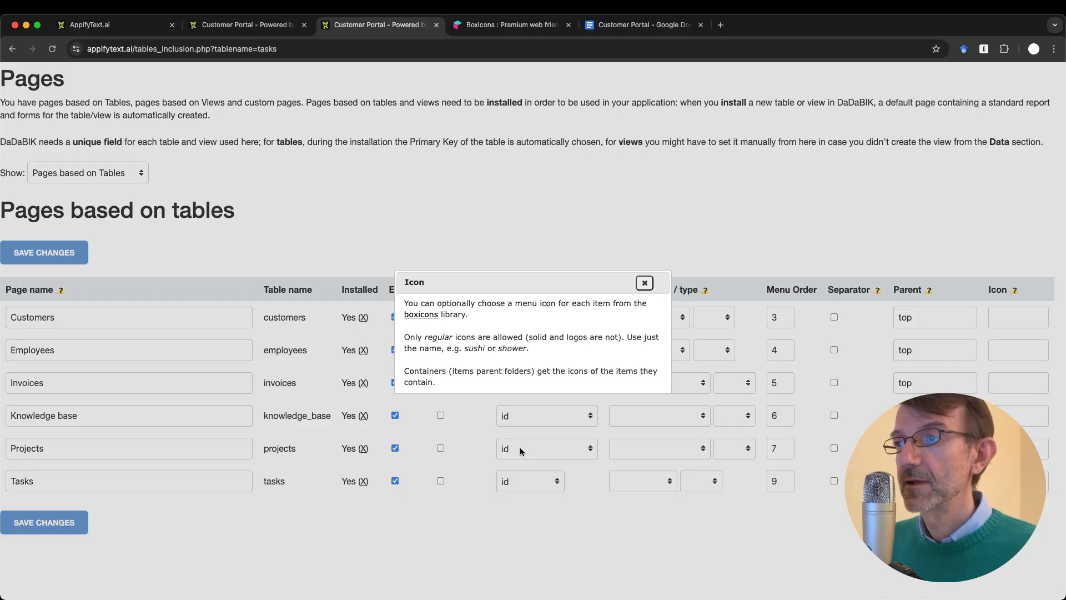
click(644, 283)
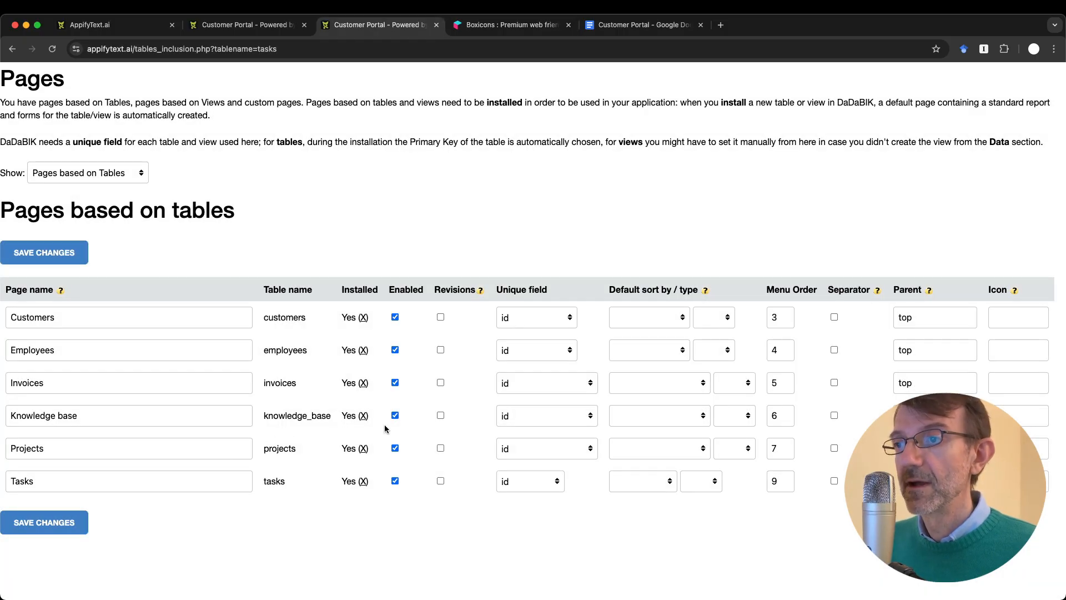
key(ctrl+Tab)
click(297, 233)
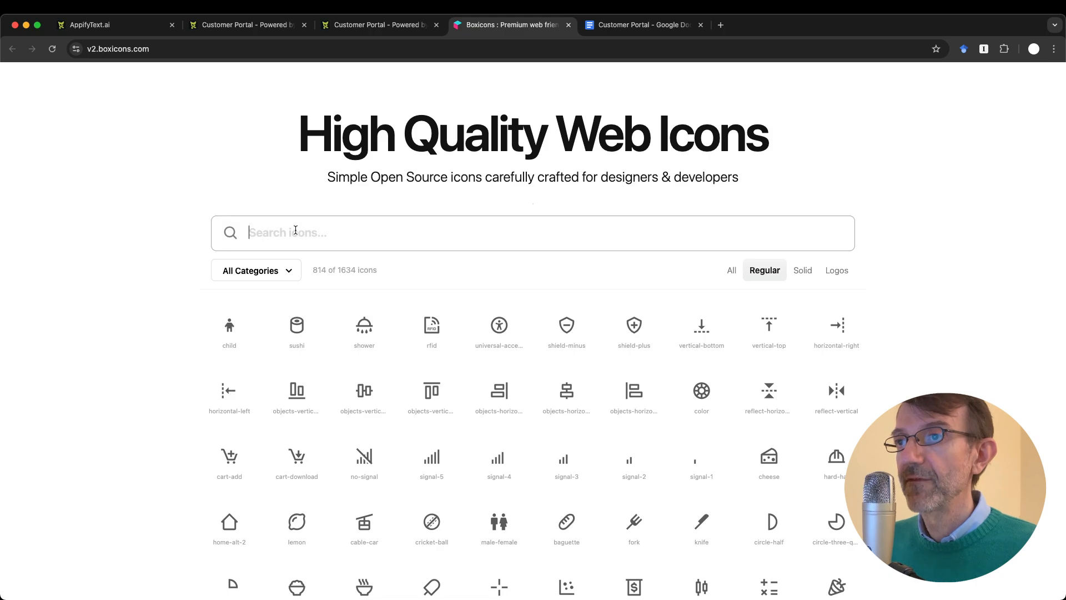
text(file)
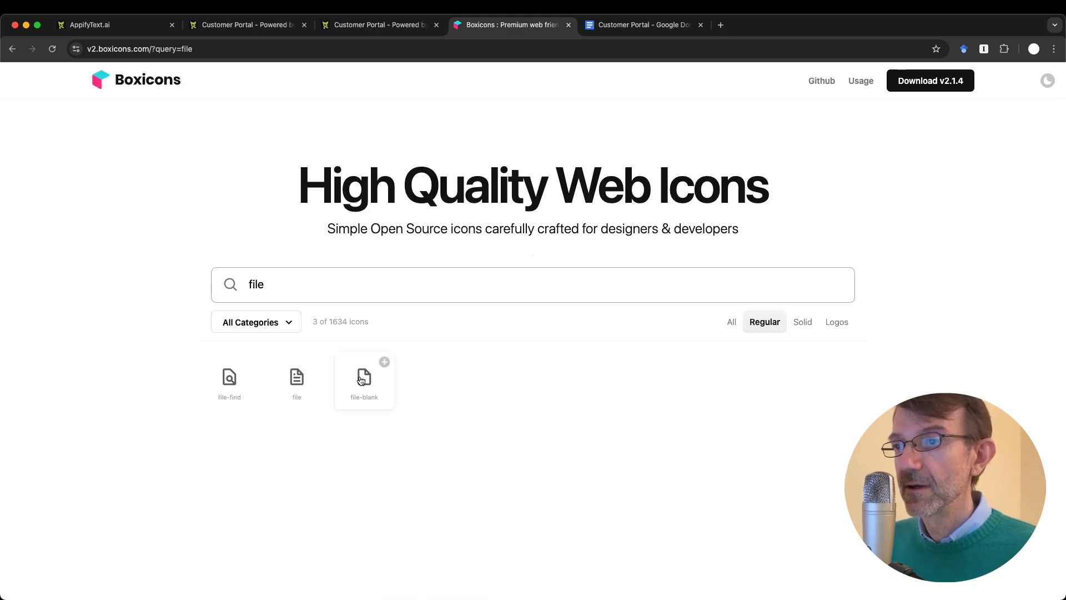
click(296, 377)
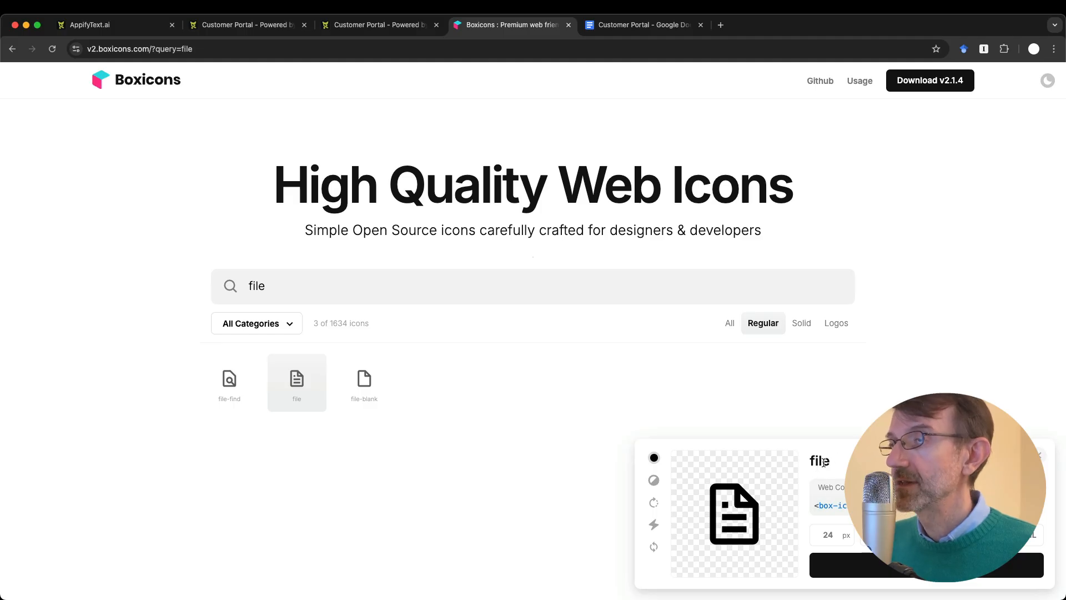
key(ctrl+shift+Tab)
Step: Give the Knowledge base page the file icon and reload the portal to see it in the menu
click(1013, 414)
key(Return)
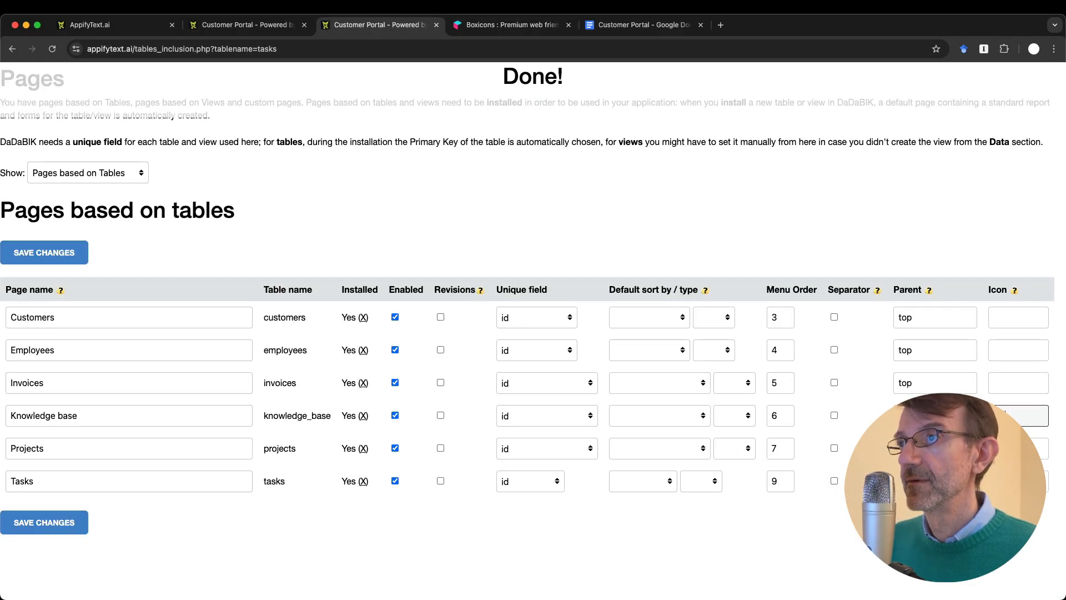
key(ctrl+shift+Tab)
key(super+r)
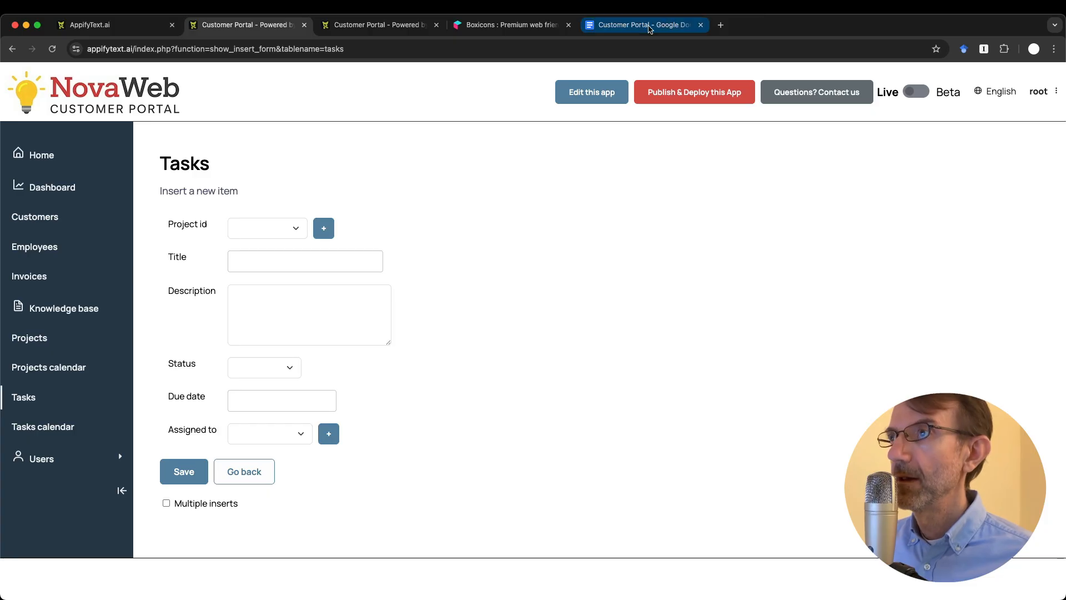
Step: Strike through 'Logo, improve UI' in the Google Docs notes and select the Amount + TAXES line
click(691, 25)
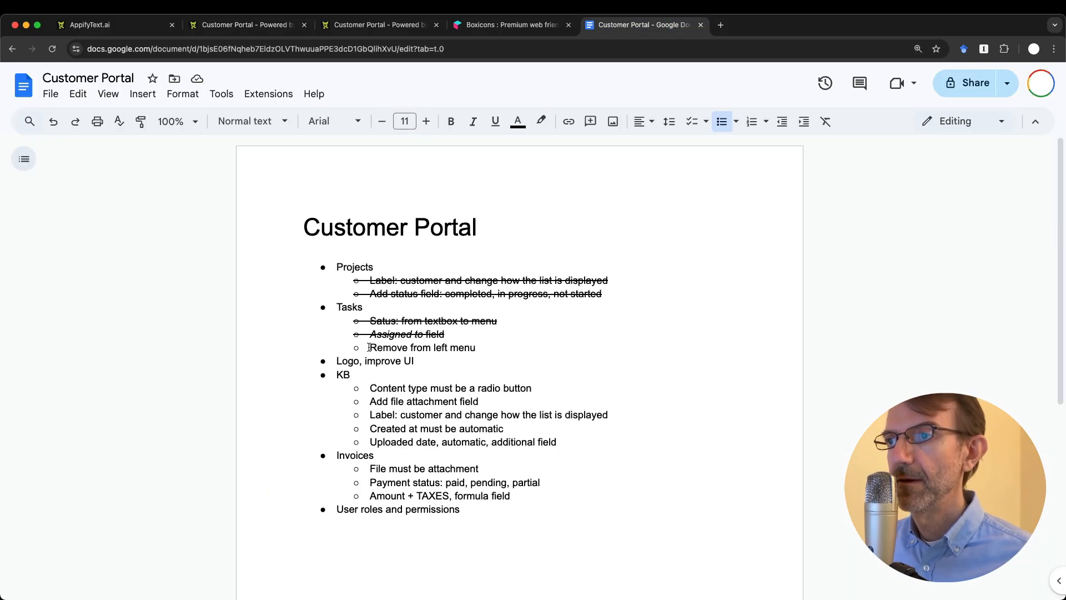
drag(335, 364, 468, 358)
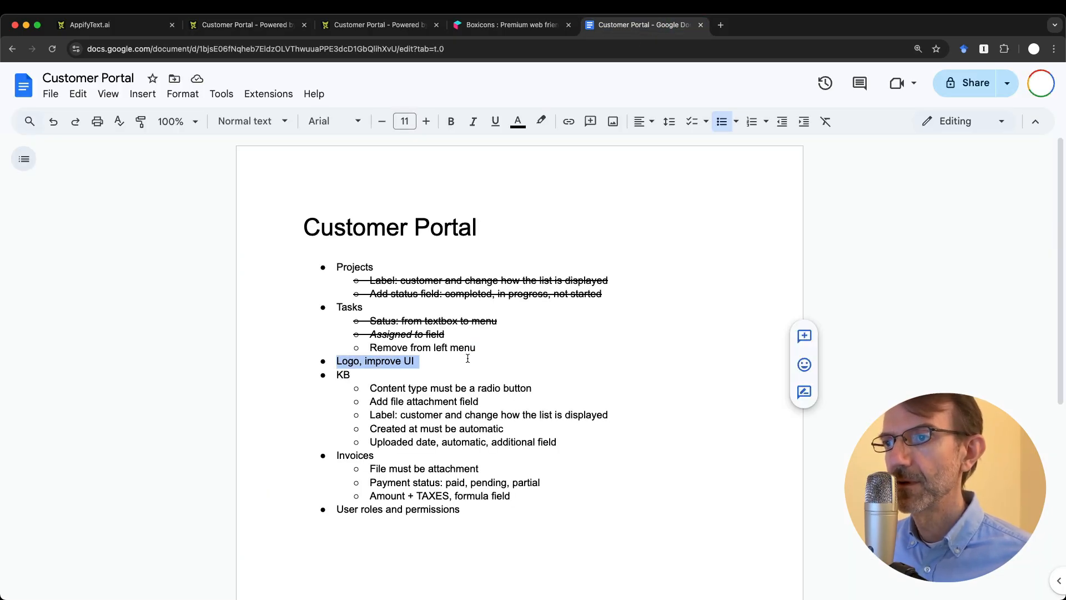
key(super+shift+x)
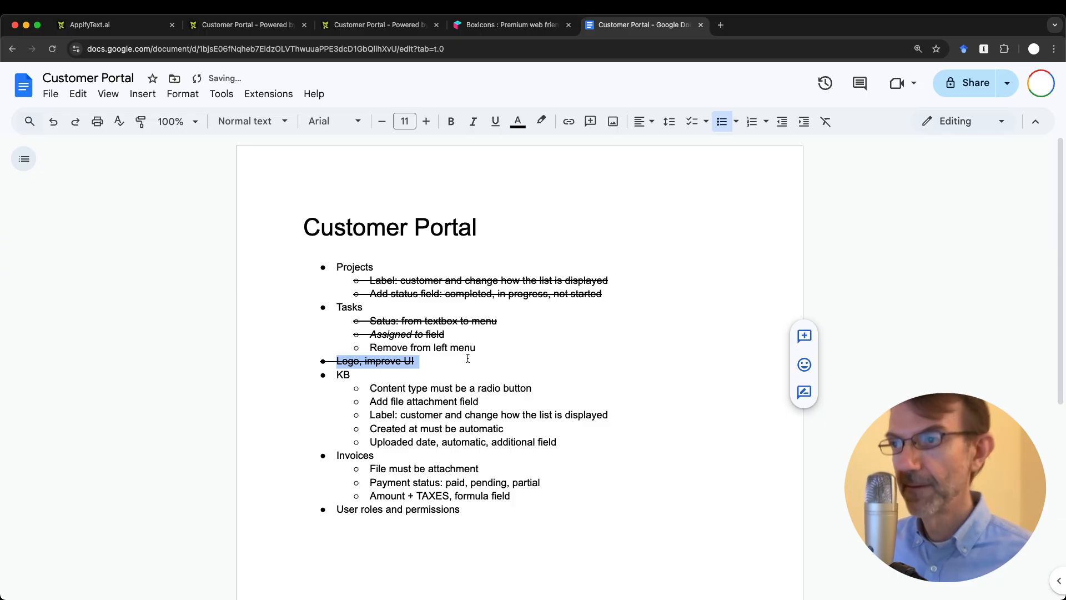
click(491, 397)
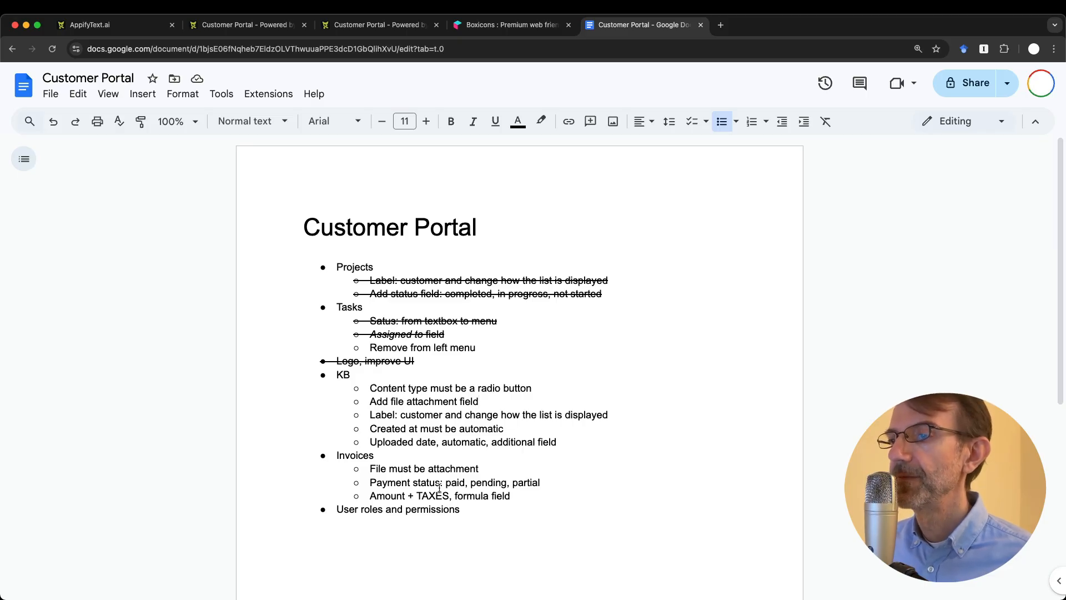
drag(372, 497, 524, 493)
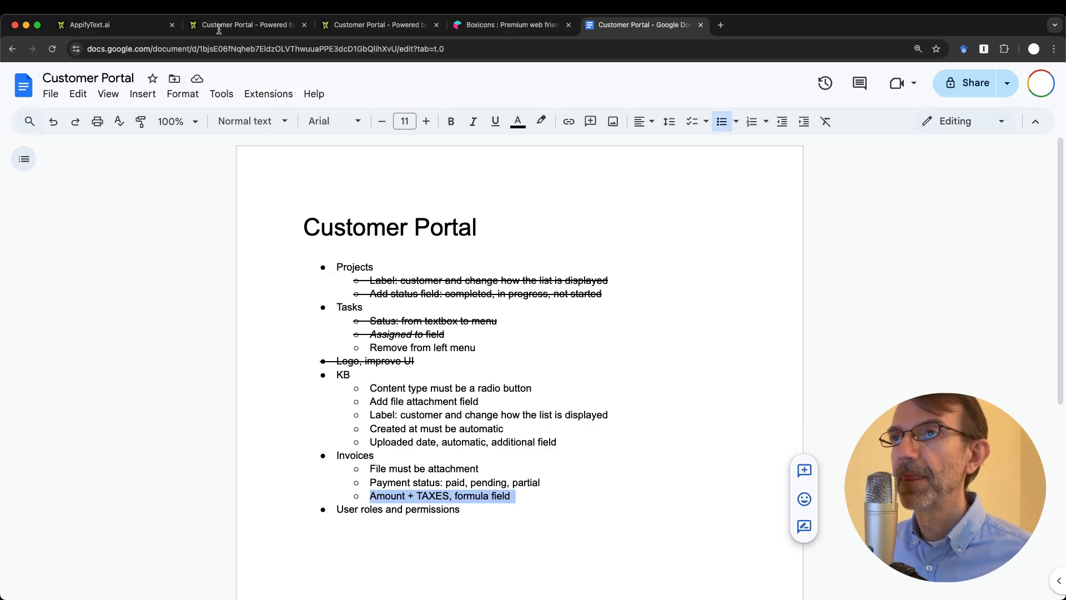
click(244, 24)
Step: Start a new invoice in the portal with an Amount of 12
click(46, 274)
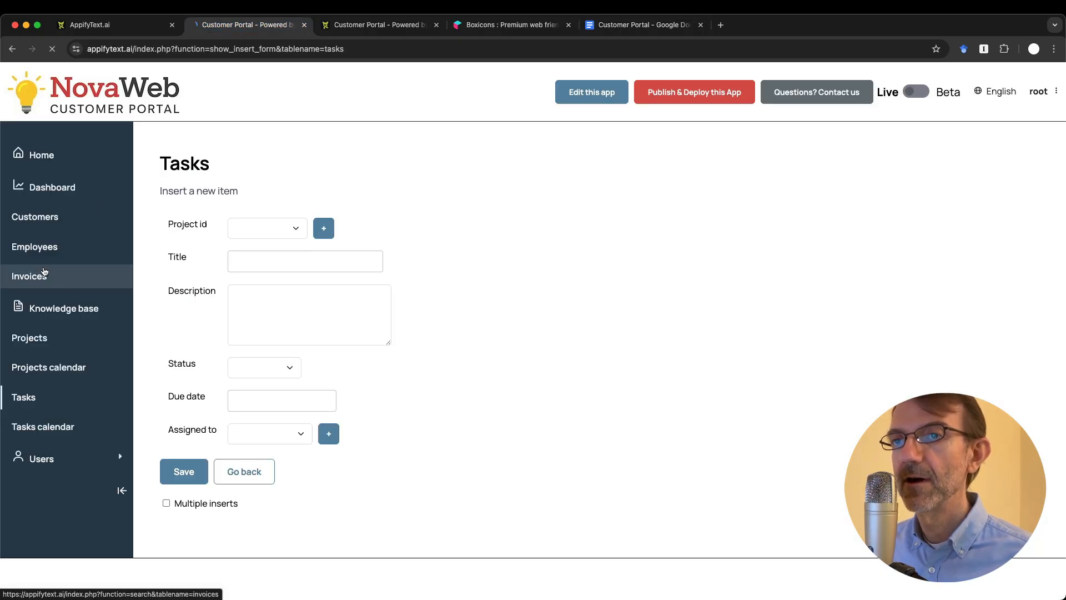
click(272, 165)
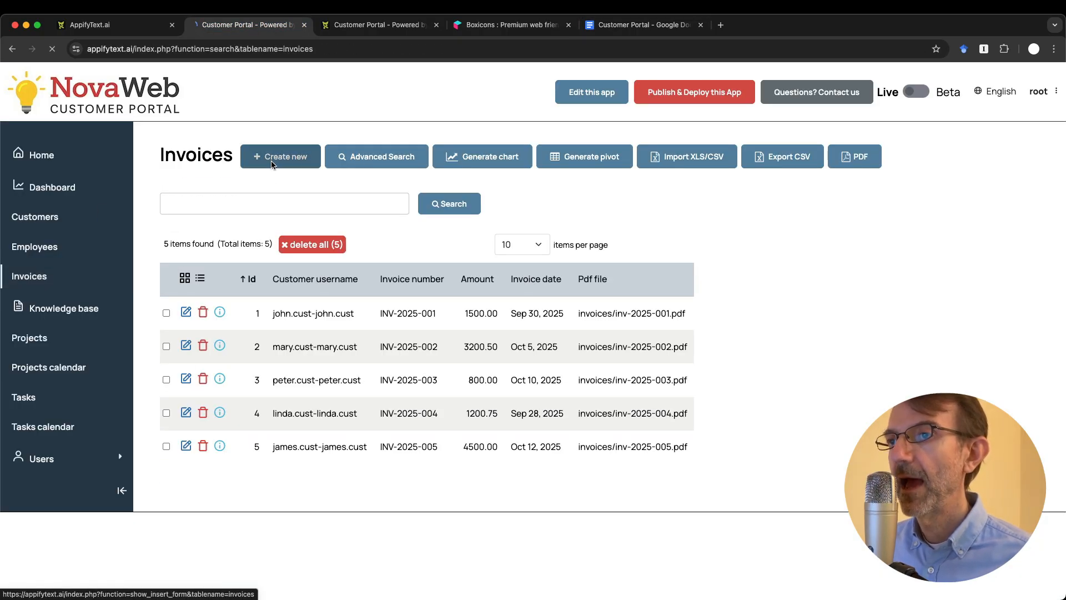
click(292, 296)
text(12)
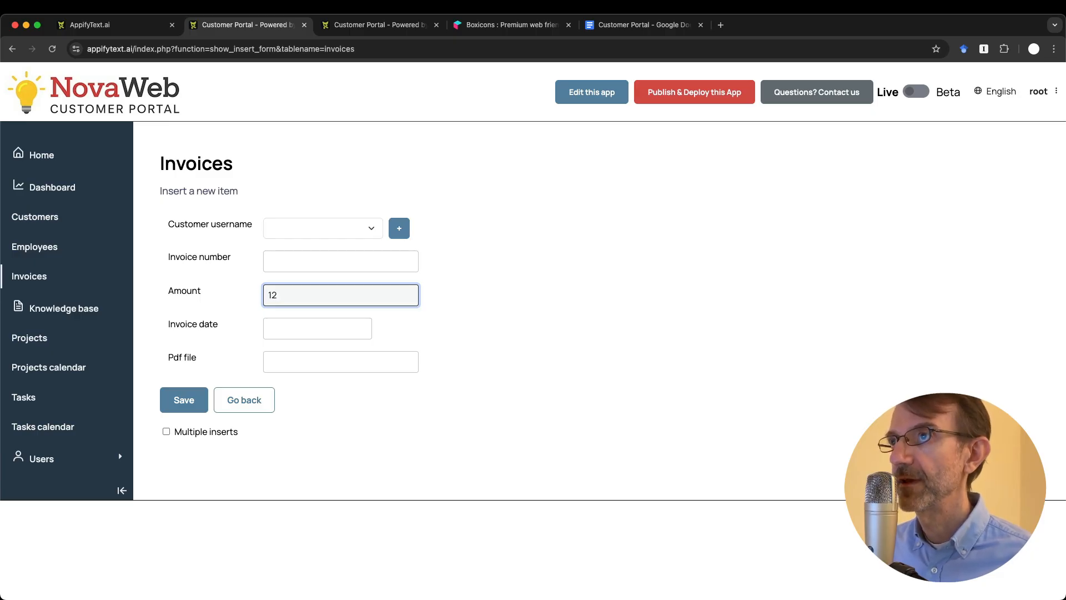
Step: Add an amount_plus_taxes field of type Decimal number to the invoices table and save it
click(361, 25)
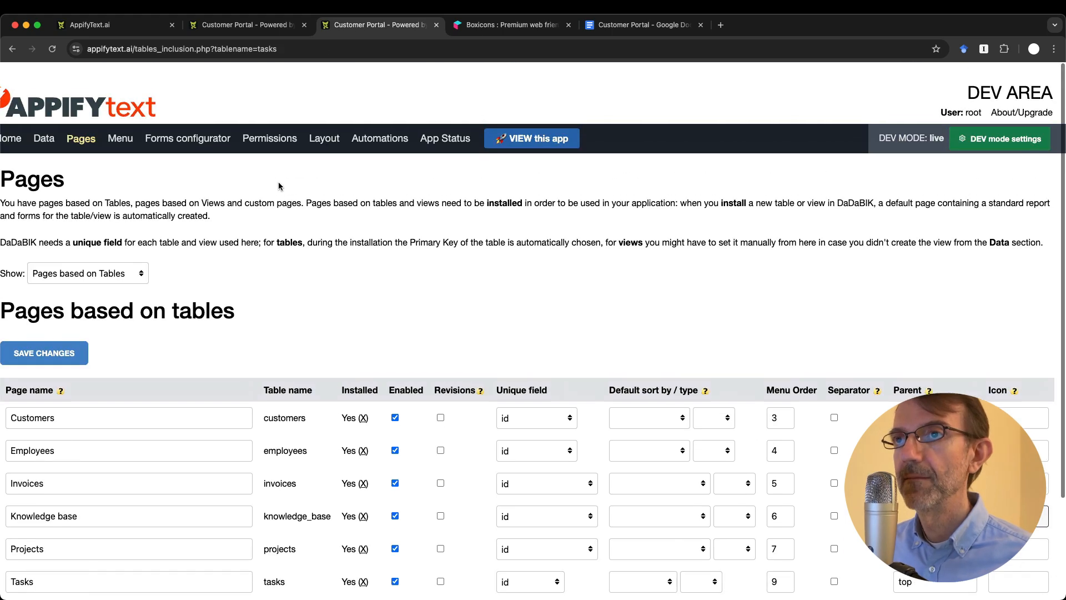
click(49, 129)
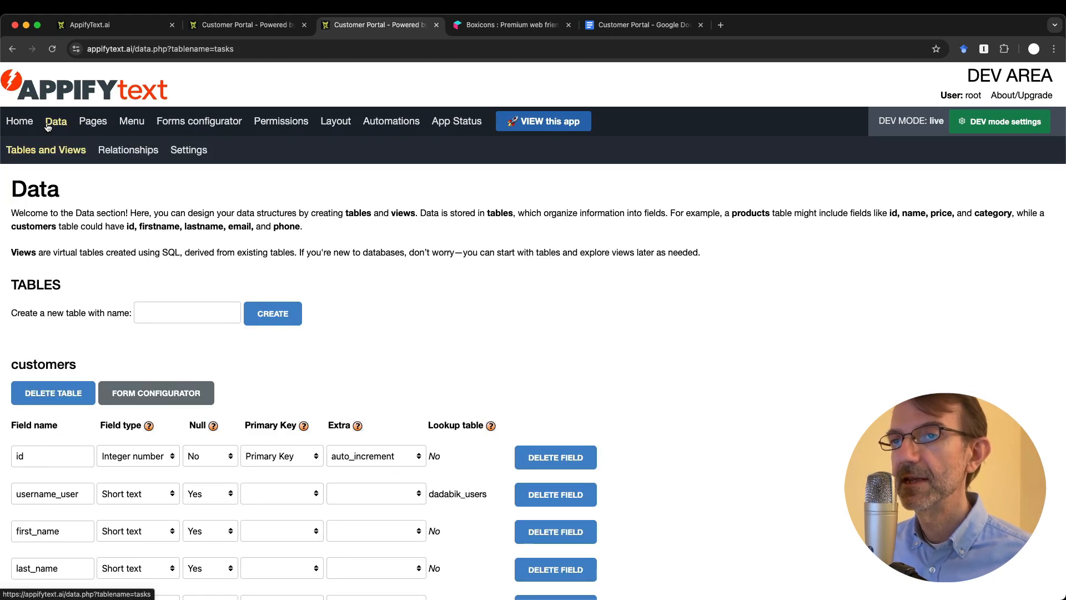
scroll(169, 294, down, 17)
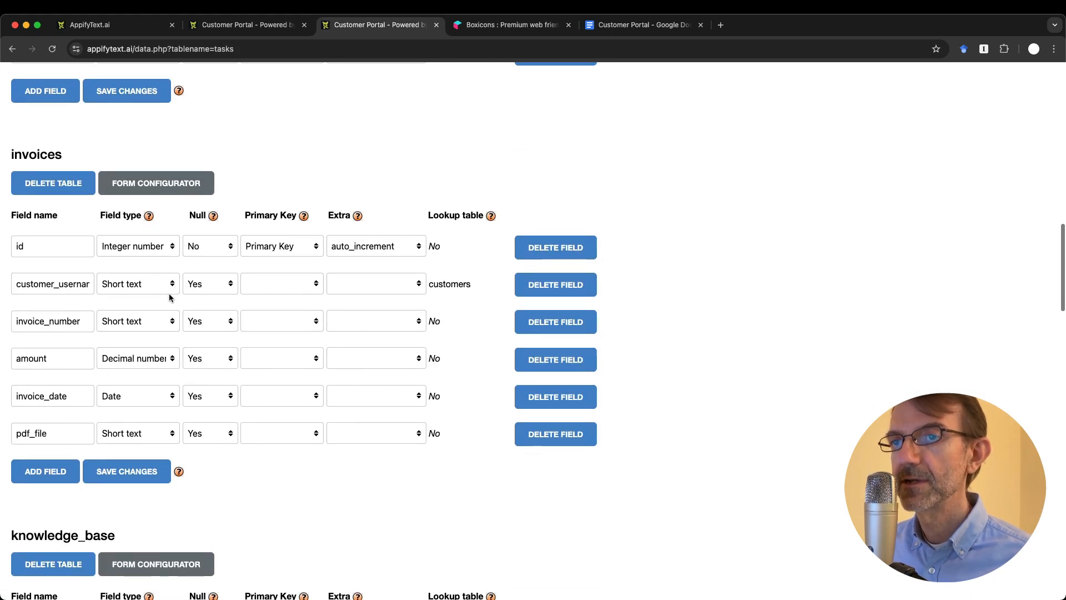
scroll(169, 298, down, 2)
click(39, 423)
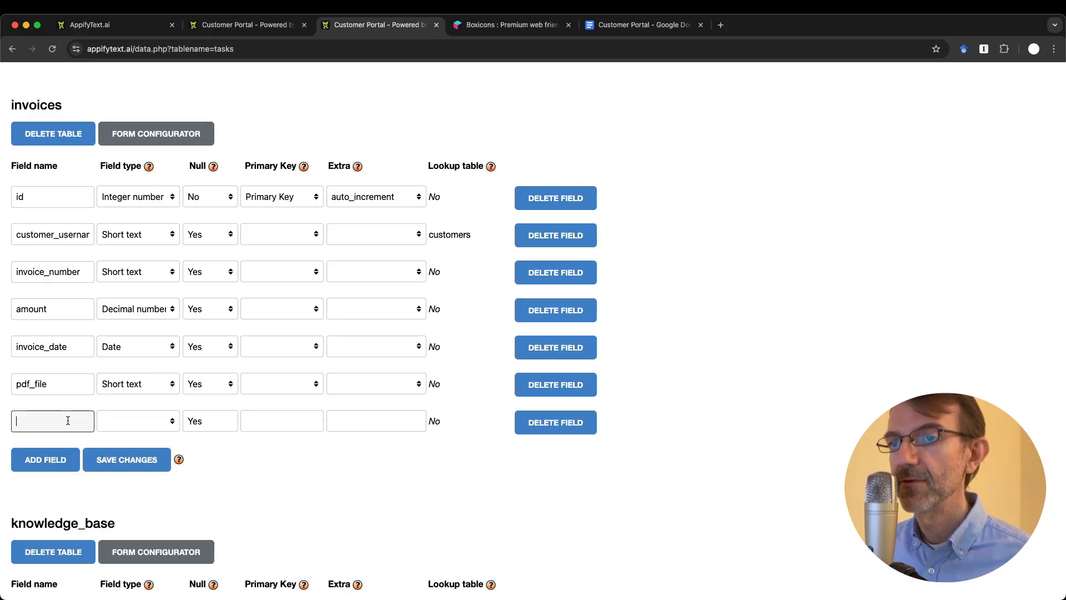
click(68, 421)
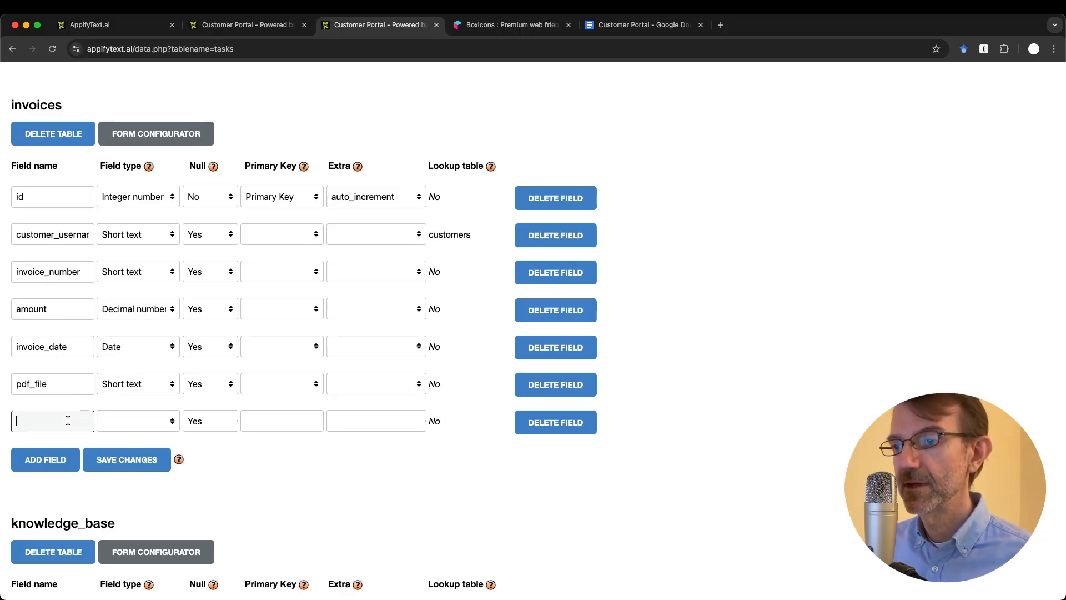
text(amount_)
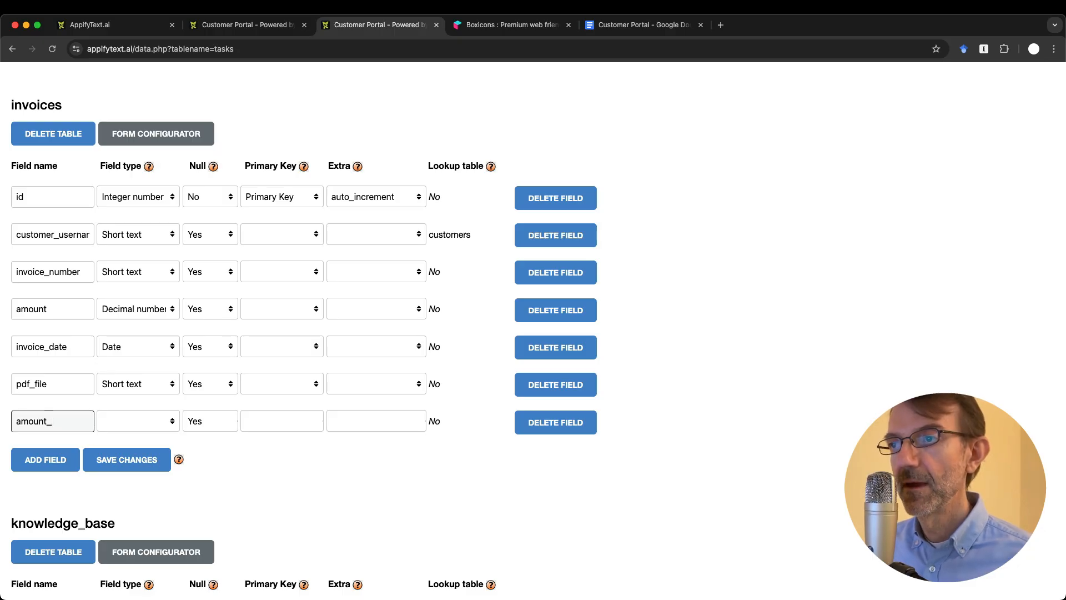
text(plus_ta)
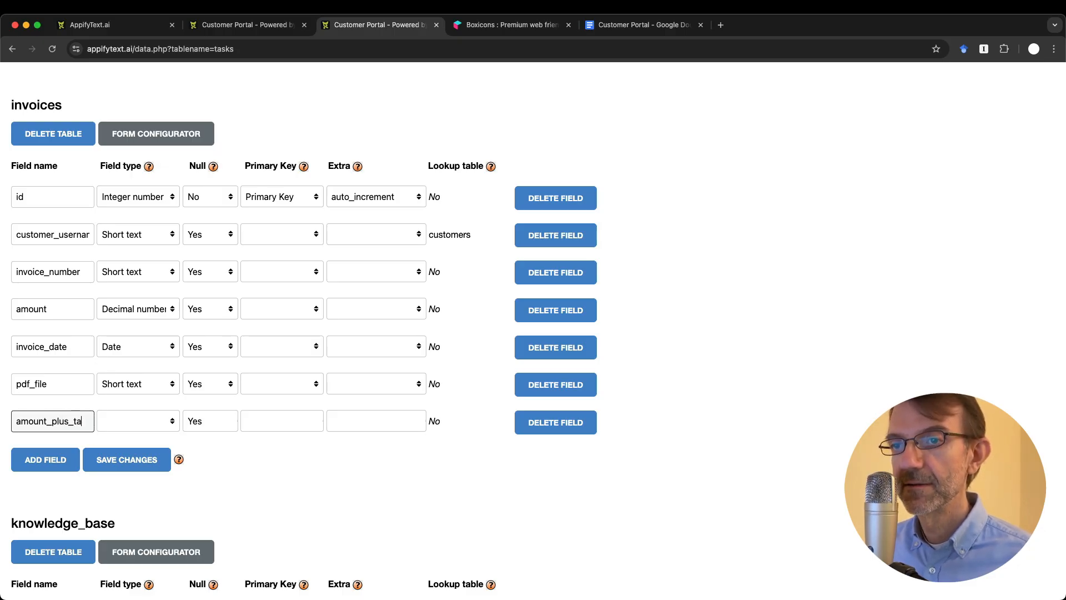
text(xes)
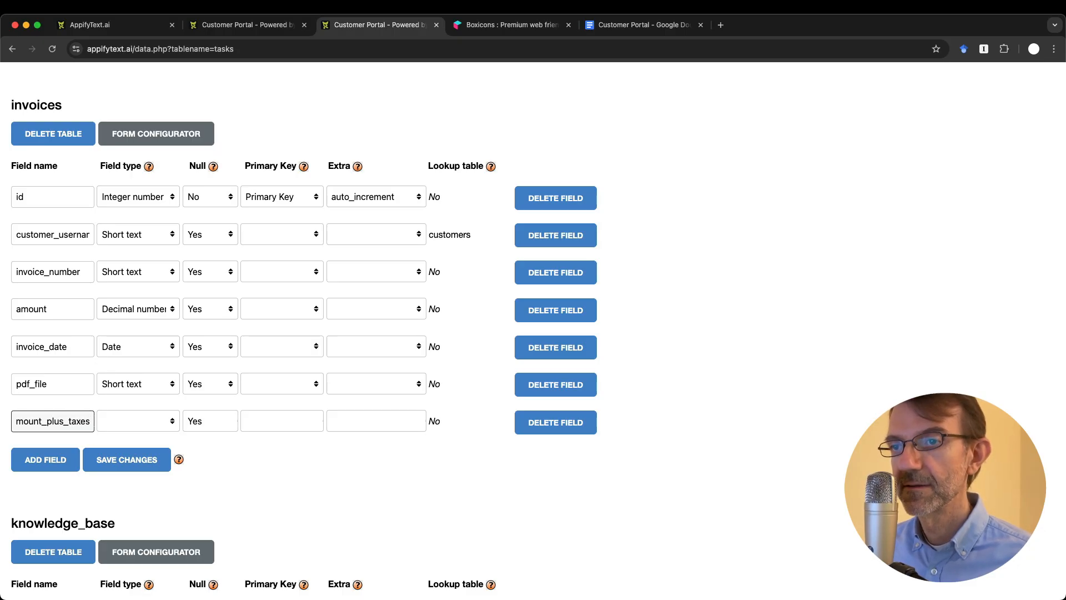
click(157, 416)
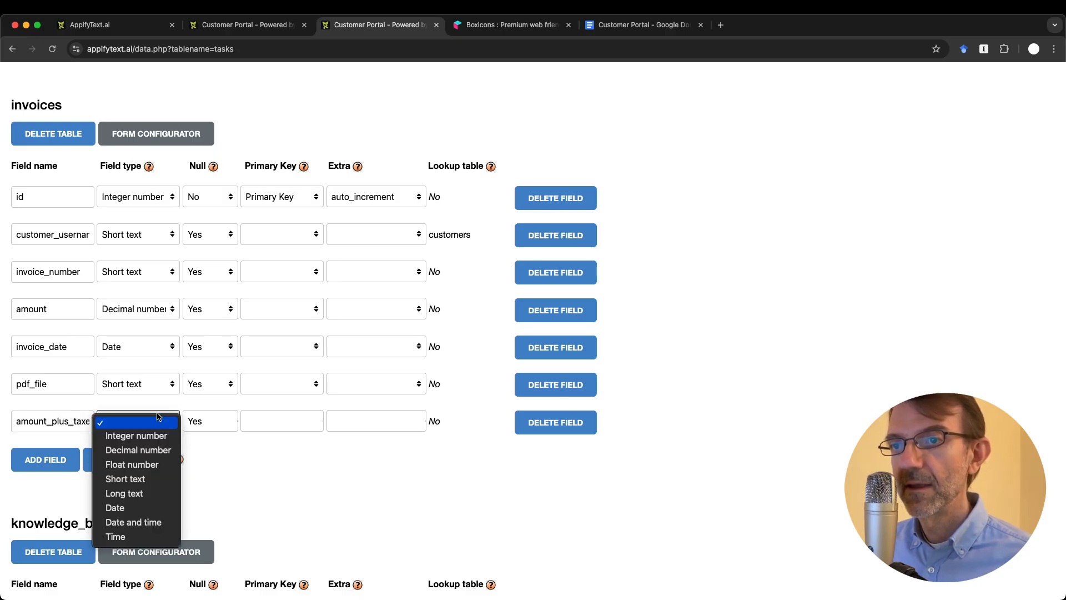
click(163, 455)
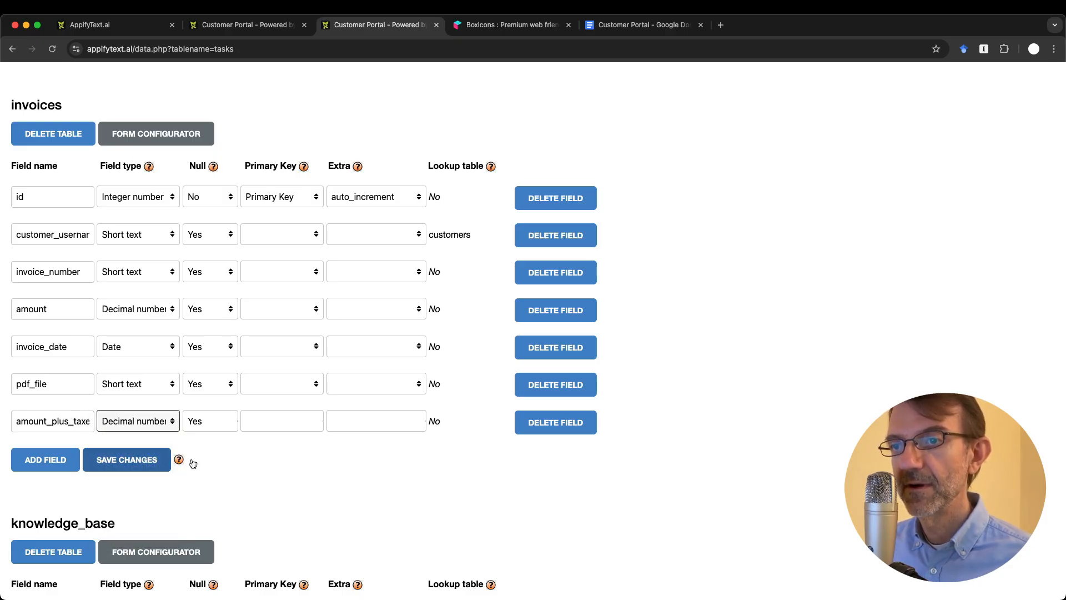
click(130, 468)
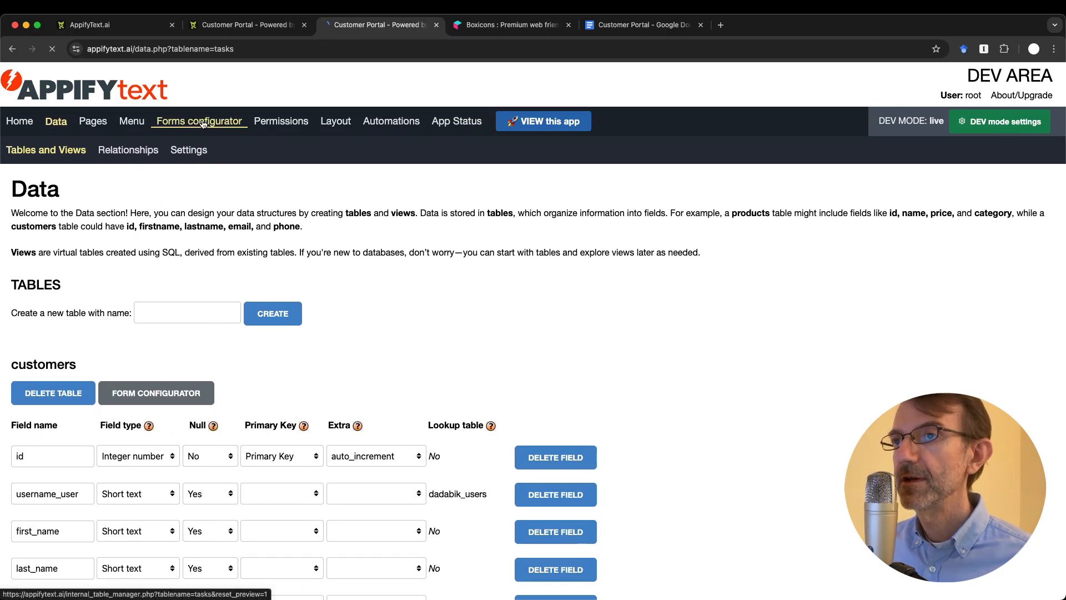
Step: Load the invoices table's amount_plus_taxes field in the Forms configurator and select its Formula box
click(203, 123)
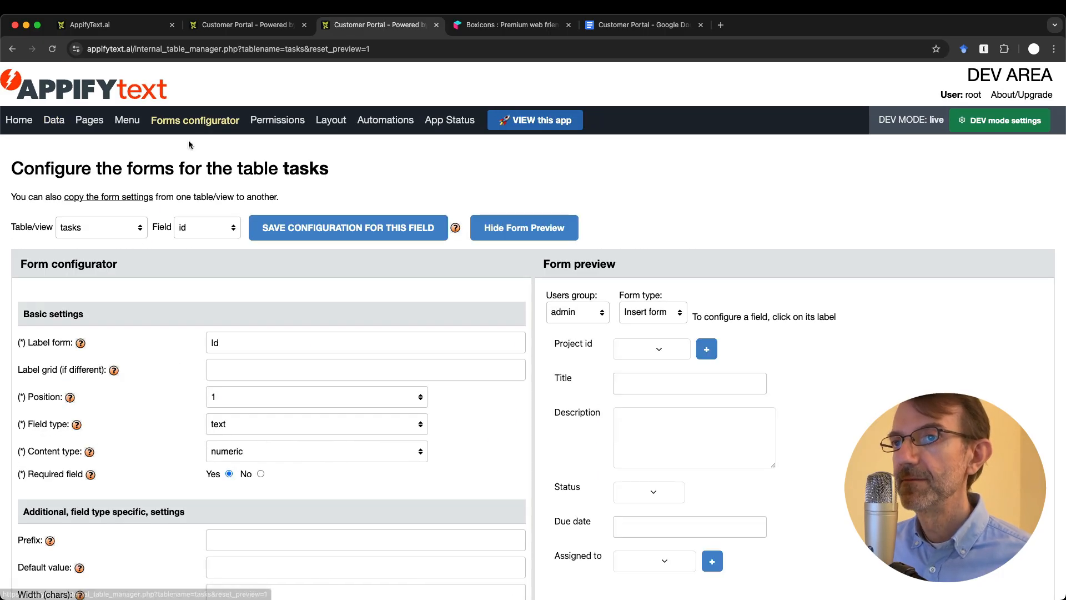
click(93, 233)
click(91, 173)
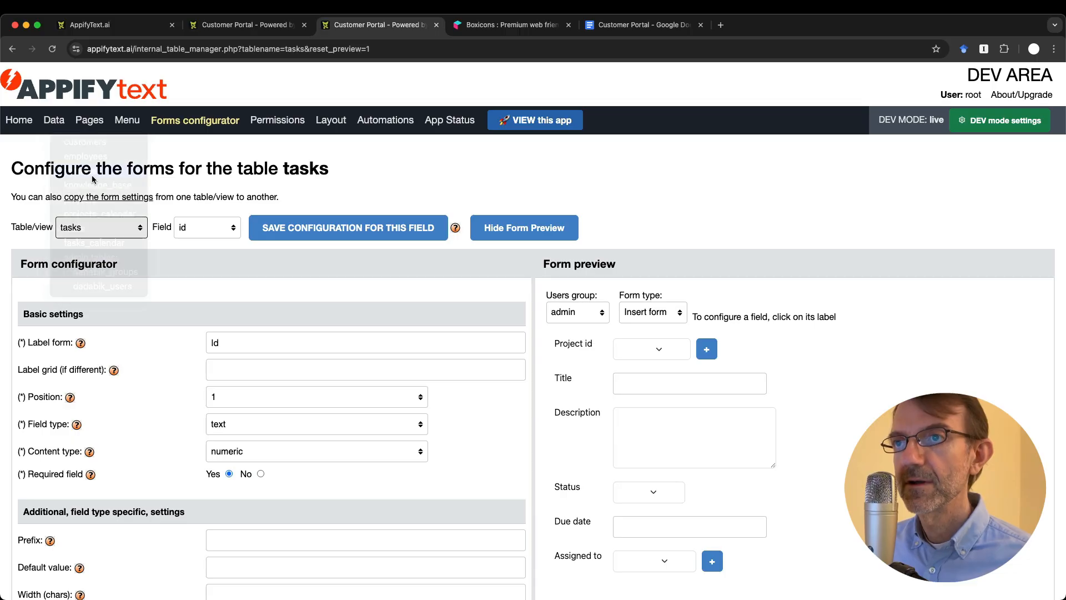
click(201, 228)
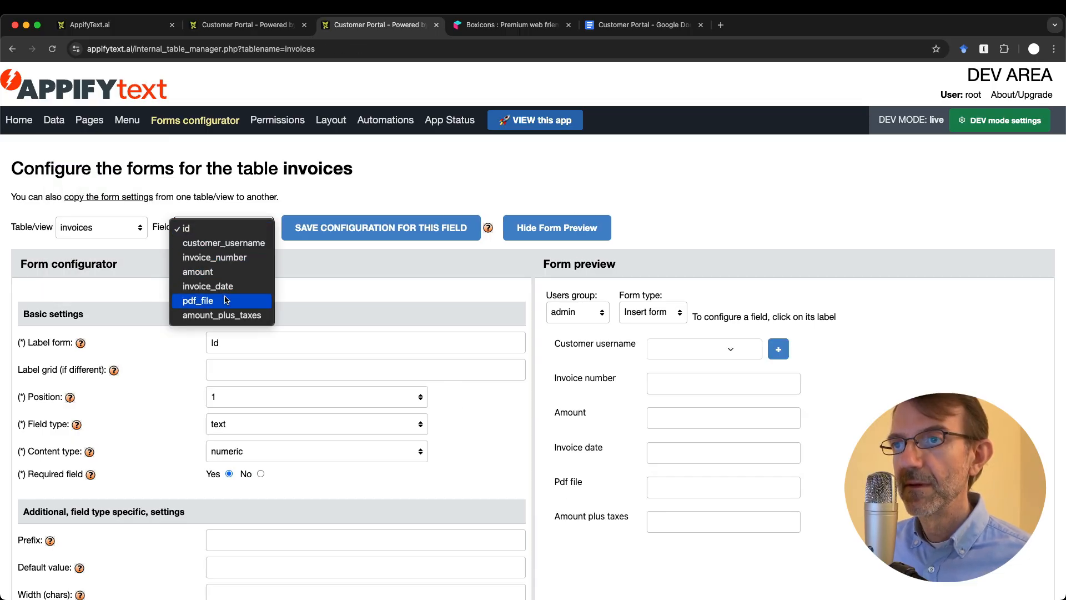
click(225, 314)
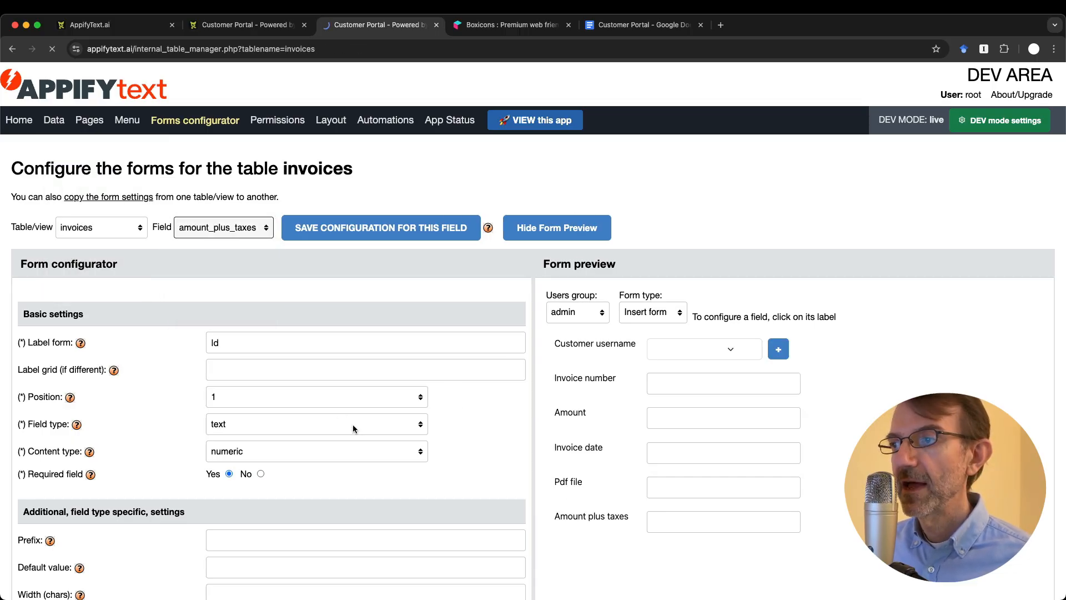
scroll(352, 424, down, 2)
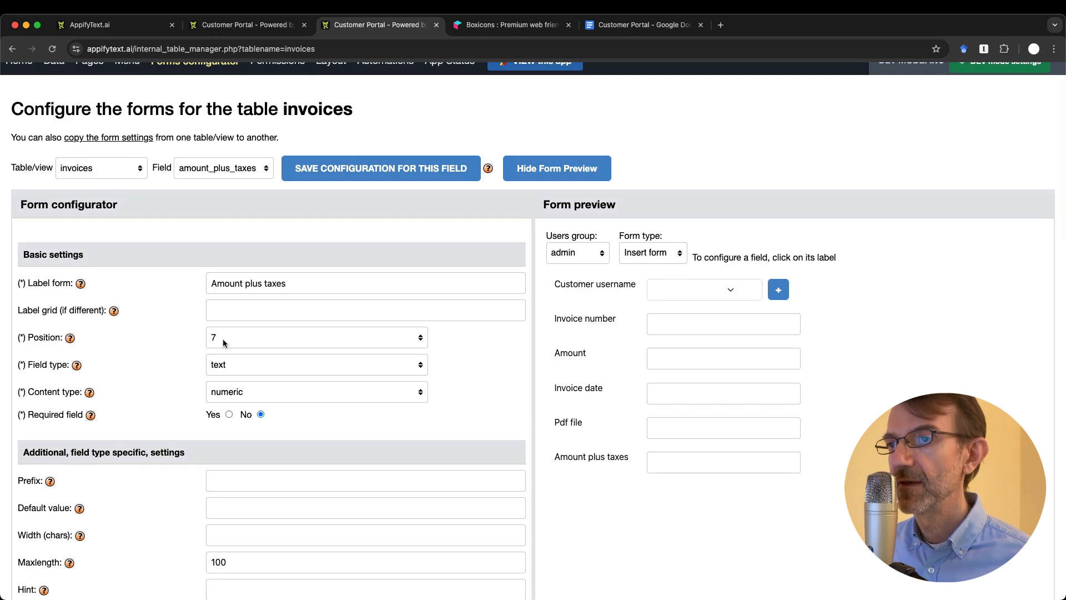
scroll(291, 375, down, 2)
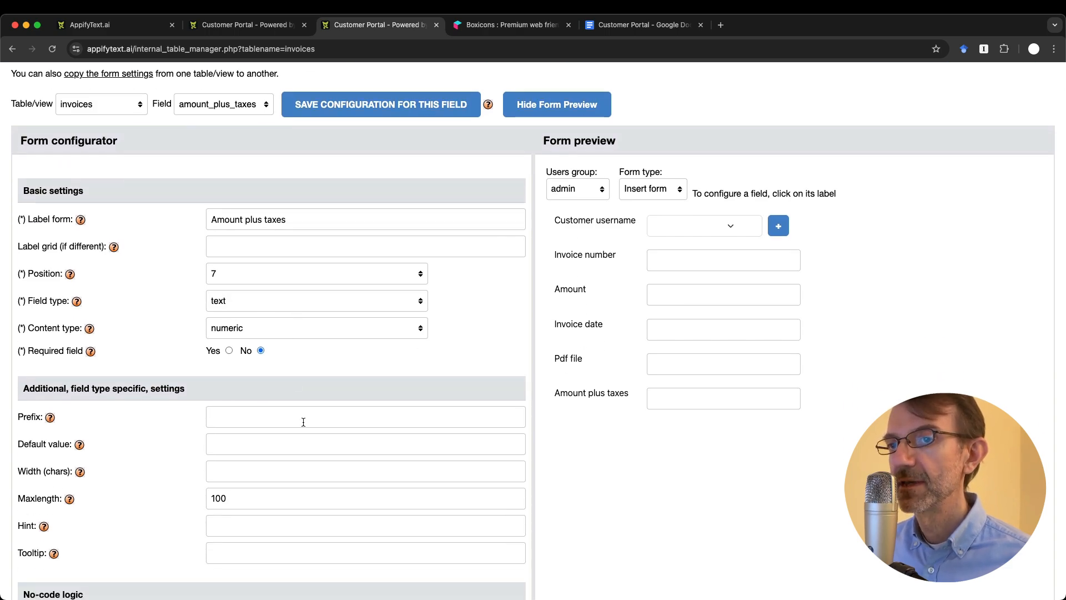
scroll(304, 422, down, 7)
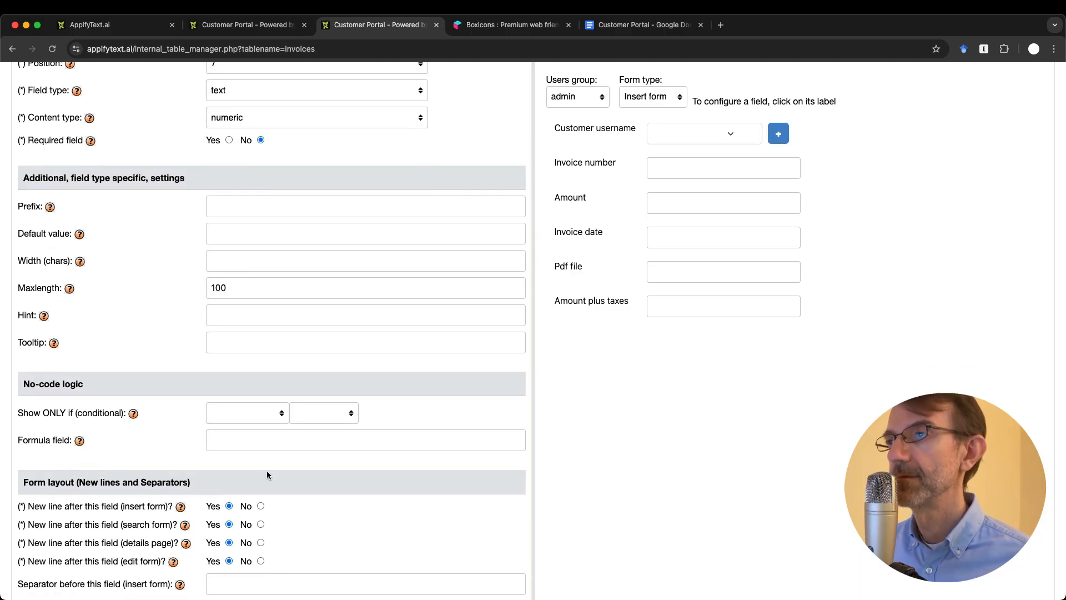
click(257, 442)
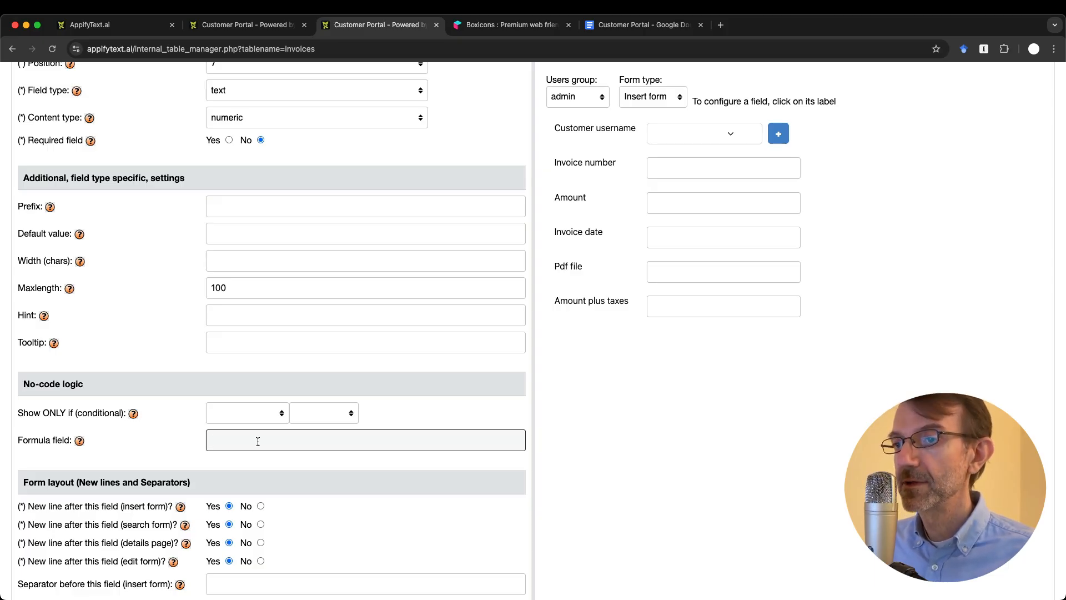
Step: Set the amount_plus_taxes formula to {amount} * 1.22 and save it
text({)
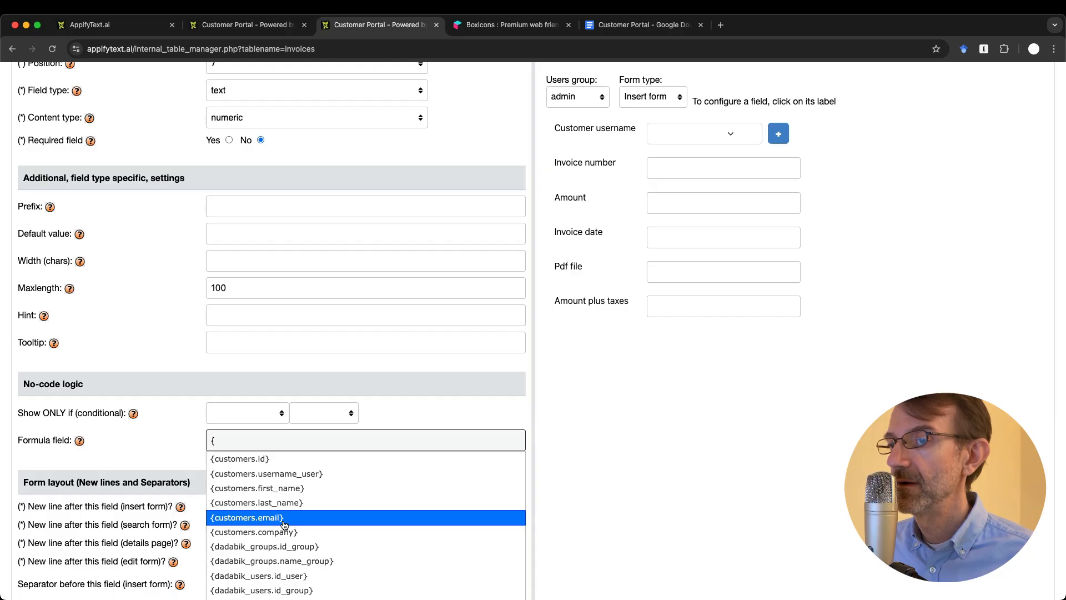
scroll(284, 516, down, 2)
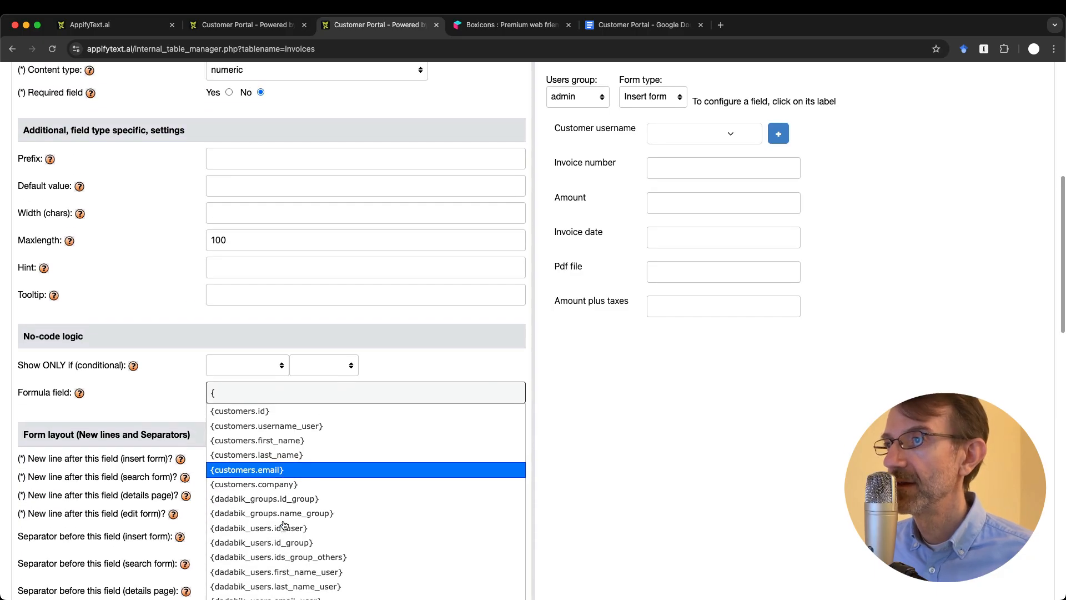
text(am)
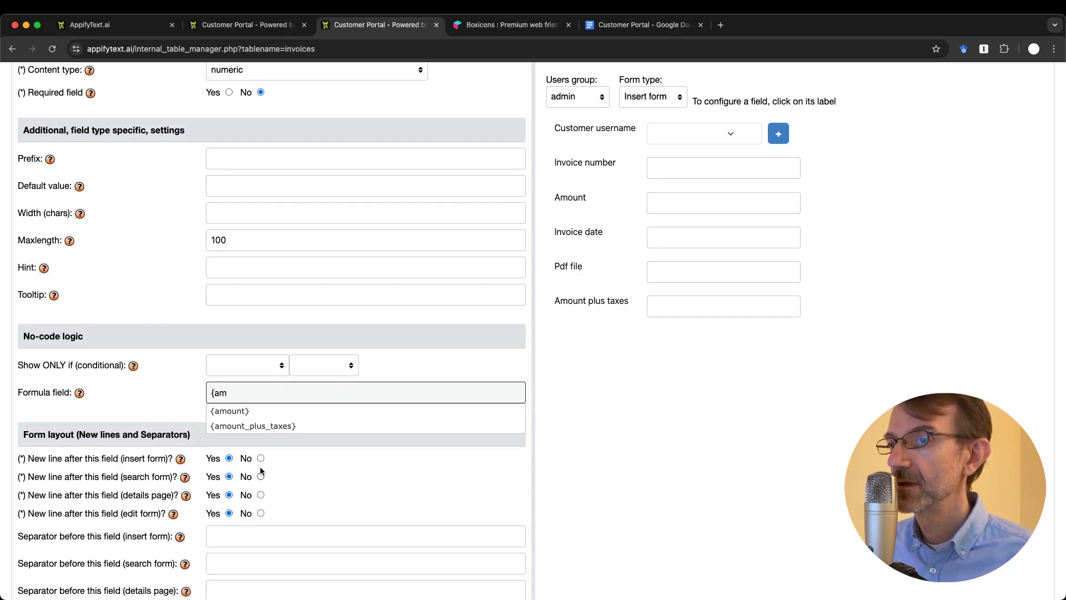
click(230, 410)
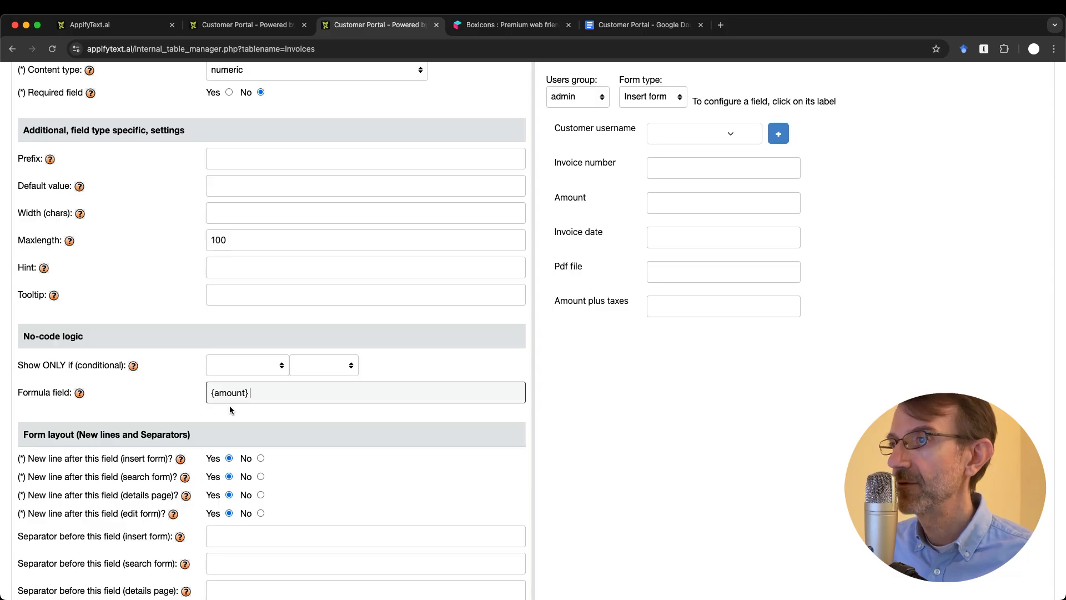
text(*)
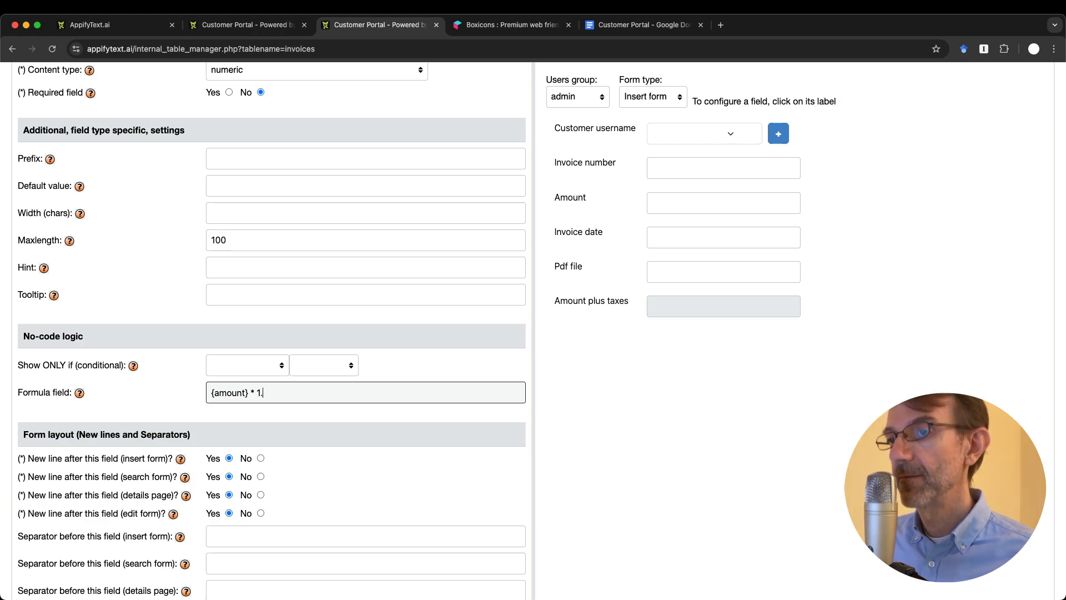
text(22)
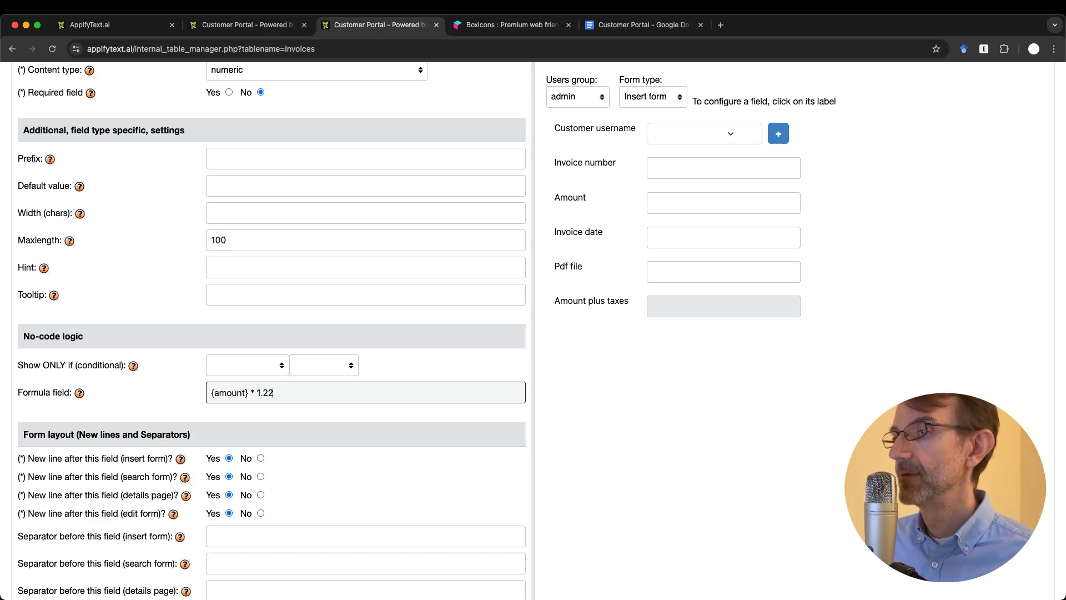
key(Return)
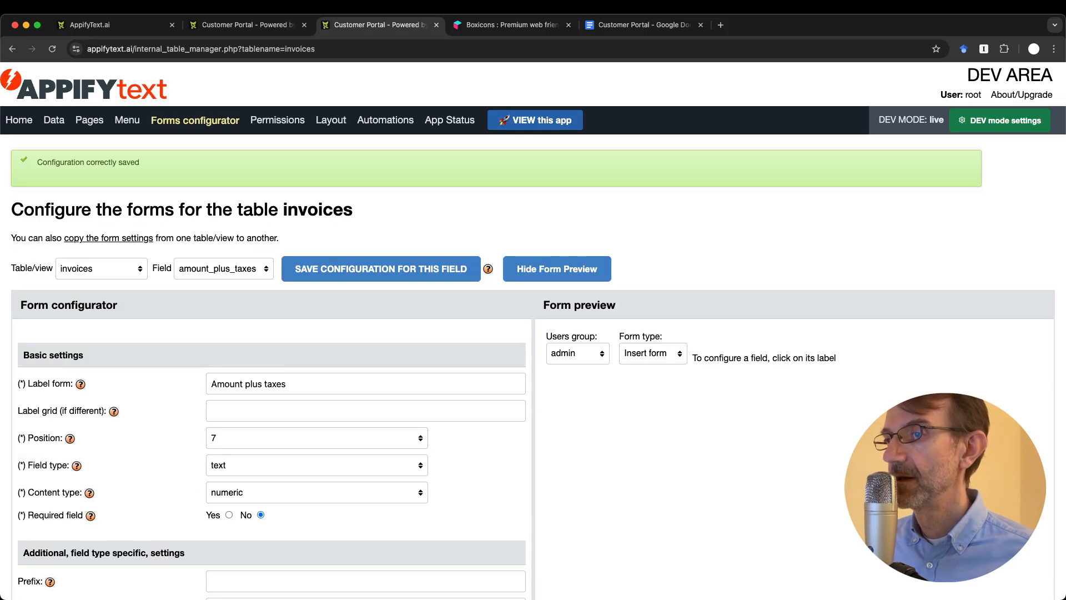
Step: Reload the Customer Portal invoice form to pick up the new field
scroll(533, 331, down, 5)
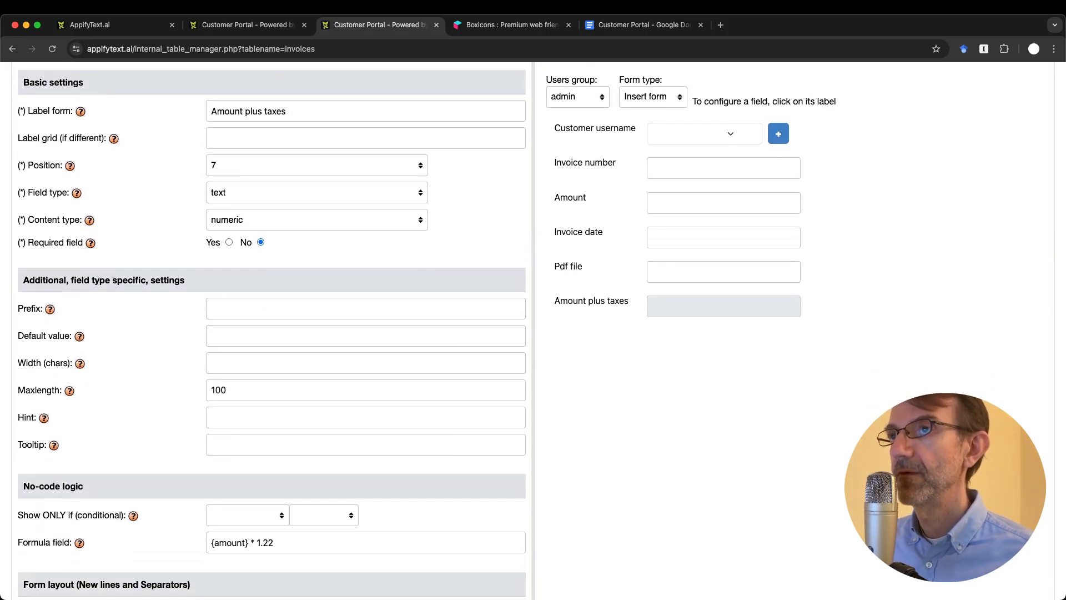
key(ctrl+shift+Tab)
key(super+r)
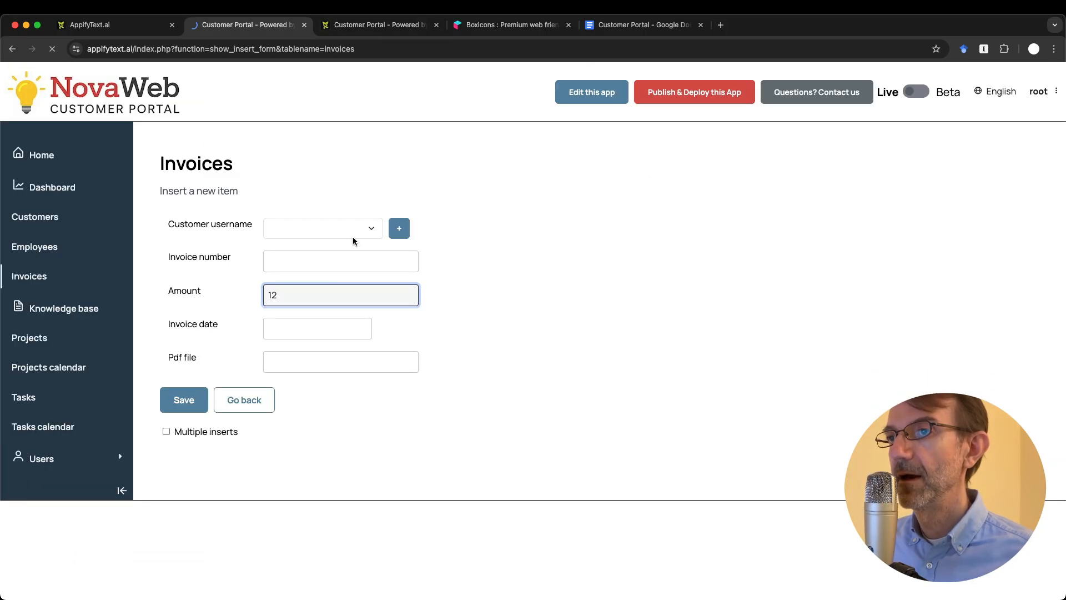
Step: Enter an Amount of 100 so Amount plus taxes shows 122, then return to the configurator
click(289, 293)
text(100)
key(Tab)
click(611, 300)
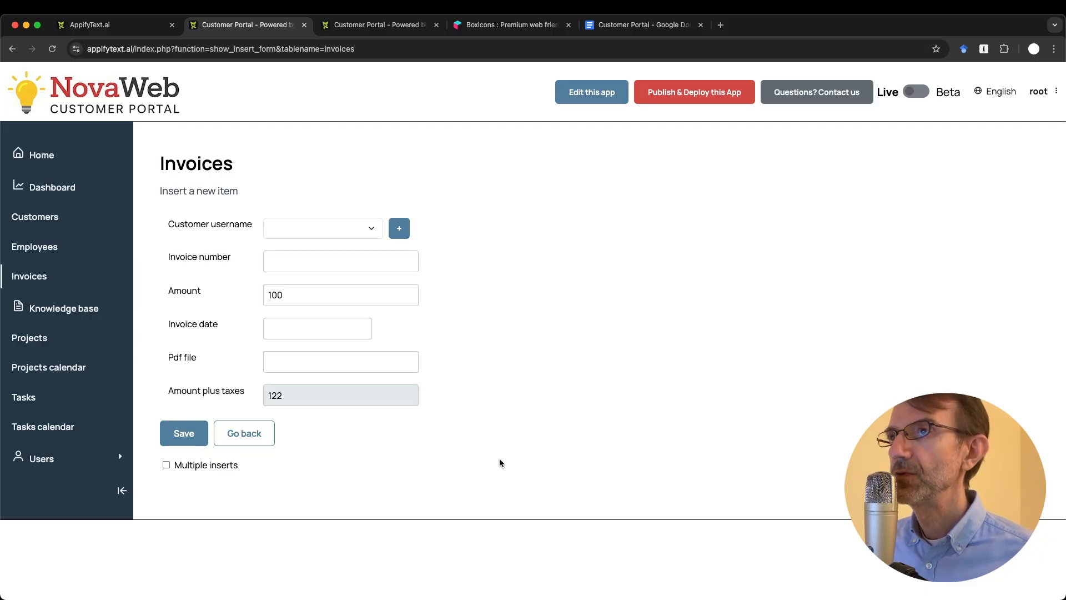
key(ctrl+Tab)
scroll(498, 458, up, 5)
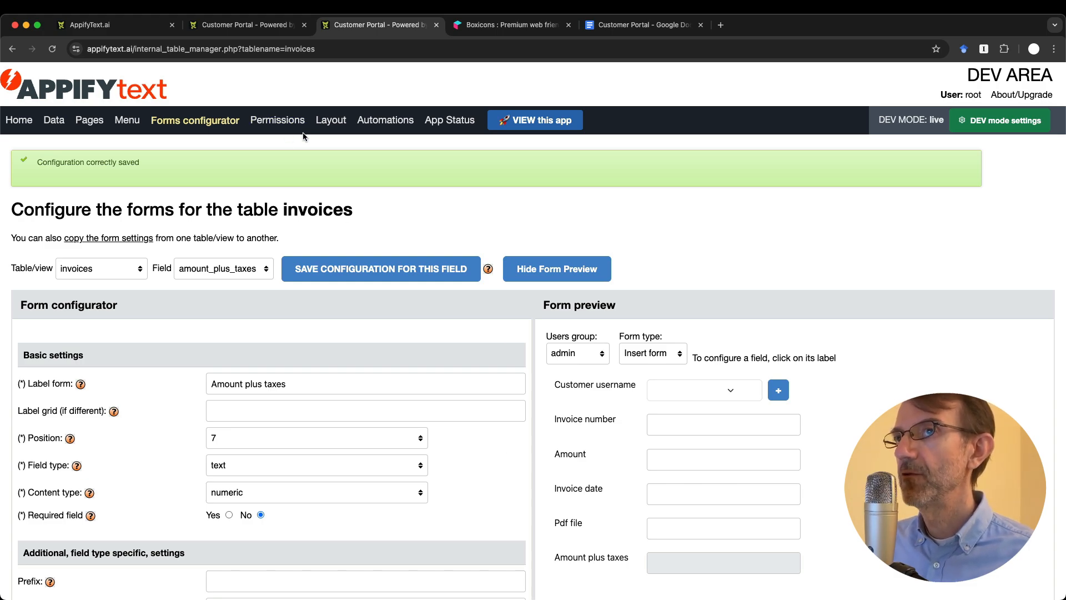
Step: Show the invoices table's permissions for the Employees group
click(280, 123)
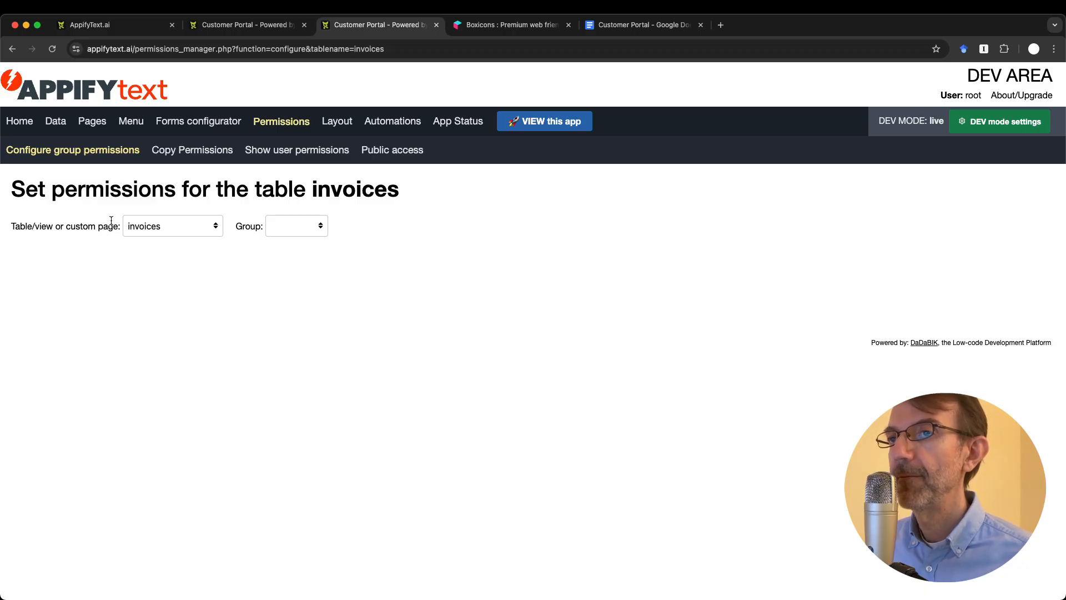
click(175, 226)
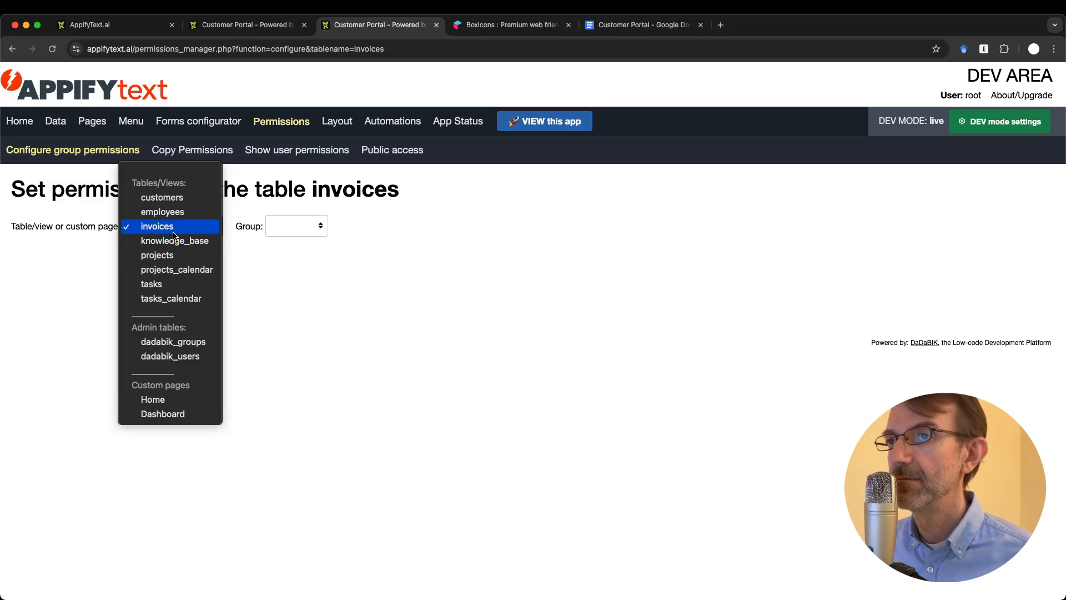
click(174, 227)
click(294, 228)
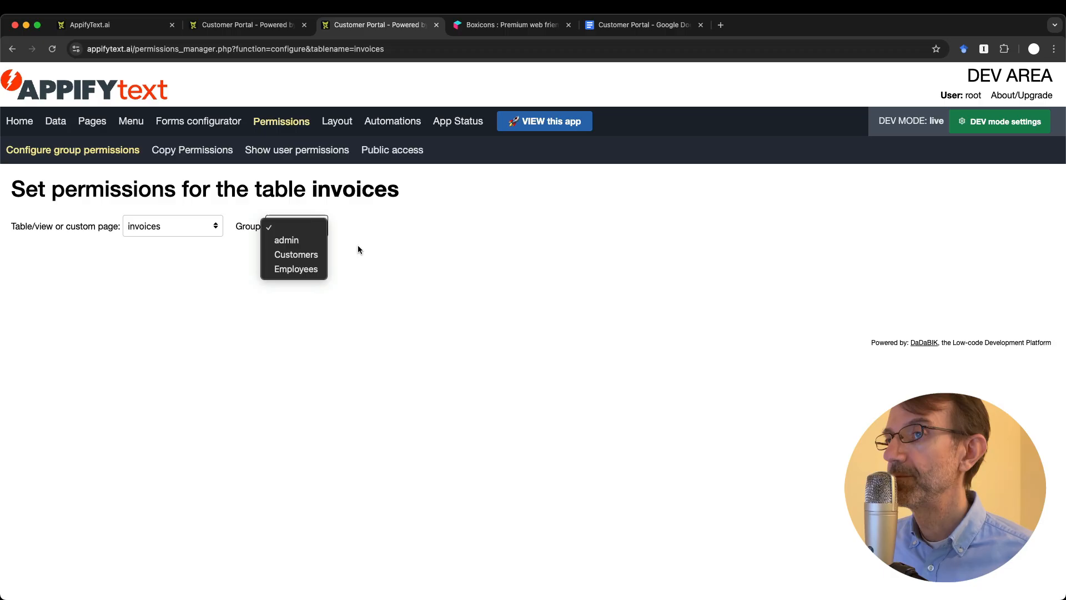
click(302, 269)
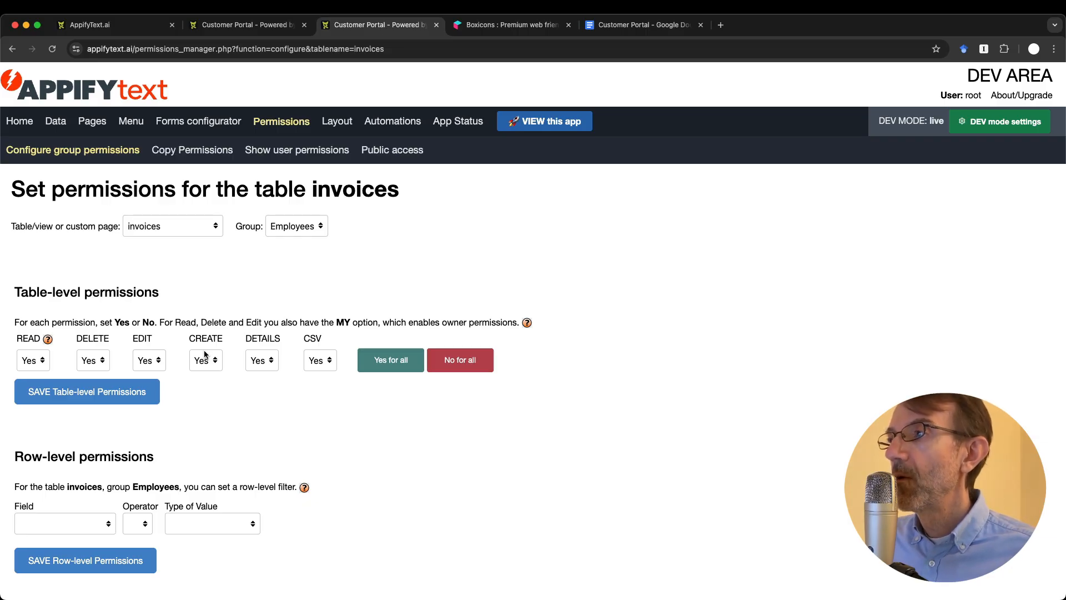
Step: Turn off the EDIT toggle for invoice_number under Field-level permissions
scroll(206, 478, down, 2)
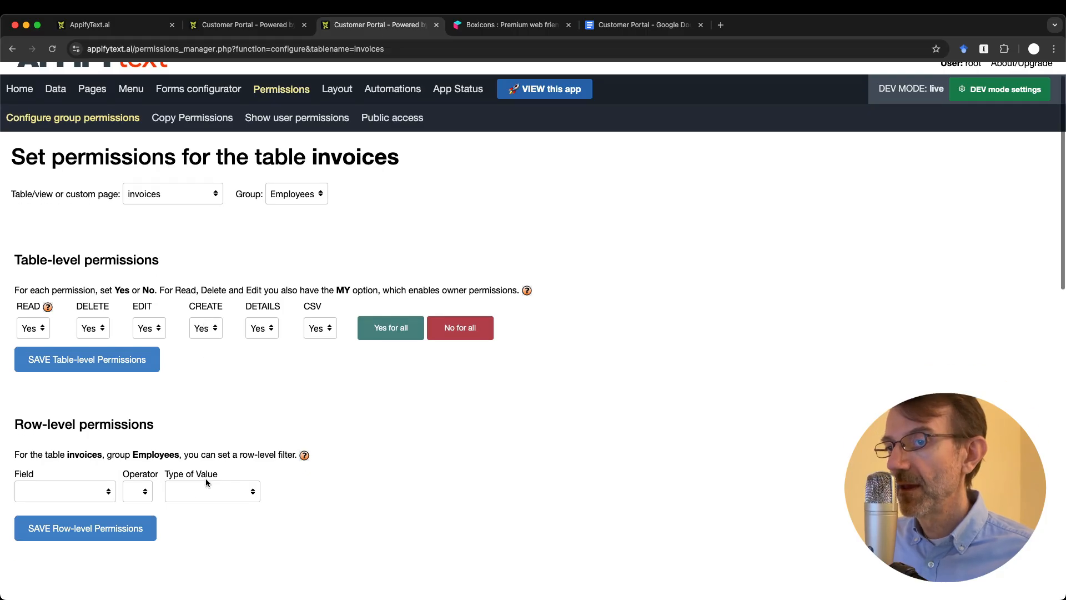
scroll(210, 536, down, 10)
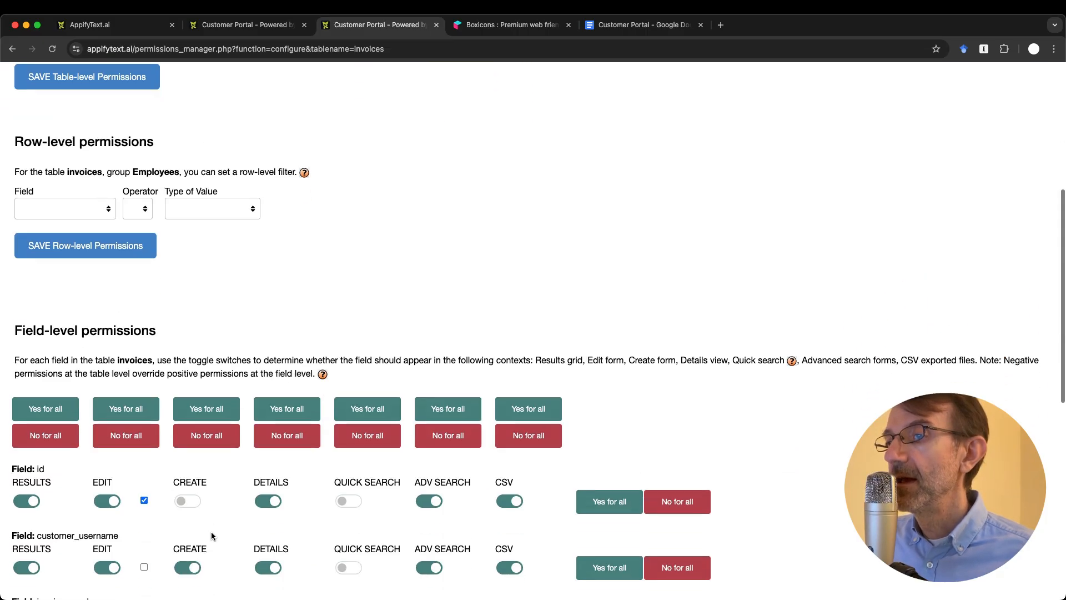
scroll(211, 532, down, 2)
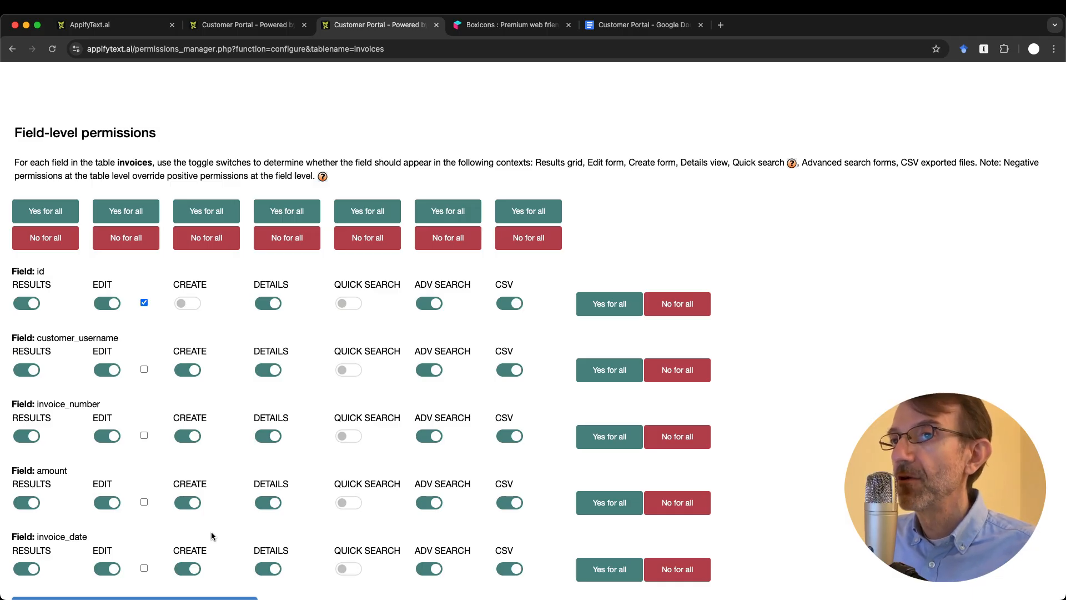
scroll(211, 536, up, 12)
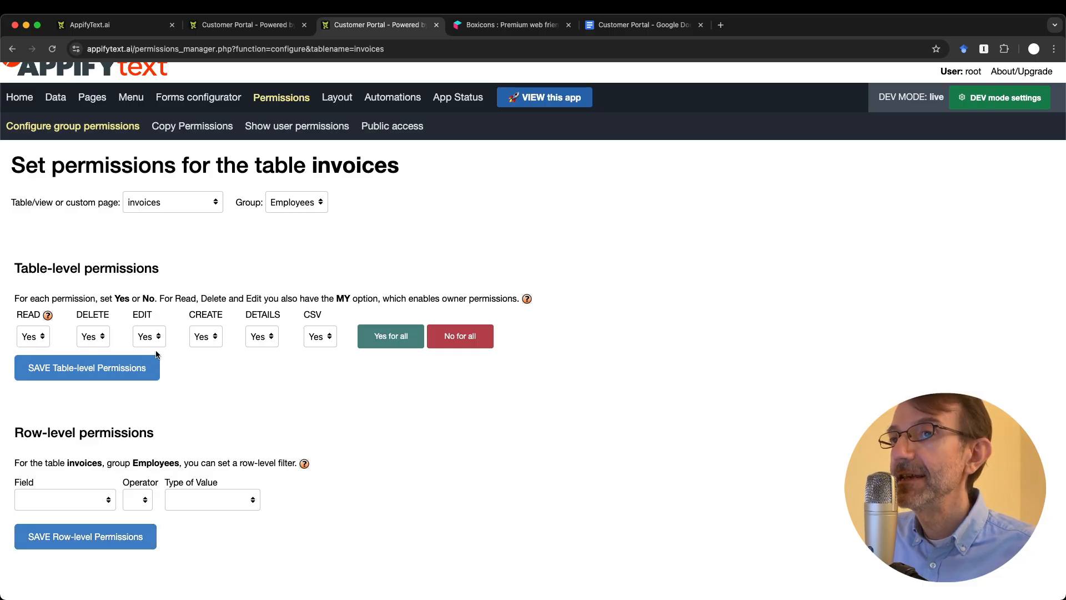
scroll(160, 481, down, 3)
scroll(160, 482, down, 7)
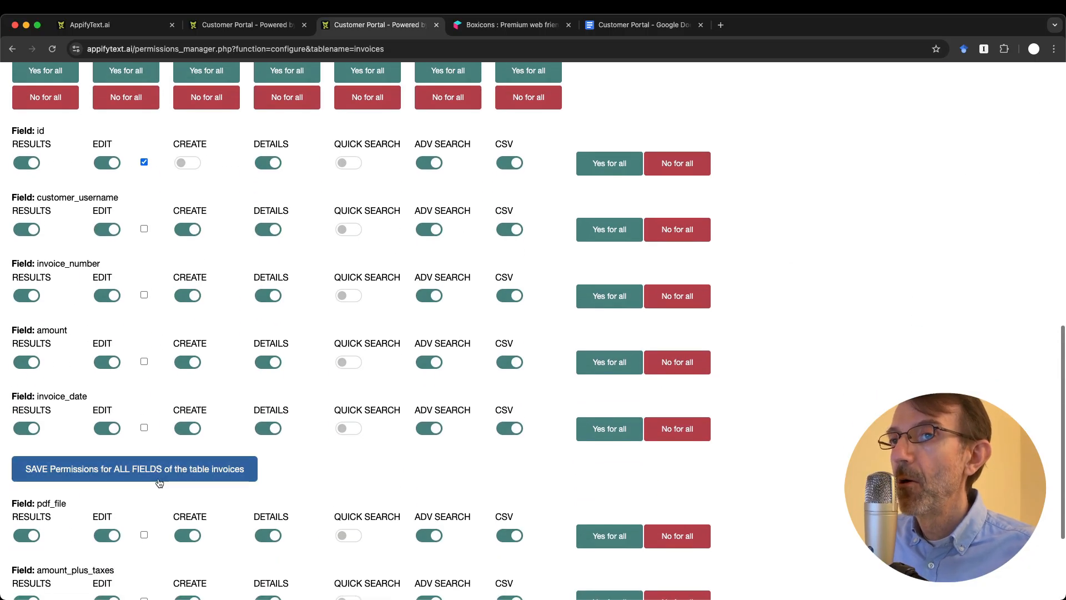
click(108, 296)
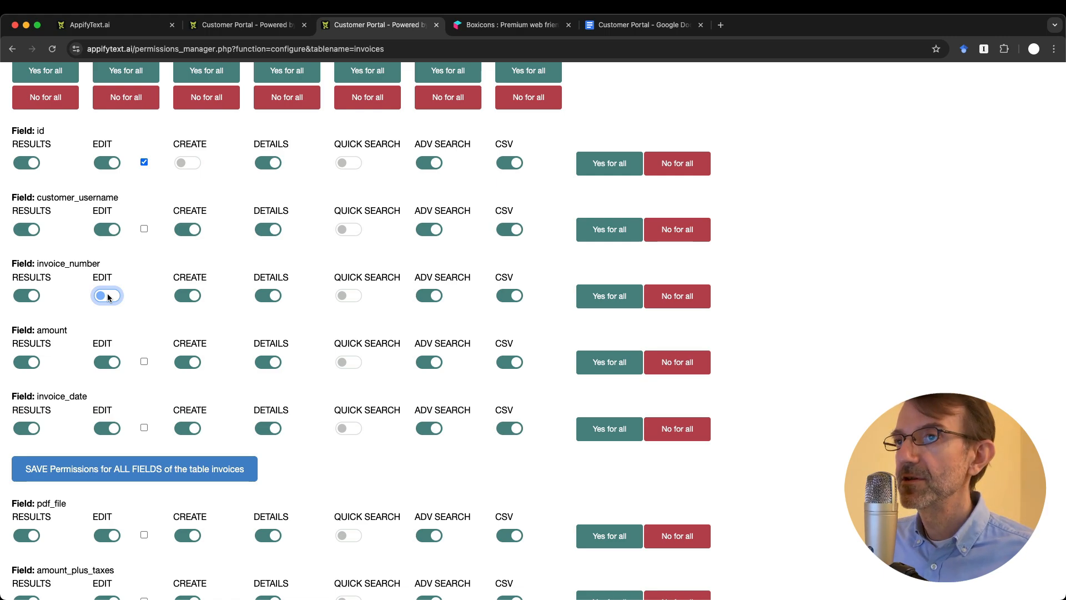
scroll(108, 295, up, 10)
scroll(108, 294, down, 12)
scroll(107, 294, up, 12)
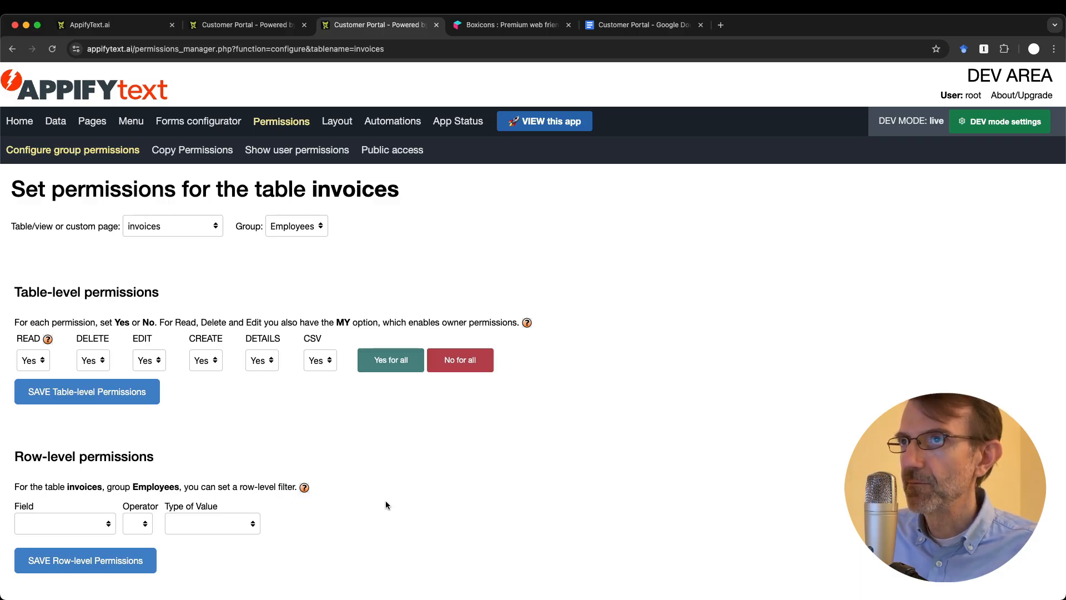
click(232, 25)
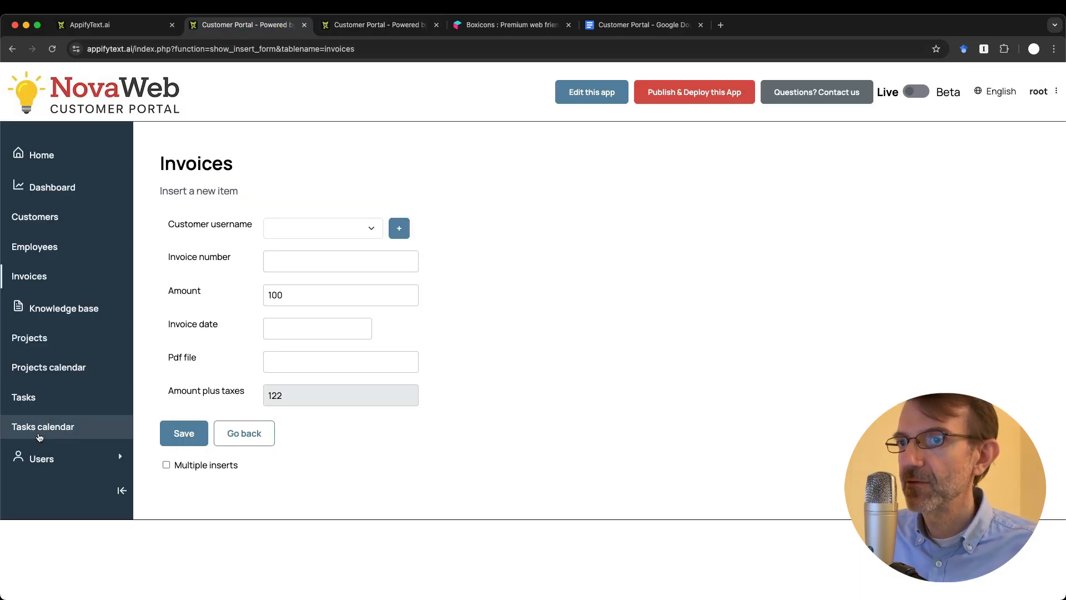
click(40, 458)
click(33, 506)
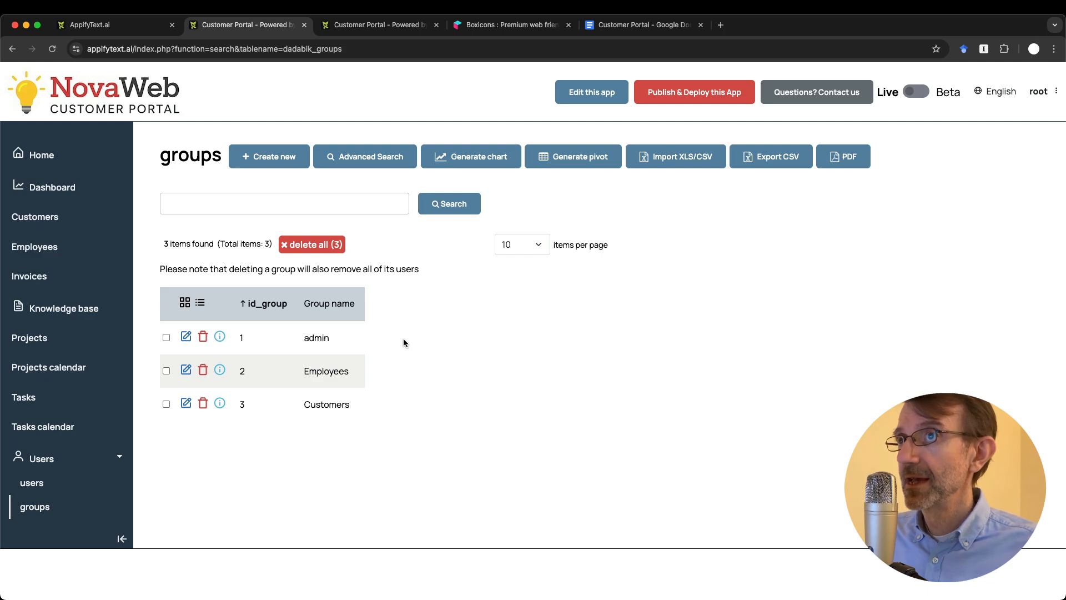
click(367, 26)
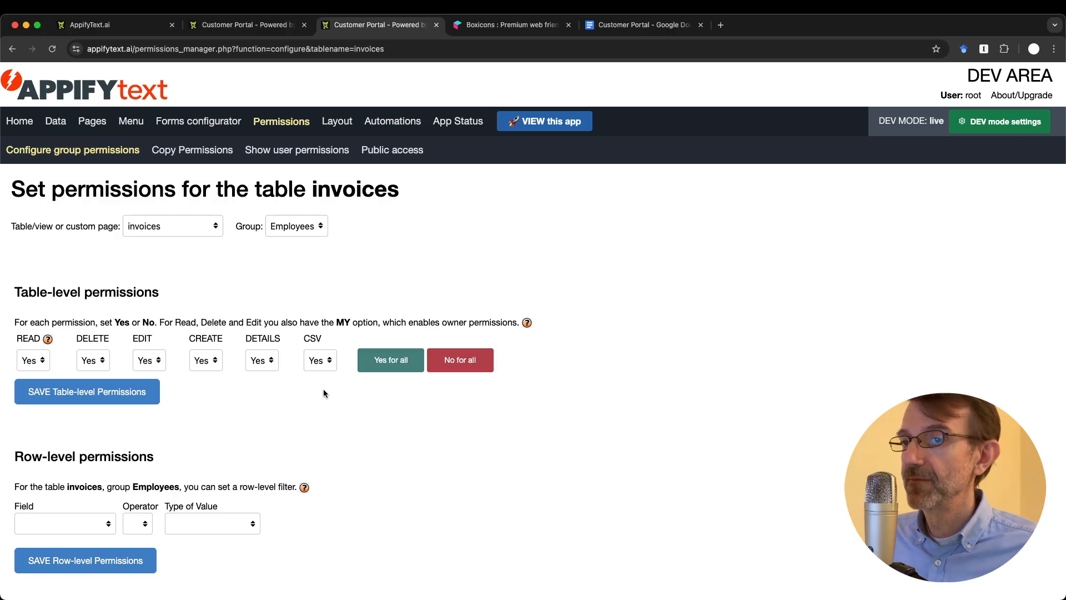
Step: Turn the invoice_number EDIT toggle back on under Field-level permissions
scroll(324, 393, down, 2)
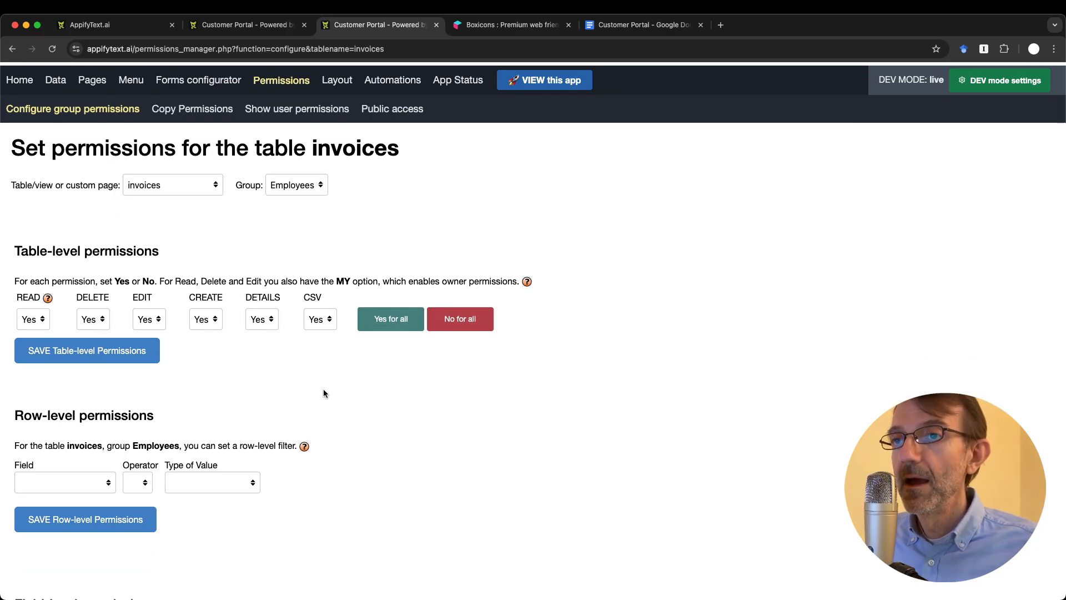
scroll(324, 393, down, 10)
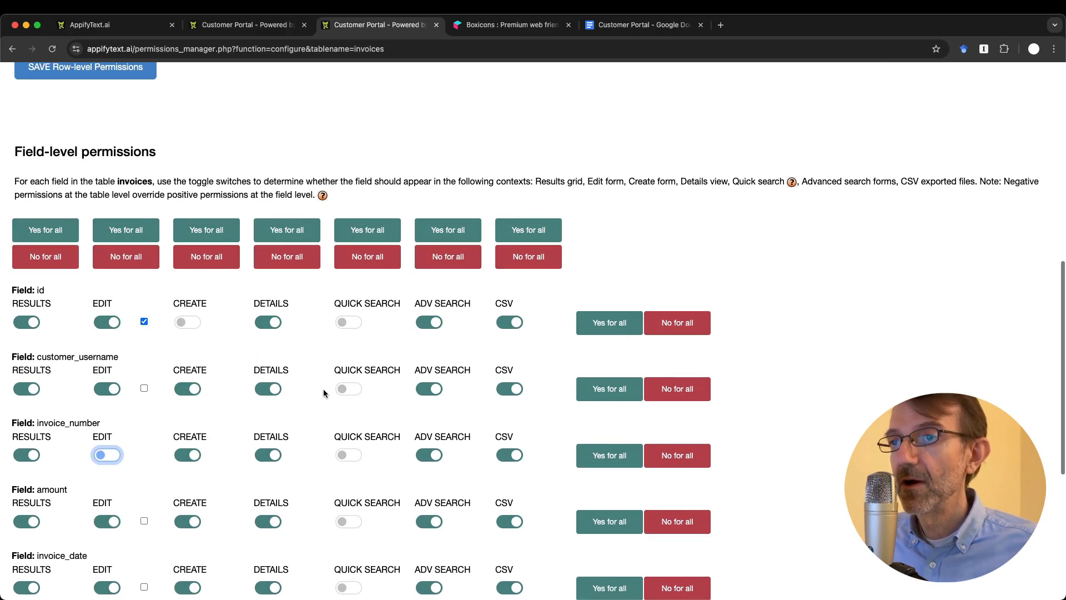
scroll(324, 393, up, 10)
scroll(324, 394, down, 8)
scroll(325, 393, down, 4)
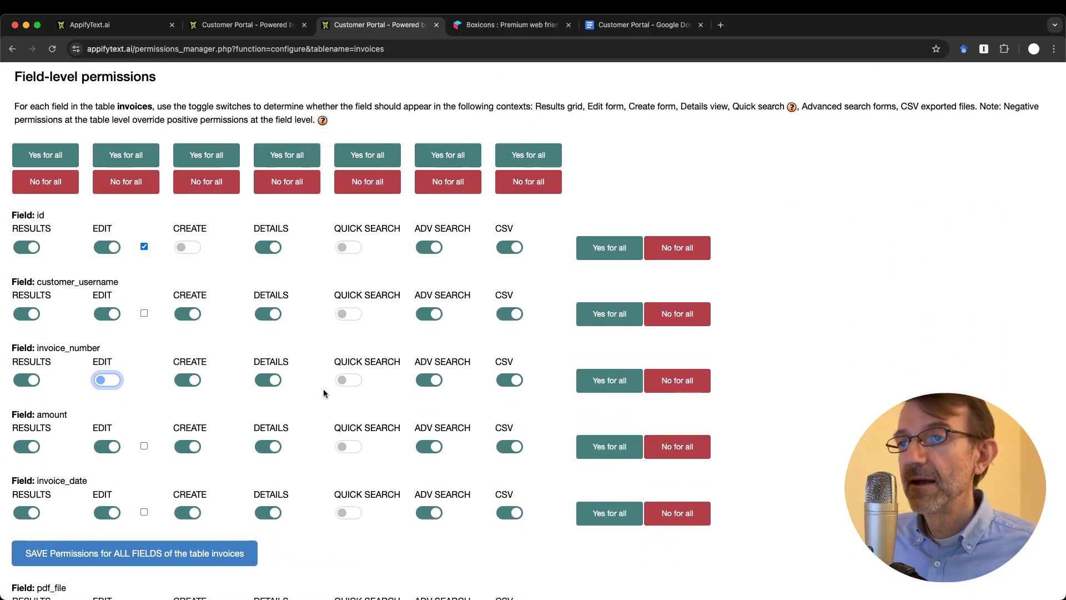
scroll(325, 393, down, 2)
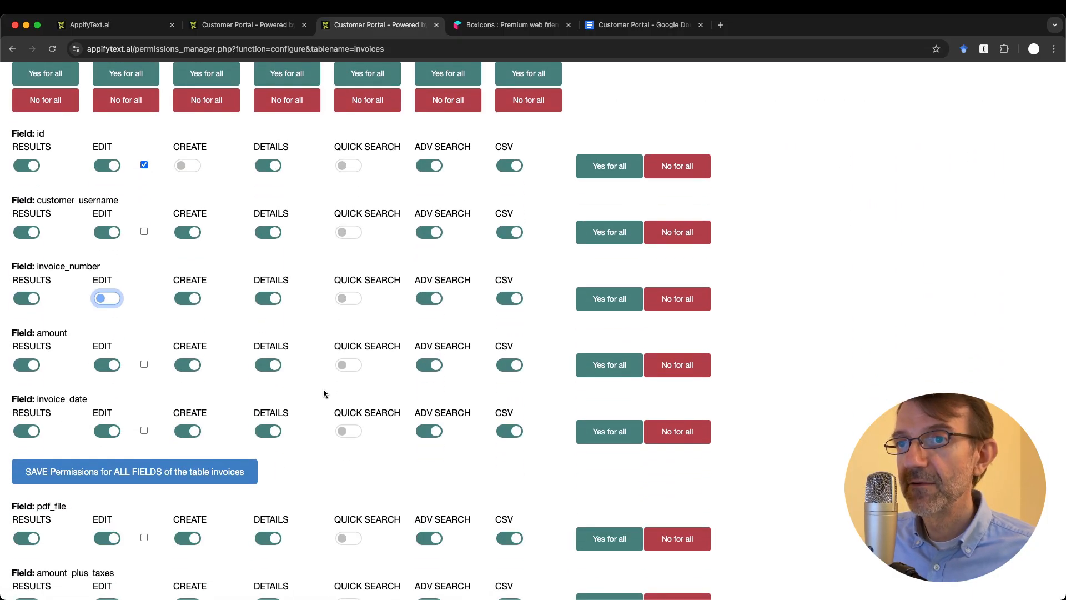
scroll(323, 393, up, 15)
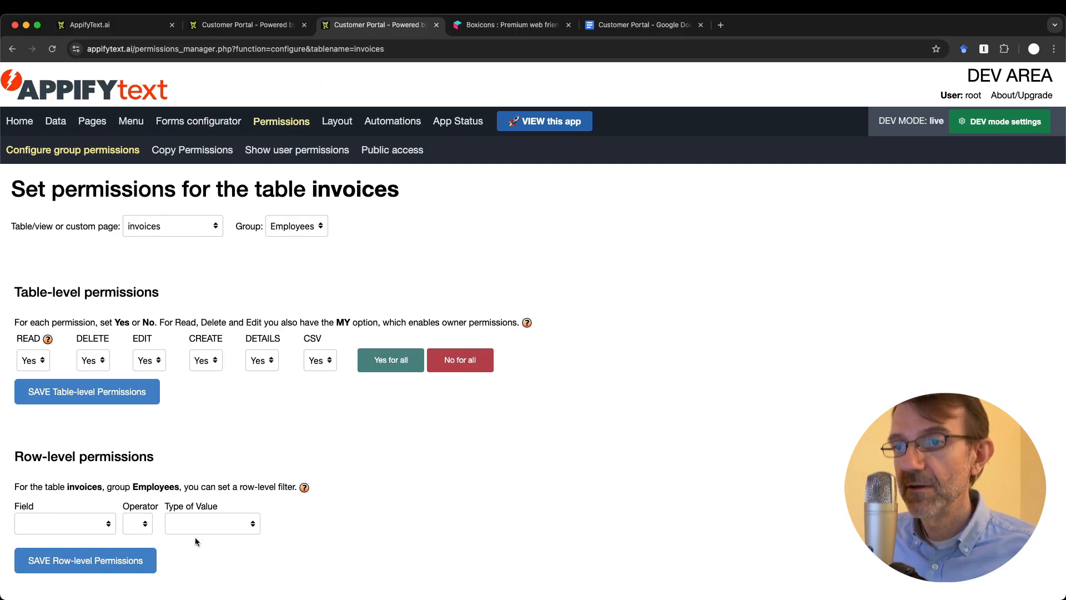
scroll(195, 542, down, 10)
click(109, 445)
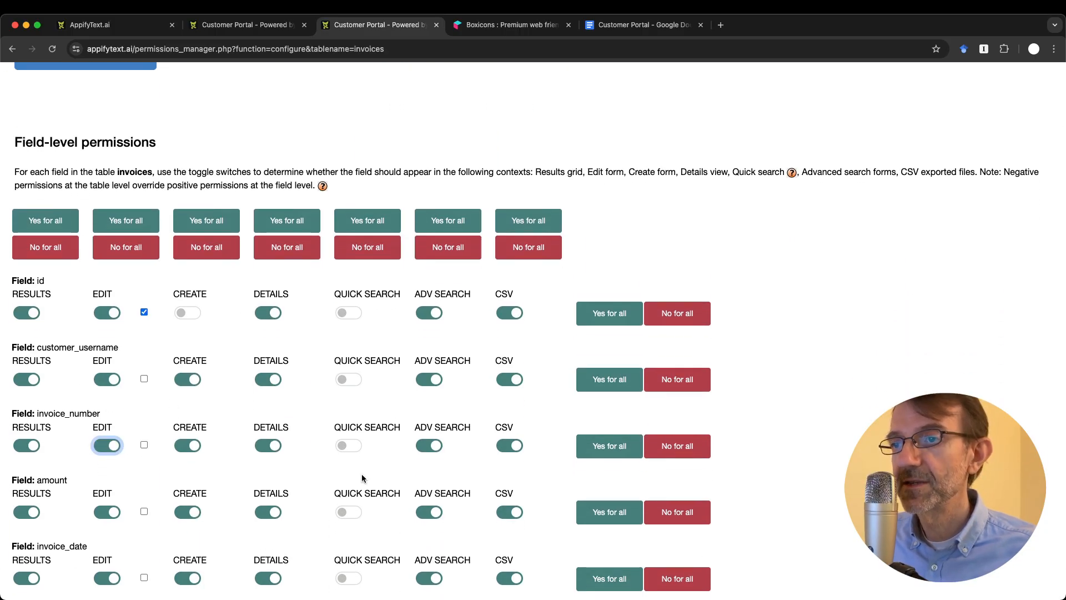
scroll(361, 474, down, 3)
scroll(362, 476, down, 2)
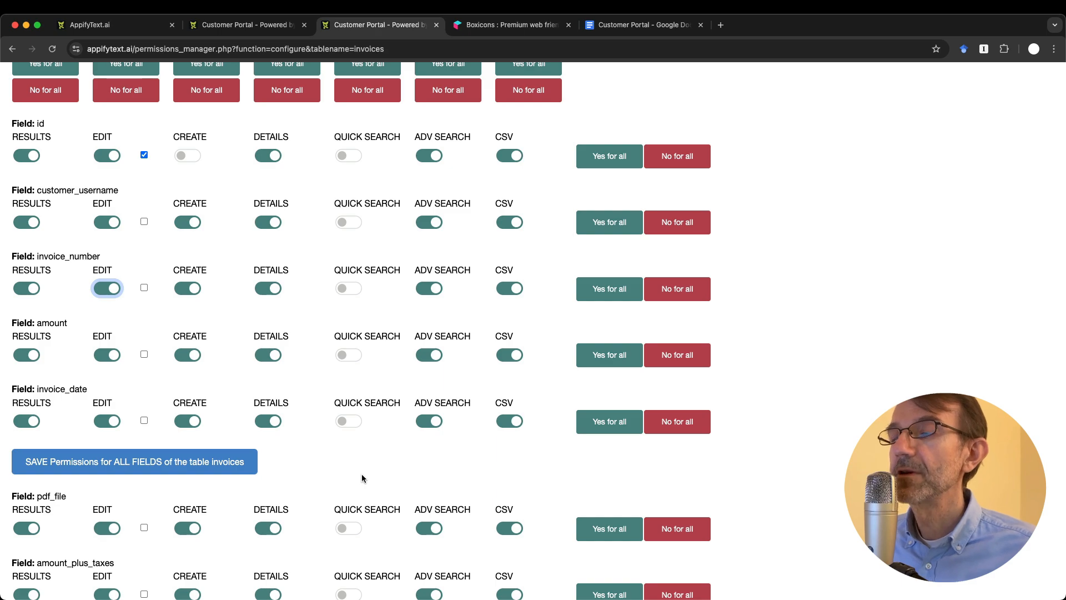
scroll(362, 478, up, 2)
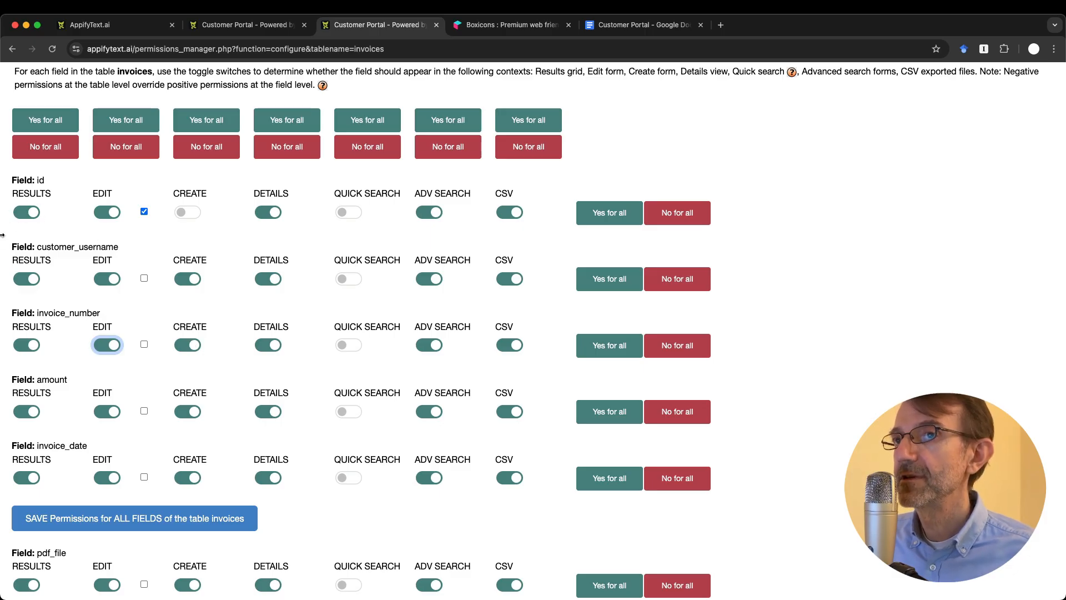
Step: Check the portal's Invoices list, then toggle the amount RESULTS permission off and back on
key(ctrl+shift+Tab)
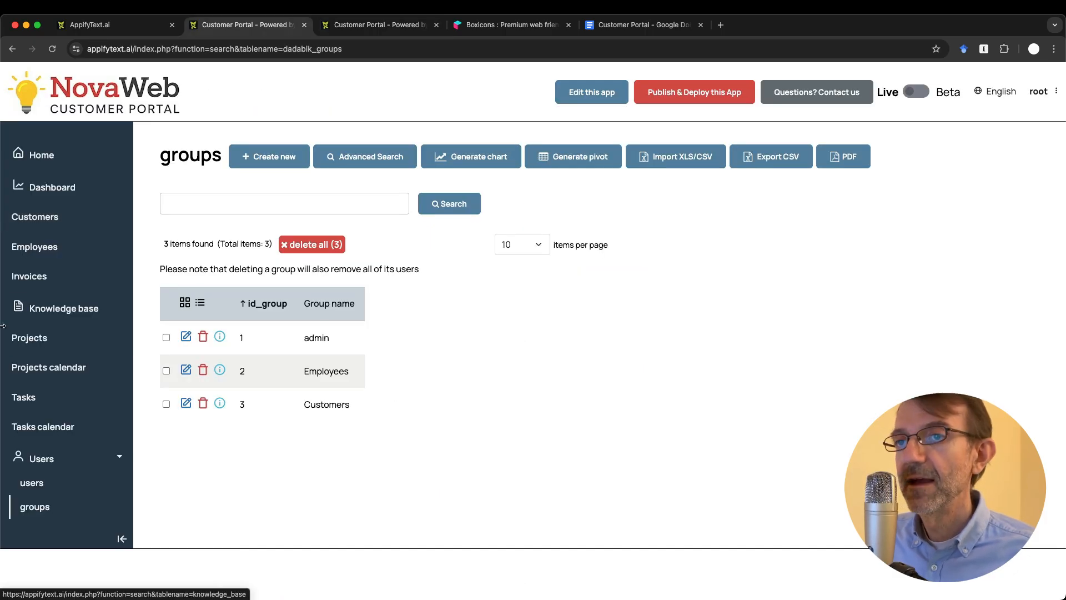
click(43, 282)
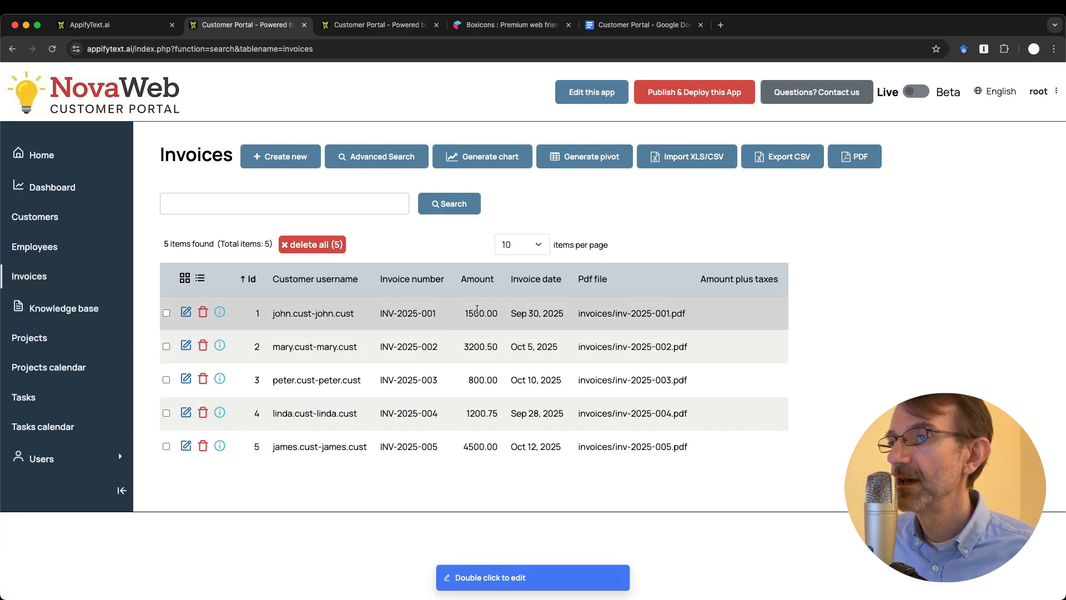
key(ctrl+Tab)
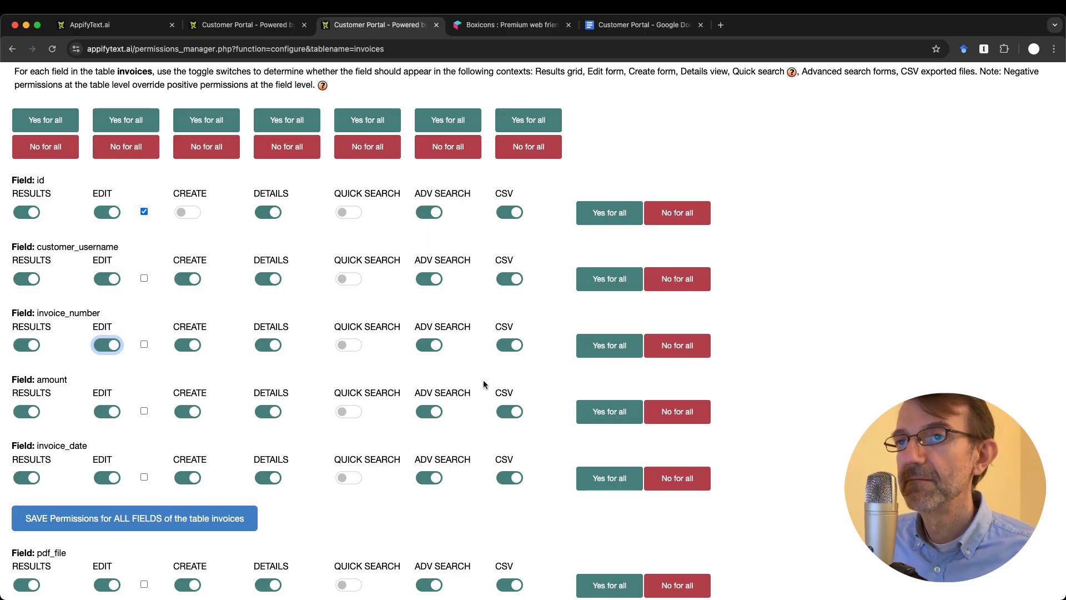
click(32, 412)
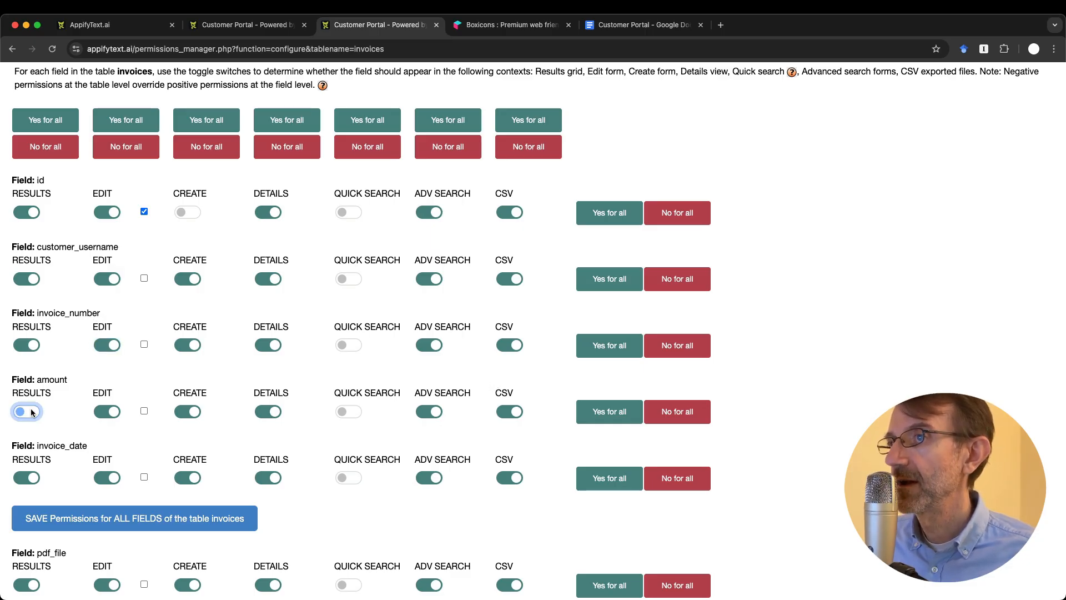
click(31, 411)
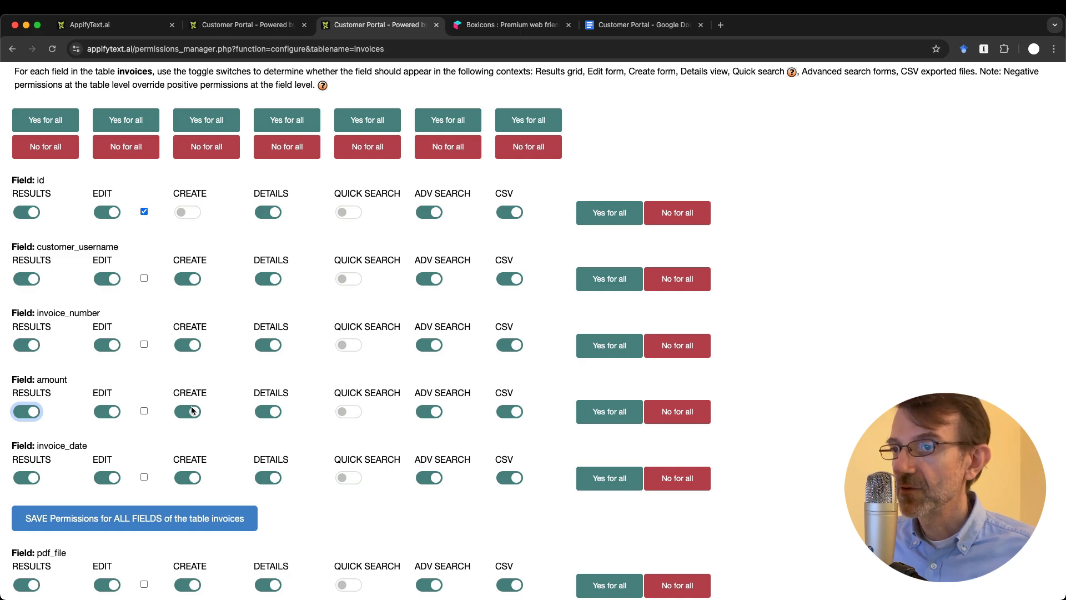
Step: View invoice INV-2025-002's details in the portal, then return to the Invoices list
key(ctrl+shift+Tab)
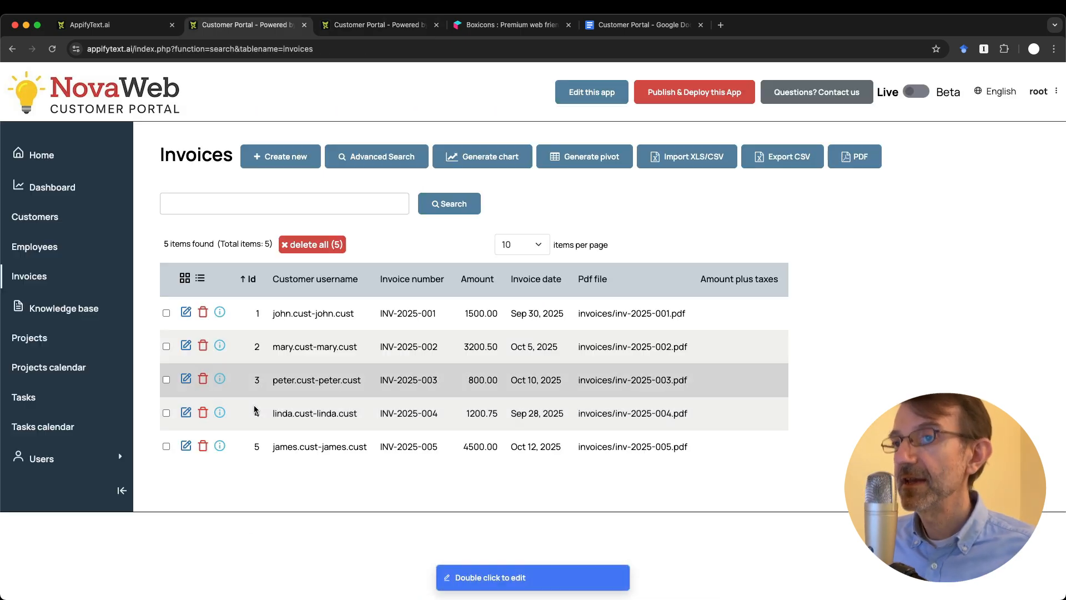
click(220, 345)
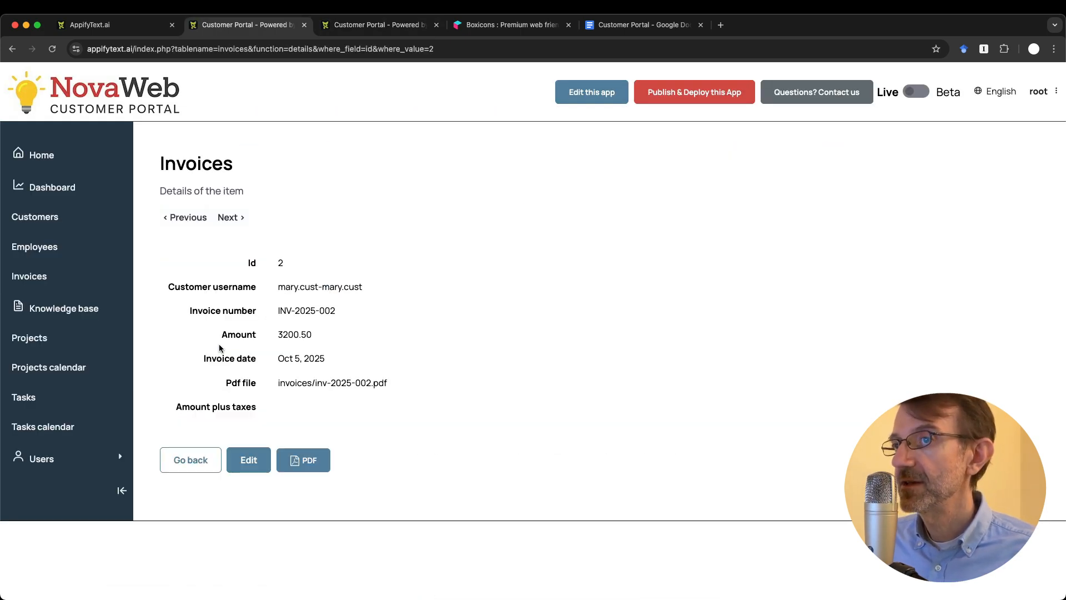
key(ctrl+Tab)
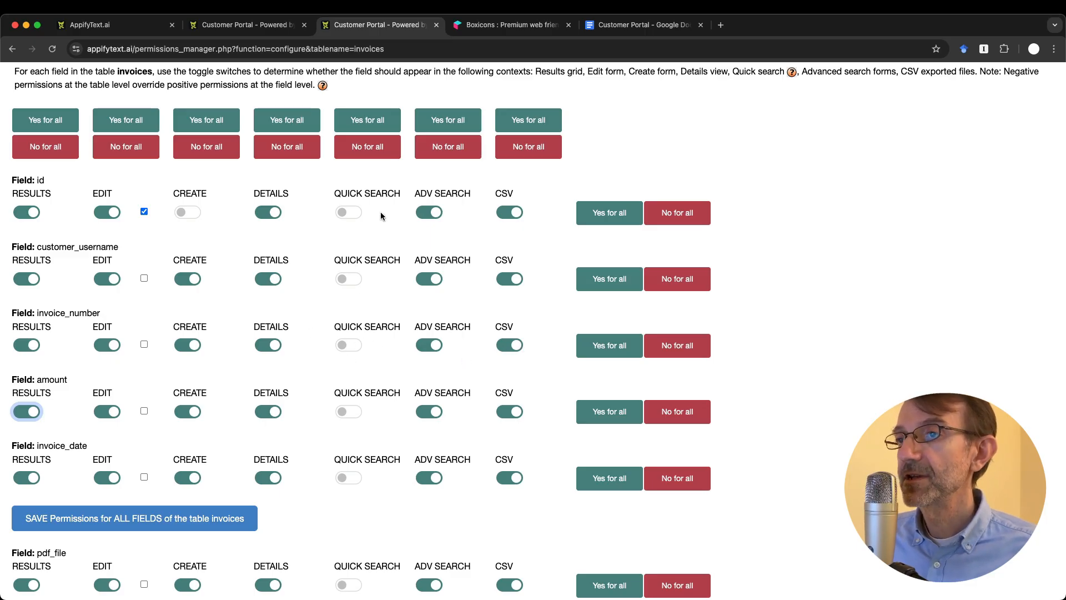
key(ctrl+shift+Tab)
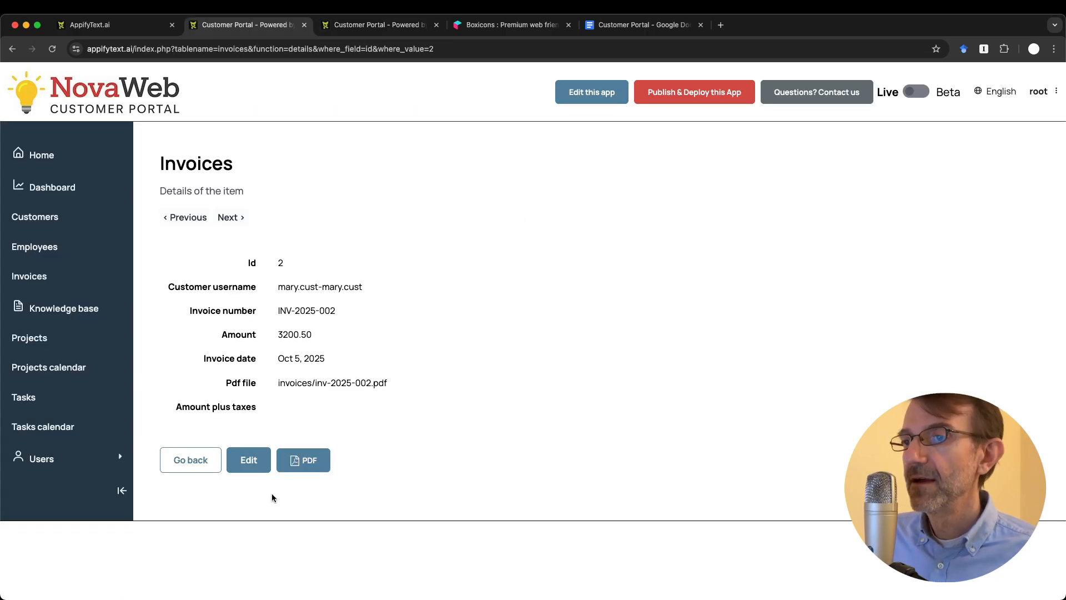
click(183, 460)
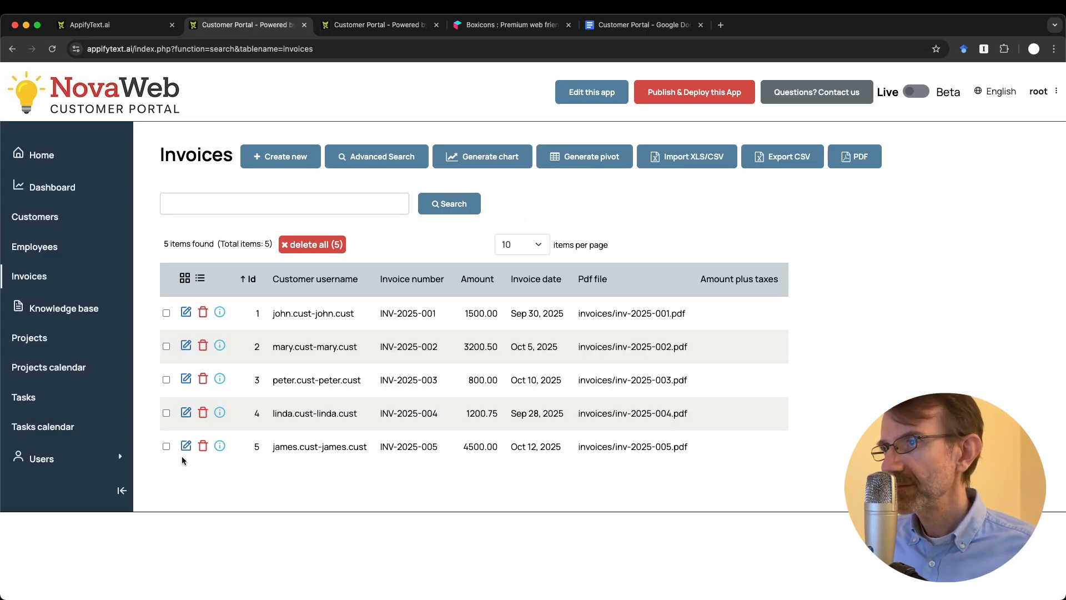
key(ctrl+Tab)
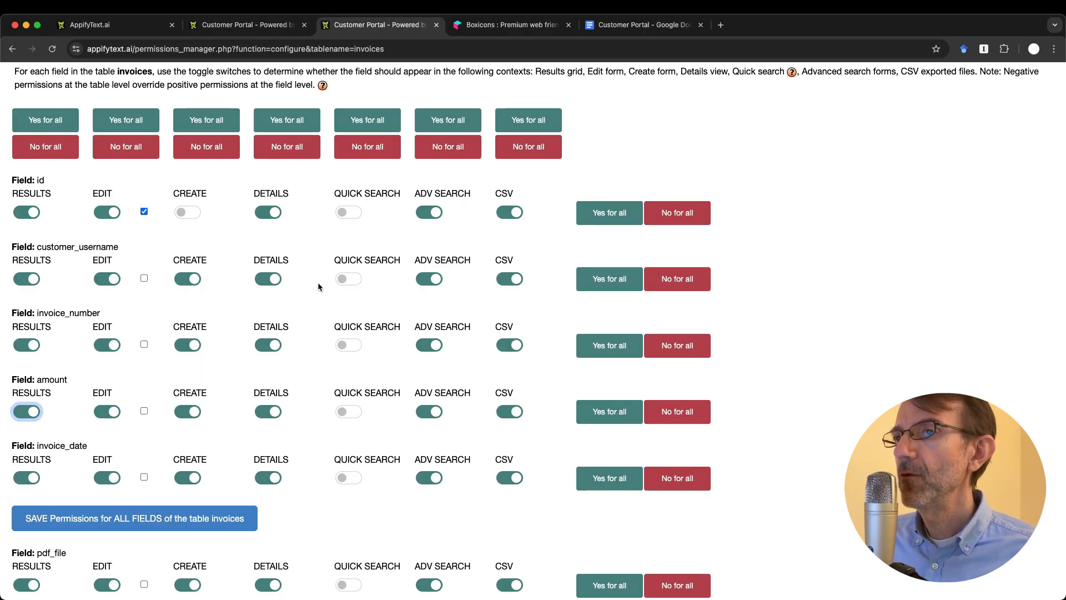
scroll(366, 381, down, 3)
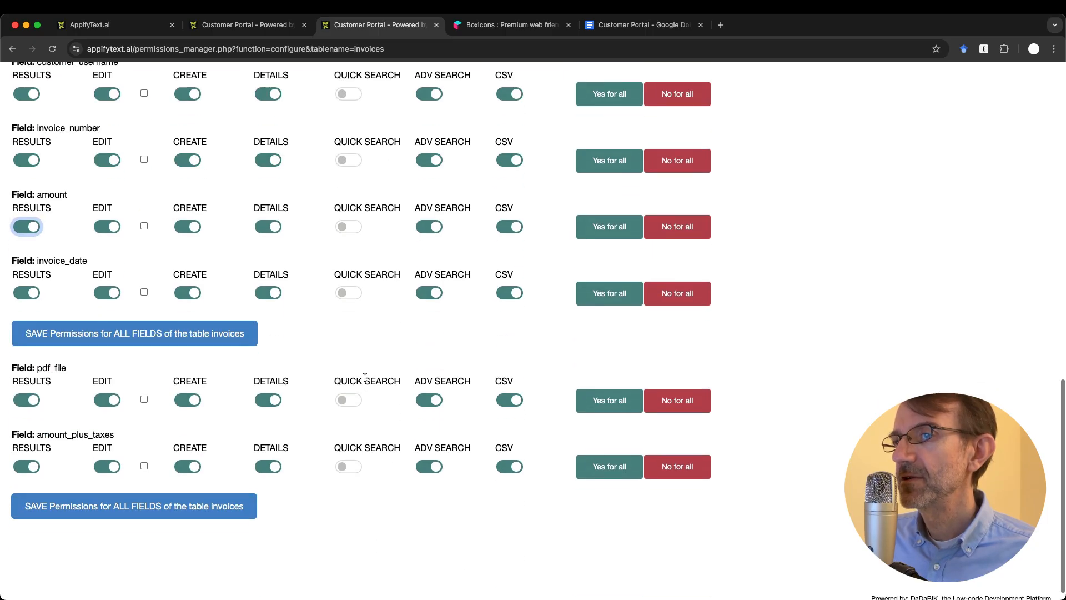
scroll(365, 379, up, 2)
scroll(367, 389, up, 2)
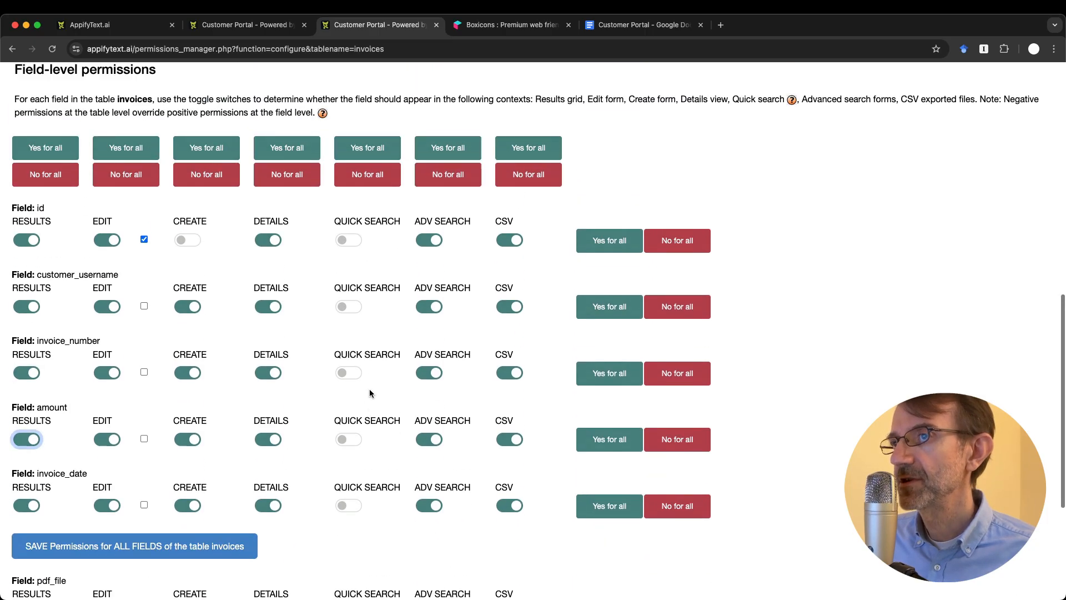
key(ctrl+shift+Tab)
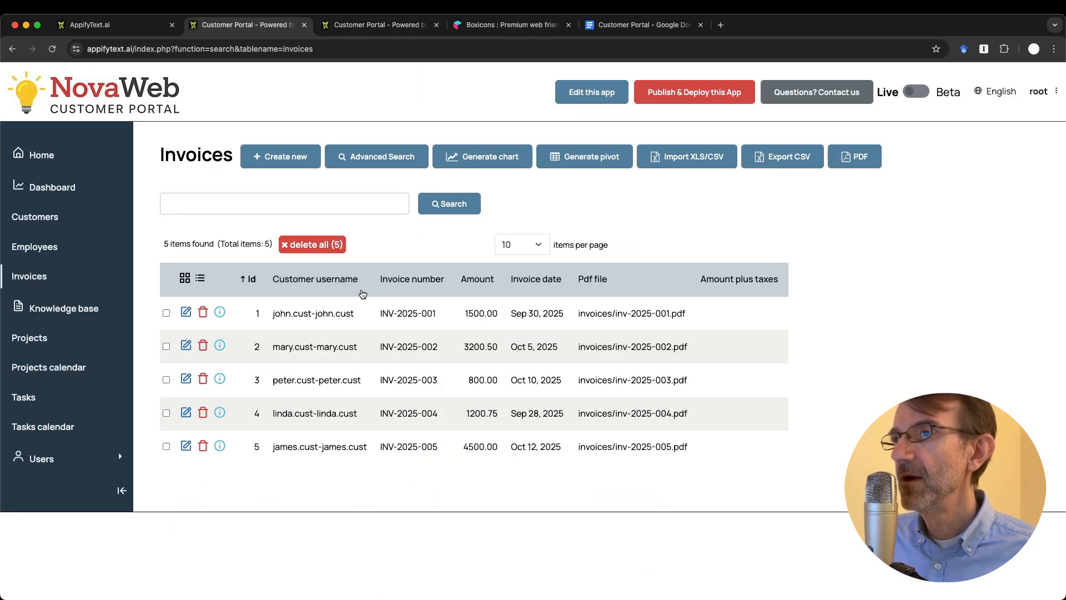
click(267, 206)
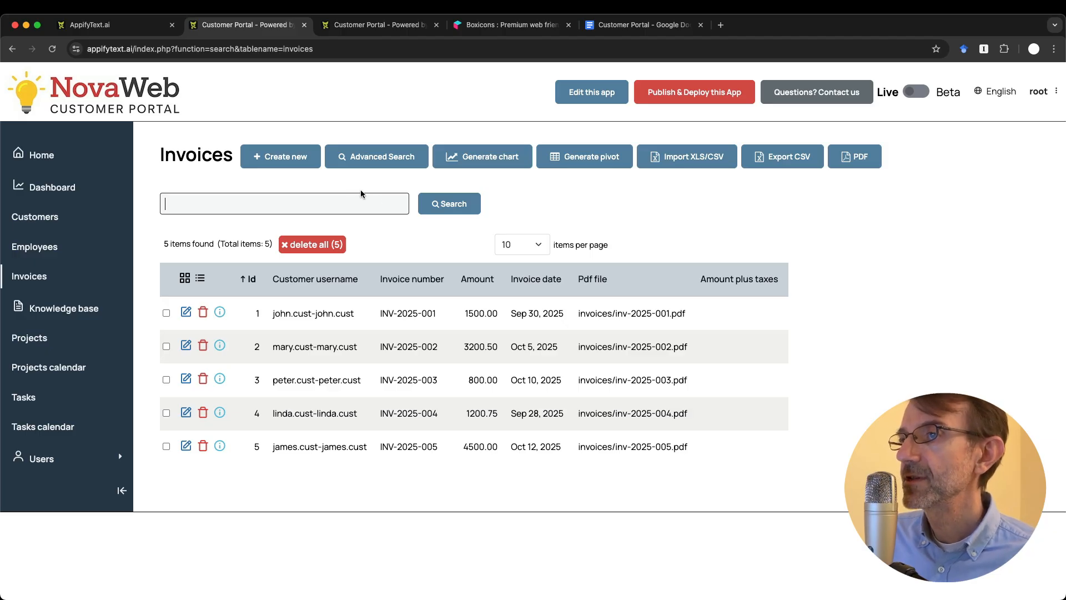
click(446, 210)
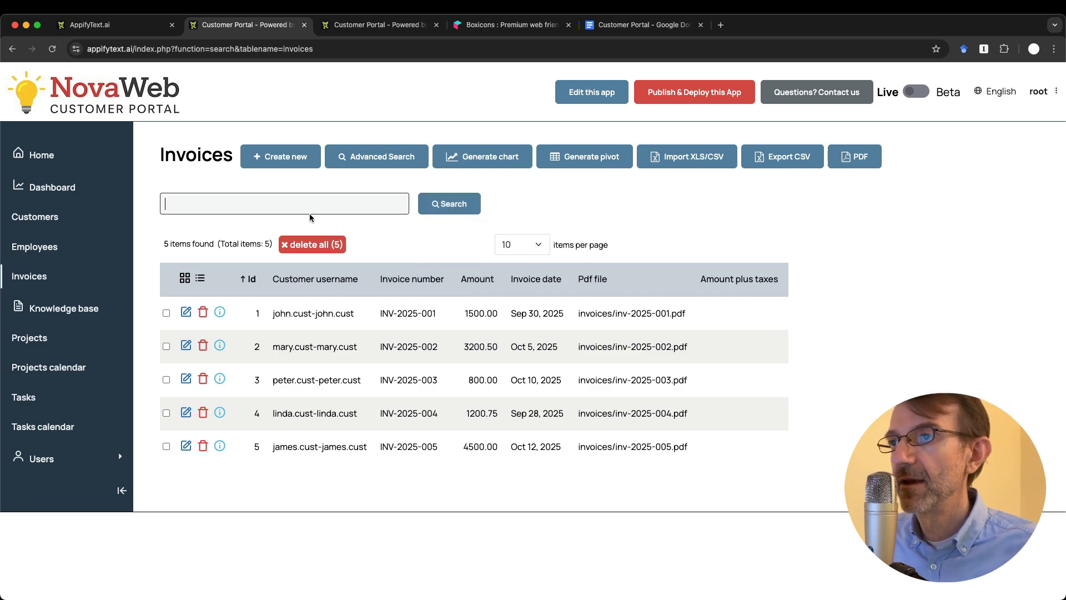
text(2025)
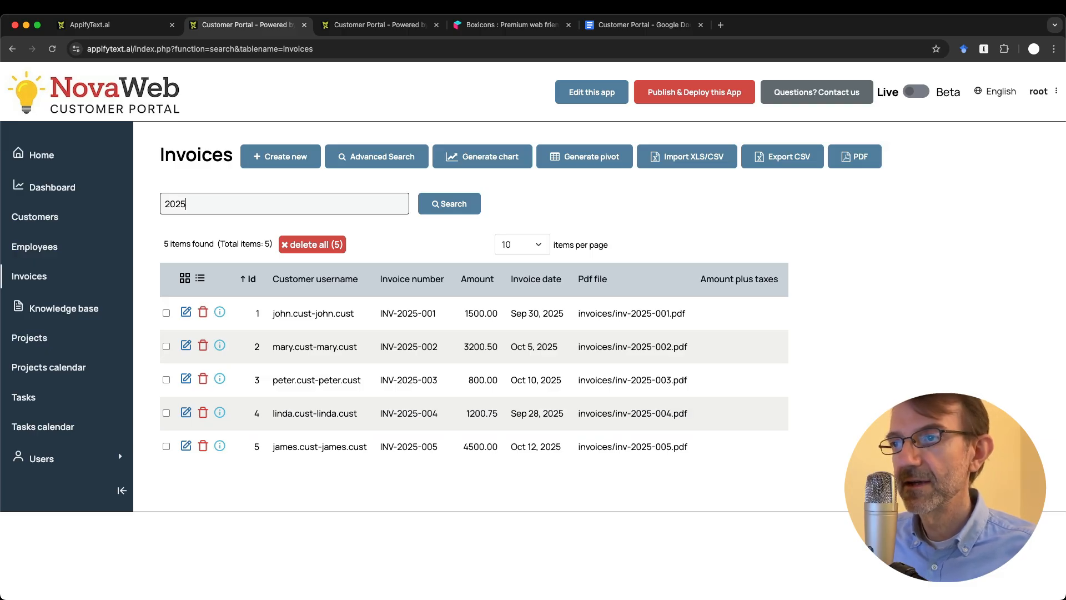
key(BackSpace)
key(BackSpace)
key(BackSpace)
key(BackSpace)
text(002)
key(Return)
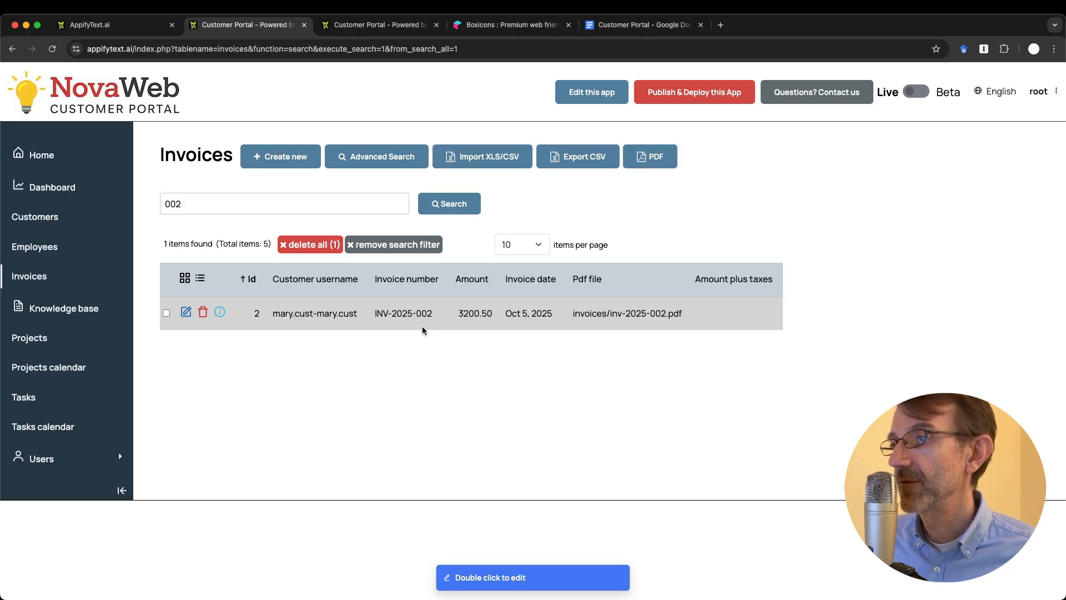
click(381, 248)
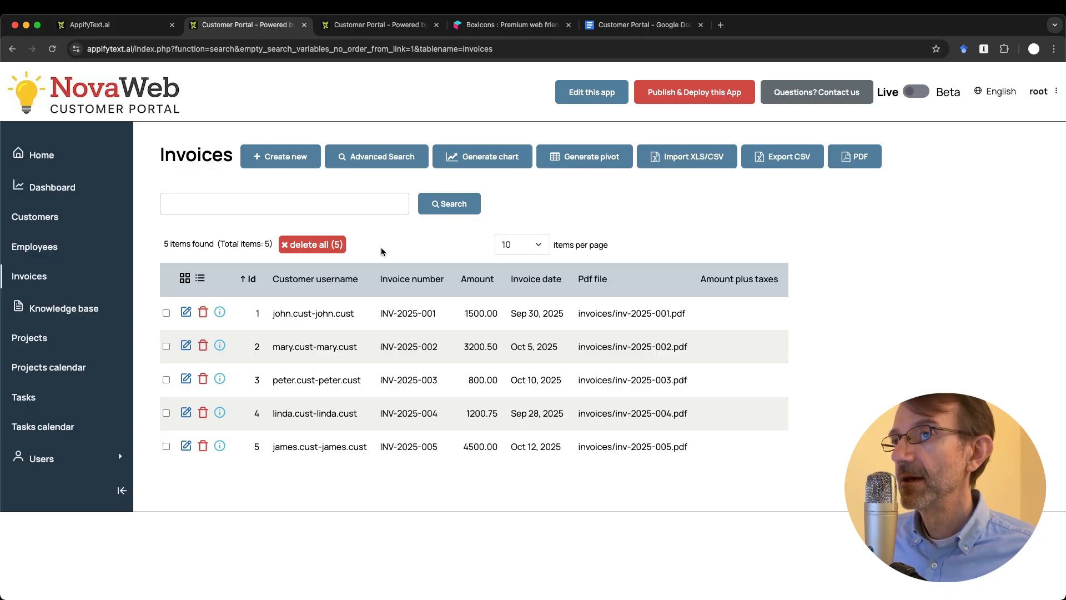
click(368, 158)
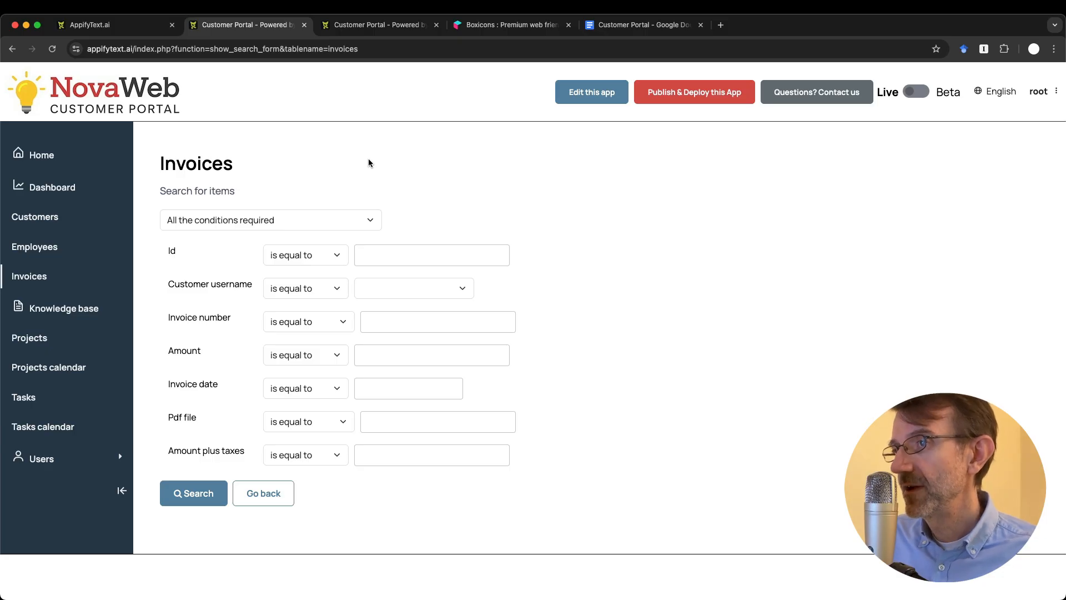
click(299, 256)
click(300, 255)
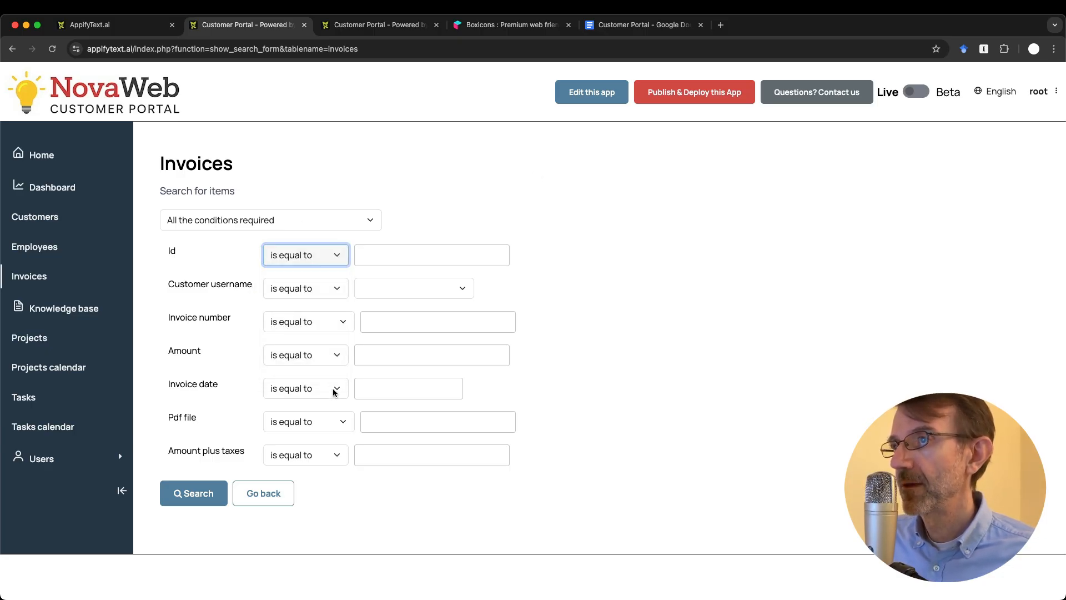
click(272, 493)
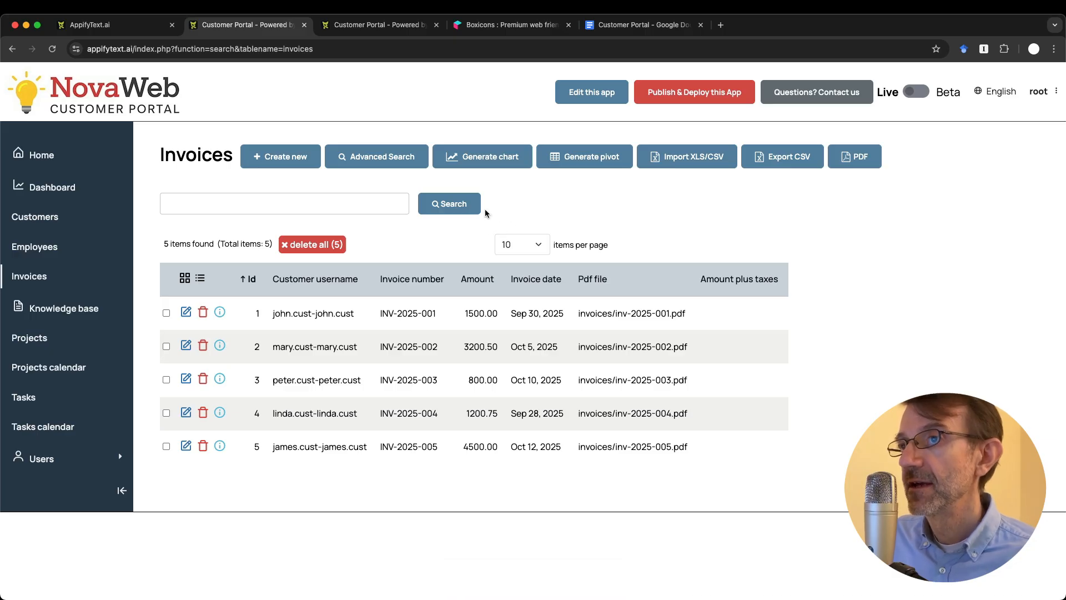
Step: For the admin group, enable QUICK SEARCH on invoice_number and amount and save
key(ctrl+Tab)
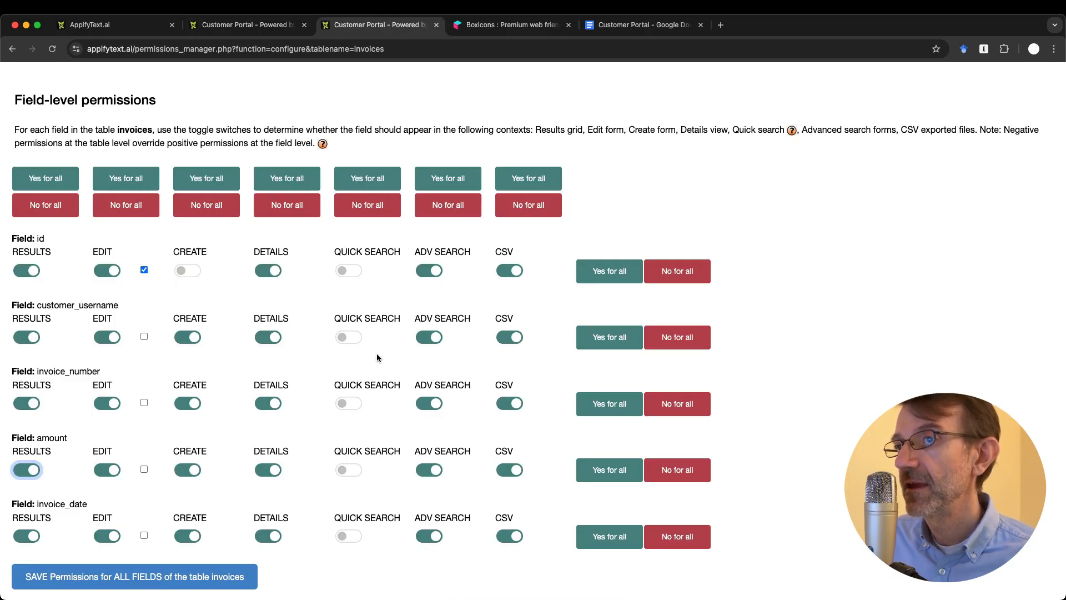
scroll(372, 355, up, 15)
click(303, 226)
click(299, 201)
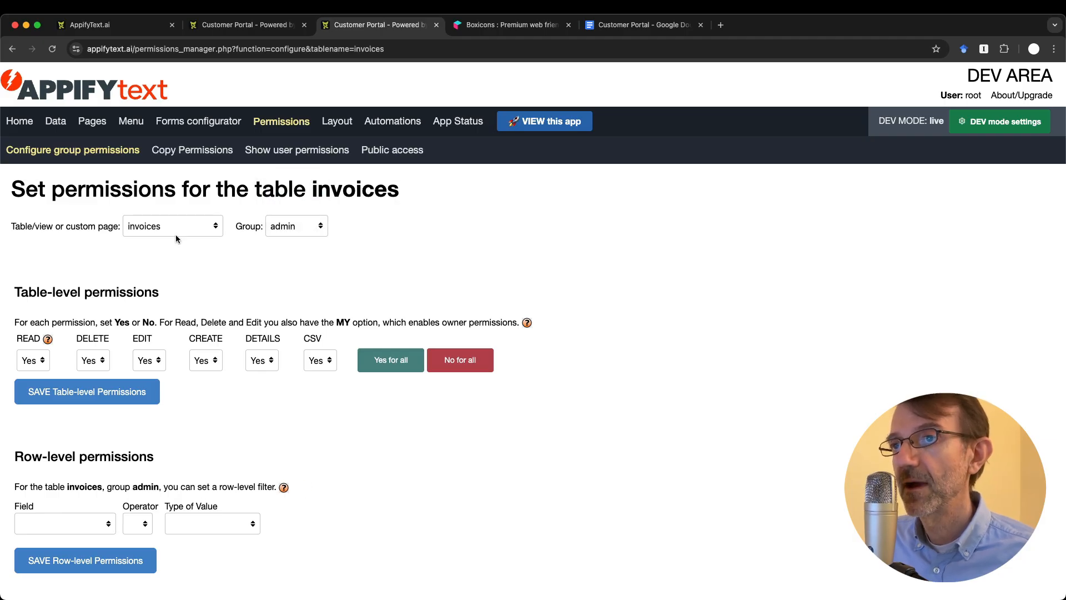
scroll(271, 491, down, 10)
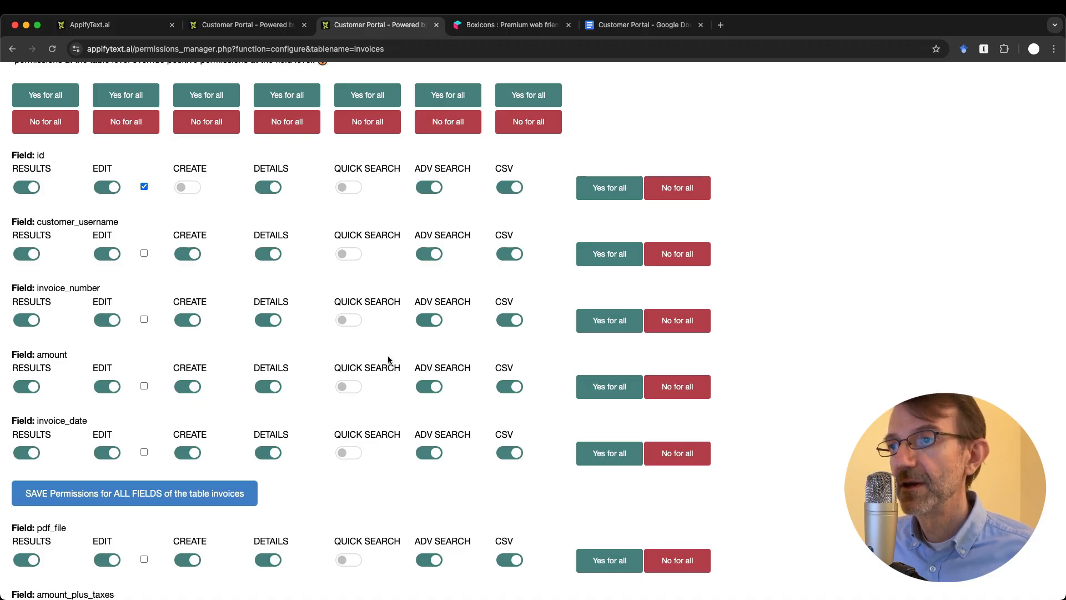
click(350, 320)
click(349, 386)
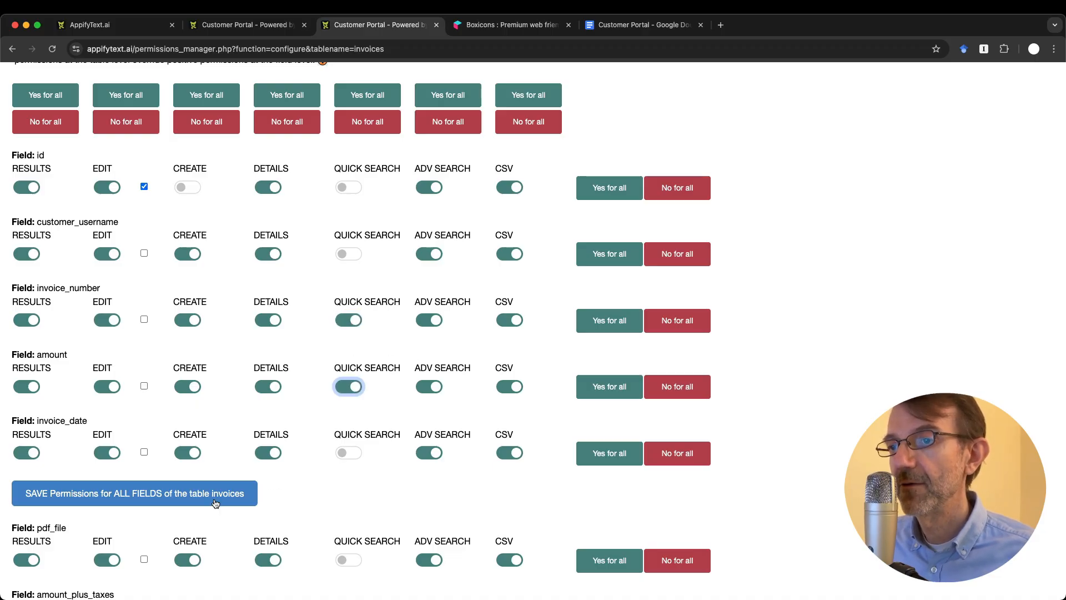
click(188, 494)
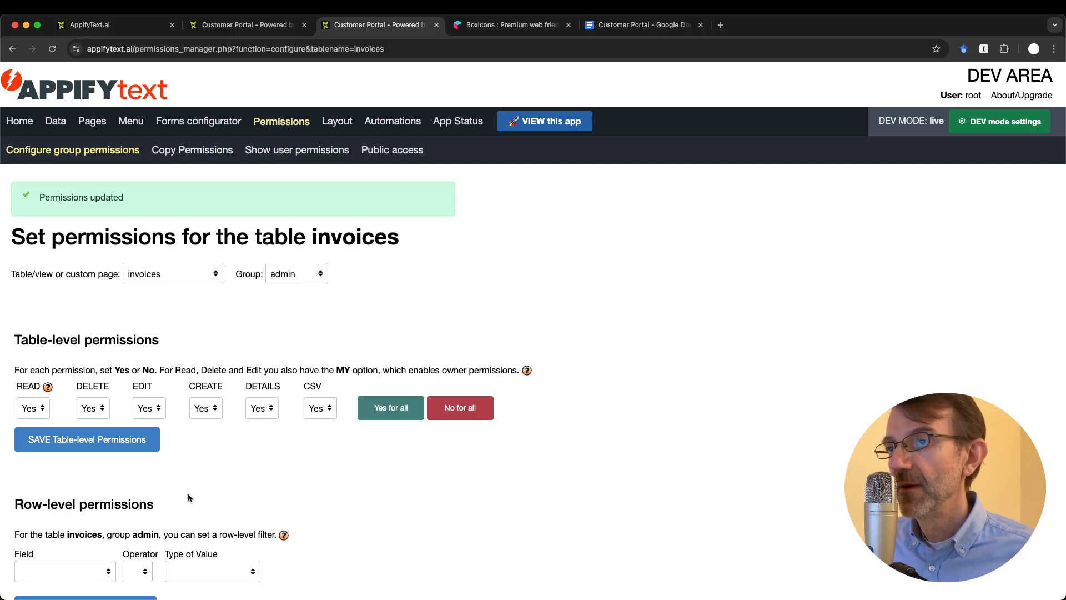
Step: Reload the Invoices list and try its new Invoice number and Amount filters
key(ctrl+shift+Tab)
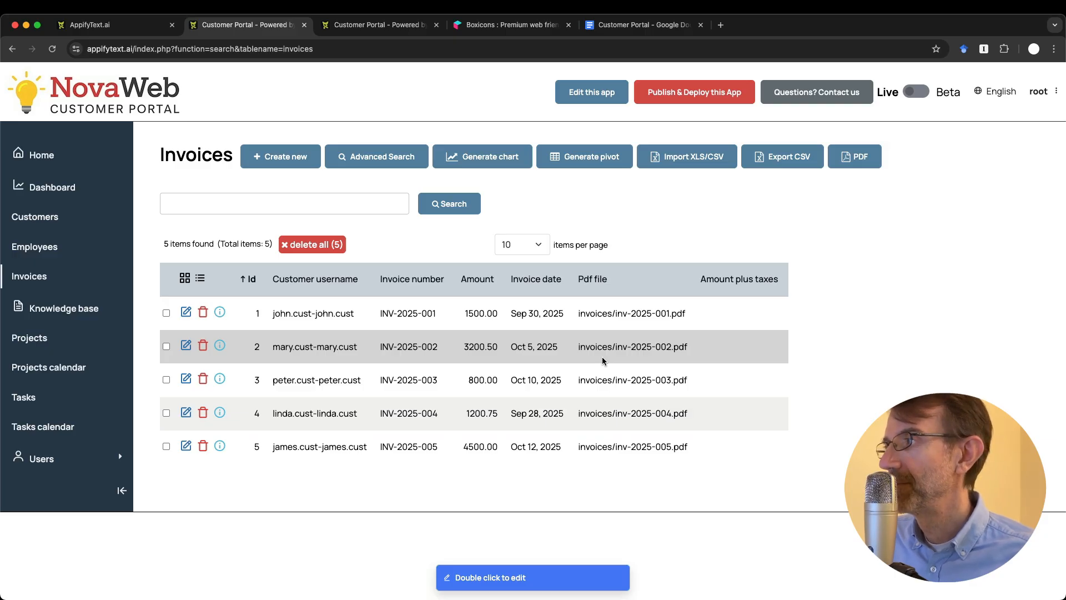
key(super+r)
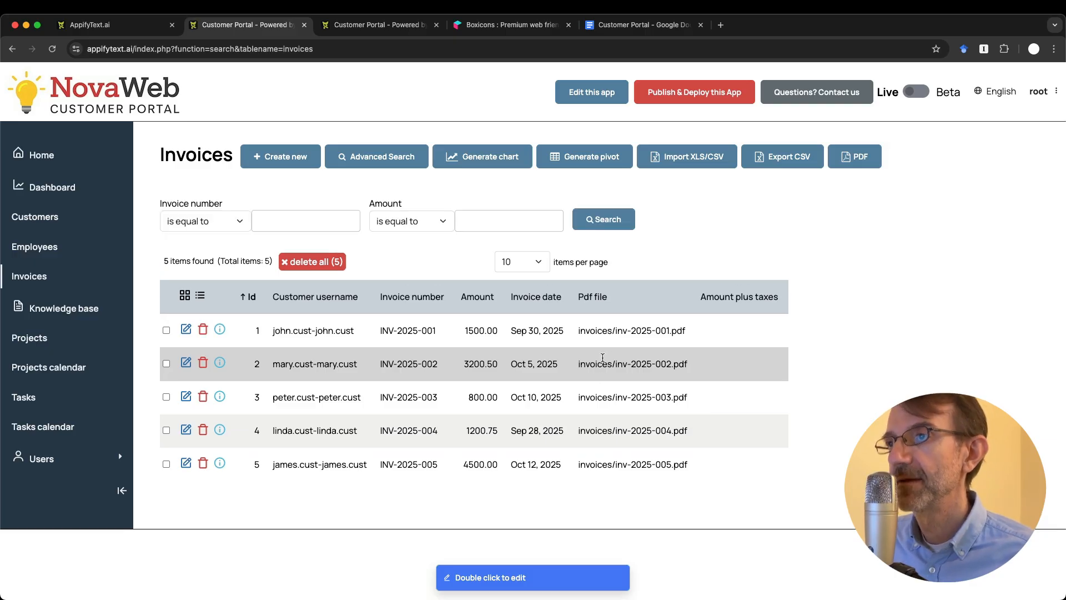
click(297, 215)
click(514, 210)
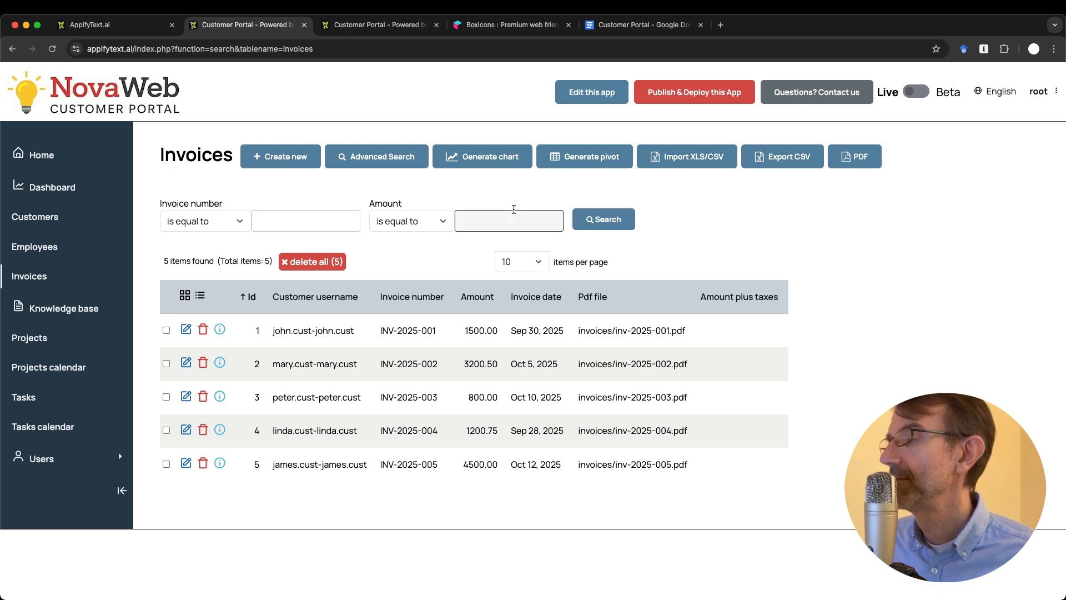
key(ctrl+Tab)
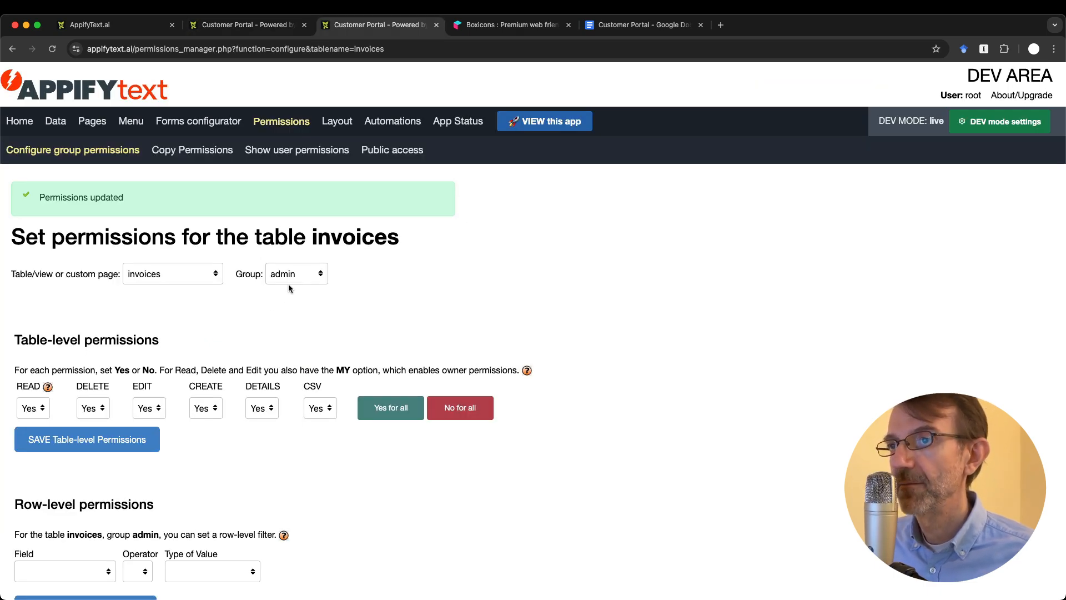
Step: Switch the permissions Group to Customers, then to Employees, and look over its settings
click(294, 273)
click(299, 289)
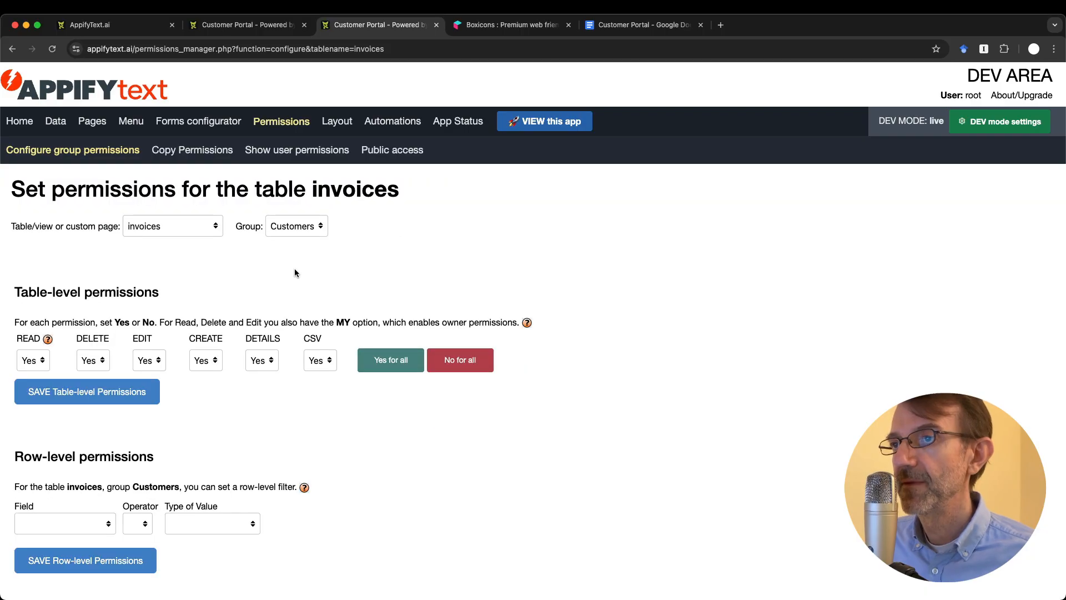
click(284, 227)
click(295, 240)
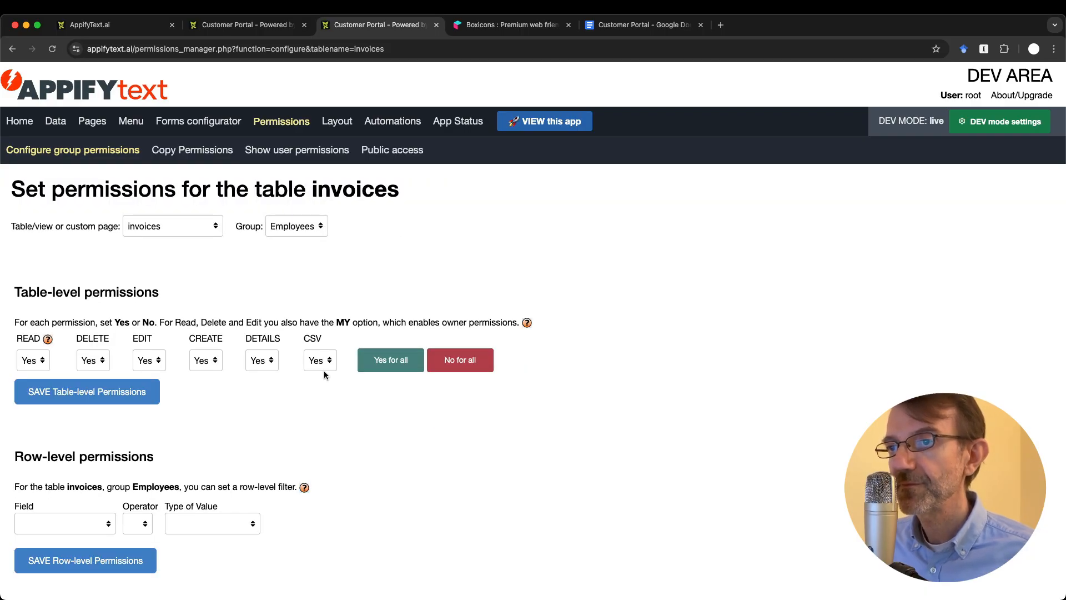
scroll(325, 371, down, 15)
scroll(325, 371, down, 2)
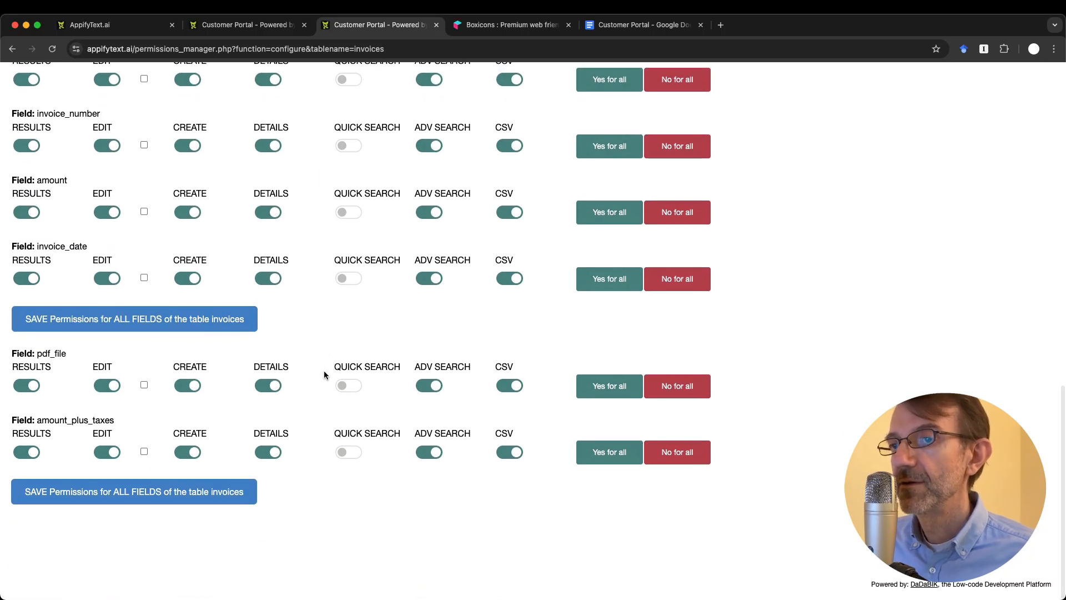
scroll(324, 371, up, 6)
scroll(324, 371, up, 3)
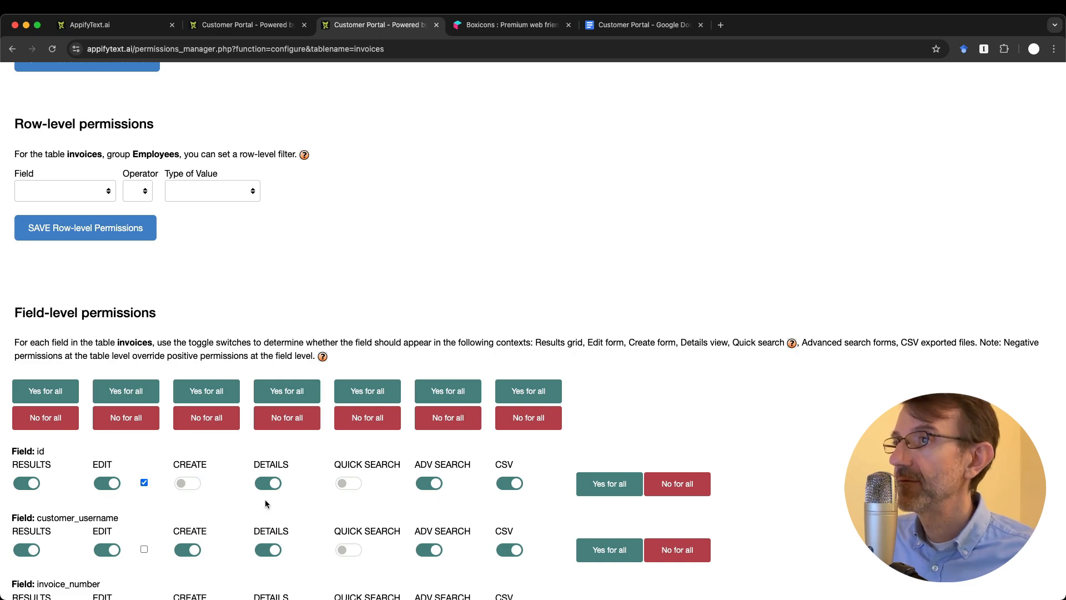
scroll(266, 504, up, 6)
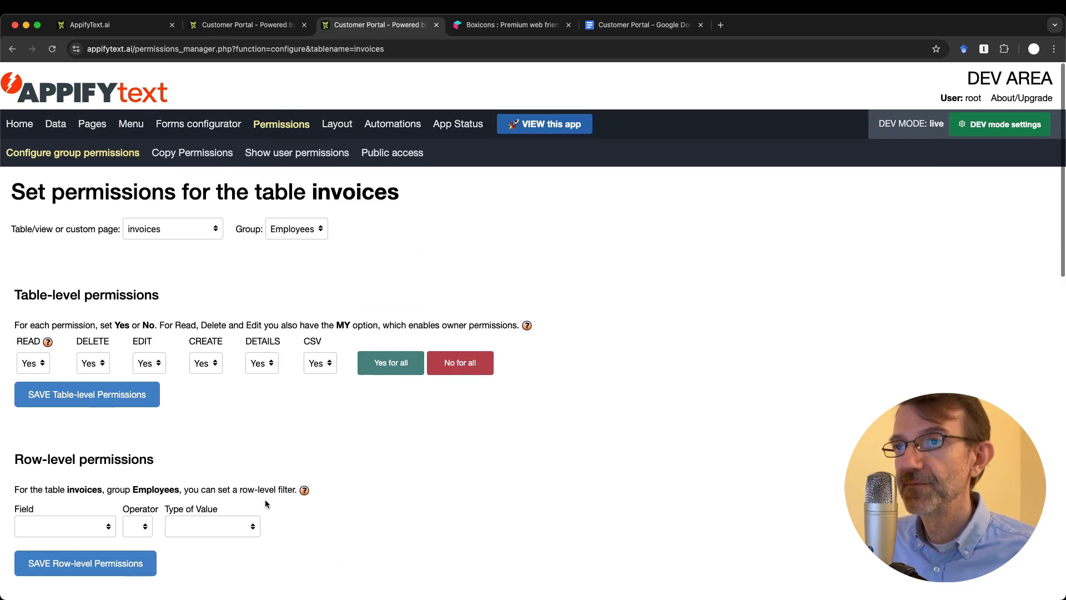
Step: Review the Employees permissions for the knowledge_base, projects and tasks tables in turn
click(193, 228)
click(191, 240)
scroll(219, 442, down, 15)
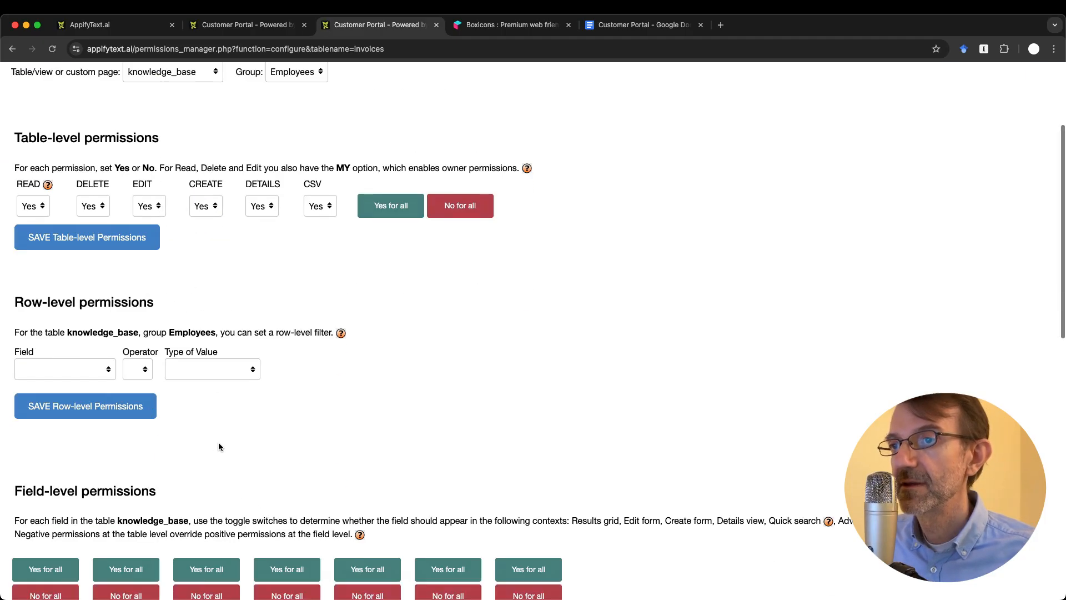
scroll(218, 444, up, 20)
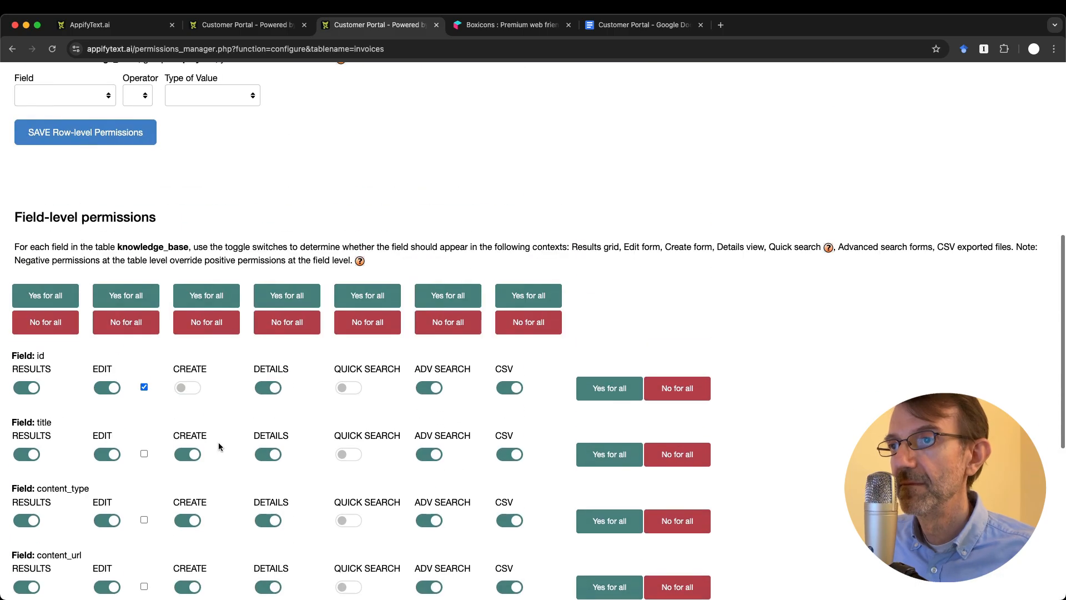
click(172, 232)
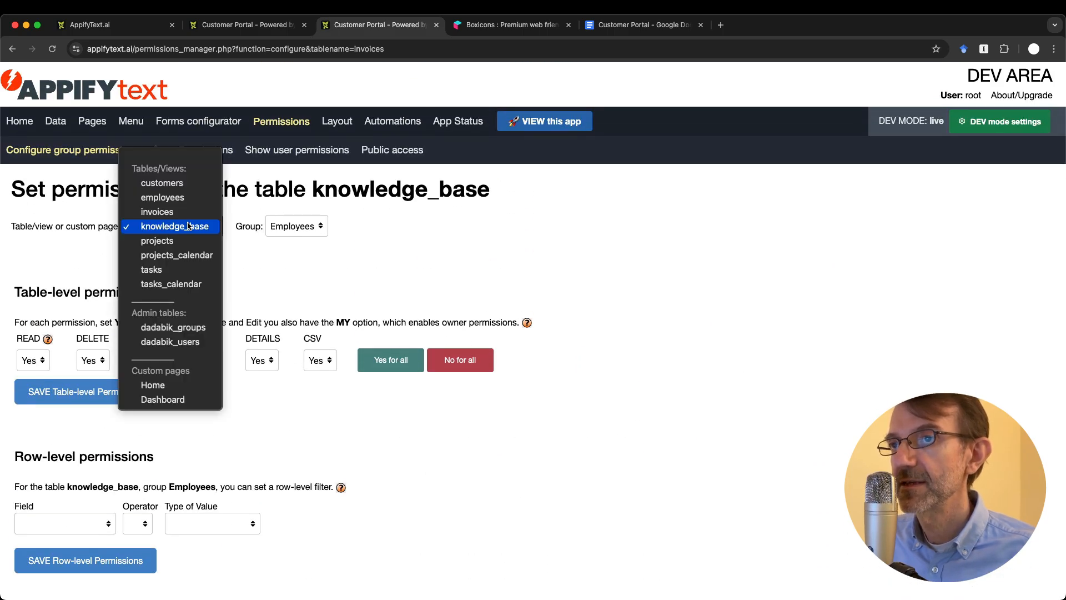
click(183, 243)
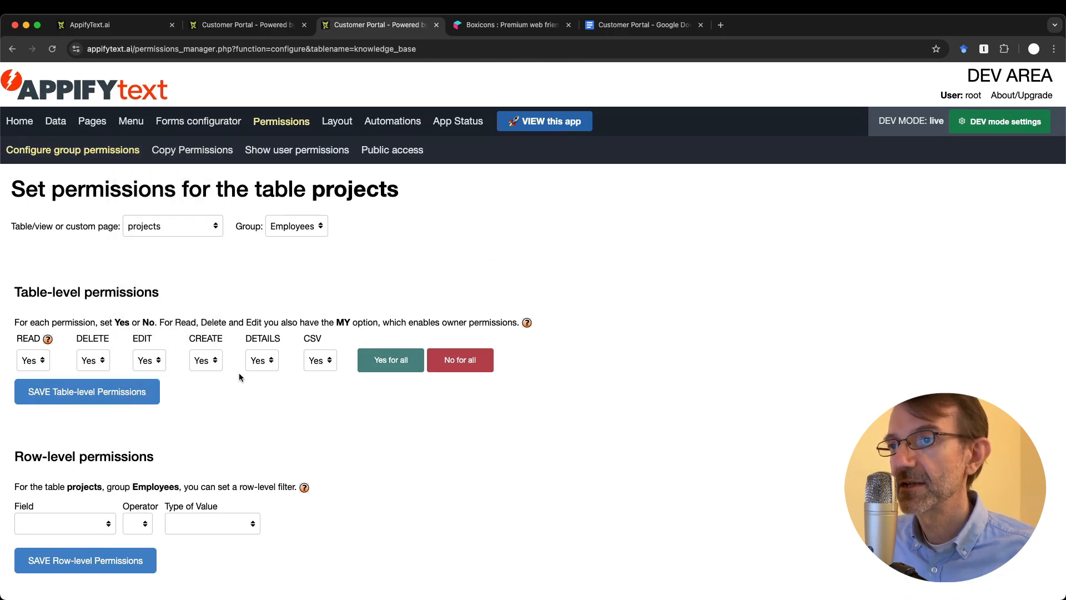
scroll(239, 372, down, 15)
scroll(239, 372, up, 20)
click(189, 221)
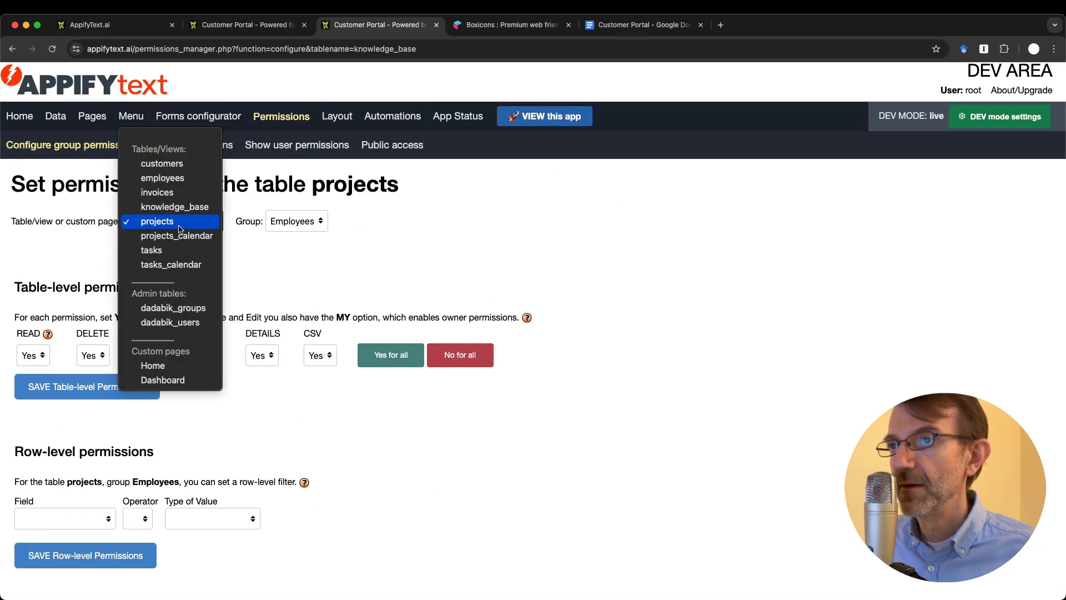
click(180, 247)
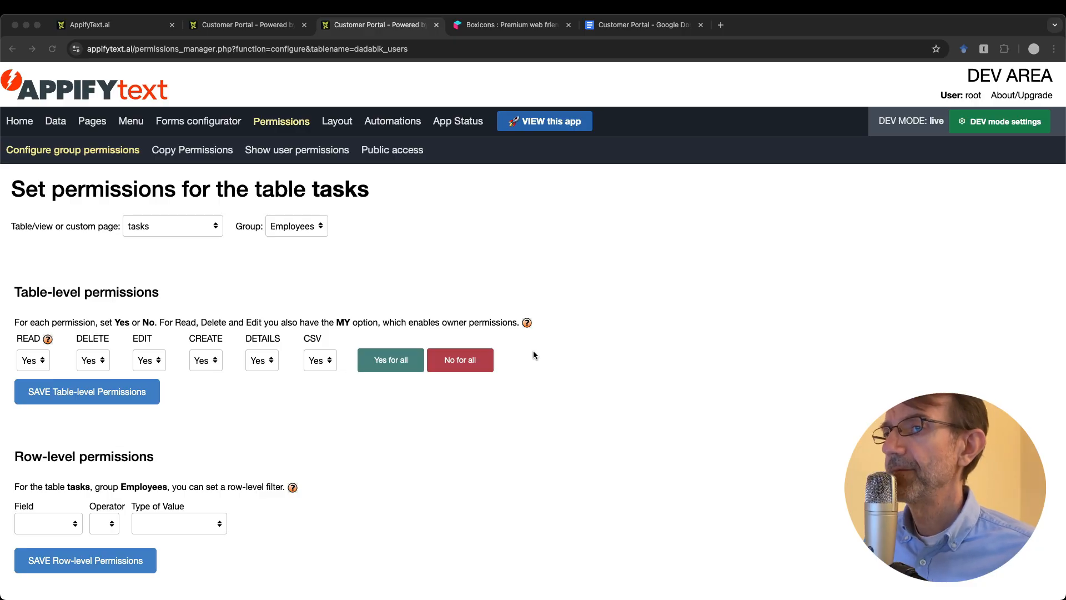
scroll(533, 355, down, 10)
scroll(533, 355, up, 10)
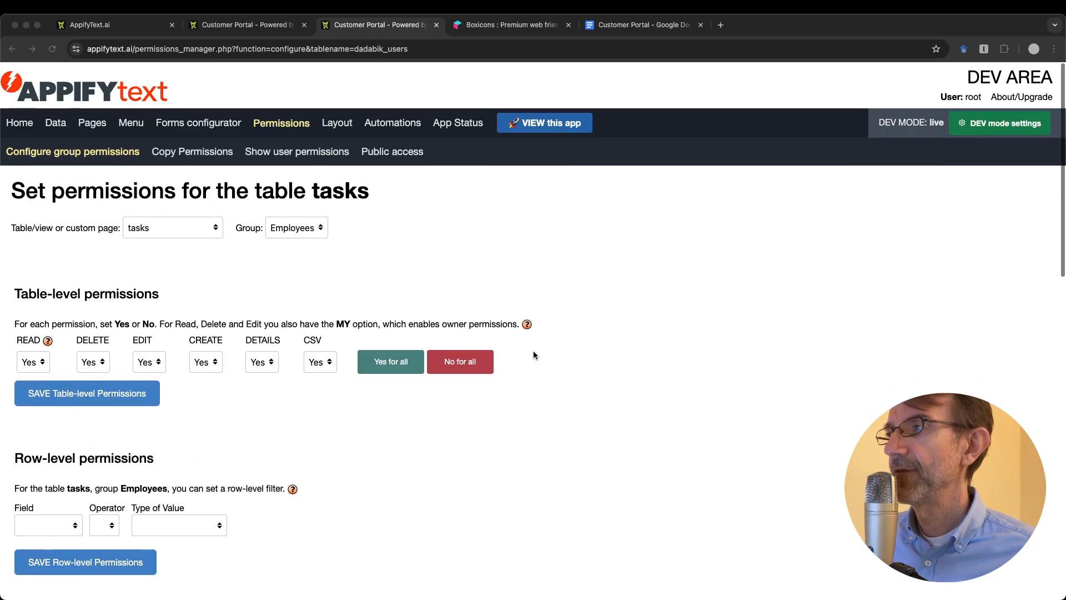
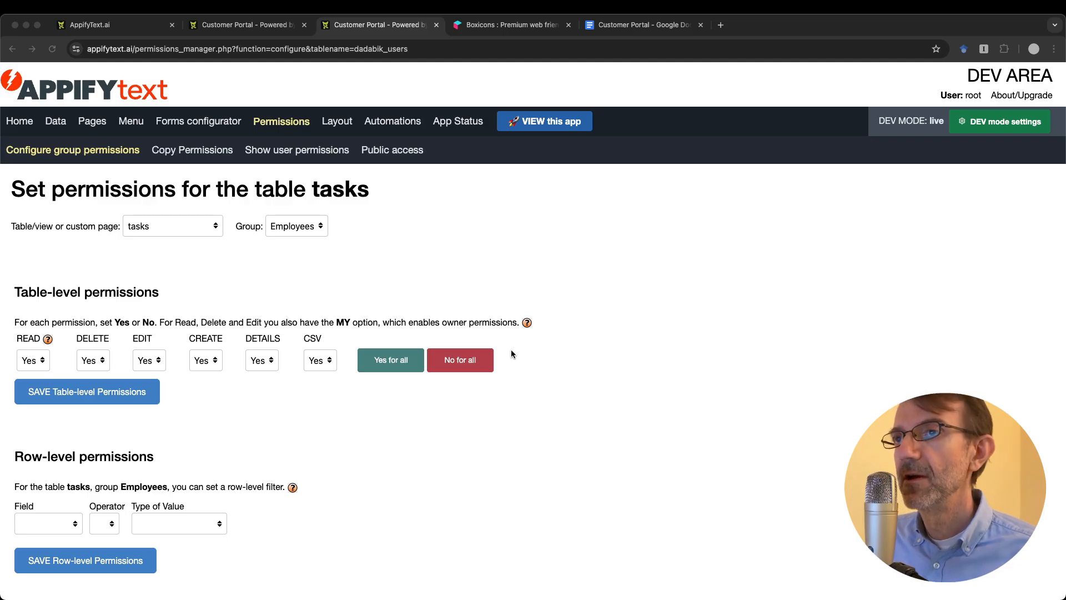
Step: Set READ to No for Employees on the tasks table and save
click(256, 30)
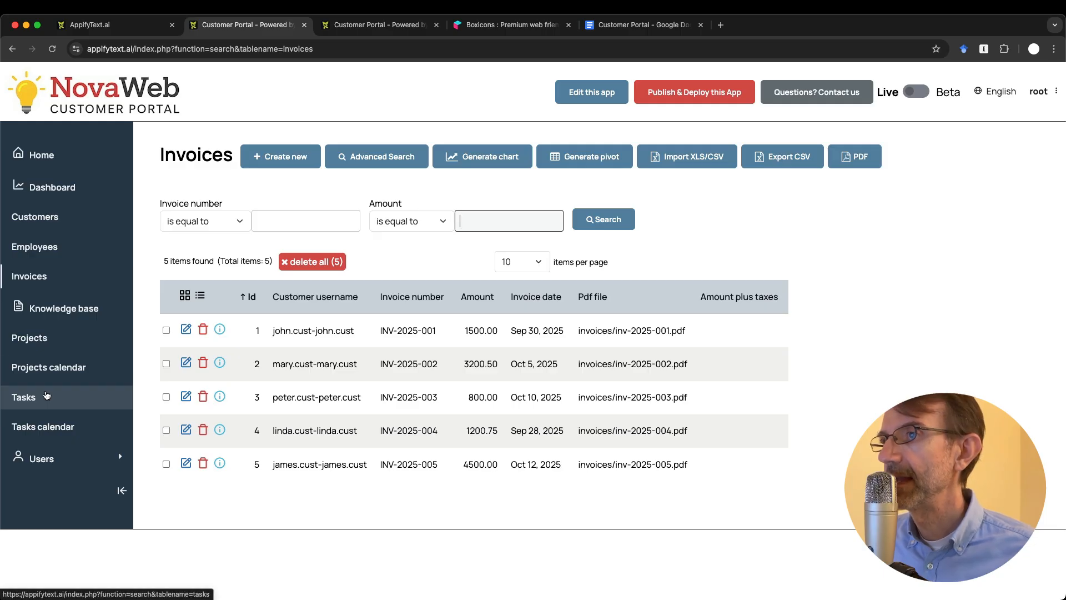
key(ctrl+Tab)
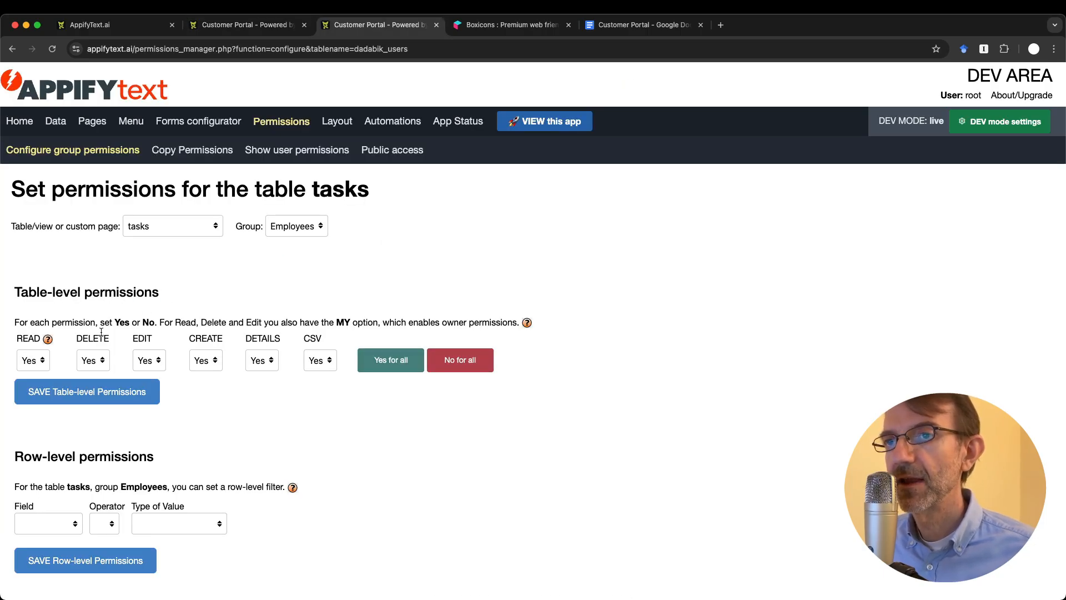
click(43, 360)
click(29, 346)
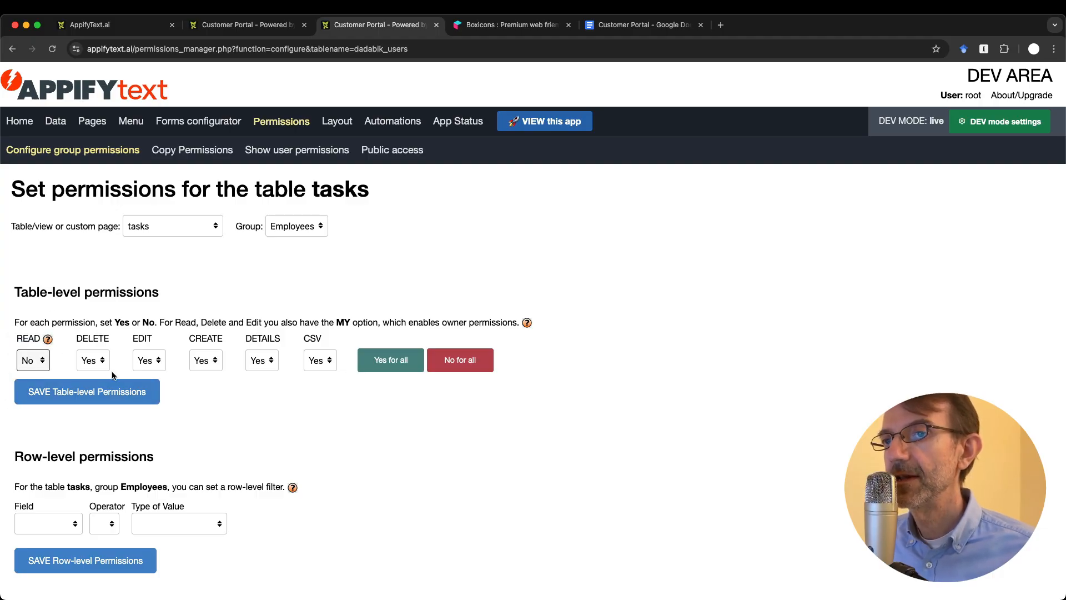
click(104, 391)
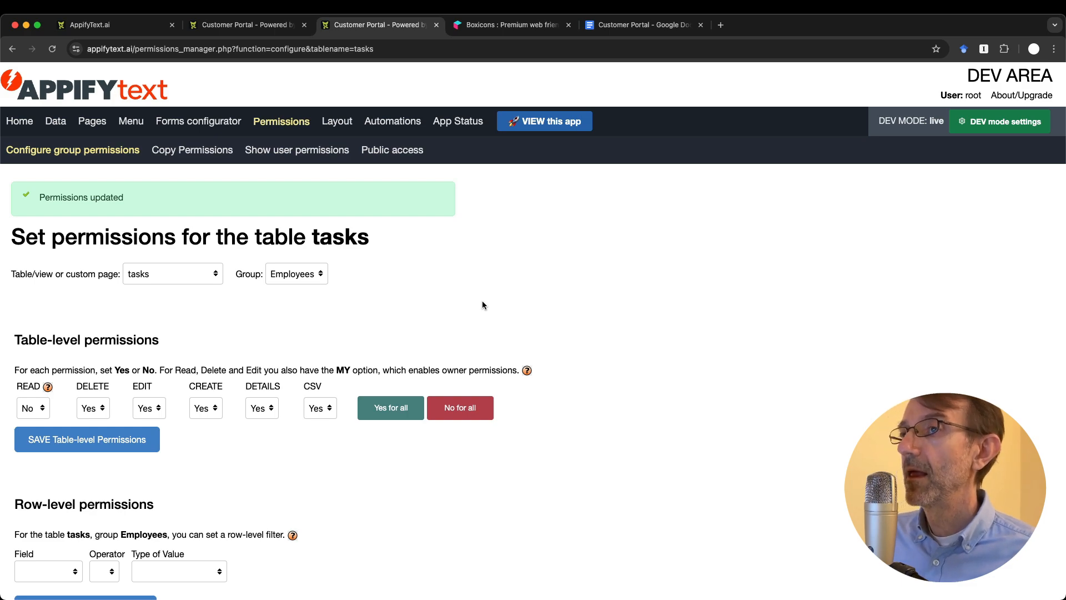
Step: Set READ to No for the admin group on tasks, save, and reload the portal
click(296, 274)
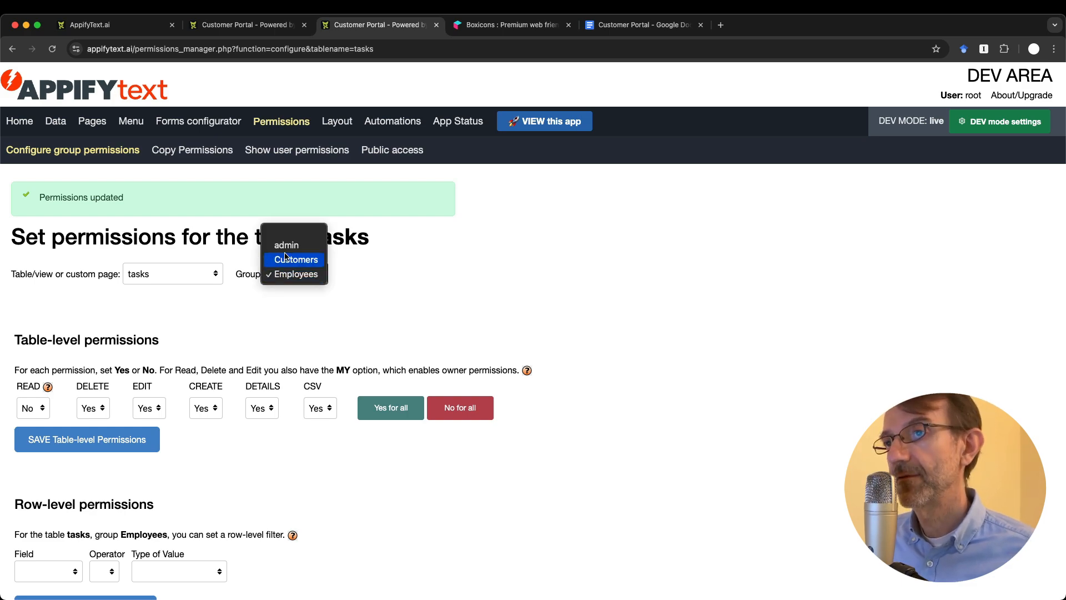
click(286, 247)
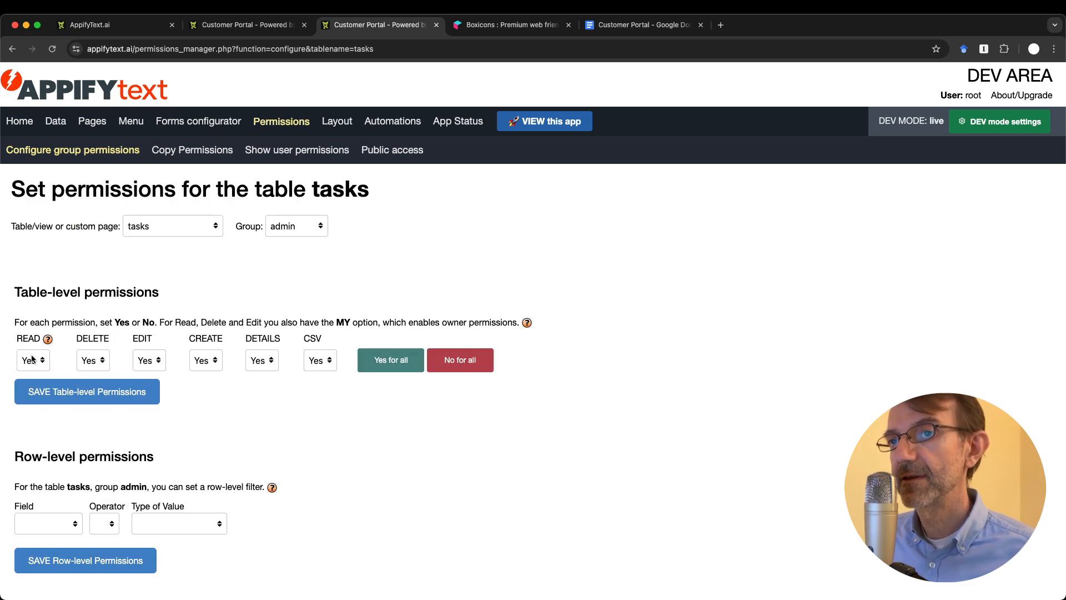
click(32, 360)
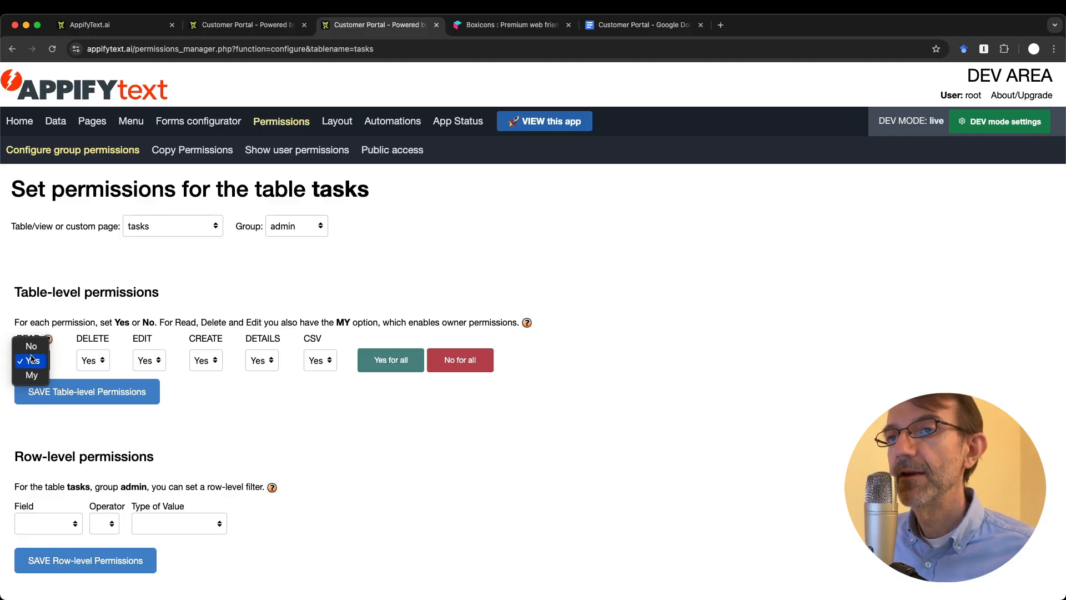
click(31, 345)
click(150, 392)
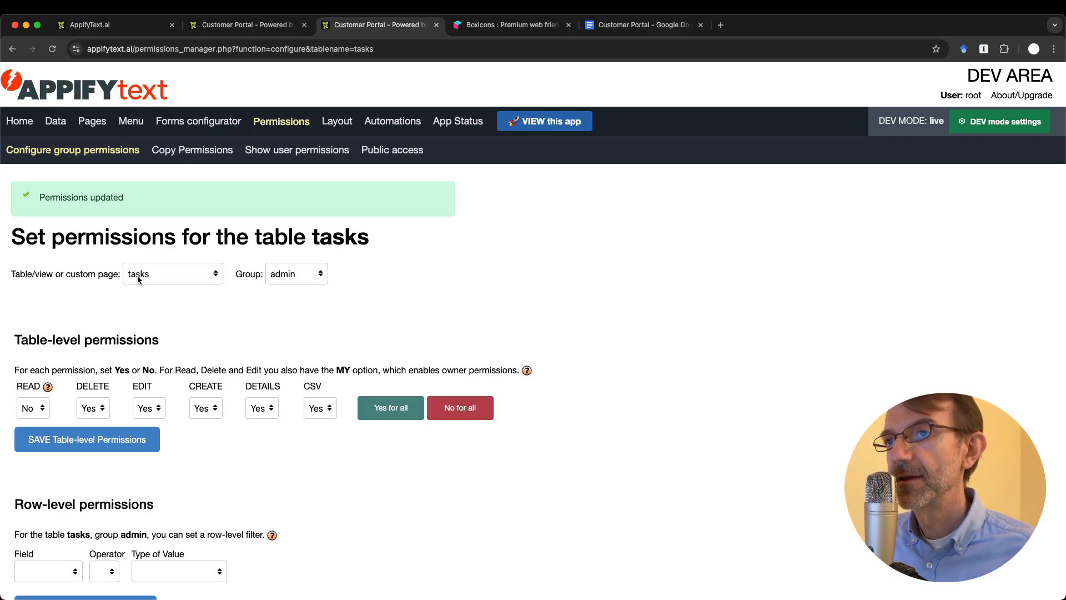
key(ctrl+shift+Tab)
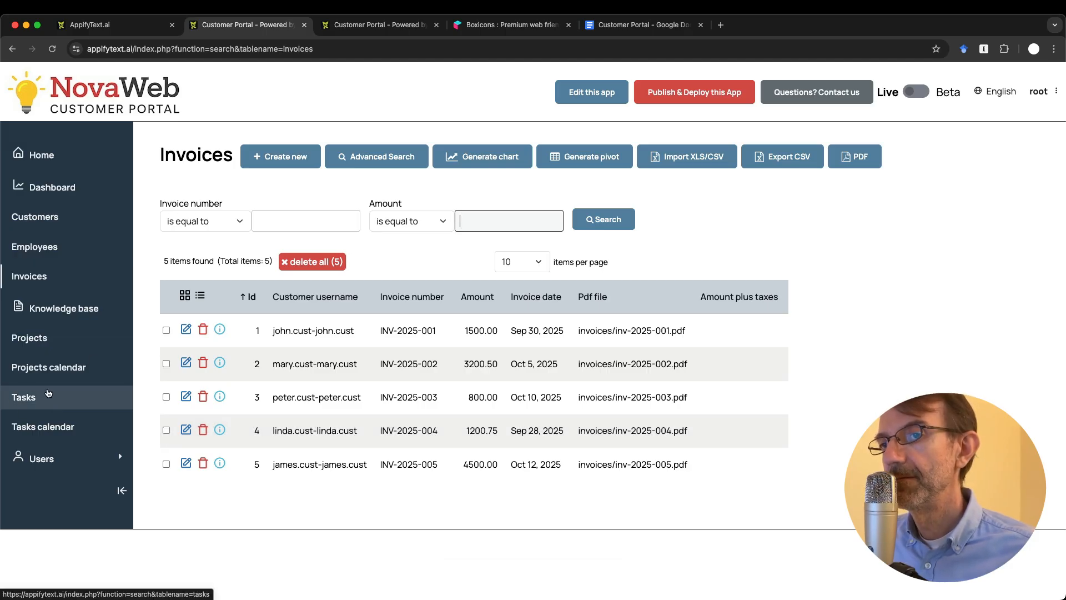
key(super+r)
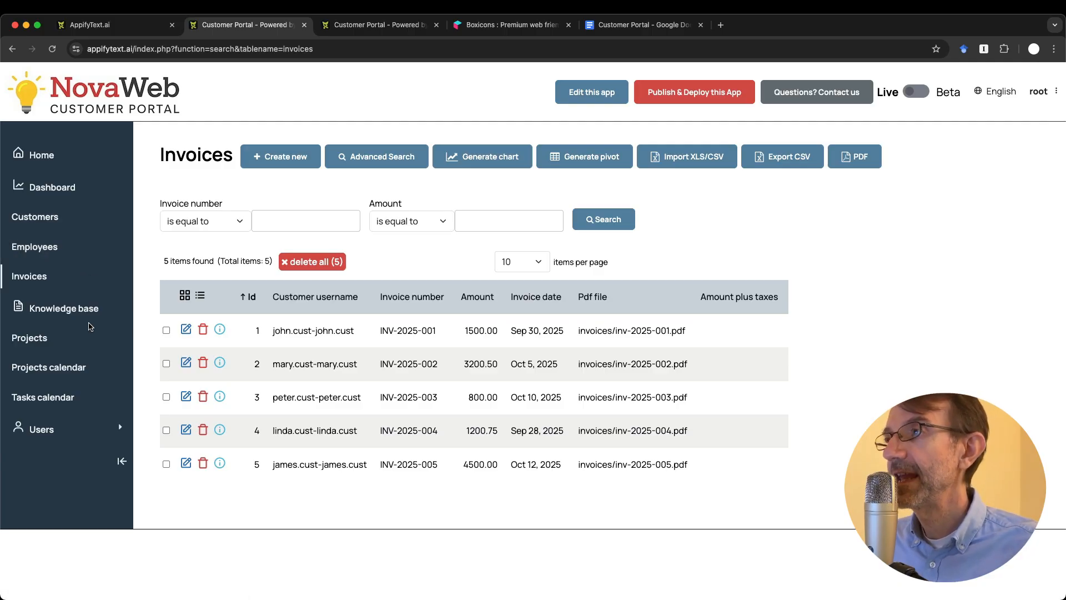
Step: In the portal, page from project 6 to the Social Media Campaign project and check its task list
click(29, 337)
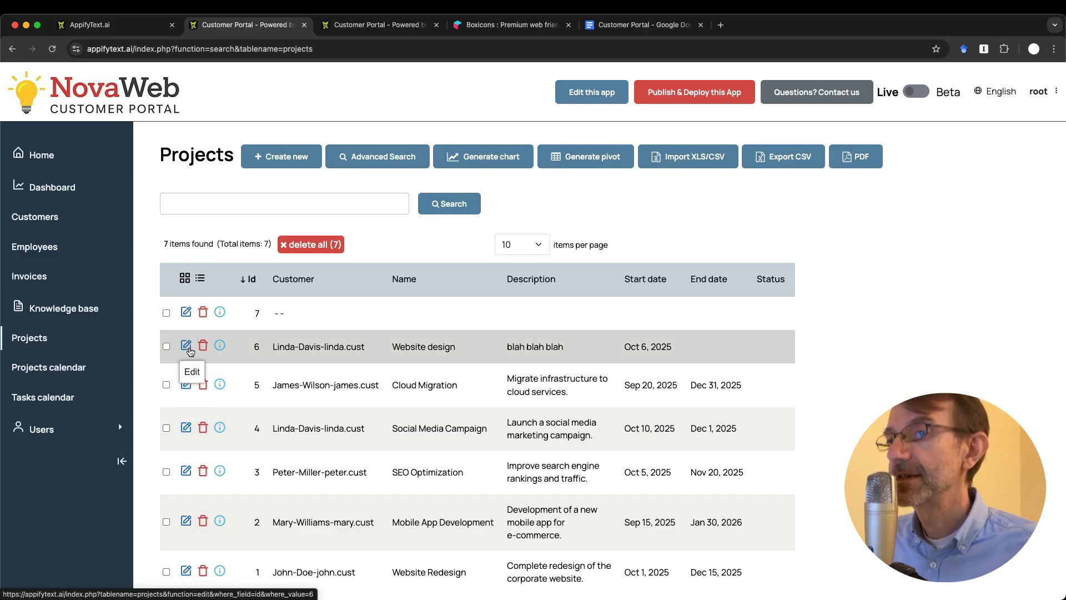
click(186, 345)
scroll(222, 471, down, 3)
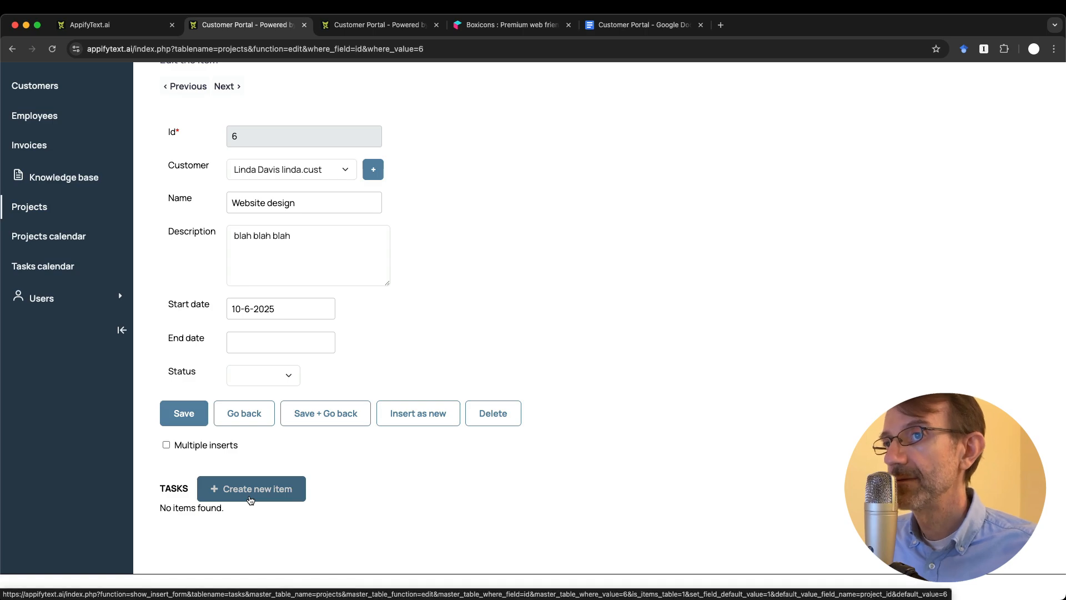
scroll(262, 379, up, 3)
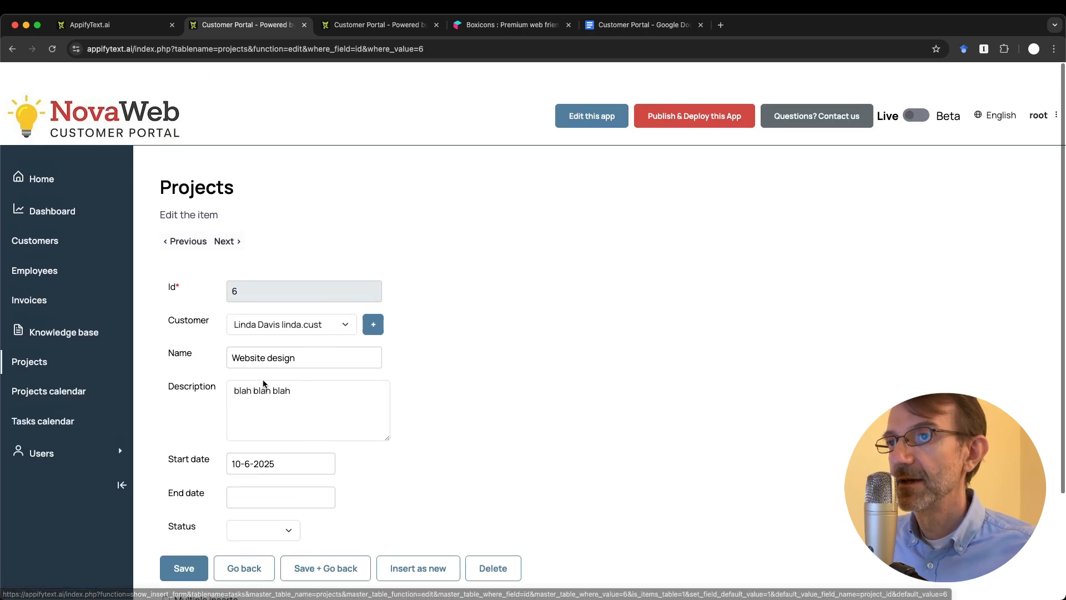
click(223, 217)
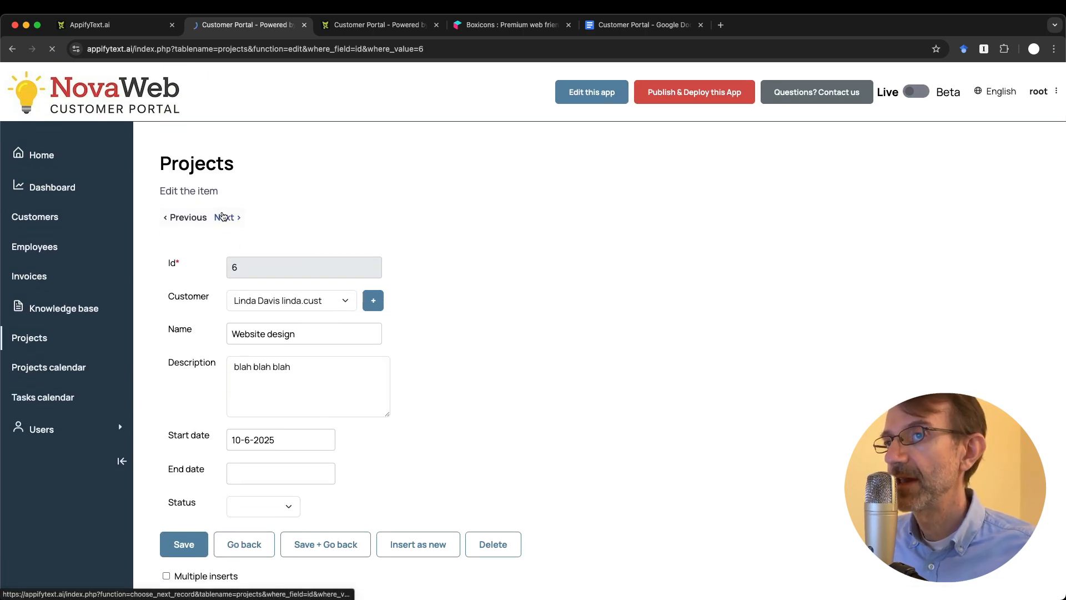
scroll(264, 367, down, 3)
scroll(263, 368, up, 3)
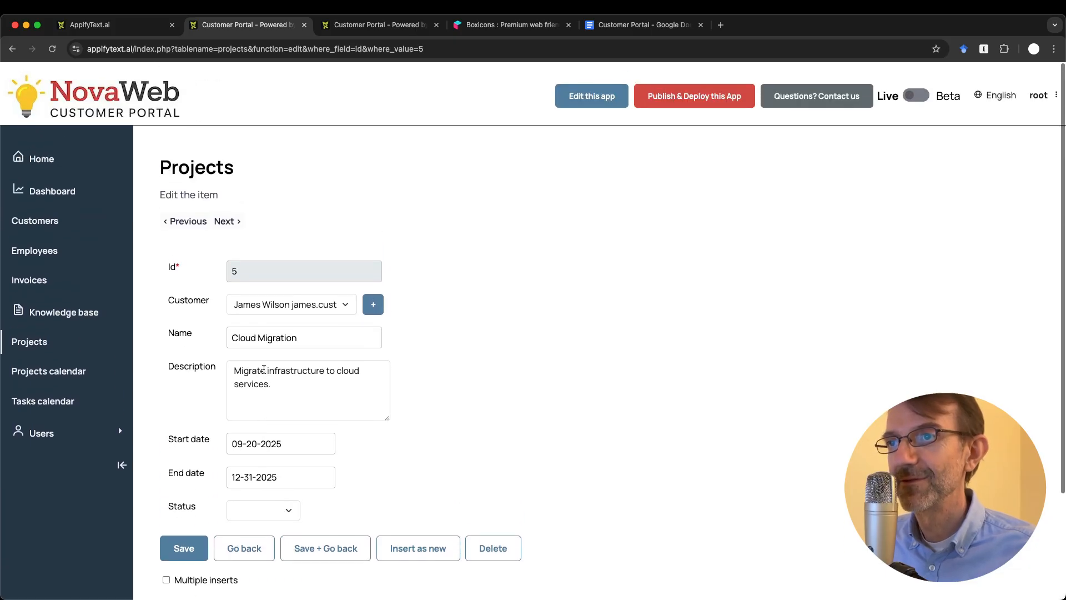
click(225, 218)
scroll(250, 305, down, 4)
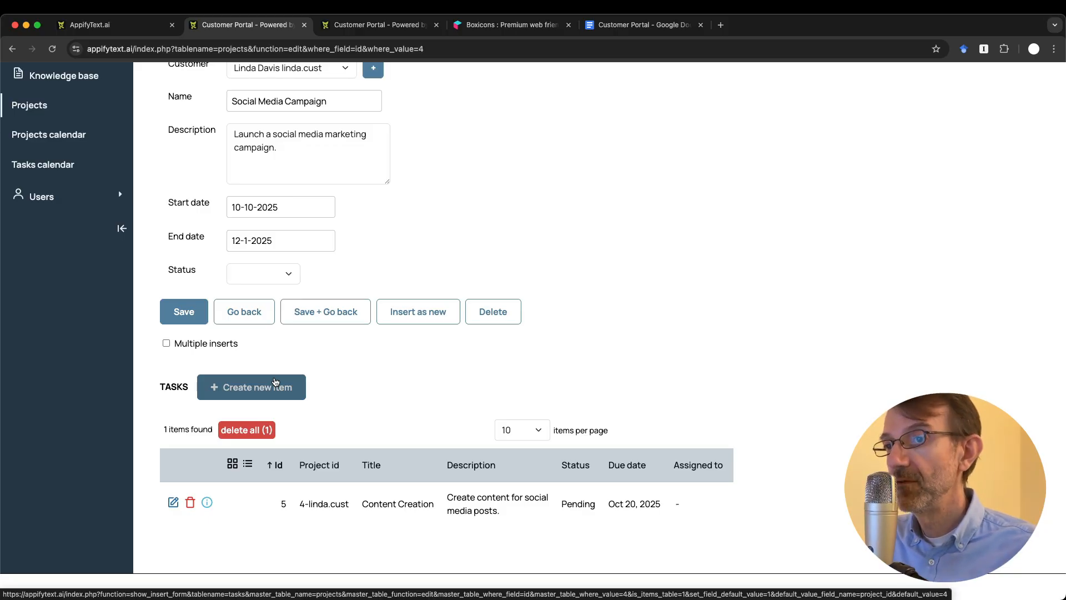
scroll(276, 381, up, 4)
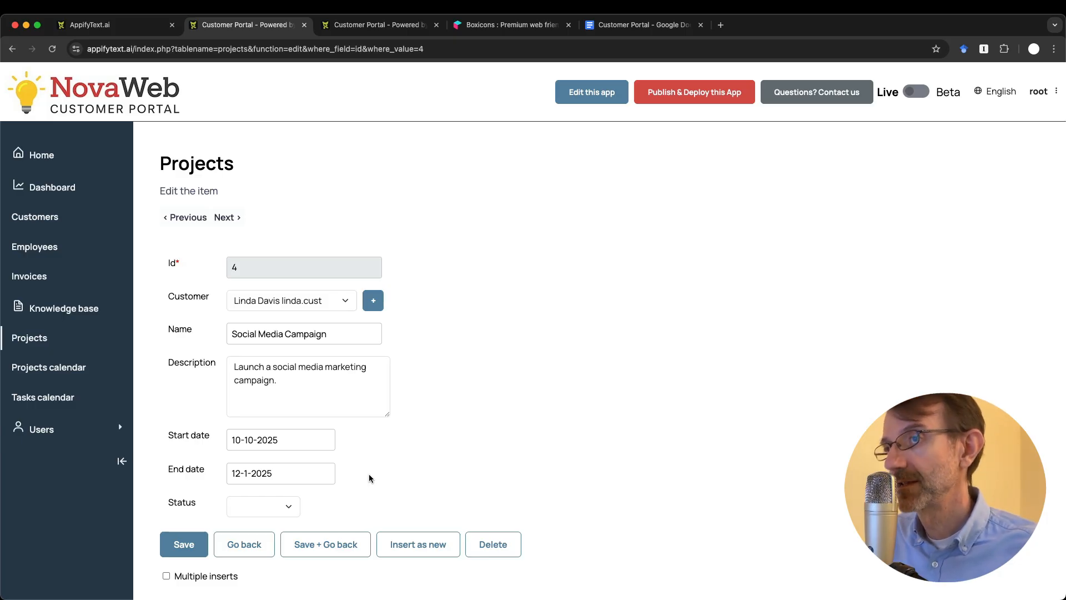
key(ctrl+Tab)
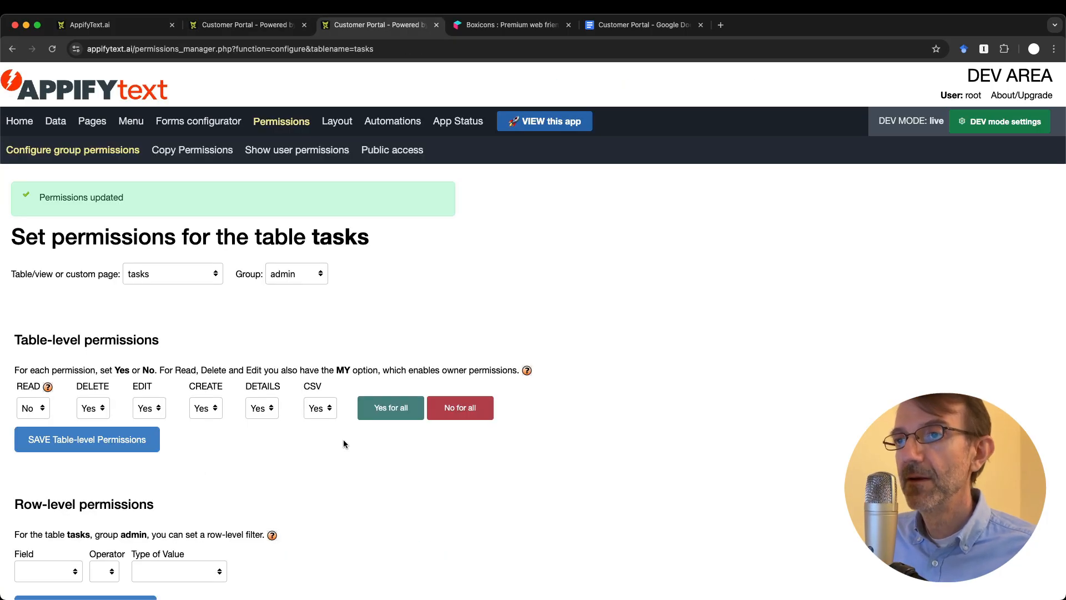
Step: Switch the group to Customers and set its tasks READ permission to No, saved
click(296, 275)
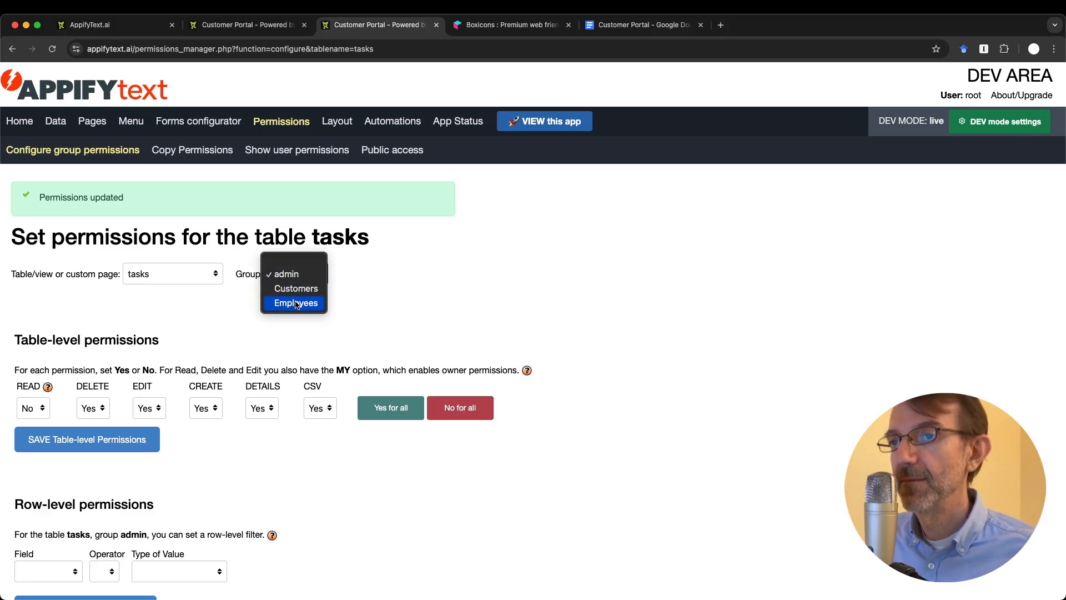
click(295, 302)
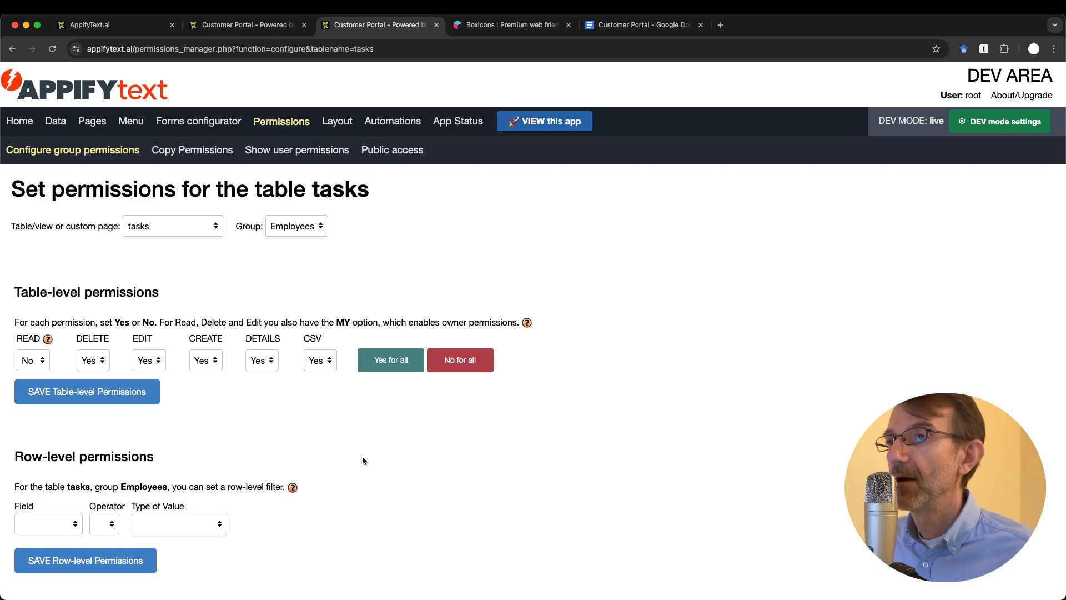
click(297, 226)
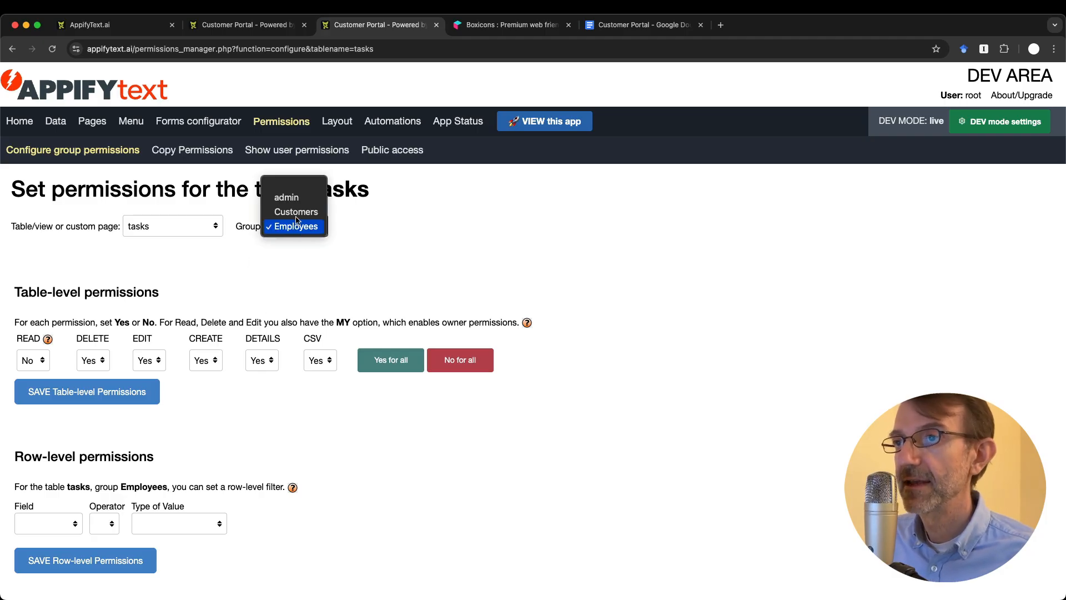
click(295, 213)
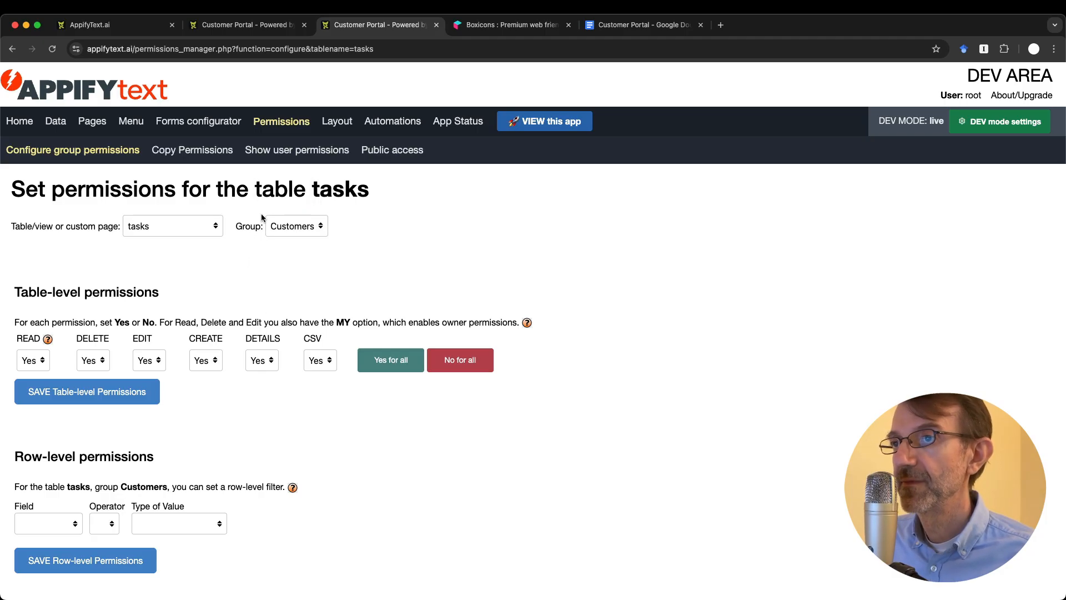
click(33, 366)
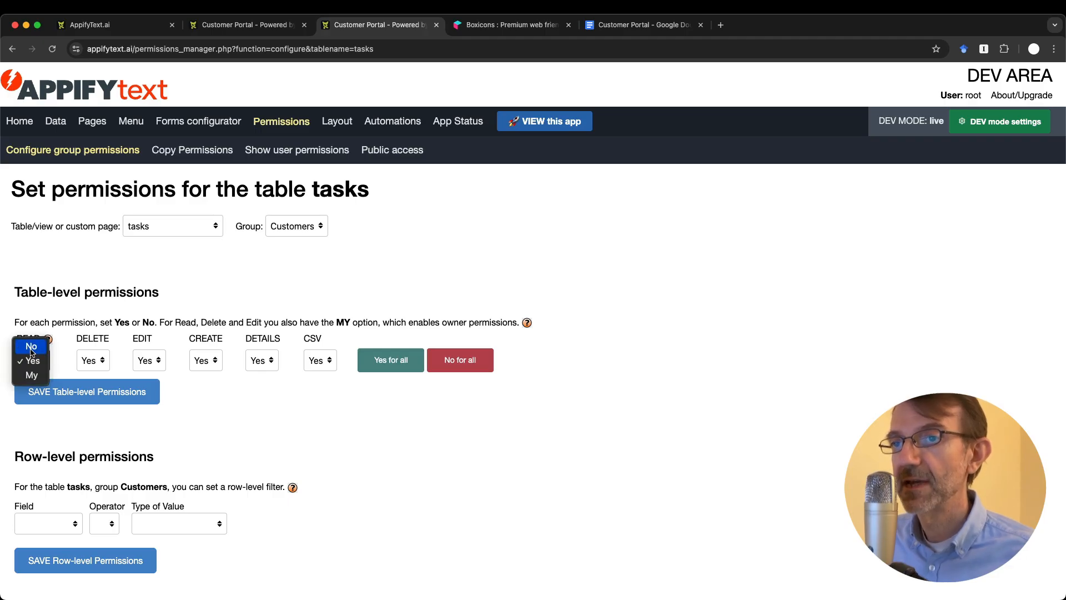
click(31, 346)
click(116, 393)
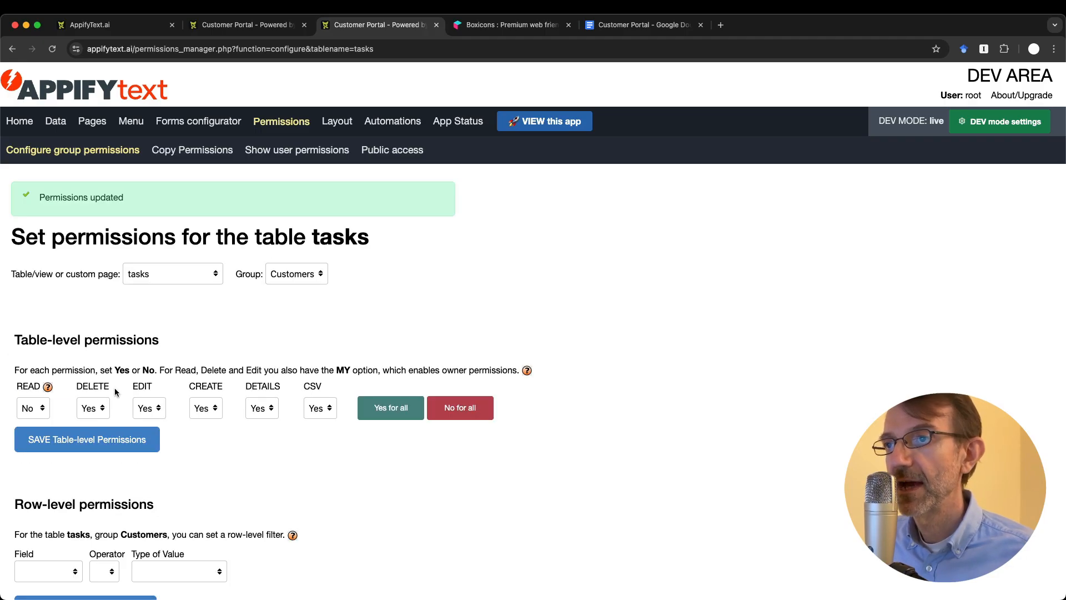
Step: Set Customers' DELETE permission on tasks to No, then view the Social Media Campaign project's tasks
scroll(115, 391, down, 3)
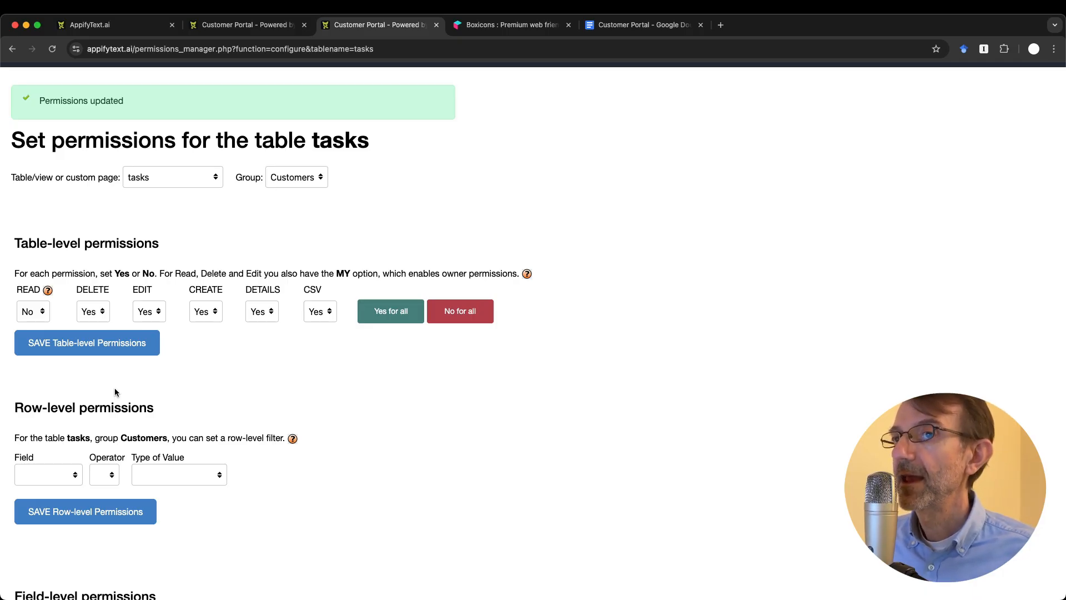
click(91, 310)
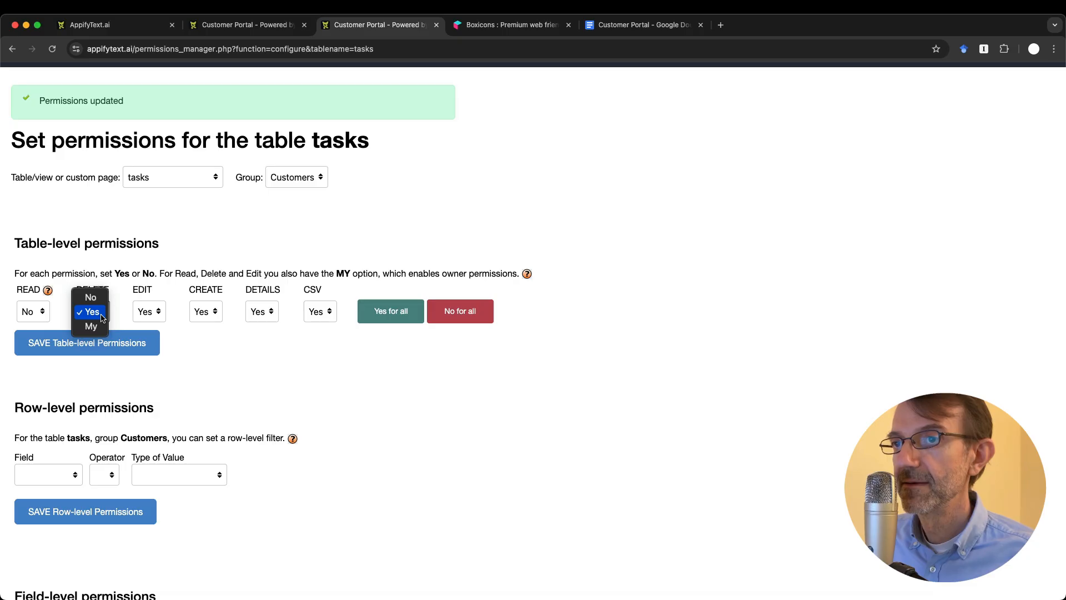
click(91, 297)
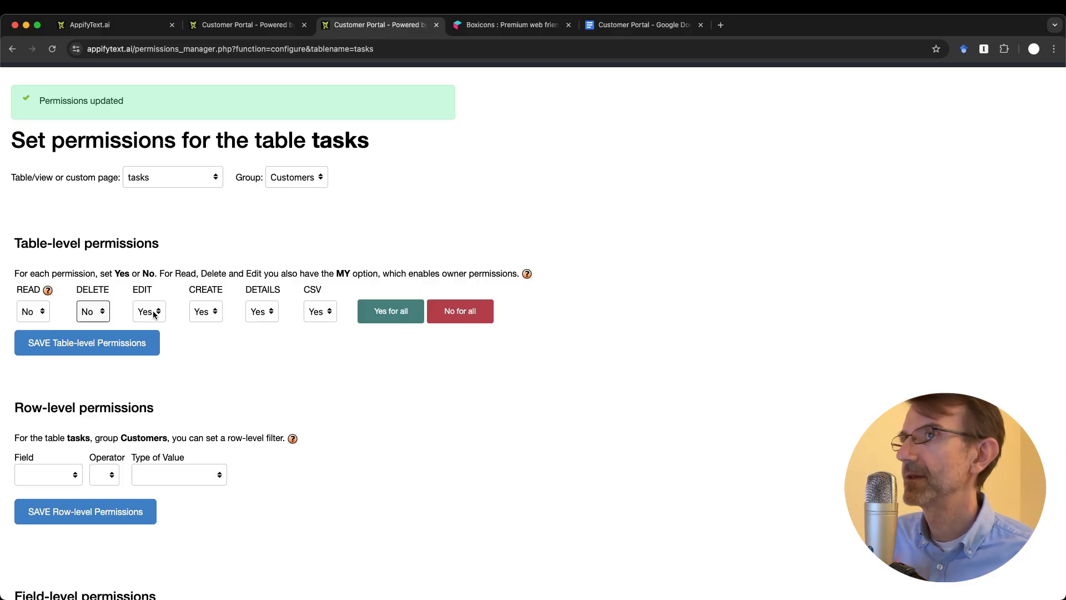
key(ctrl+shift+Tab)
scroll(176, 356, down, 5)
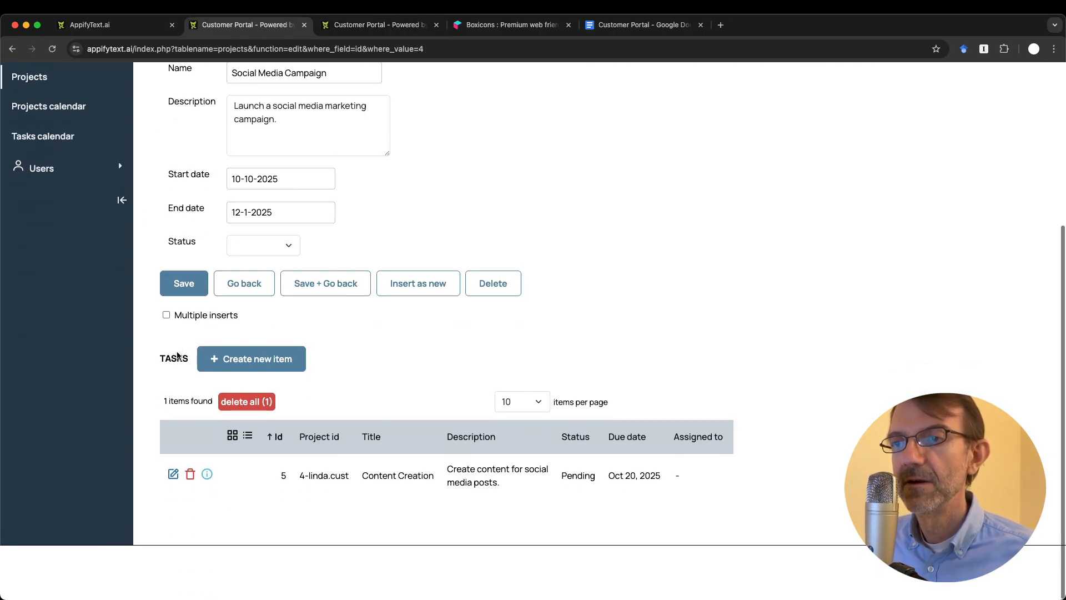
Step: Open the Content Creation task's edit form, then return to the tasks permissions page
click(173, 502)
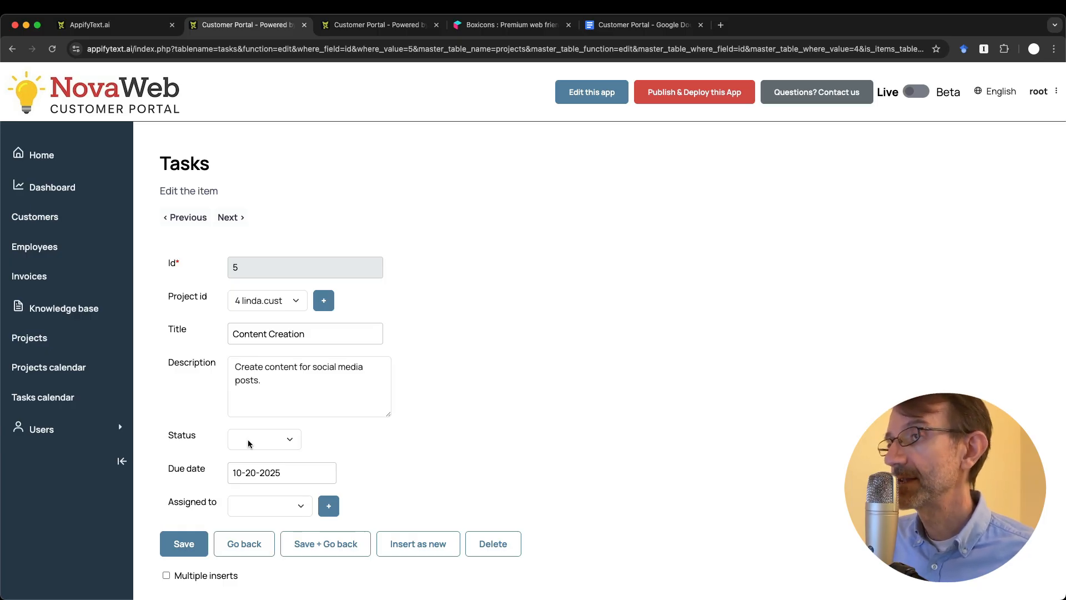
key(ctrl+Tab)
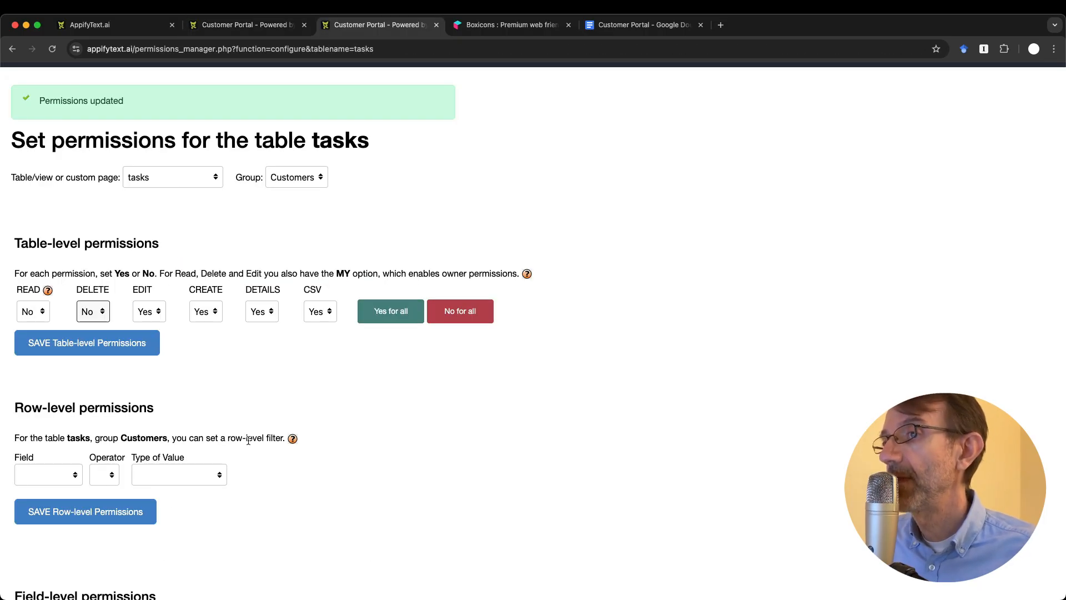
Step: Keep Customers' EDIT permission on tasks at Yes
click(152, 317)
click(147, 298)
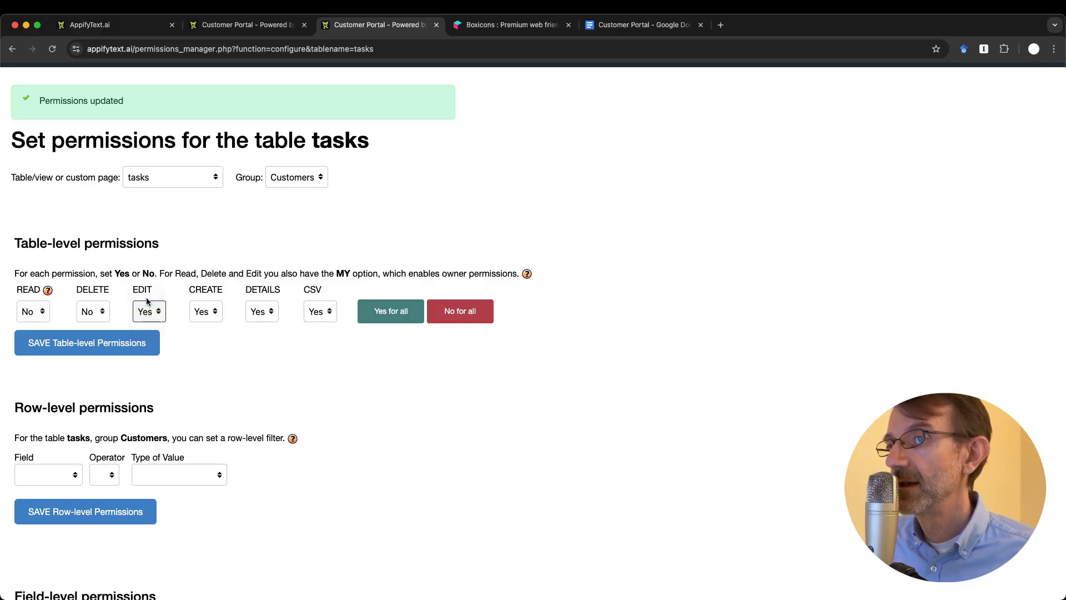
click(146, 314)
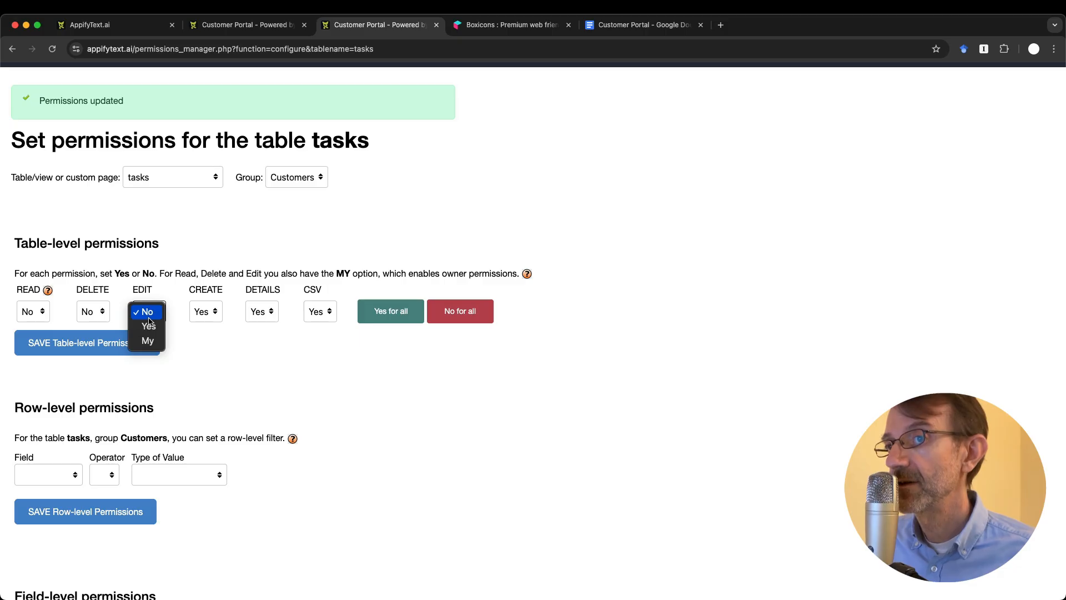
click(241, 444)
scroll(239, 443, down, 10)
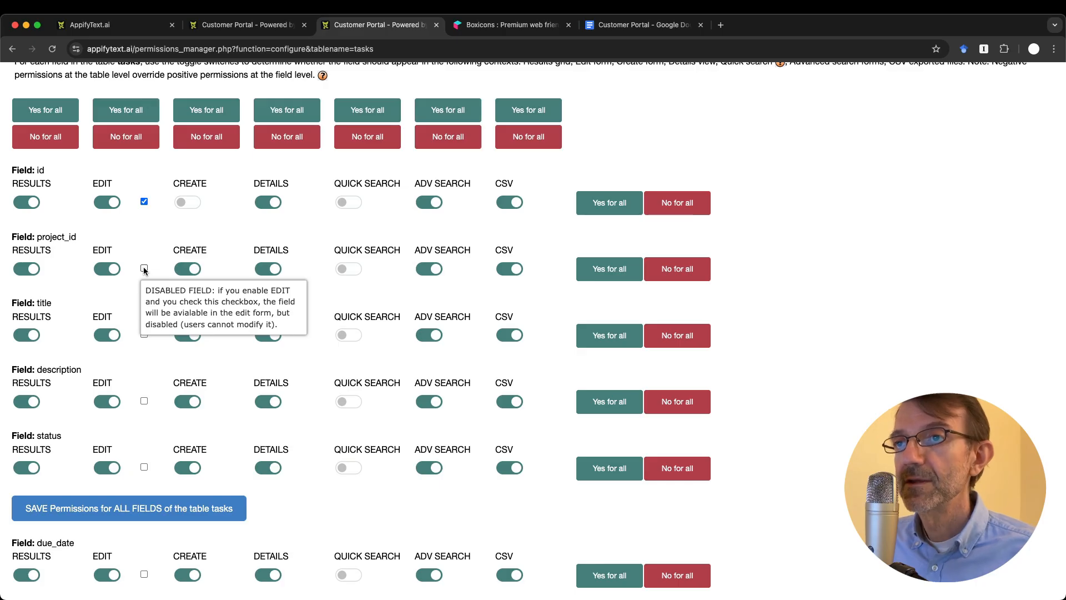
scroll(144, 269, up, 8)
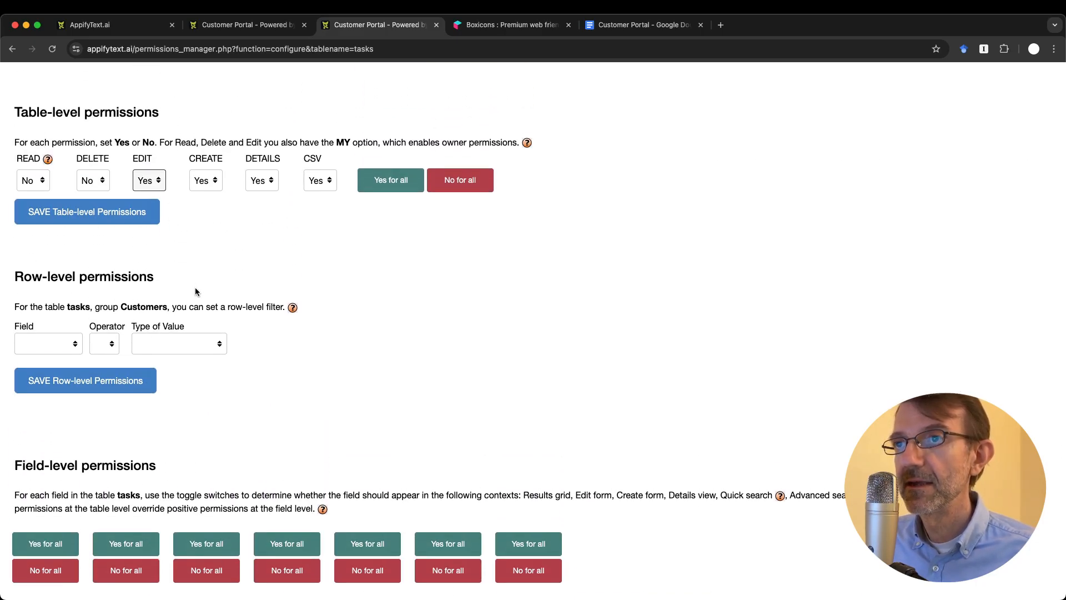
Step: Set Customers' CREATE and CSV permissions on tasks to No and save
click(204, 183)
click(205, 165)
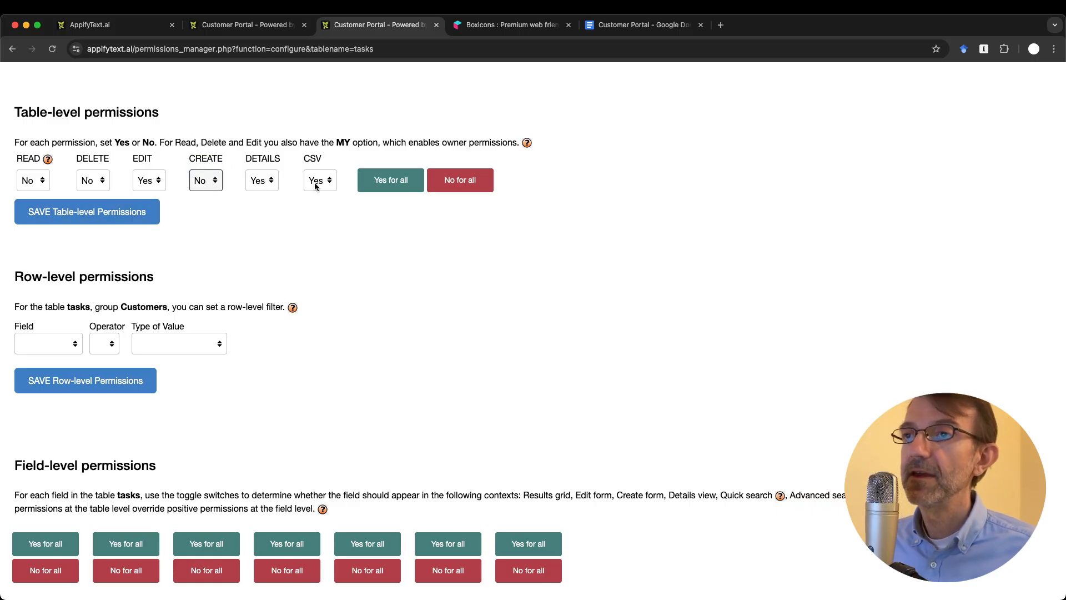
click(106, 214)
scroll(296, 333, down, 1)
click(319, 308)
click(315, 290)
click(144, 342)
Step: Disable project_id, title, description, due_date and assigned_to in the edit form, and save the field permissions
scroll(296, 423, down, 5)
scroll(296, 422, down, 7)
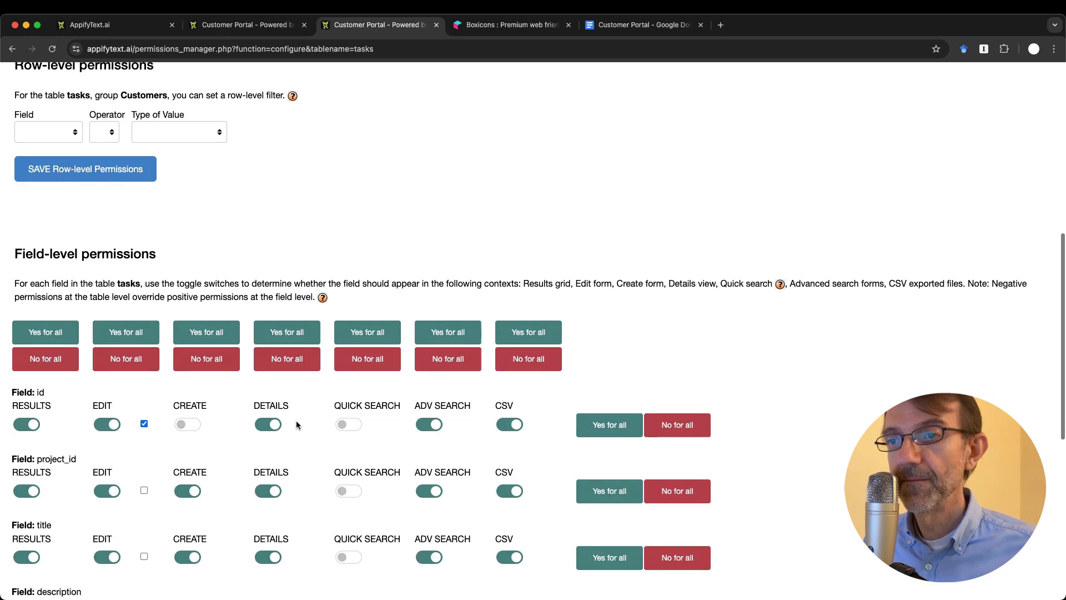
scroll(296, 423, down, 1)
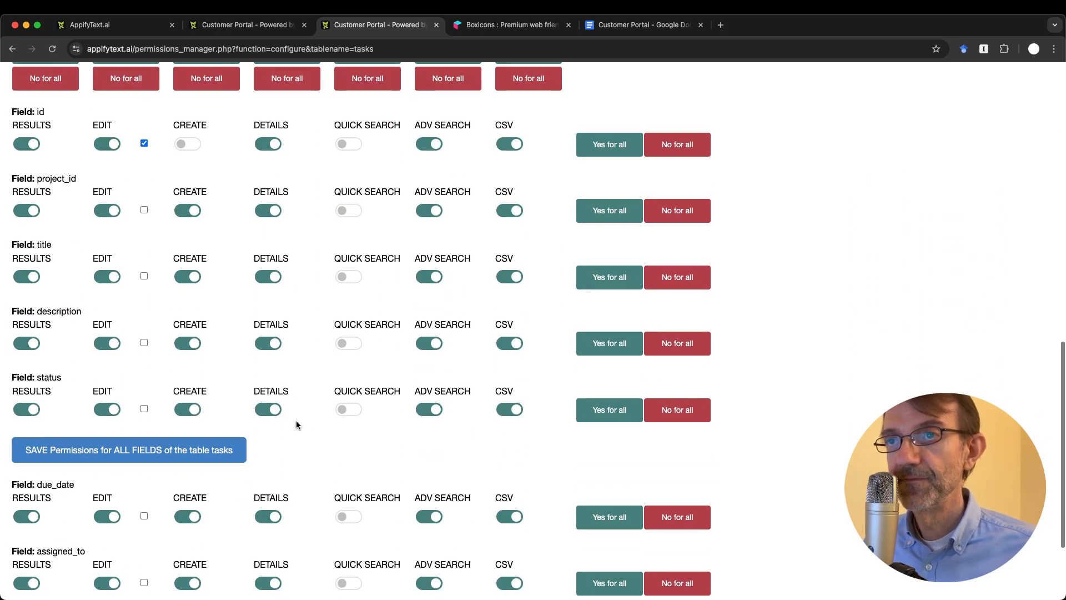
click(144, 210)
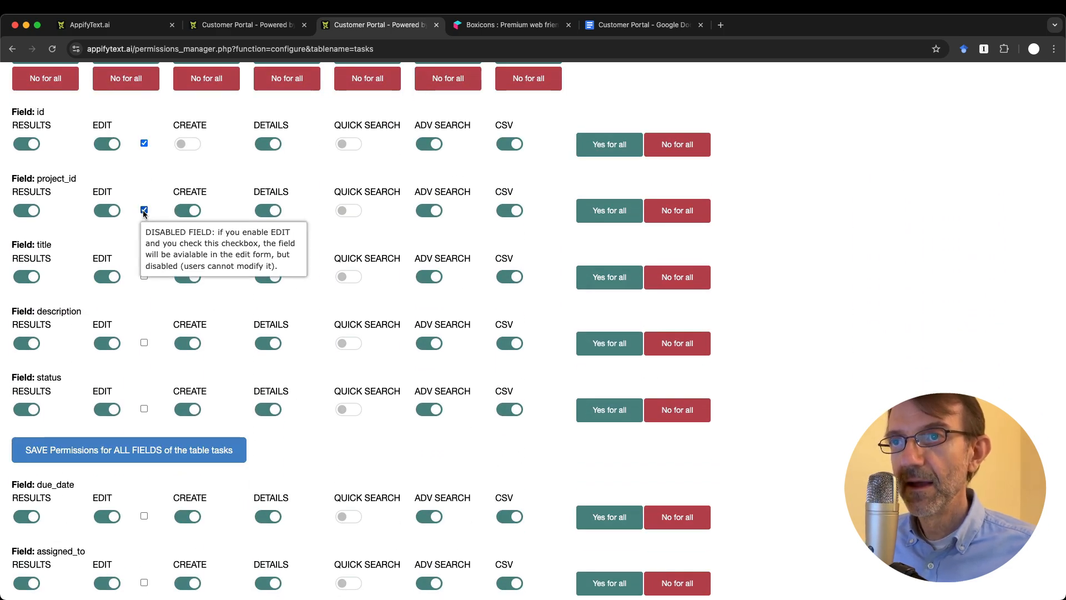
click(144, 276)
click(145, 342)
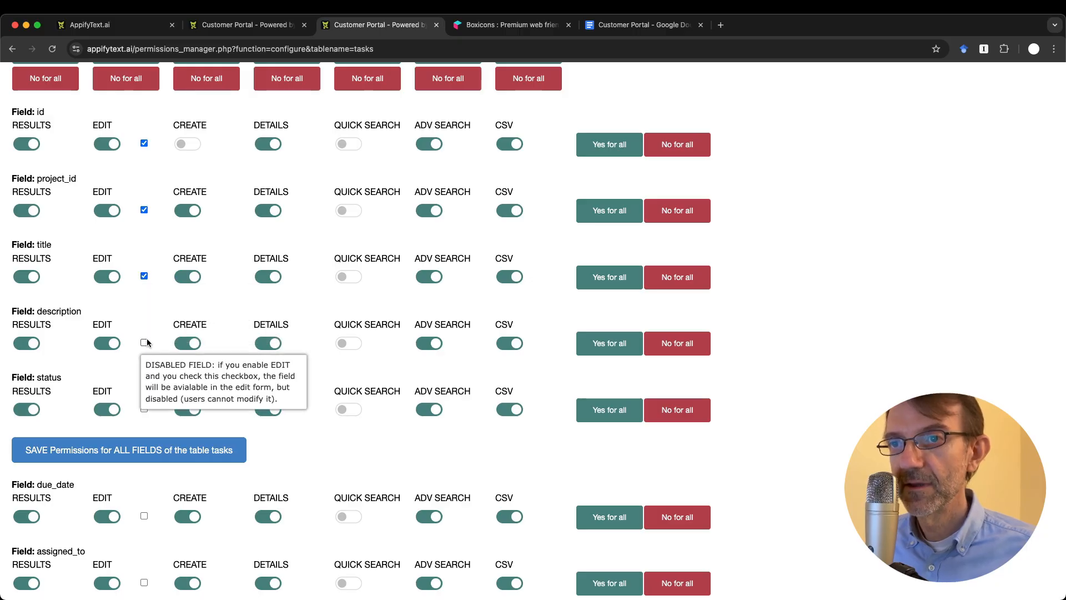
scroll(155, 415, down, 2)
click(144, 384)
click(143, 452)
click(106, 496)
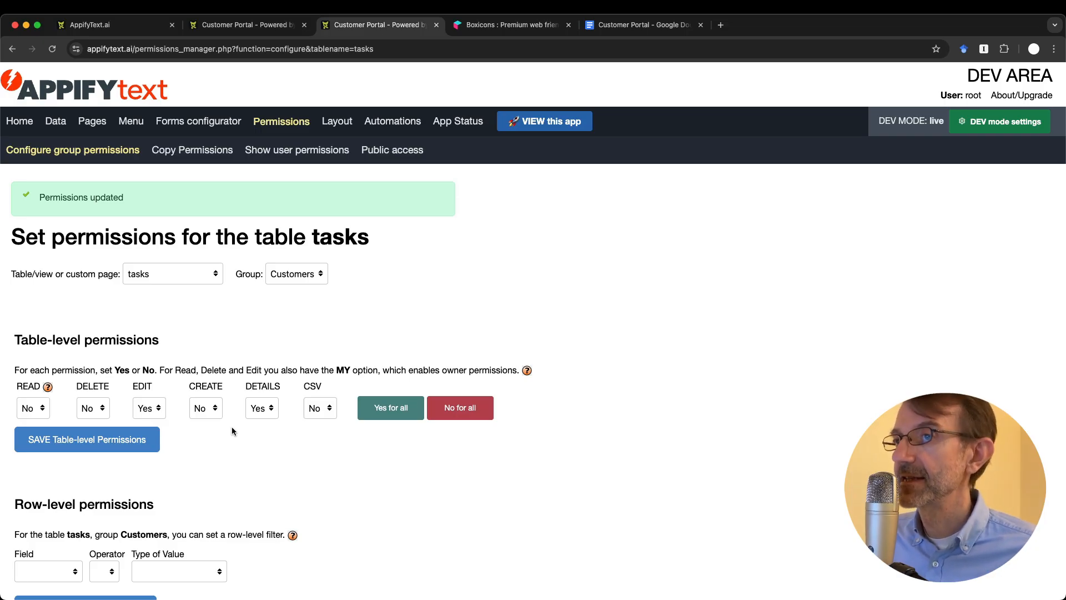
Step: Review the tasks permissions page and save the table-level permissions again
scroll(232, 426, down, 10)
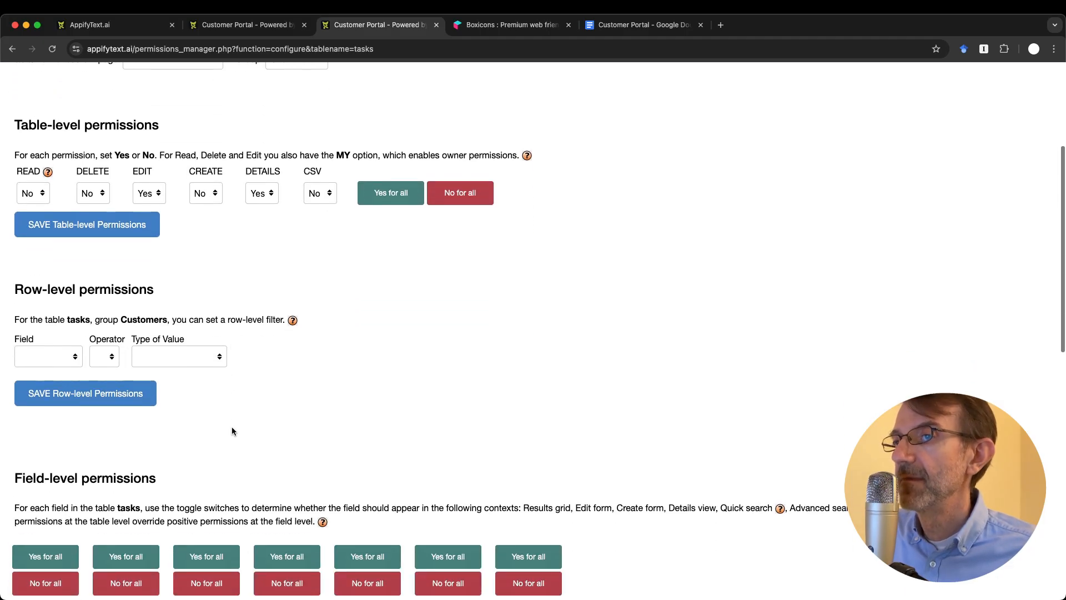
scroll(232, 432, down, 2)
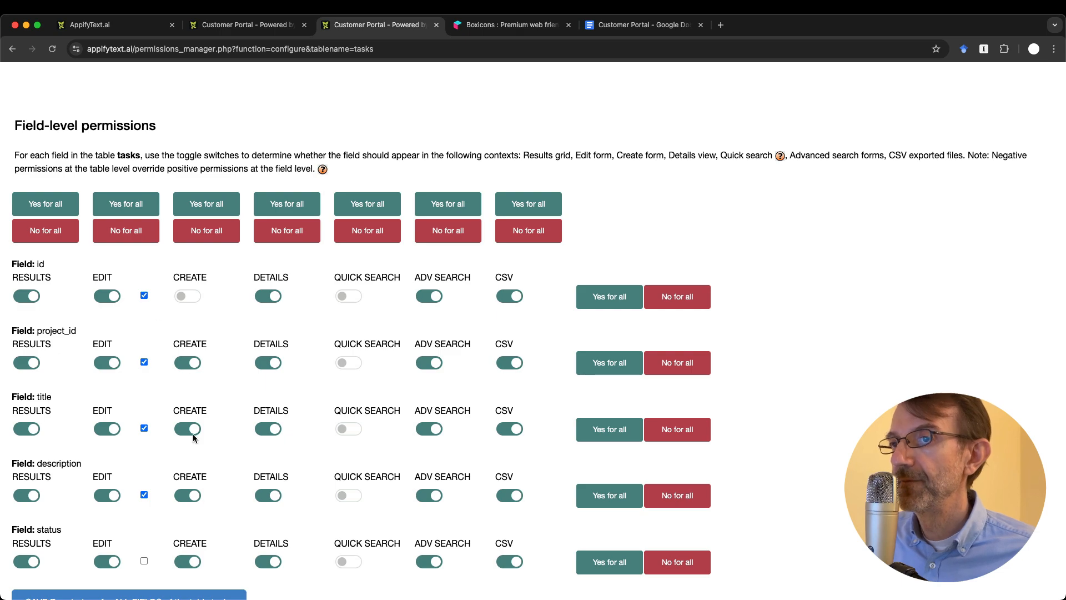
scroll(193, 471, down, 1)
scroll(193, 470, down, 3)
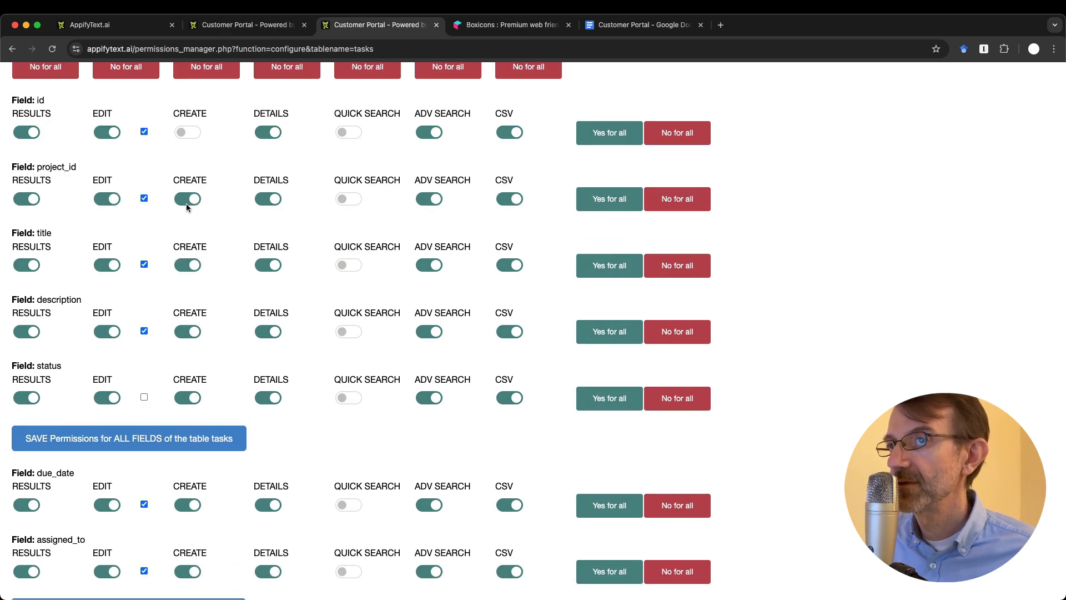
scroll(172, 422, down, 3)
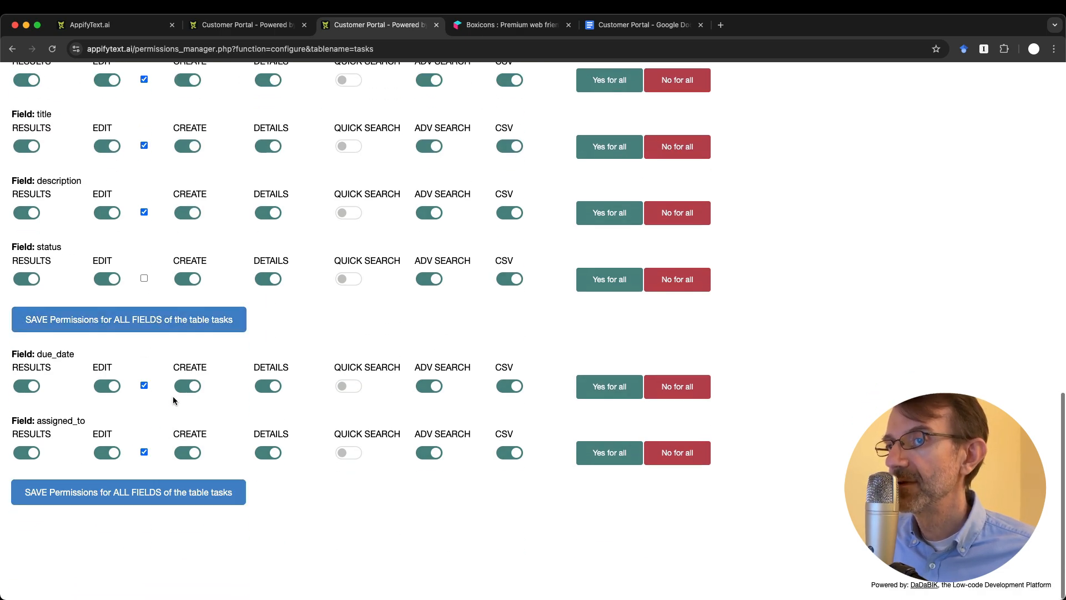
scroll(189, 260, up, 15)
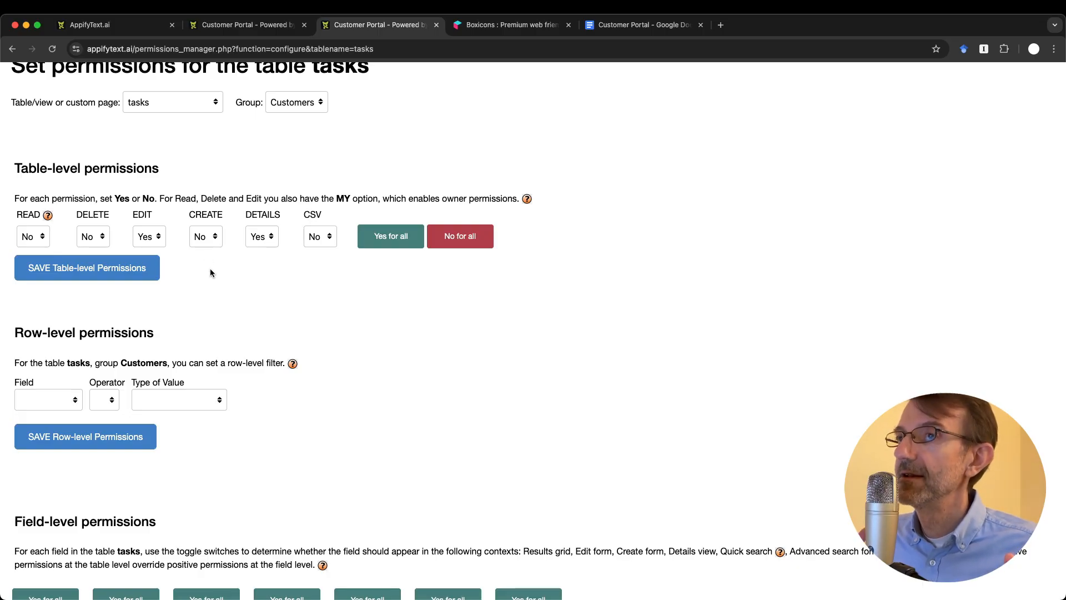
scroll(210, 268, down, 10)
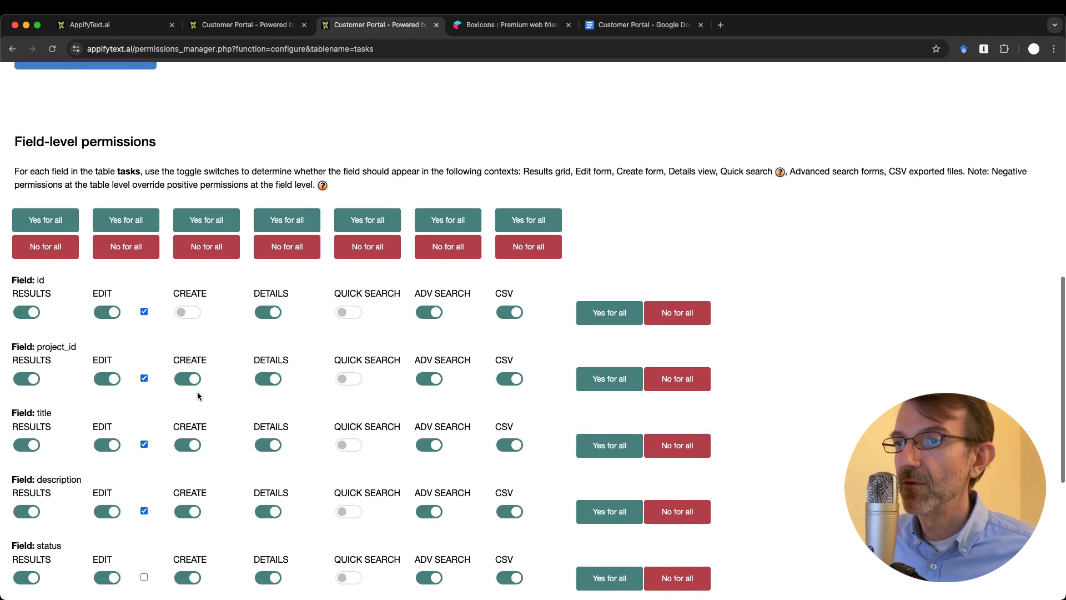
scroll(192, 469, up, 10)
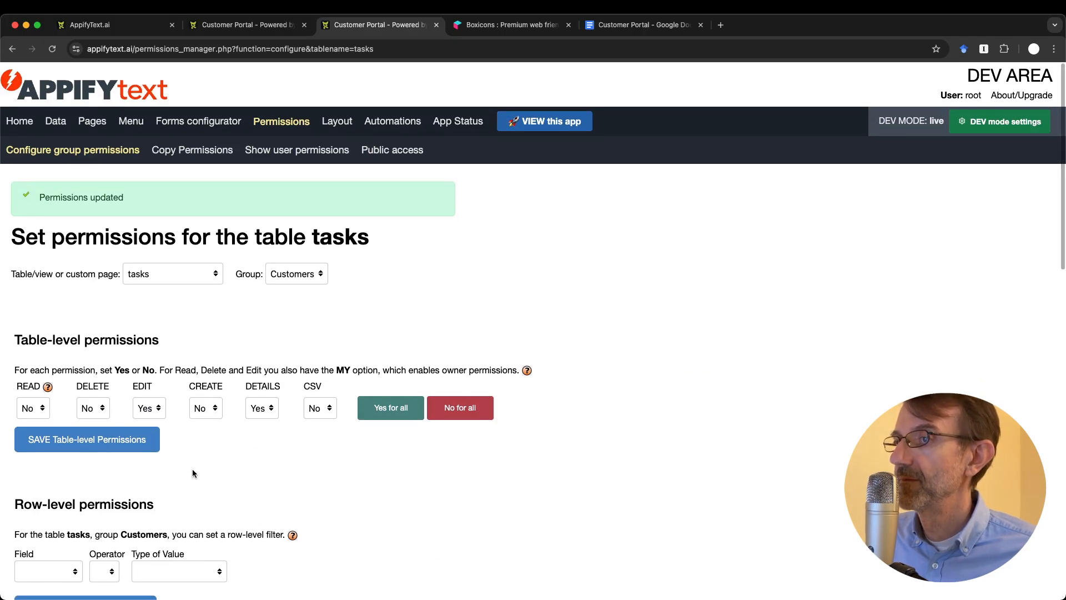
click(106, 443)
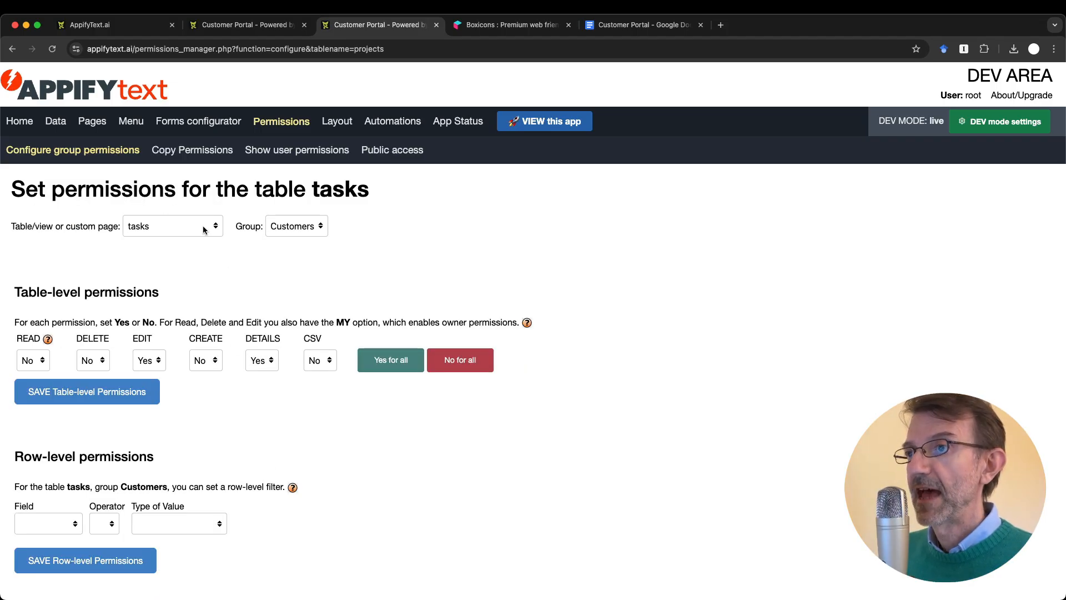
Step: For the projects table, set Customers' DELETE, EDIT, CREATE and CSV to No and save
click(177, 229)
click(166, 196)
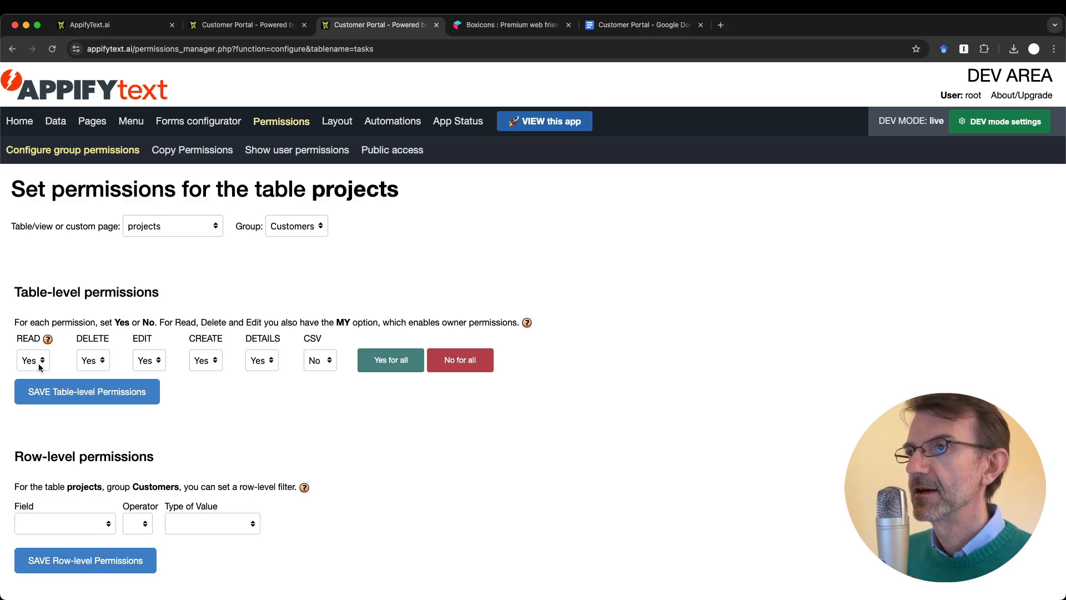
click(87, 365)
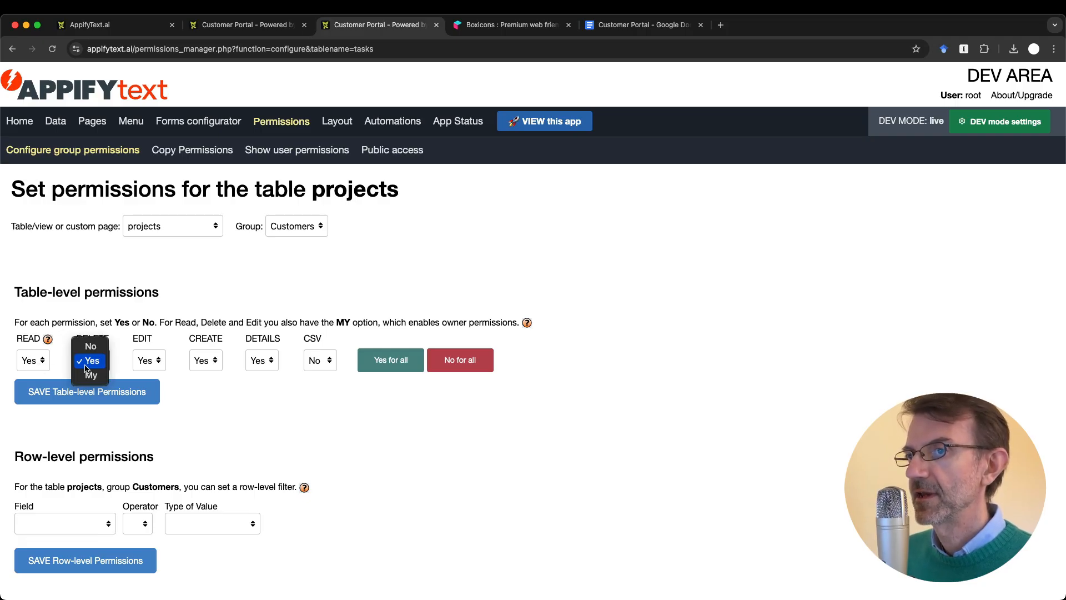
click(89, 345)
click(151, 362)
click(146, 347)
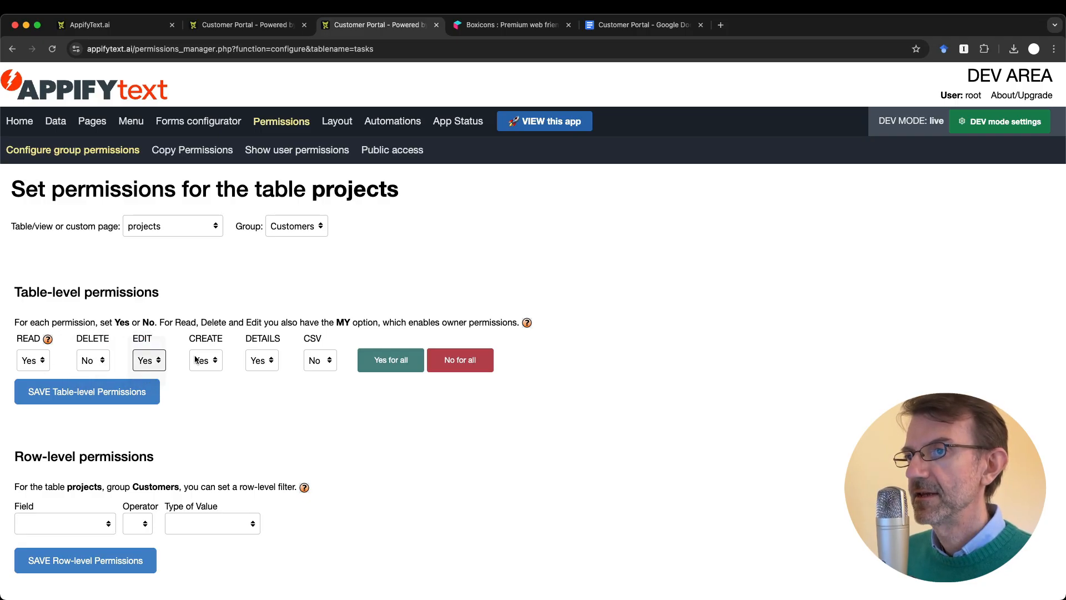
click(203, 361)
click(206, 350)
click(323, 362)
click(320, 364)
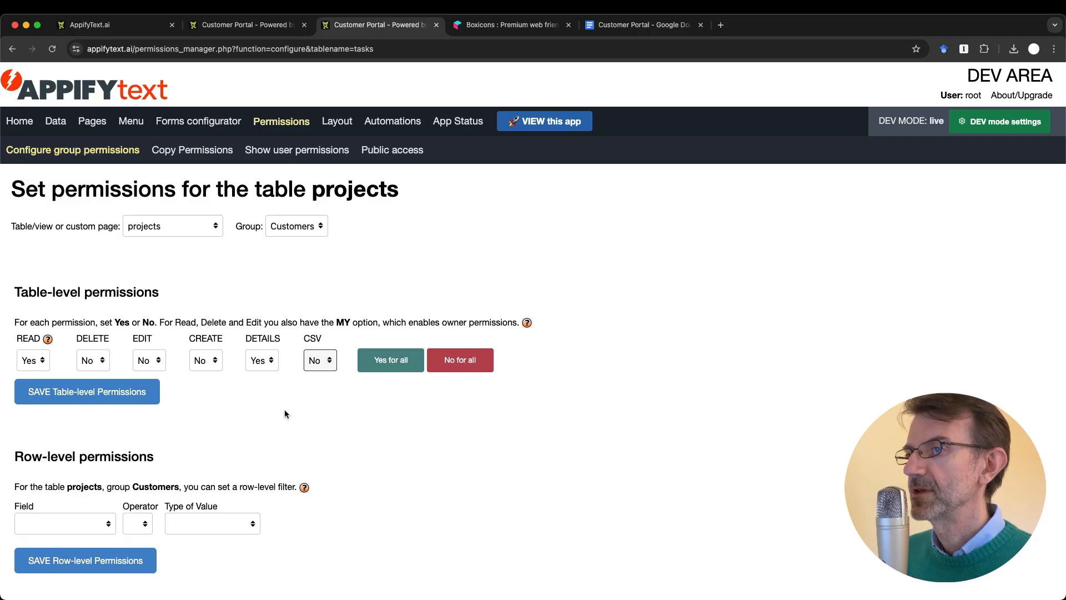
click(131, 393)
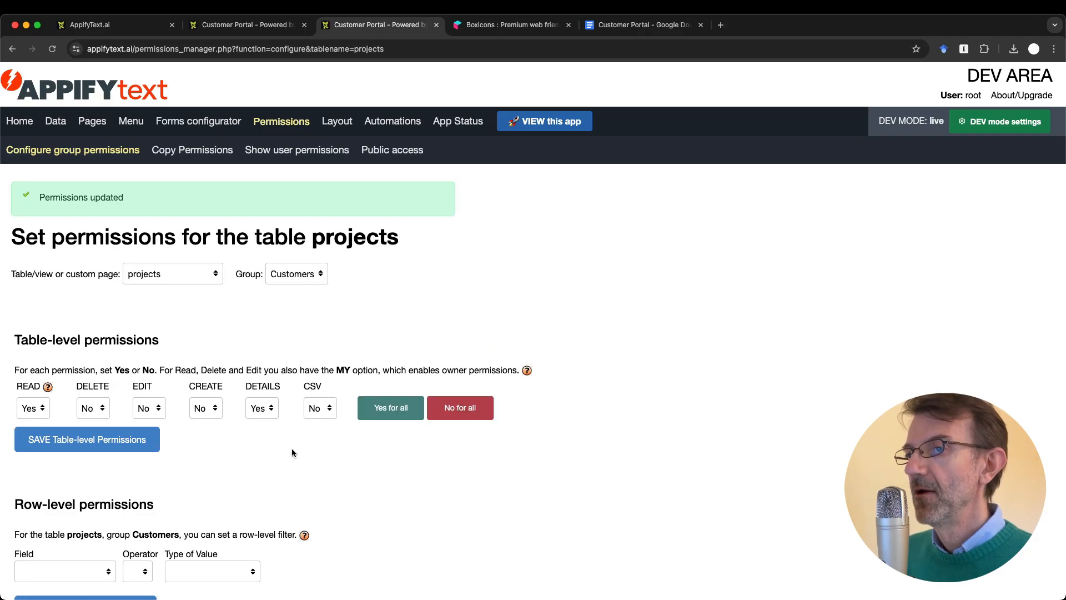
Step: Add a projects row filter customer_username = Current user's username_user and save it
scroll(291, 452, down, 3)
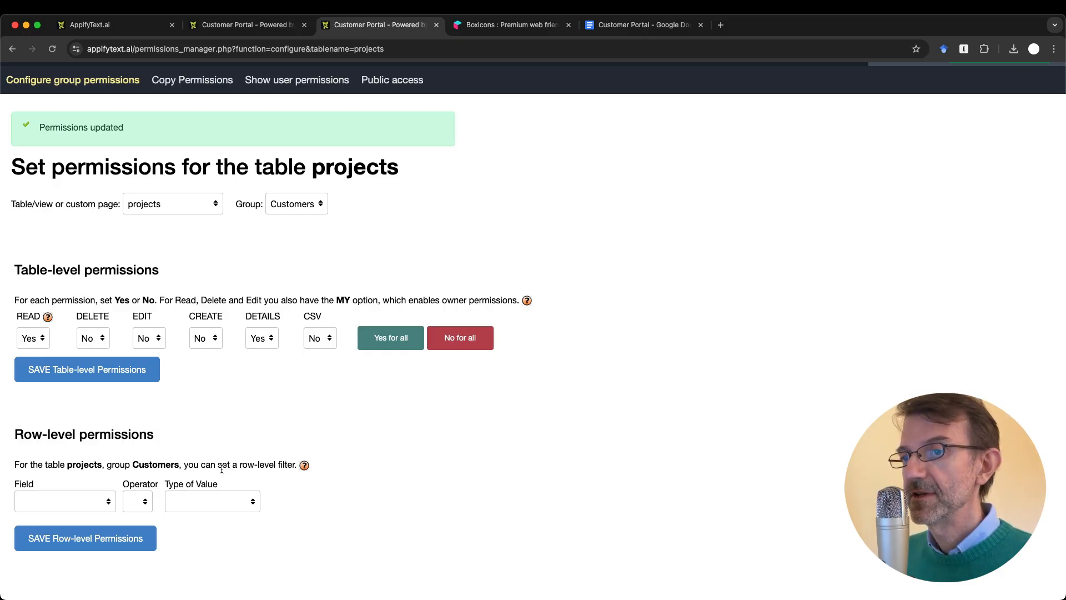
click(66, 500)
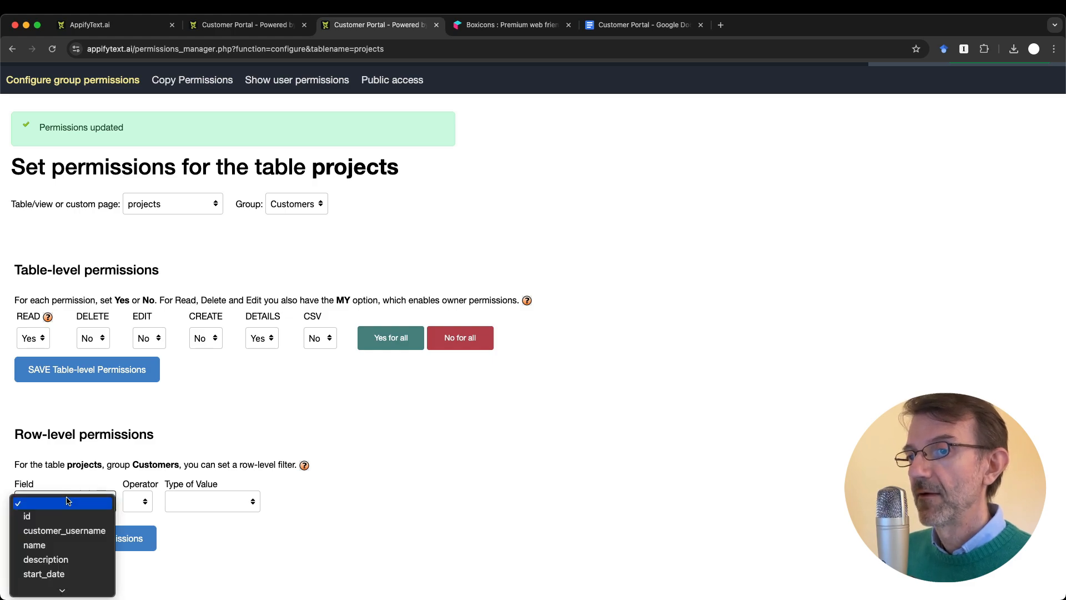
click(68, 515)
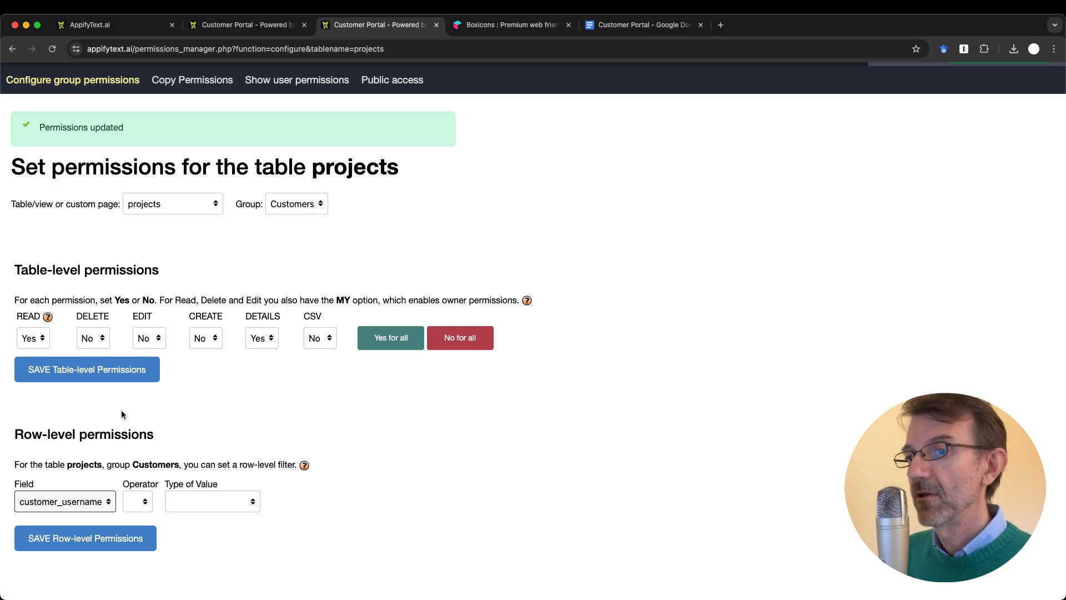
click(143, 501)
click(141, 522)
click(205, 503)
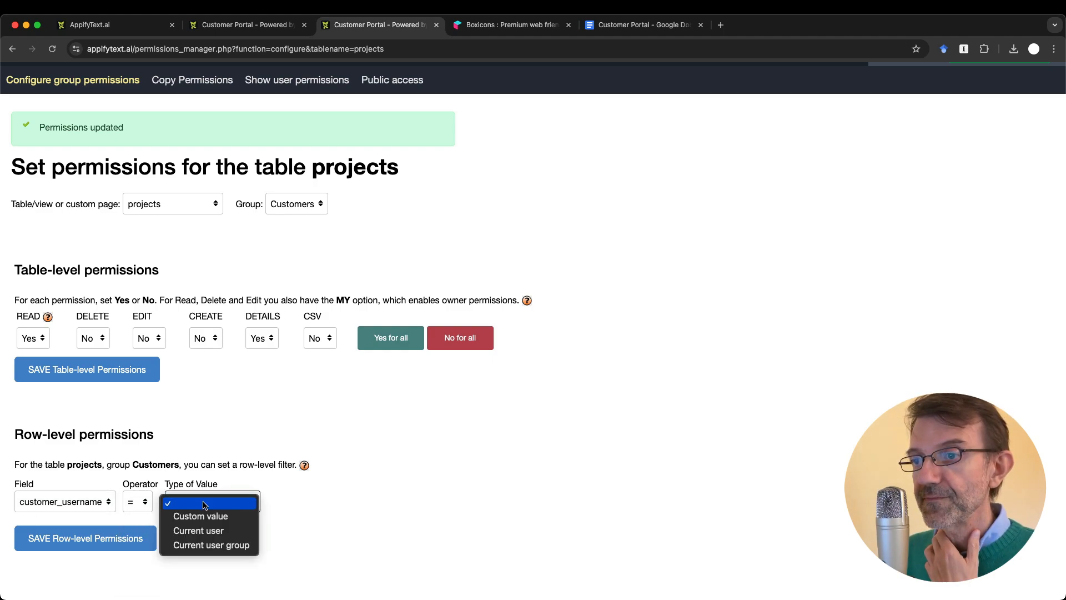
click(221, 531)
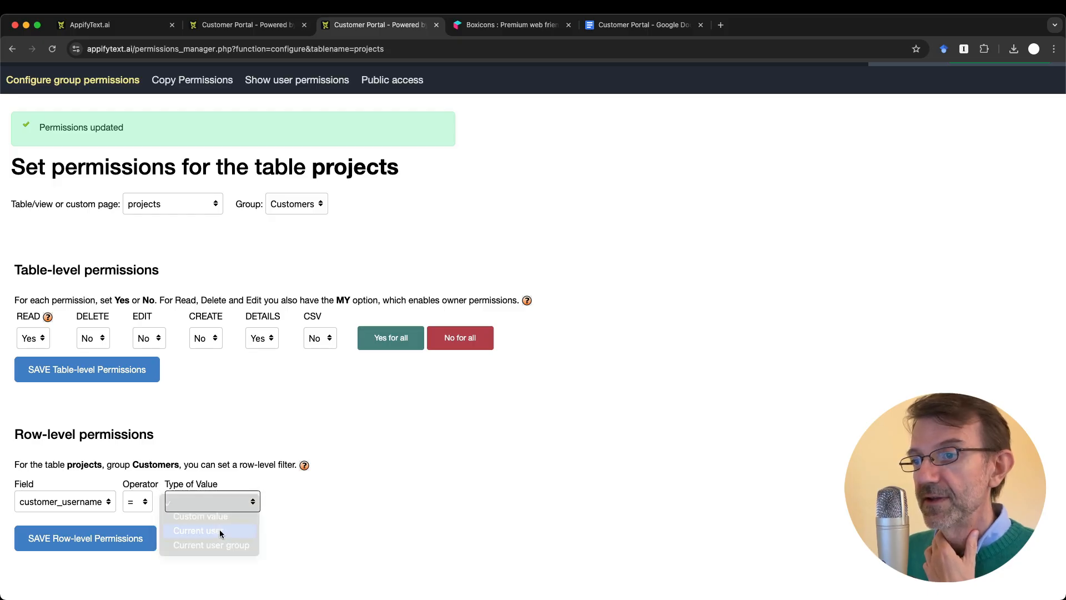
click(318, 500)
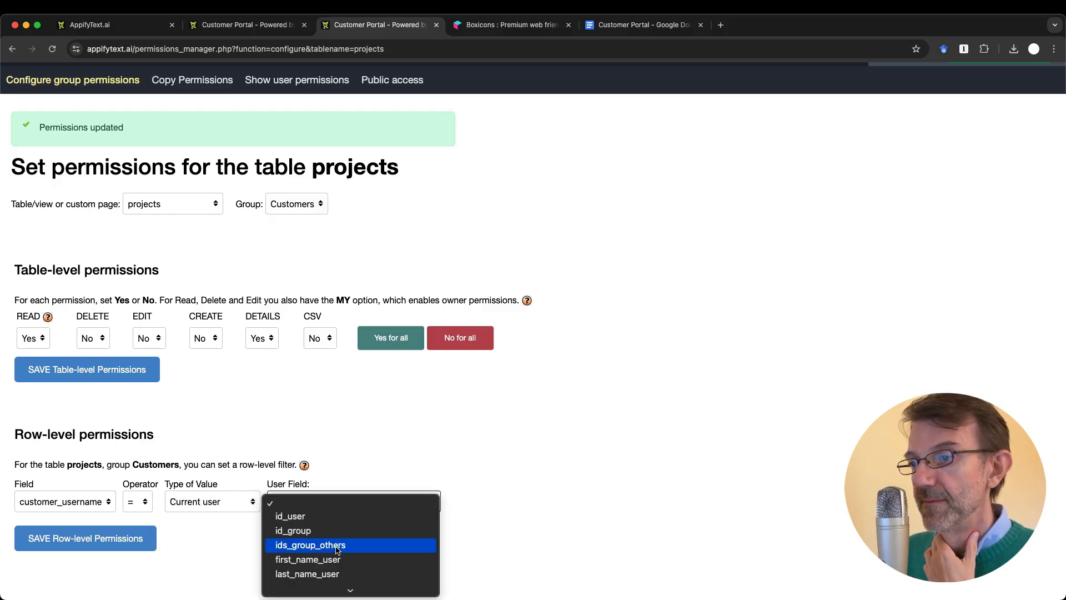
click(318, 545)
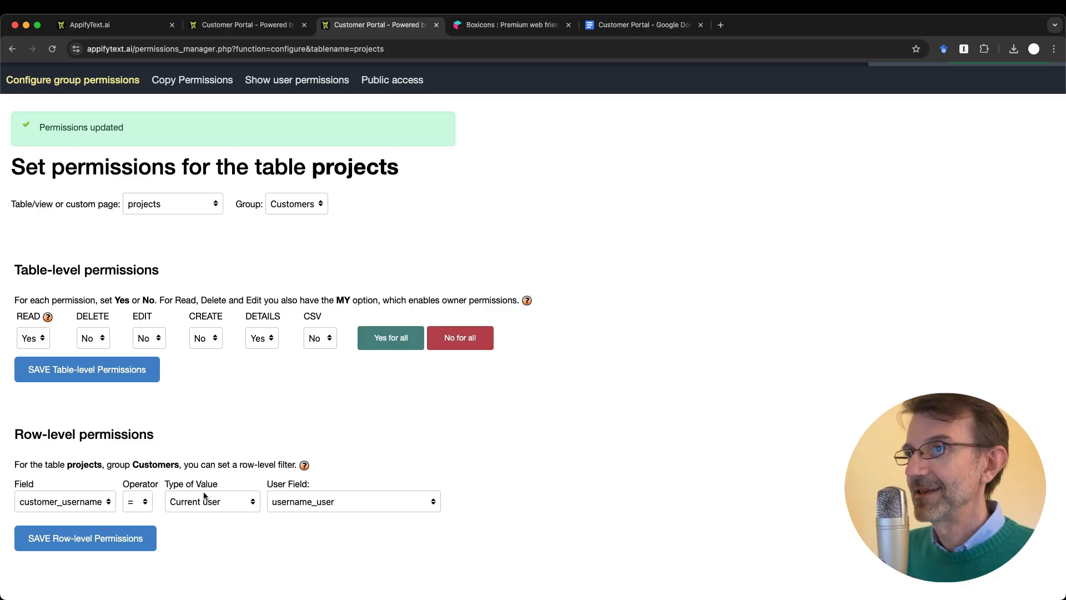
click(142, 540)
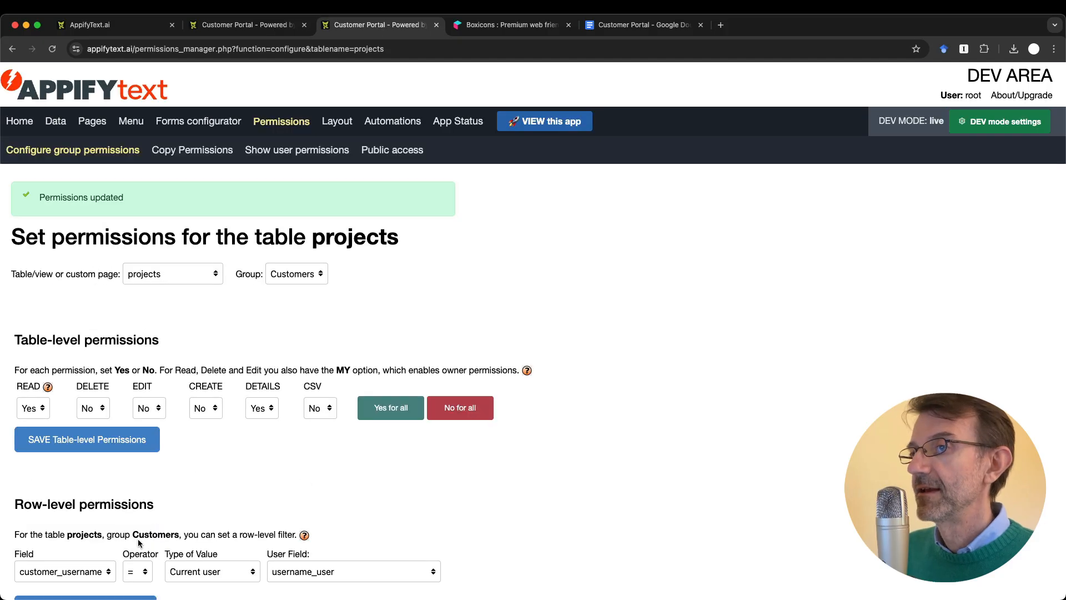
scroll(139, 543, down, 3)
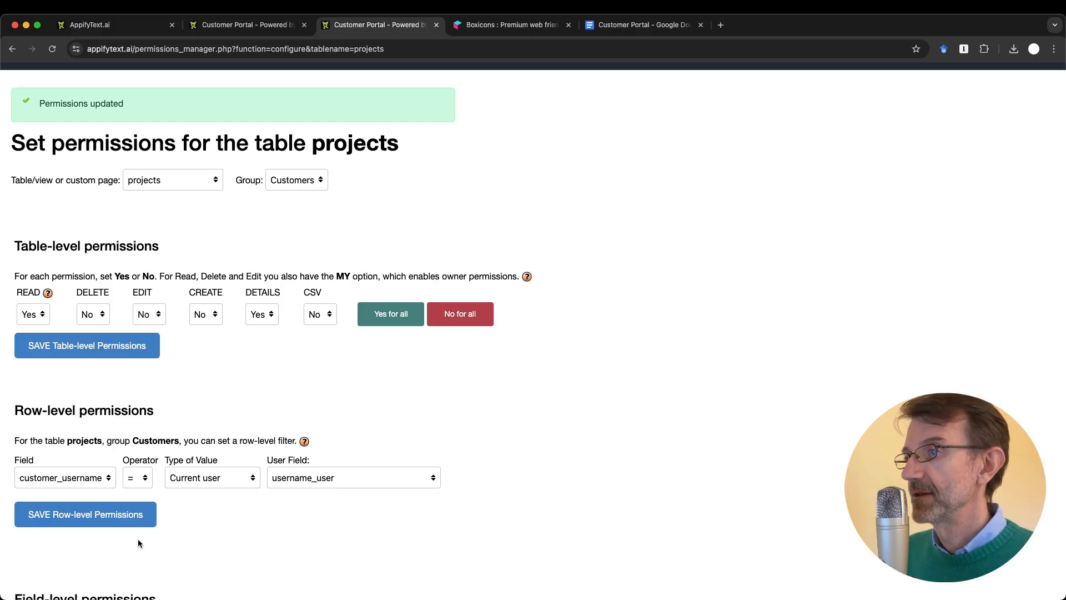
scroll(585, 360, up, 3)
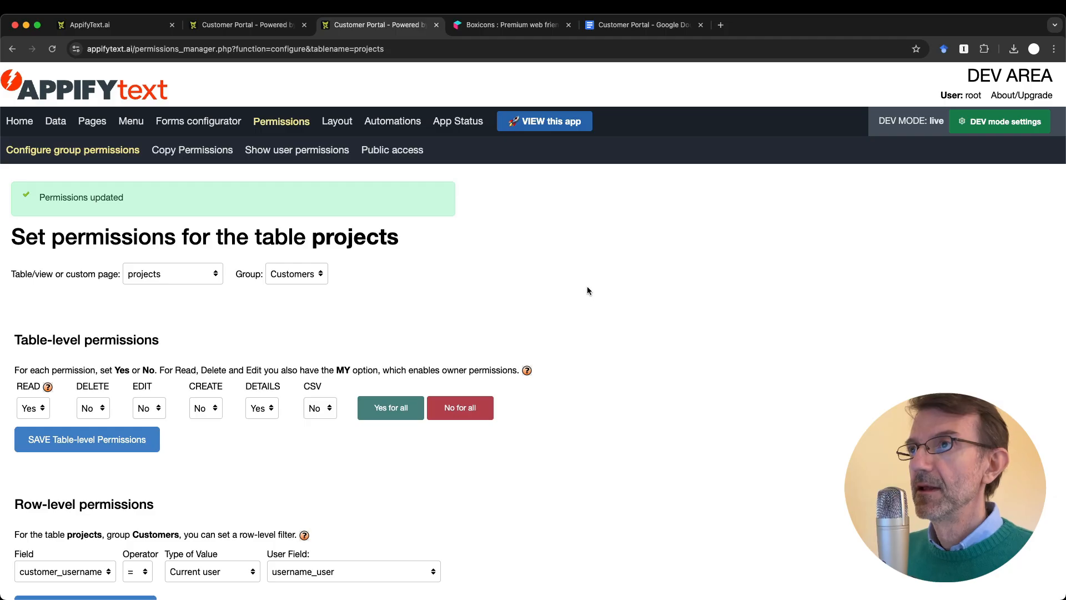
Step: In the portal, look over the Projects list showing all 7 projects
key(ctrl+shift+Tab)
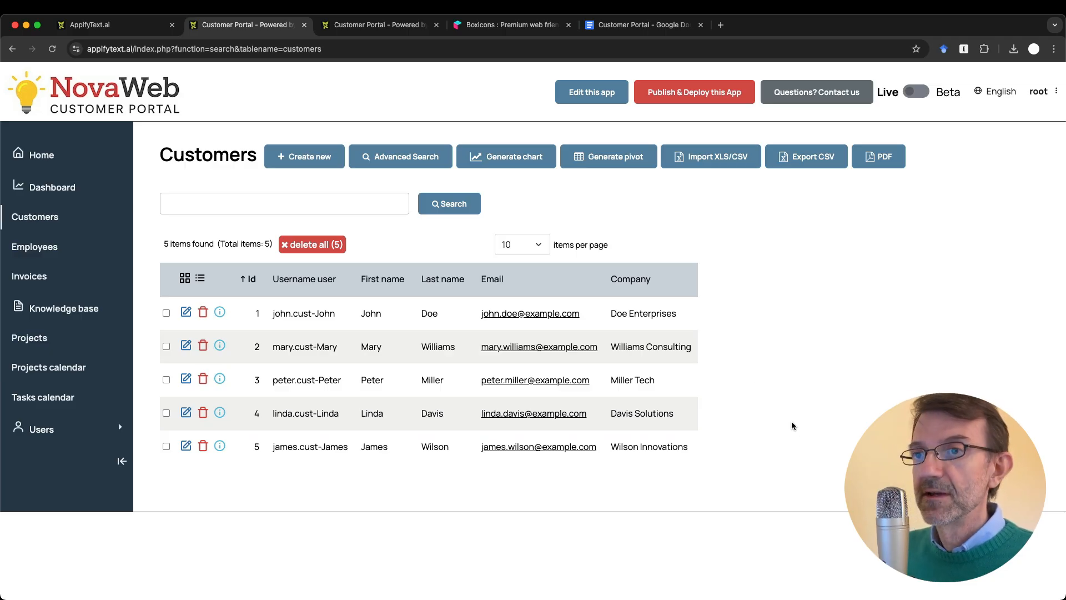
click(47, 339)
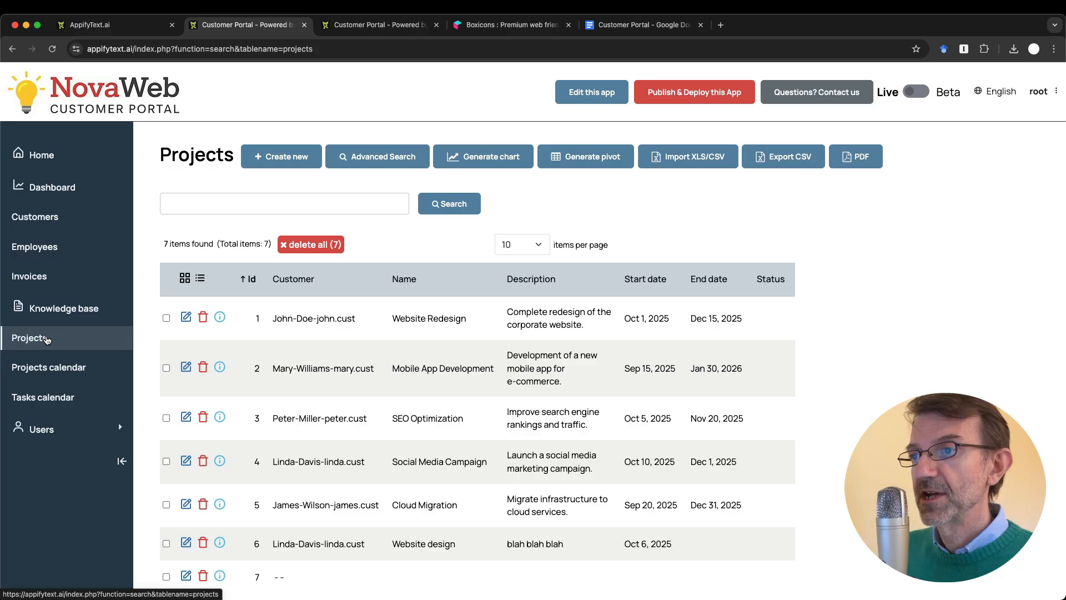
scroll(203, 383, down, 1)
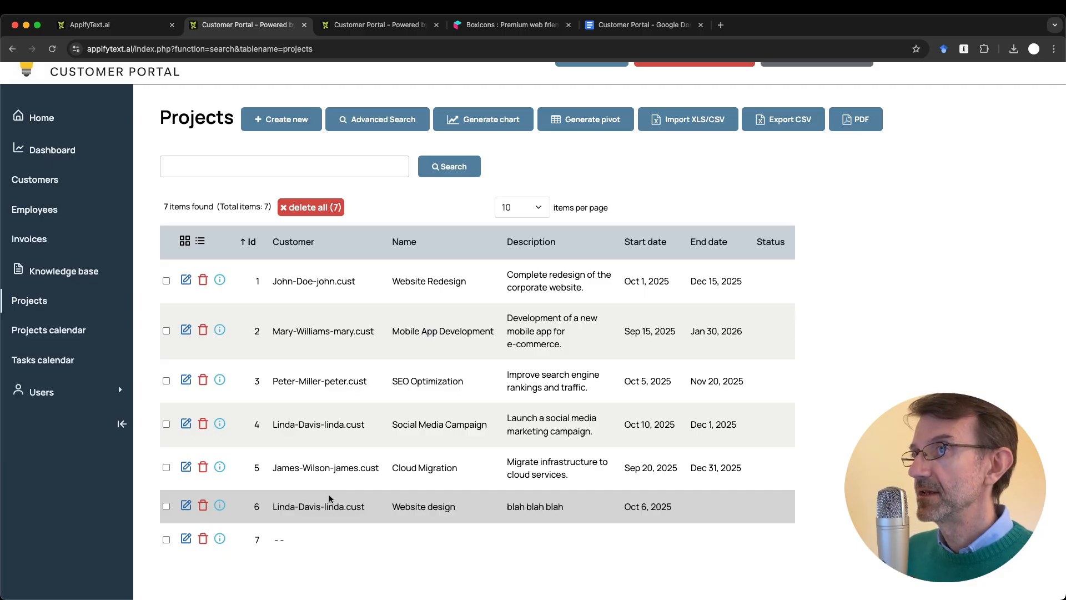
scroll(330, 498, up, 2)
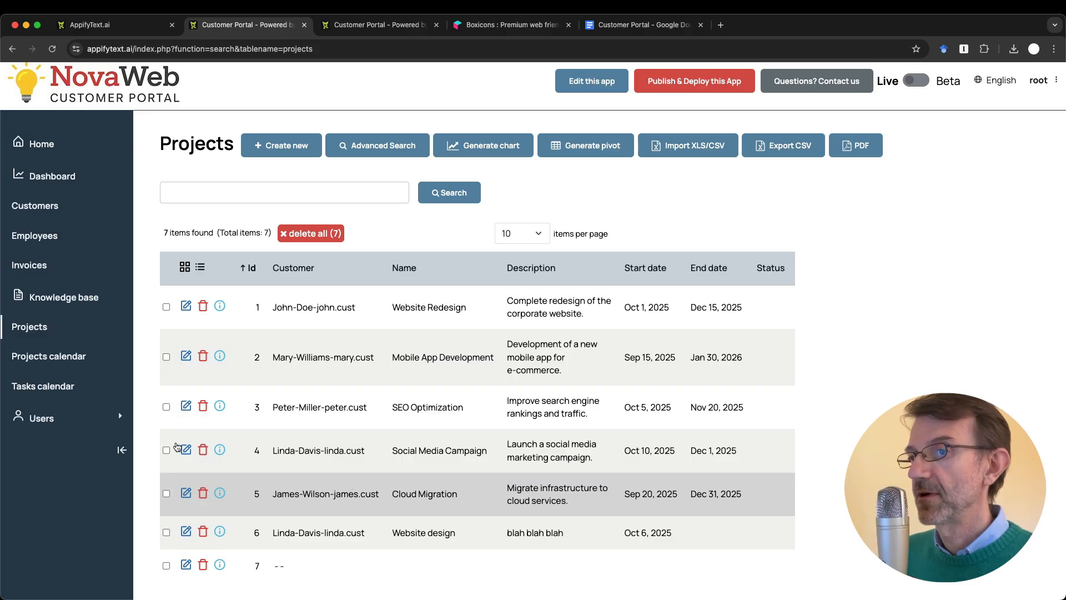
Step: Open the Users > users list of 11 accounts
click(45, 418)
click(35, 447)
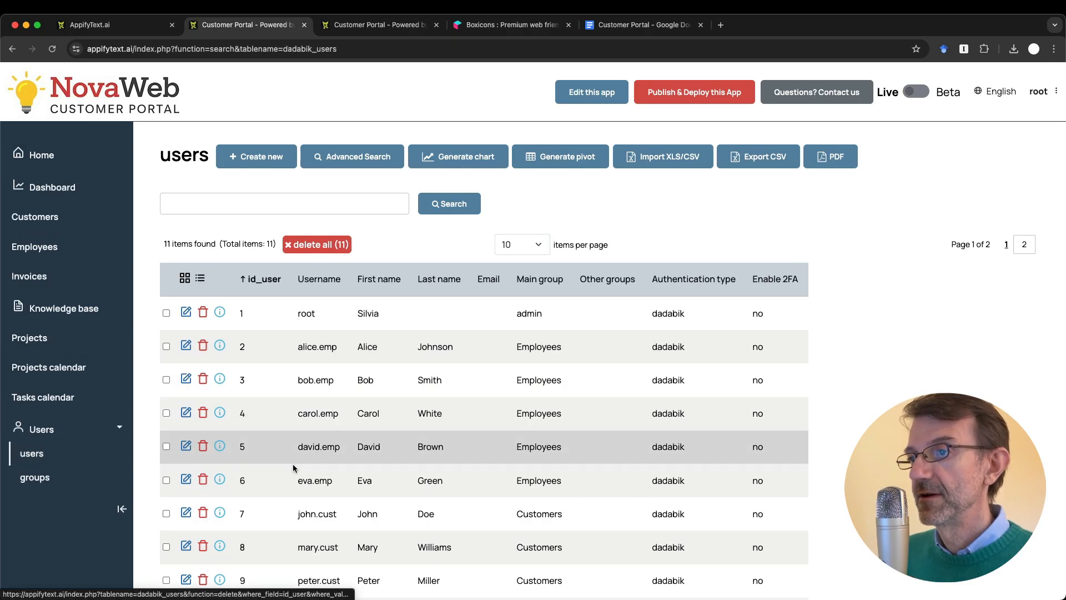
scroll(299, 470, down, 3)
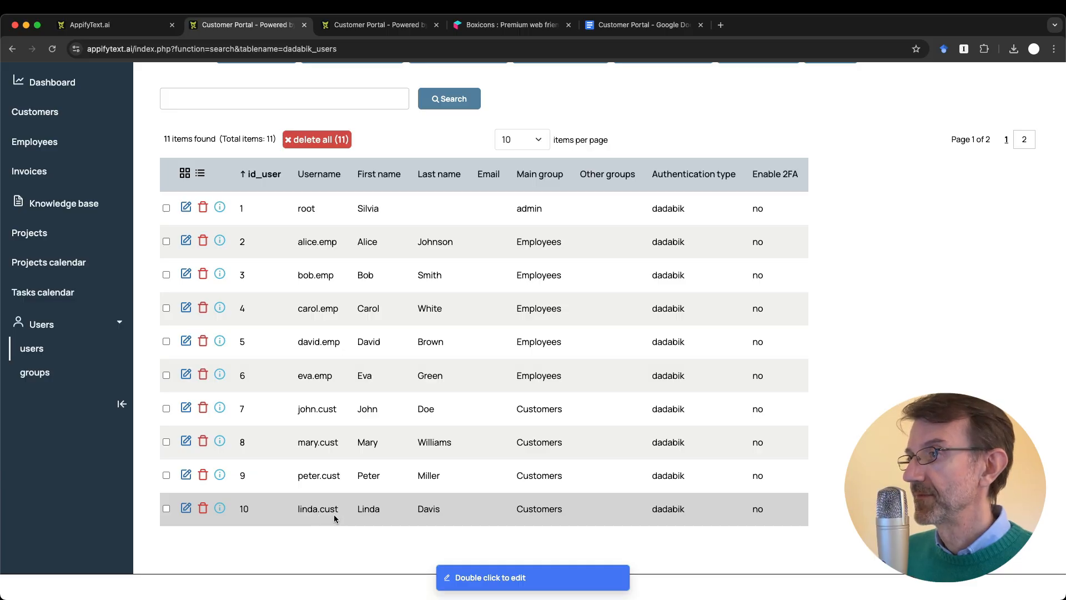
scroll(335, 519, up, 3)
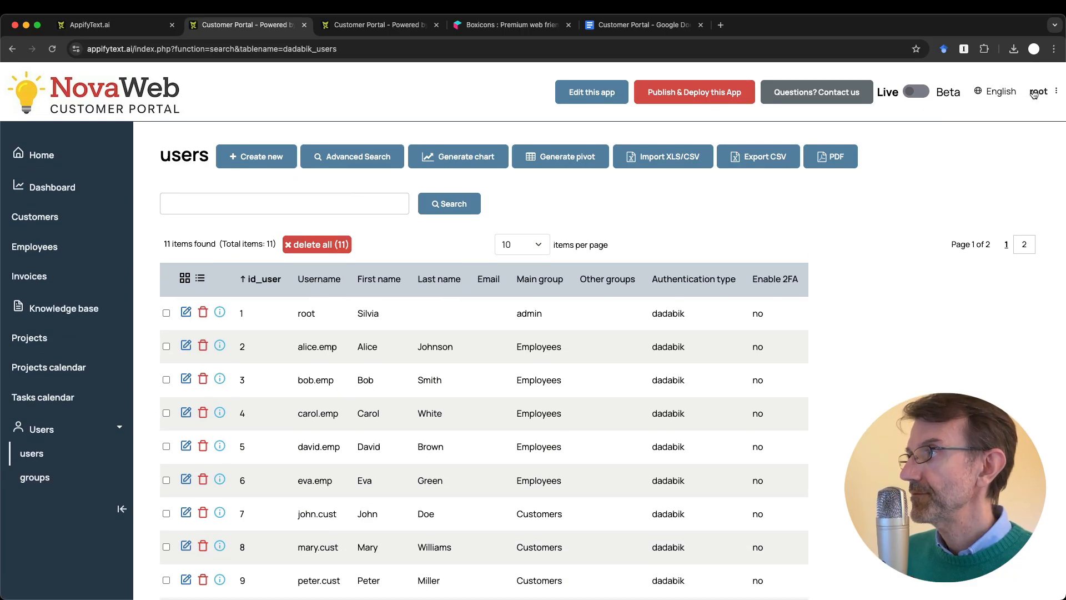
Step: Log out of the admin account and sign in with a customer user's credentials
click(1038, 91)
click(1007, 133)
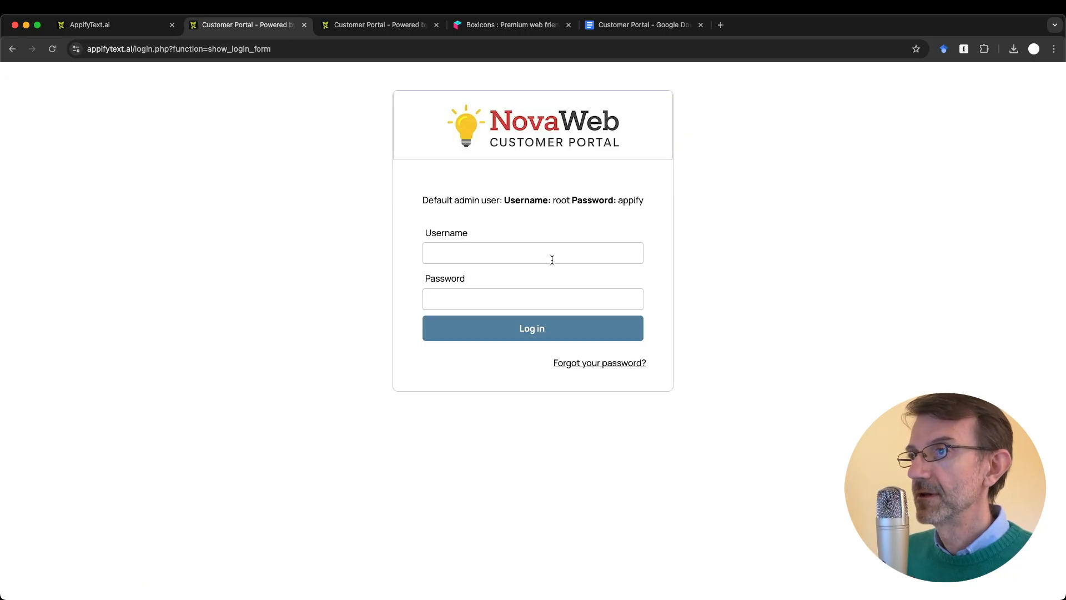
text(linda.cust)
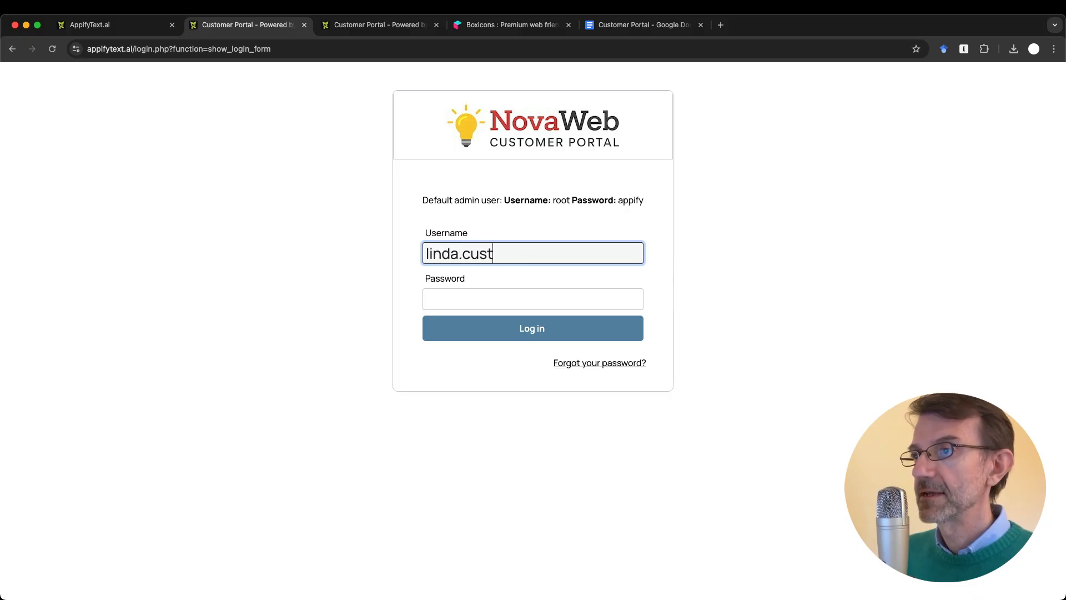
key(Tab)
text(appify)
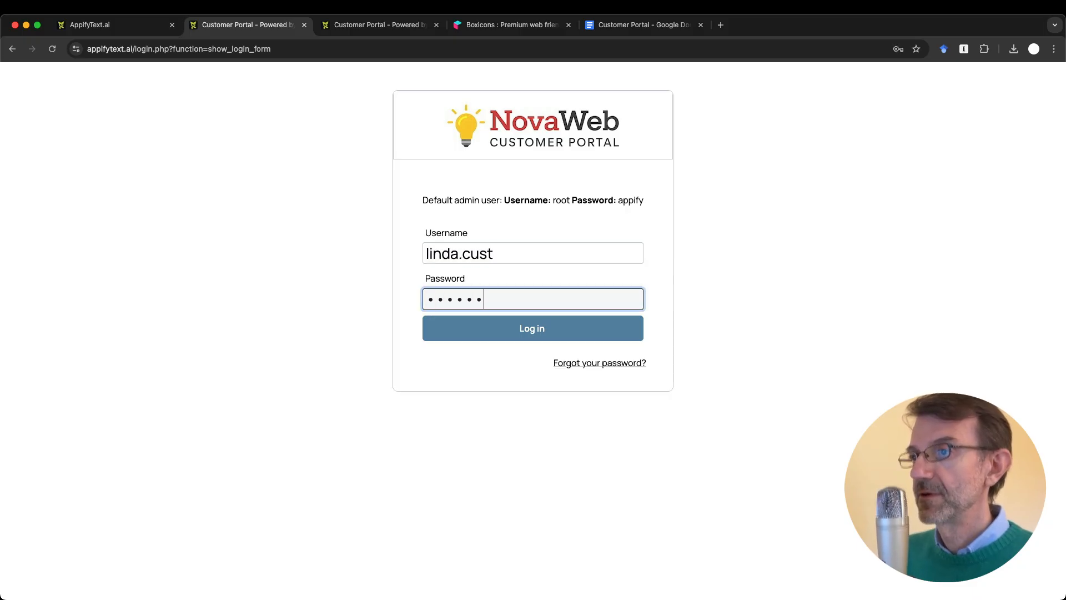
key(Return)
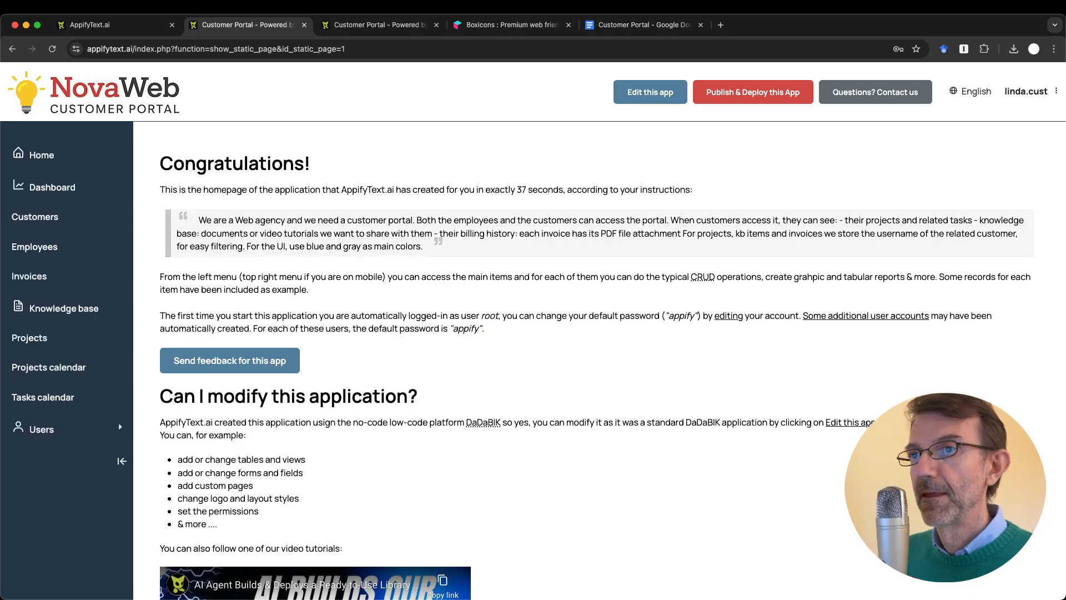
Step: View the customer's Social Media Campaign project details, then the October 2025 Tasks calendar
click(50, 339)
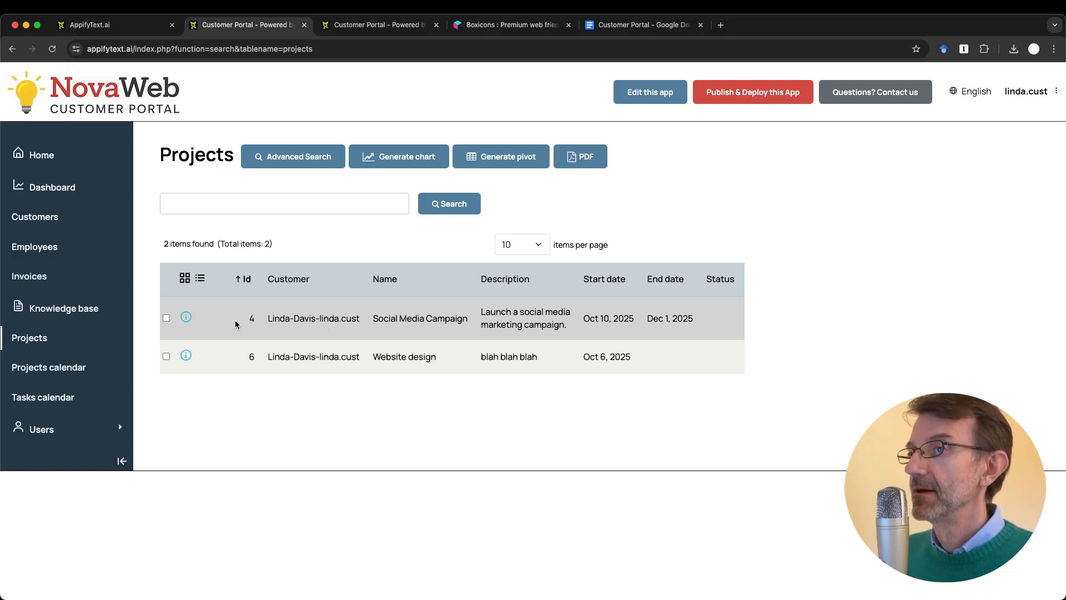
click(186, 317)
scroll(309, 384, up, 1)
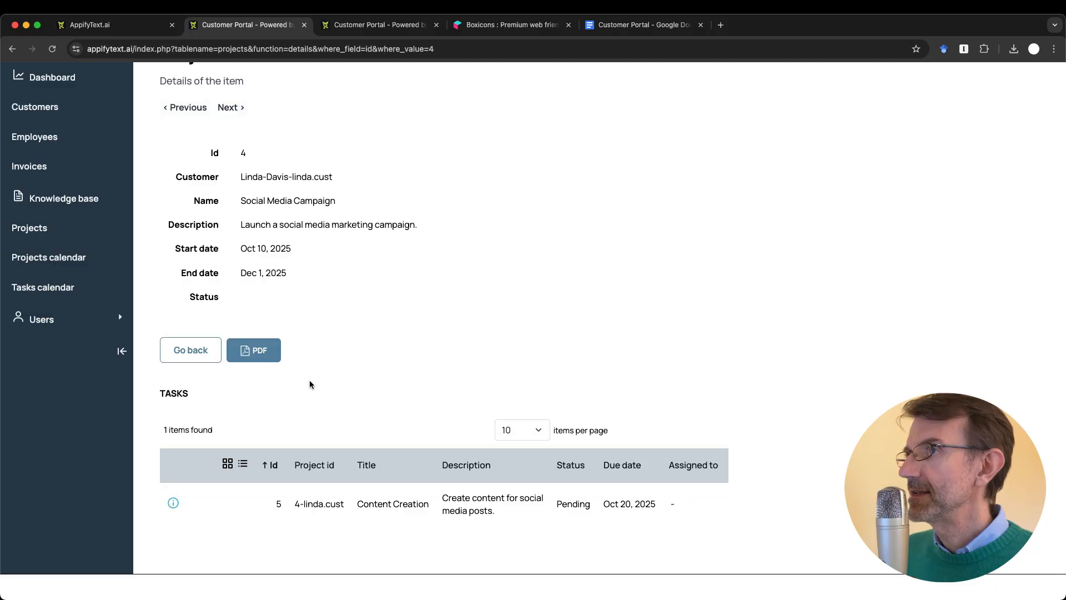
scroll(310, 384, up, 4)
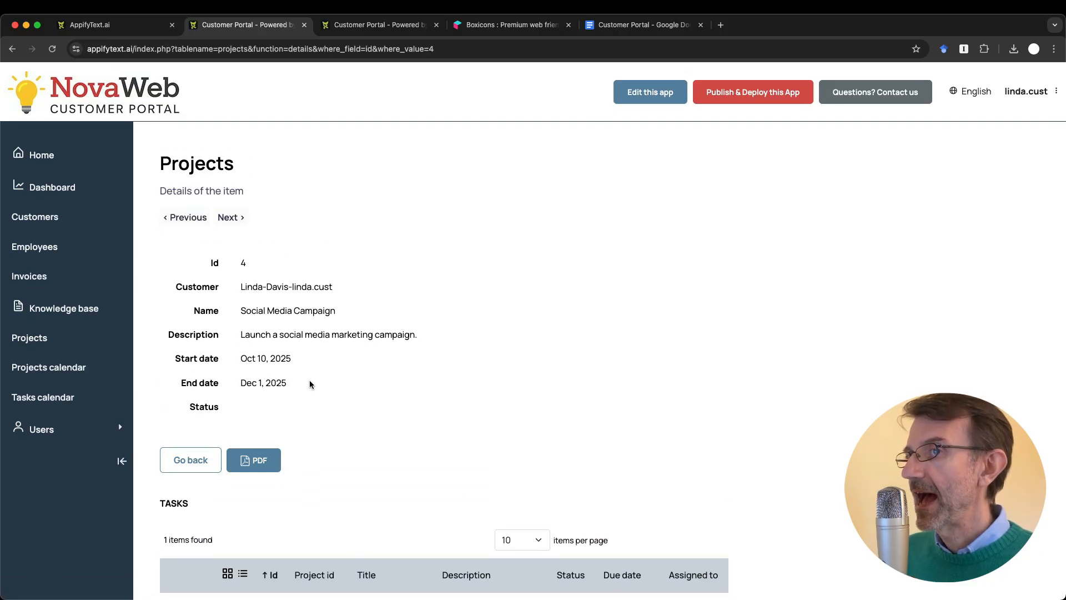
scroll(309, 384, down, 3)
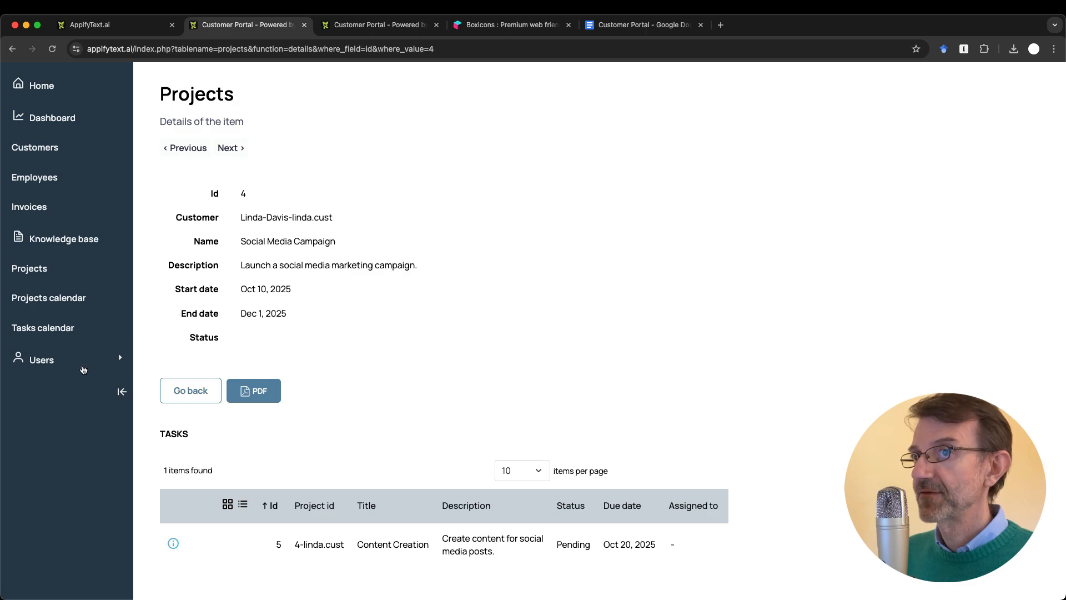
scroll(452, 355, up, 1)
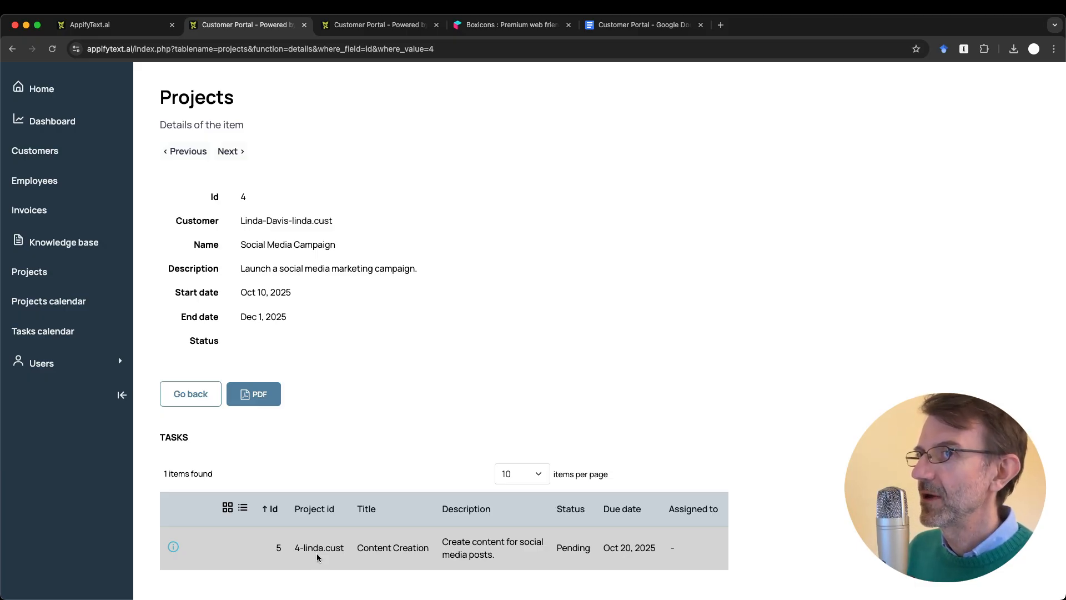
click(73, 341)
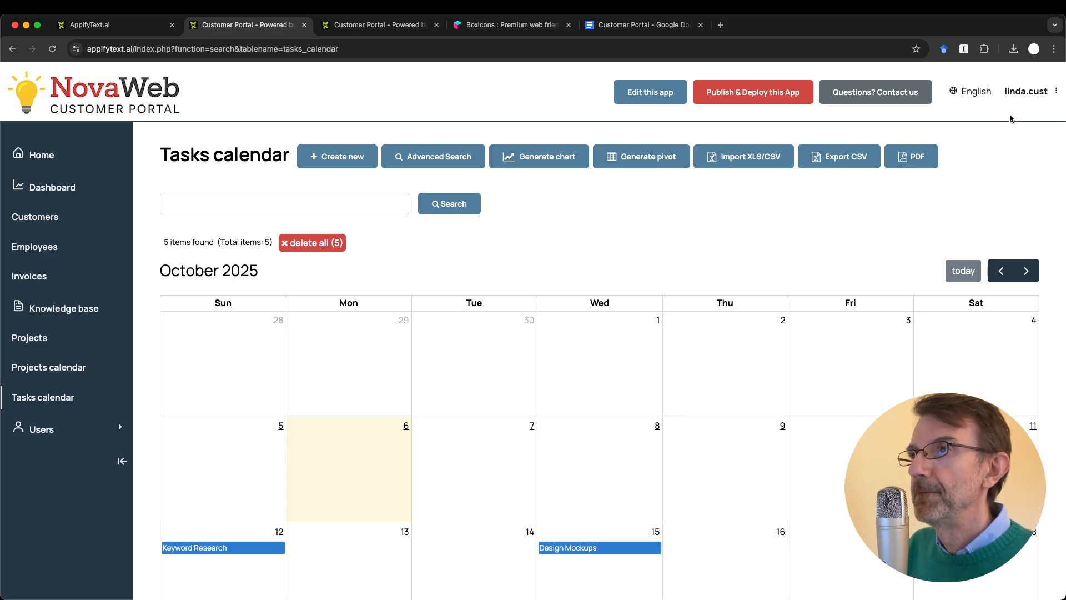
click(1021, 93)
Step: Log out of the customer account and sign back in as root
click(1009, 137)
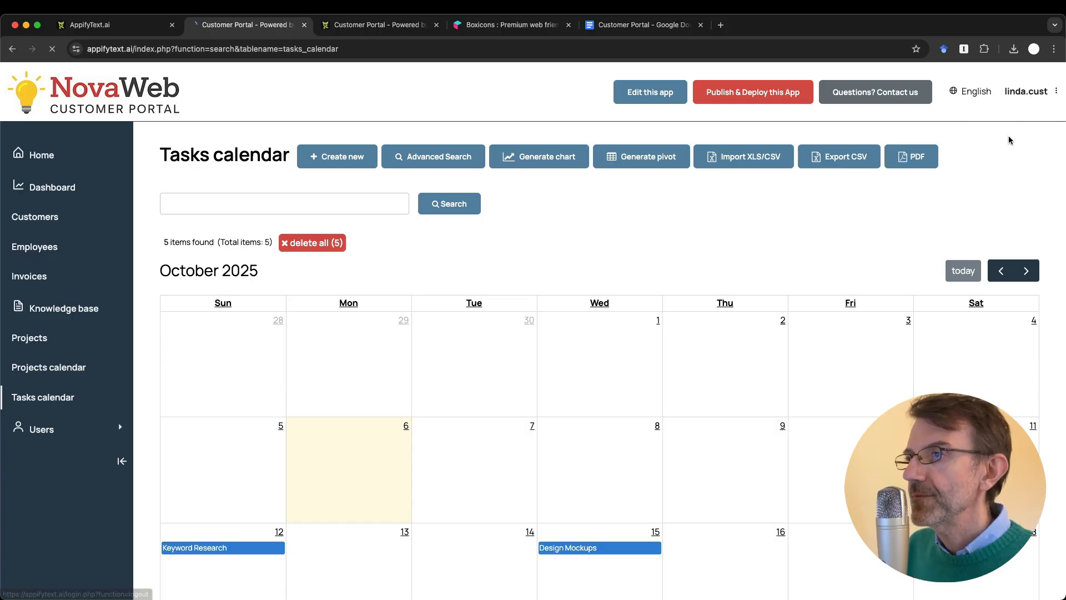
click(480, 246)
text(root)
key(Tab)
text(appify)
key(Return)
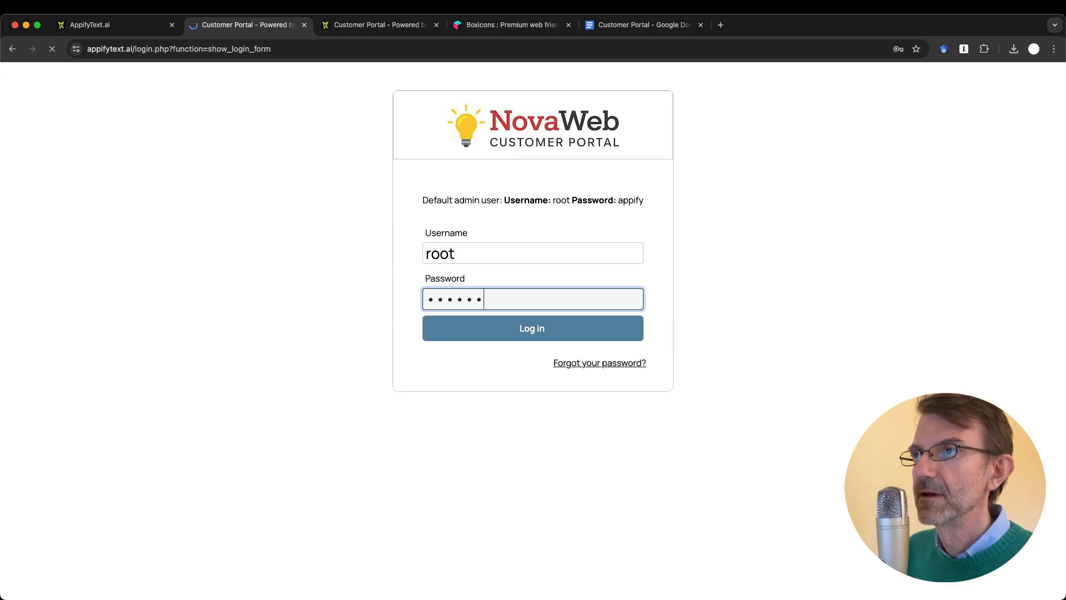
Step: Switch the permissions page's table from projects to dadabik_groups, passing dadabik_users
key(ctrl+Tab)
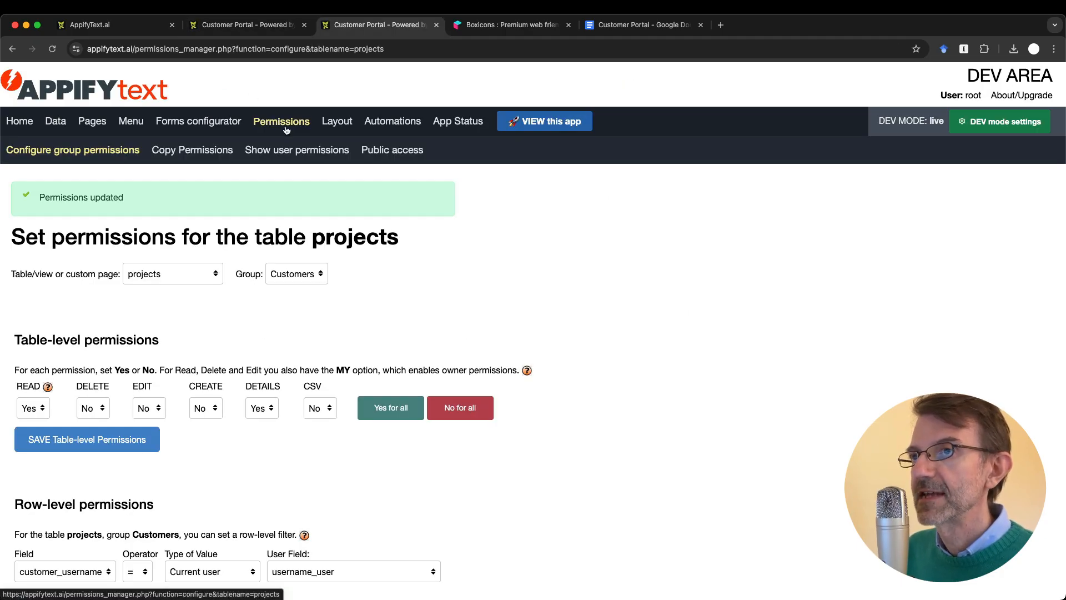
click(180, 277)
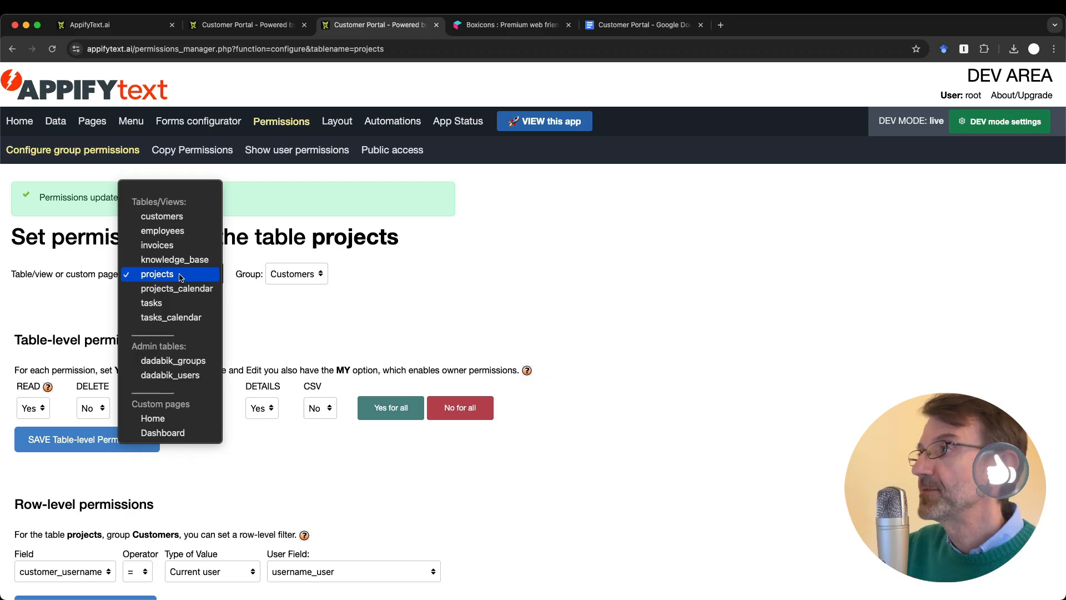
click(180, 277)
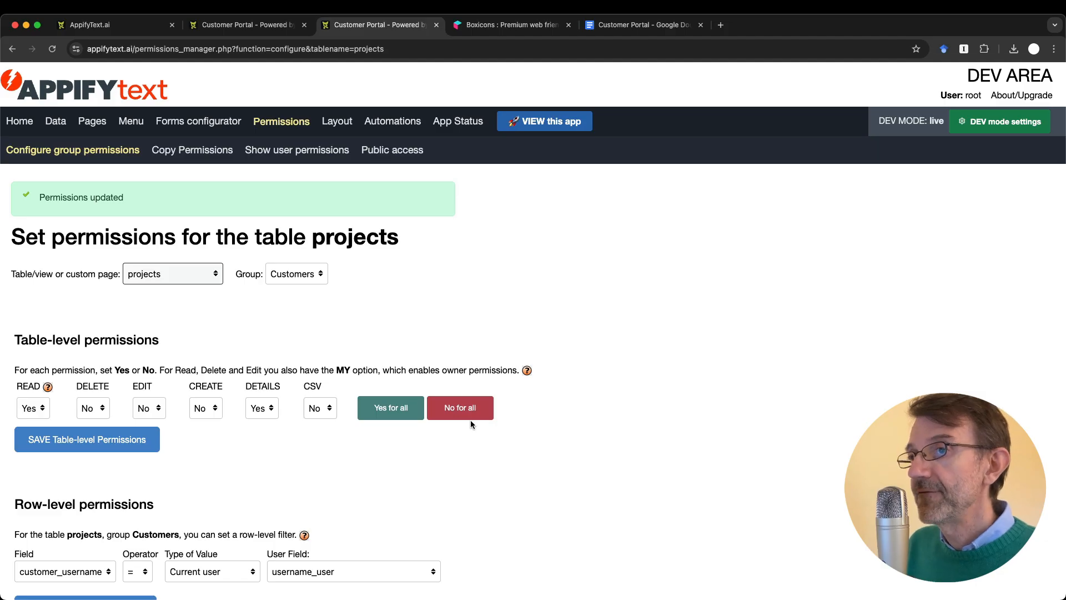
click(183, 275)
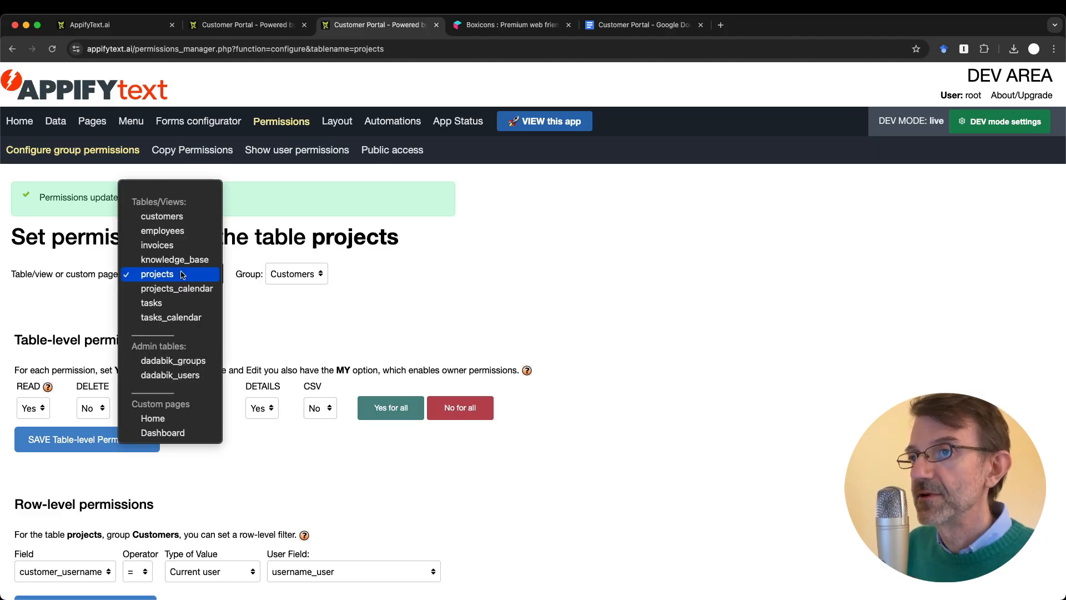
click(177, 374)
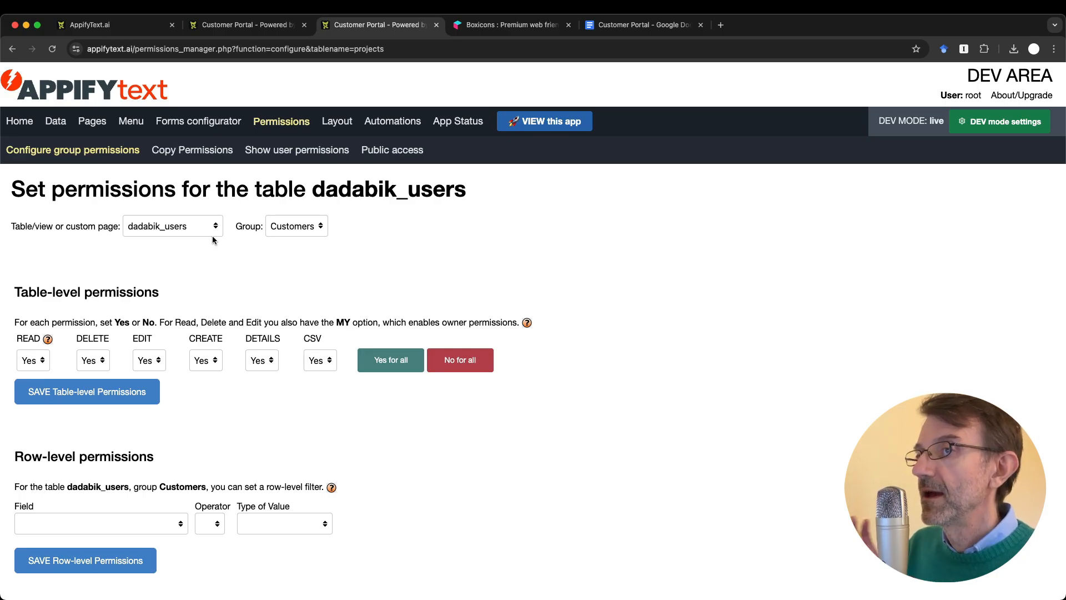
click(171, 225)
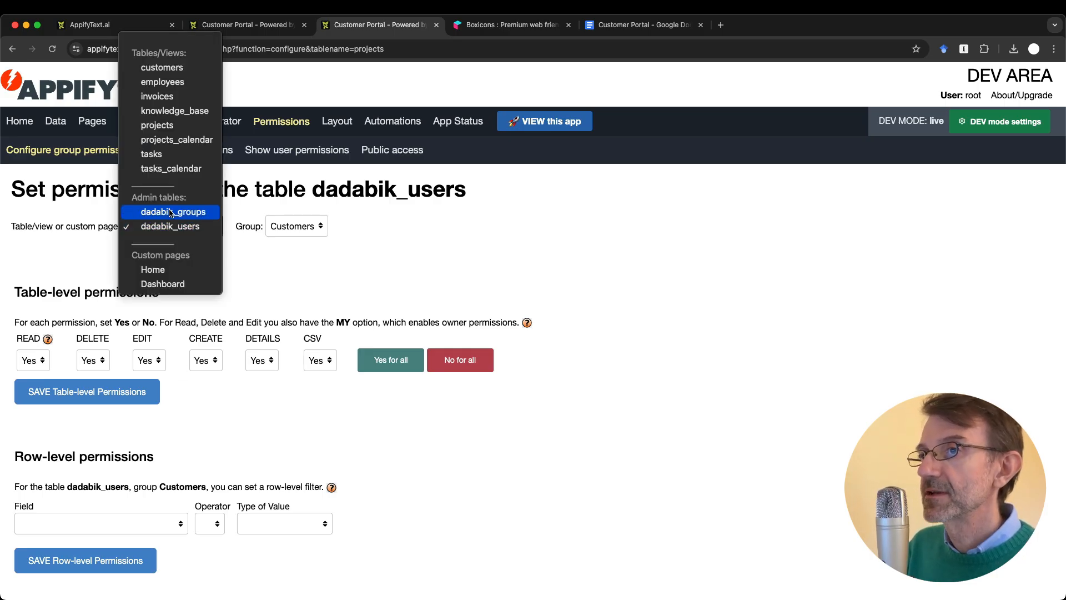
click(170, 212)
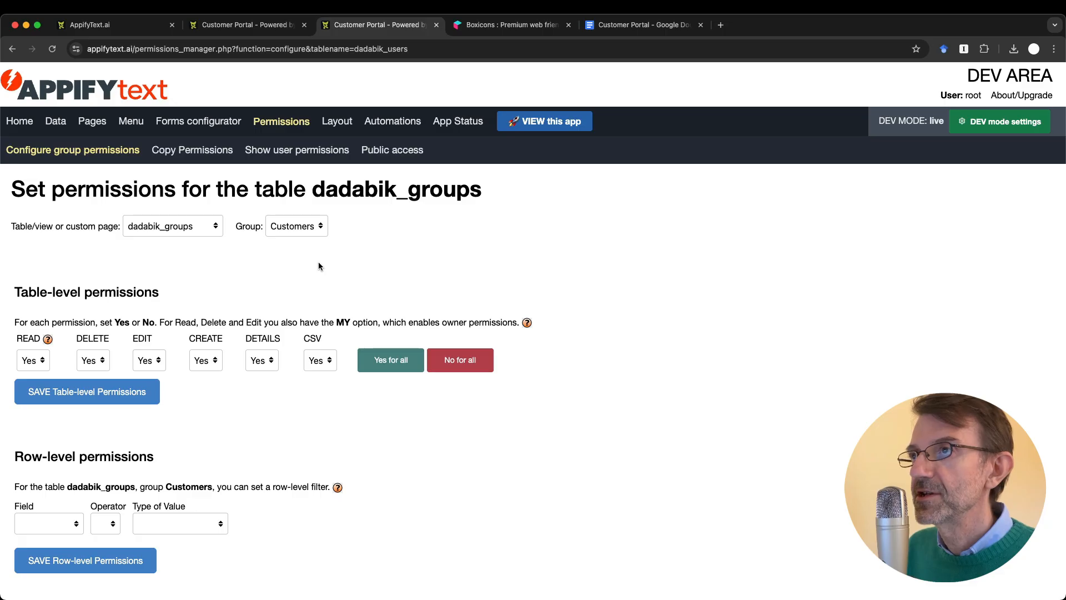
key(ctrl+shift+Tab)
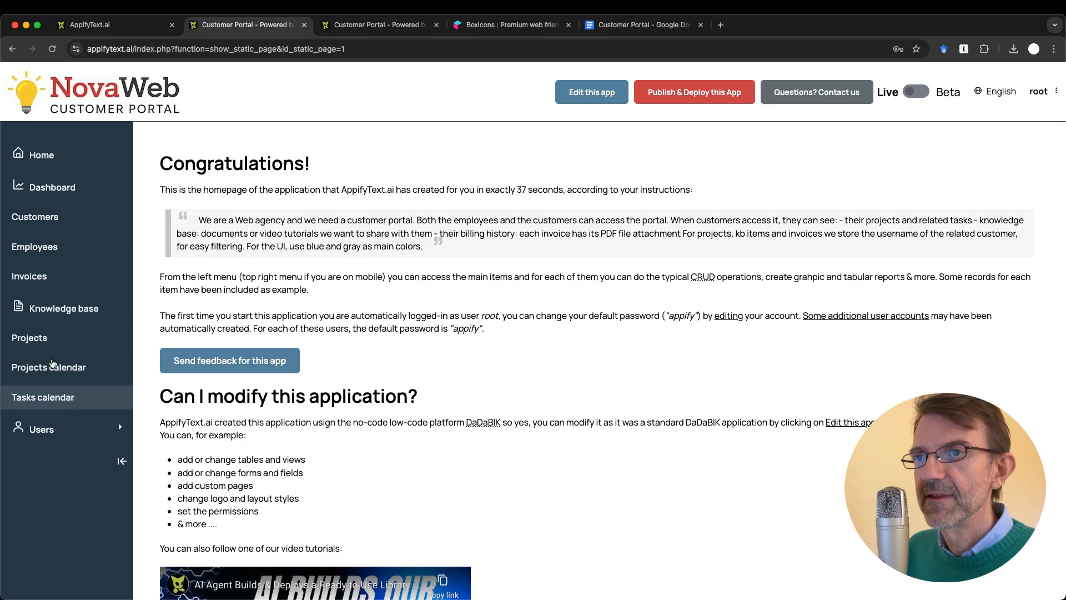
key(ctrl+Tab)
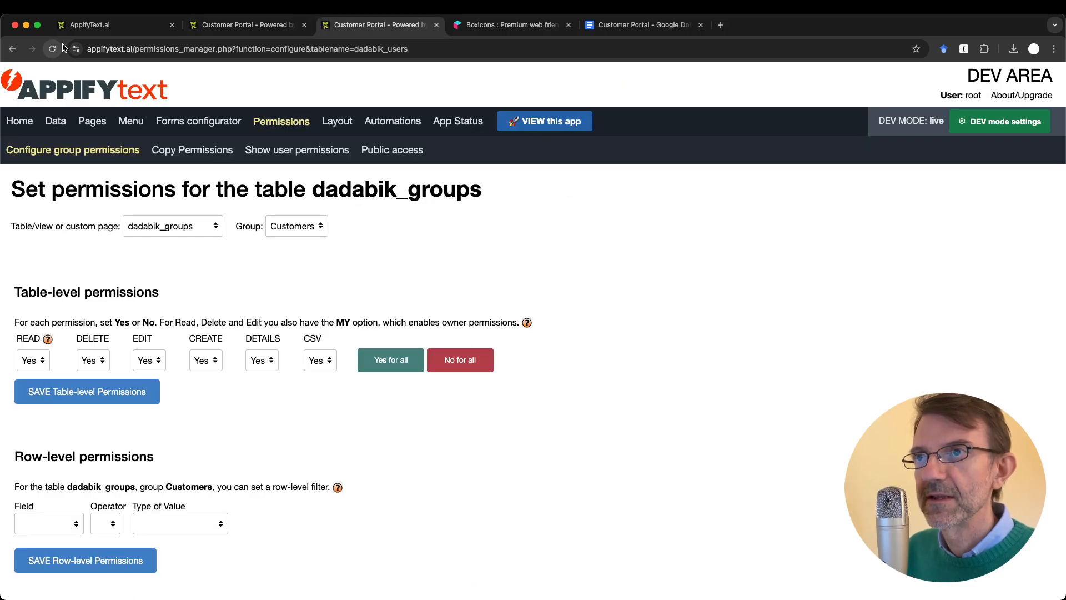
Step: Open the menu preview and compare it with the portal's Dashboard page
click(131, 121)
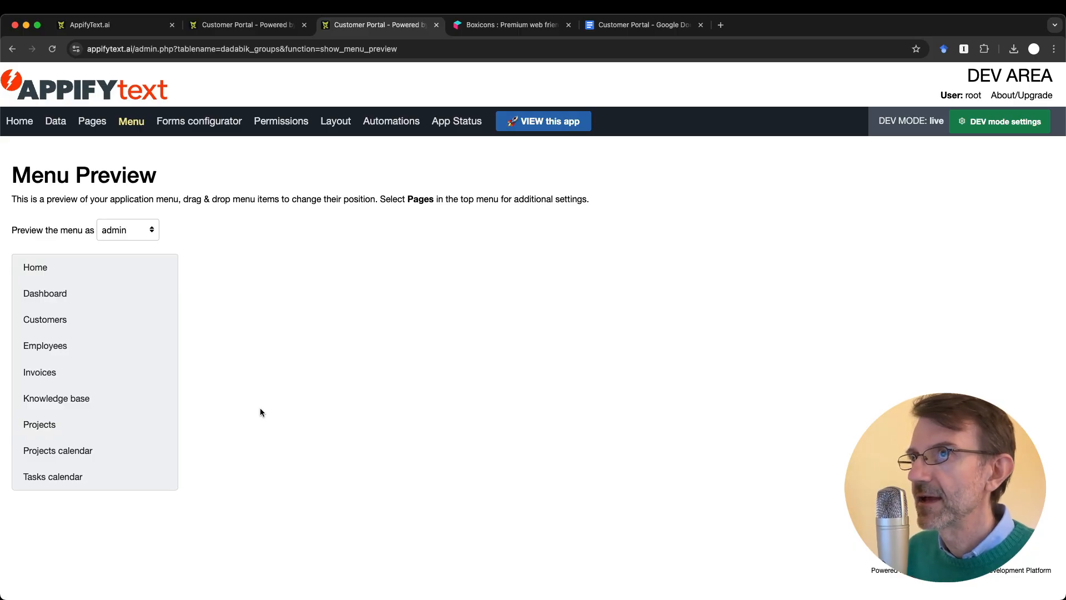
key(ctrl+shift+Tab)
click(52, 187)
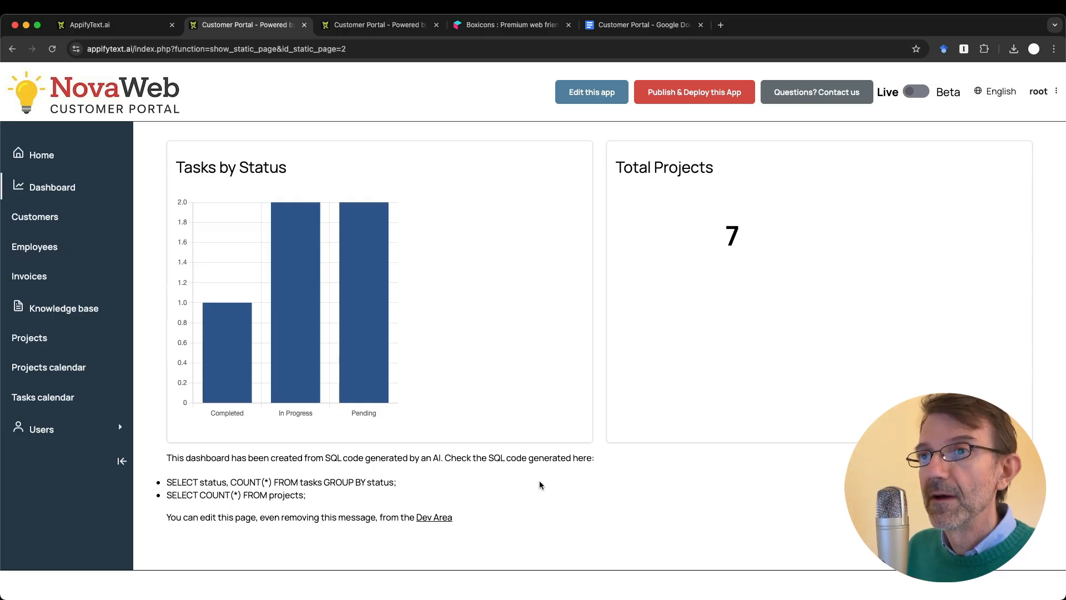
key(ctrl+Tab)
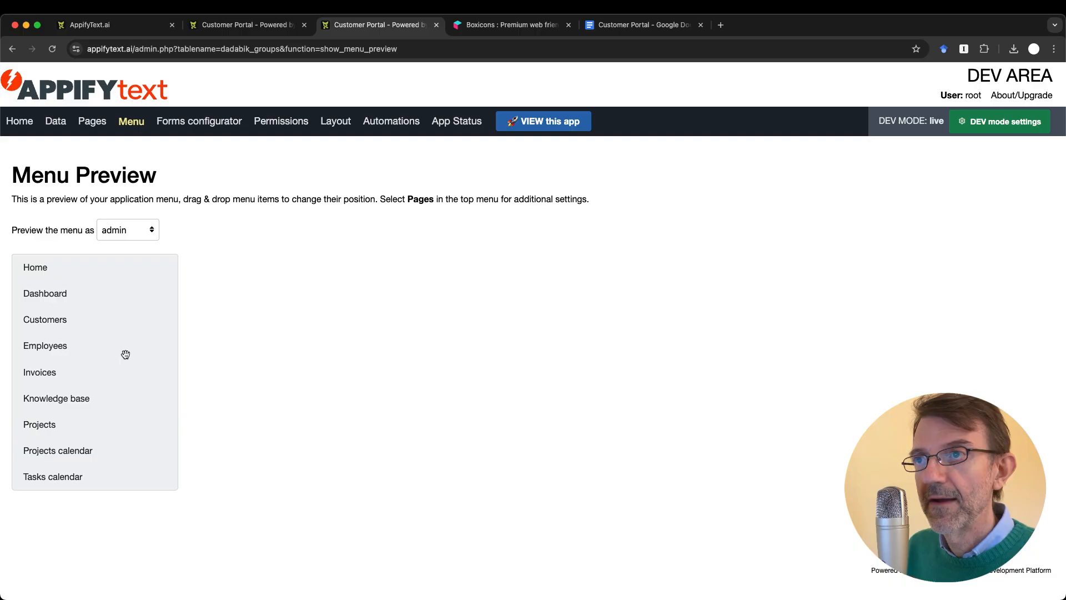
Step: Move Projects, Knowledge base and Invoices up, in that order, below Dashboard, then verify in the portal
drag(47, 431, 51, 317)
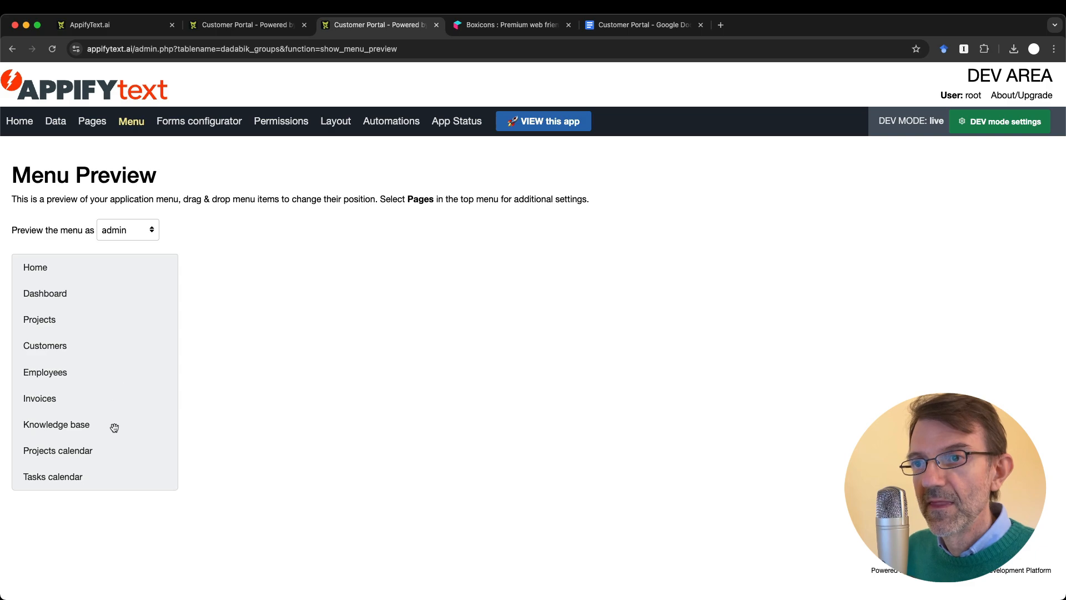
drag(67, 427, 64, 341)
drag(48, 428, 49, 370)
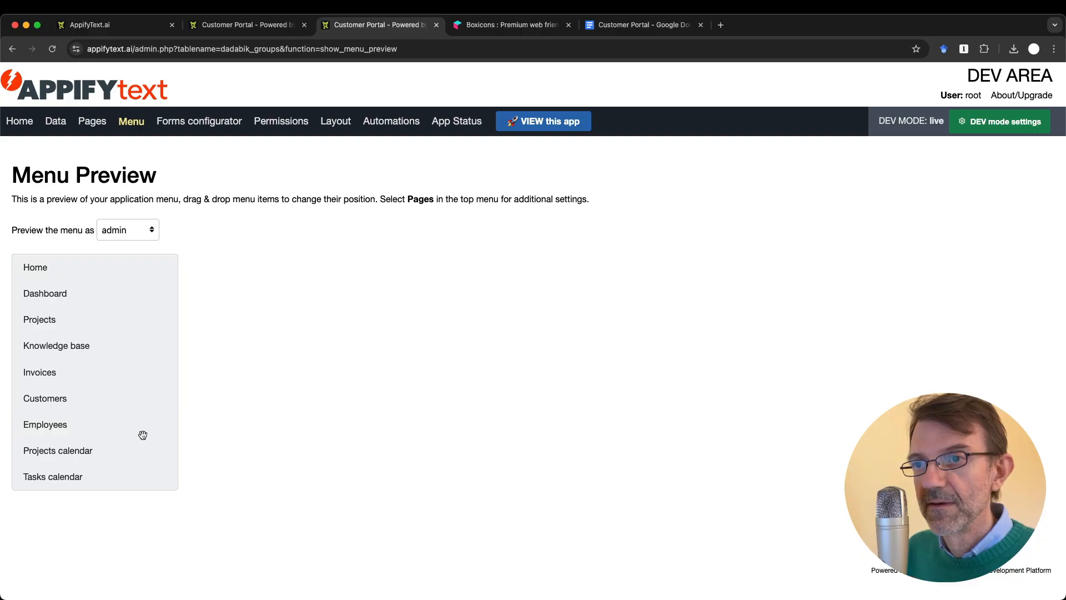
key(ctrl+shift+Tab)
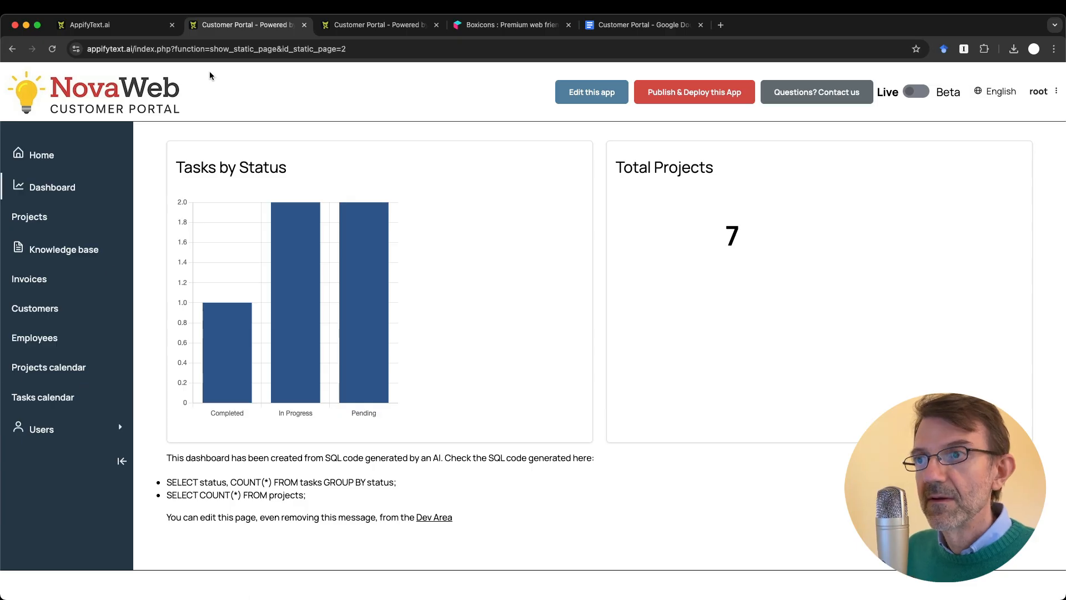
key(ctrl+Tab)
Step: List the Pages settings for pages based on views
click(93, 121)
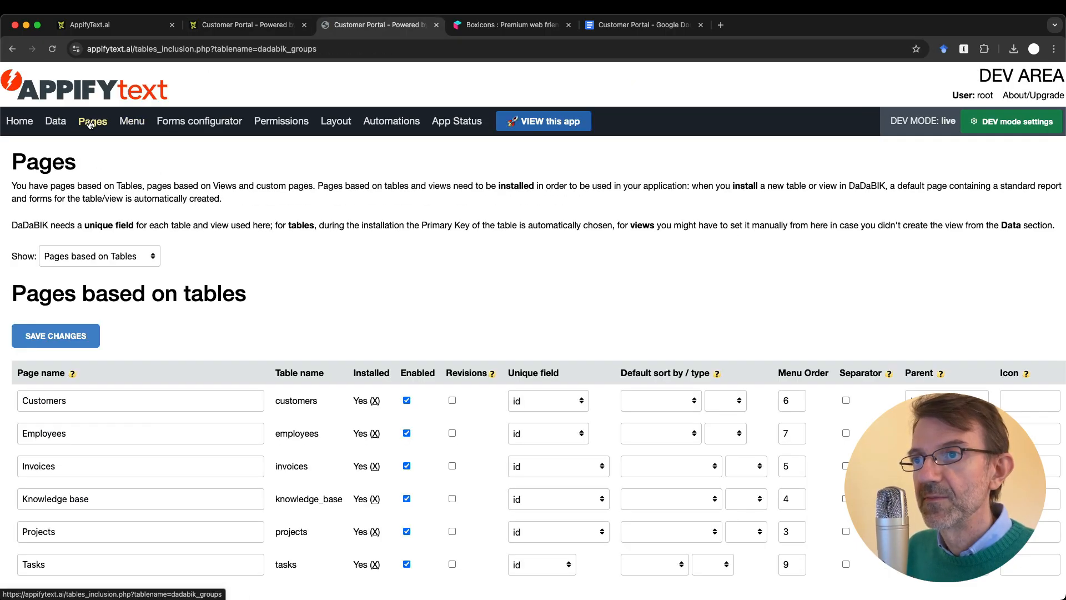
scroll(156, 424, down, 3)
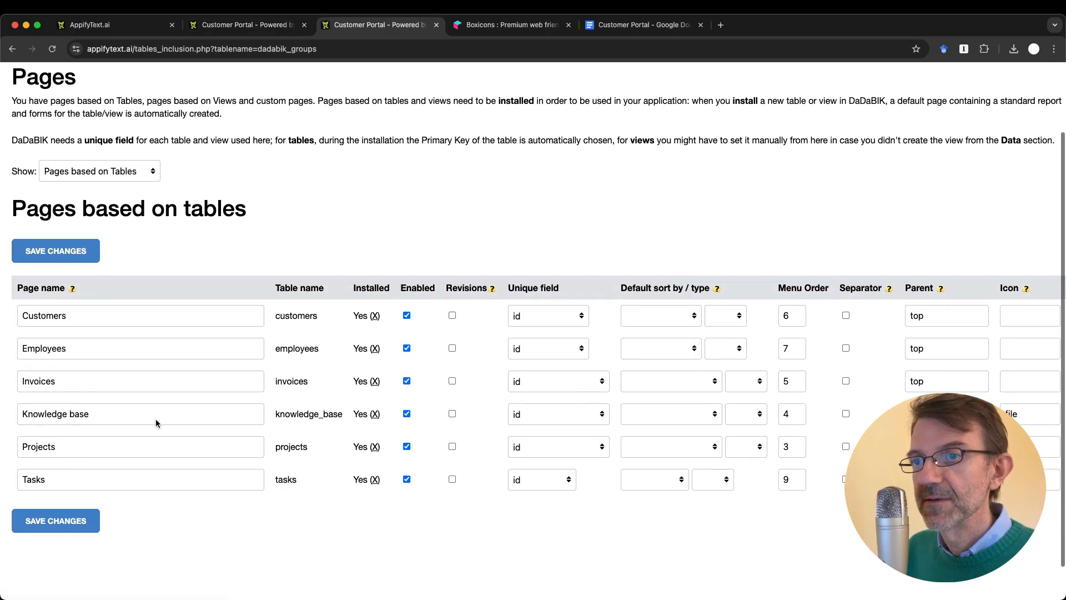
click(128, 174)
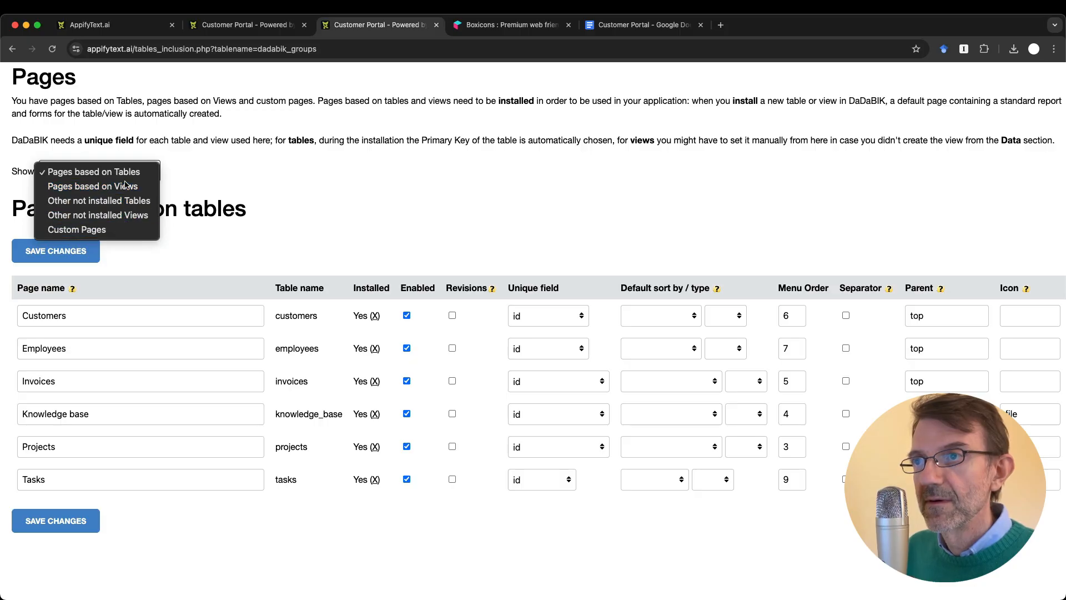
click(111, 184)
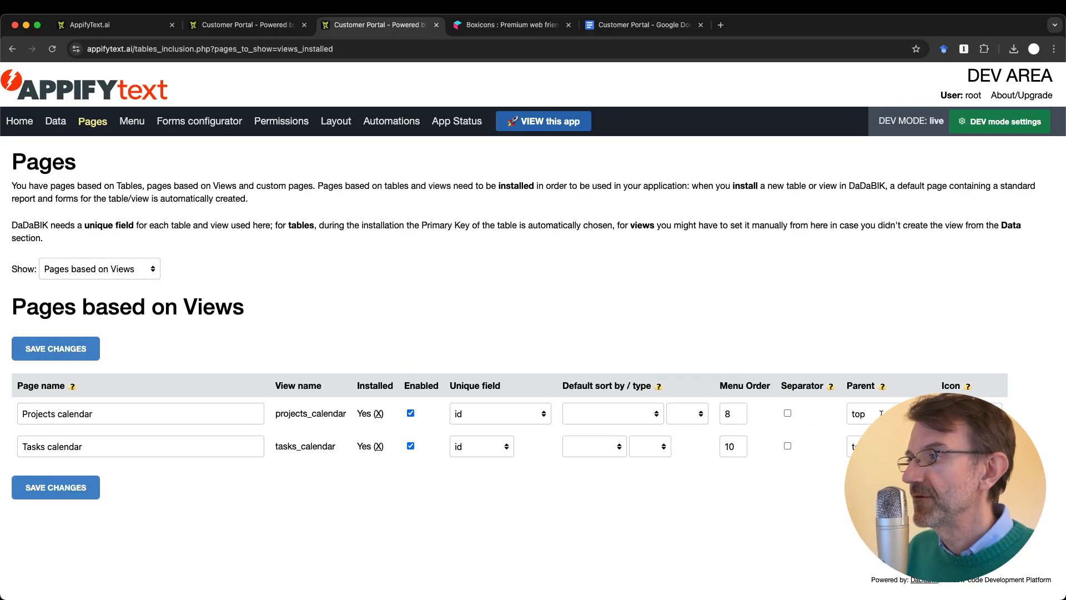
click(246, 25)
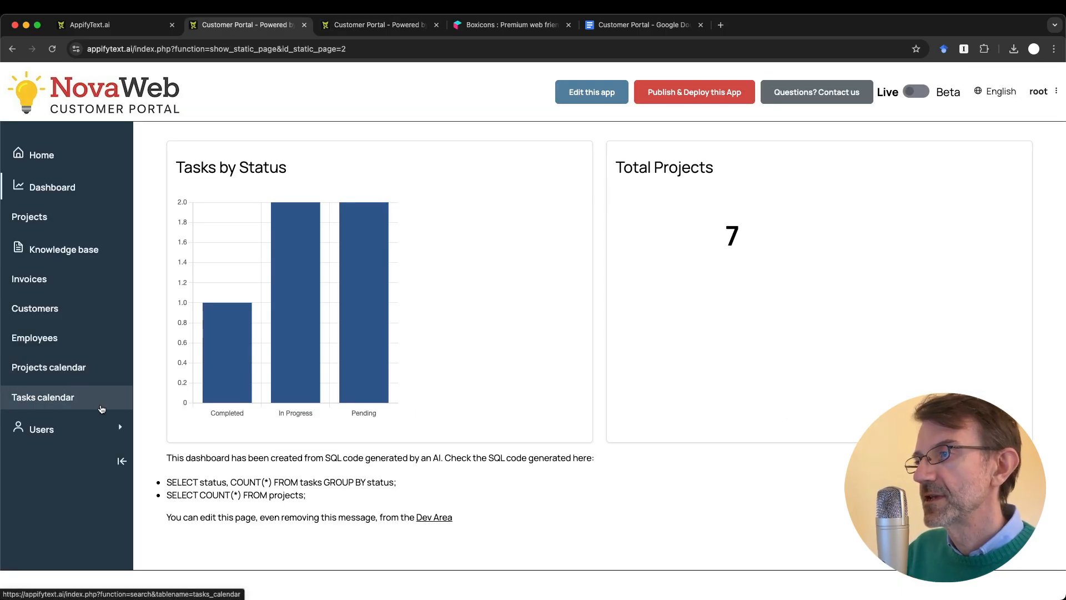
key(ctrl+Tab)
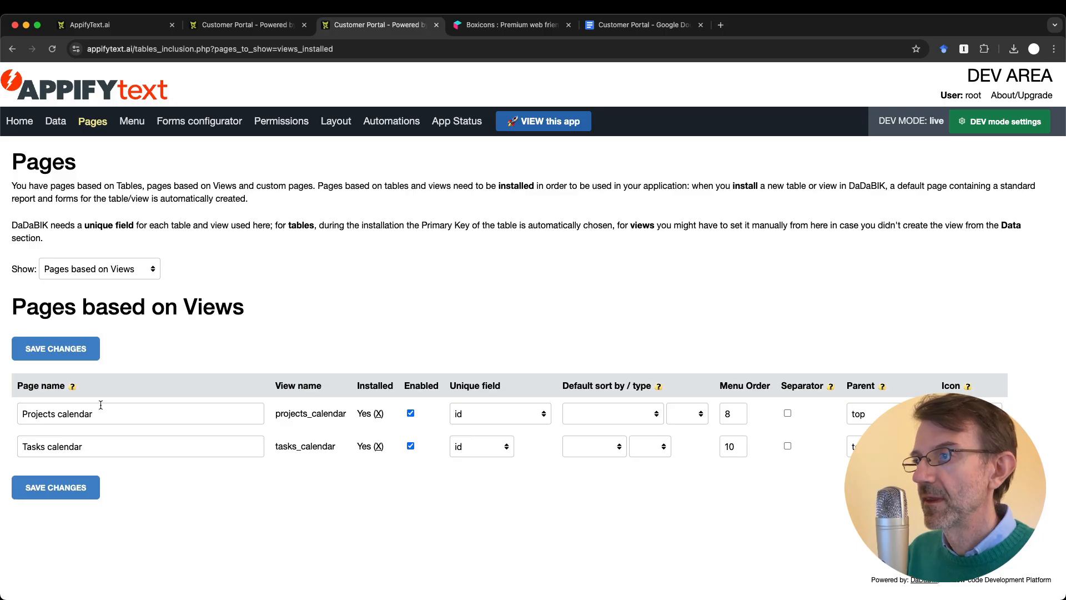
Step: Set the parent of both Projects calendar and Tasks calendar to Calendars and save
double_click(875, 412)
text(Calandars)
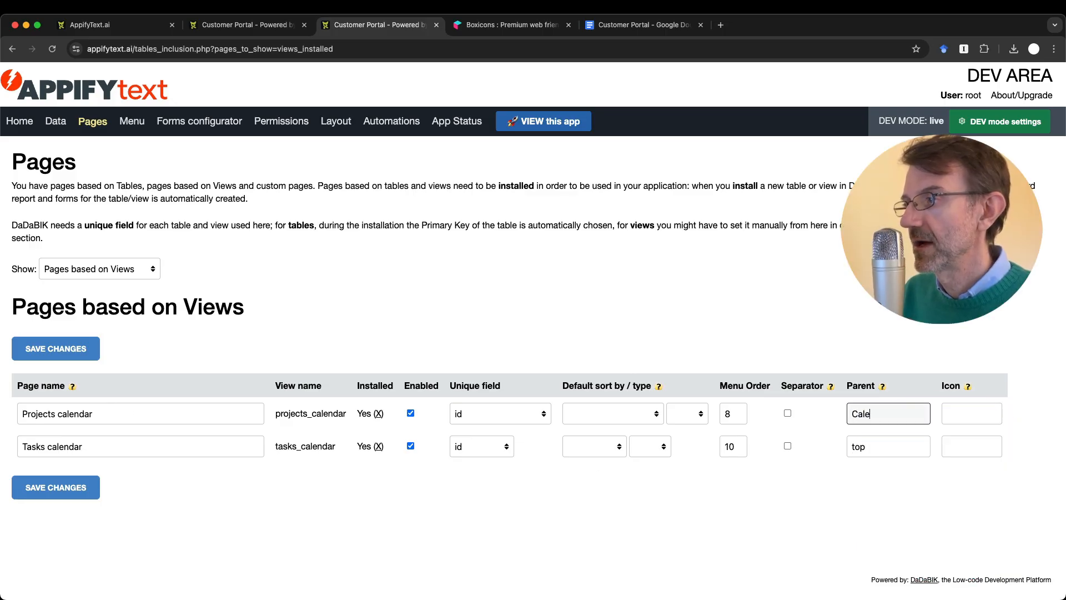
double_click(876, 412)
key(super+c)
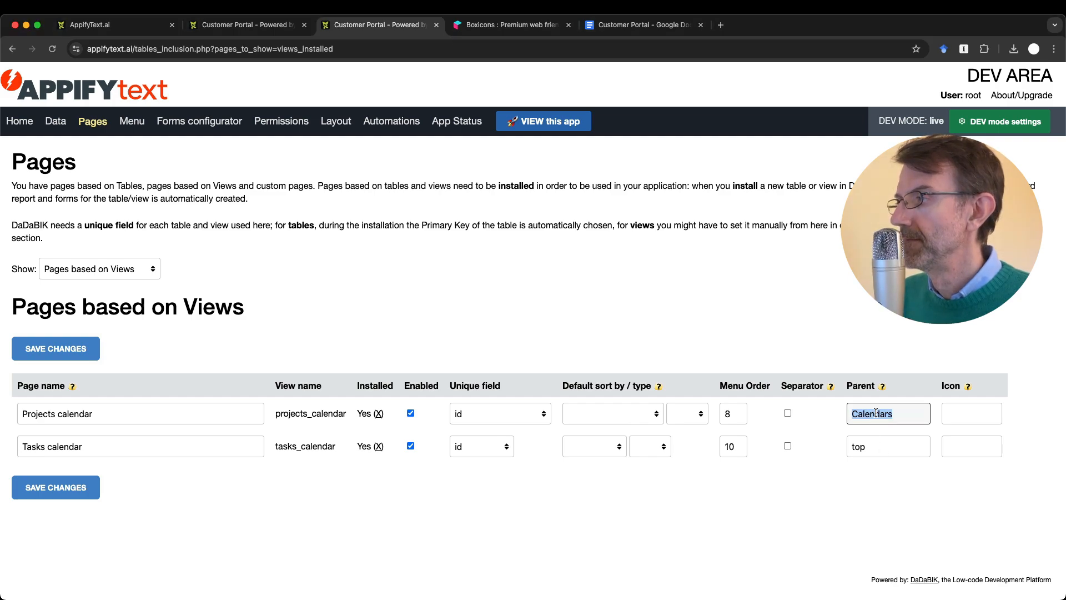
double_click(858, 446)
key(super+v)
key(Return)
Step: Reload the portal and expand the new Calendars group in the sidebar
key(ctrl+shift+Tab)
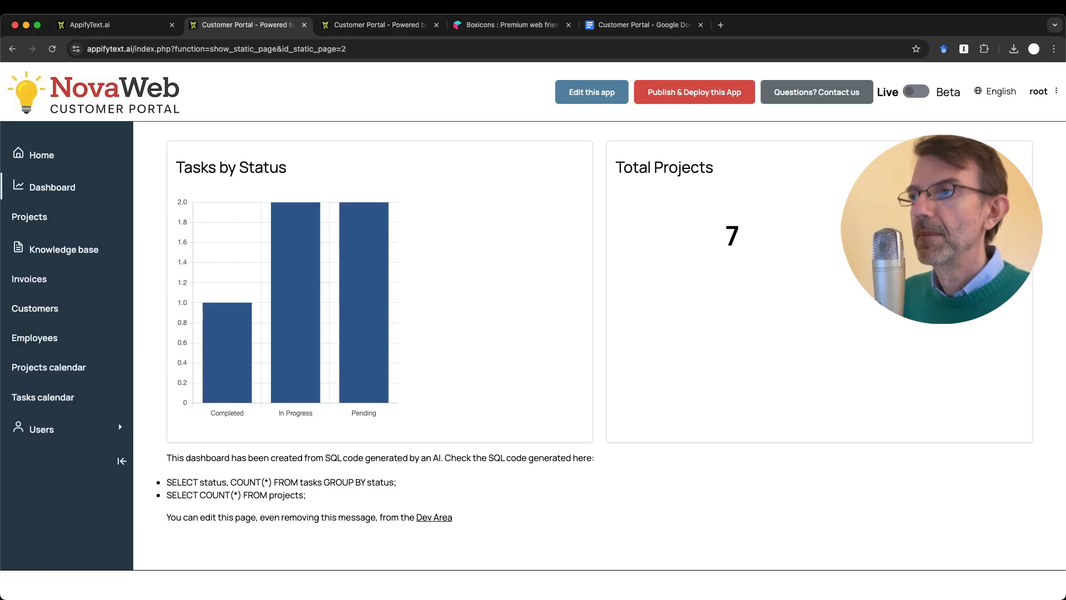
key(super+r)
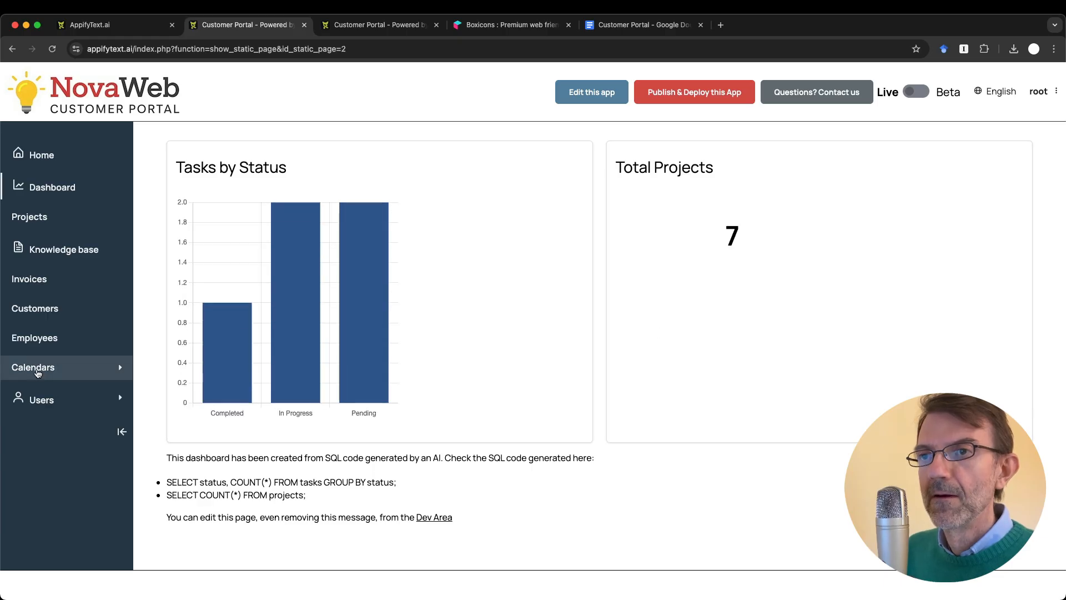
click(52, 367)
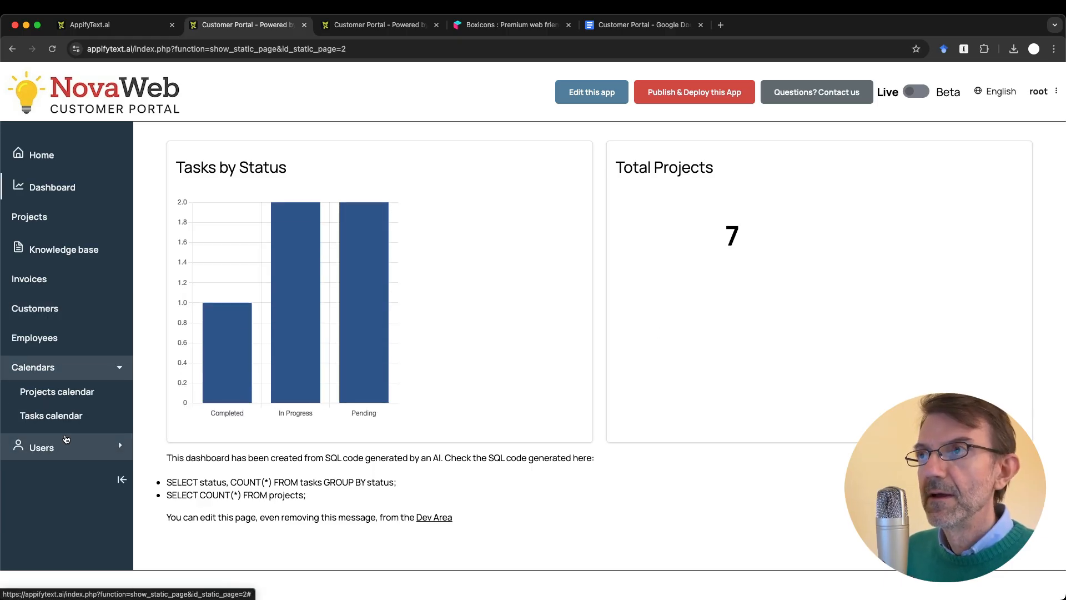
key(ctrl+Tab)
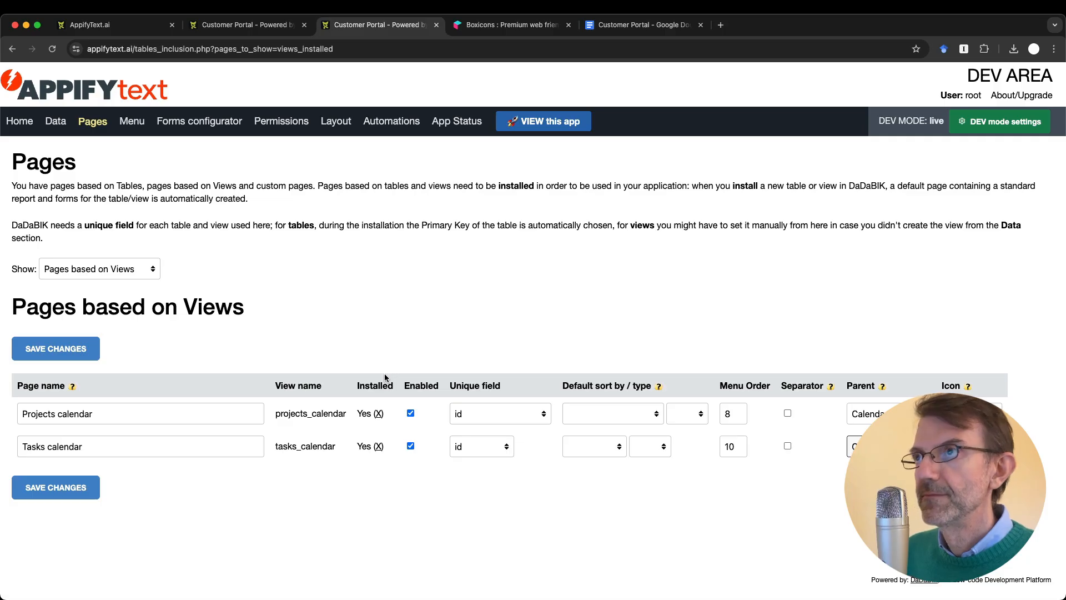
key(ctrl+shift+Tab)
key(ctrl+Tab)
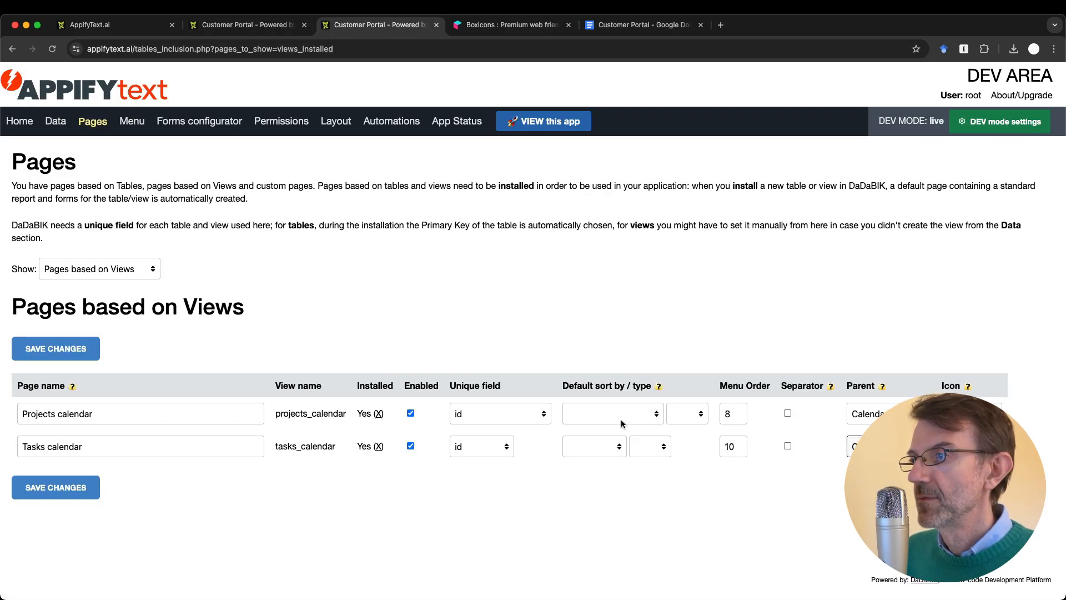
key(ctrl+shift+Tab)
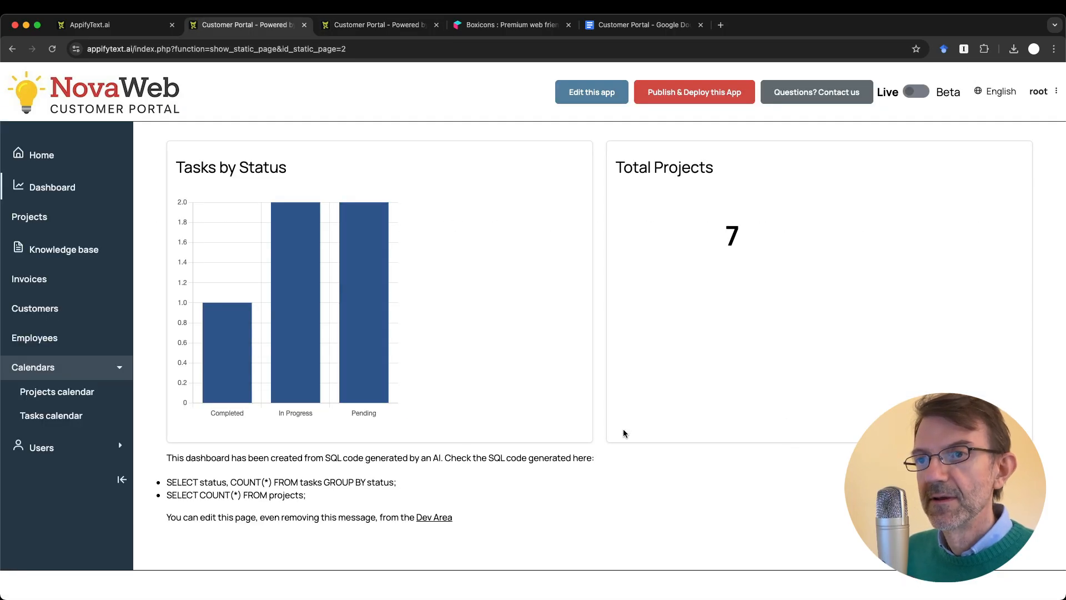
key(ctrl+Tab)
Step: Add a separator above the Calendars entry, save, and reload the portal
click(788, 412)
click(83, 488)
key(ctrl+shift+Tab)
key(super+r)
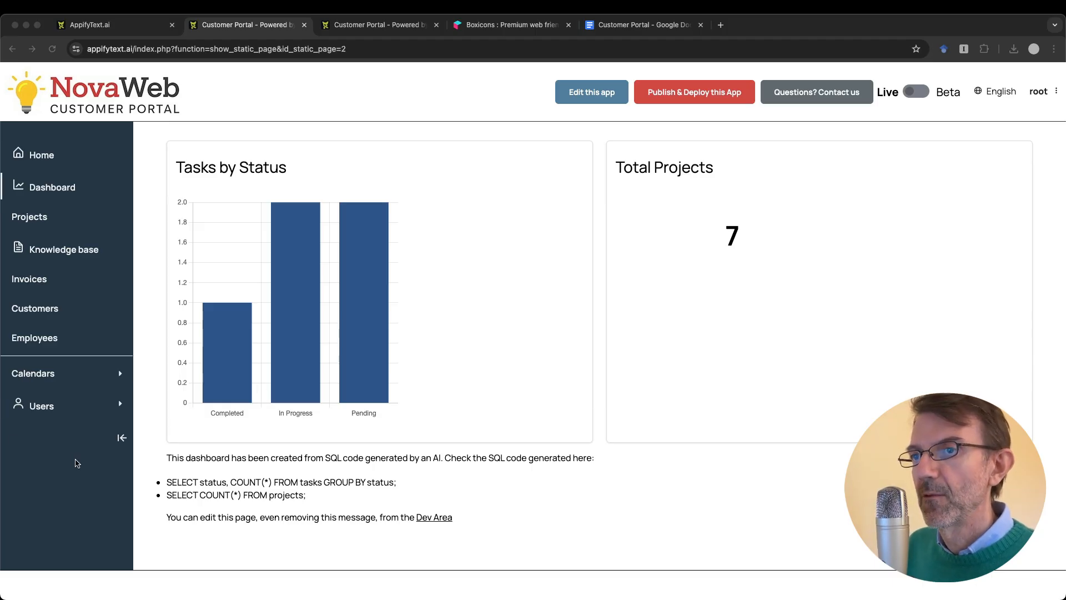
Step: Compare the portal's Users > users list with the Employees table
click(40, 409)
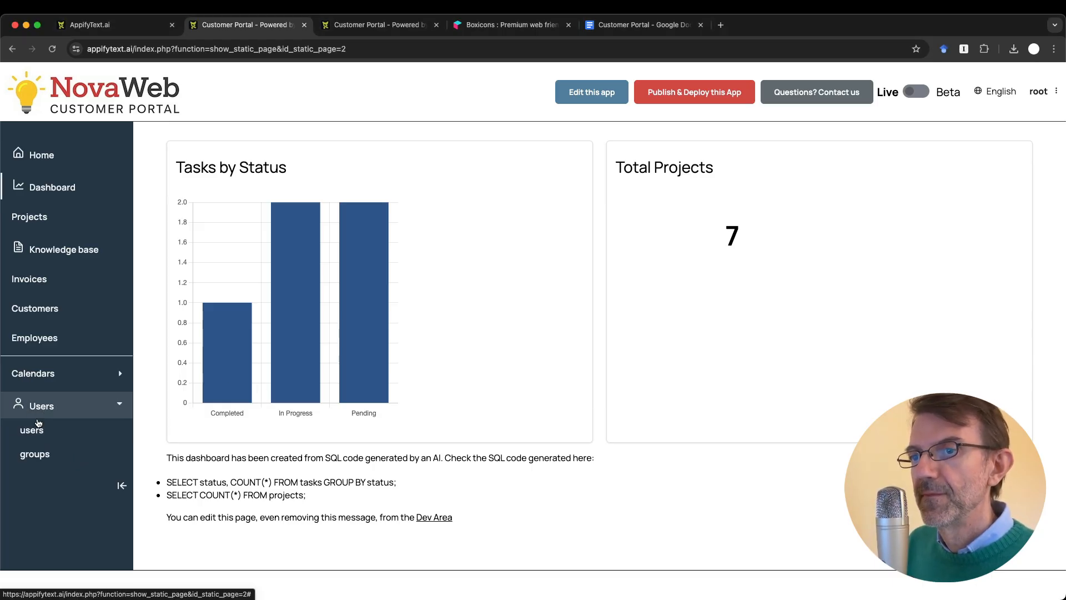
click(32, 431)
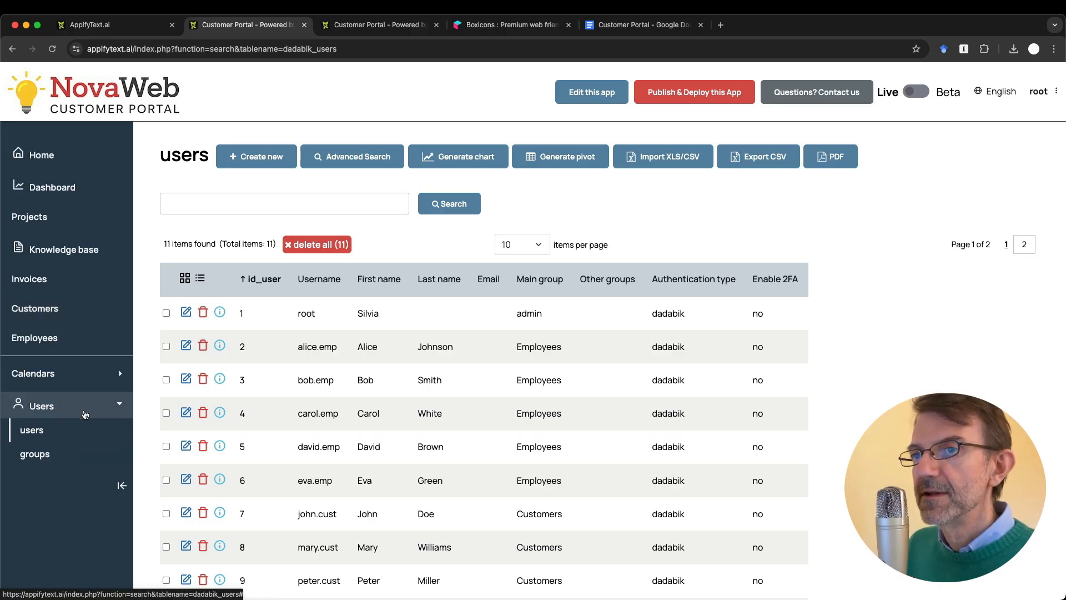
click(51, 343)
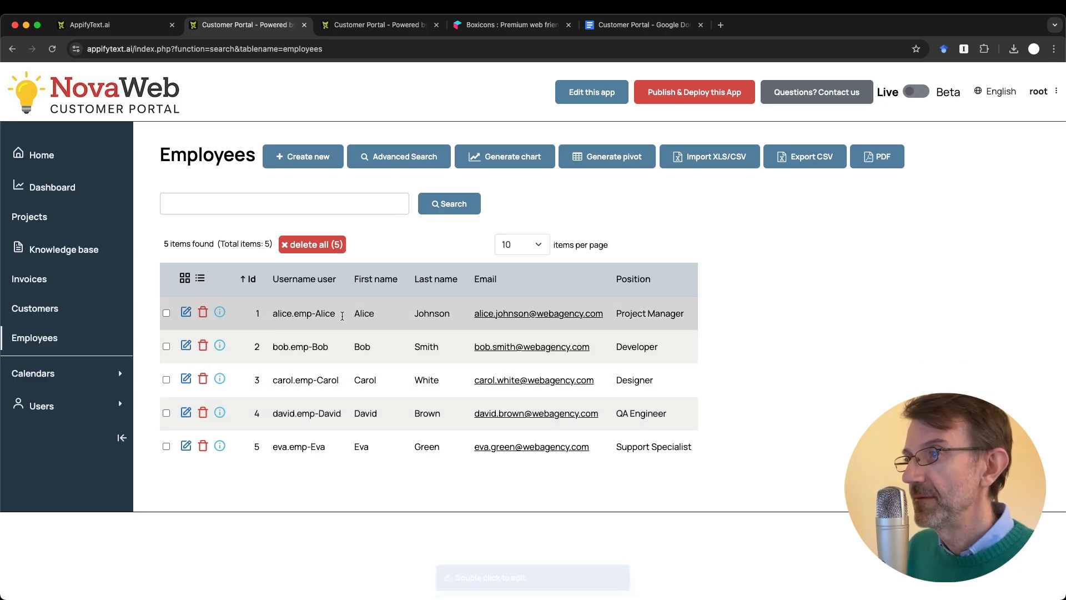
click(57, 411)
click(43, 431)
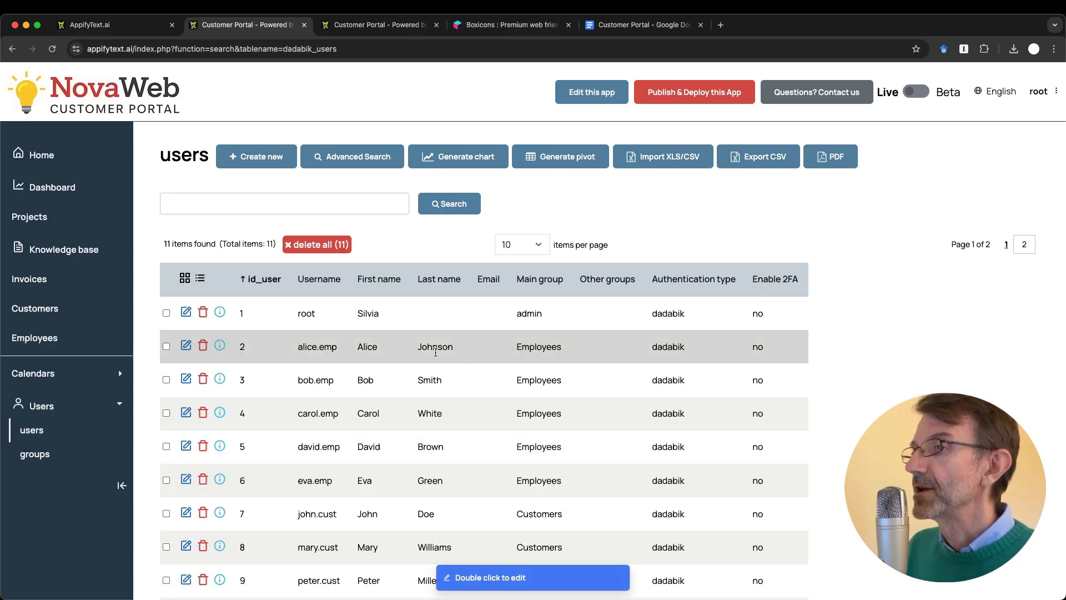
click(55, 339)
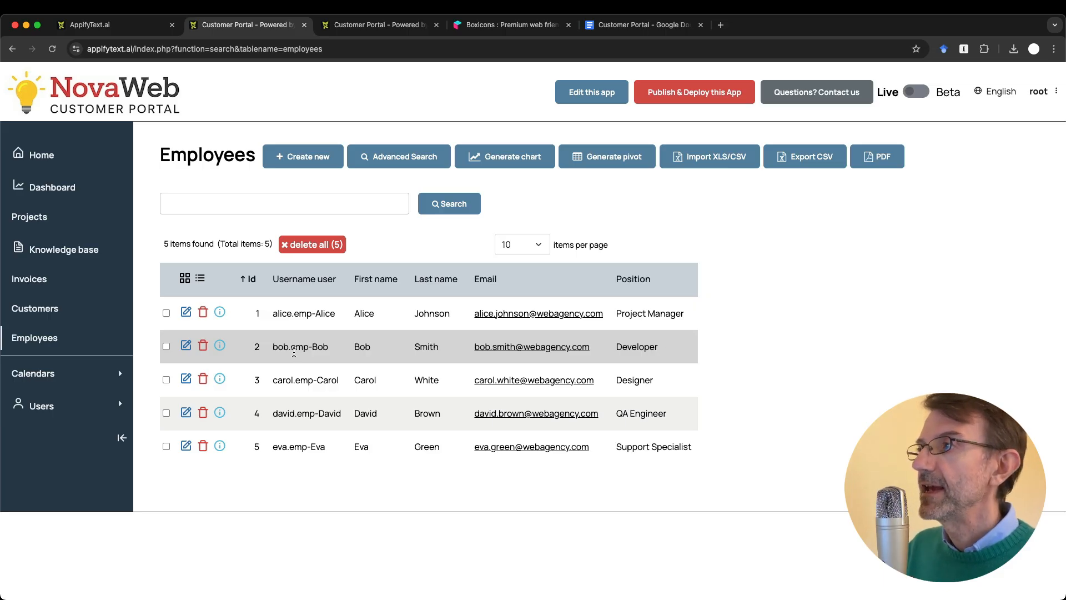
Step: Start a new user from Users > users and show the Main group options
click(42, 406)
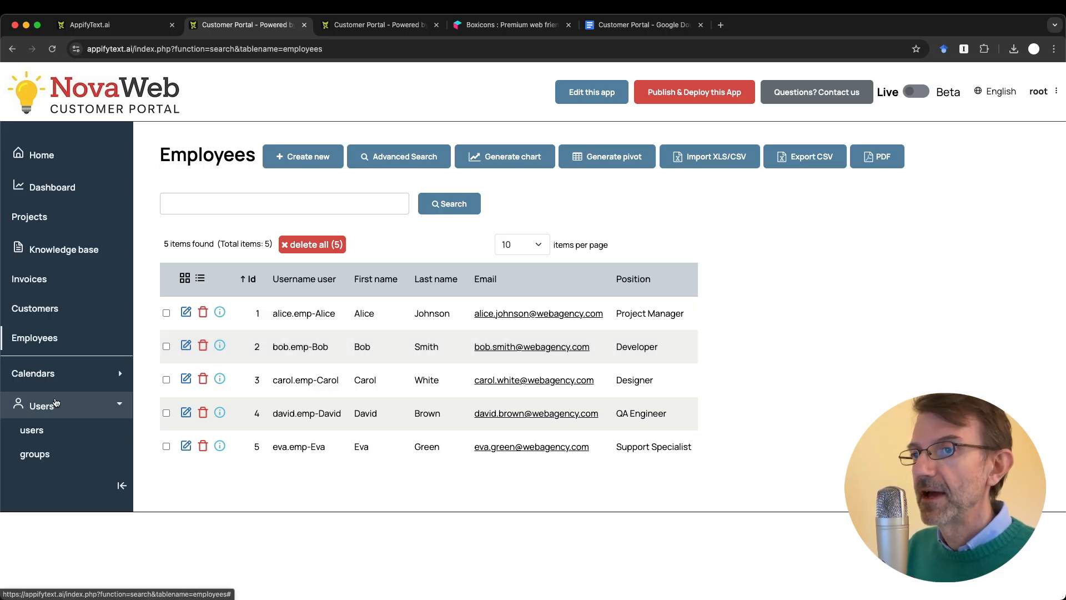
click(41, 440)
click(268, 155)
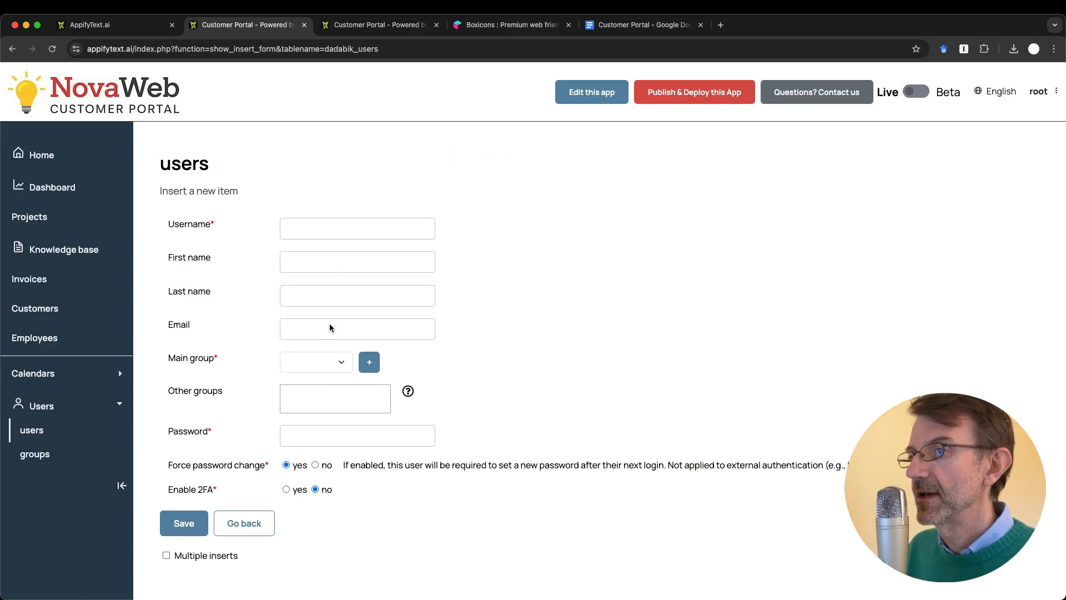
click(324, 370)
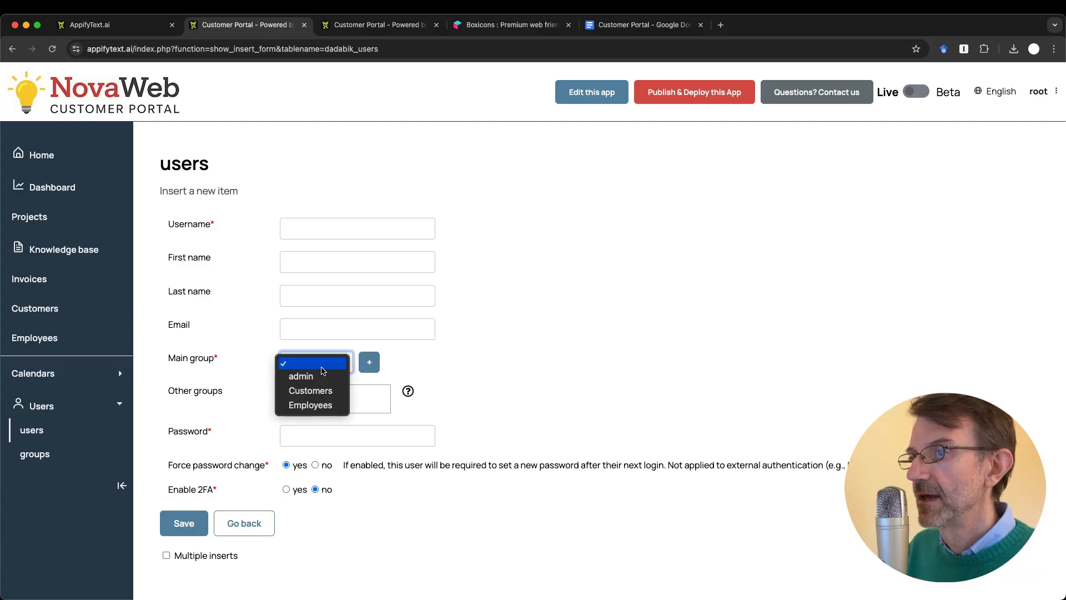
Step: Choose Employees as main group, check the new-employee username list, then open the dev area's Data page
click(320, 404)
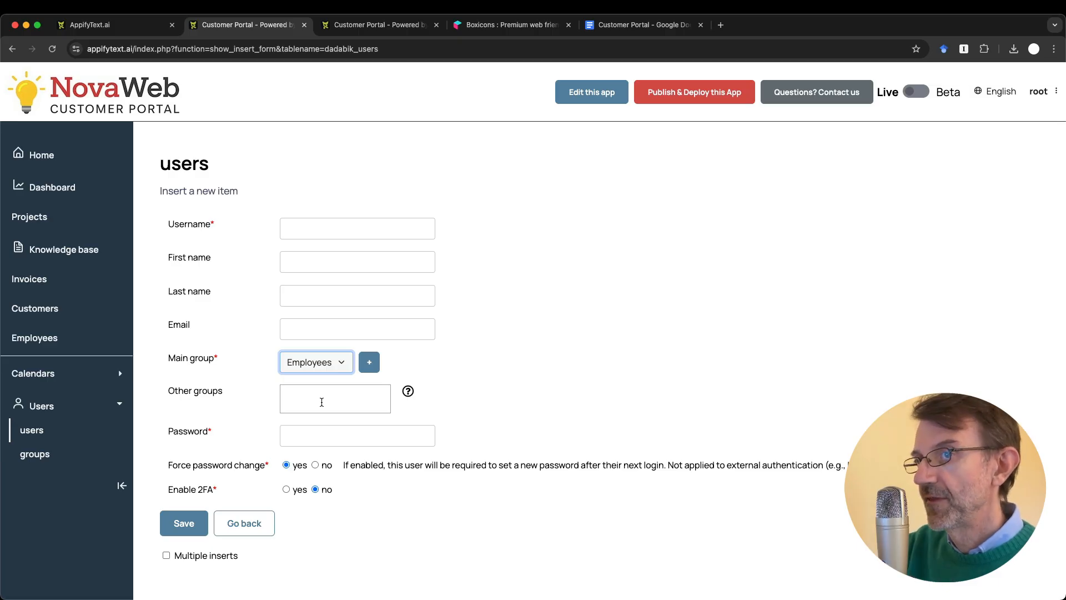
click(33, 338)
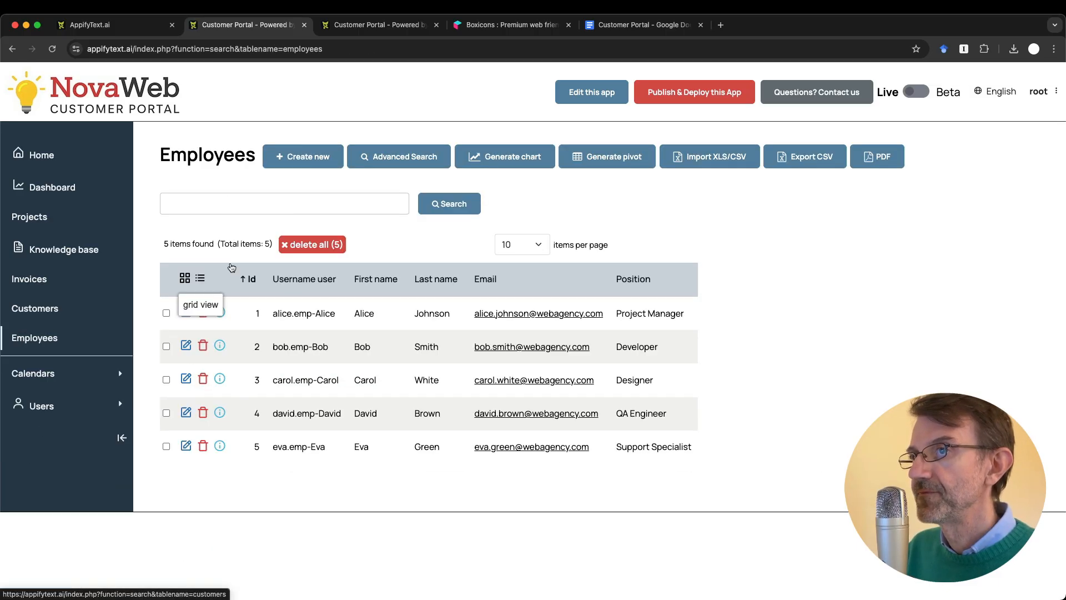
click(300, 156)
click(317, 225)
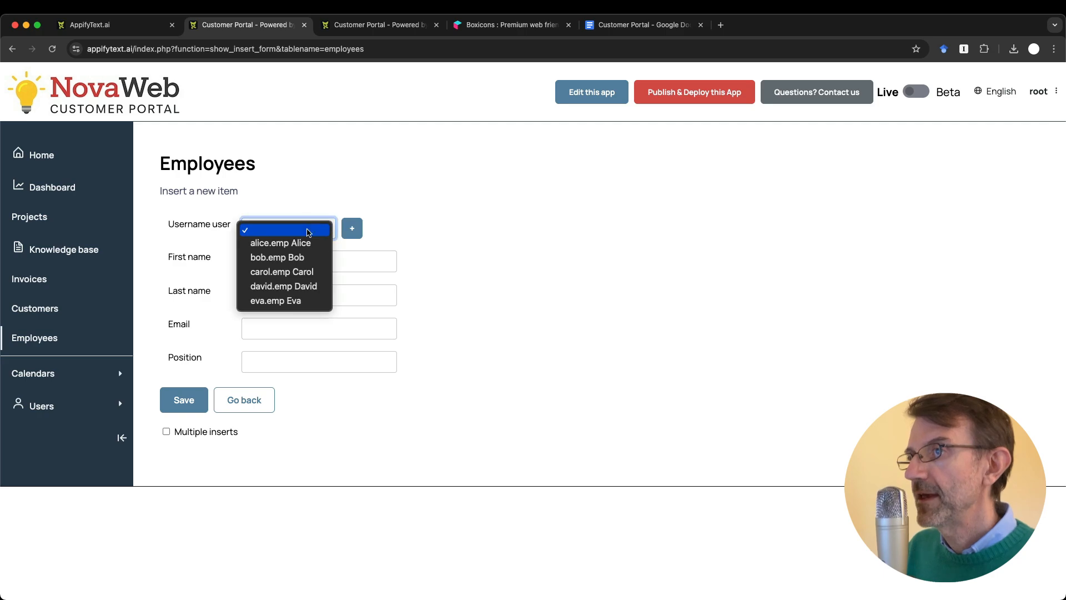
click(403, 271)
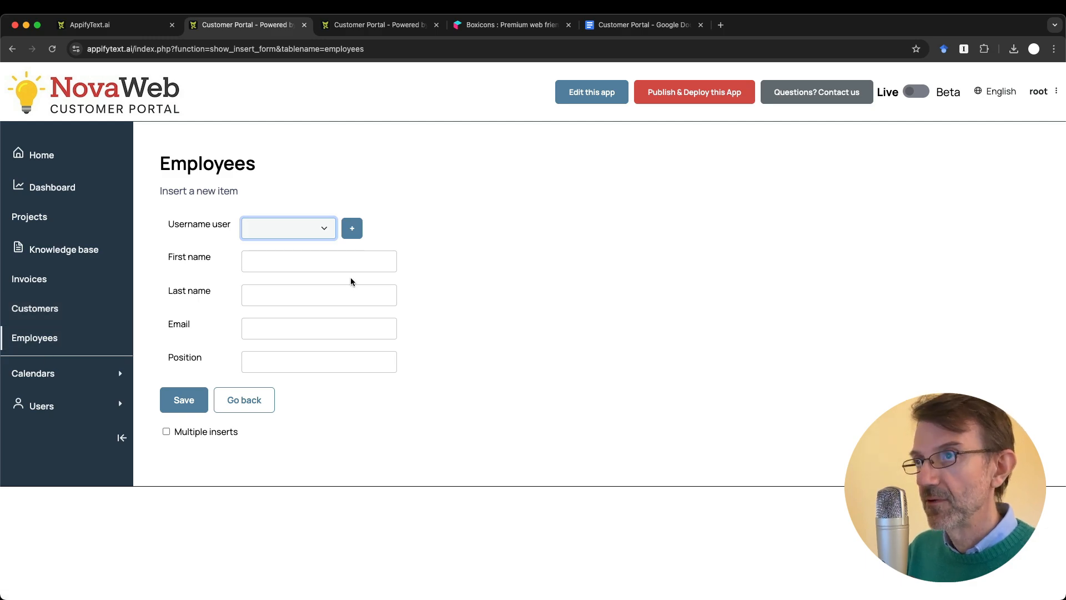
key(ctrl+Tab)
click(55, 125)
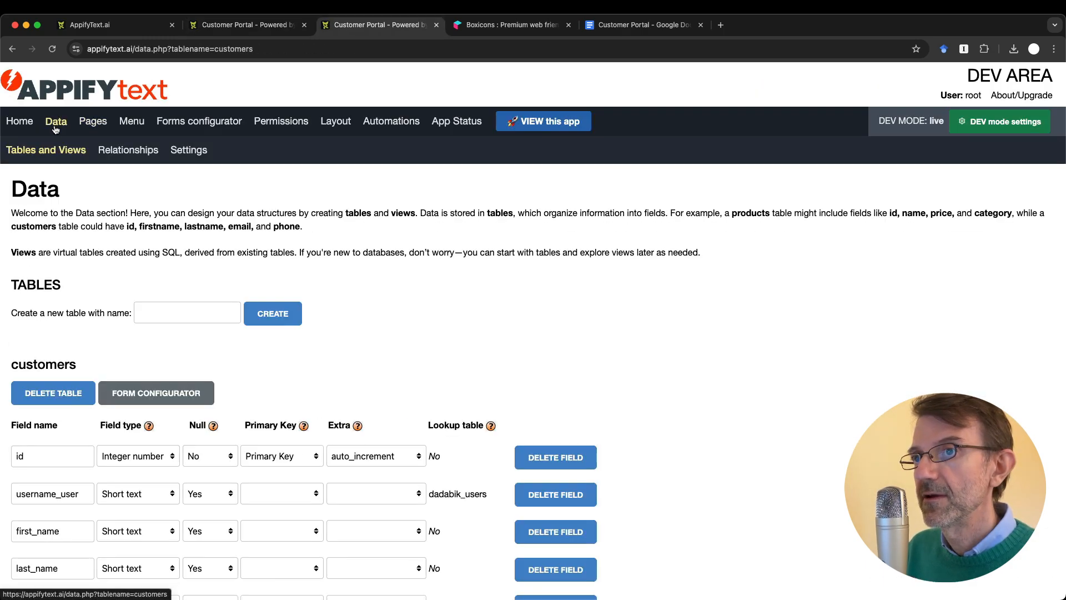
Step: Look over the portal's Employees form, then open the dev area's Forms configurator
scroll(271, 476, down, 3)
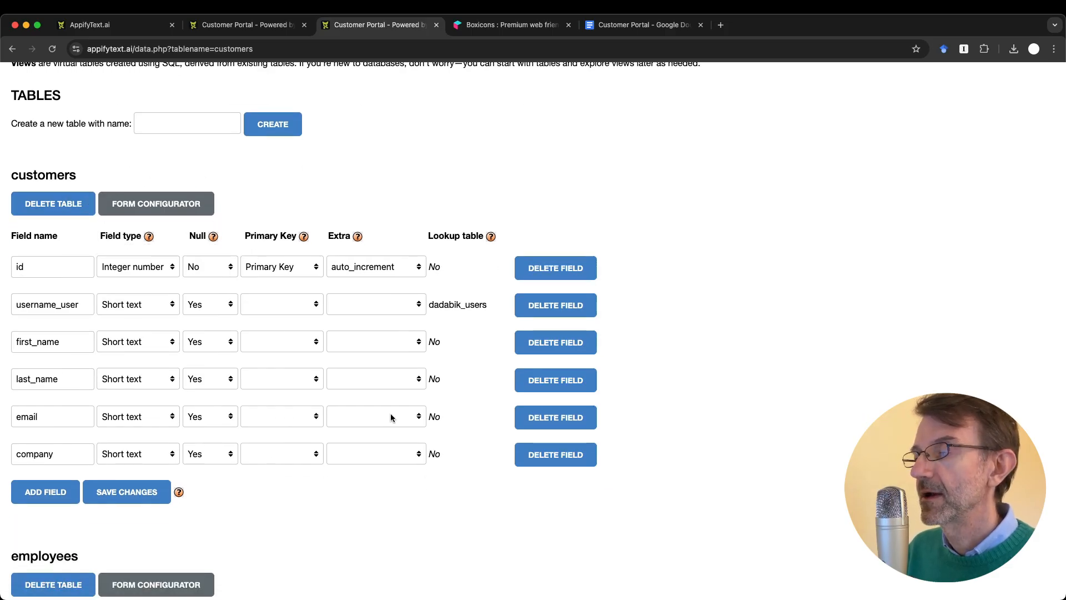
key(ctrl+shift+Tab)
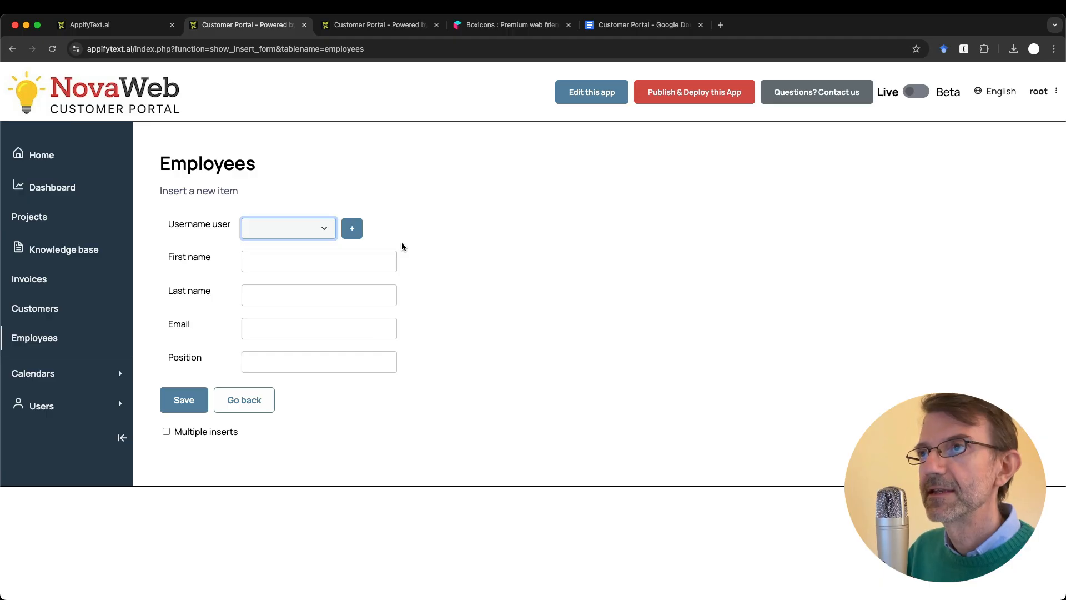
click(378, 24)
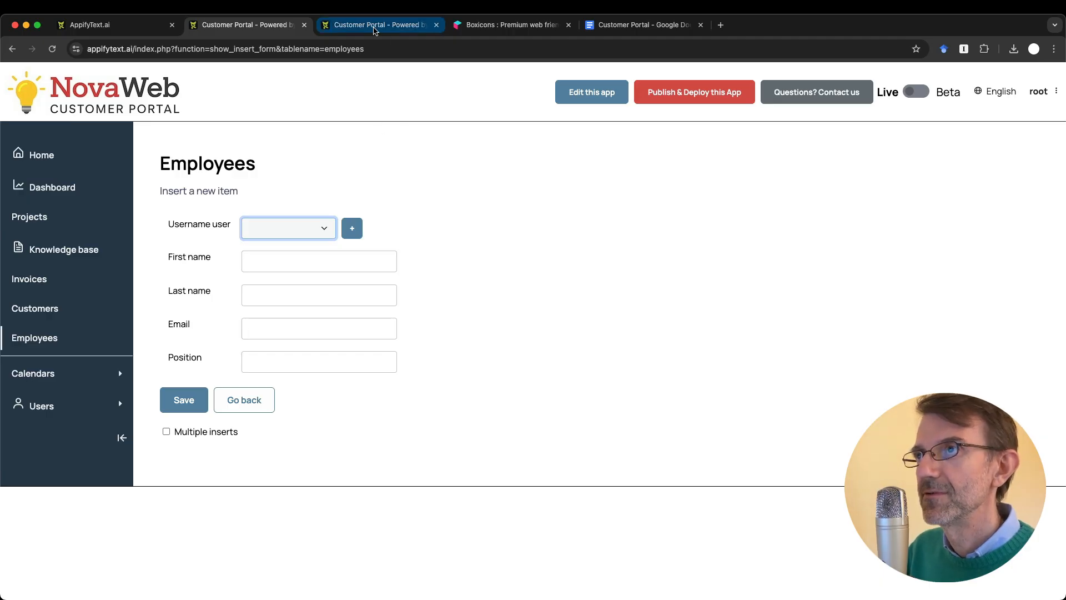
scroll(333, 198, up, 5)
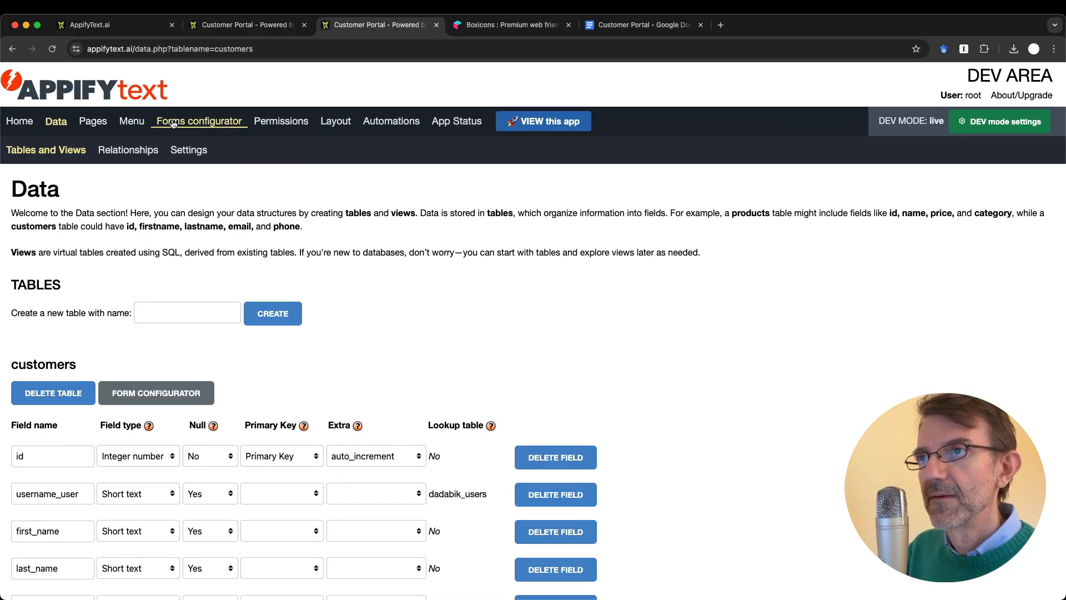
click(194, 120)
Step: Select the projects table's customer_username field in the Forms configurator
click(116, 233)
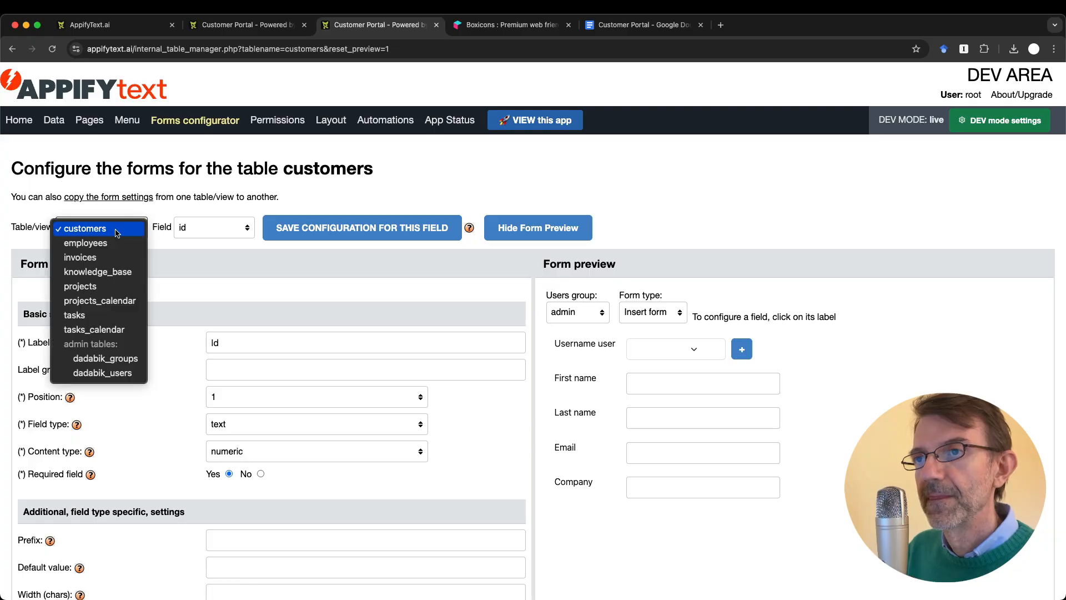
click(123, 280)
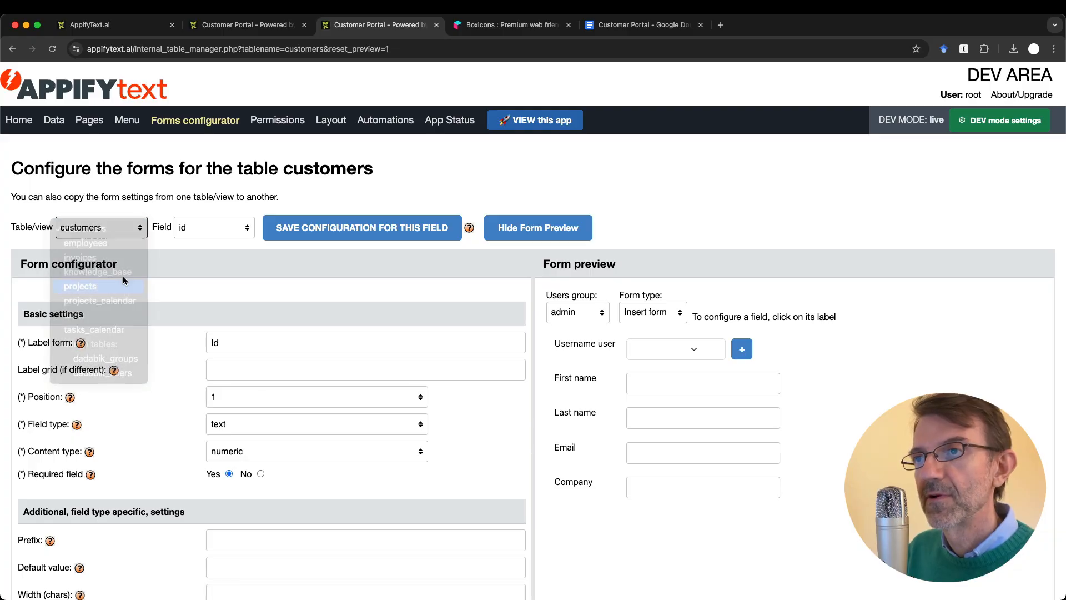
click(236, 236)
click(227, 248)
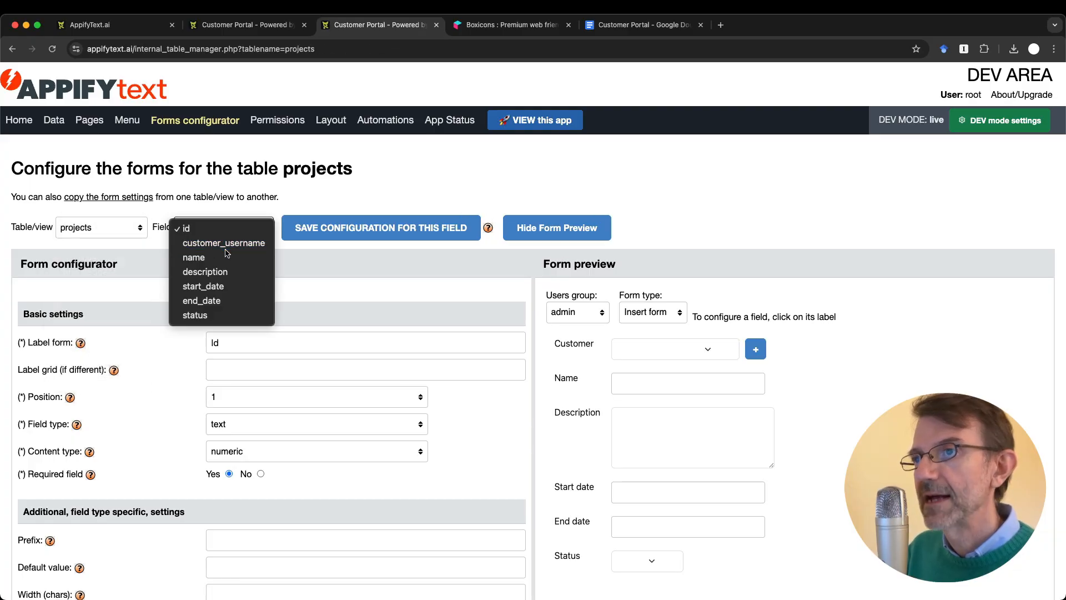
scroll(311, 412, down, 5)
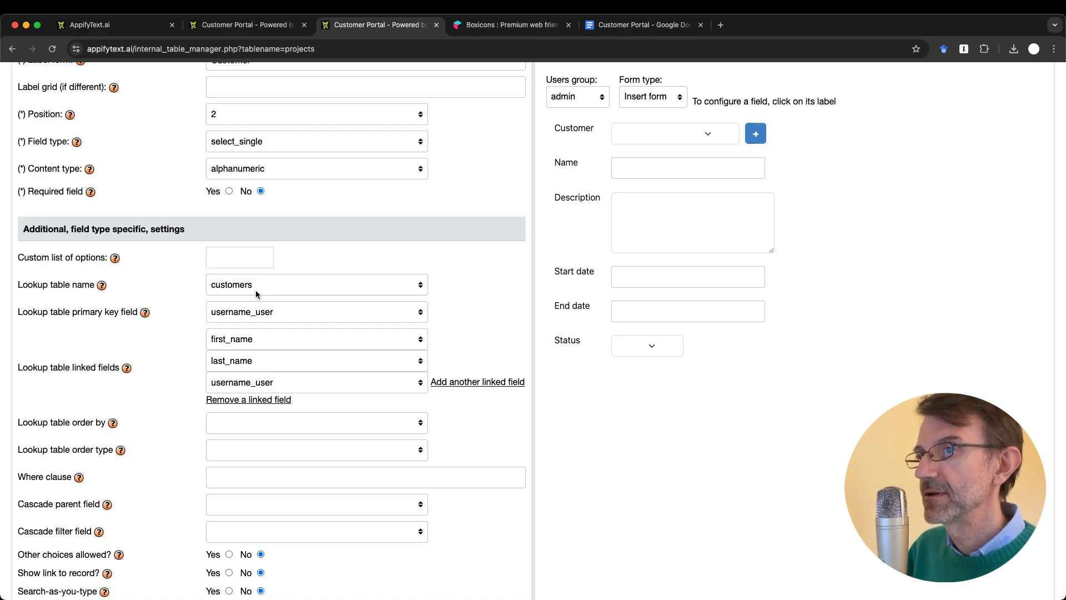
Step: Set the lookup table to dadabik_users with username_user as primary key
click(276, 288)
click(269, 317)
click(271, 323)
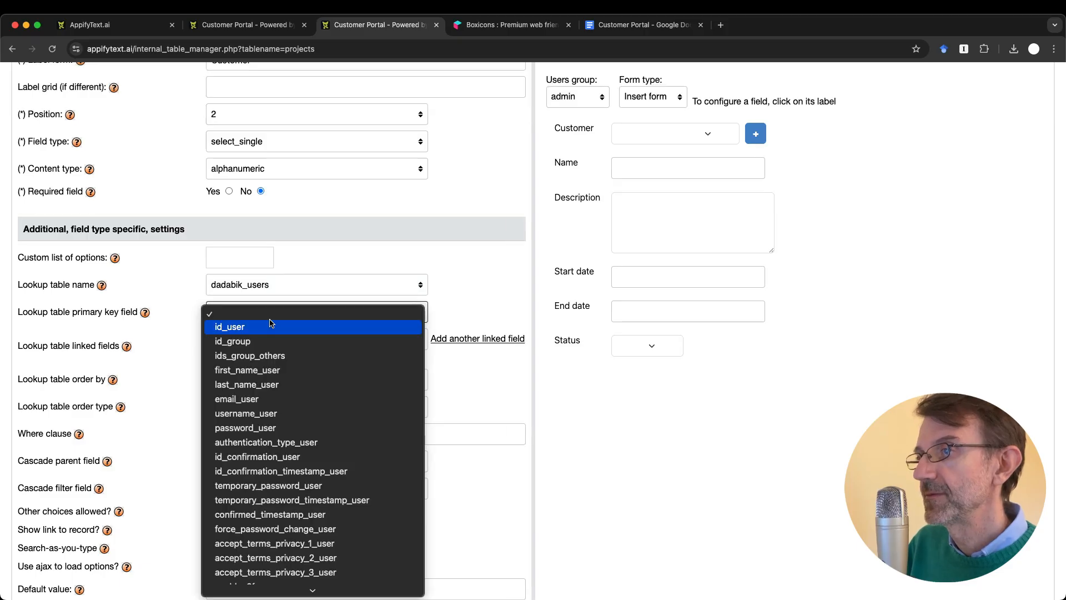
click(261, 410)
click(259, 312)
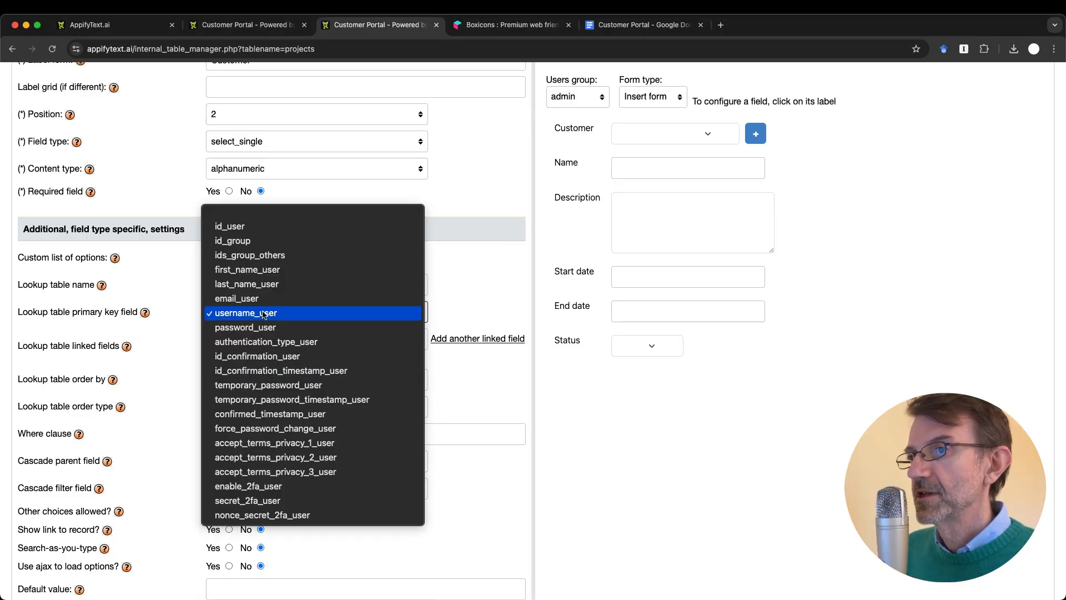
click(259, 314)
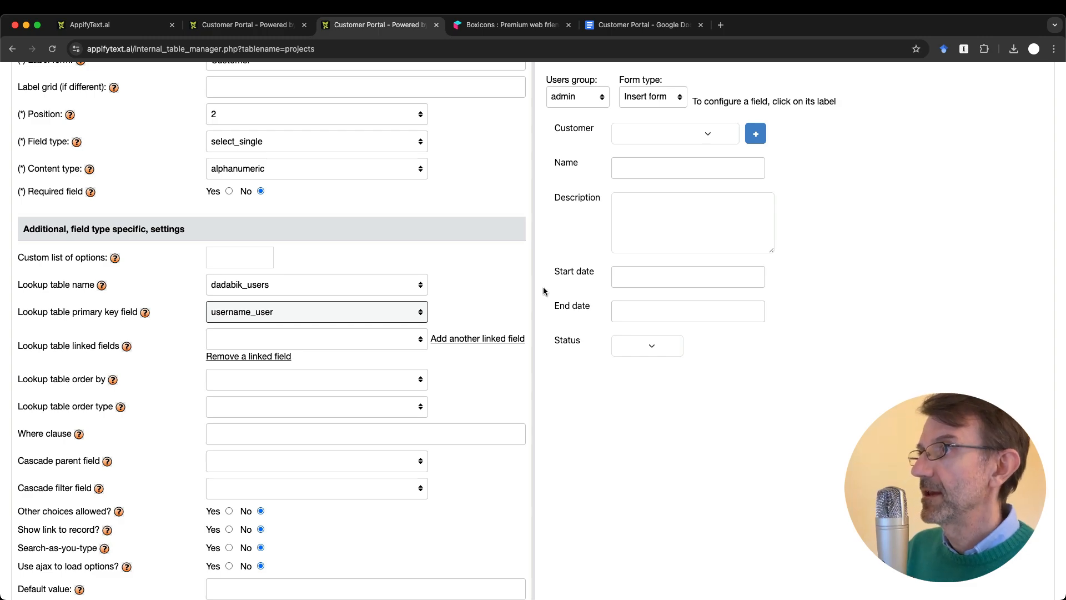
scroll(495, 284, up, 5)
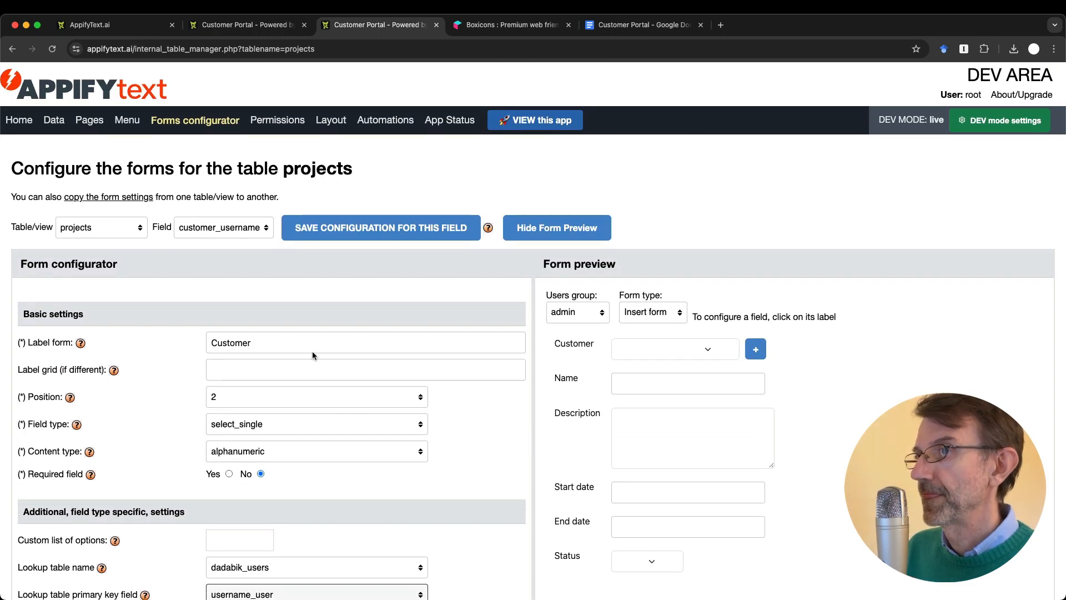
scroll(305, 381, down, 5)
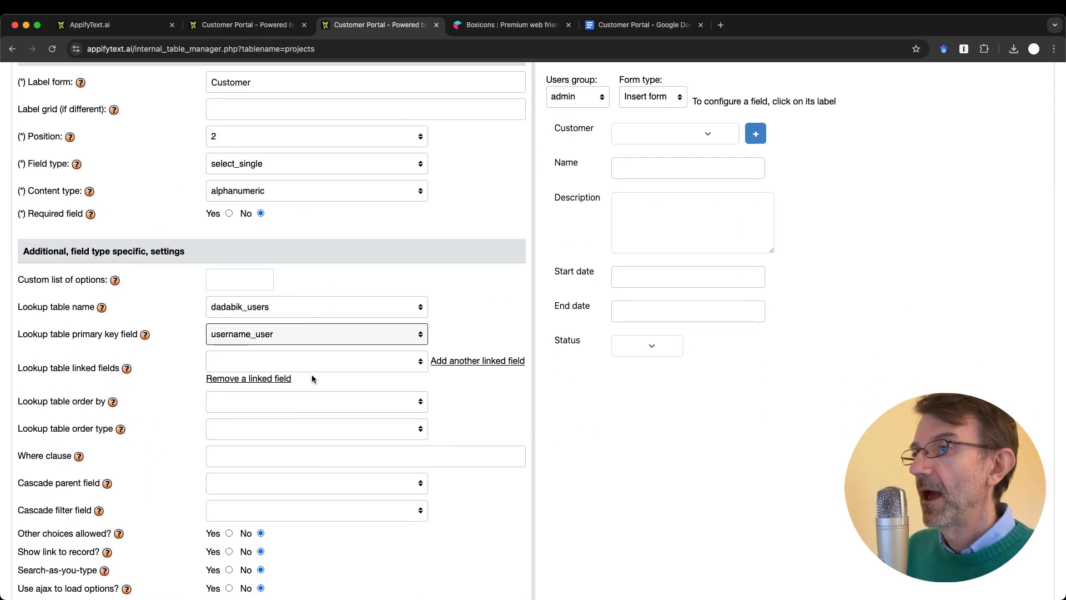
Step: Display first_name_user and last_name_user as the lookup's linked fields
click(342, 363)
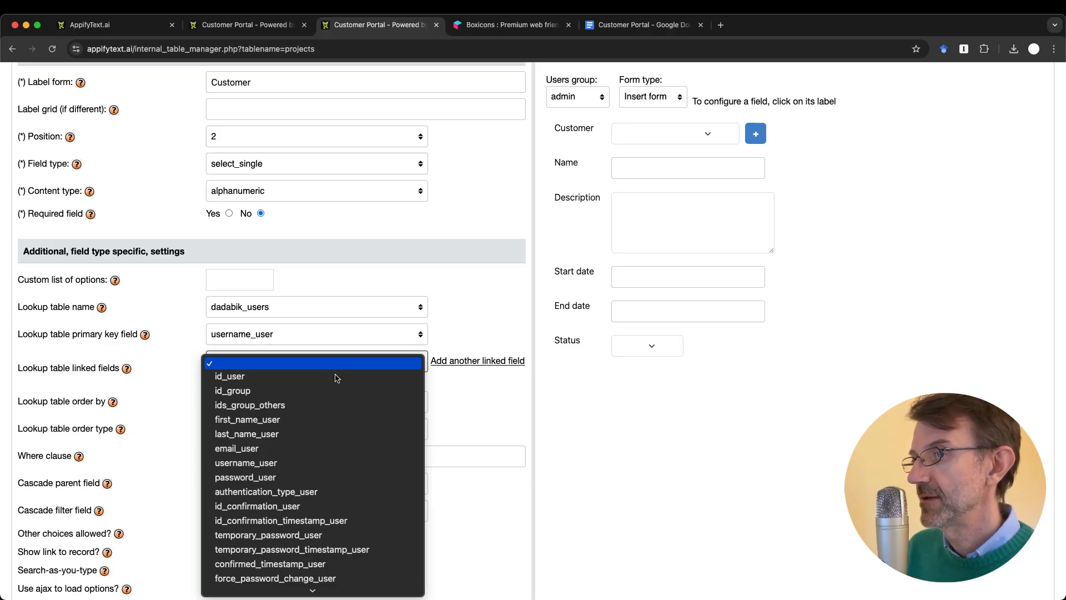
click(328, 417)
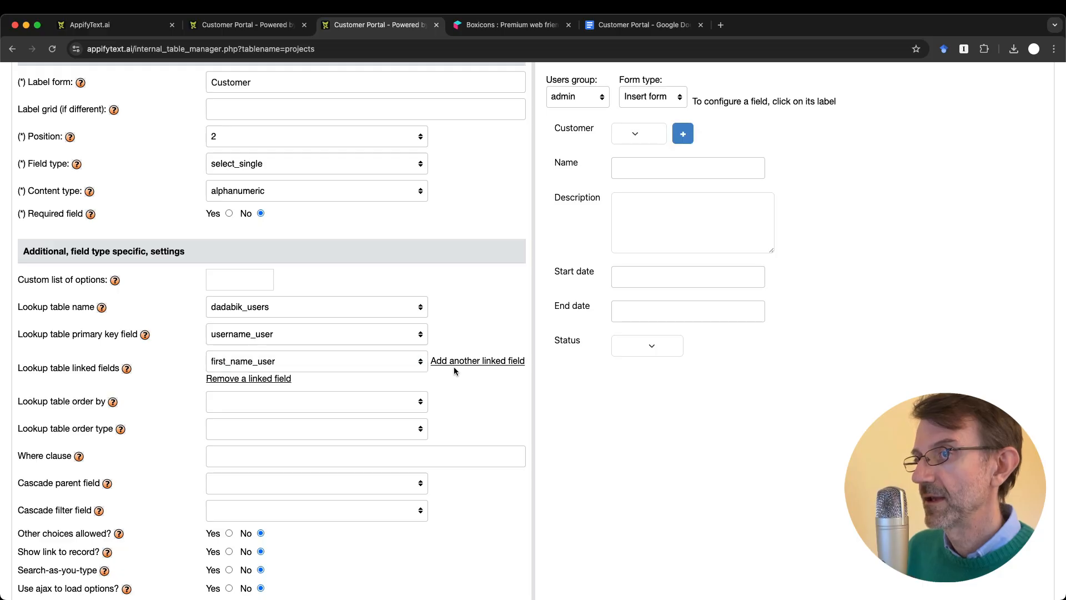
click(454, 361)
click(326, 385)
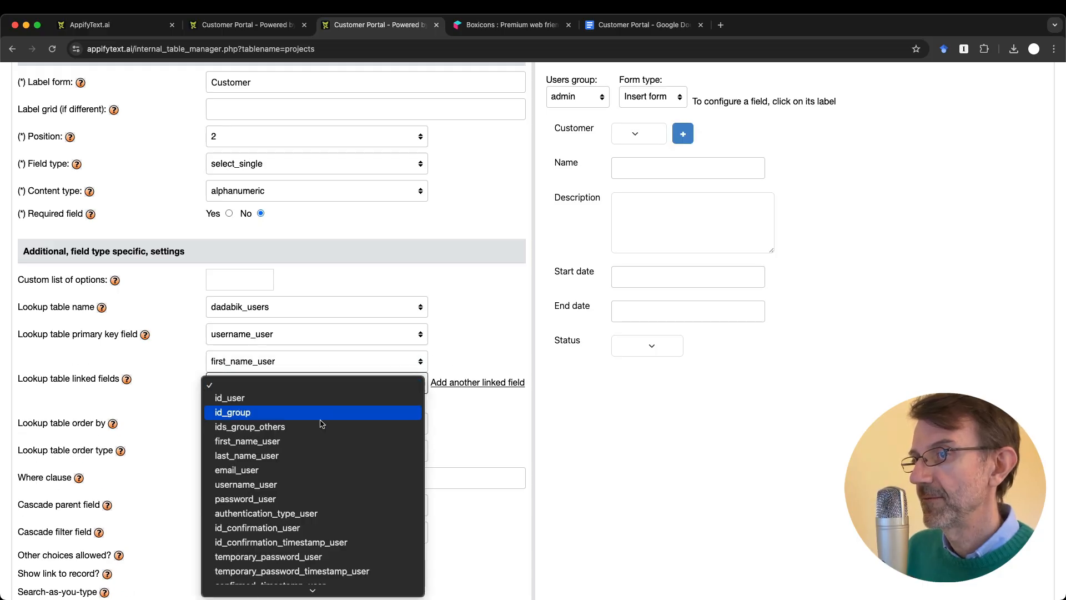
click(312, 462)
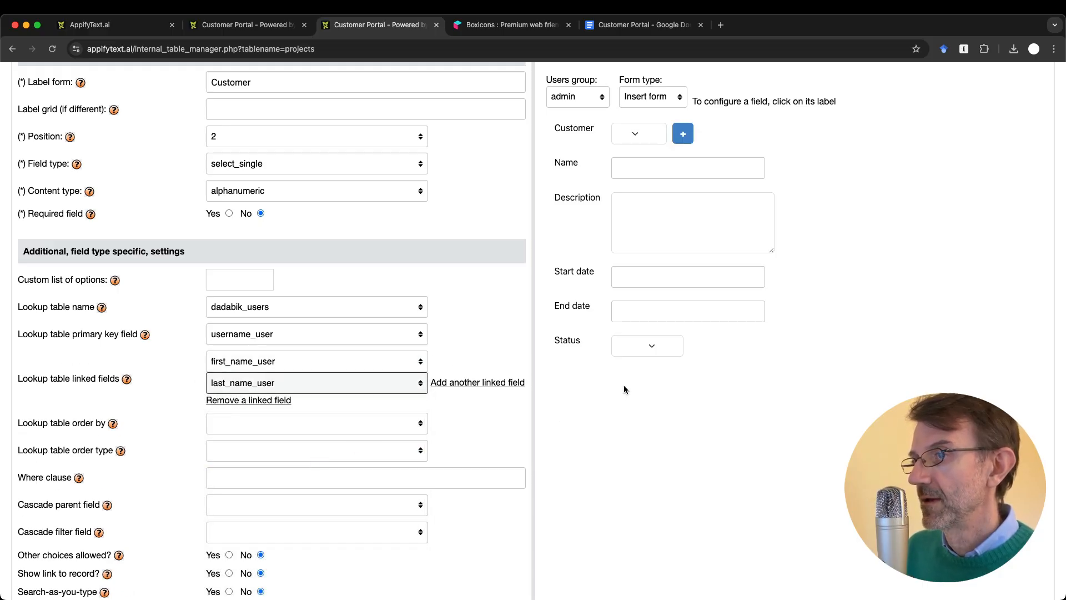
Step: Check the Status and Customer dropdowns in the form preview
click(662, 349)
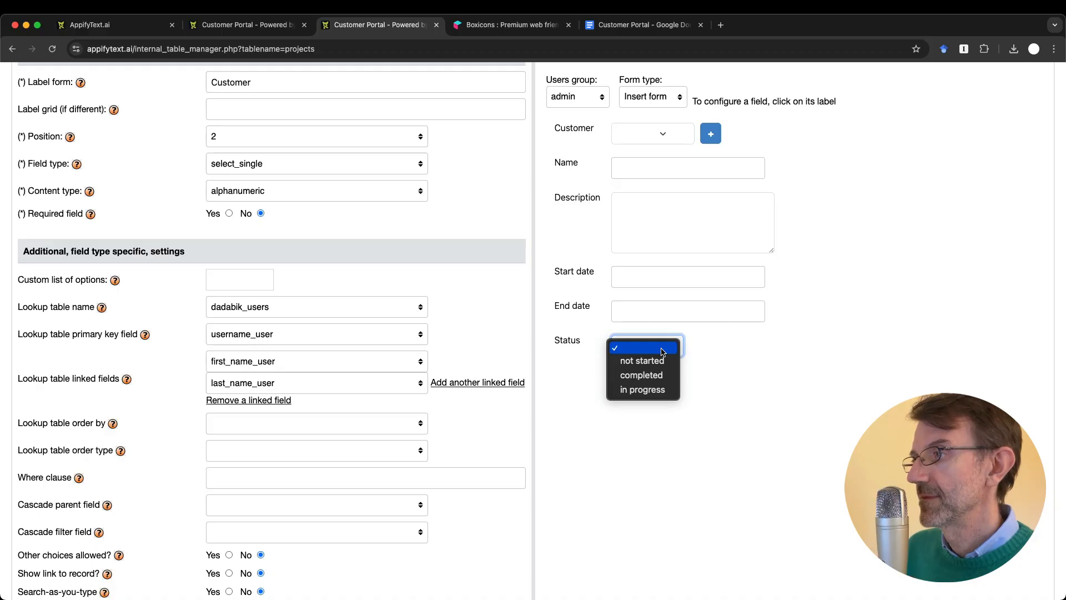
click(740, 365)
click(653, 137)
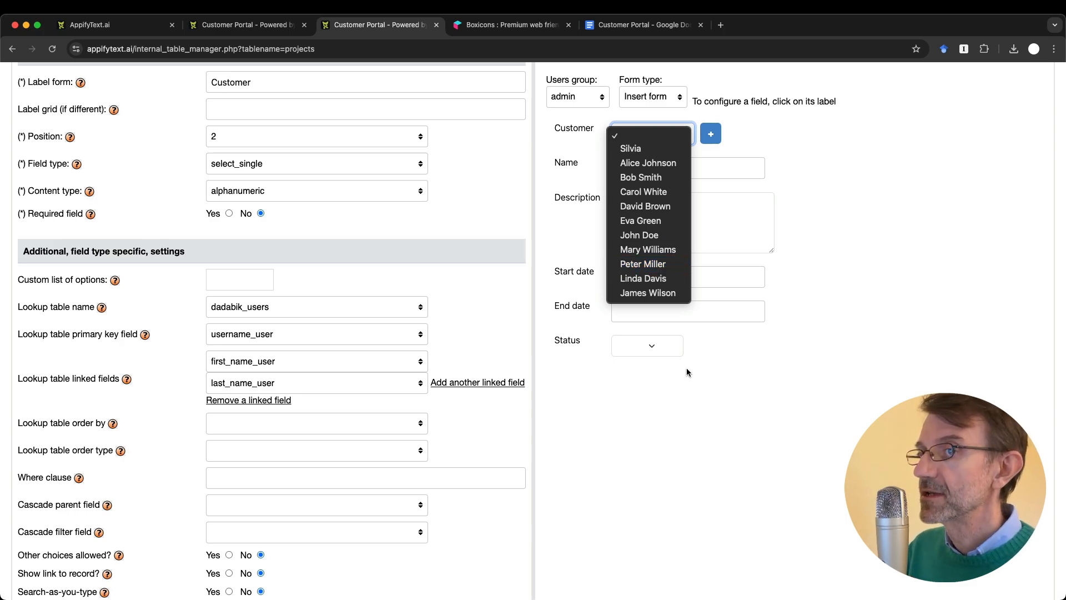
Step: Enter 'id_group =' in the Where clause and look up group ids in the portal's groups list
click(708, 444)
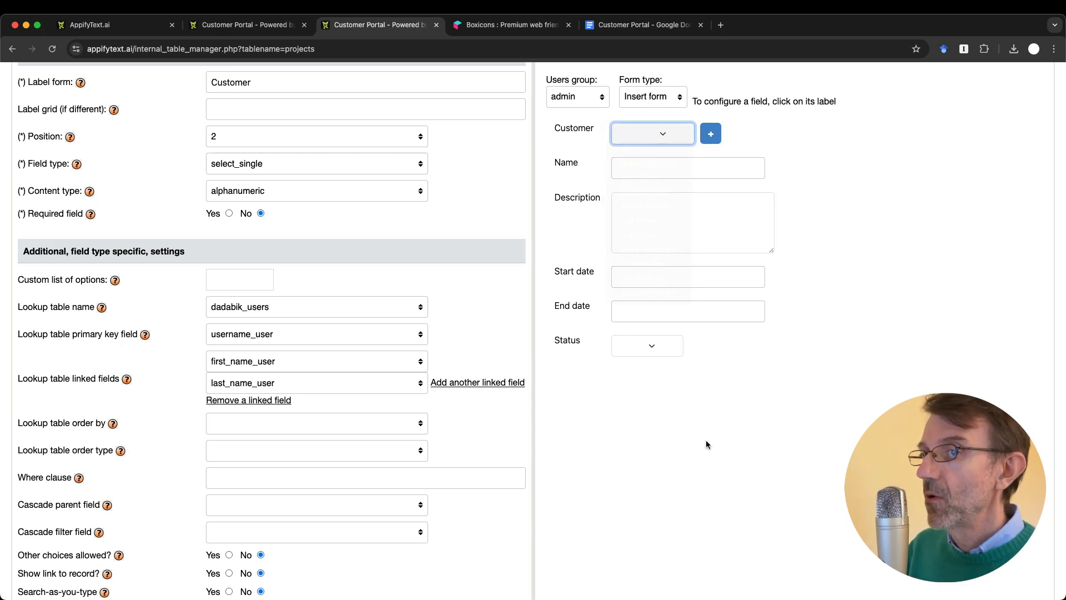
click(235, 487)
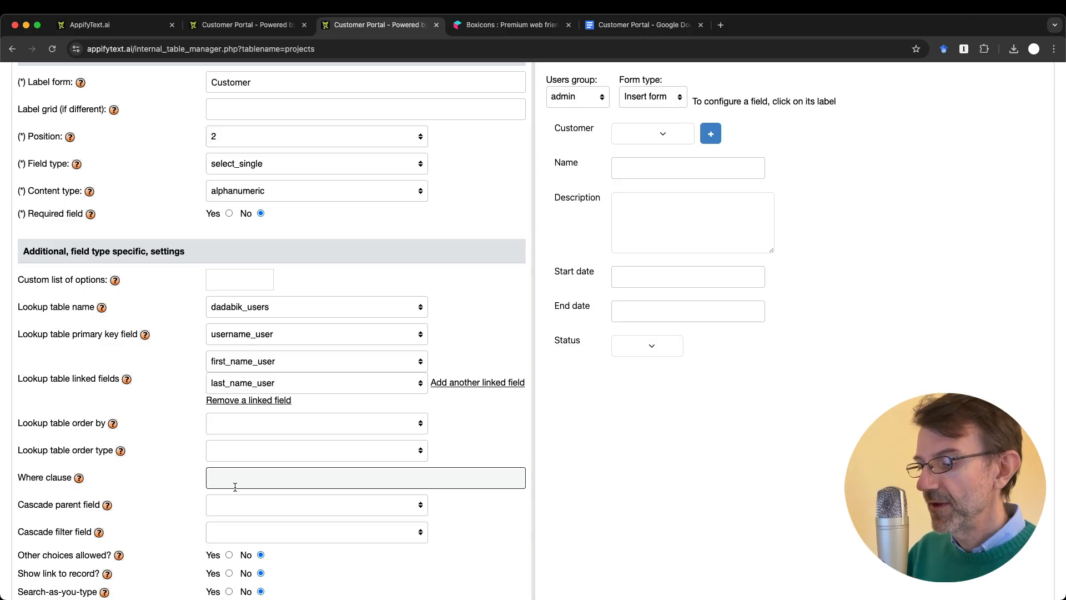
text(id_group)
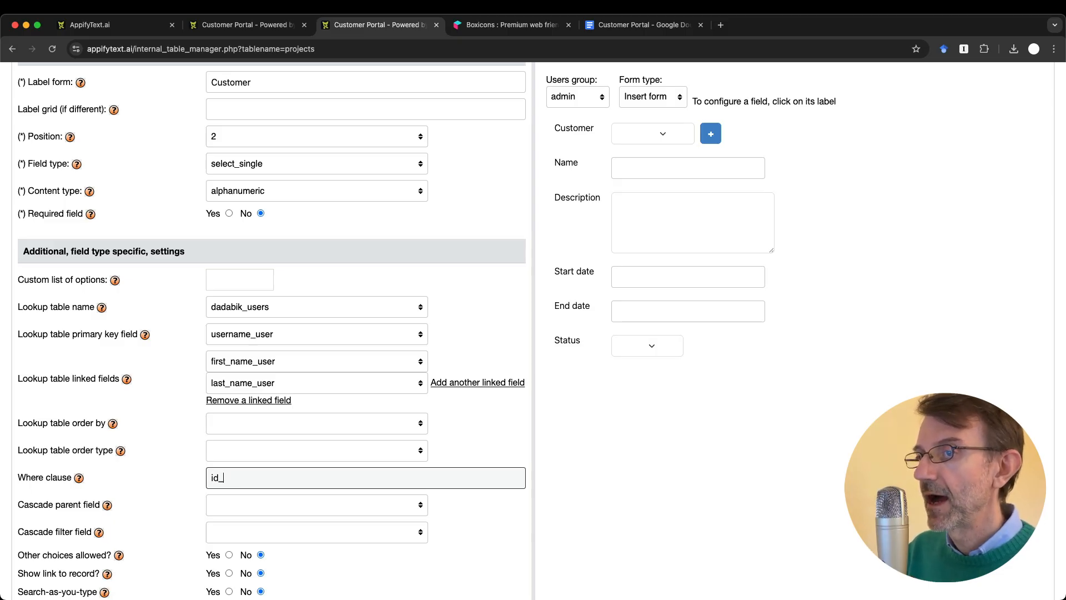
text( =)
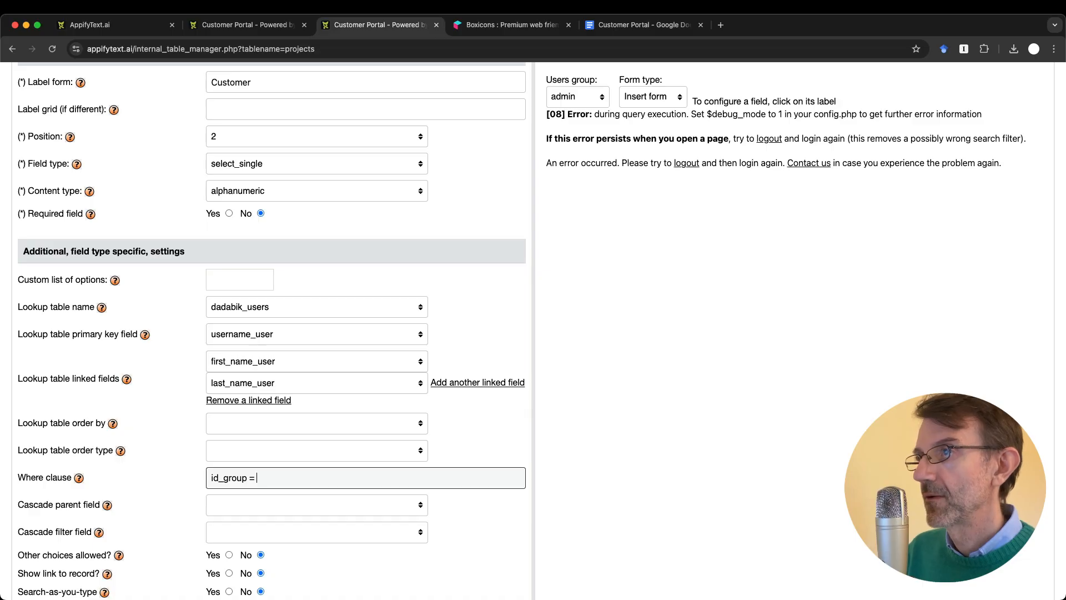
key(ctrl+shift+Tab)
click(71, 405)
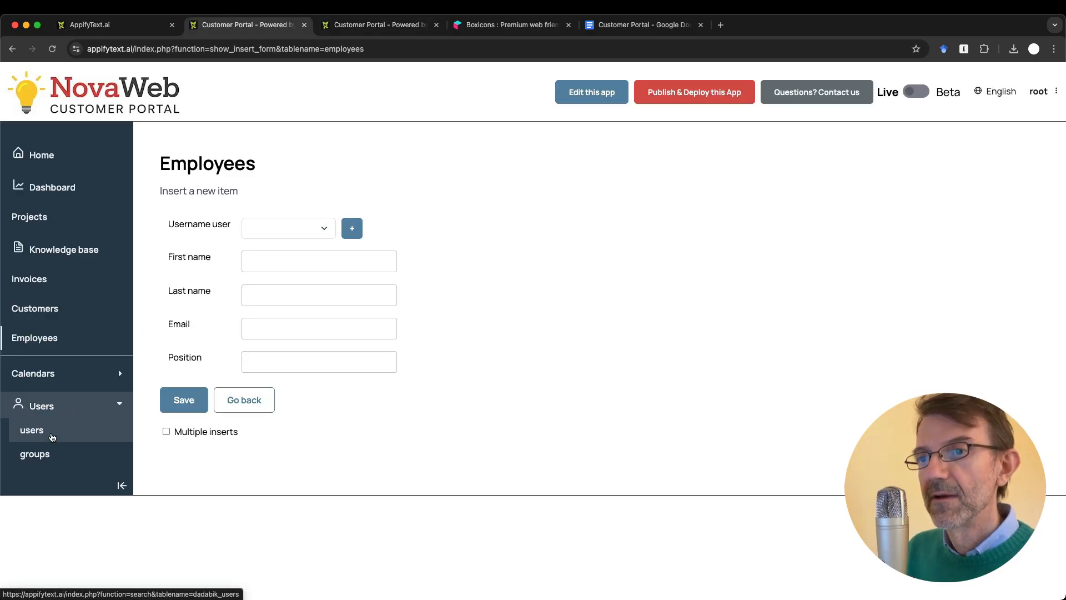
click(36, 455)
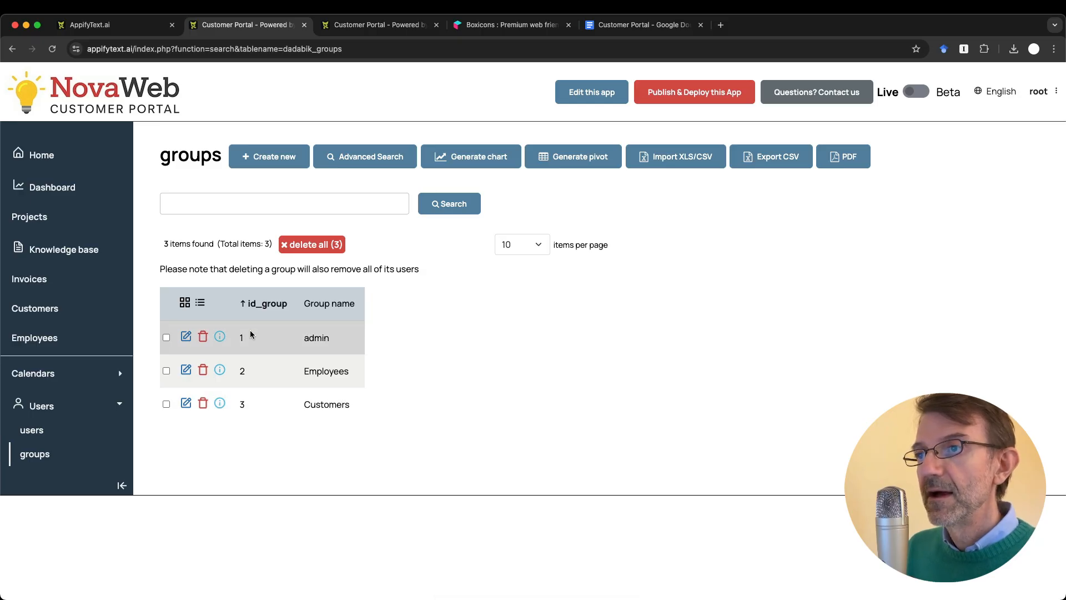
key(ctrl+Tab)
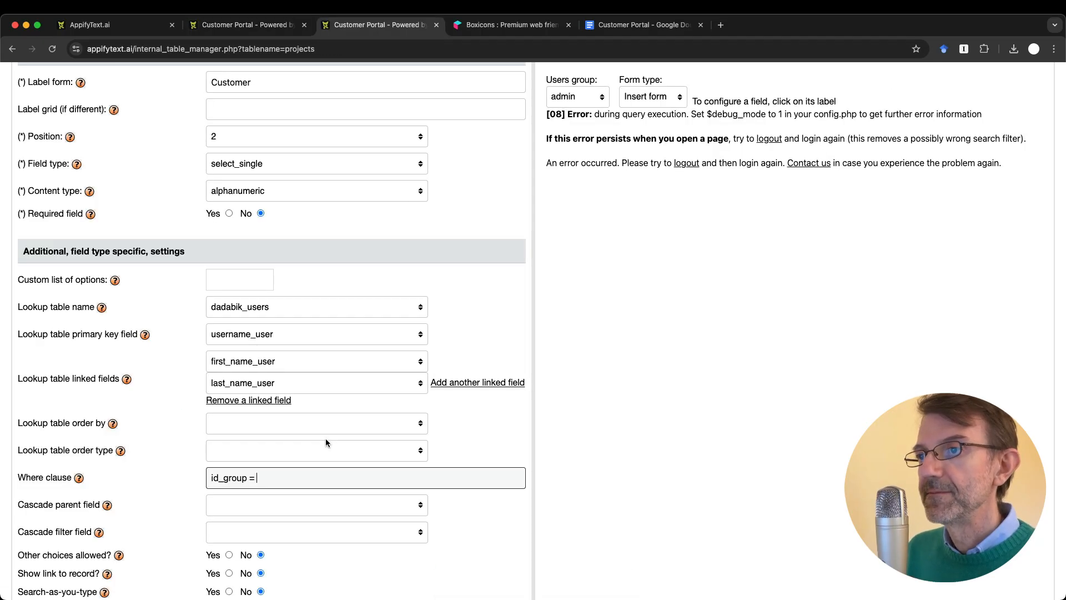
Step: Complete the Where clause with 3 and confirm the Customer preview lists only customers
text(3)
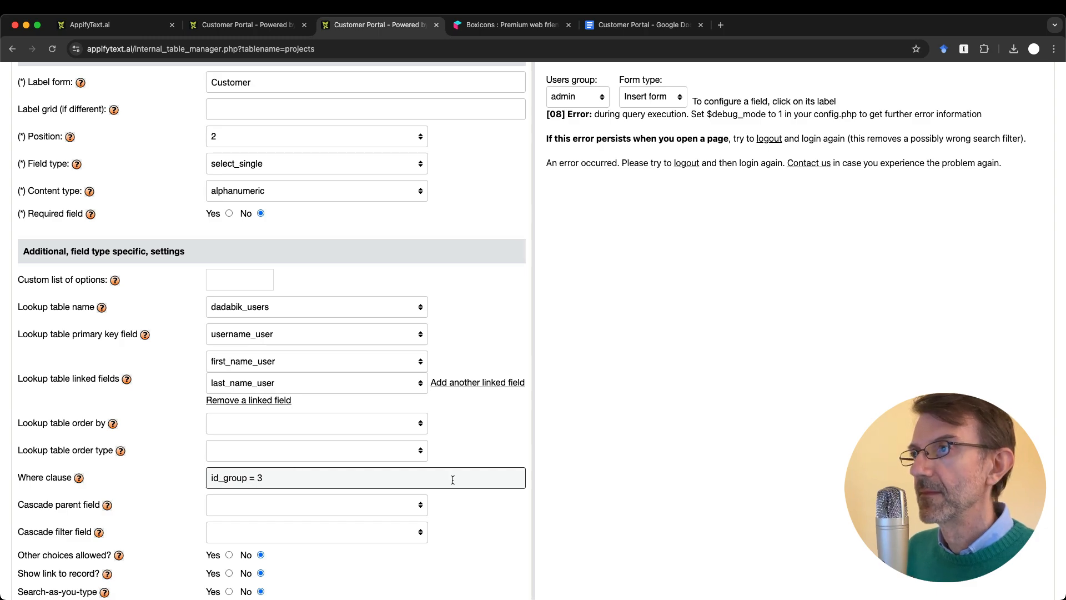
click(668, 135)
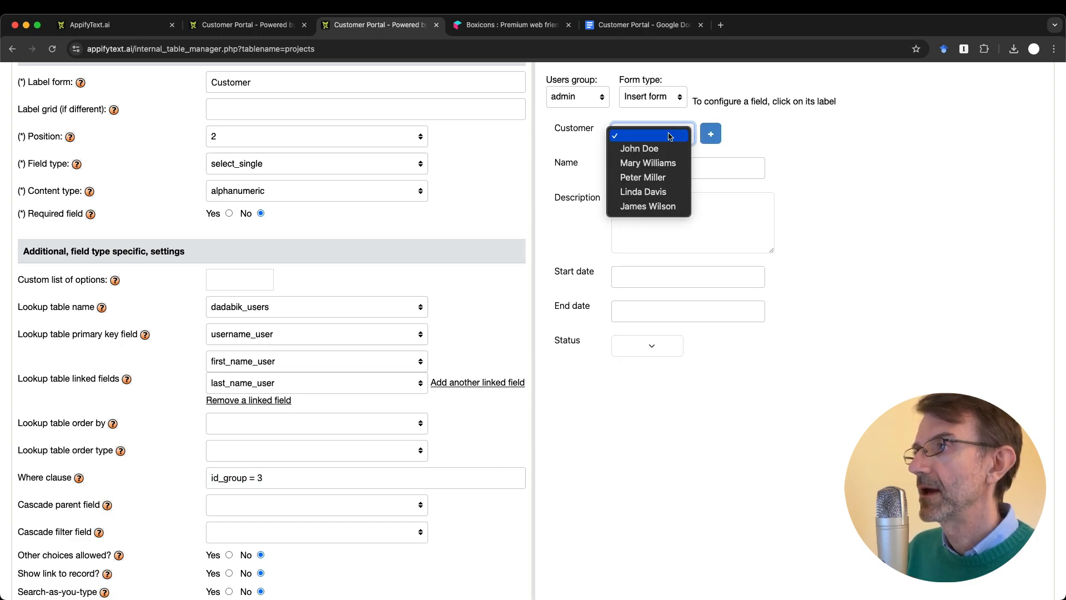
key(Escape)
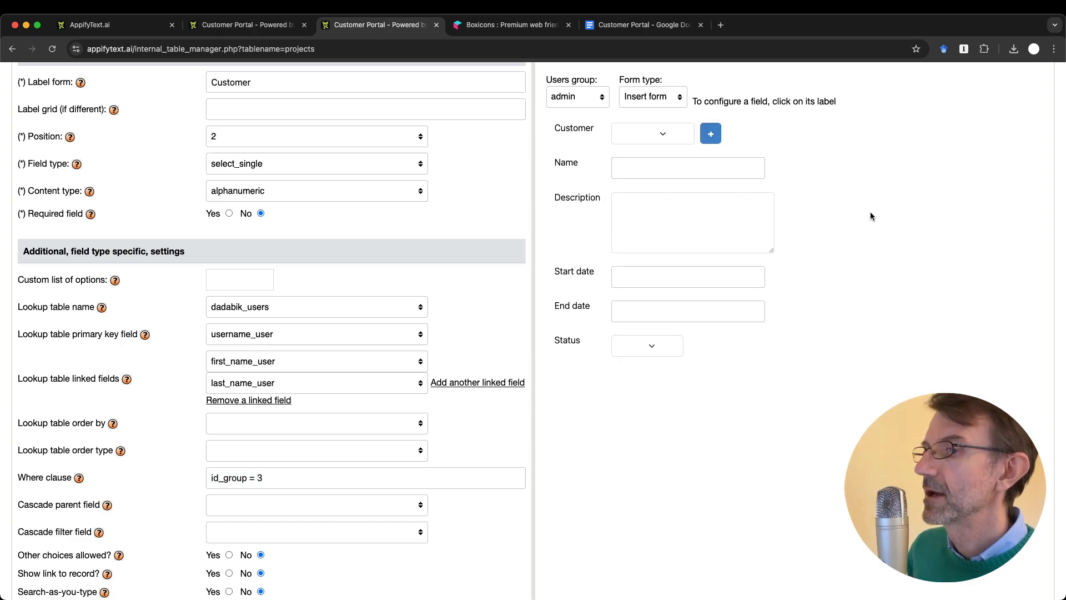
scroll(871, 216, up, 5)
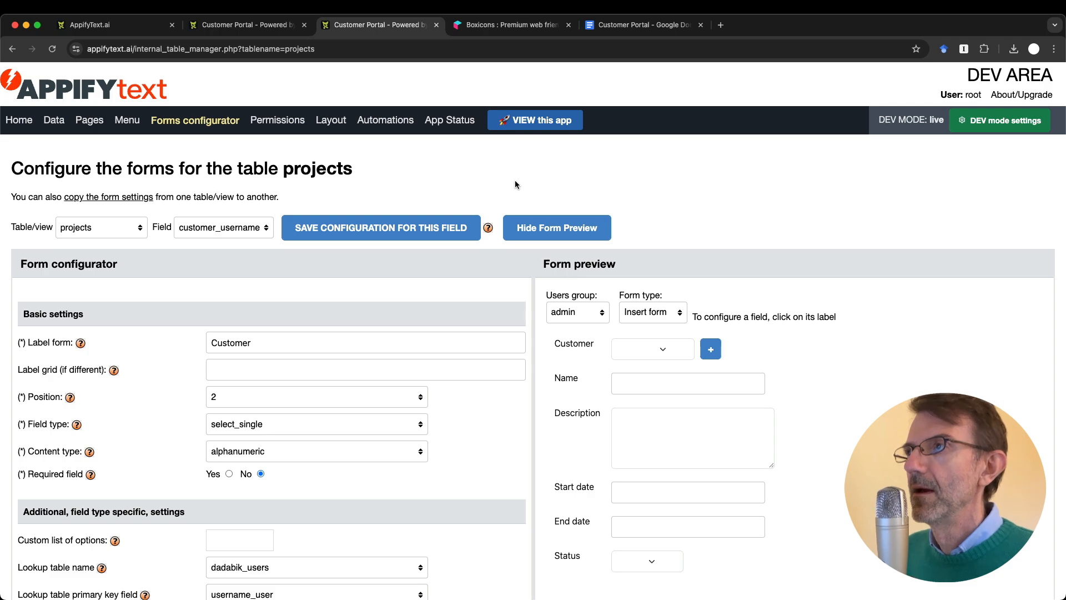
click(638, 24)
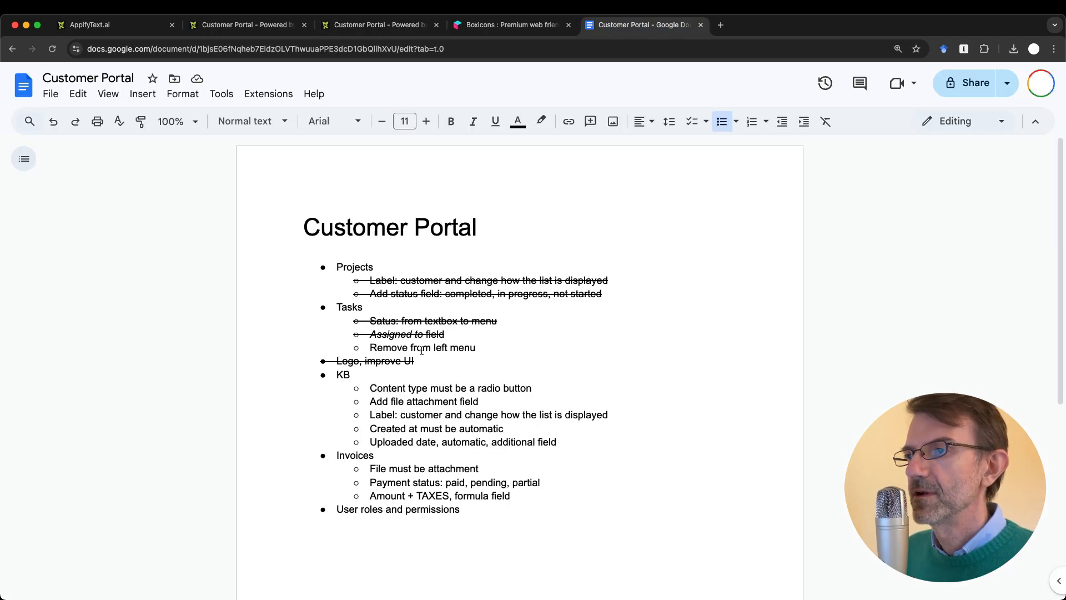
Step: Strike through 'User roles and permissions' and add a new bullet above Invoices
drag(336, 509, 519, 509)
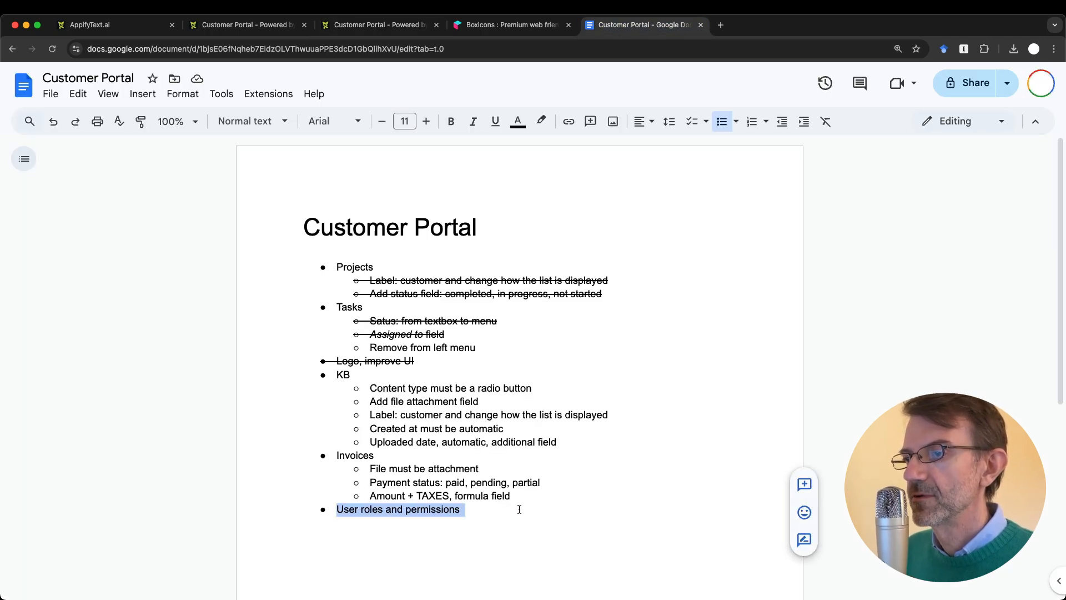
key(super+shift+x)
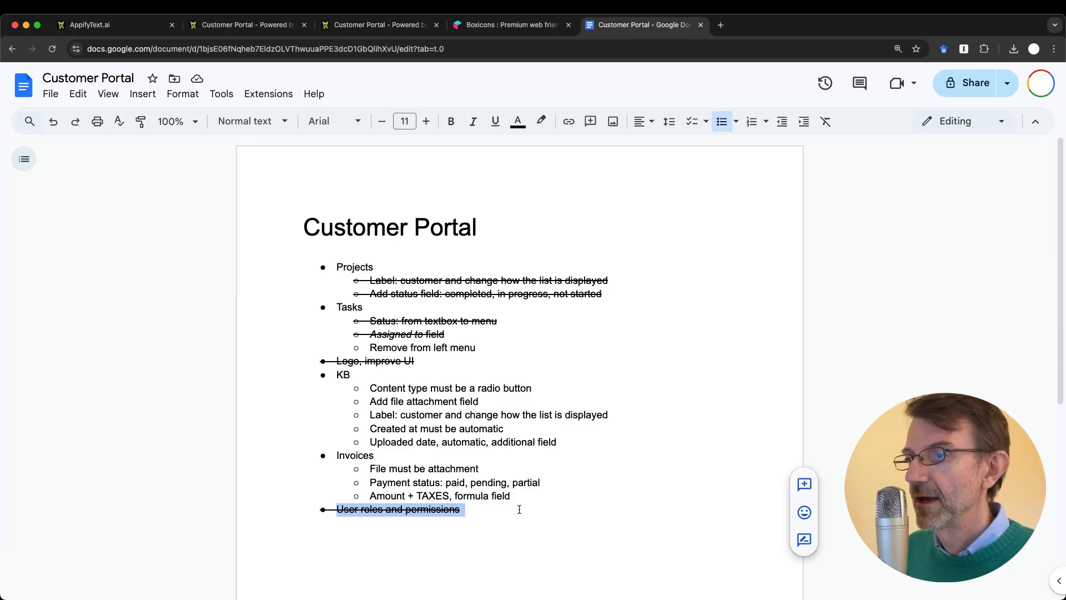
click(572, 441)
key(Return)
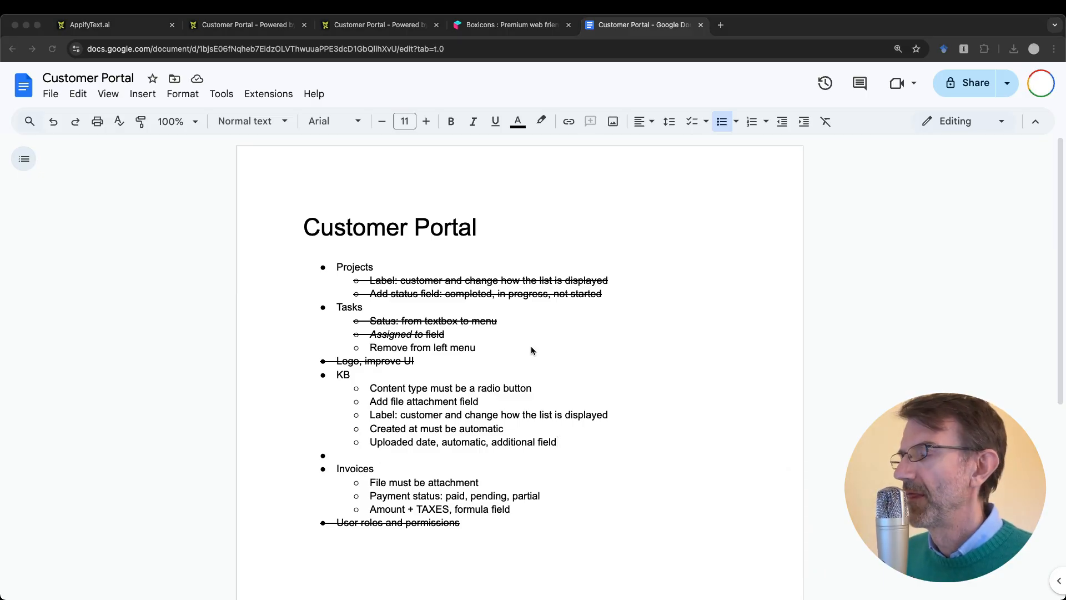
Step: Write 'Example of custom formatting function' in the new bullet
click(342, 456)
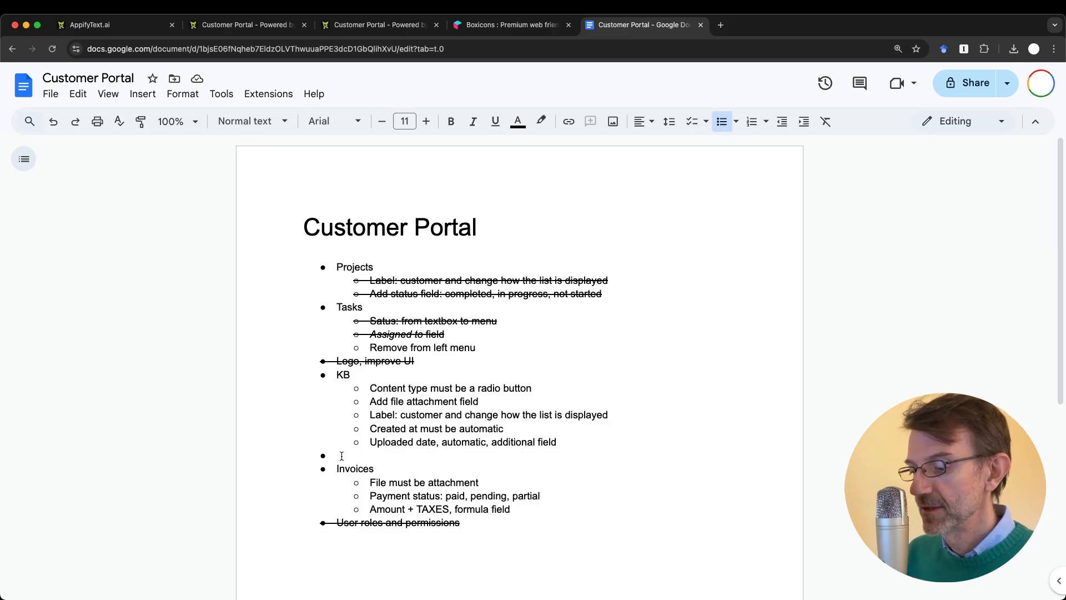
text(Custm)
key(BackSpace)
key(BackSpace)
key(BackSpace)
key(BackSpace)
key(BackSpace)
text(Ex)
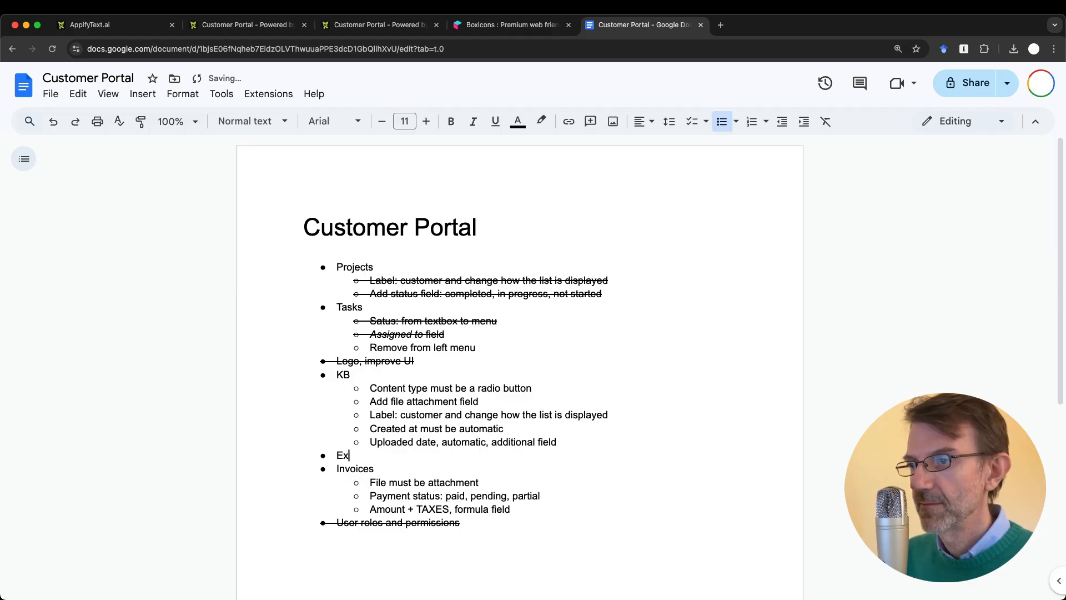
text(ample of cusdtomer)
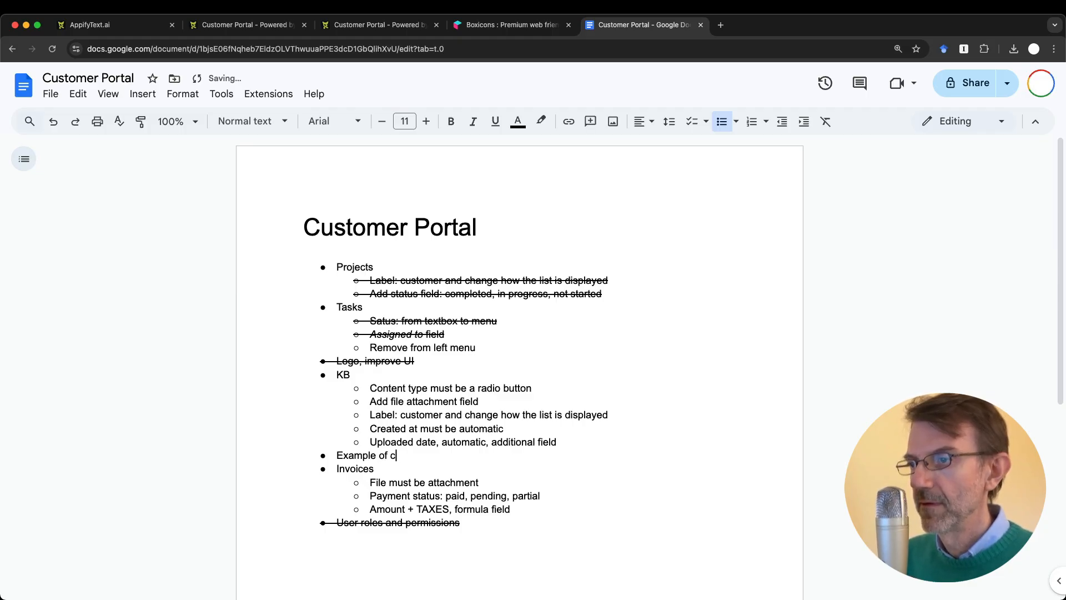
key(BackSpace)
key(BackSpace)
key(BackSpace)
key(BackSpace)
key(BackSpace)
key(BackSpace)
text(tomer)
key(BackSpace)
key(BackSpace)
text(for)
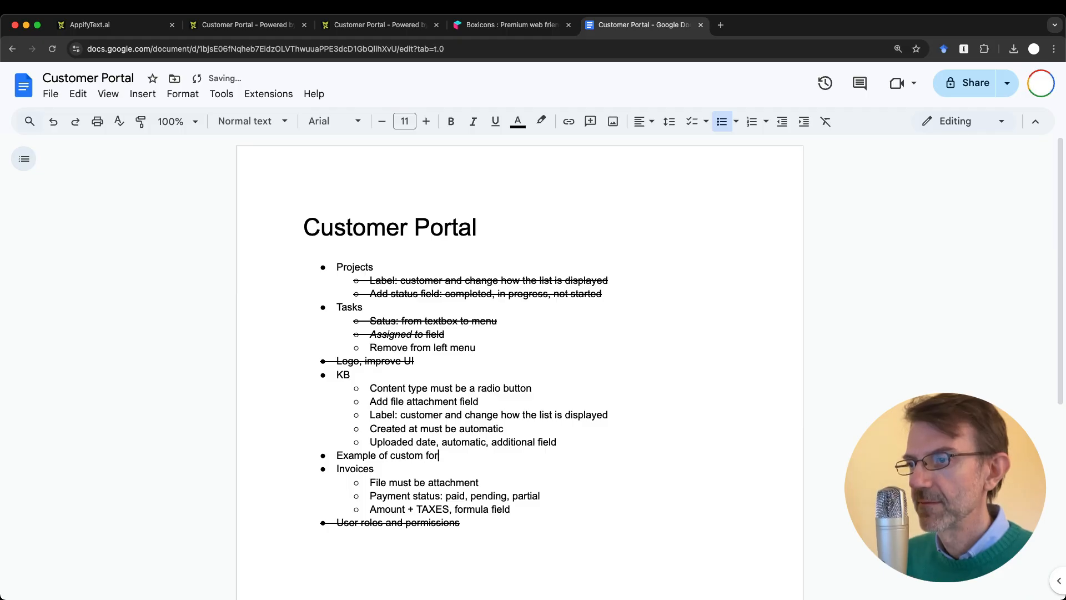
text(matting function)
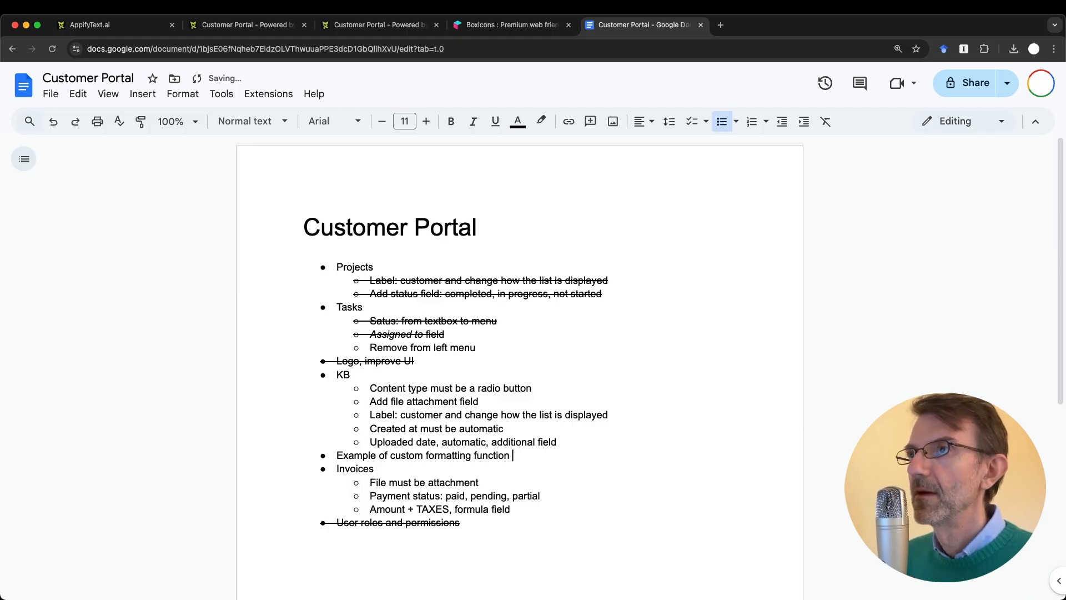
Step: Open project 1, Website Redesign, in the portal and review its two tasks
click(277, 27)
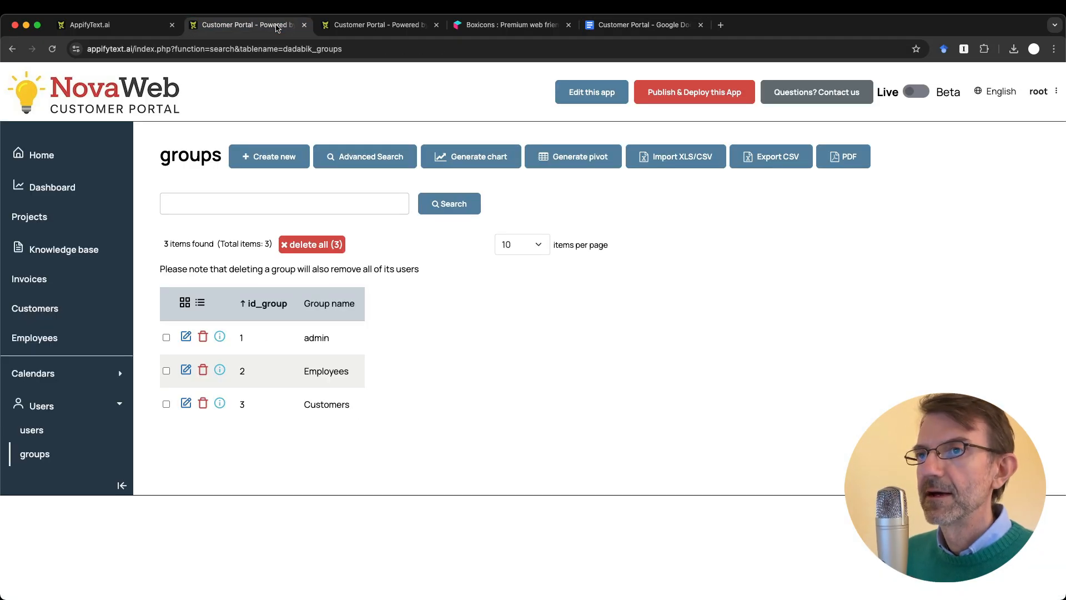
click(34, 217)
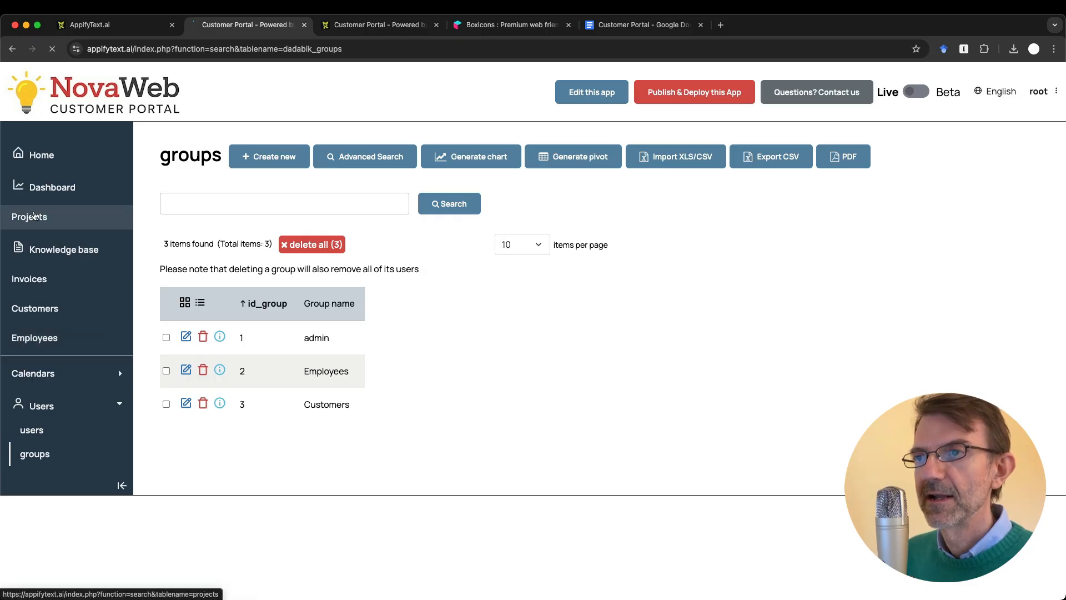
click(185, 314)
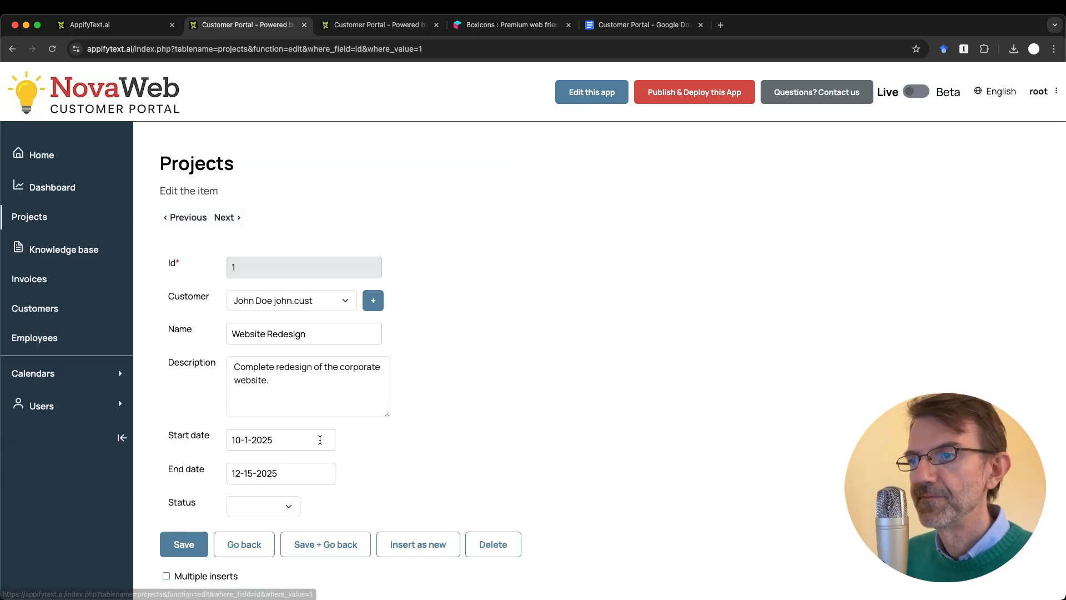
scroll(320, 440, down, 5)
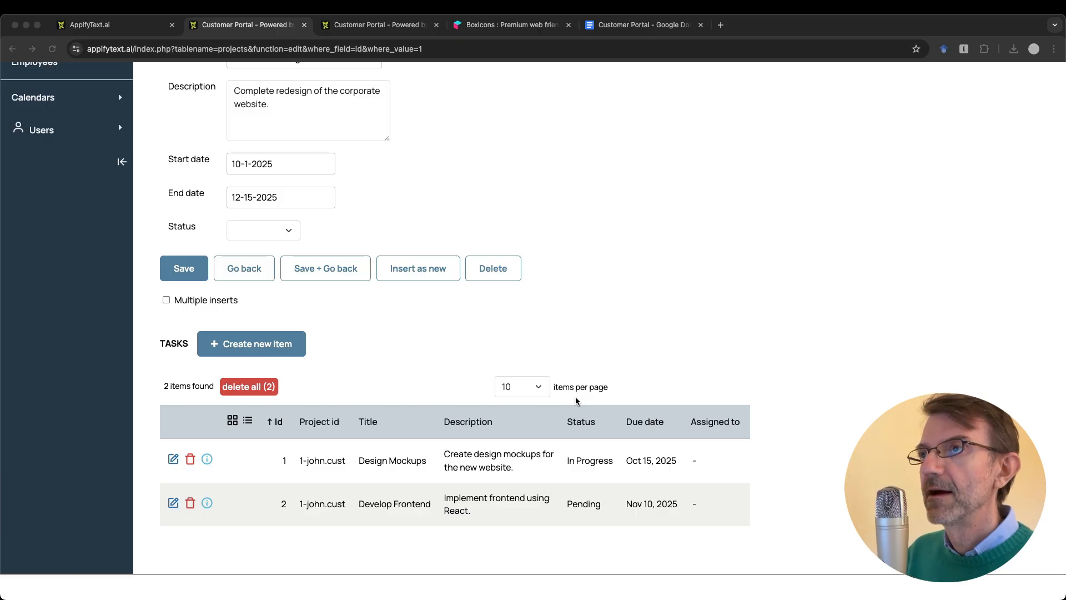
click(359, 28)
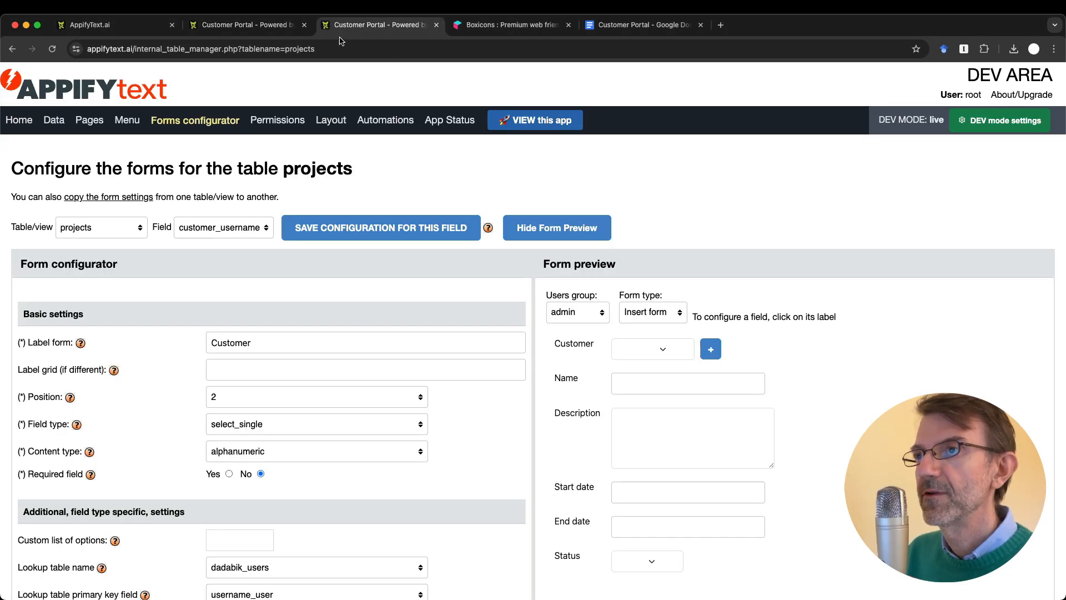
Step: Reload the Forms configurator and select the tasks table's status field
click(167, 122)
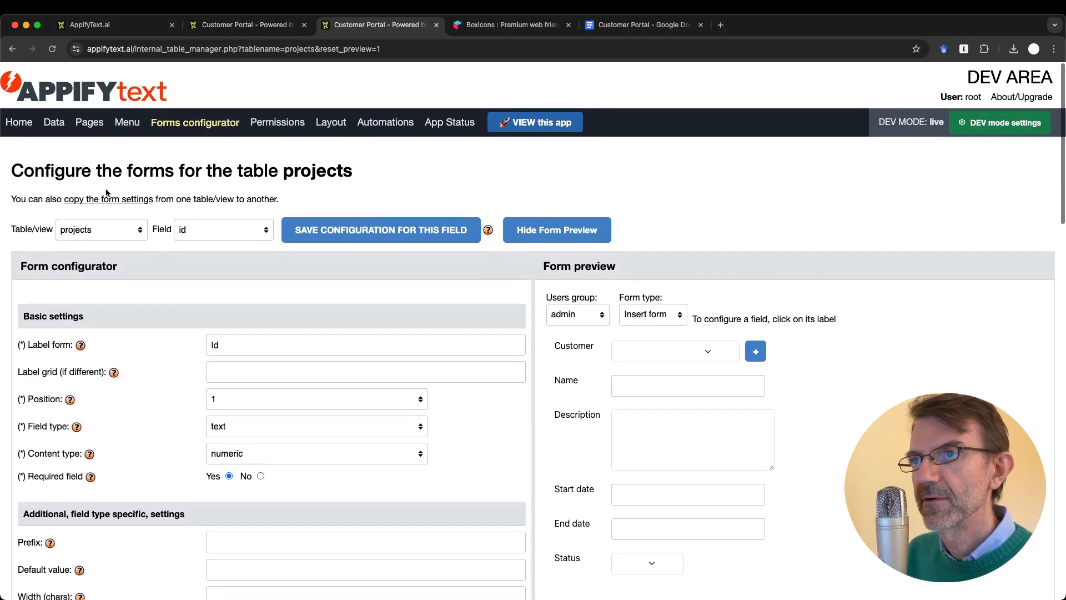
click(101, 228)
click(78, 257)
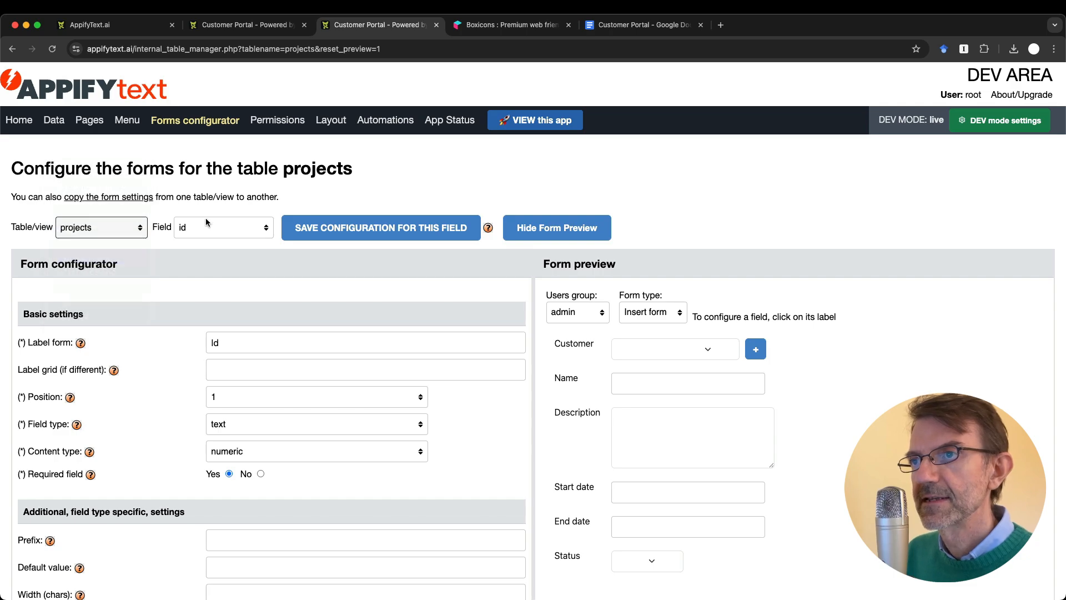
click(206, 227)
click(214, 284)
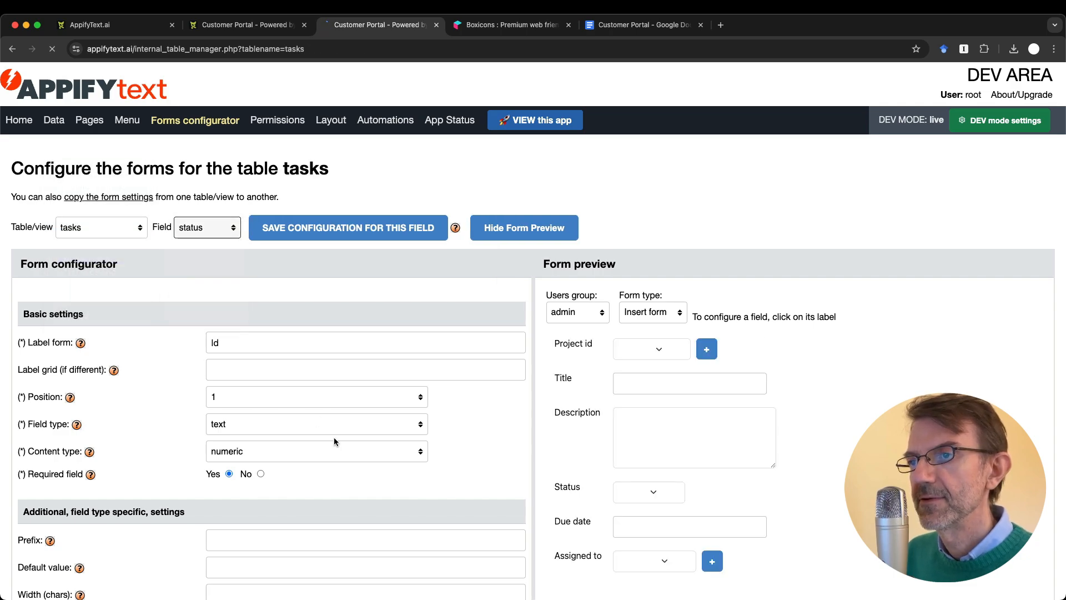
scroll(334, 441, down, 15)
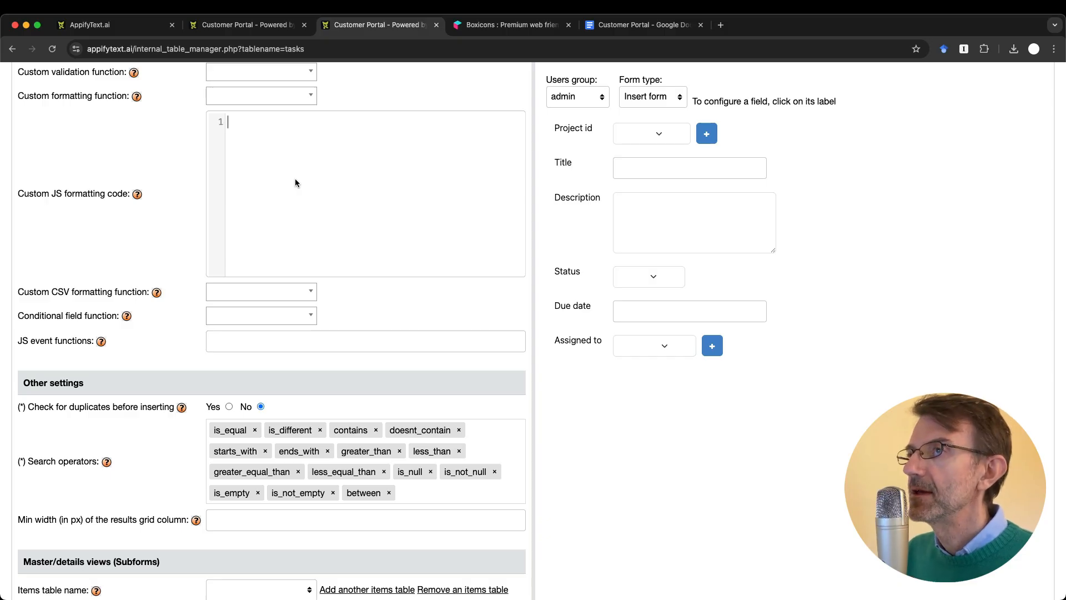
Step: Compare with the project's task list, then open the Custom JS formatting code help
key(ctrl+shift+Tab)
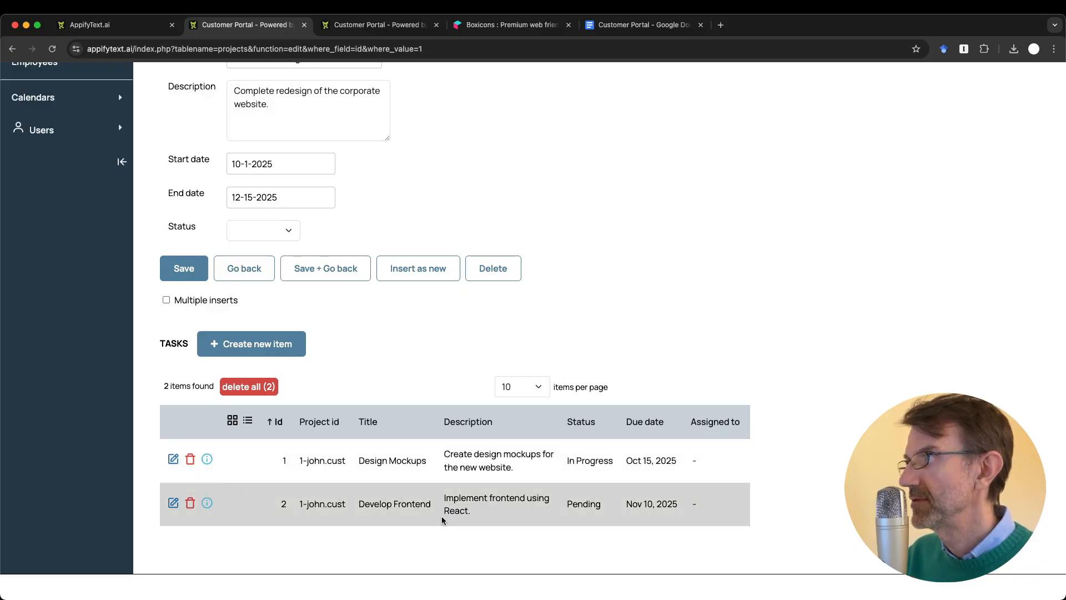
key(ctrl+Tab)
key(ctrl+shift+Tab)
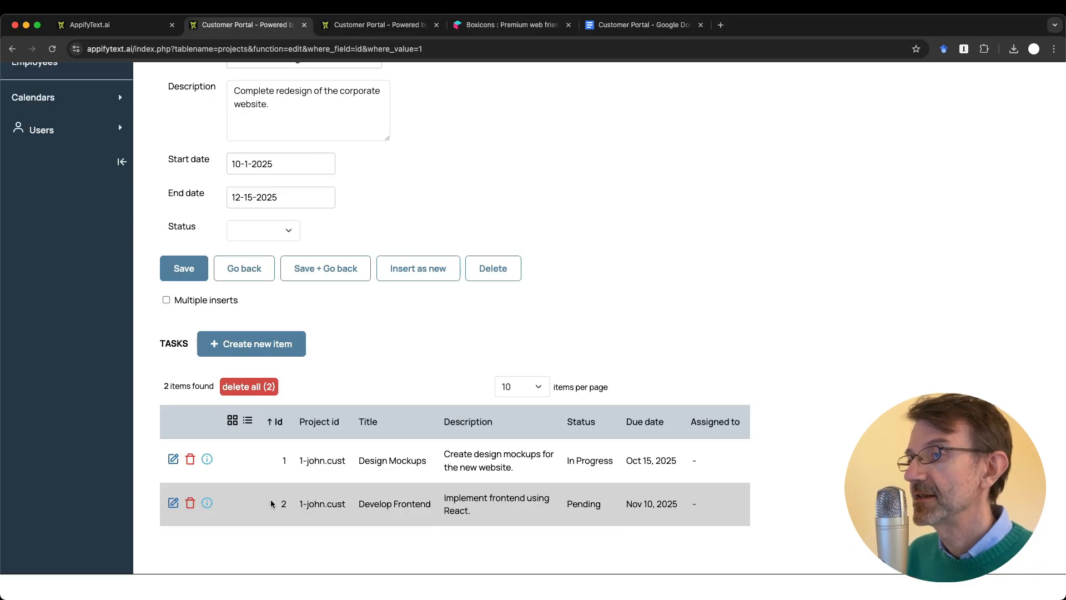
key(ctrl+Tab)
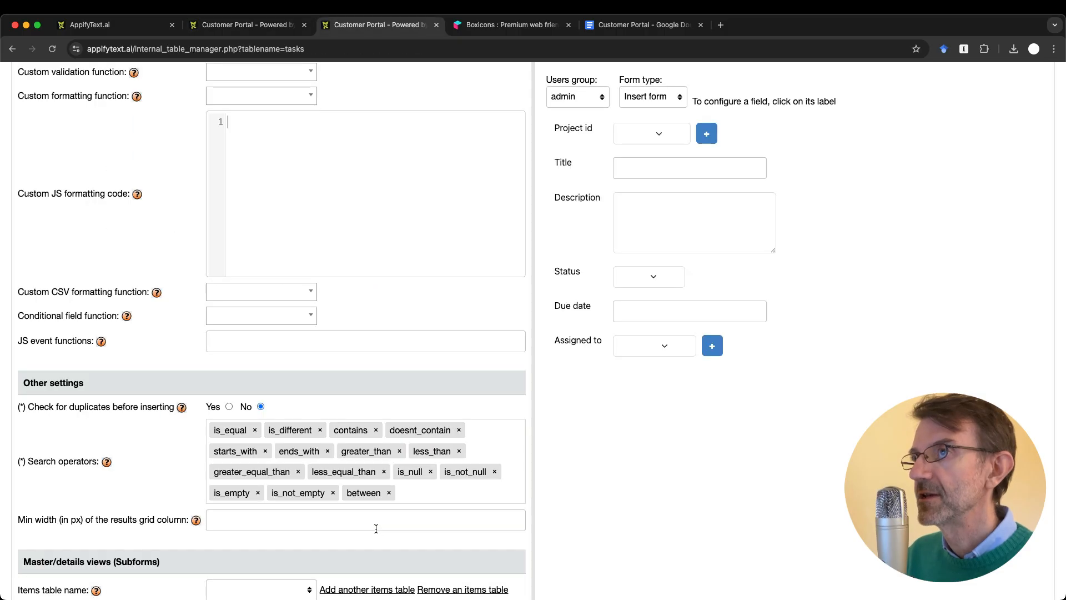
scroll(307, 258, down, 1)
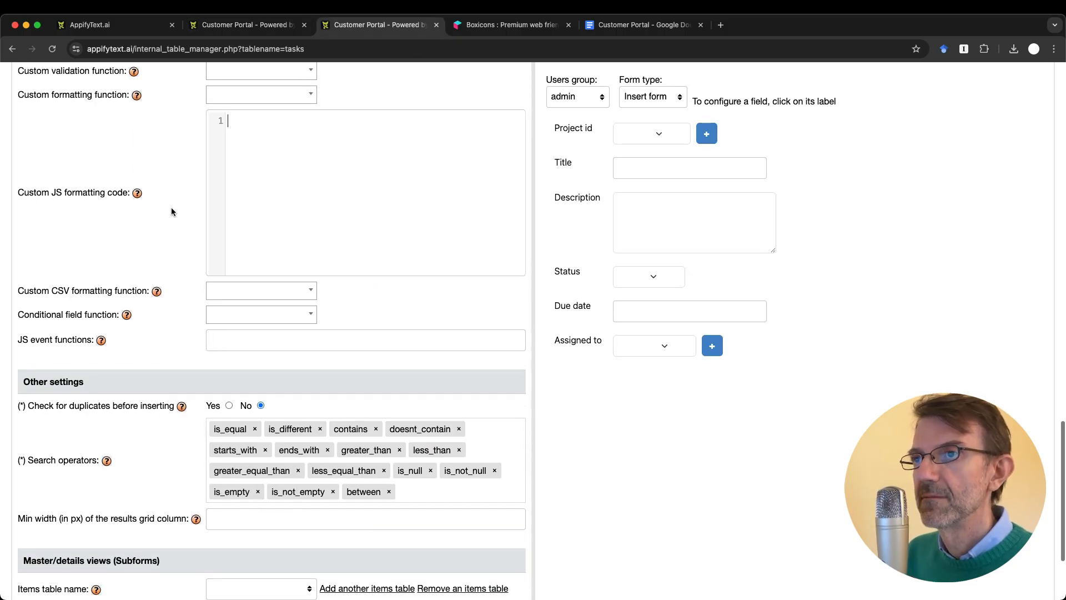
click(137, 193)
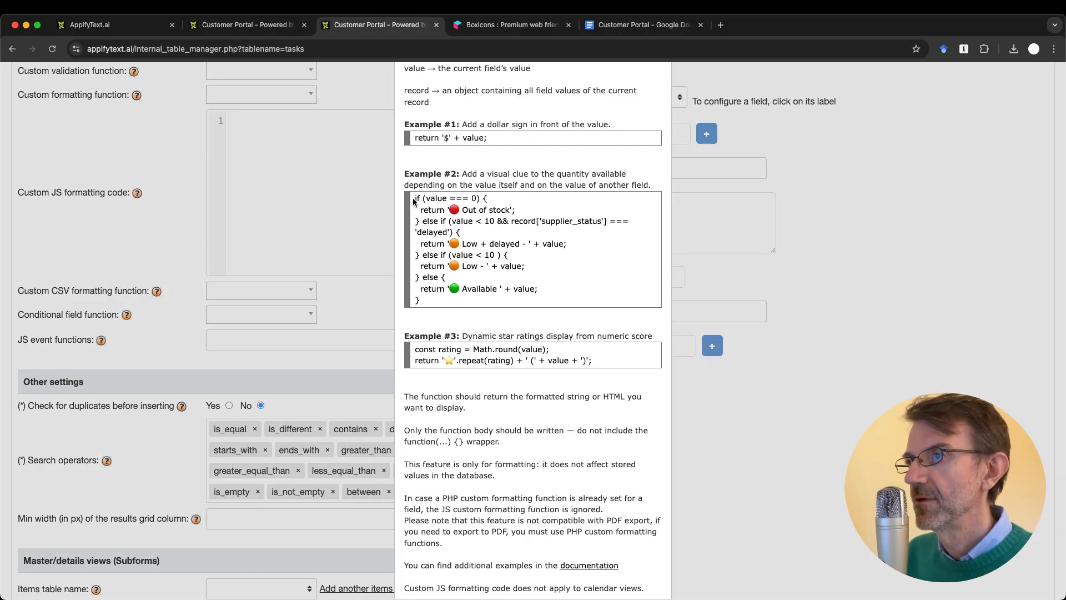
Step: Paste the copied Example #2 stock-status code into the empty custom JS formatting editor
drag(414, 198, 459, 302)
key(super+c)
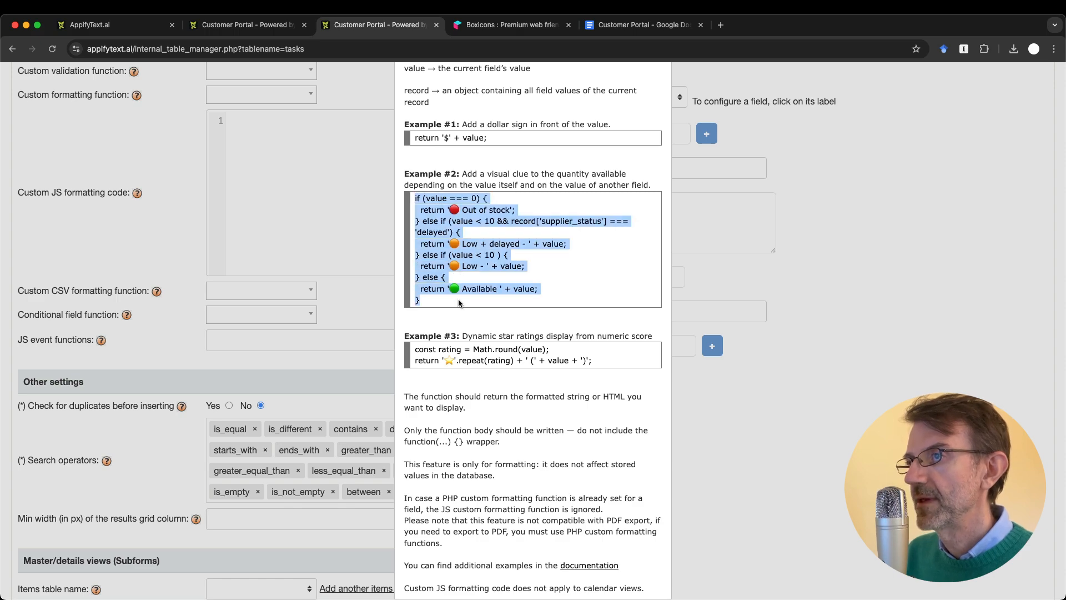
scroll(459, 302, up, 5)
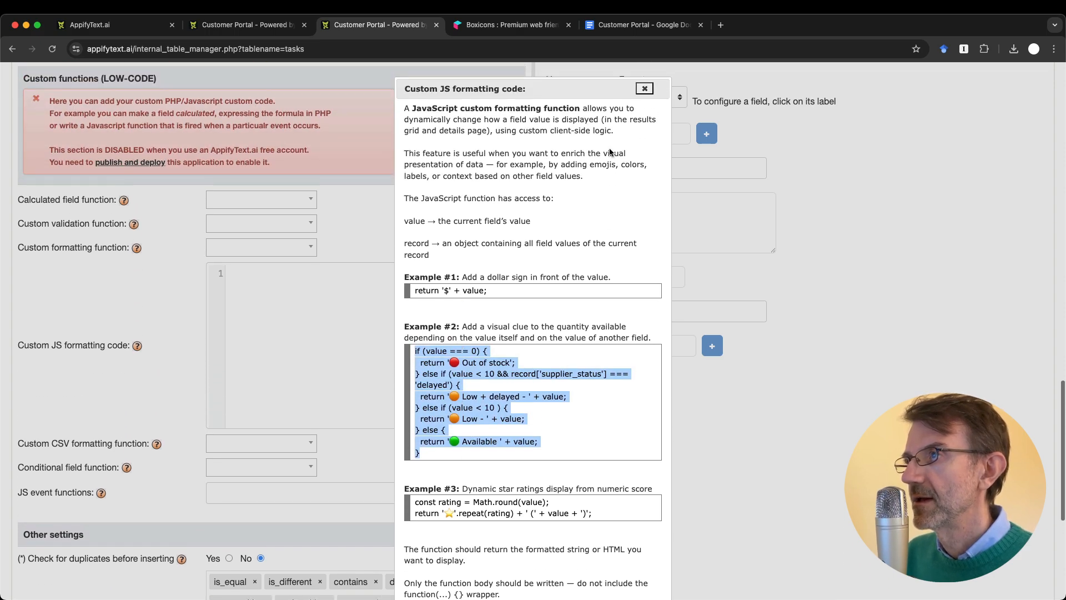
click(644, 87)
scroll(373, 368, down, 5)
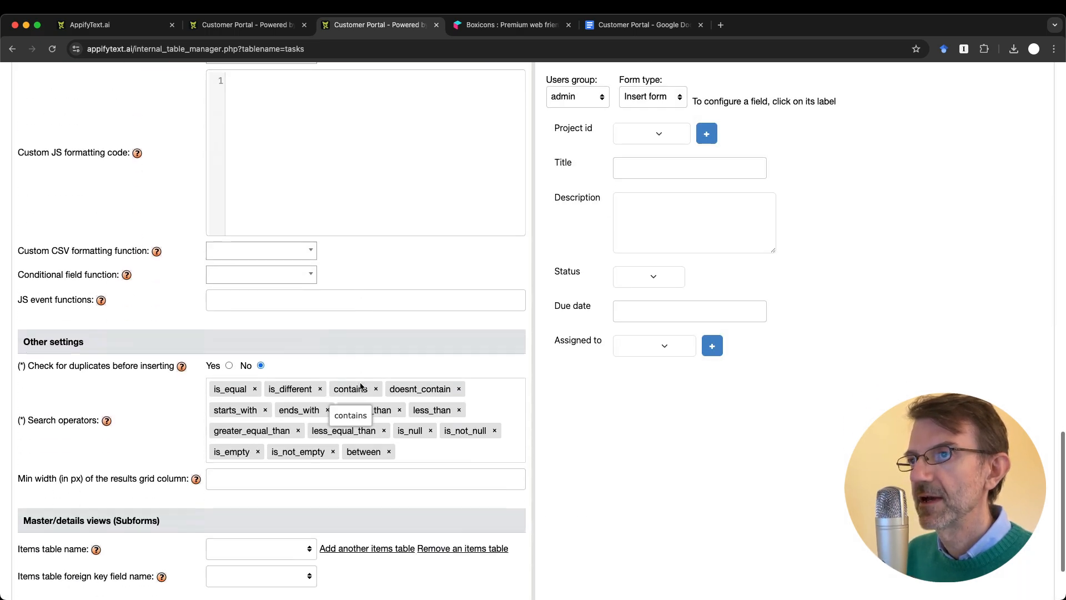
click(335, 209)
key(super+v)
Step: Delete the final green Available else branch from the pasted code
scroll(335, 209, up, 2)
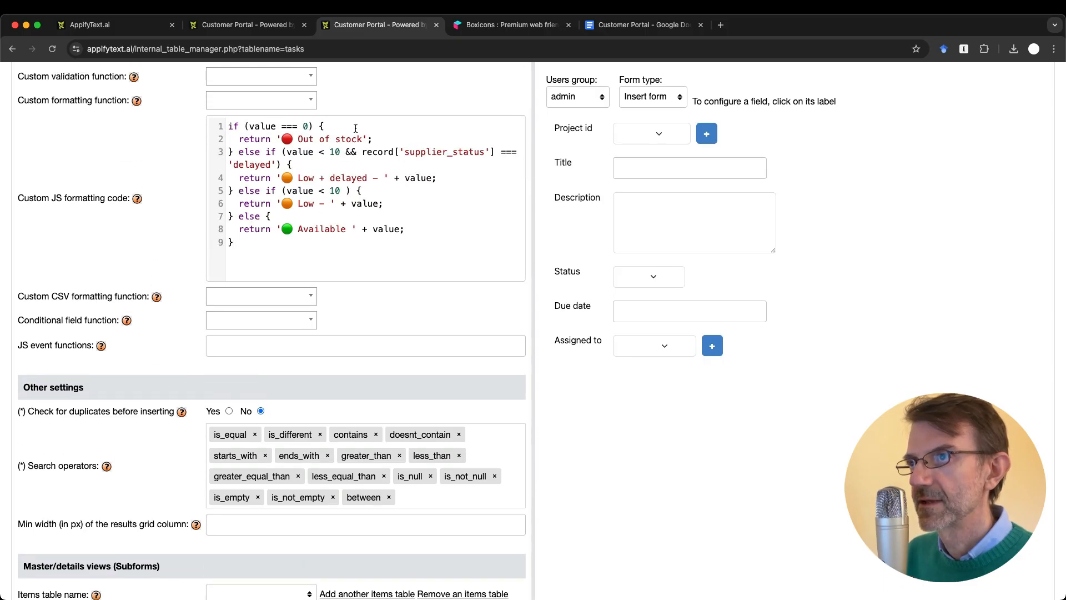
click(377, 140)
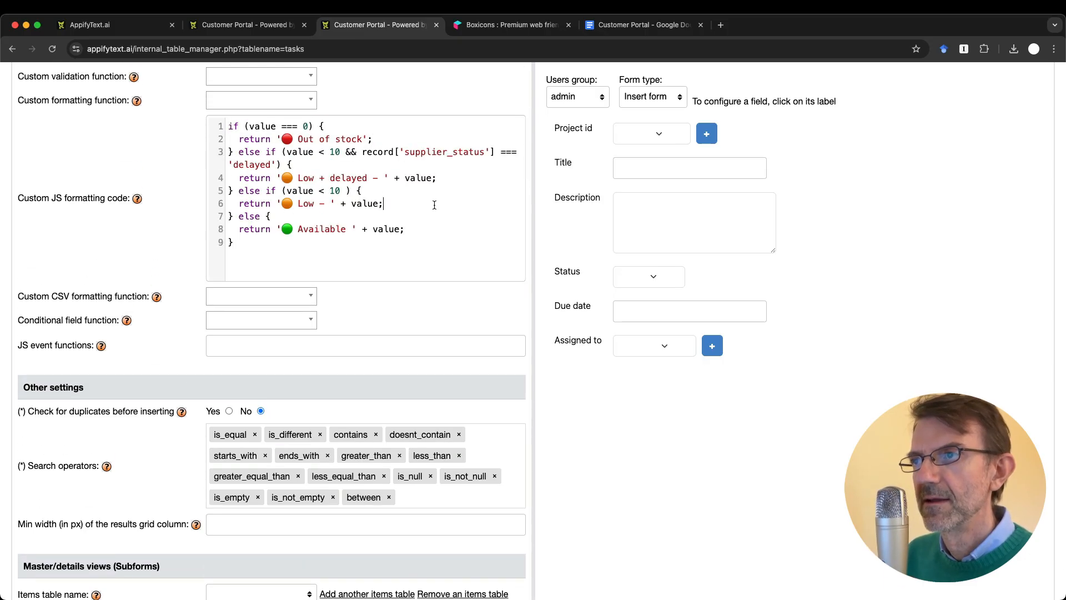
key(shift+Down)
key(shift+Down)
key(shift+Down)
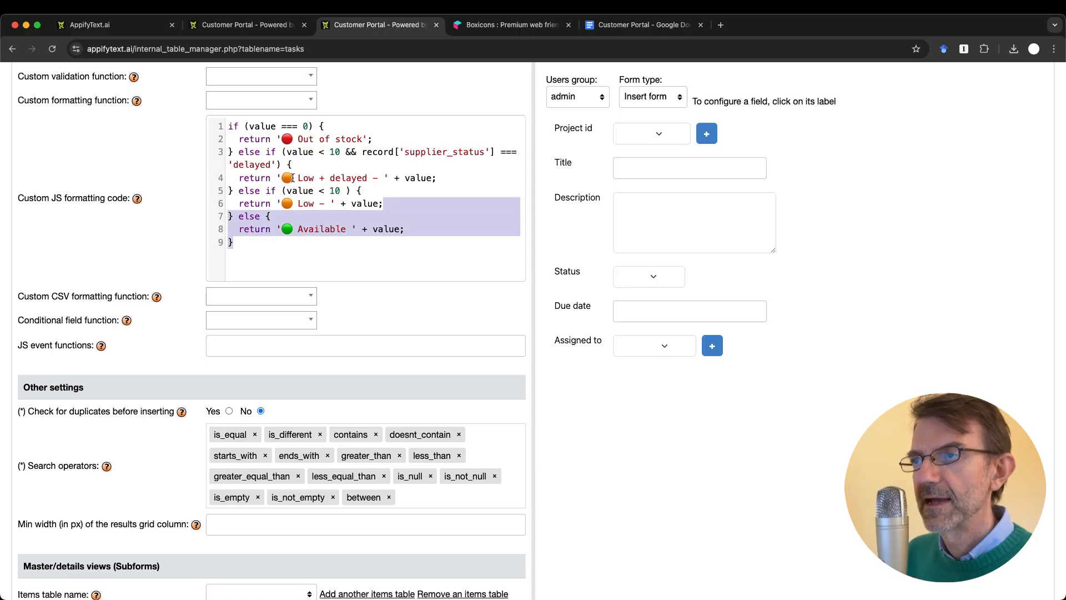
click(238, 217)
key(shift+Down)
key(shift+Down)
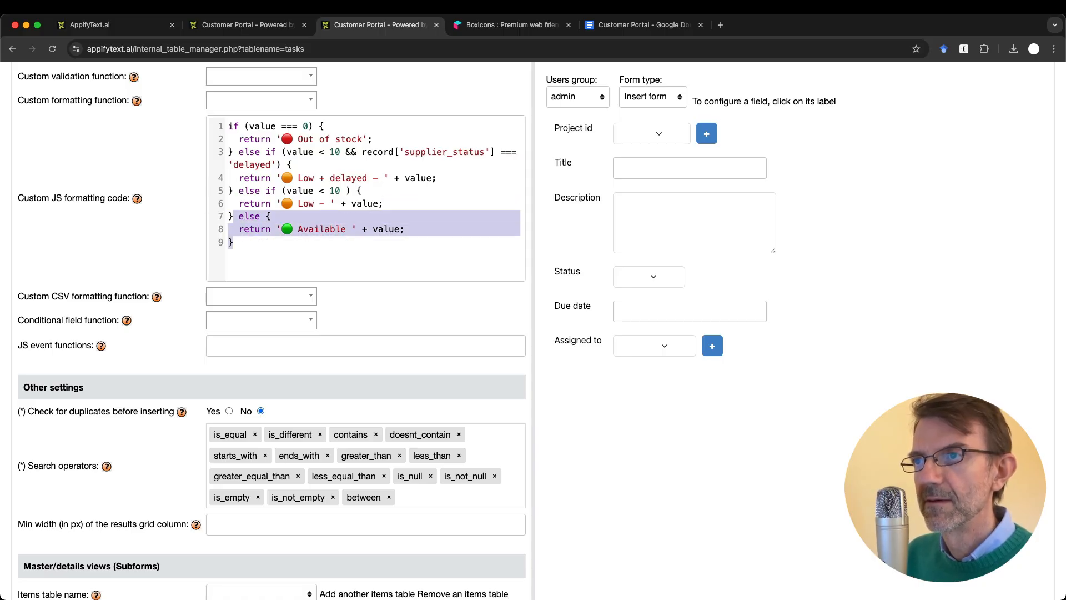
key(BackSpace)
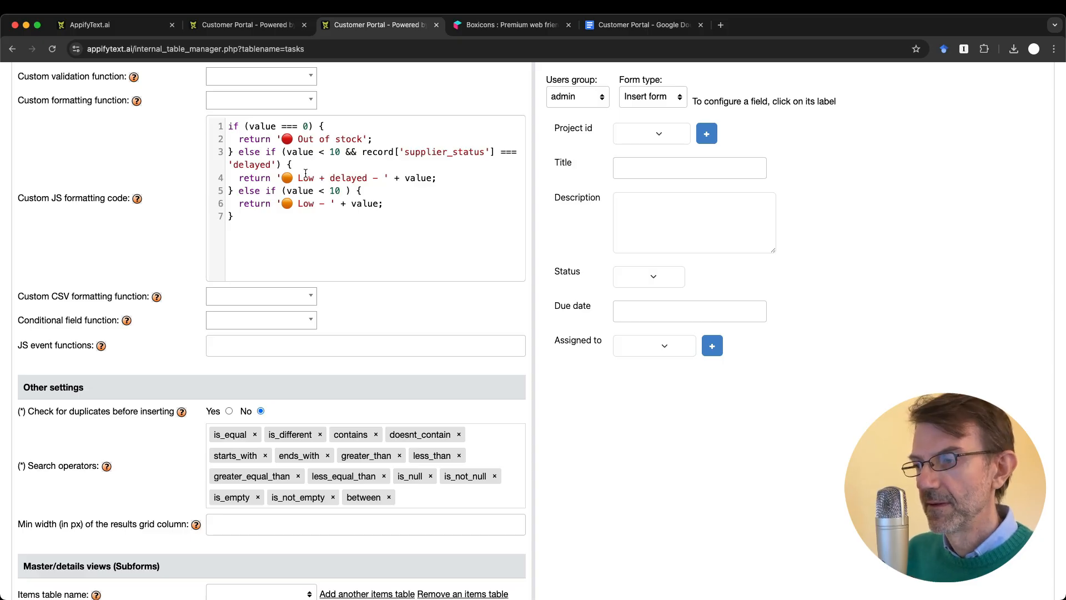
Step: Make the first condition check for 'not started', removing the stock and supplier comparisons
double_click(305, 126)
text('')
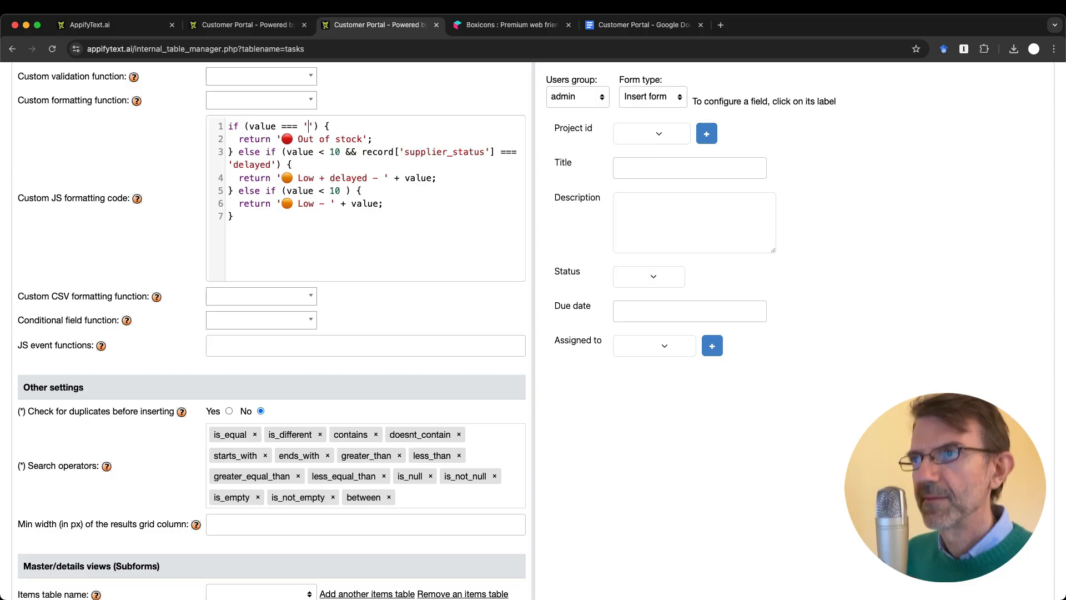
scroll(309, 126, up, 1)
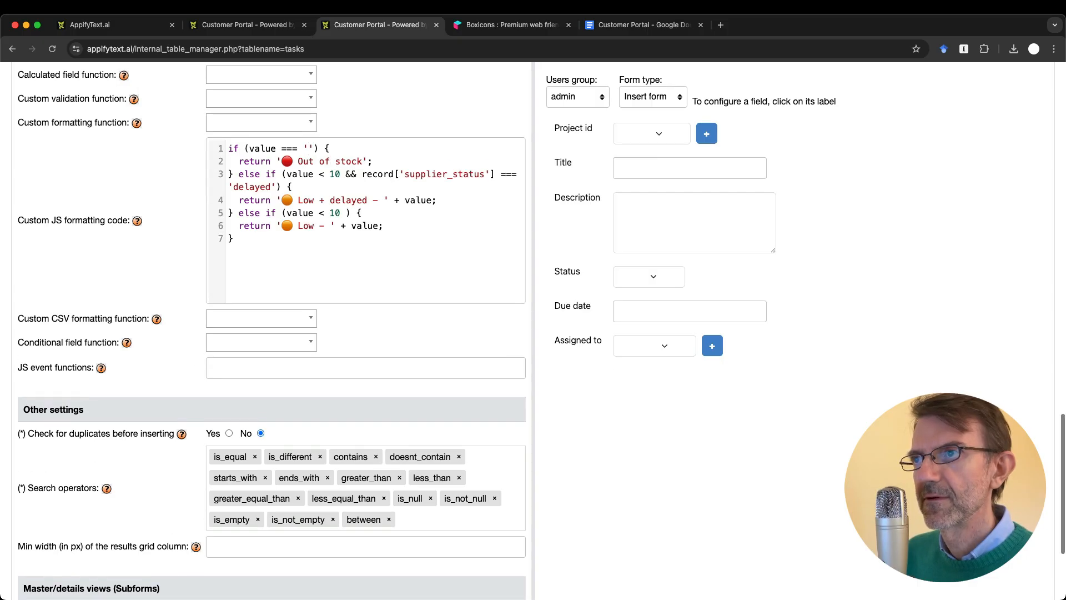
click(405, 160)
click(287, 174)
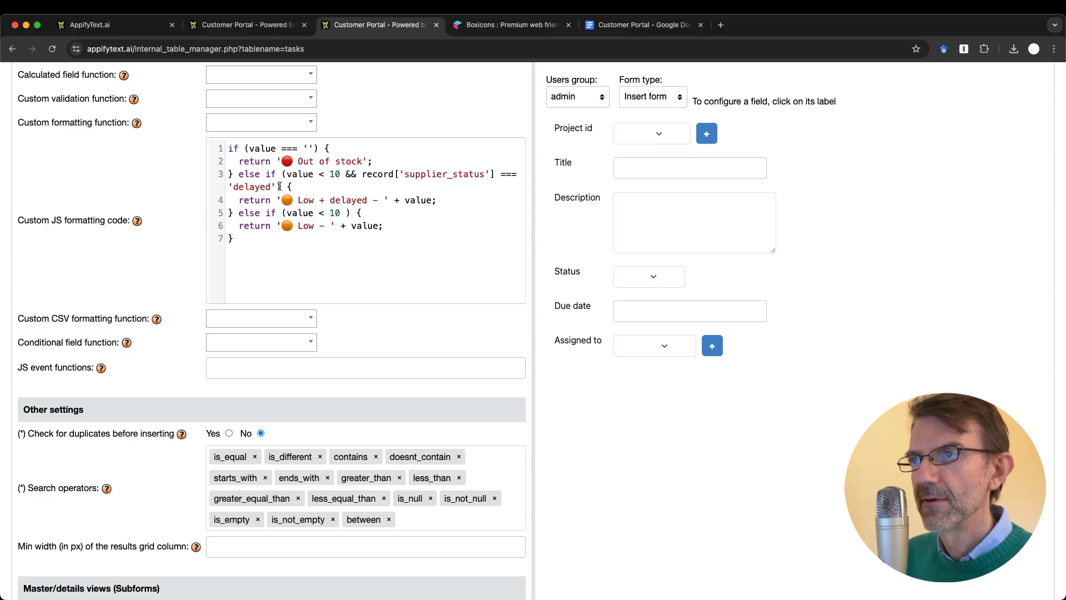
click(319, 173)
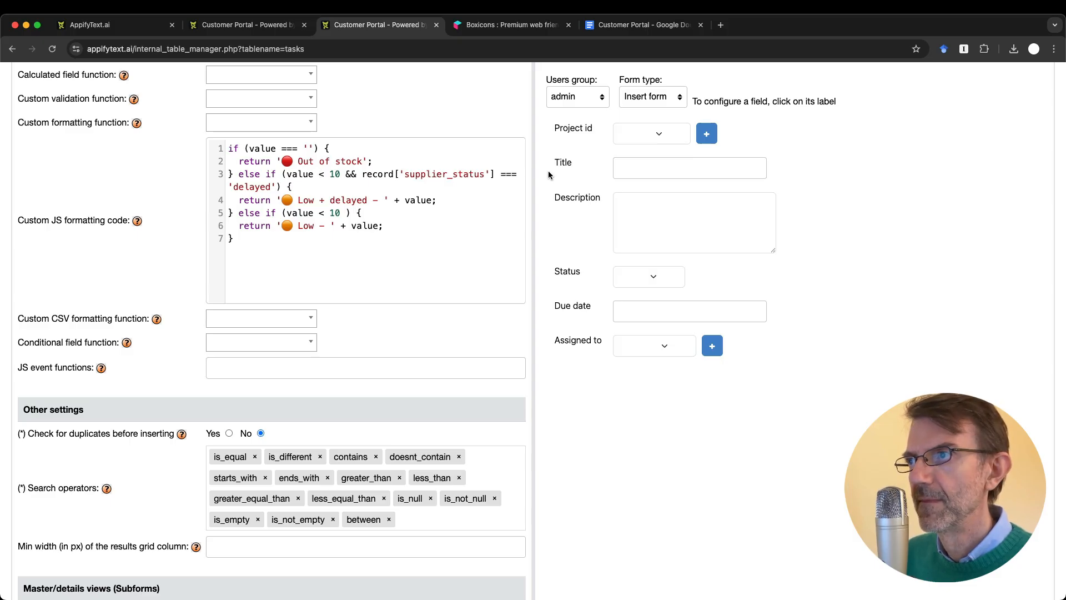
shift+click(497, 174)
key(BackSpace)
click(314, 148)
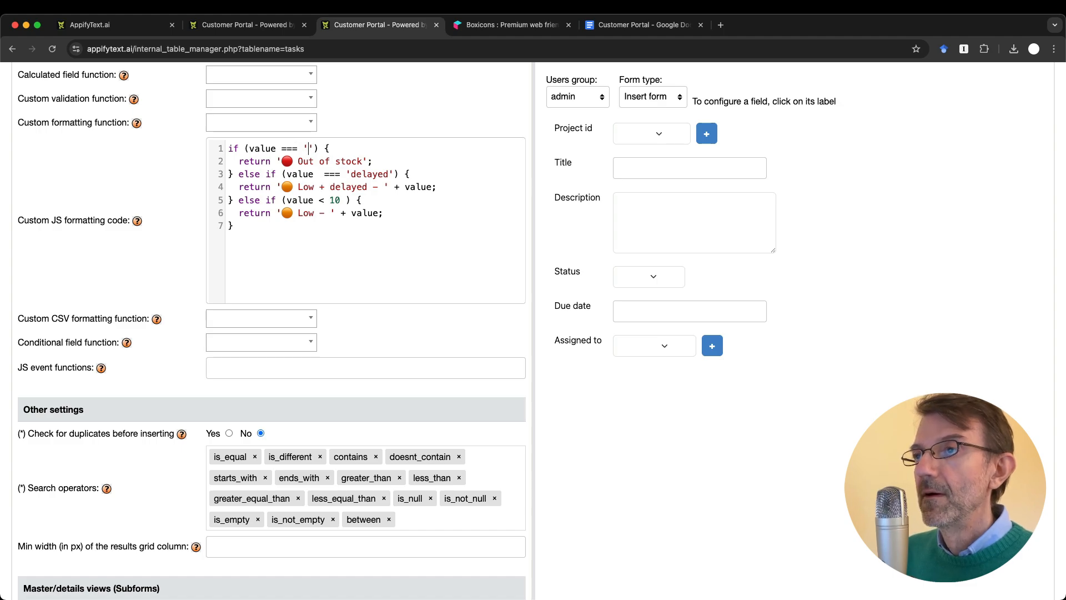
text(not started)
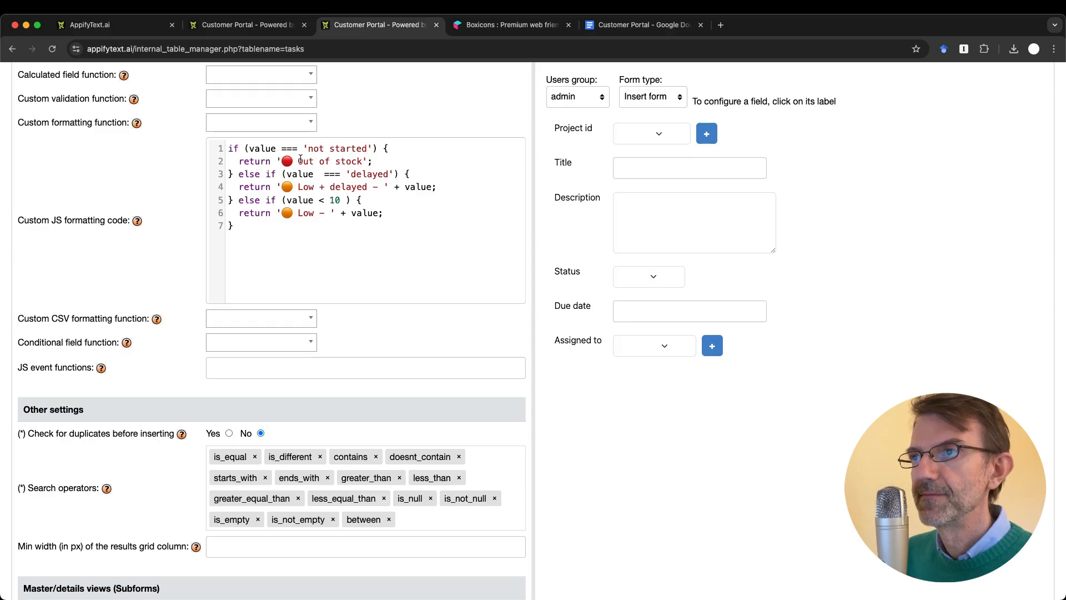
Step: Have the red branch return the dot plus value, and make the second condition 'in progress'
double_click(304, 161)
key(shift+Right)
key(shift+Right)
key(shift+Right)
key(shift+Right)
key(shift+Right)
key(shift+Right)
key(shift+Right)
key(shift+Right)
key(shift+Right)
key(shift+Right)
key(shift+Right)
key(shift+Left)
key(shift+Left)
key(shift+Left)
key(BackSpace)
text(+ value)
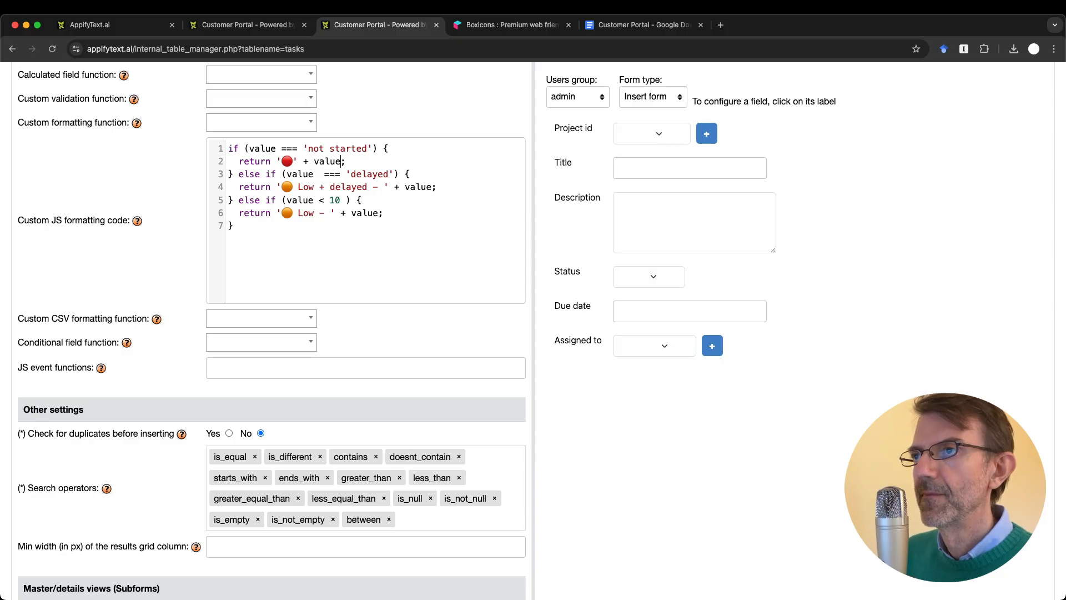
double_click(369, 173)
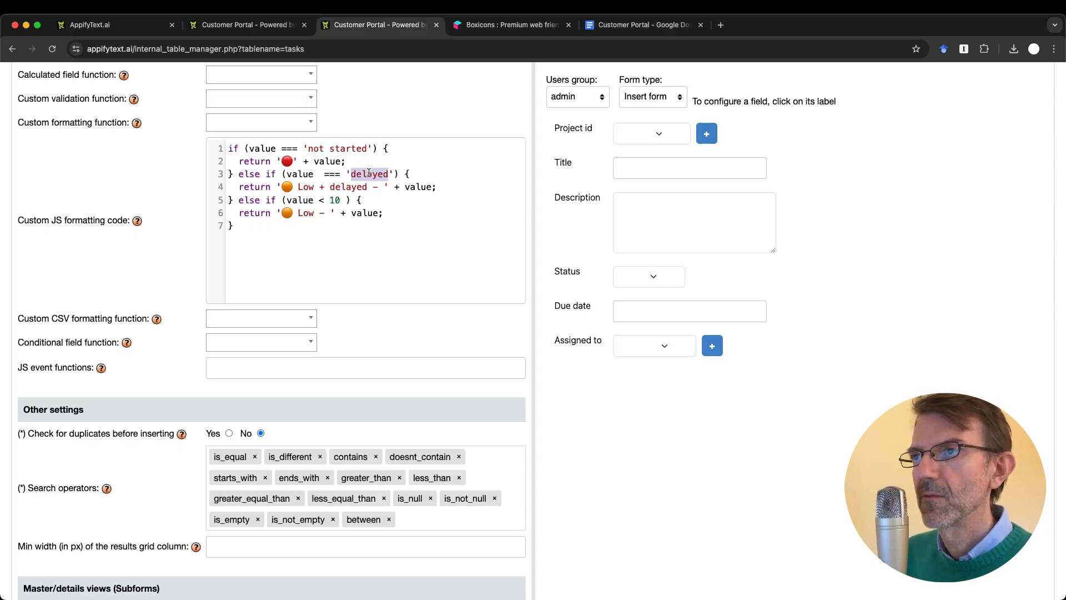
text(in )
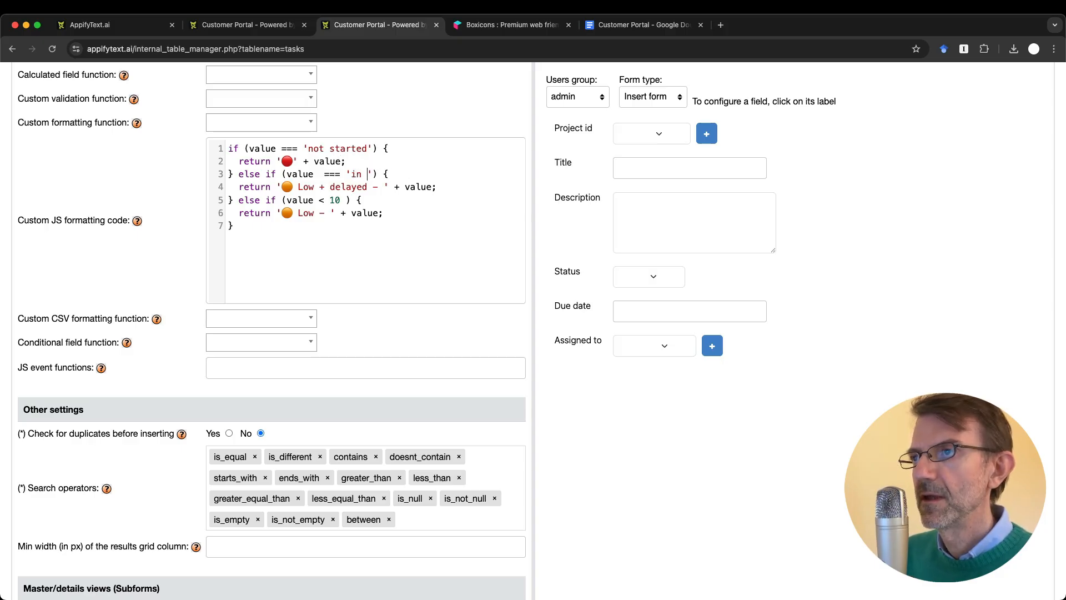
text(progress)
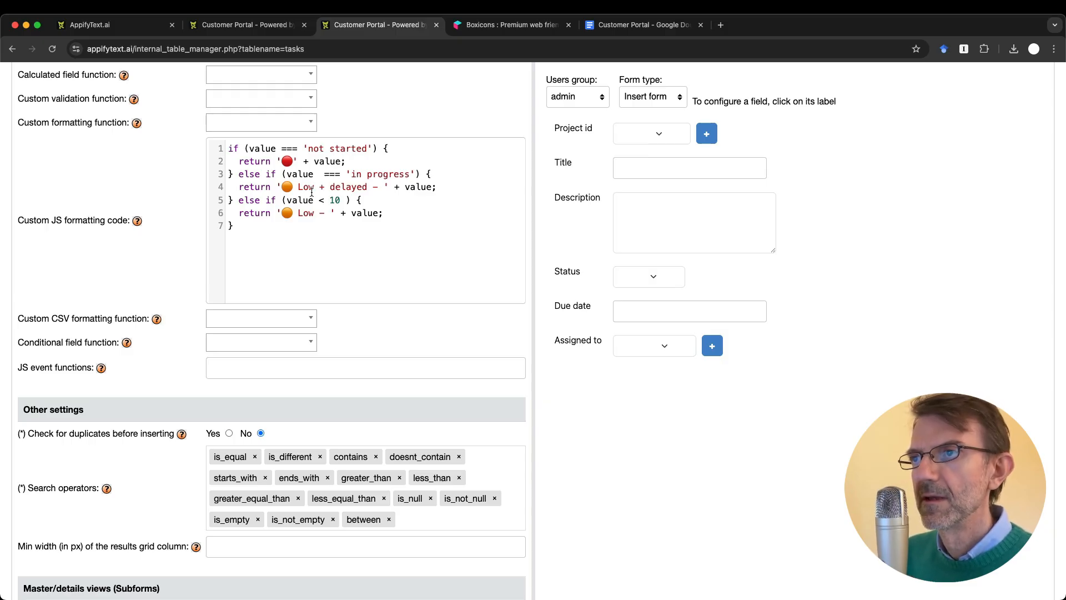
drag(299, 188, 385, 187)
key(BackSpace)
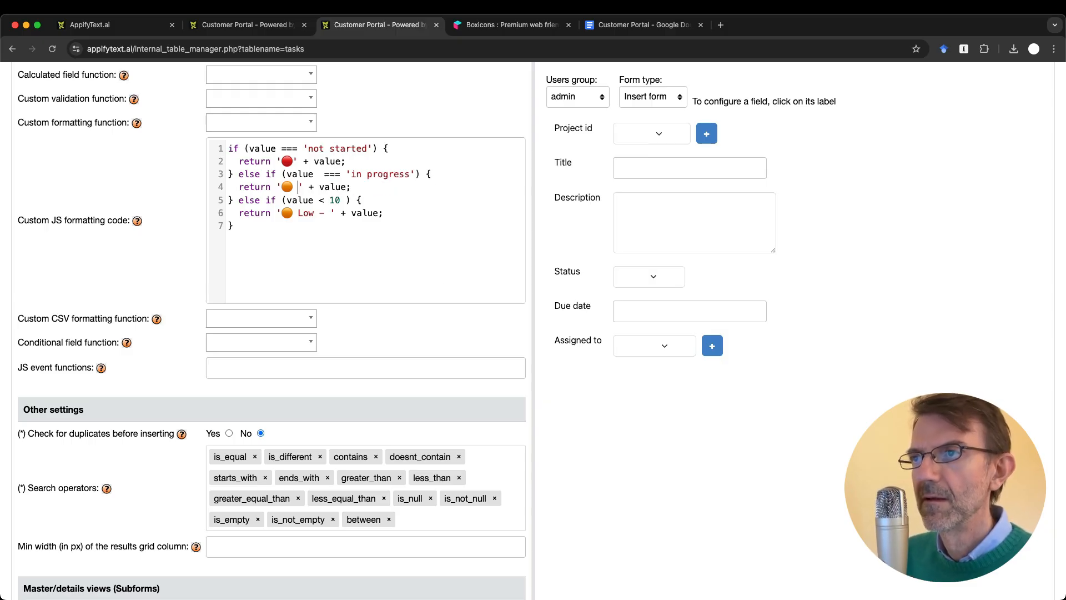
key(BackSpace)
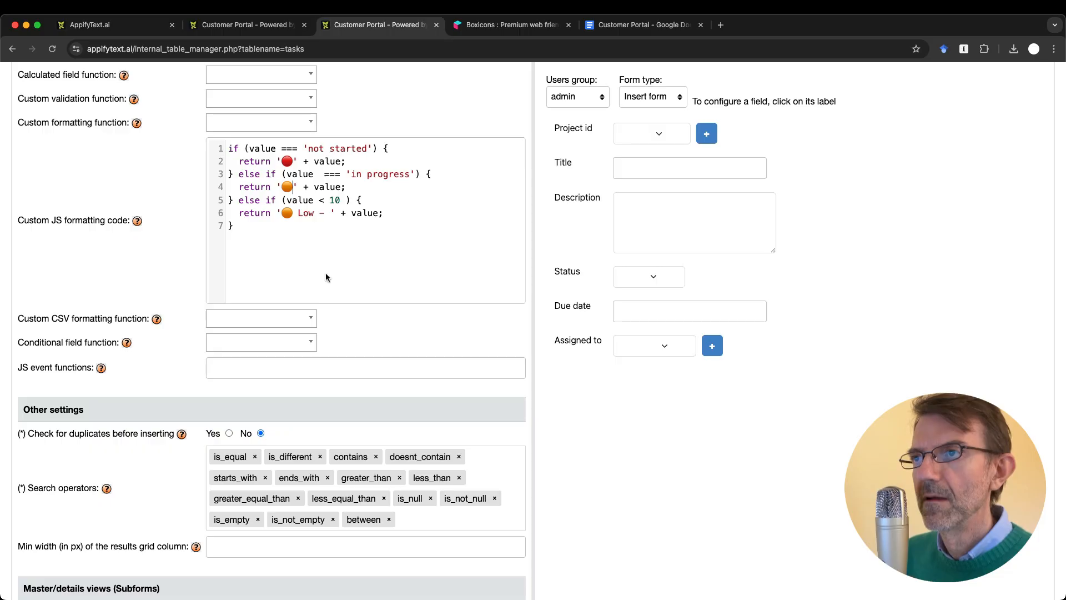
Step: Turn the last branch into a plain else returning the green dot emoji plus value
shift+click(351, 201)
key(BackSpace)
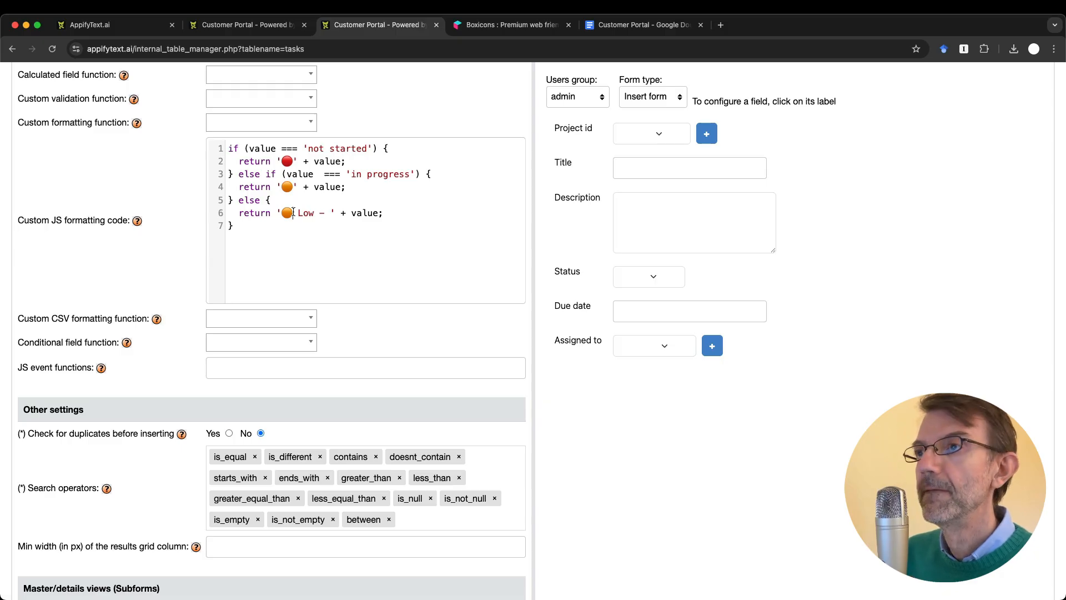
scroll(289, 220, up, 1)
click(283, 229)
text(🟢)
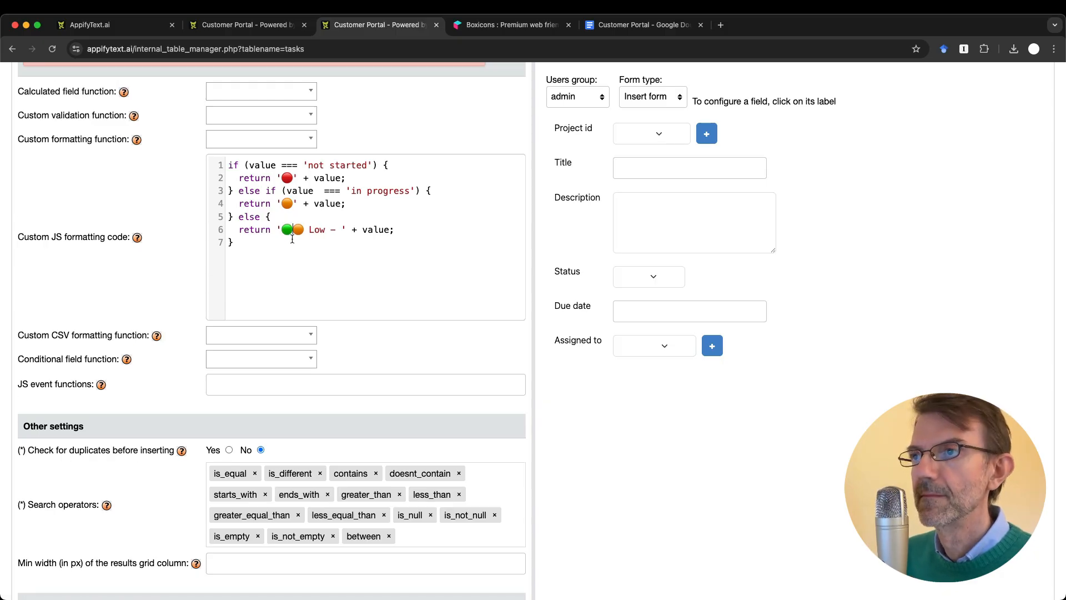
drag(293, 230, 341, 230)
key(BackSpace)
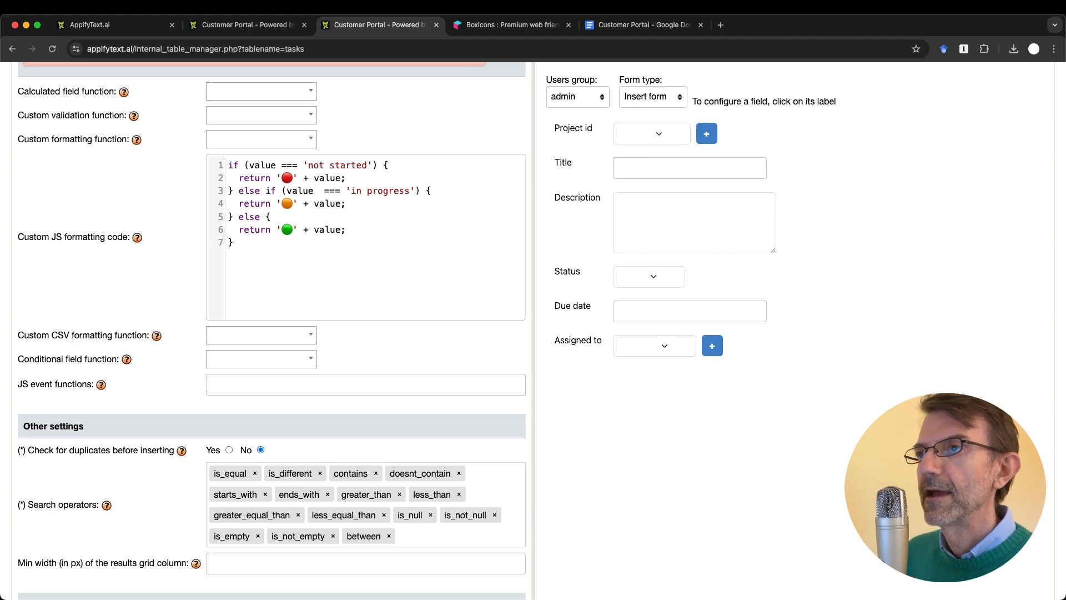
scroll(272, 330, up, 1)
scroll(271, 330, down, 2)
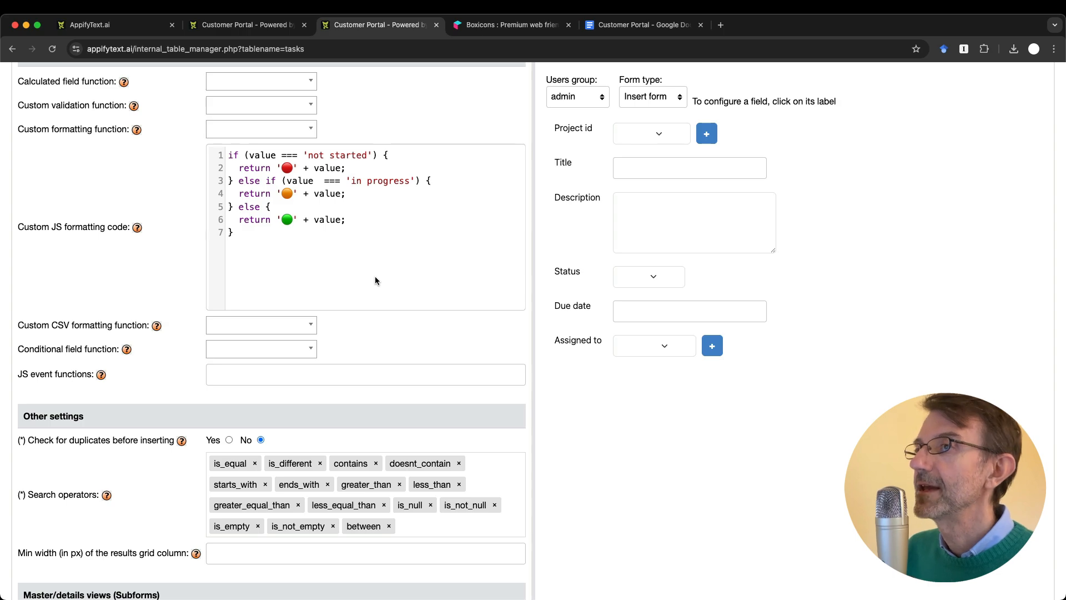
Step: Set the Design Mockups task's status to 'not started' and save it
click(294, 220)
click(295, 196)
click(295, 169)
key(ctrl+shift+Tab)
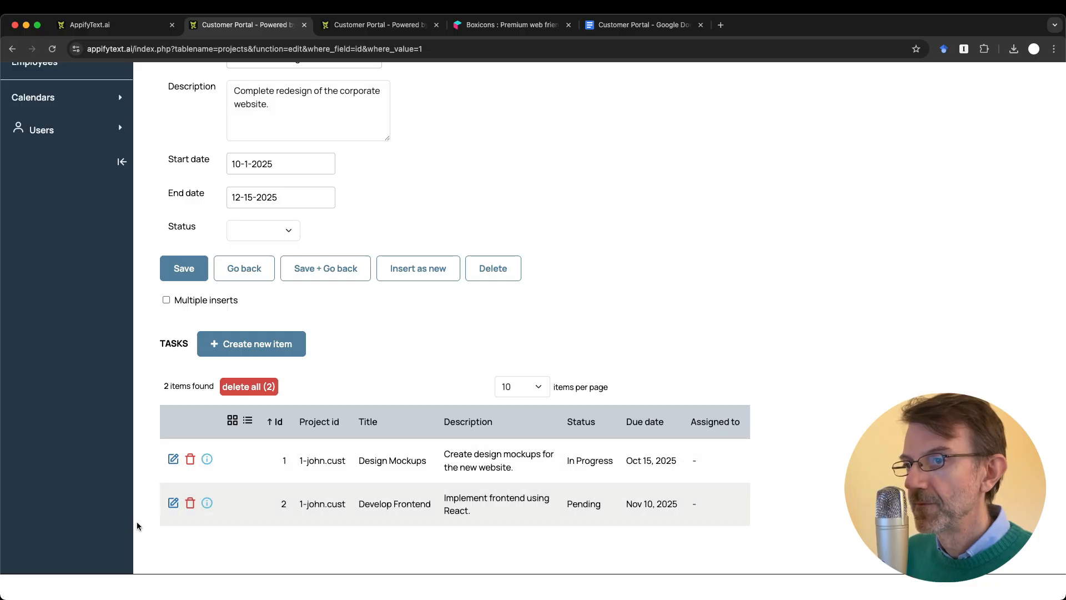
click(173, 458)
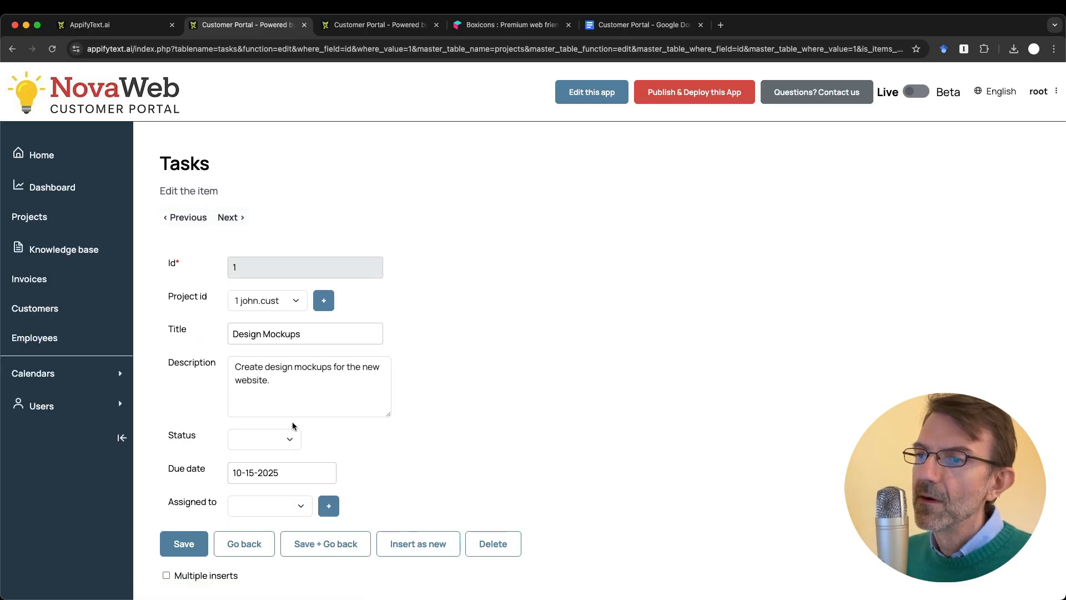
click(274, 442)
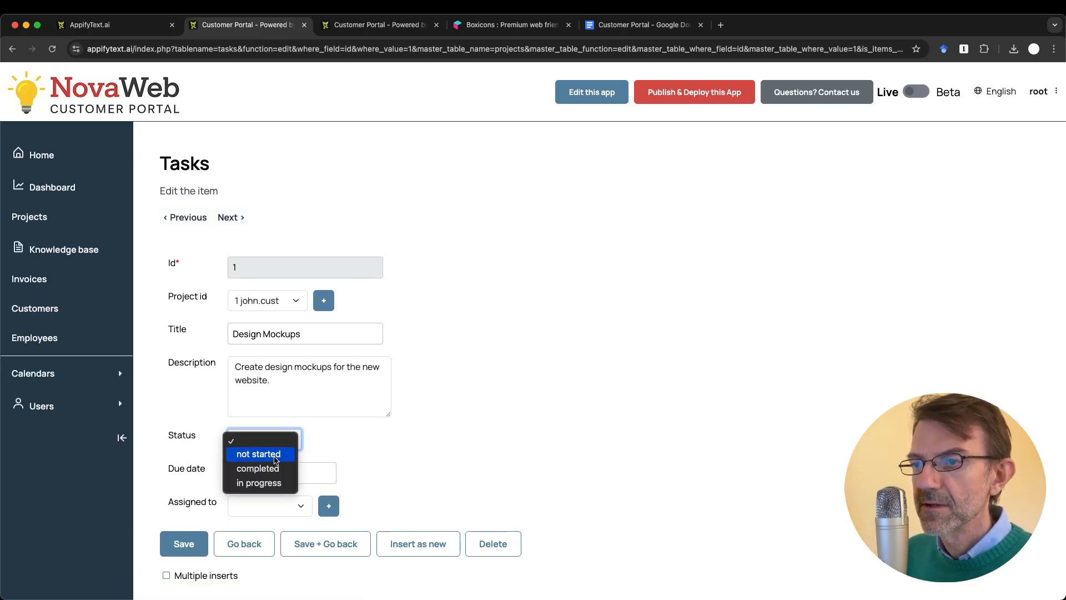
click(381, 439)
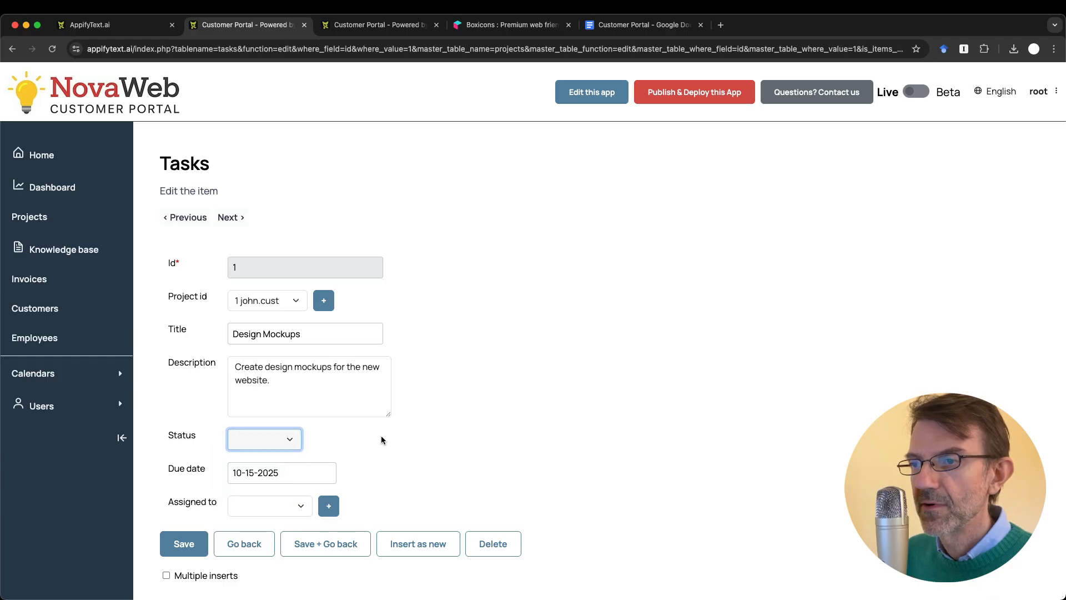
click(258, 439)
click(258, 451)
click(192, 546)
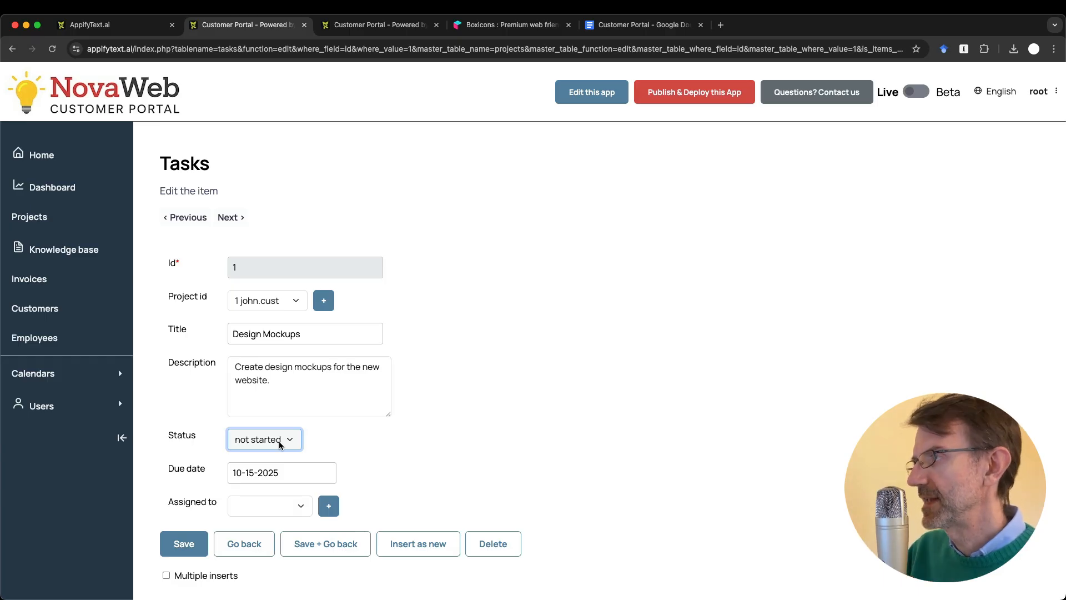
click(327, 553)
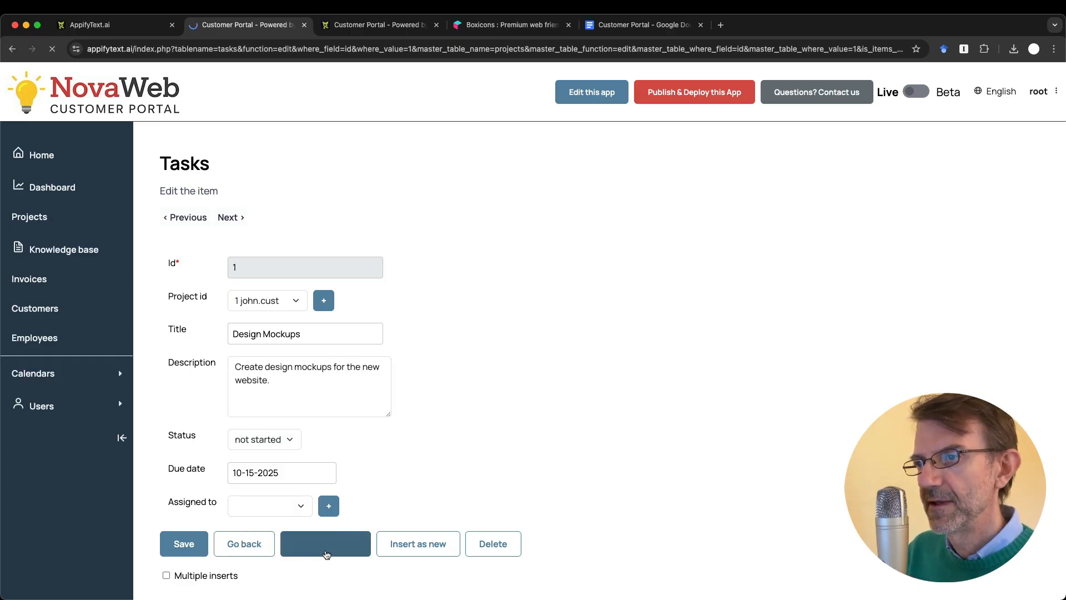
Step: Set the Develop Frontend task's status to 'in progress' and save it
scroll(324, 552, down, 6)
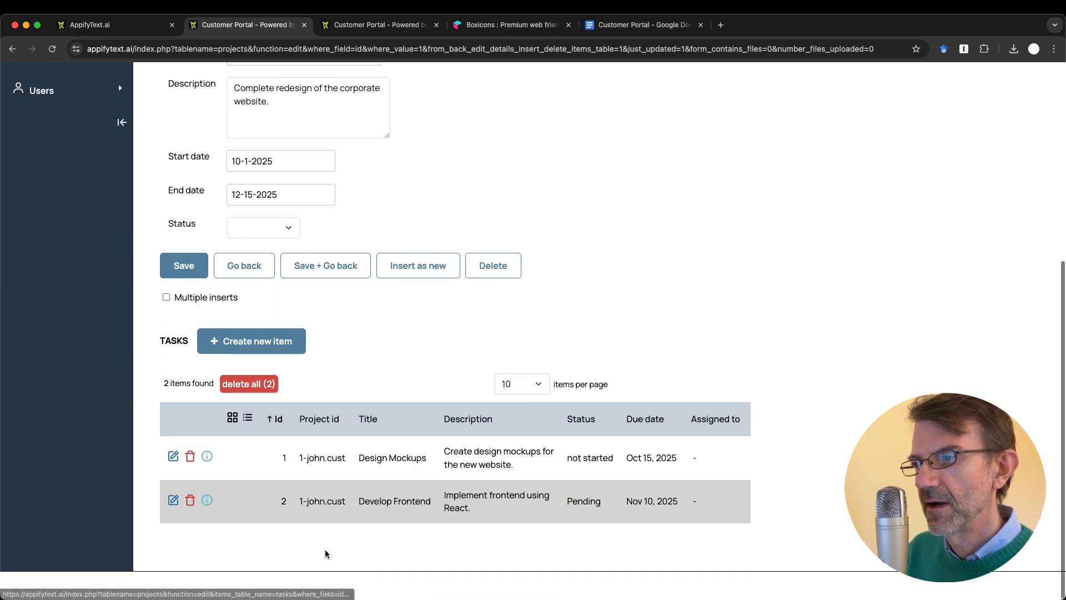
click(173, 500)
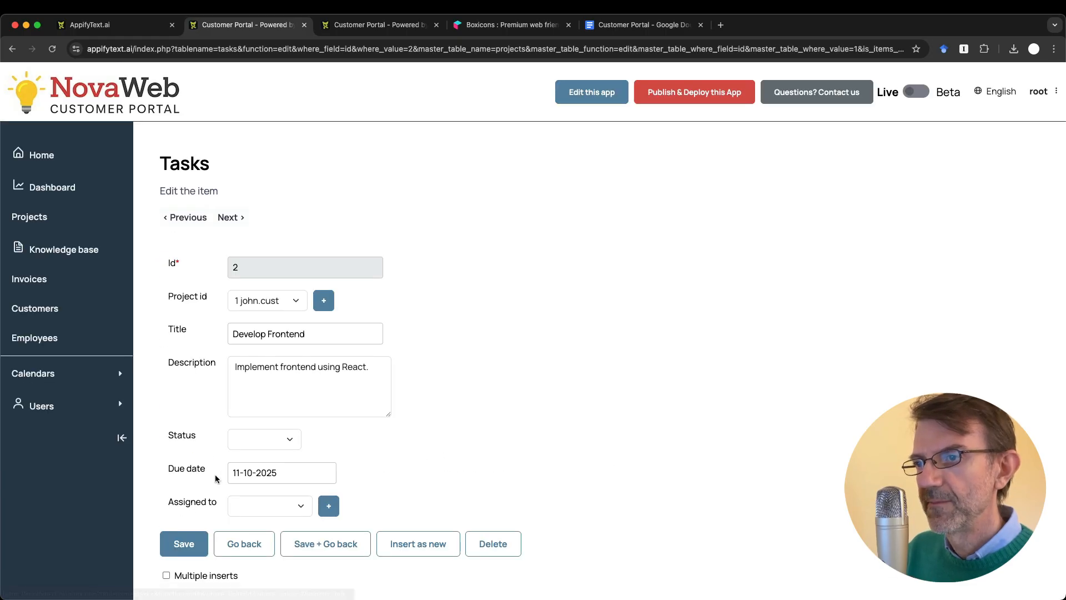
click(245, 439)
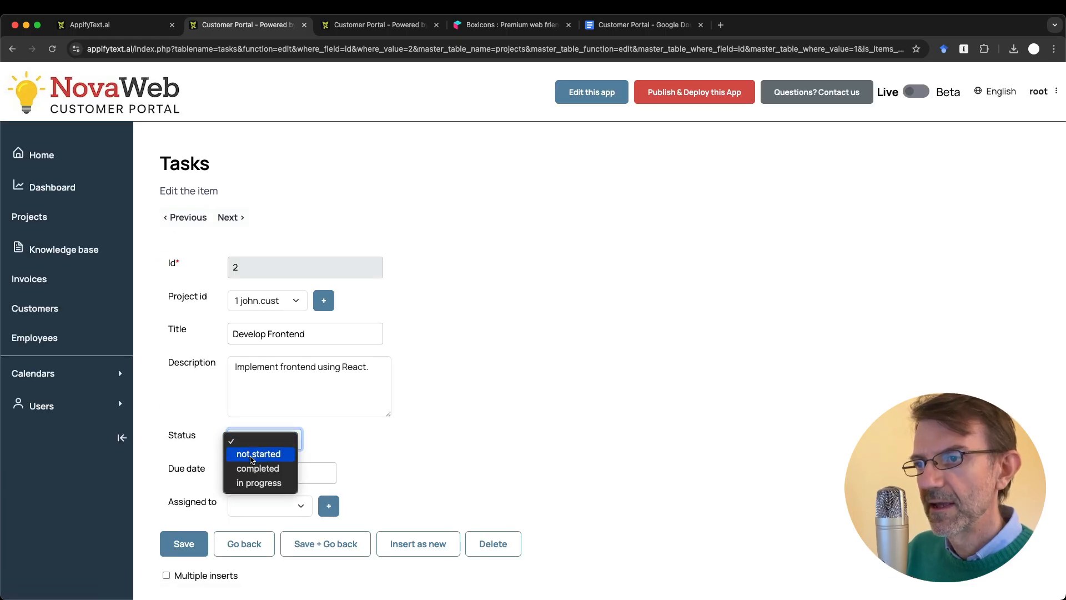
click(274, 483)
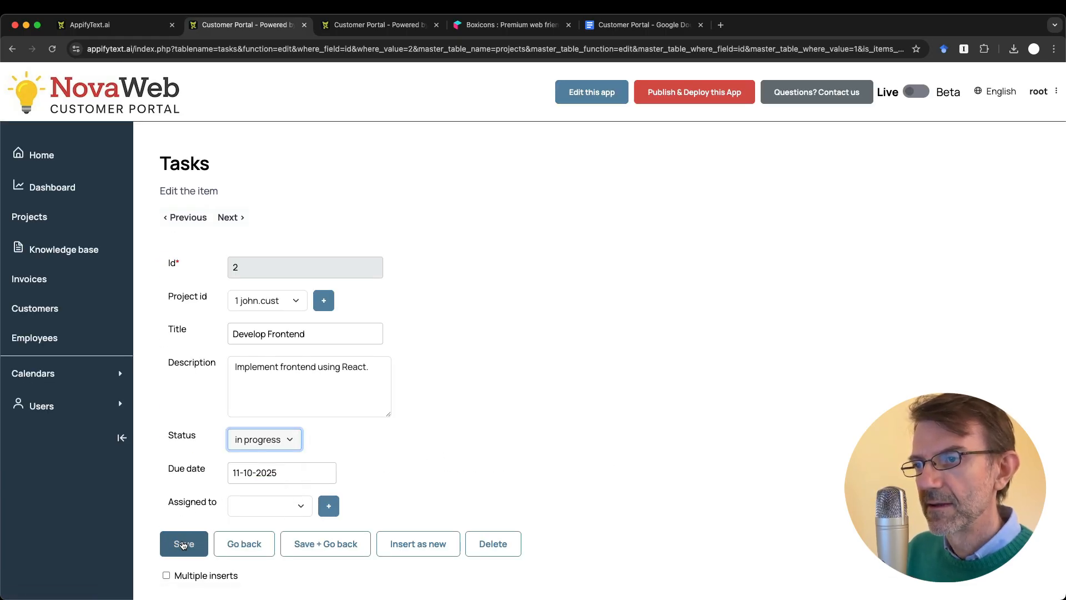
click(302, 544)
scroll(298, 544, down, 5)
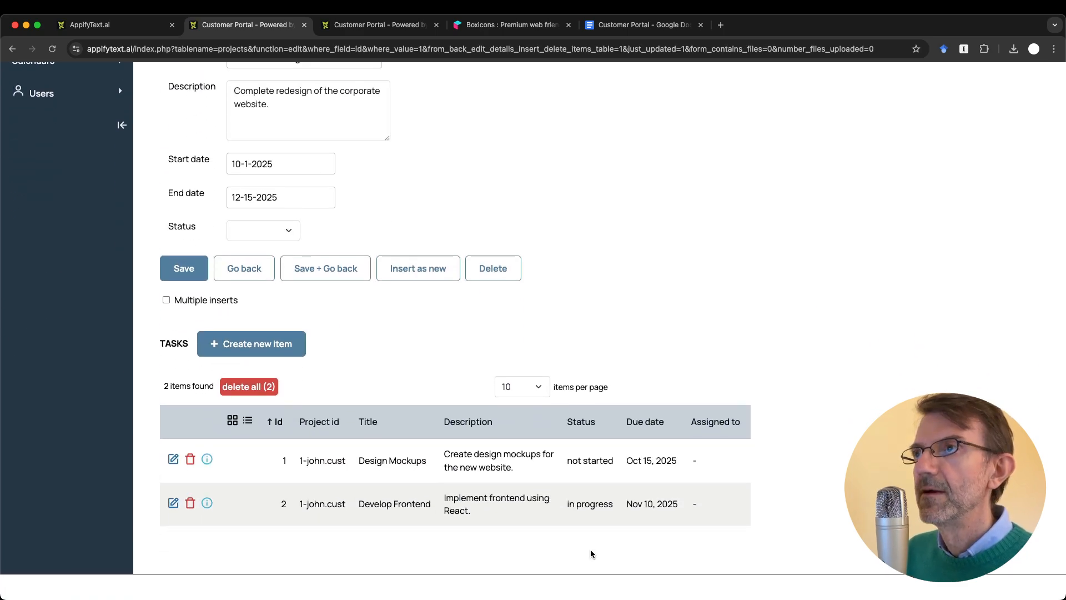
Step: Save the status field's colored-dot formatting configuration
key(ctrl+Tab)
scroll(373, 430, down, 4)
click(181, 511)
Step: Reload the project page to check the red and orange dots, then return to the formatting code
key(ctrl+shift+Tab)
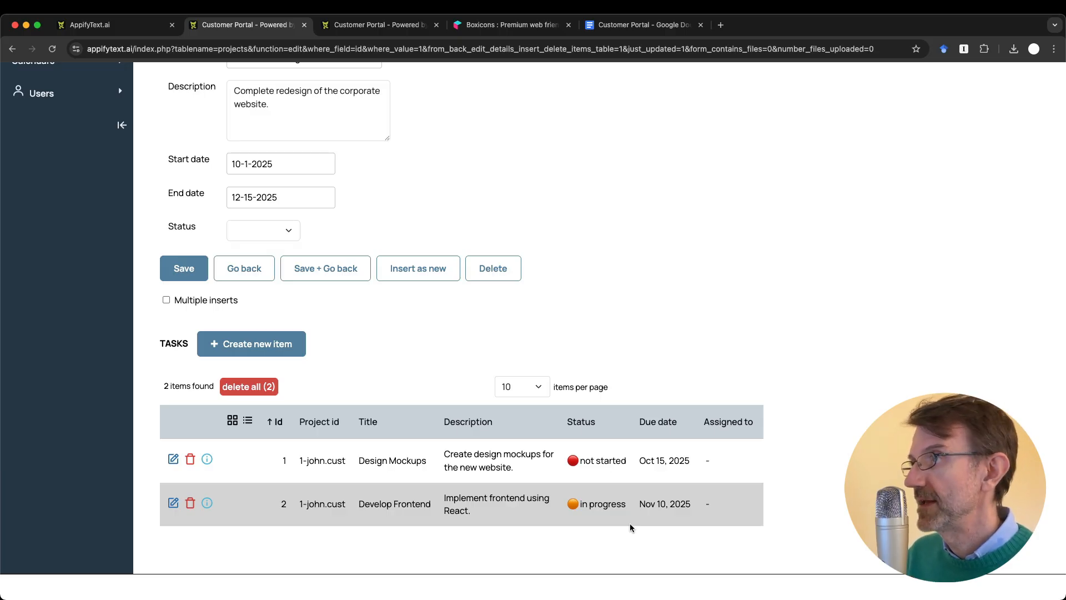
key(ctrl+Tab)
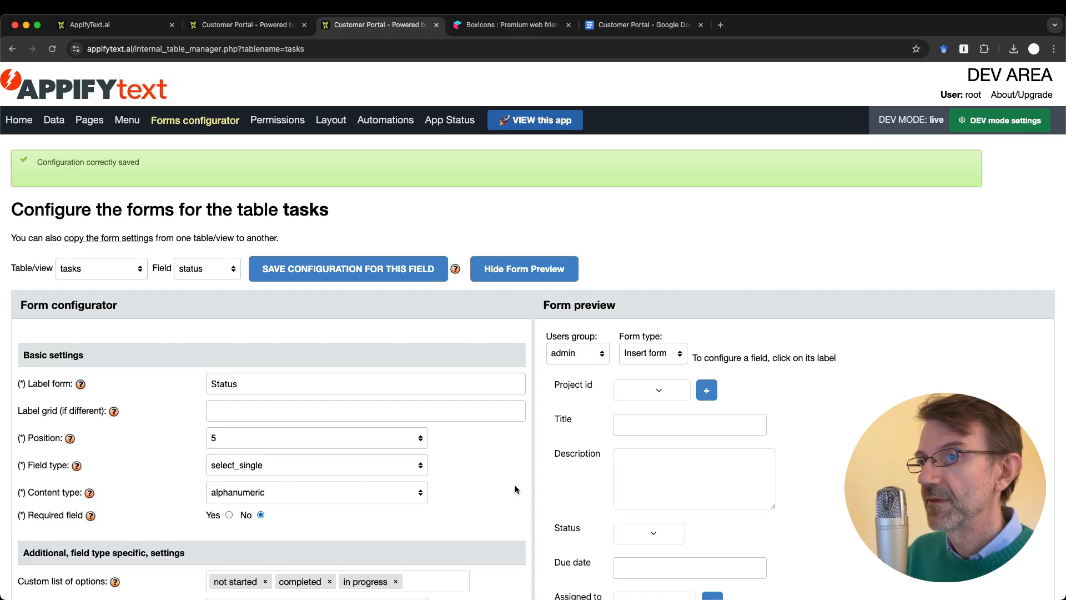
scroll(517, 485, down, 10)
scroll(517, 489, down, 13)
scroll(517, 489, up, 3)
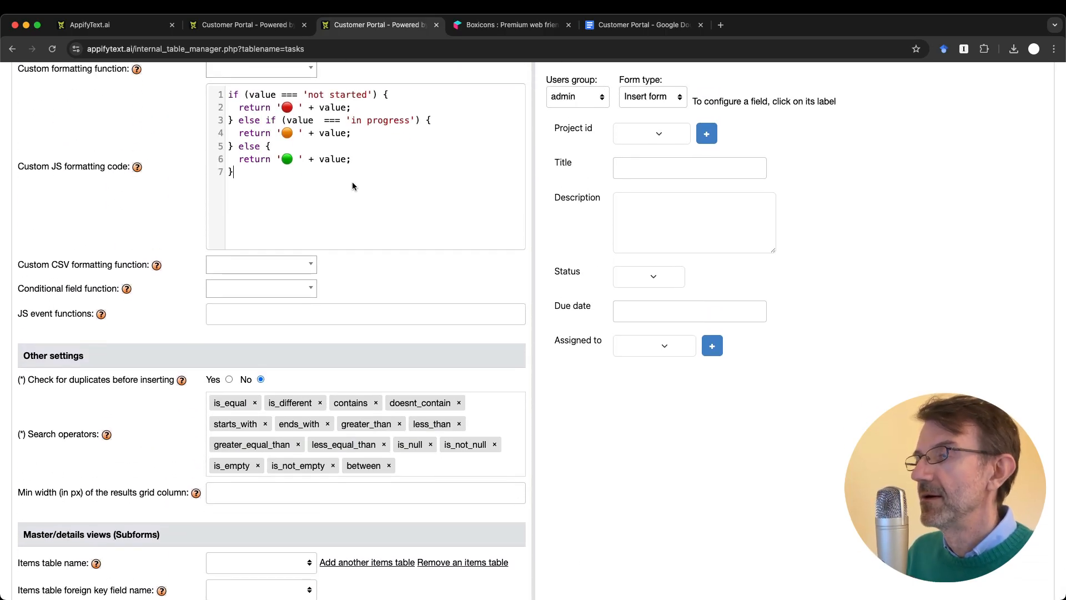
click(352, 183)
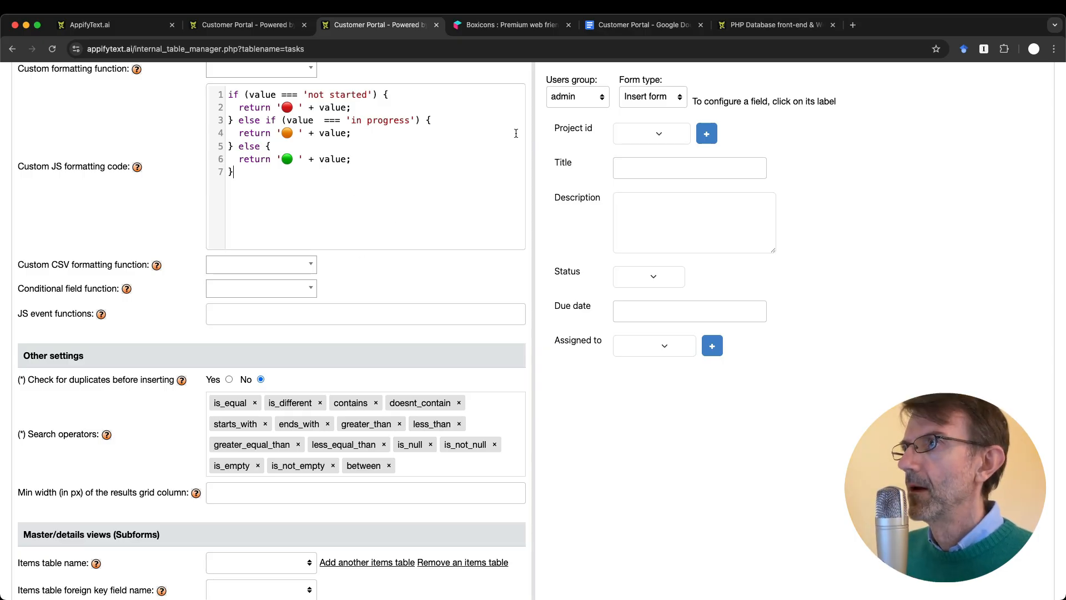
Step: Strike through the 'Example of custom formatting function' to-do line in the planning document
click(615, 28)
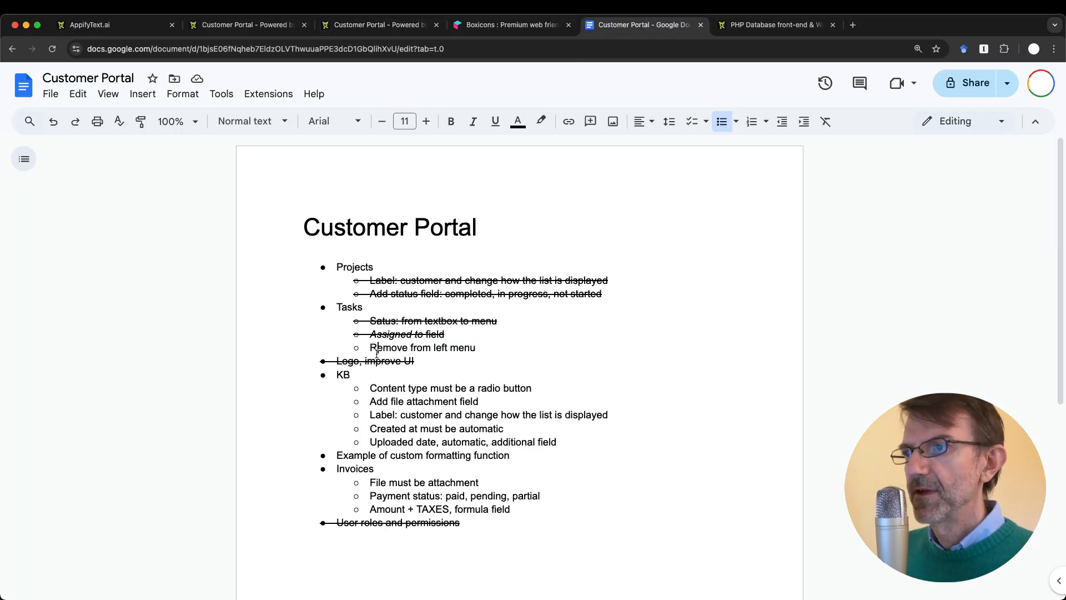
scroll(377, 445, down, 2)
double_click(351, 412)
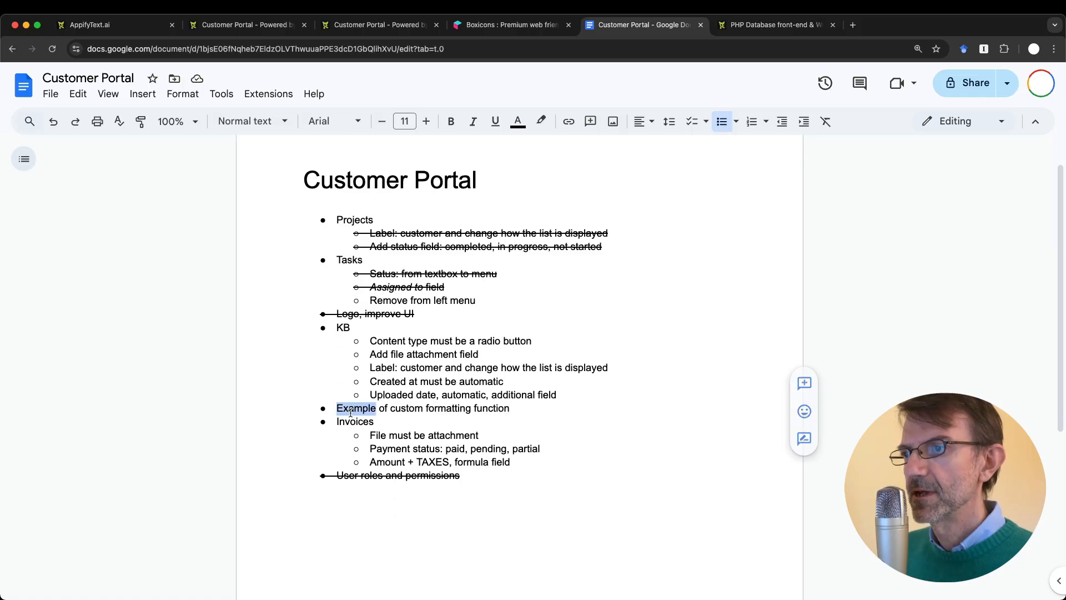
triple_click(520, 408)
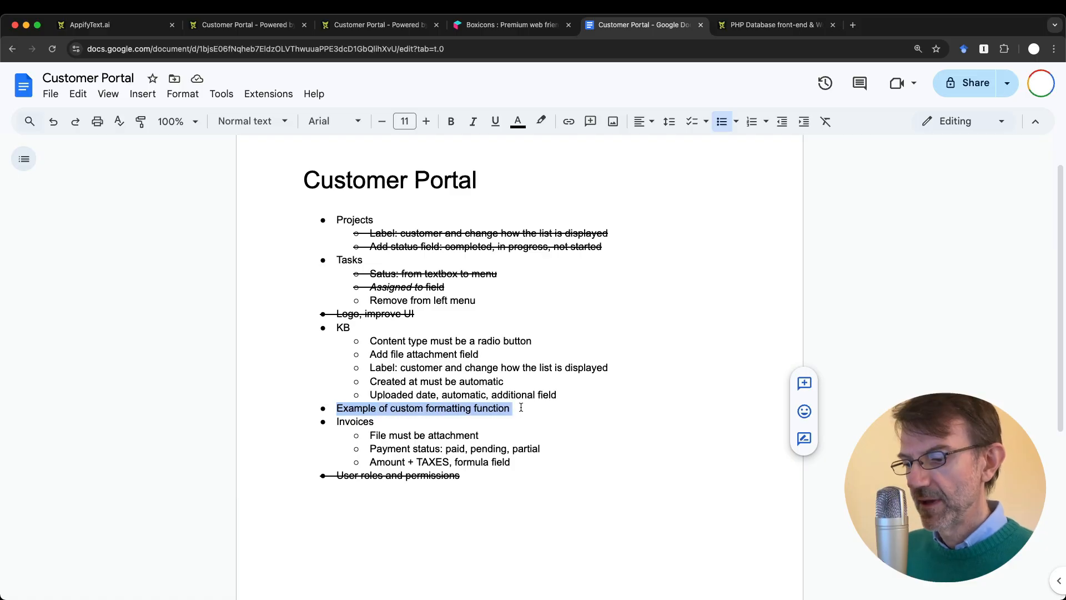
key(super+shift+x)
click(450, 434)
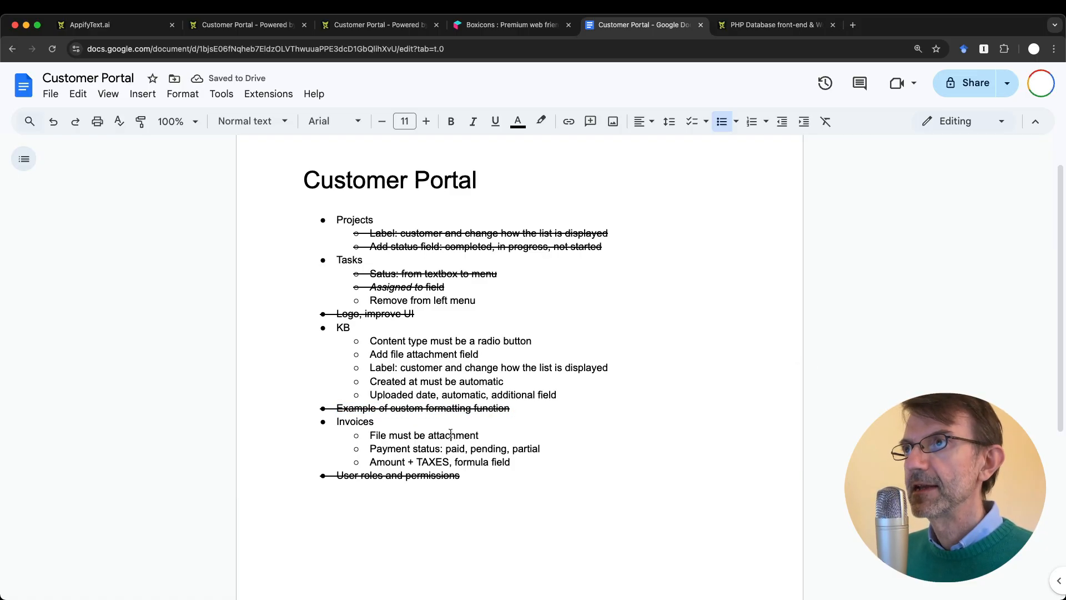
click(355, 27)
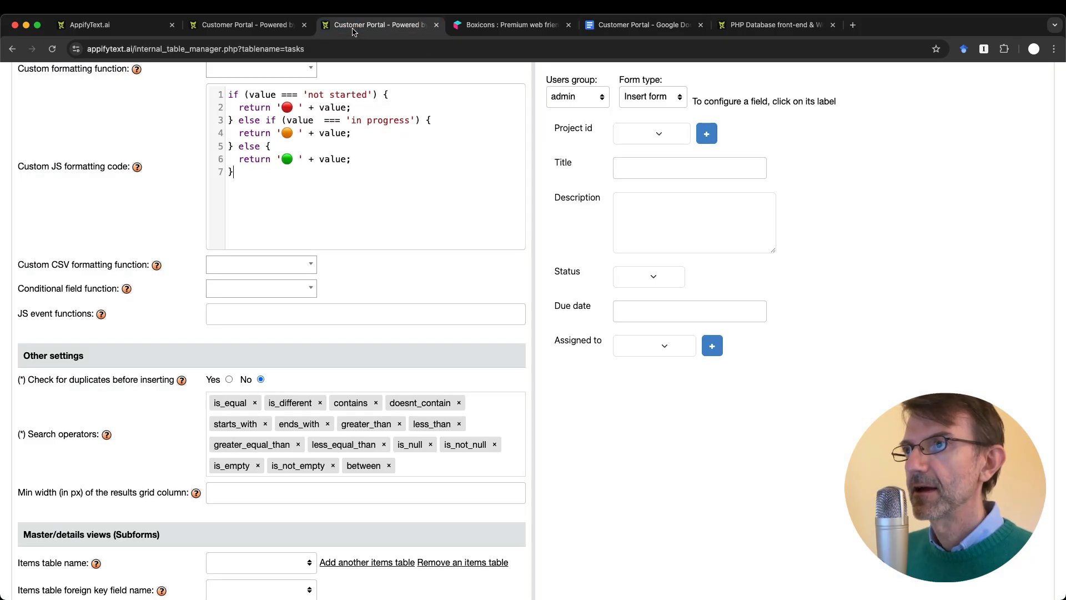
Step: Open the NovaWeb portal's Publish & Deploy page from the project page
scroll(305, 84, up, 15)
click(245, 25)
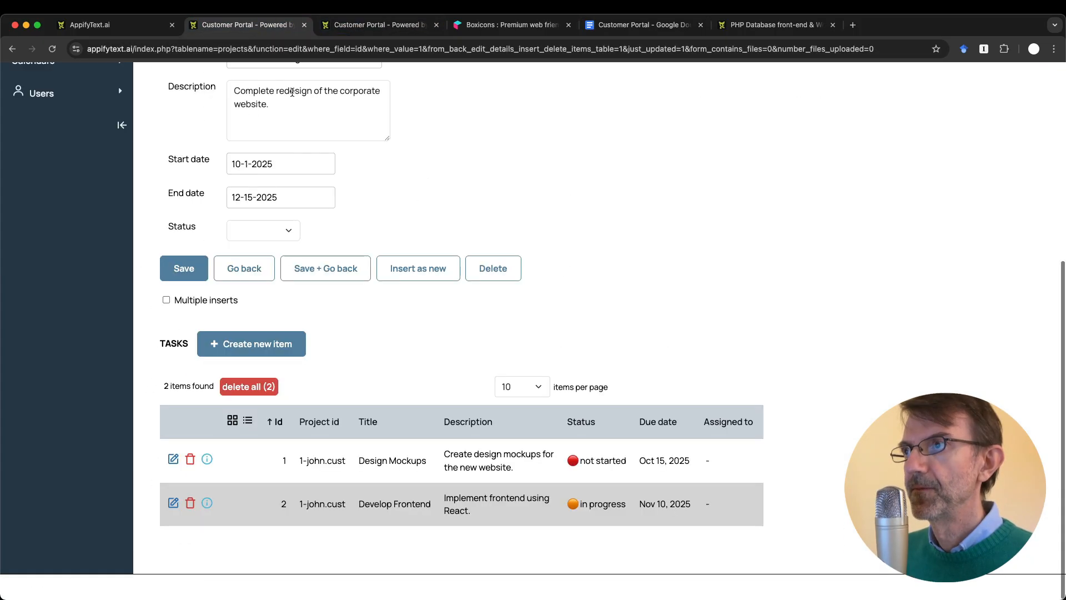
scroll(424, 259, up, 10)
scroll(424, 259, down, 2)
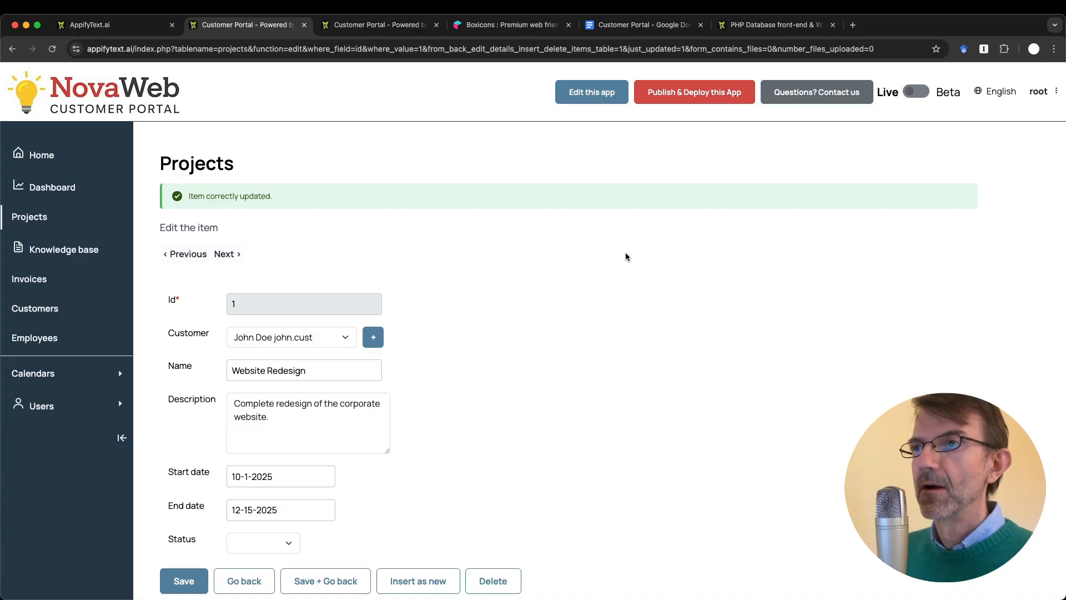
click(704, 98)
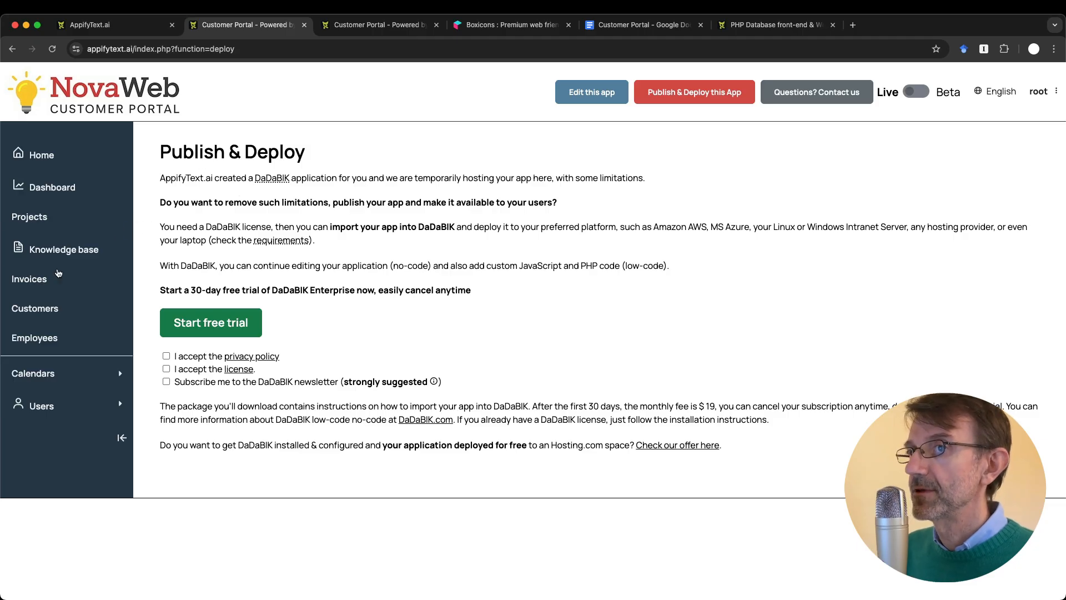
click(47, 218)
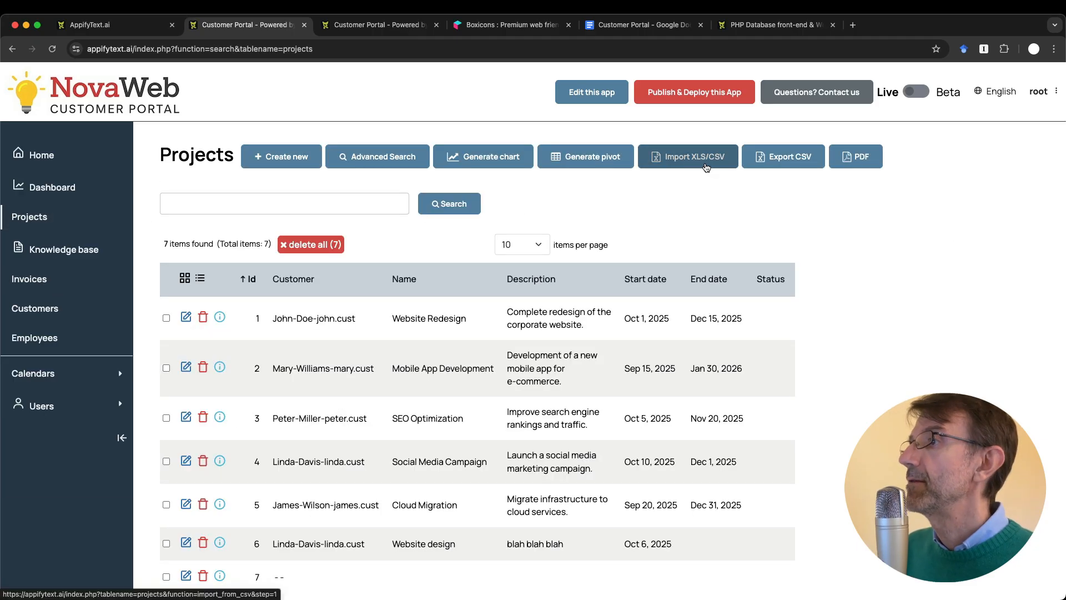
click(705, 167)
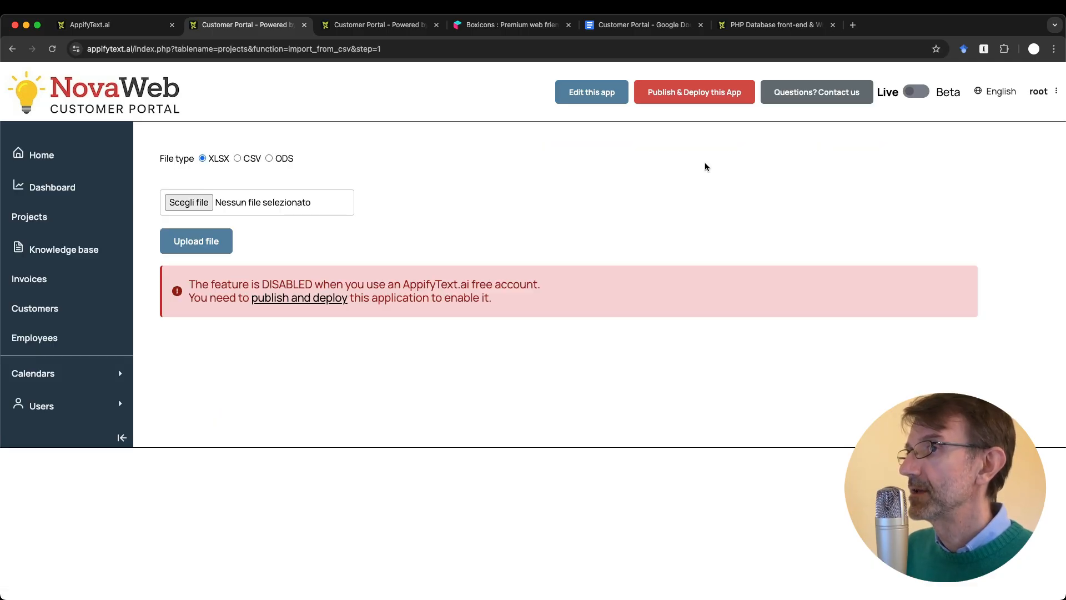
click(12, 49)
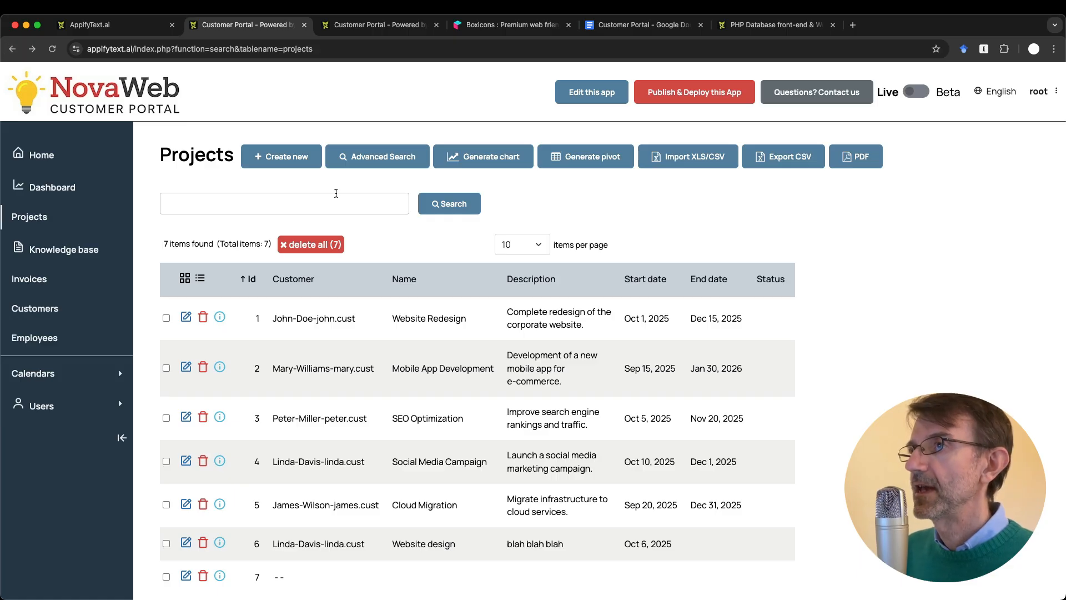
click(654, 91)
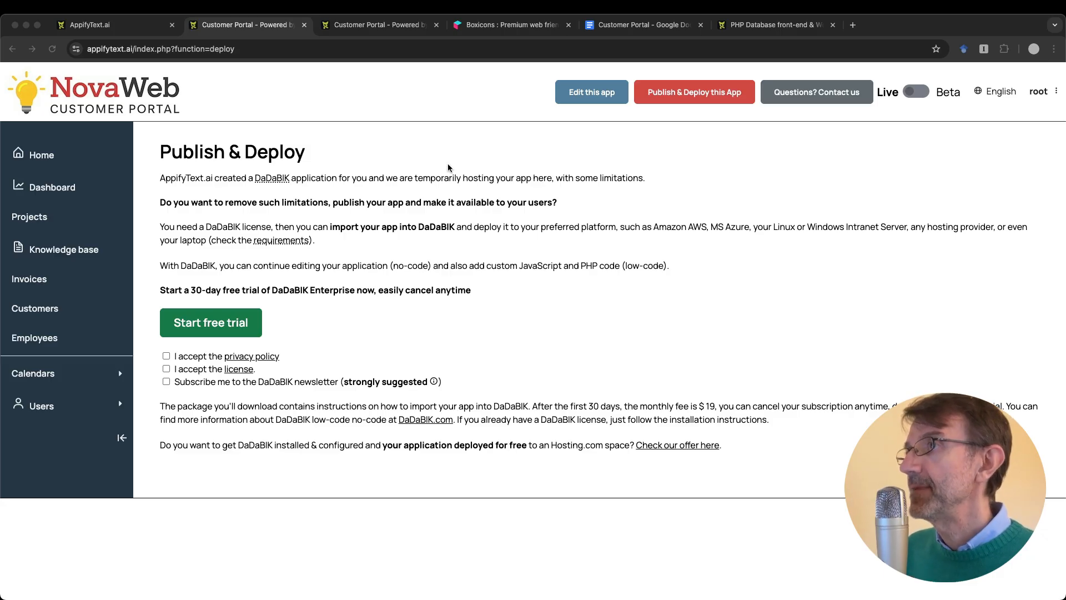
Step: Bring the DaDaBIK home page on dadabik.com to the front
click(769, 25)
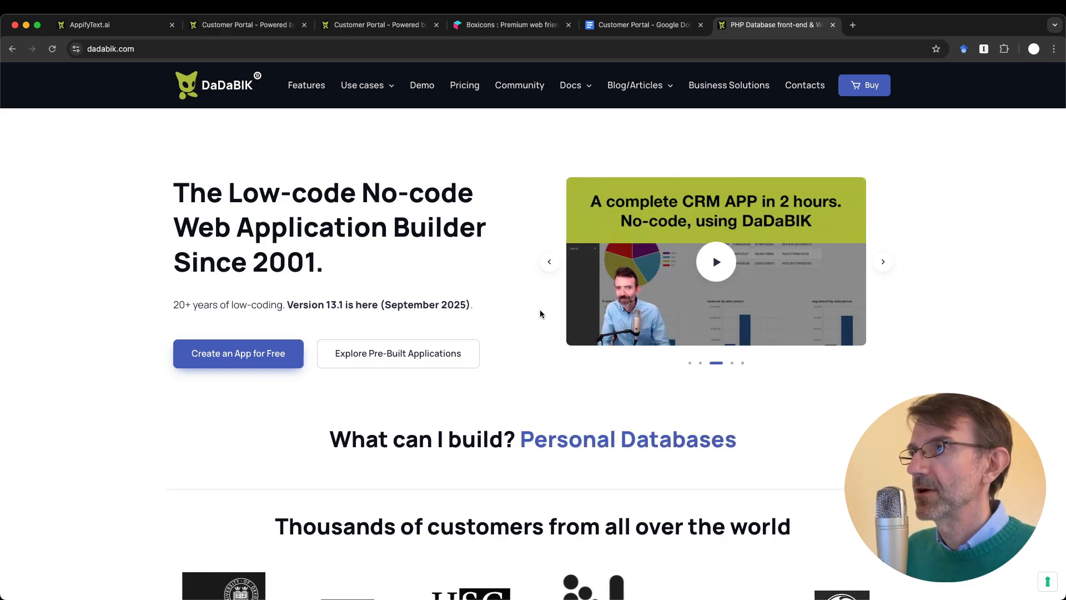
Step: Return to the Customer Portal's Publish & Deploy page
click(261, 28)
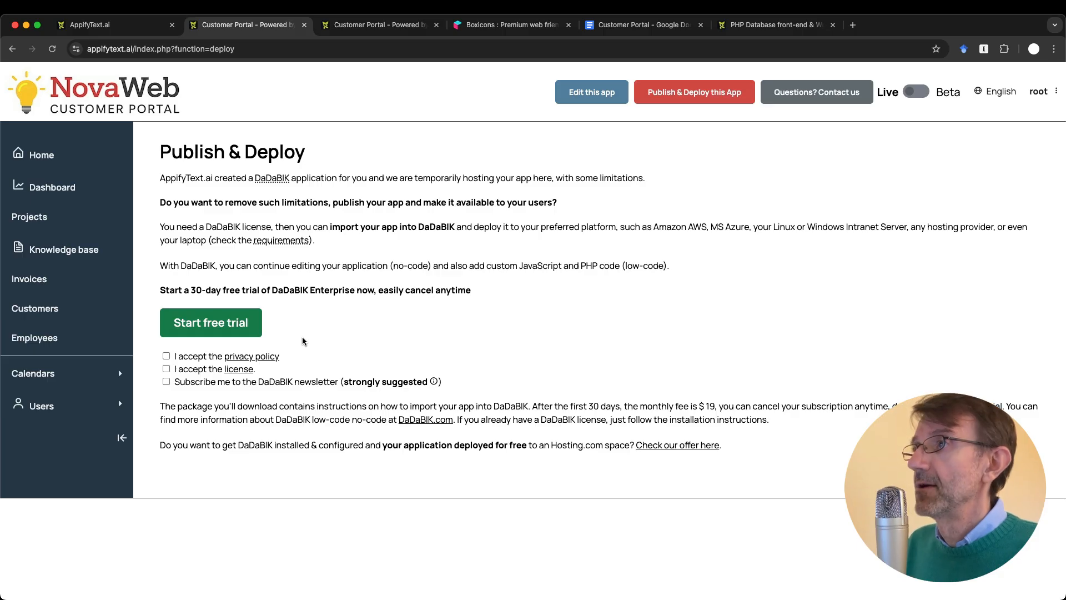
Step: Switch to the already-open DaDaBIK website
click(768, 24)
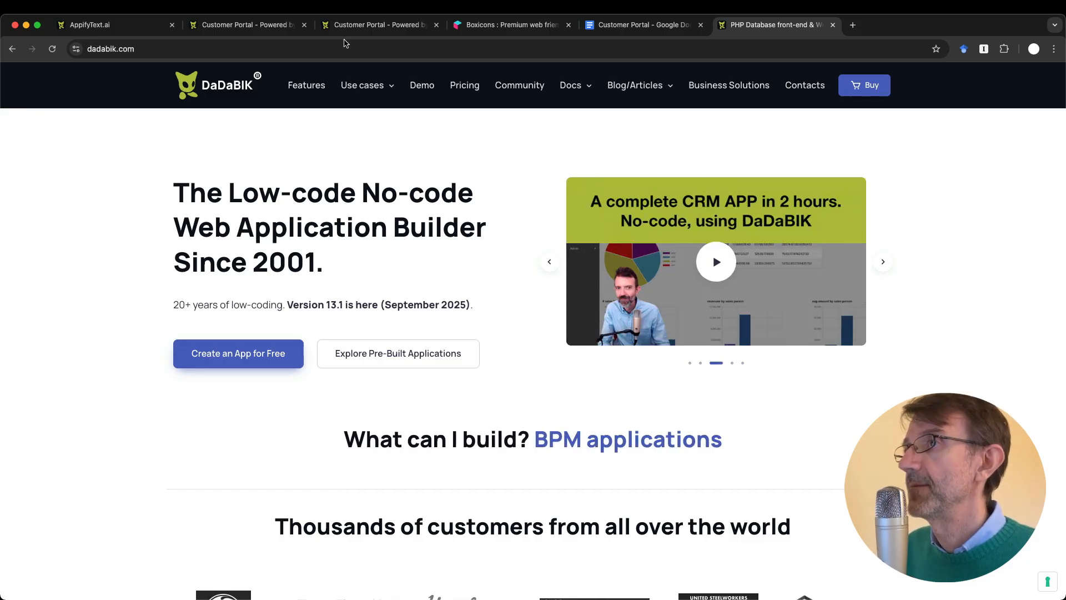
click(390, 28)
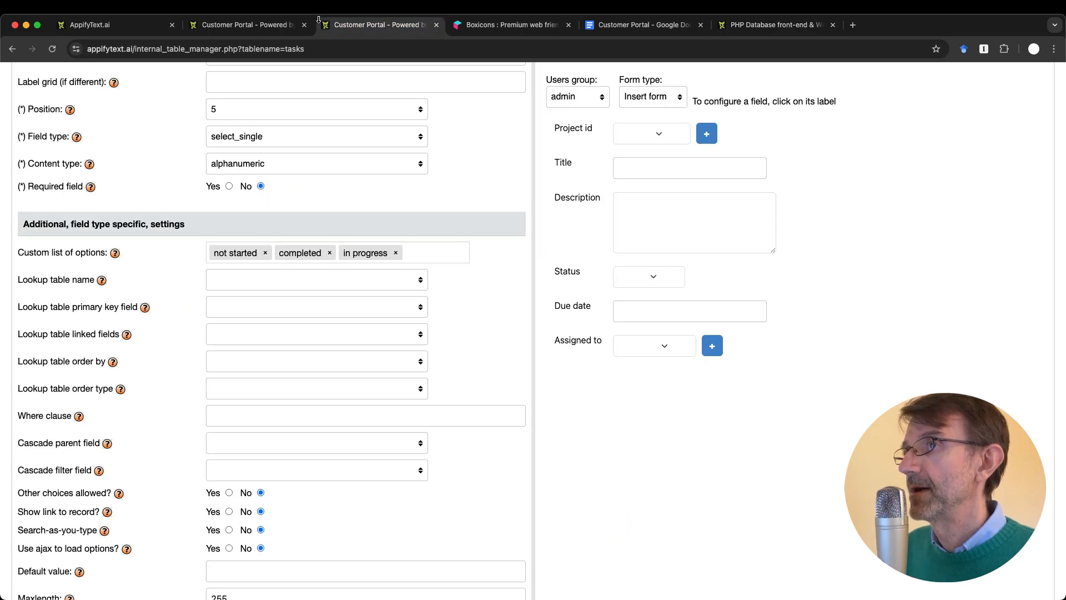
click(283, 27)
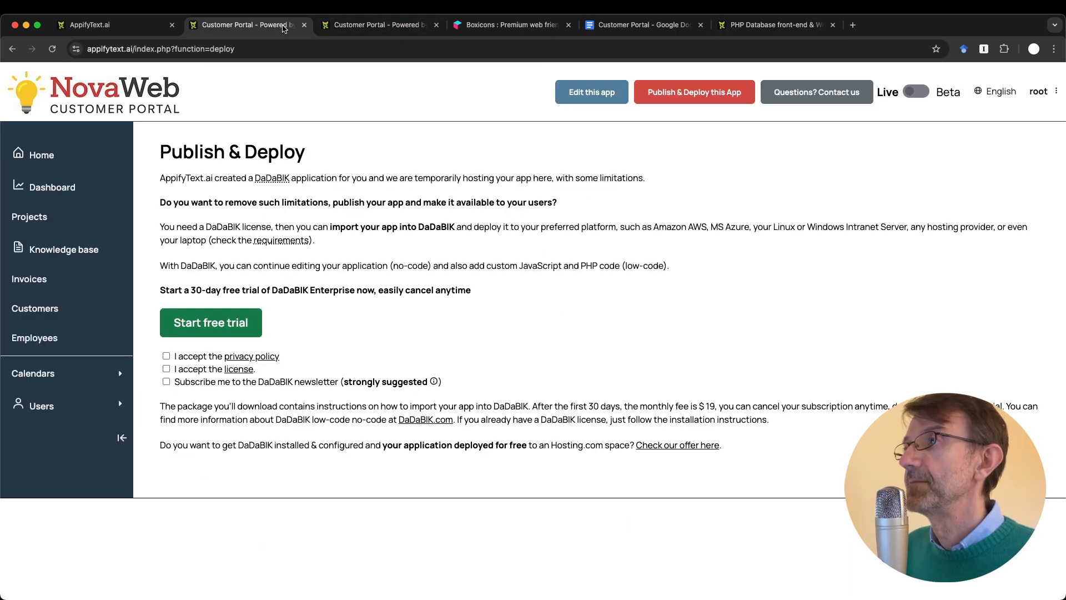